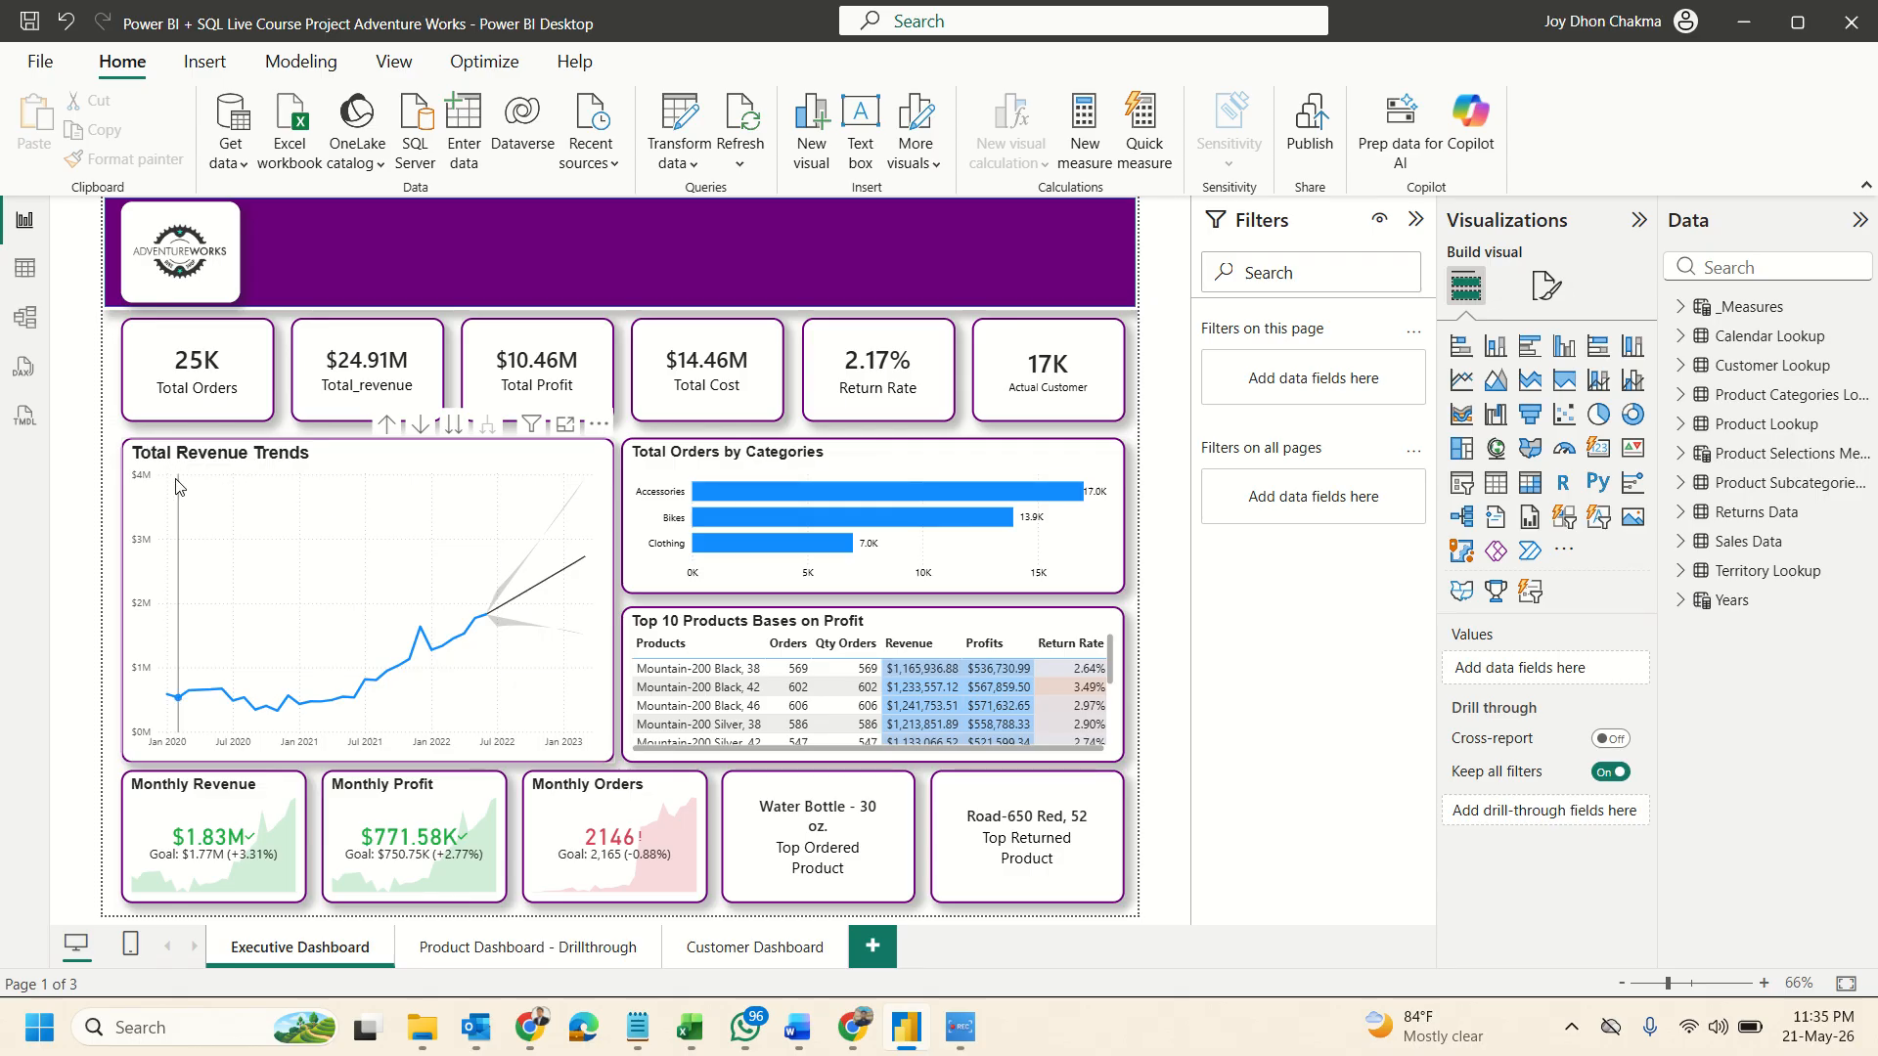
Add a new report page and name it Tooltips.
left_click(873, 948)
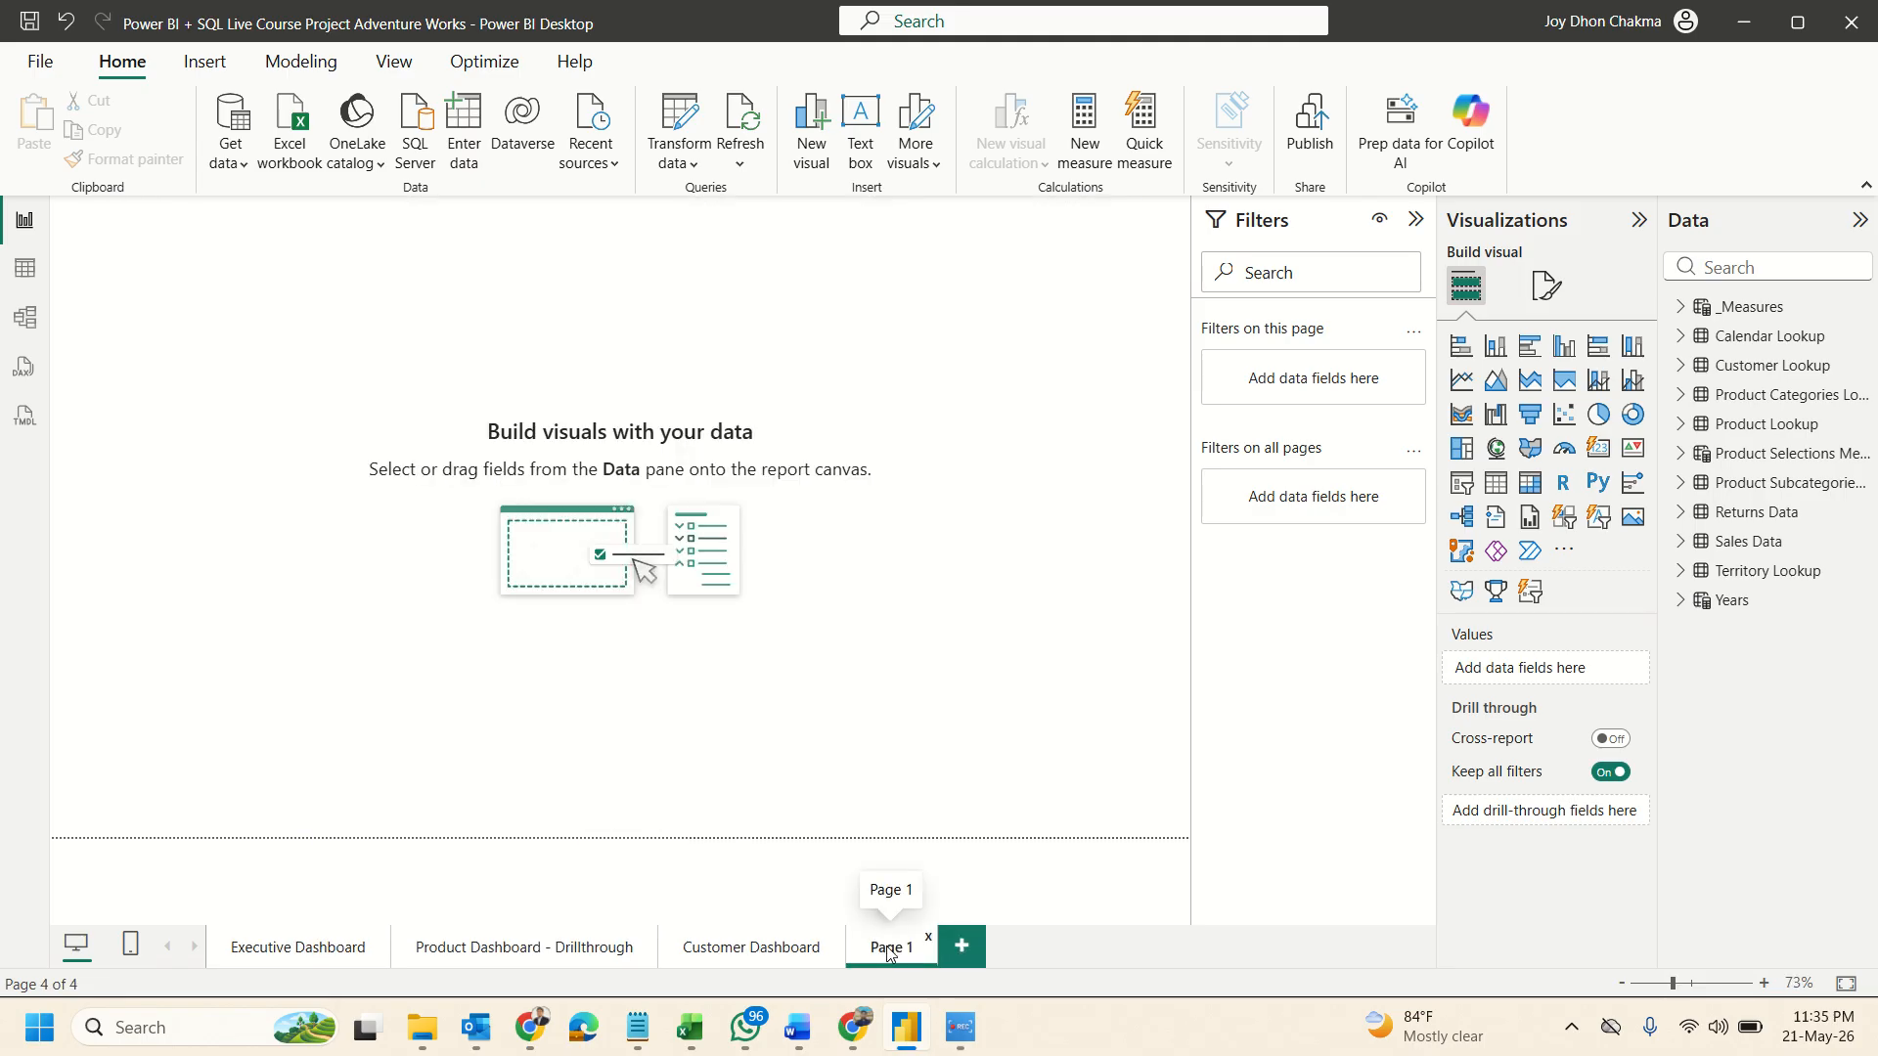
double_click(876, 943)
type("T")
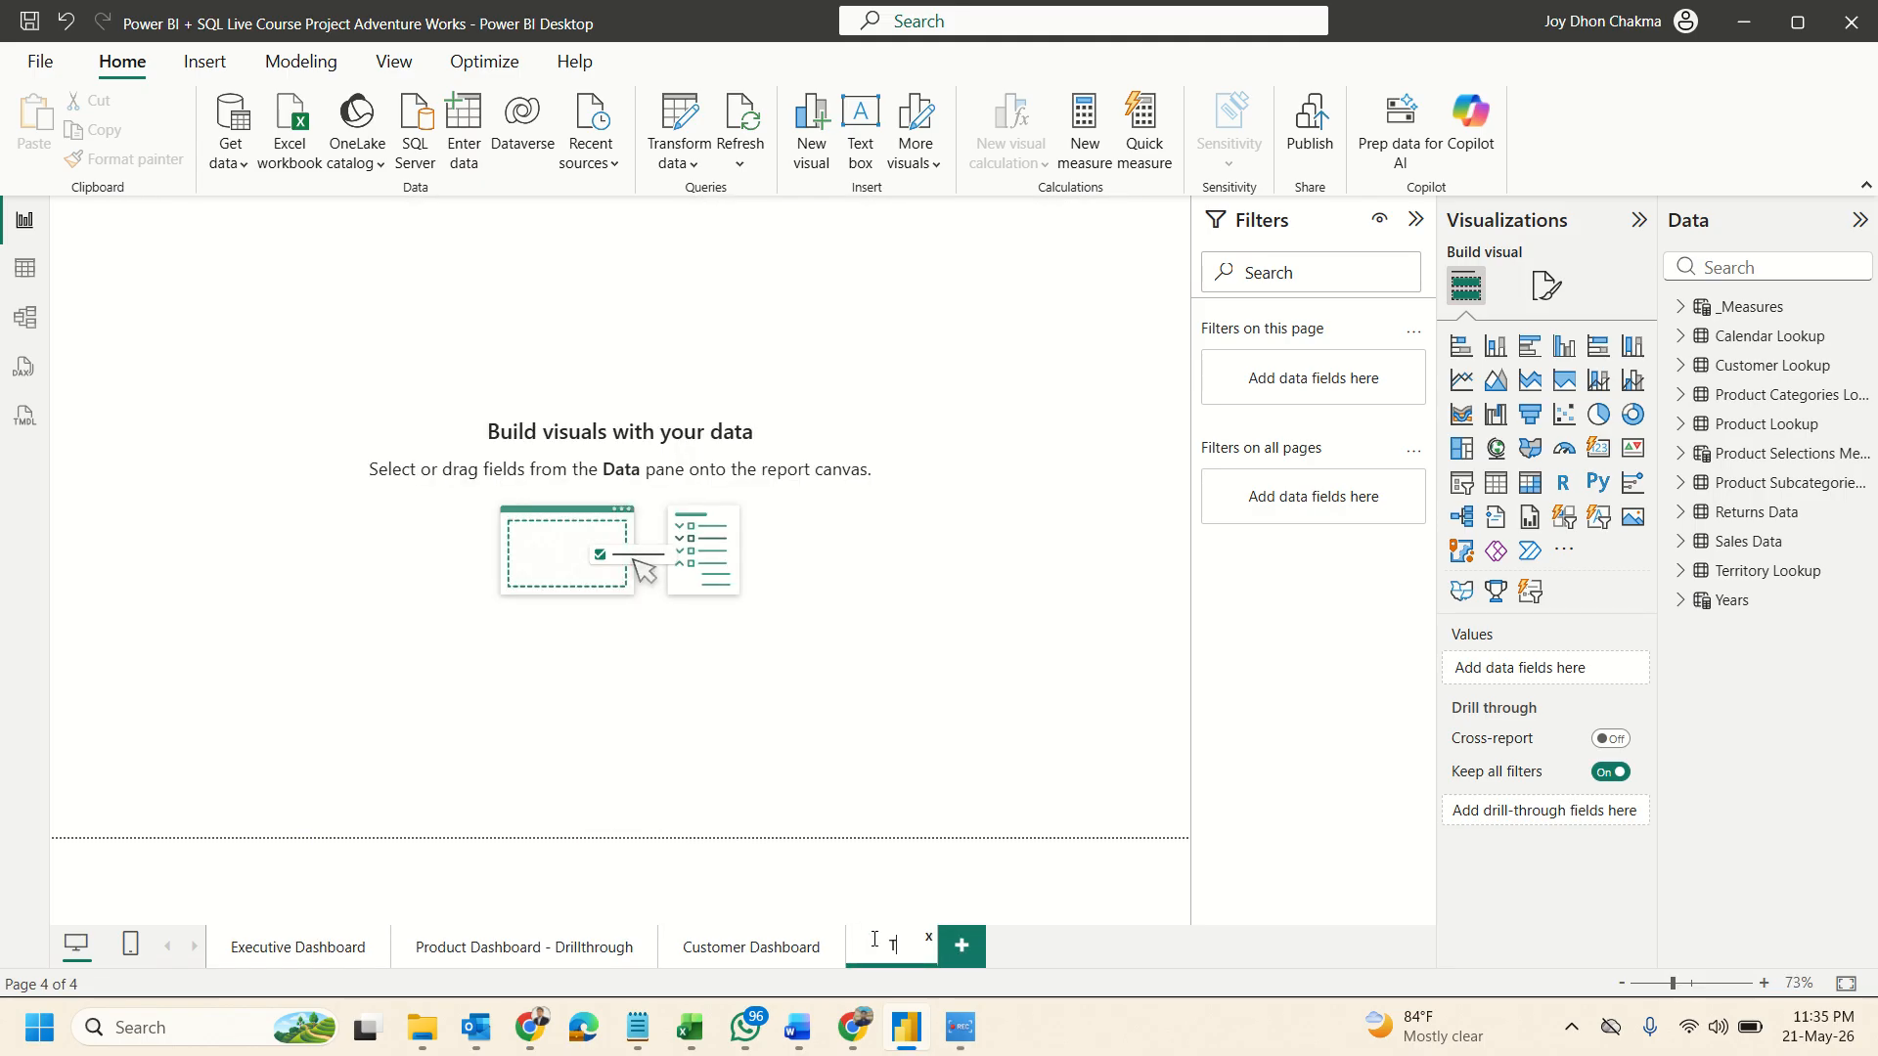
type("ooltips")
key("Return")
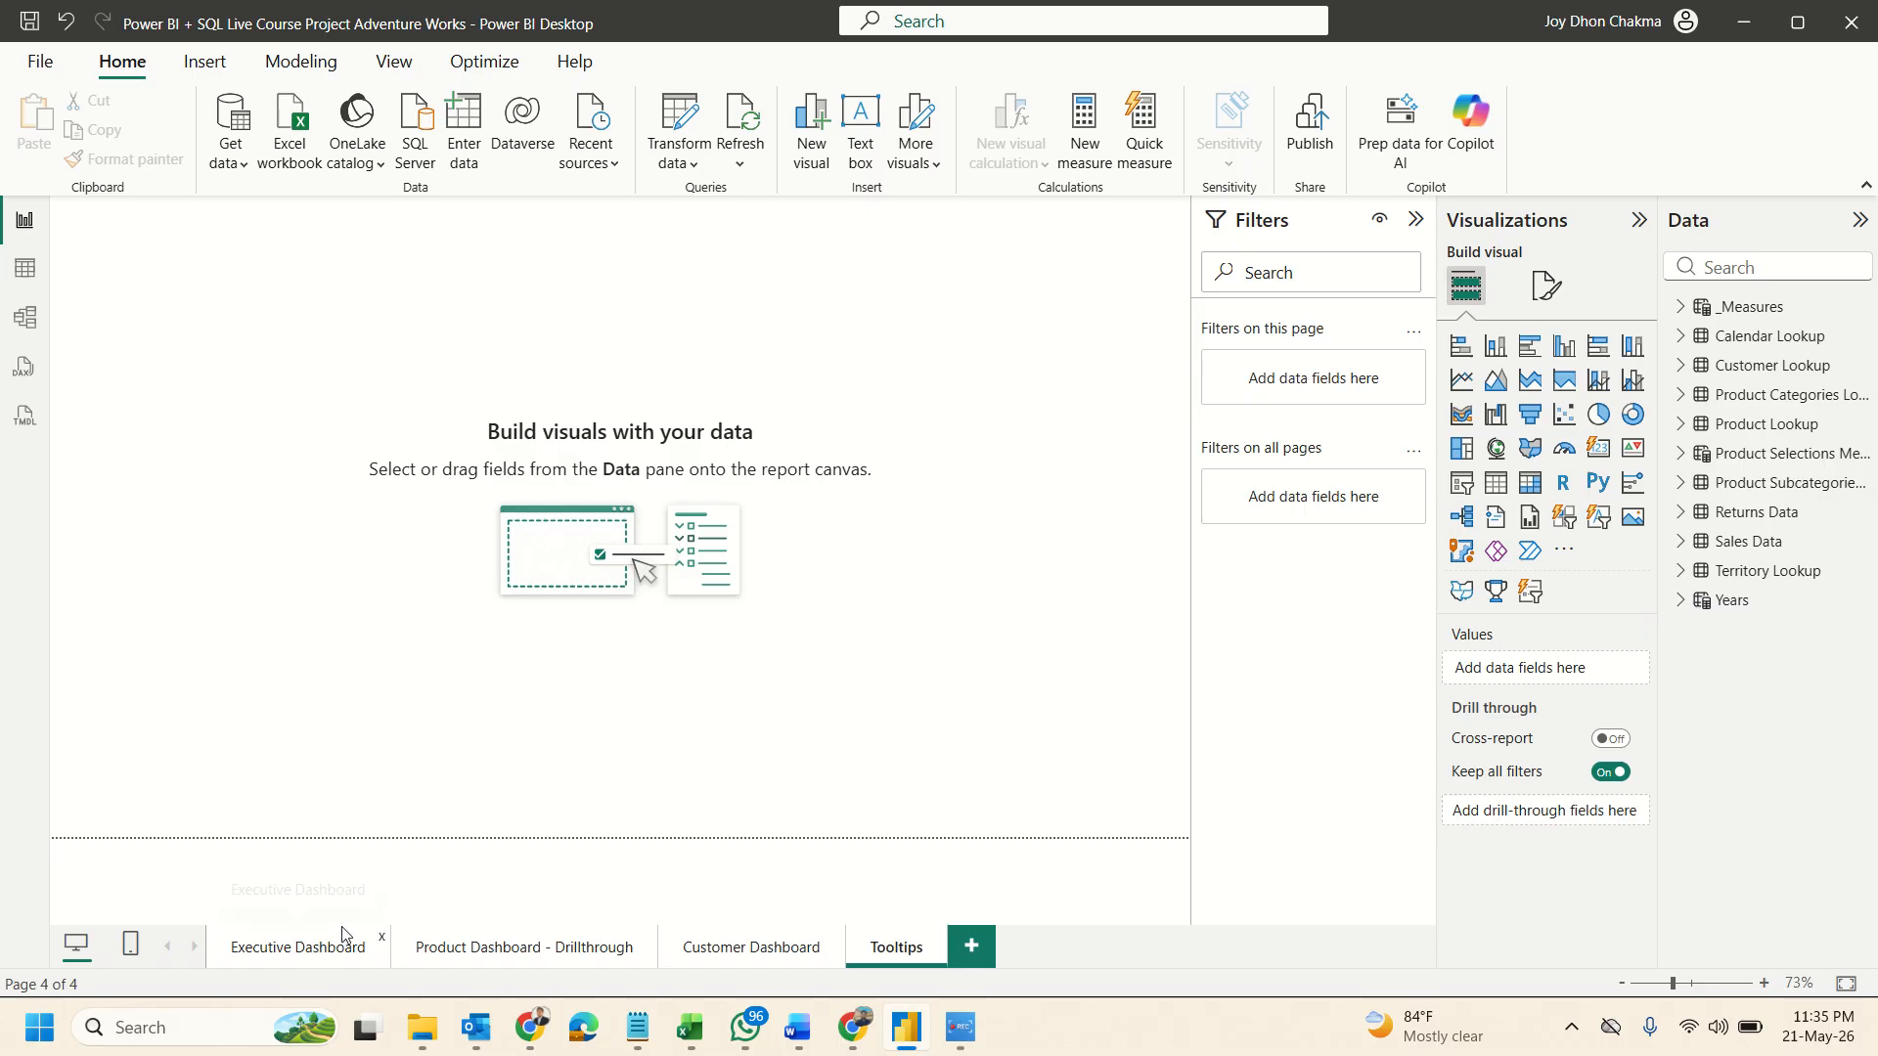
Inspect the default tooltip of the Total Orders by Categories chart on the Executive Dashboard page, and return to the Tooltips page.
left_click(300, 947)
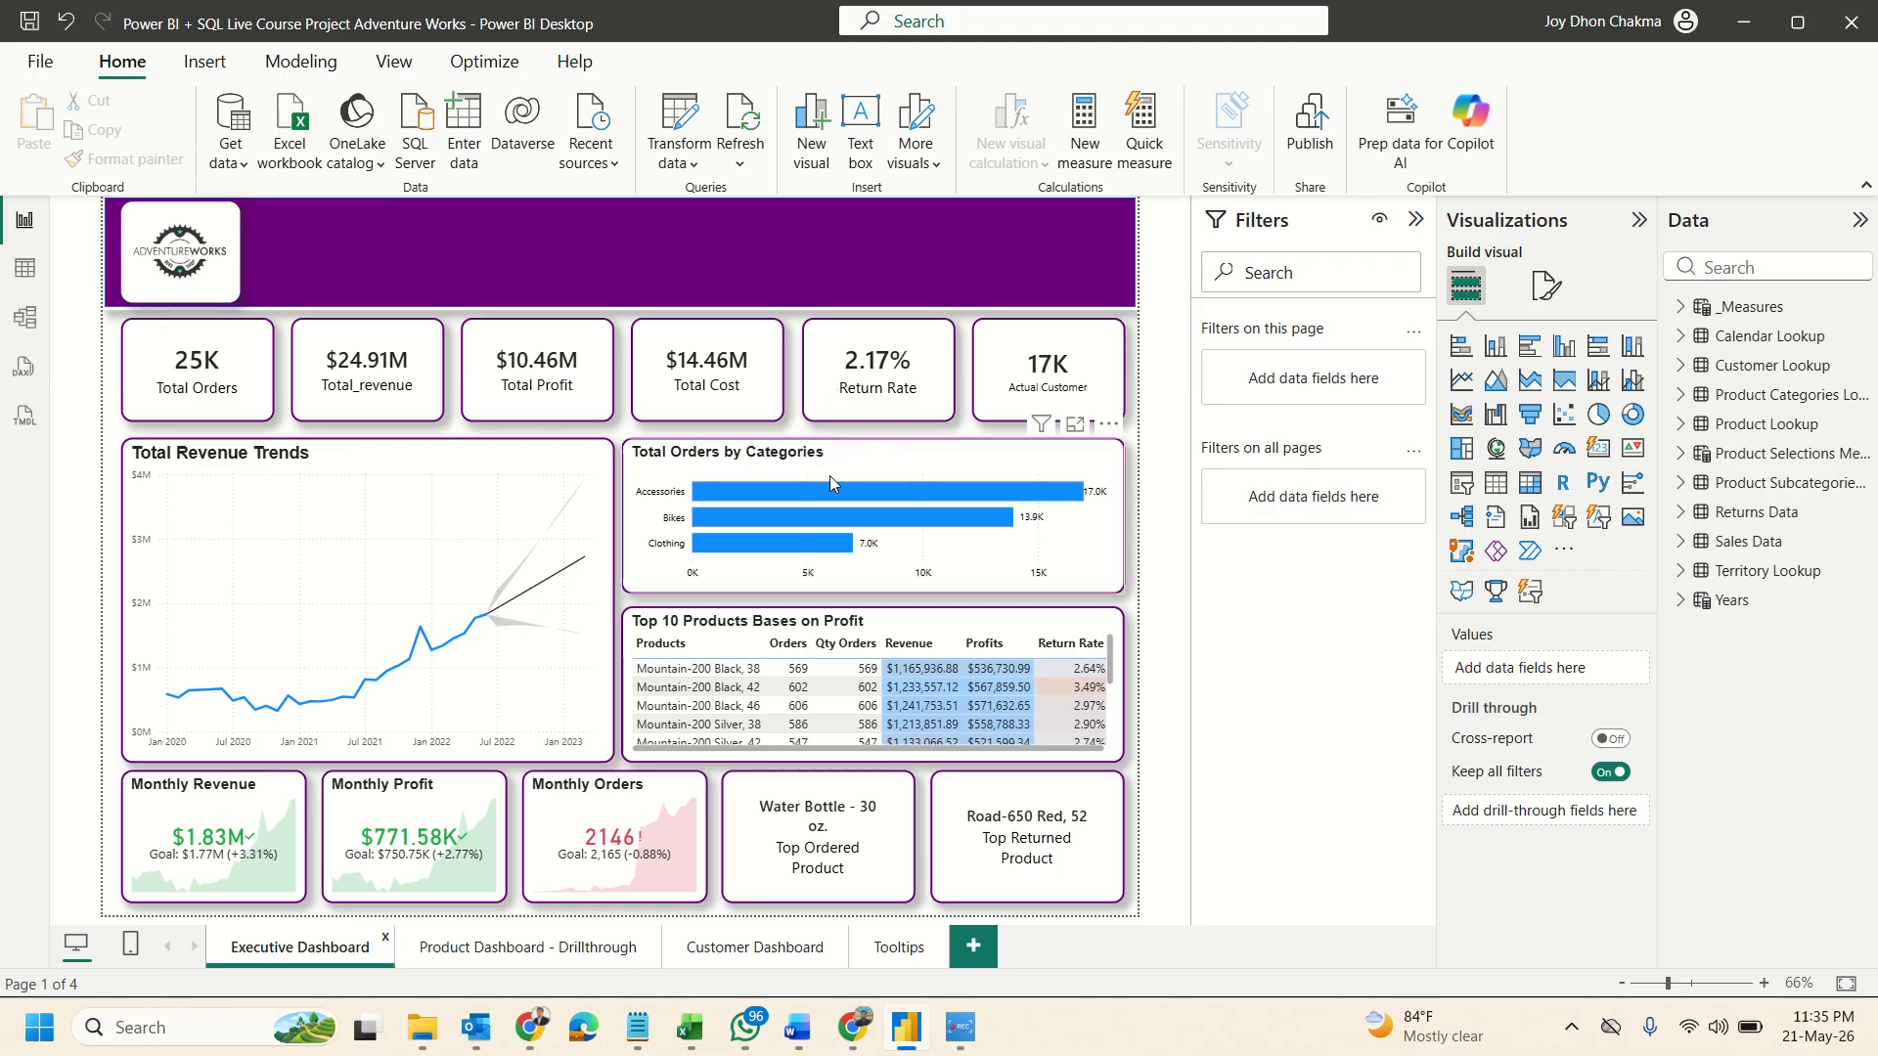
mouse_move(874, 499)
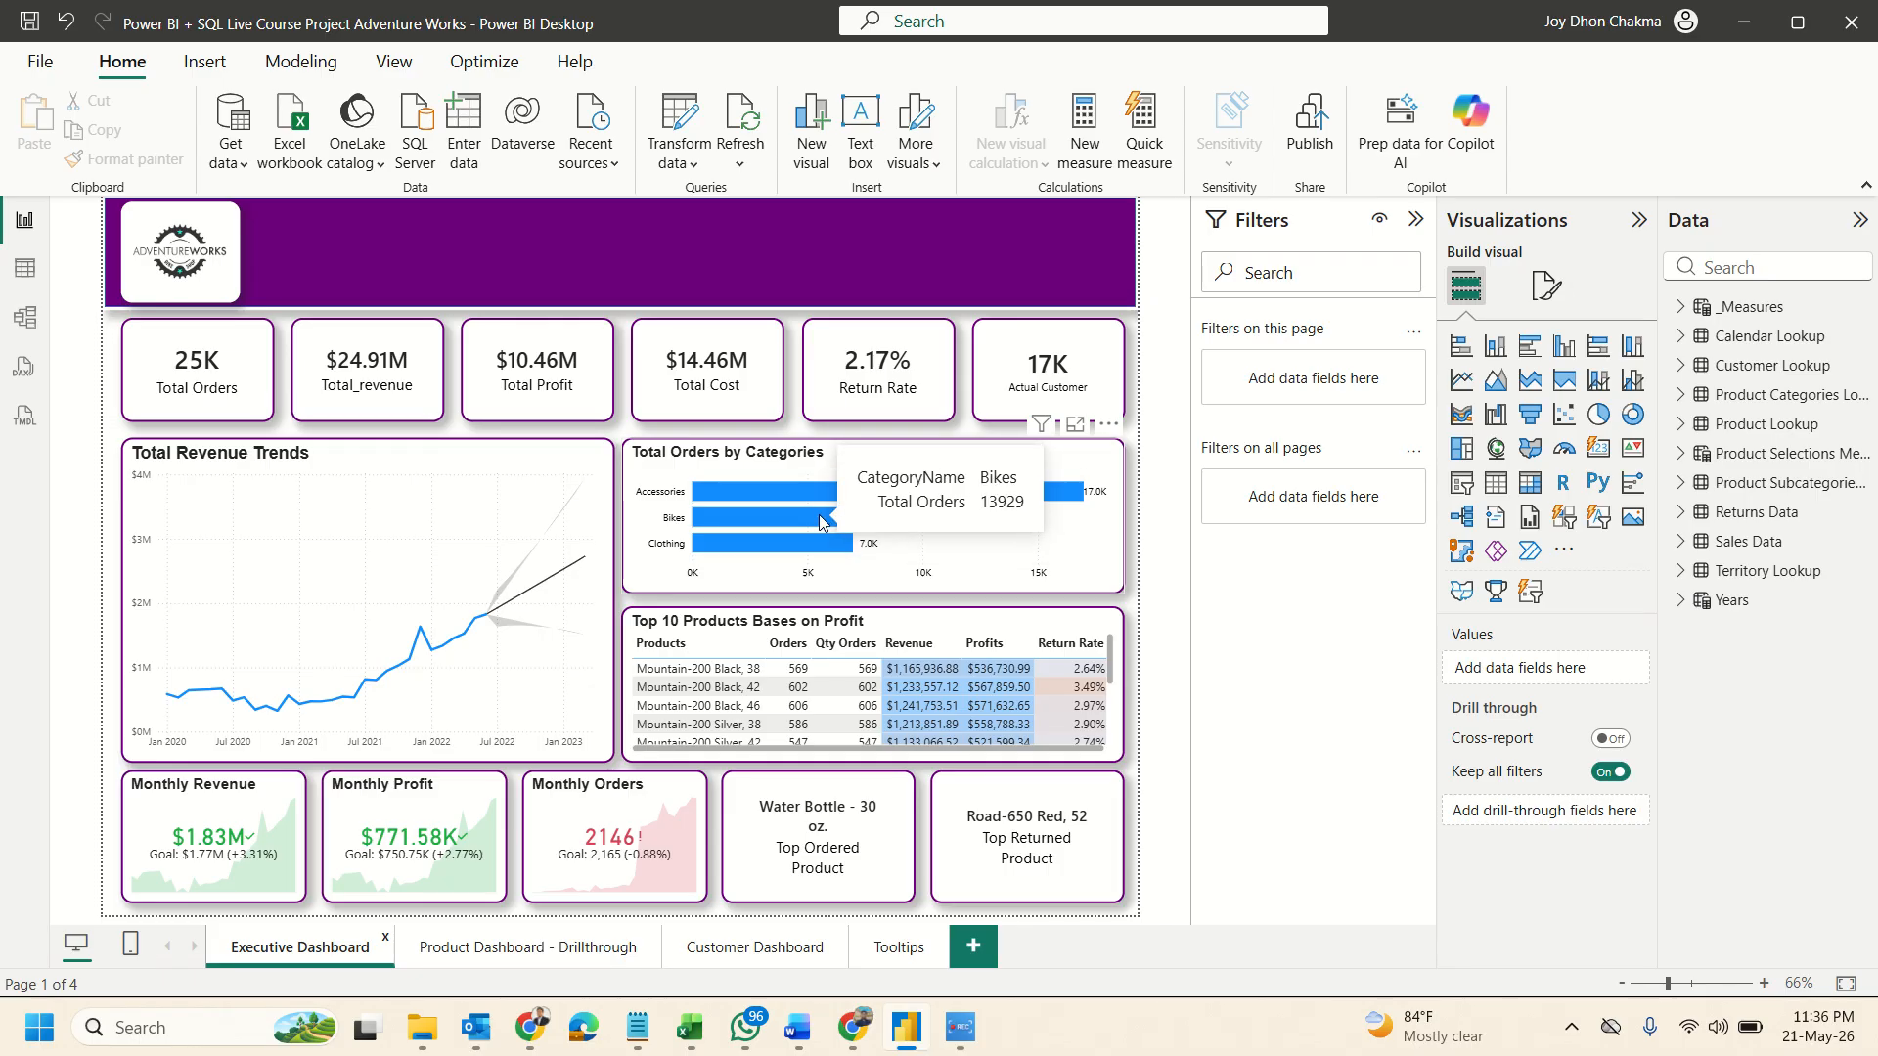
left_click(900, 946)
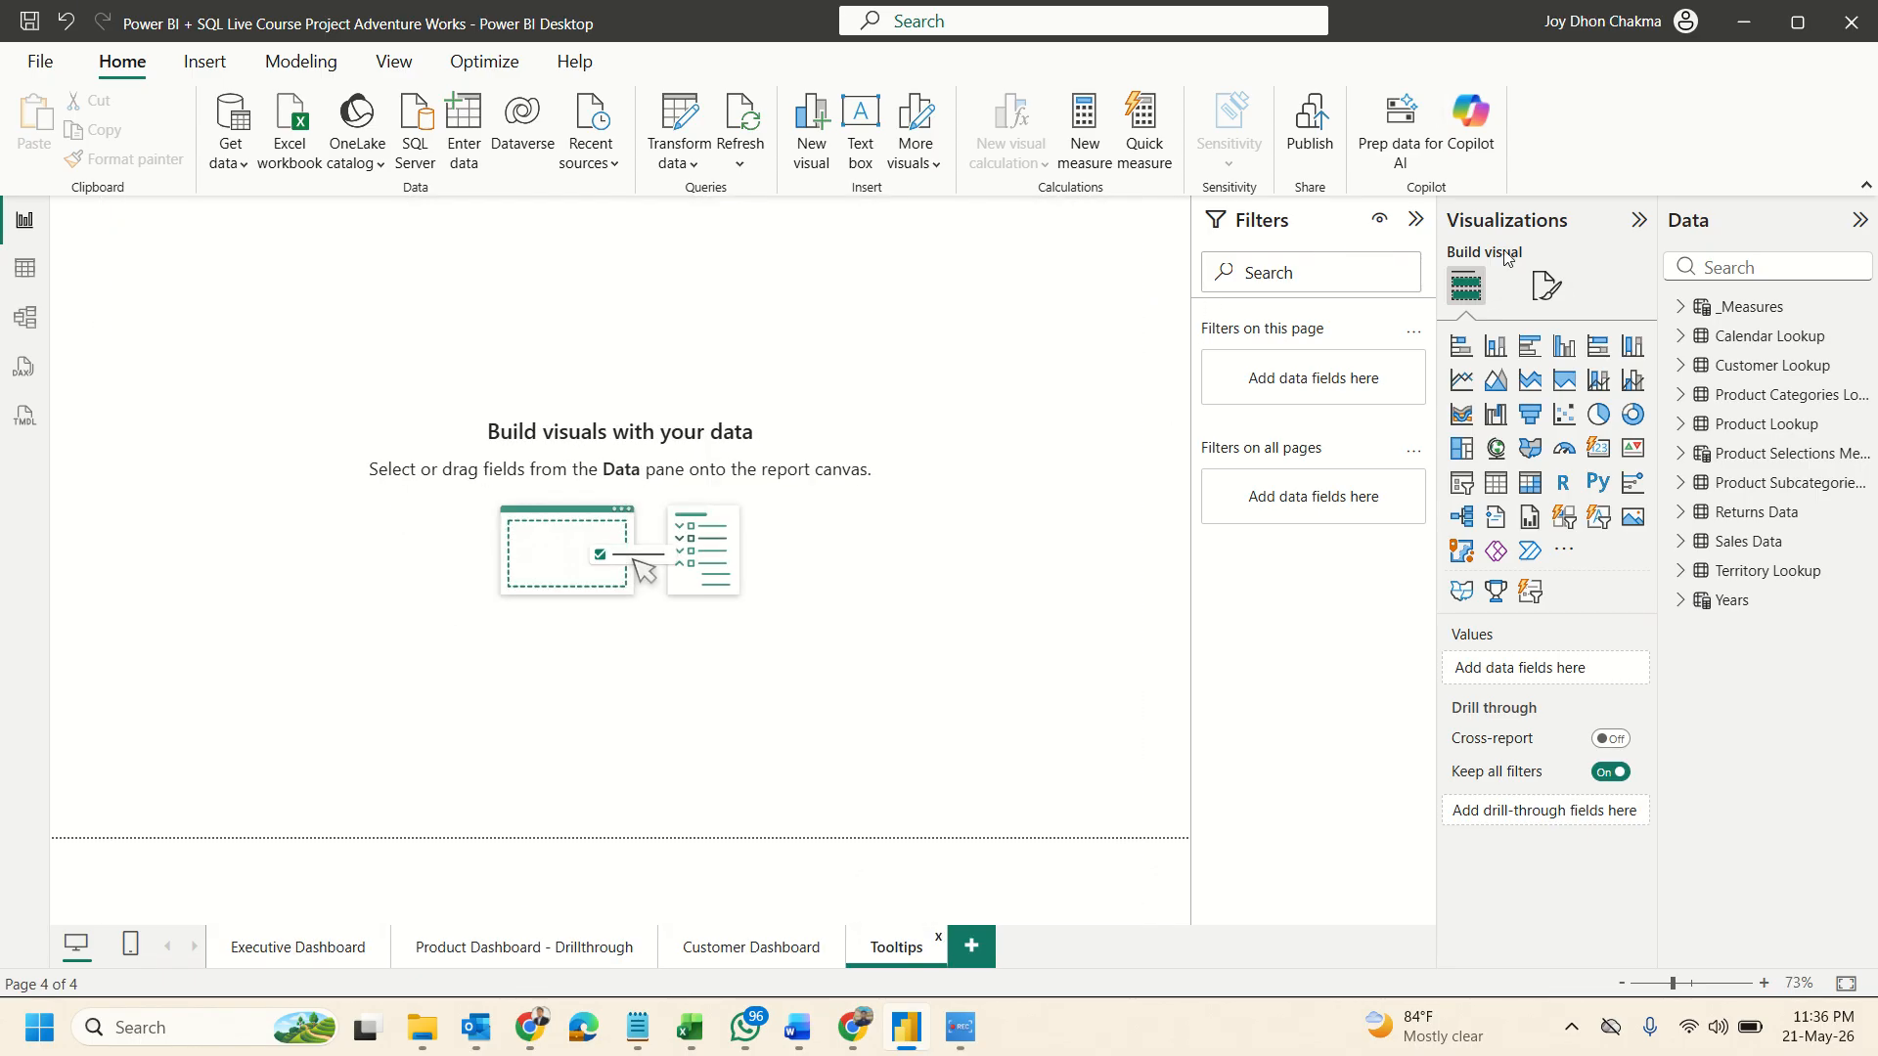
Set the canvas type of the Tooltips page to Tooltip.
left_click(1544, 293)
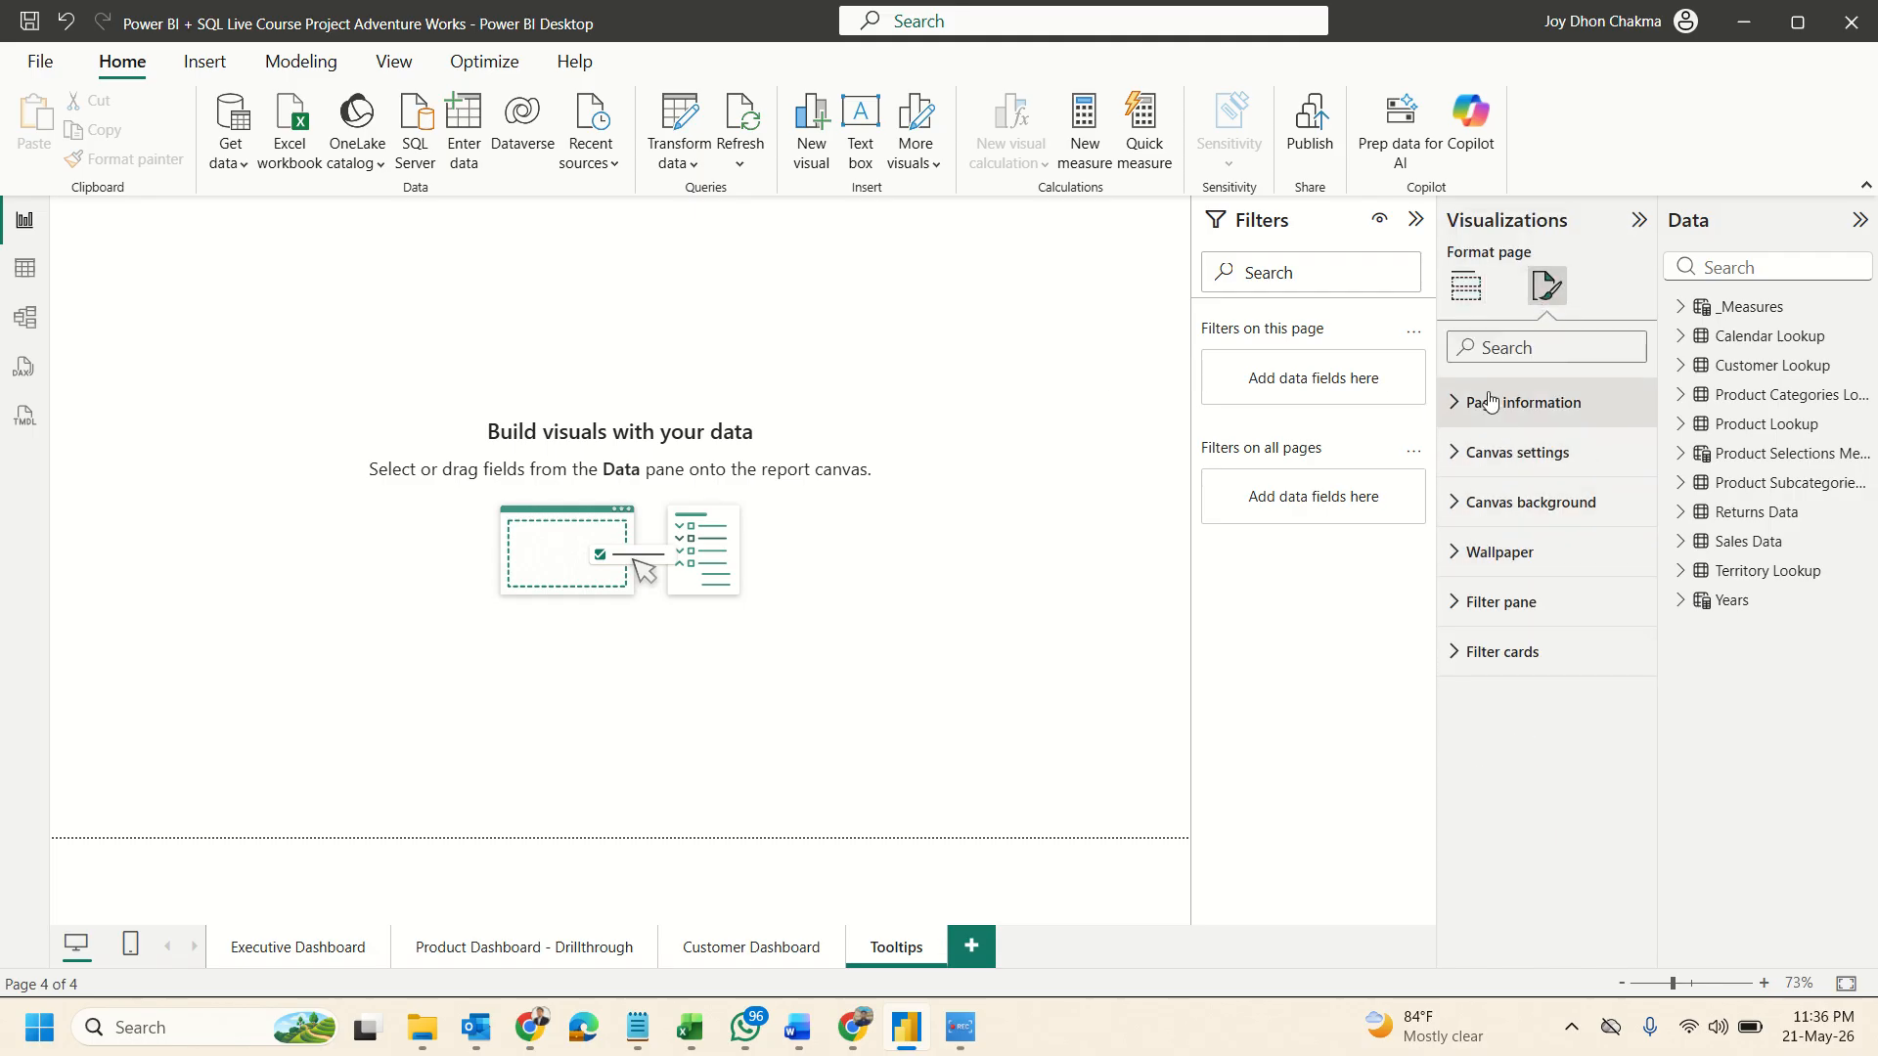
left_click(1497, 502)
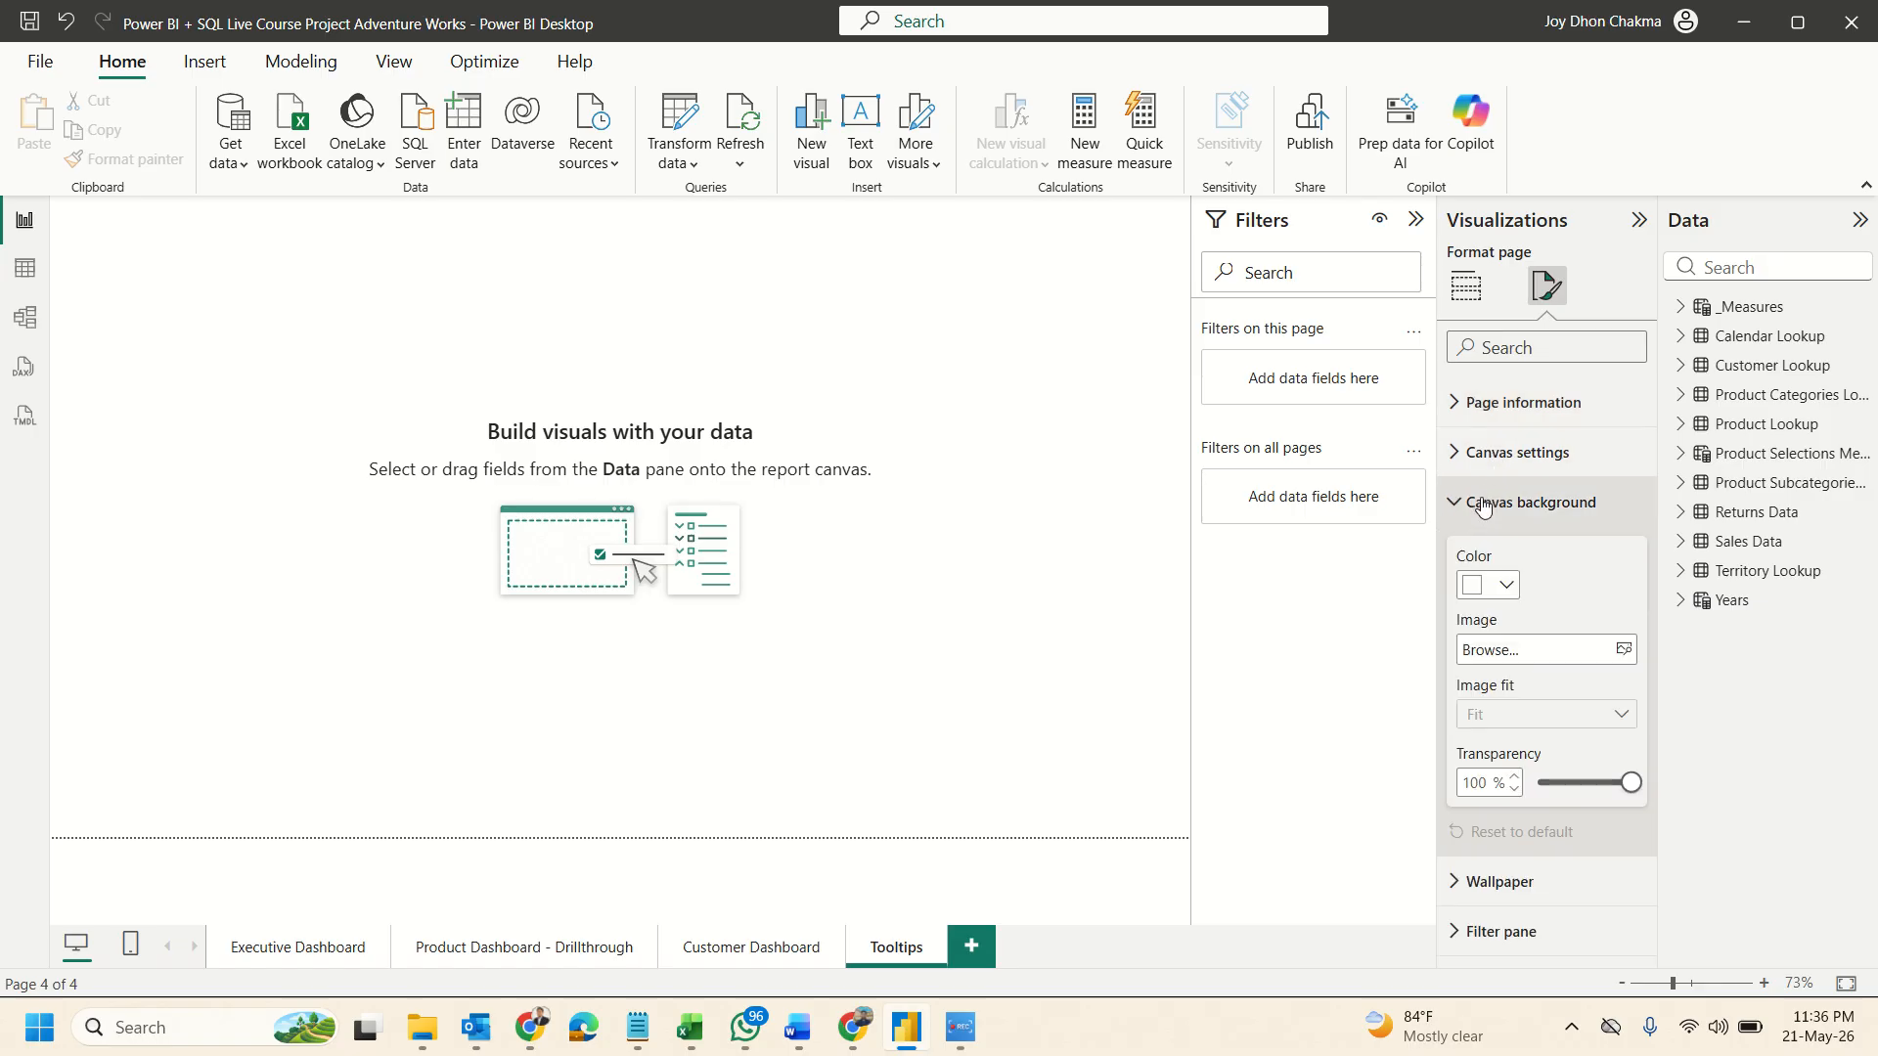
left_click(1516, 451)
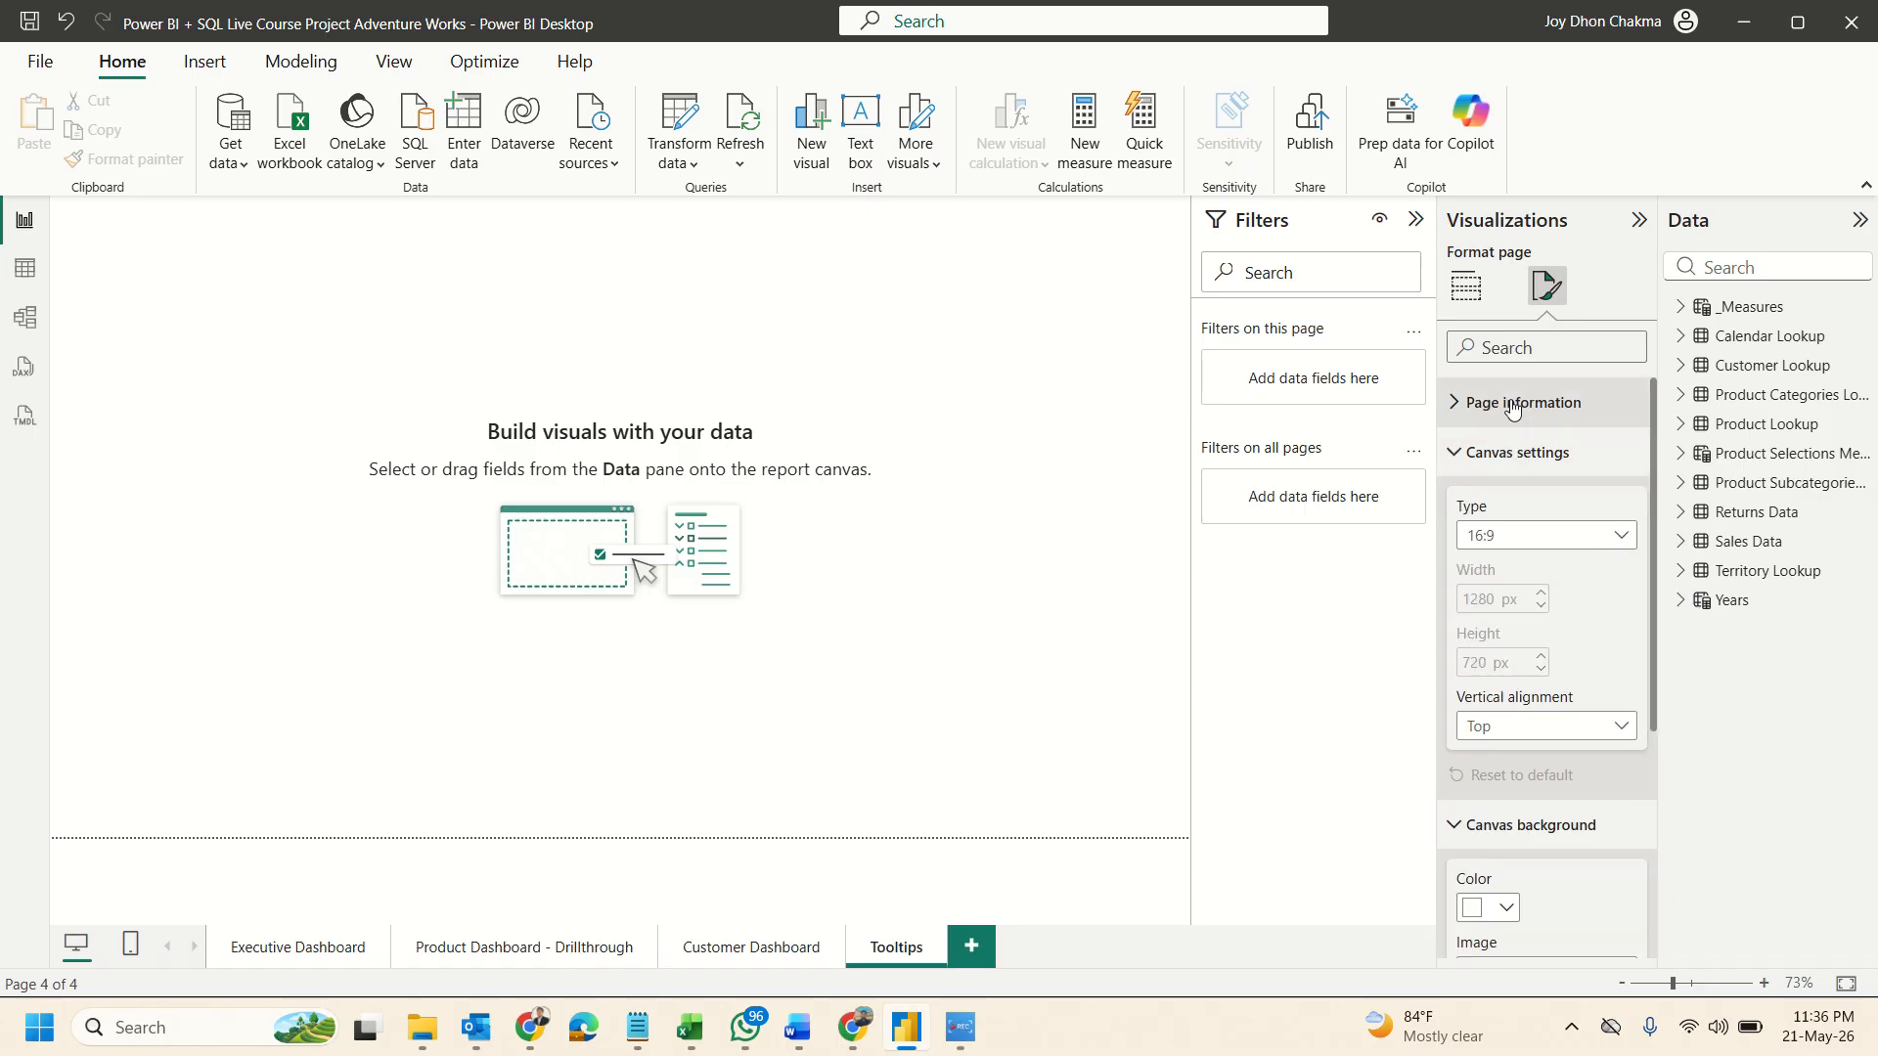
left_click(1521, 402)
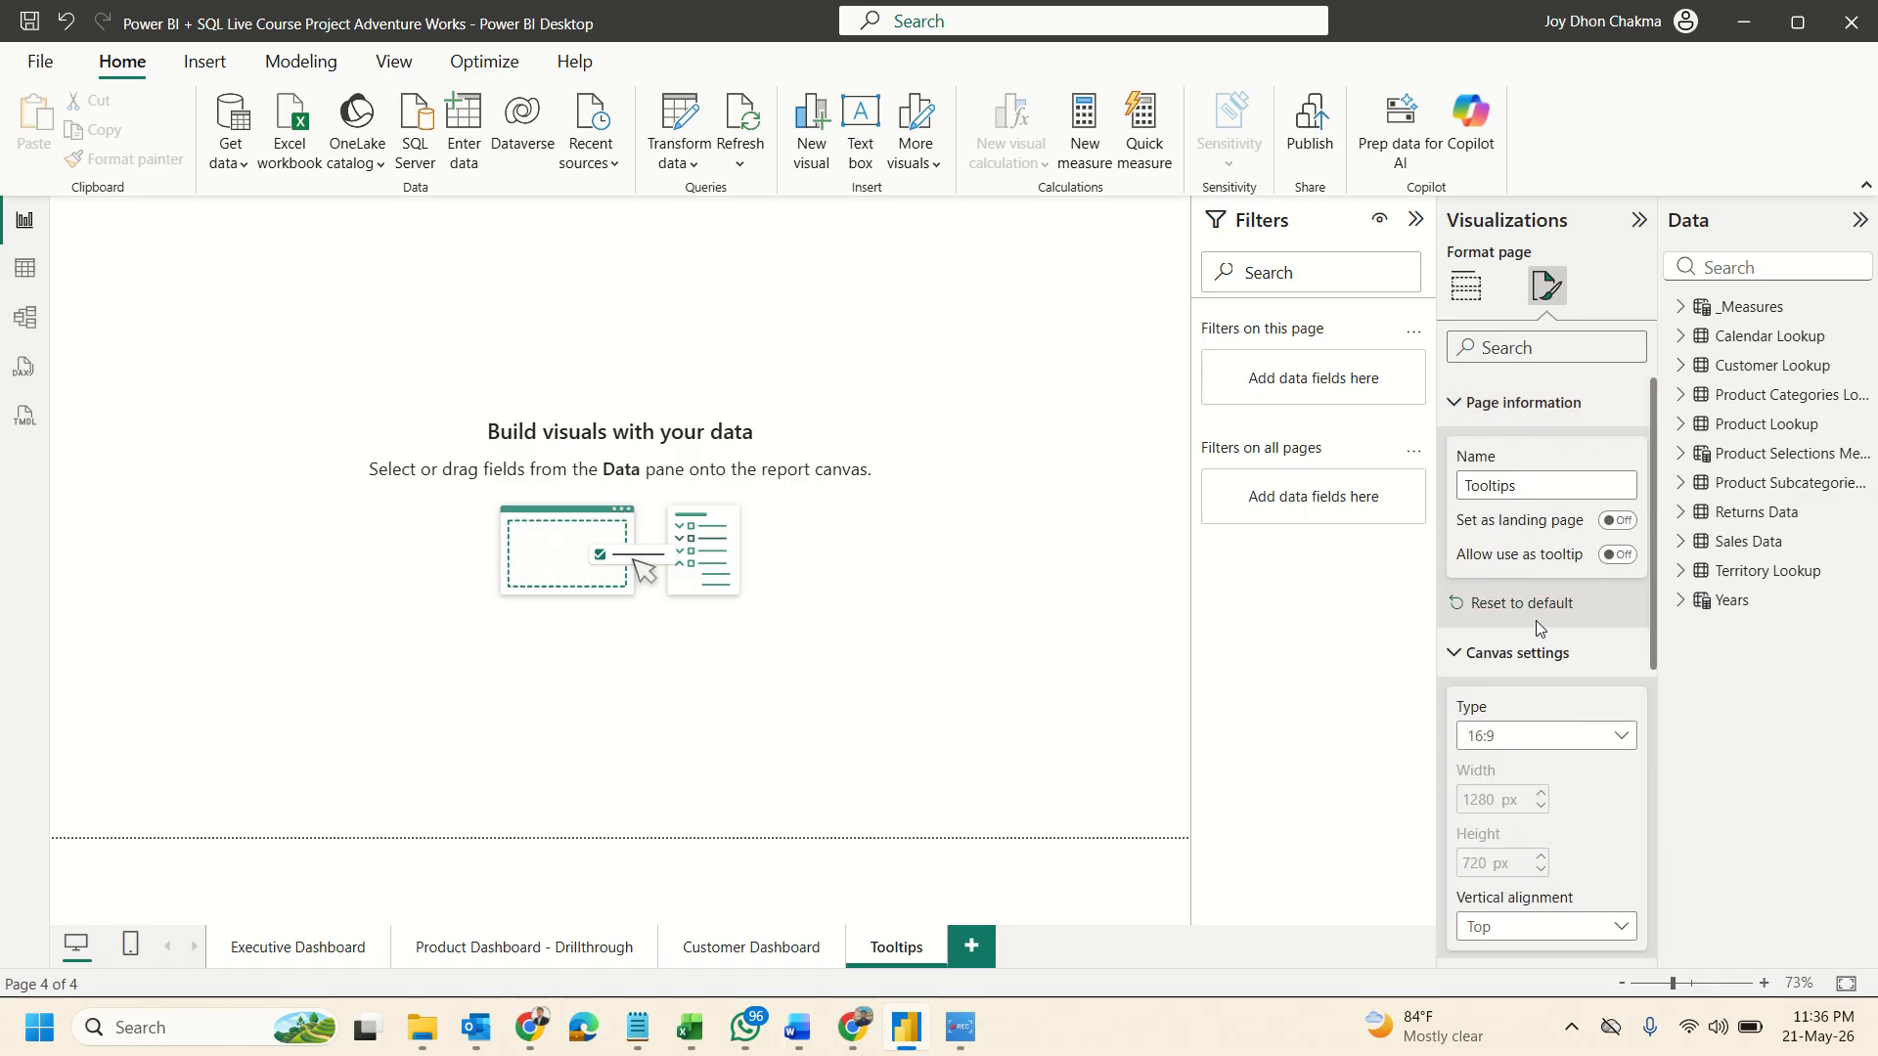
scroll(1535, 620, "down", 3)
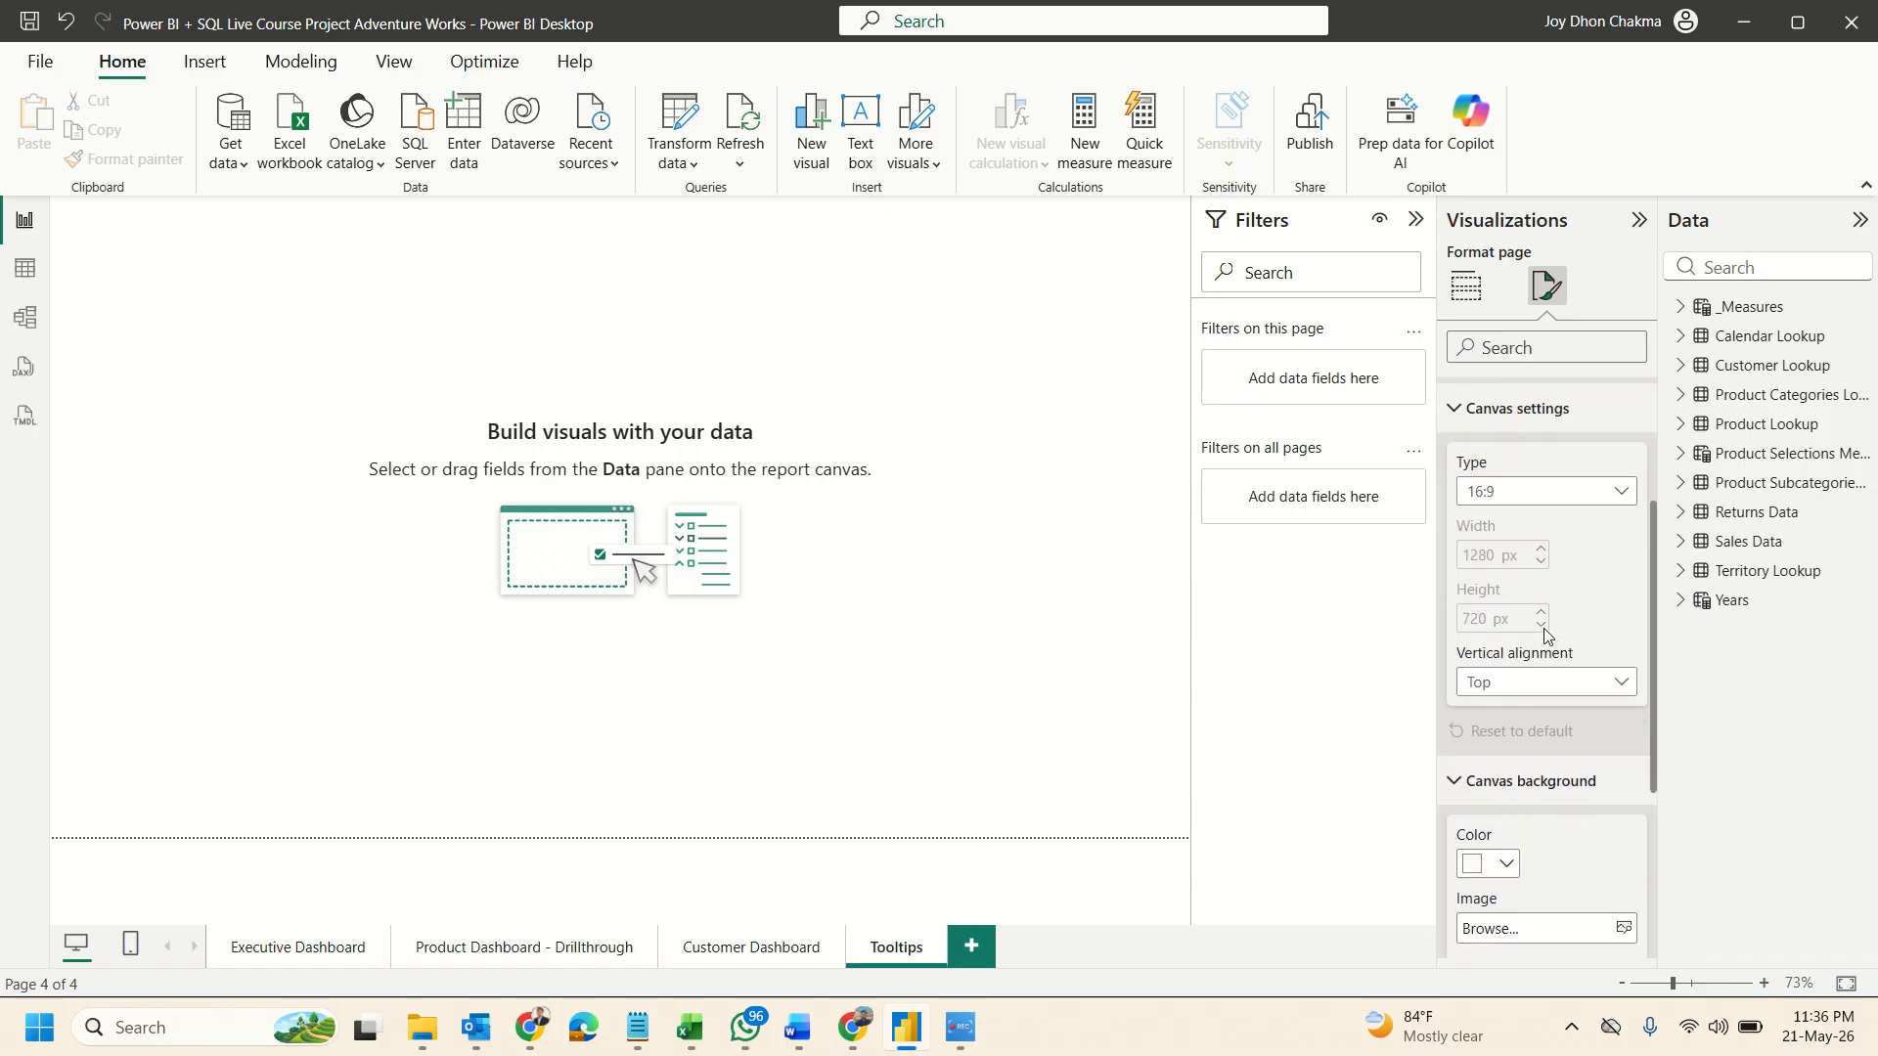
left_click(1544, 500)
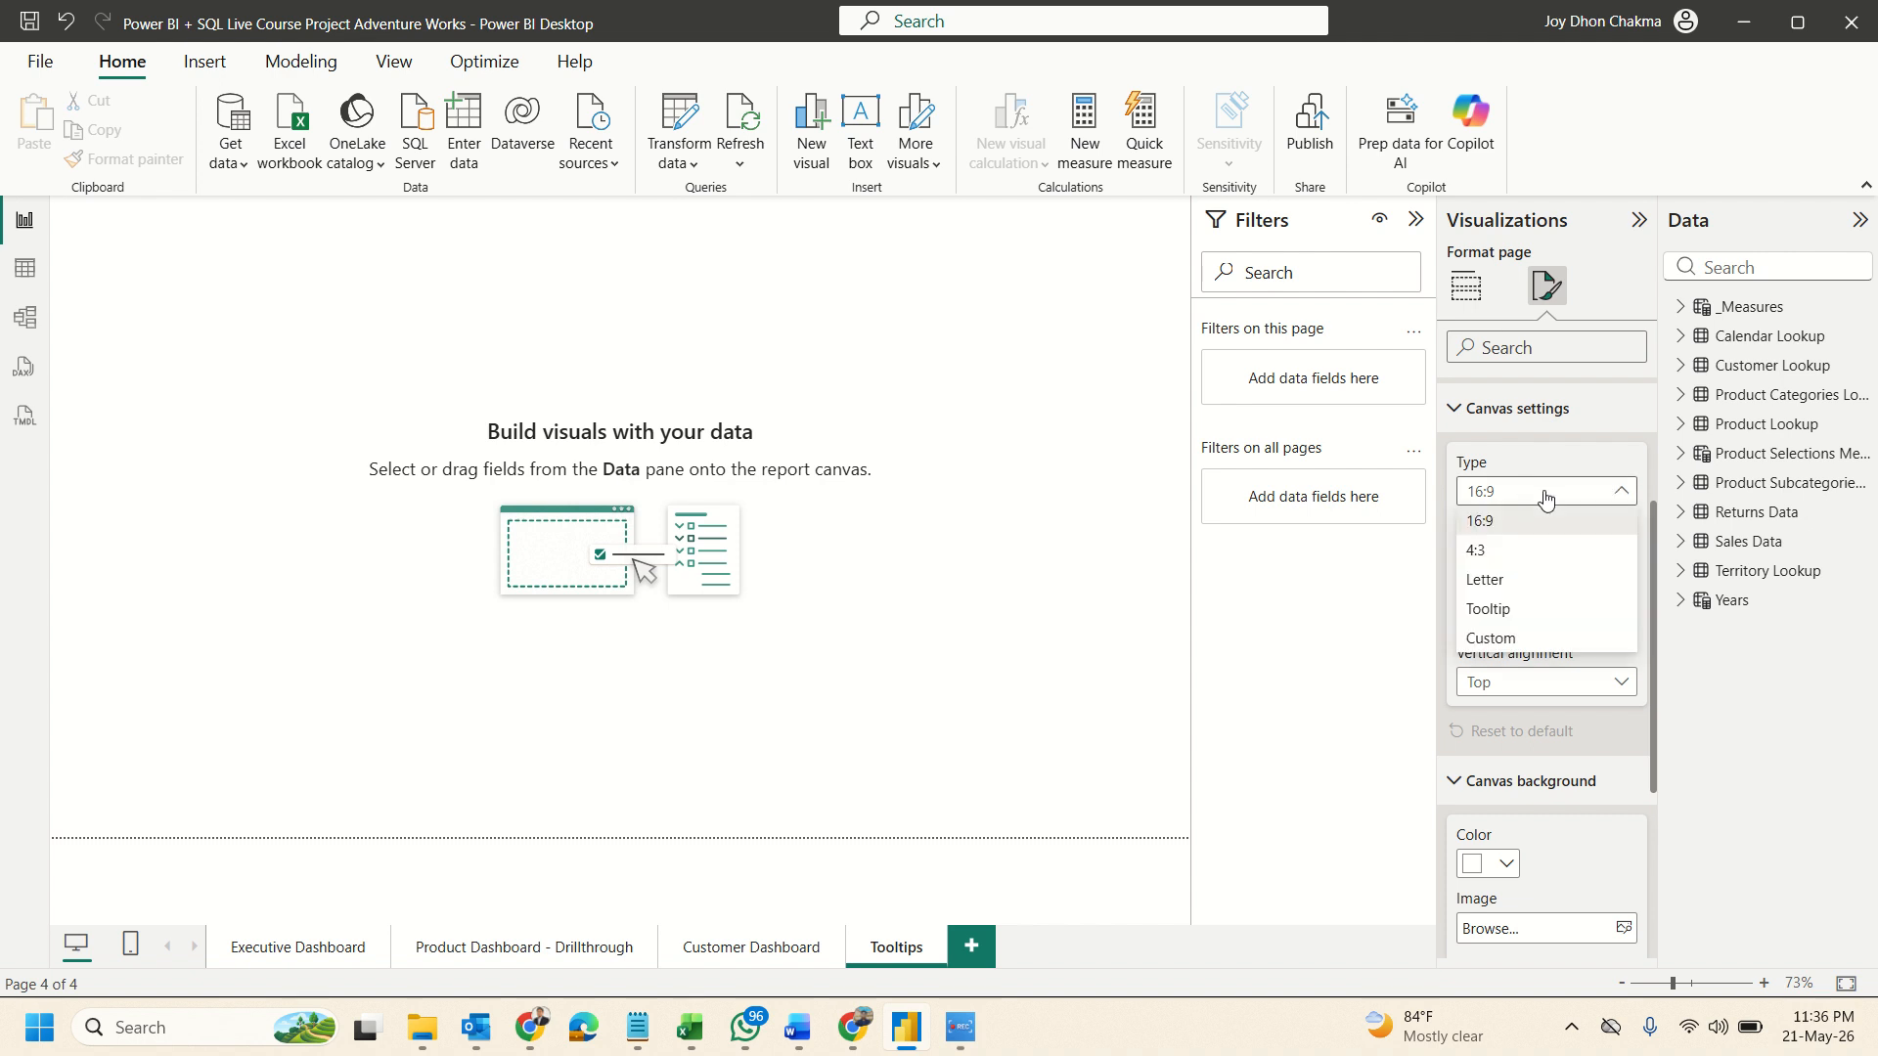
left_click(1518, 614)
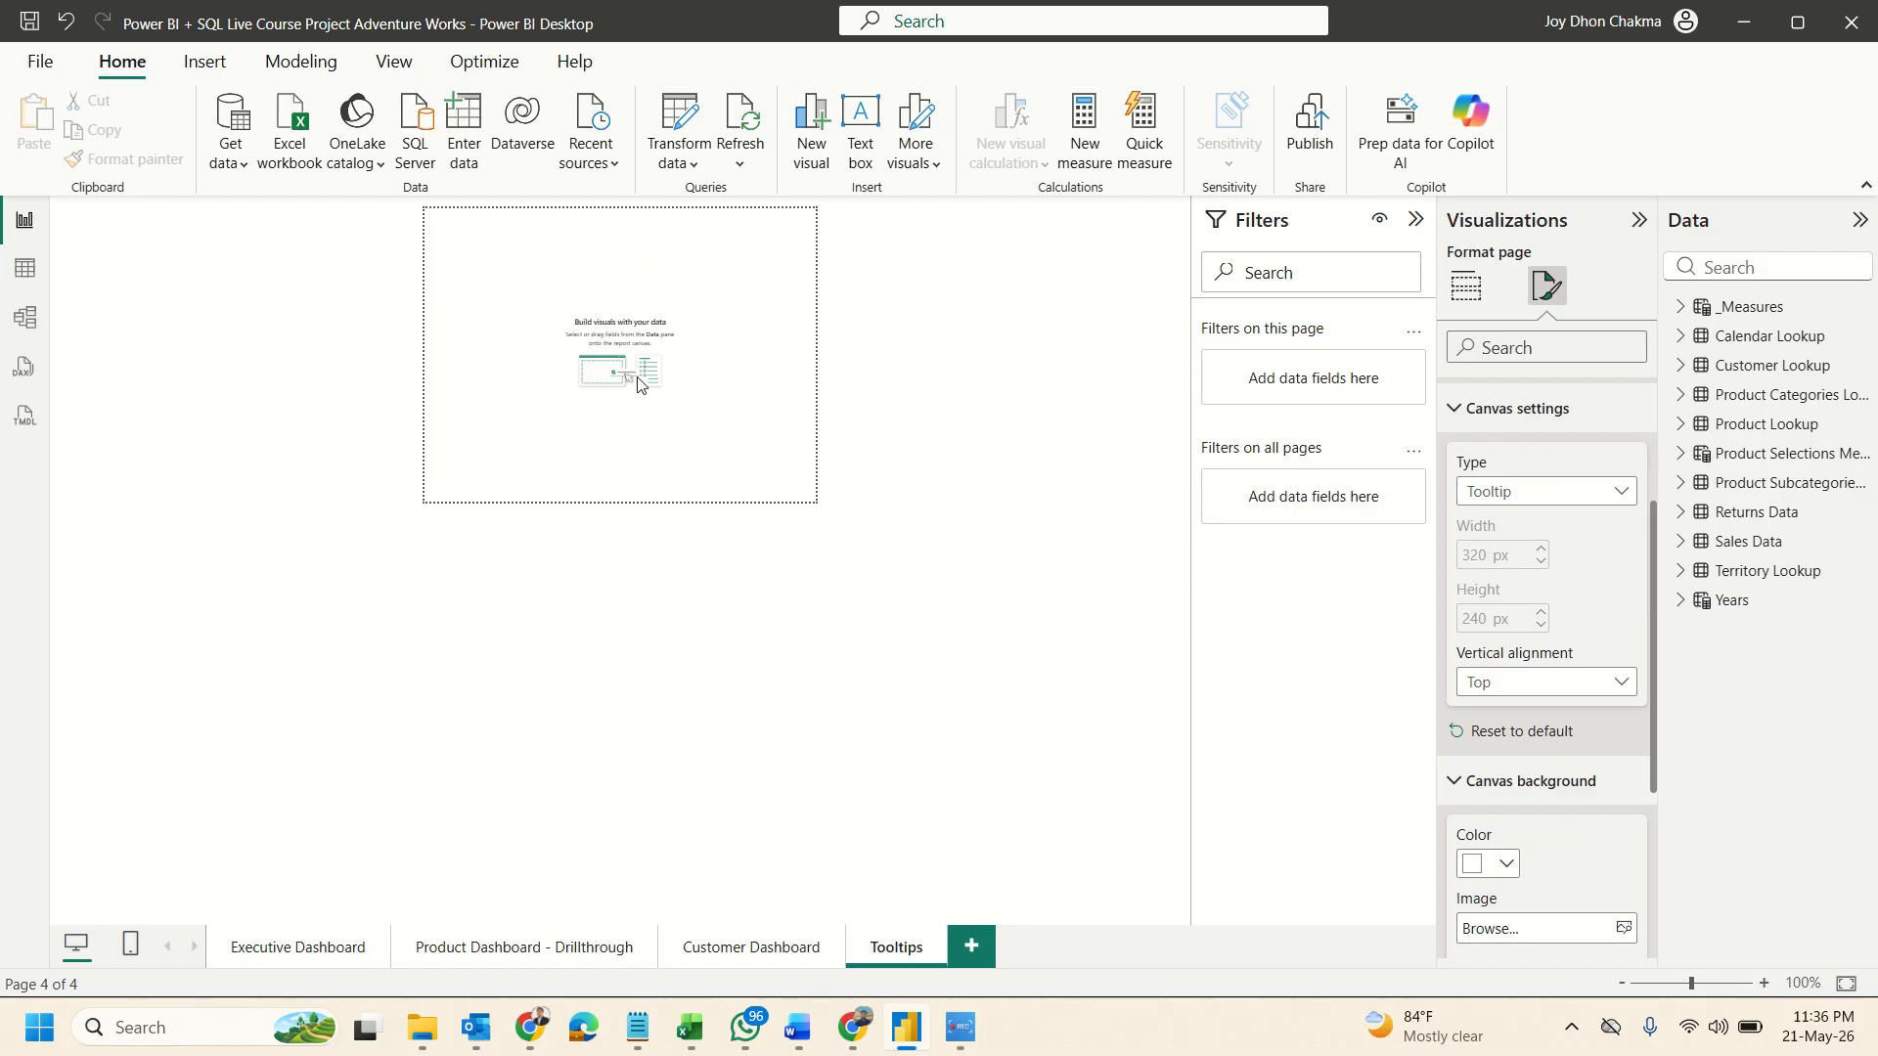
Change the Tooltips page's canvas type to Custom and set its height to 270 px.
left_click(1763, 983)
left_click(1764, 982)
left_click(1763, 983)
left_click(1764, 983)
left_click(1764, 982)
left_click(1764, 983)
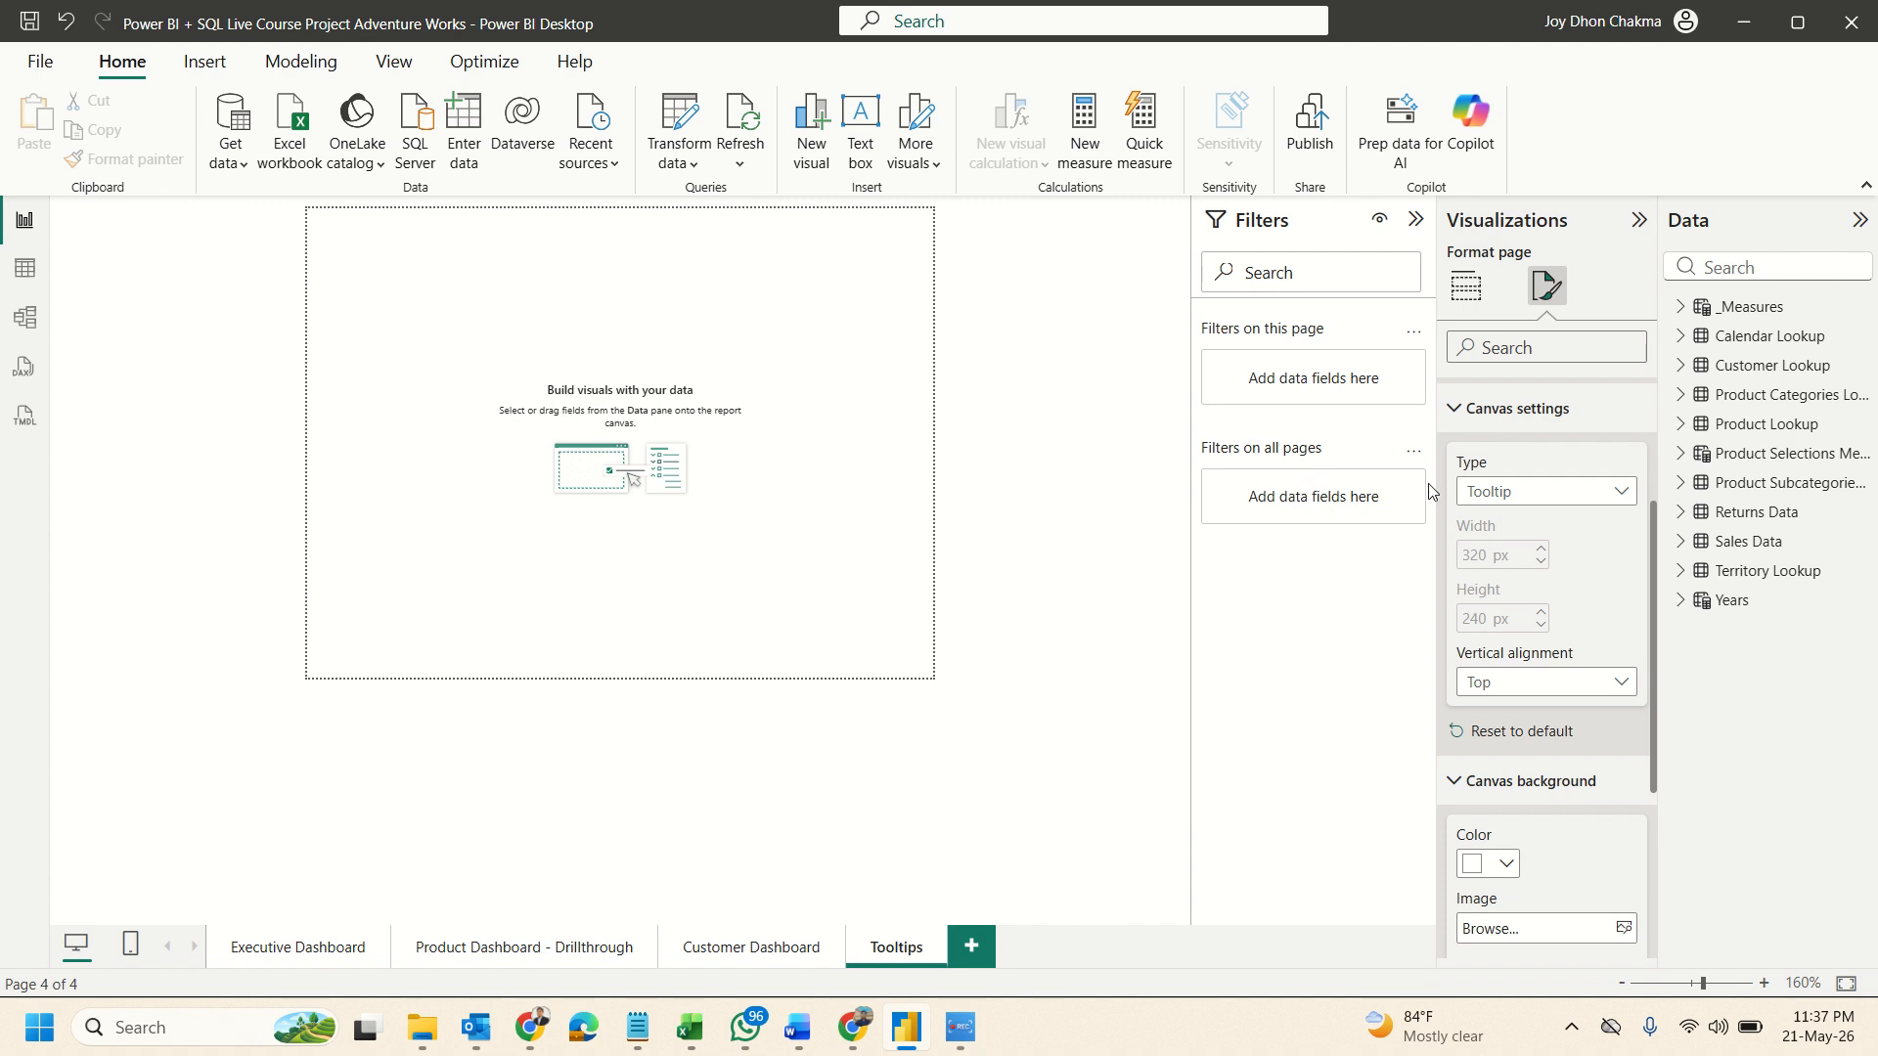
left_click(1506, 489)
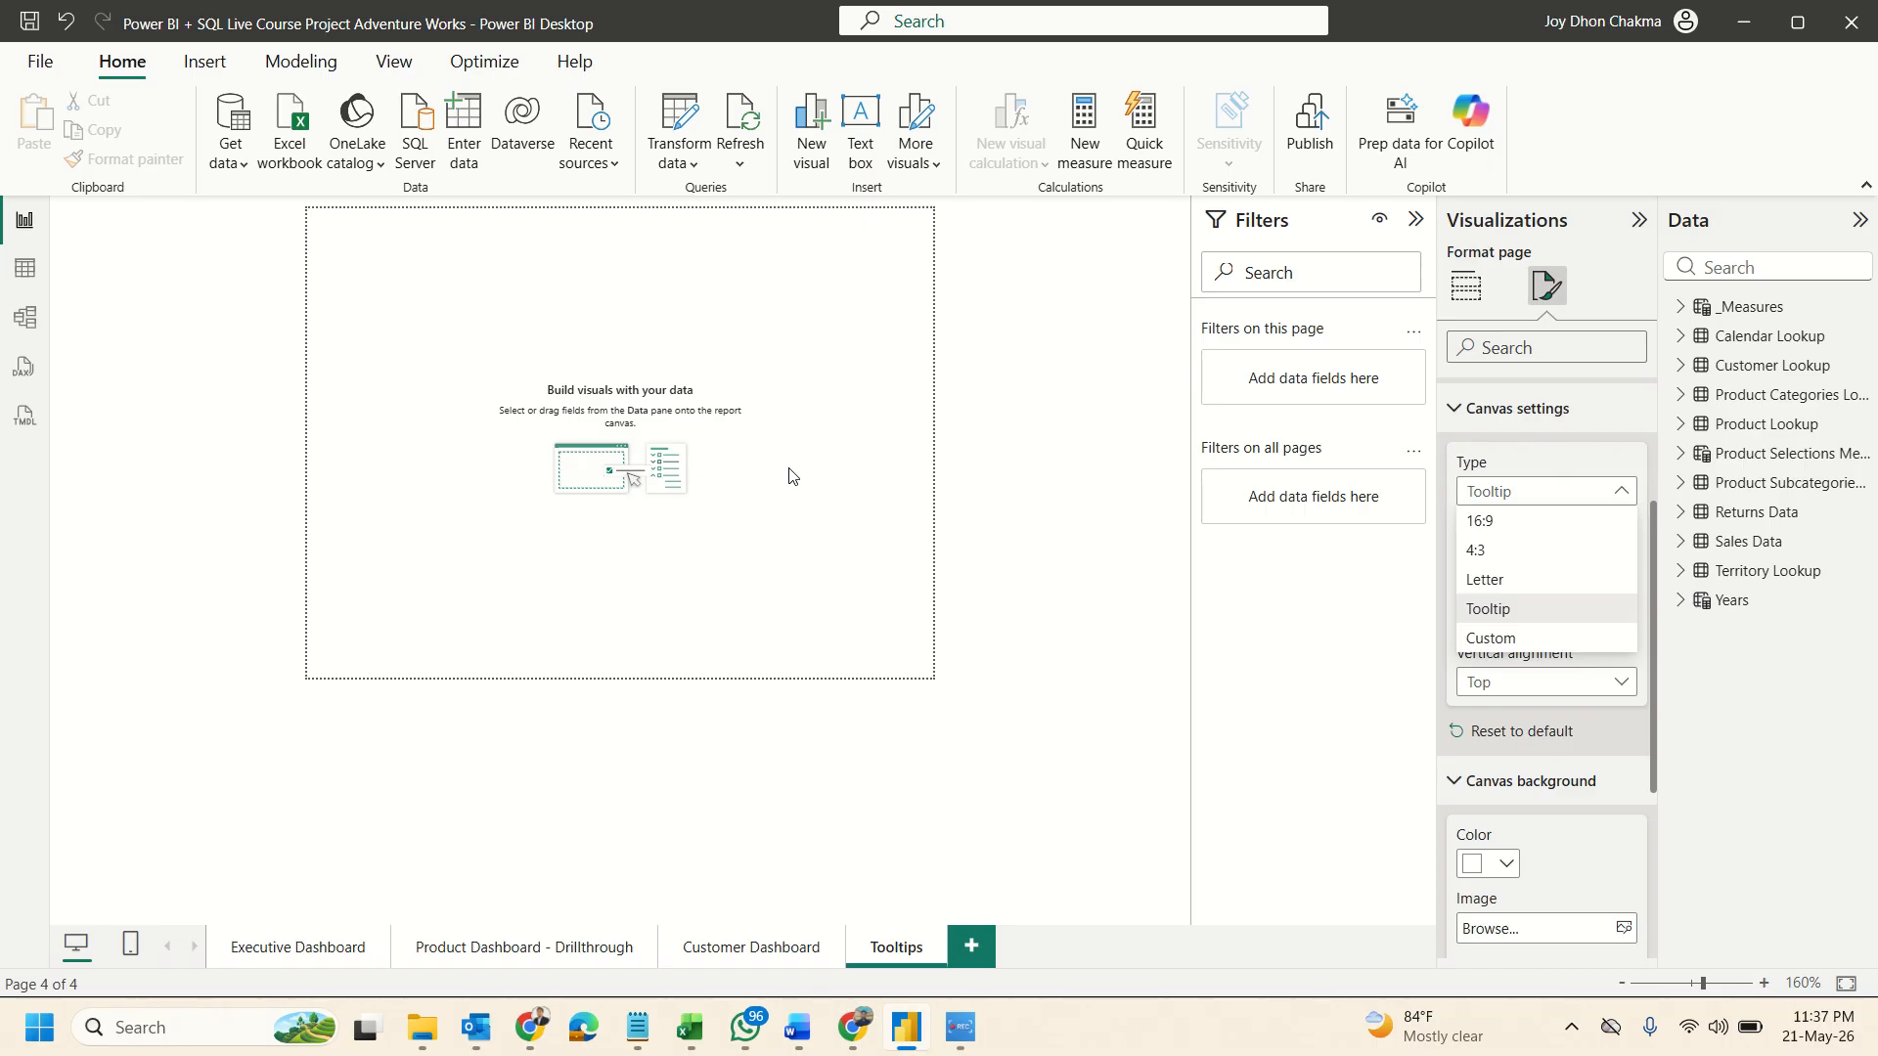
left_click(1398, 613)
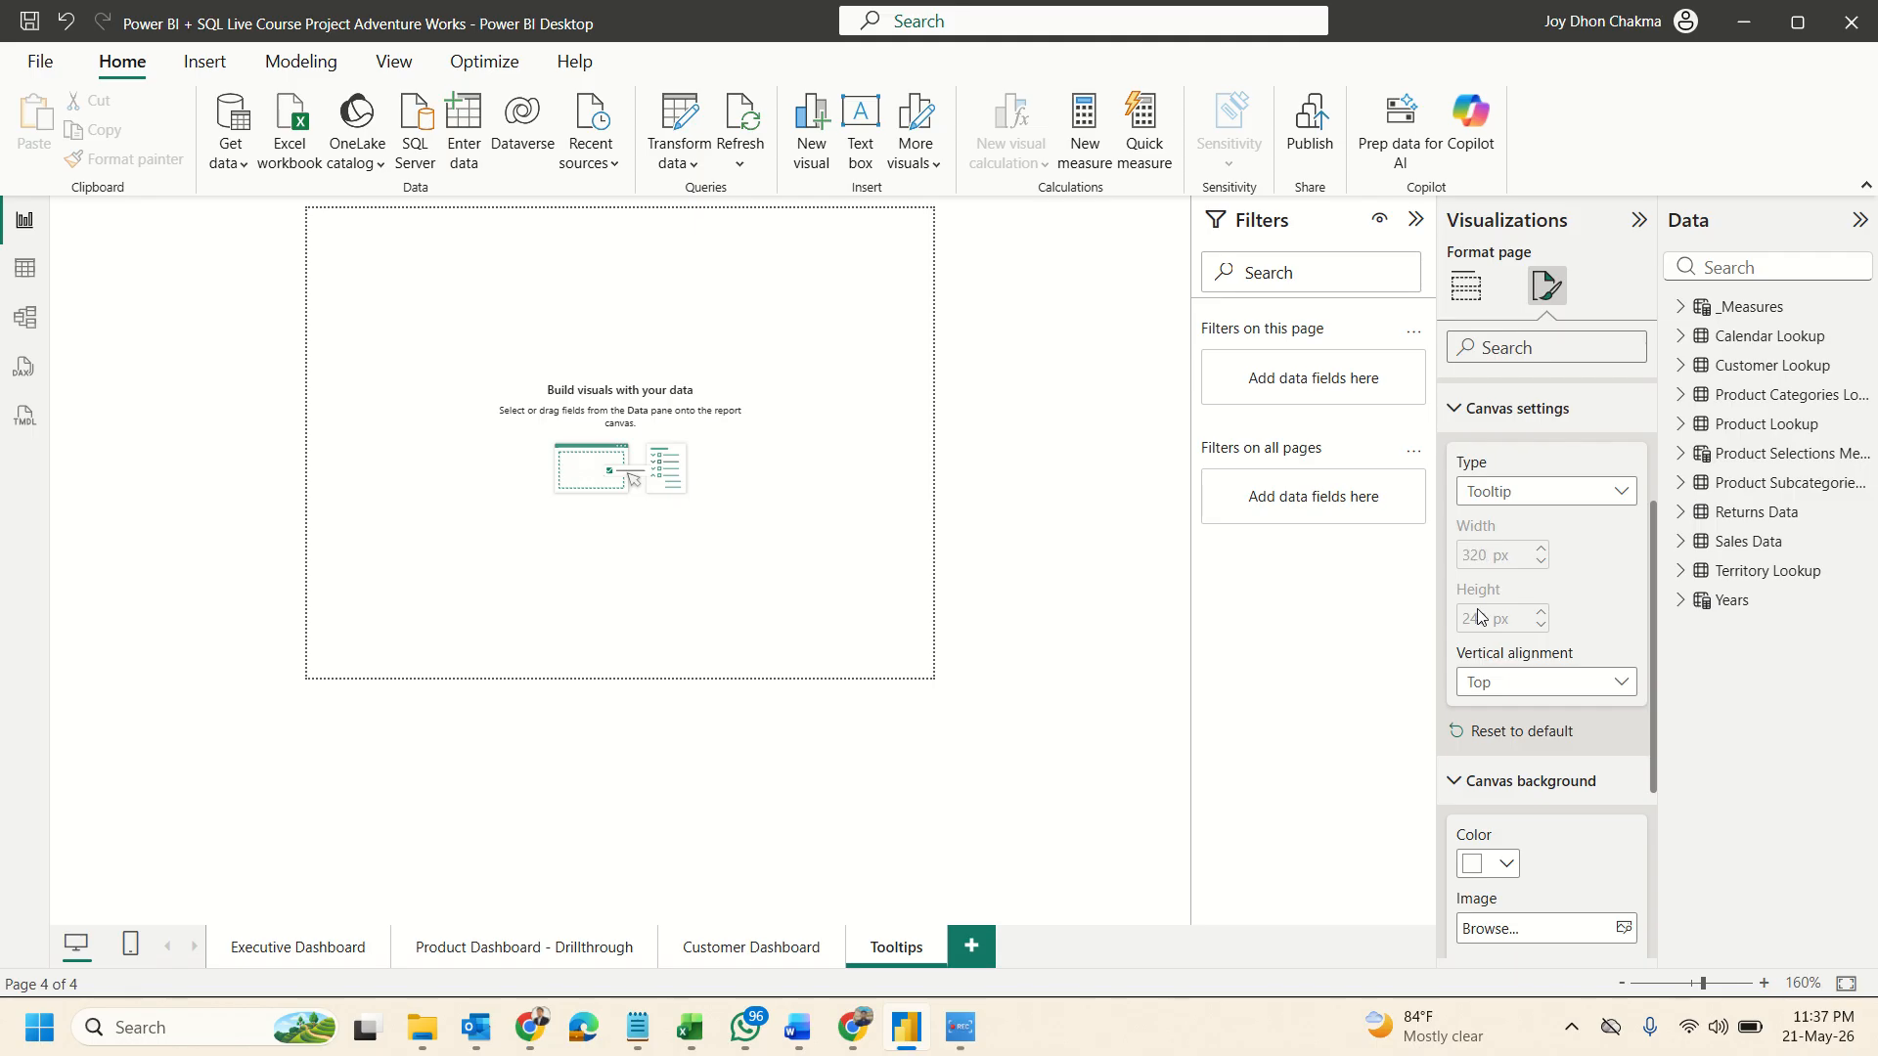
left_click(1525, 495)
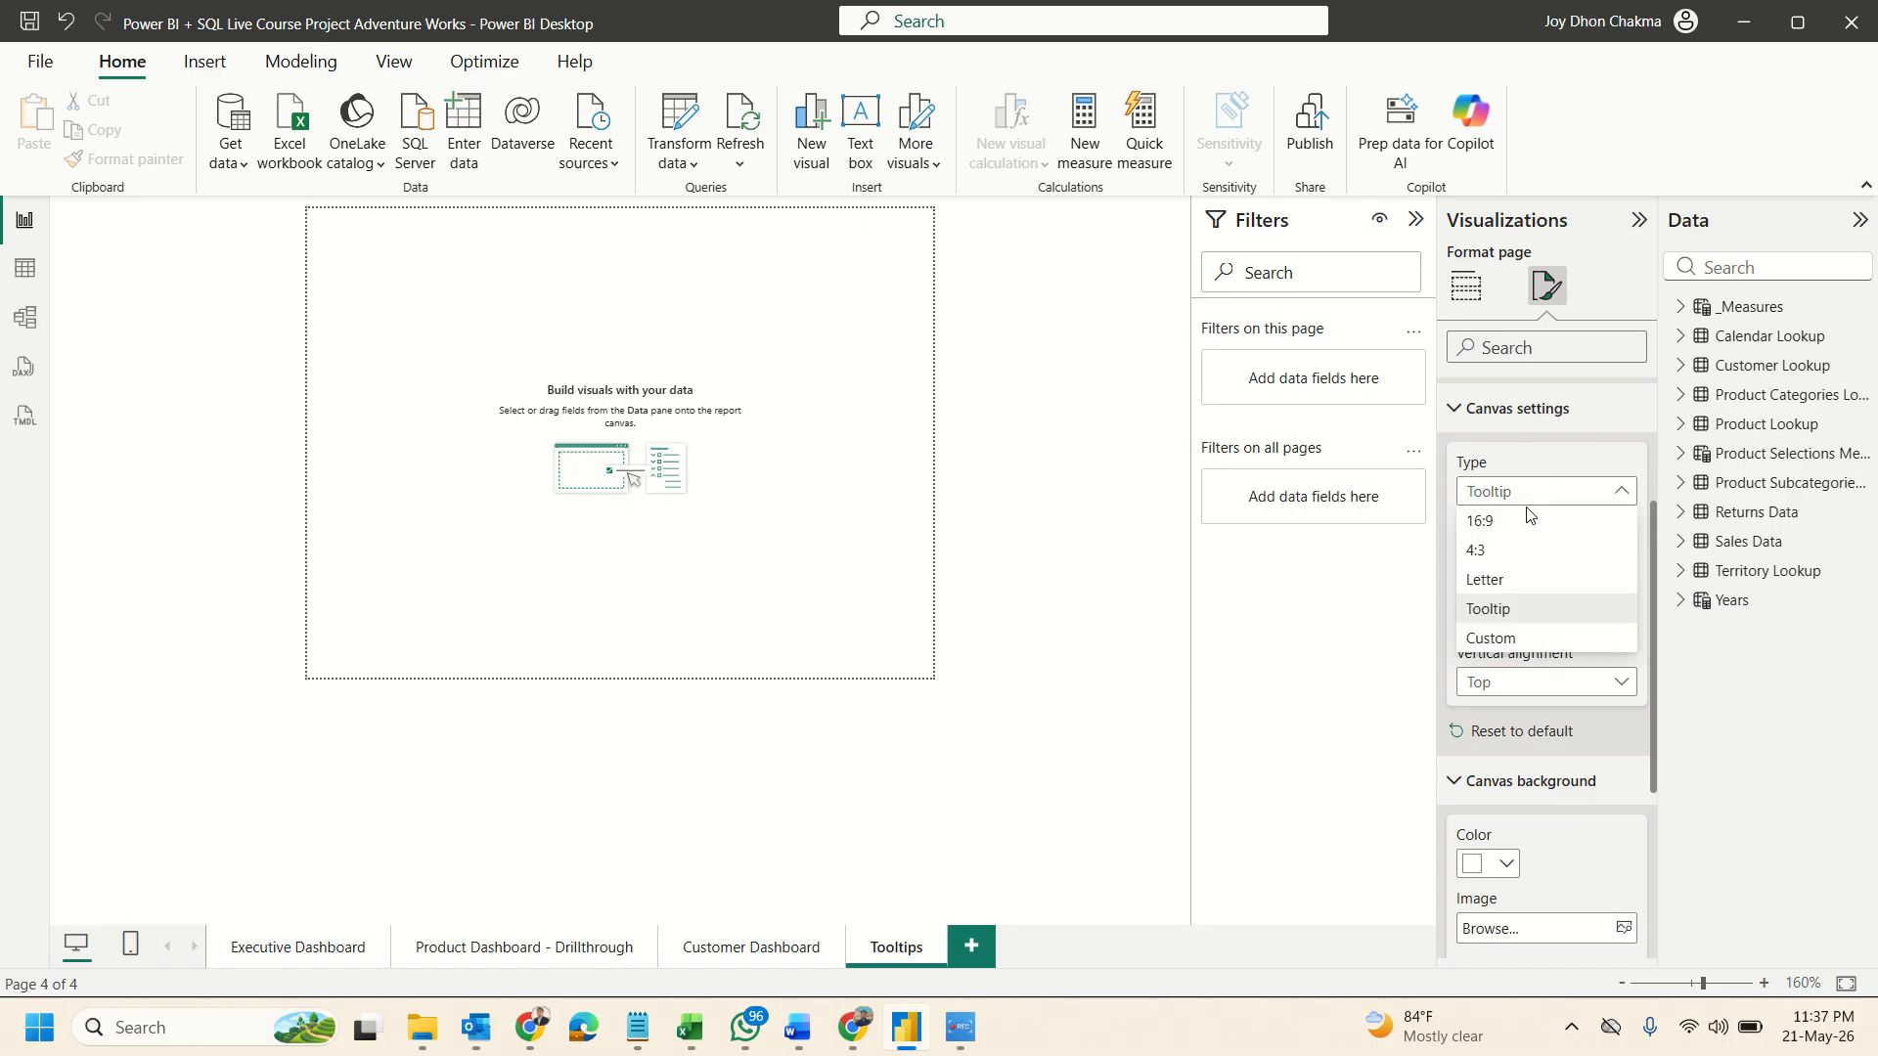
left_click(1520, 633)
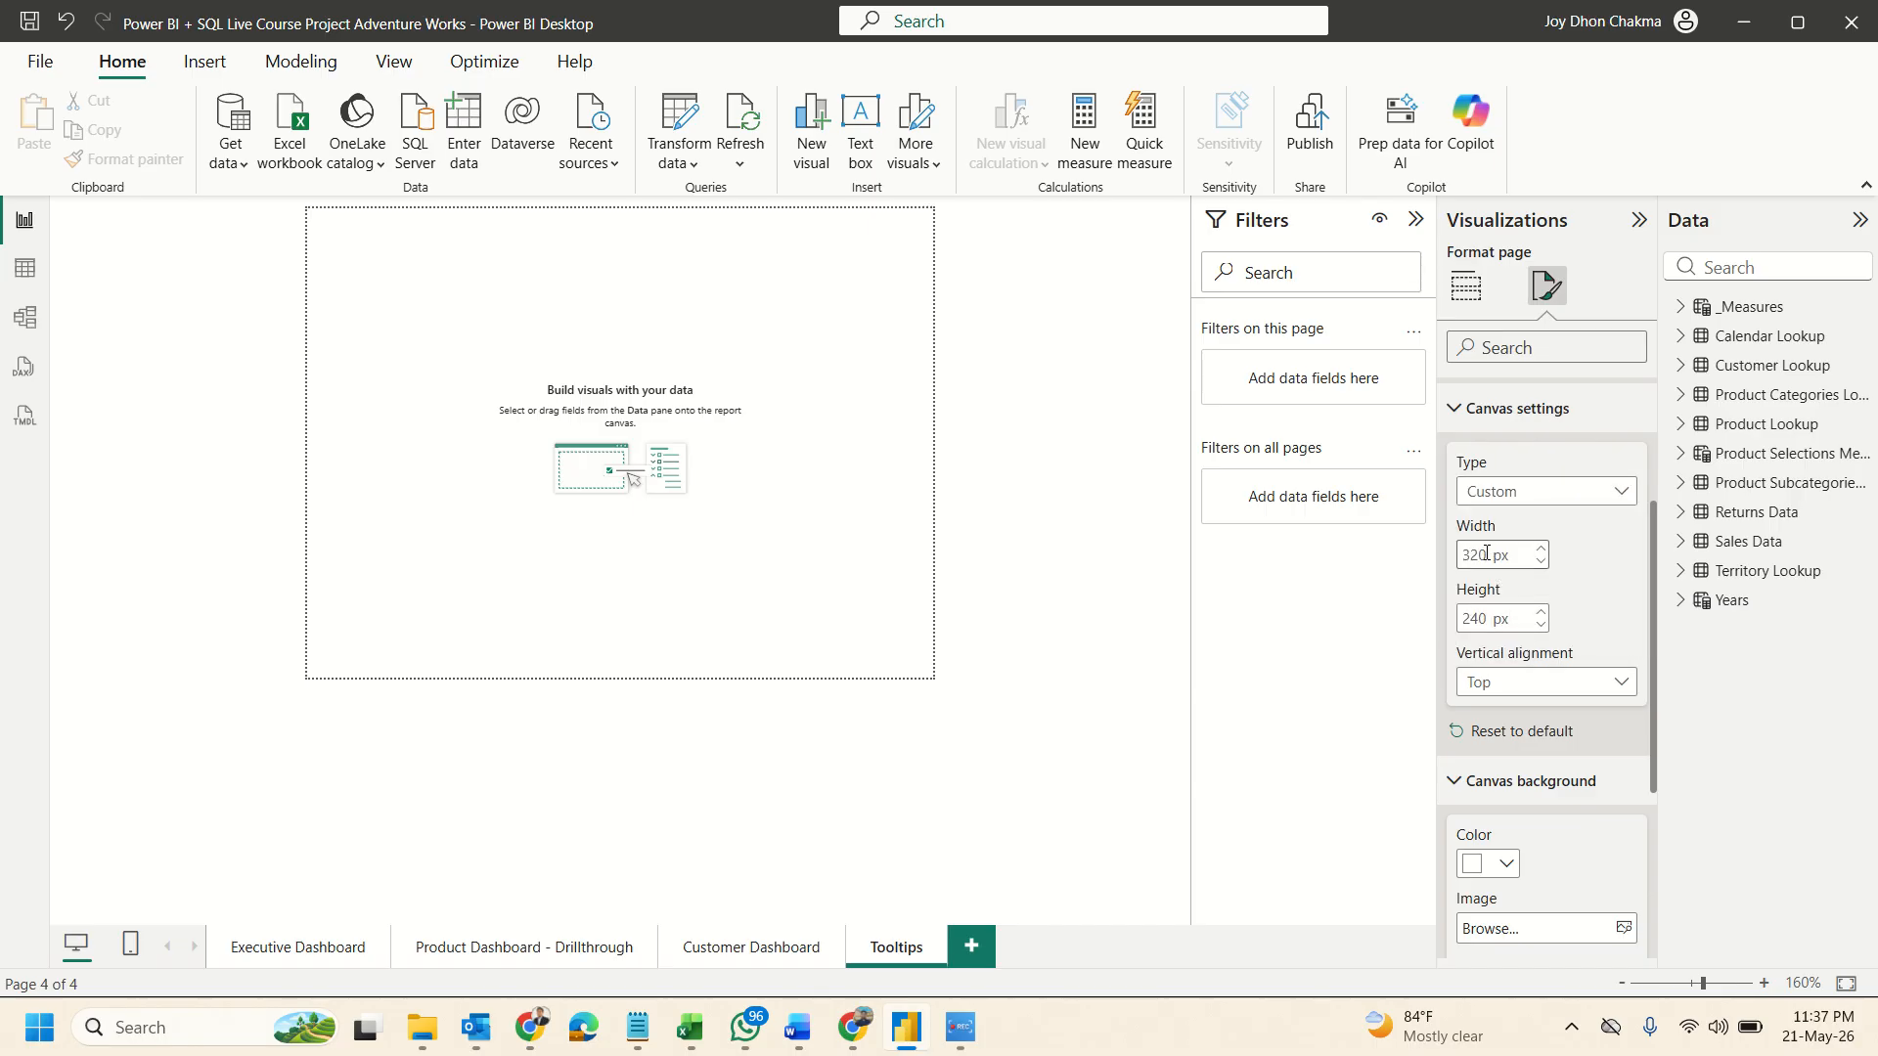
double_click(1485, 619)
type("376")
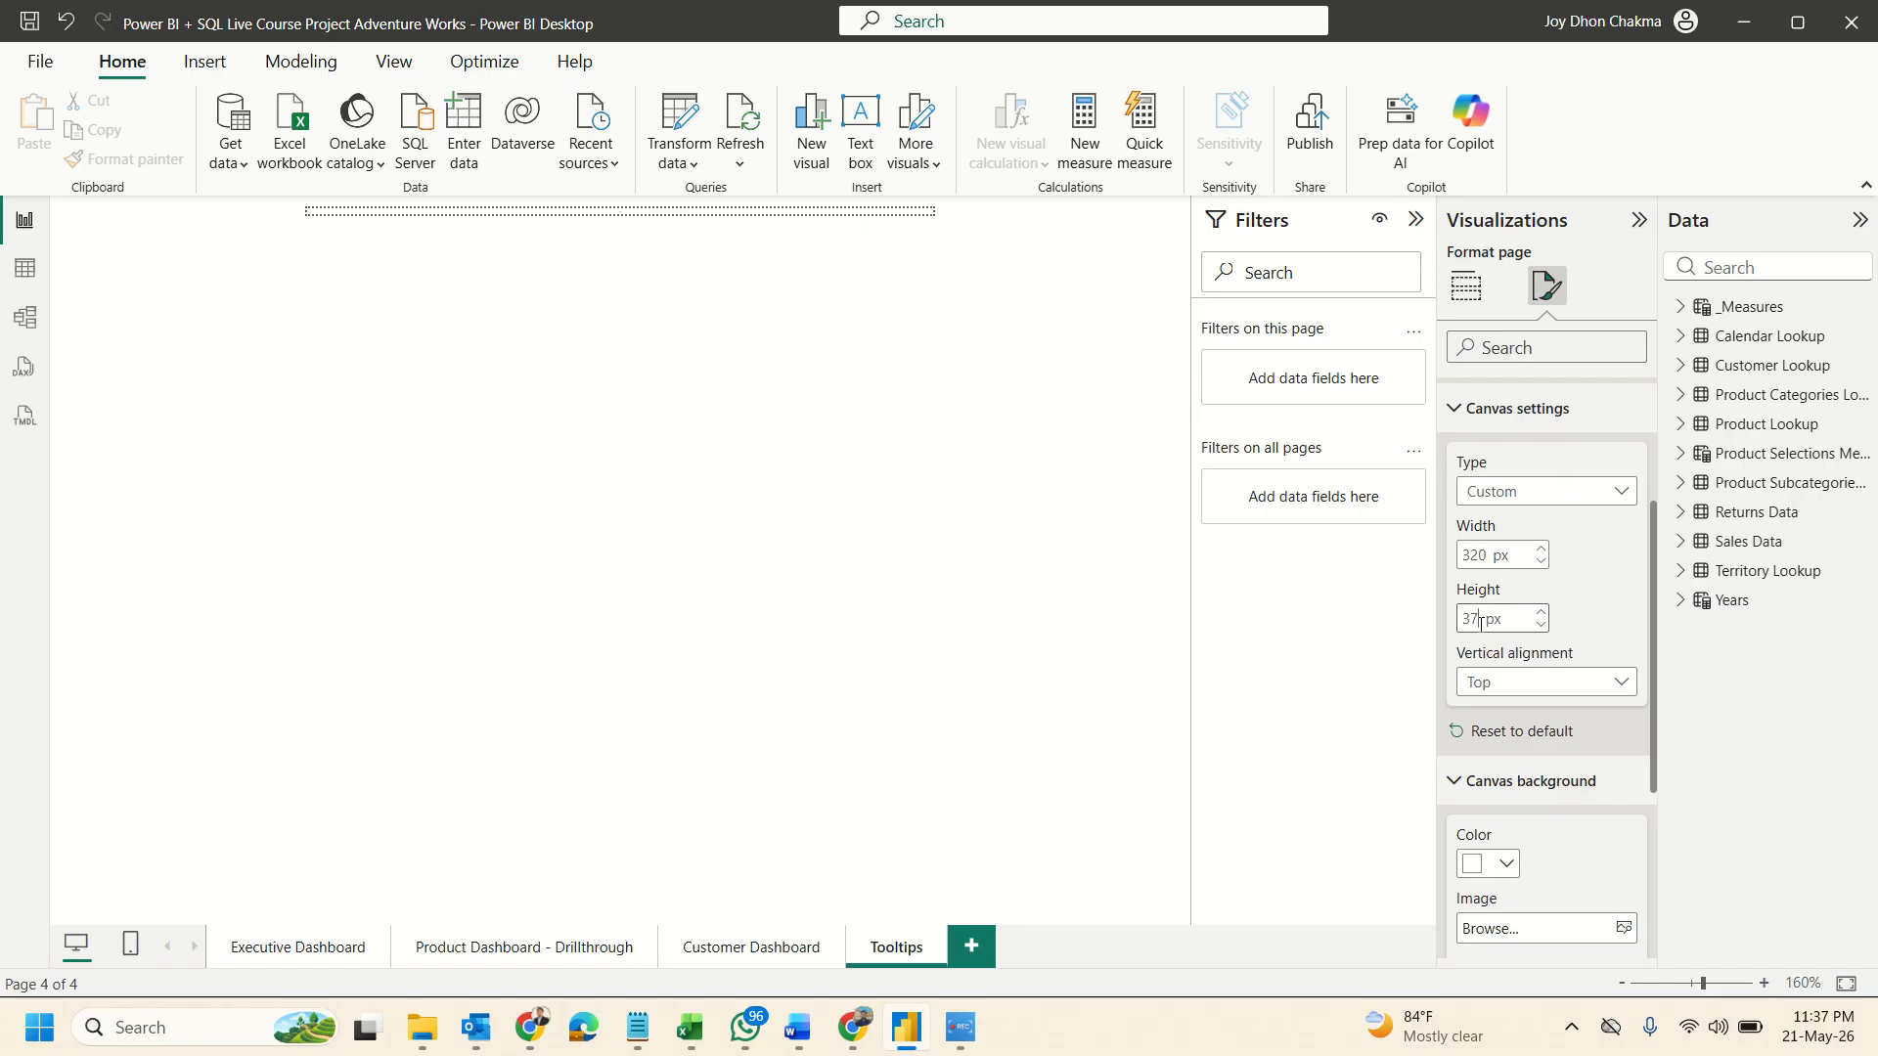
key("BackSpace")
key("BackSpace")
key("BackSpace")
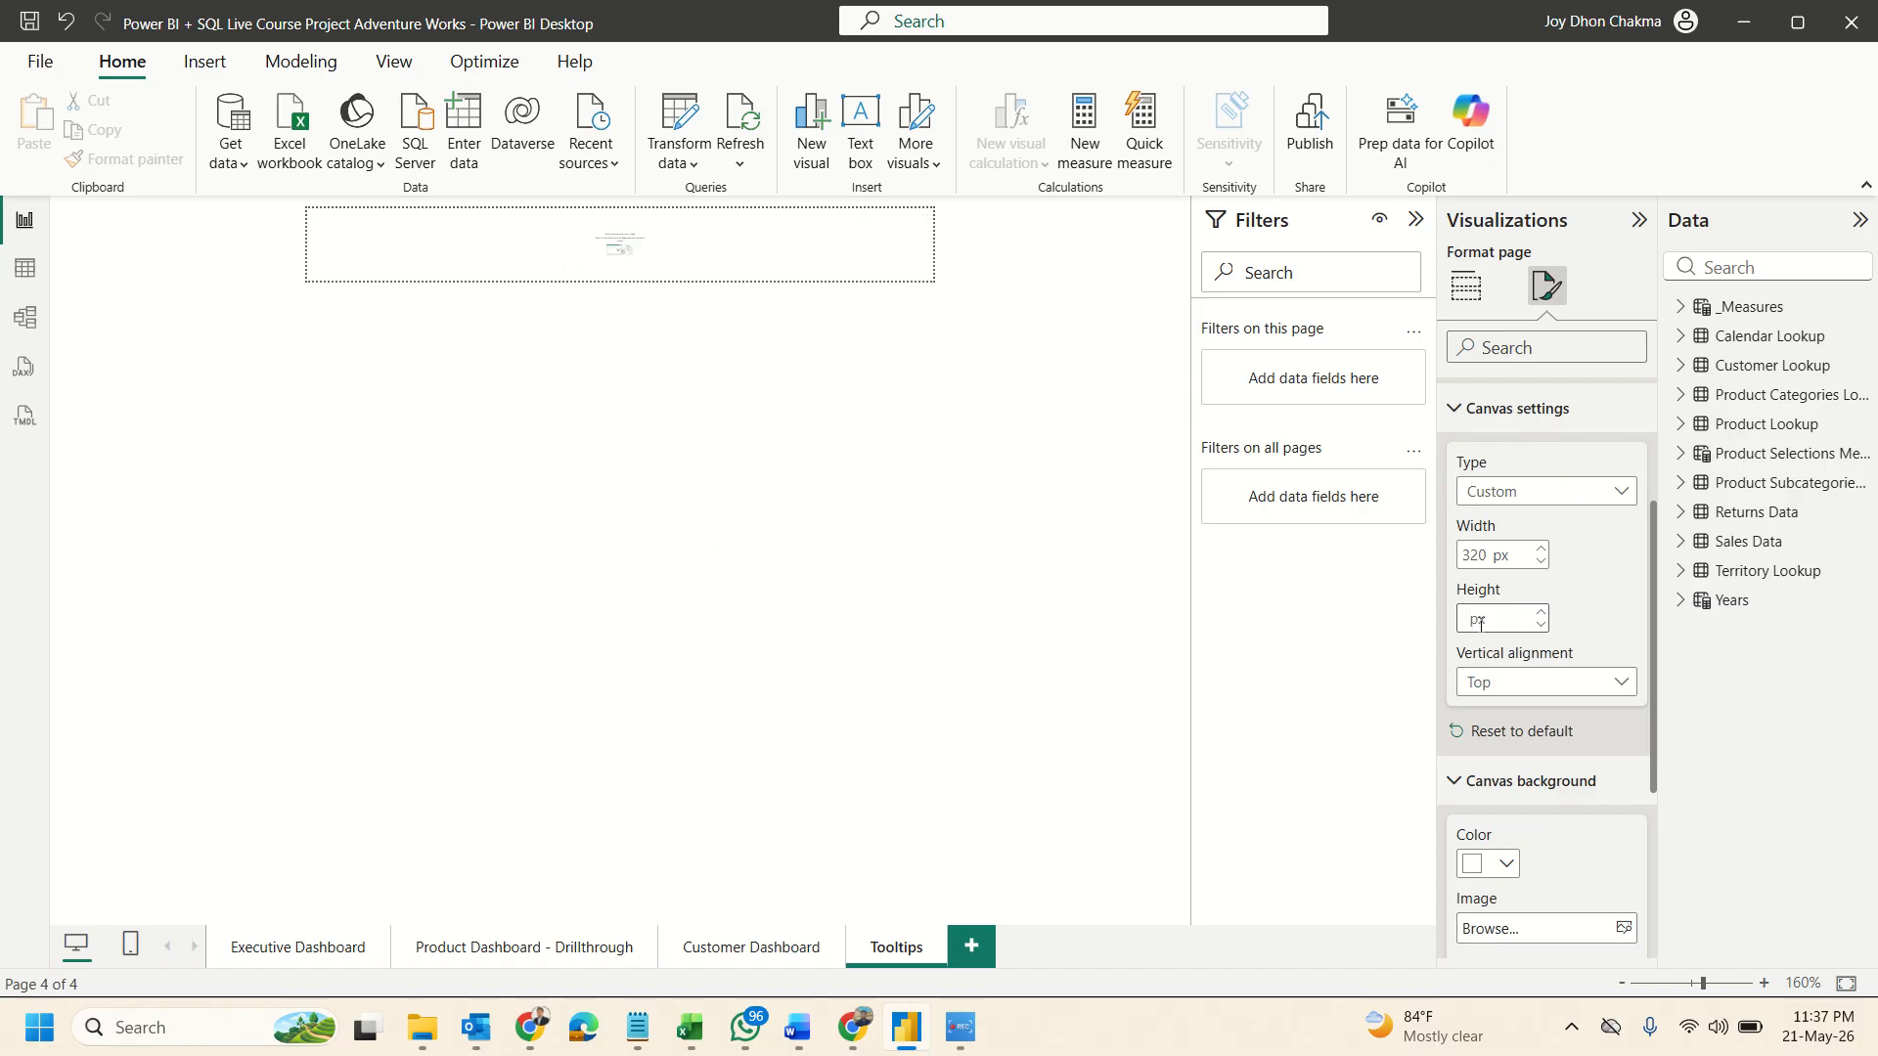
type("270")
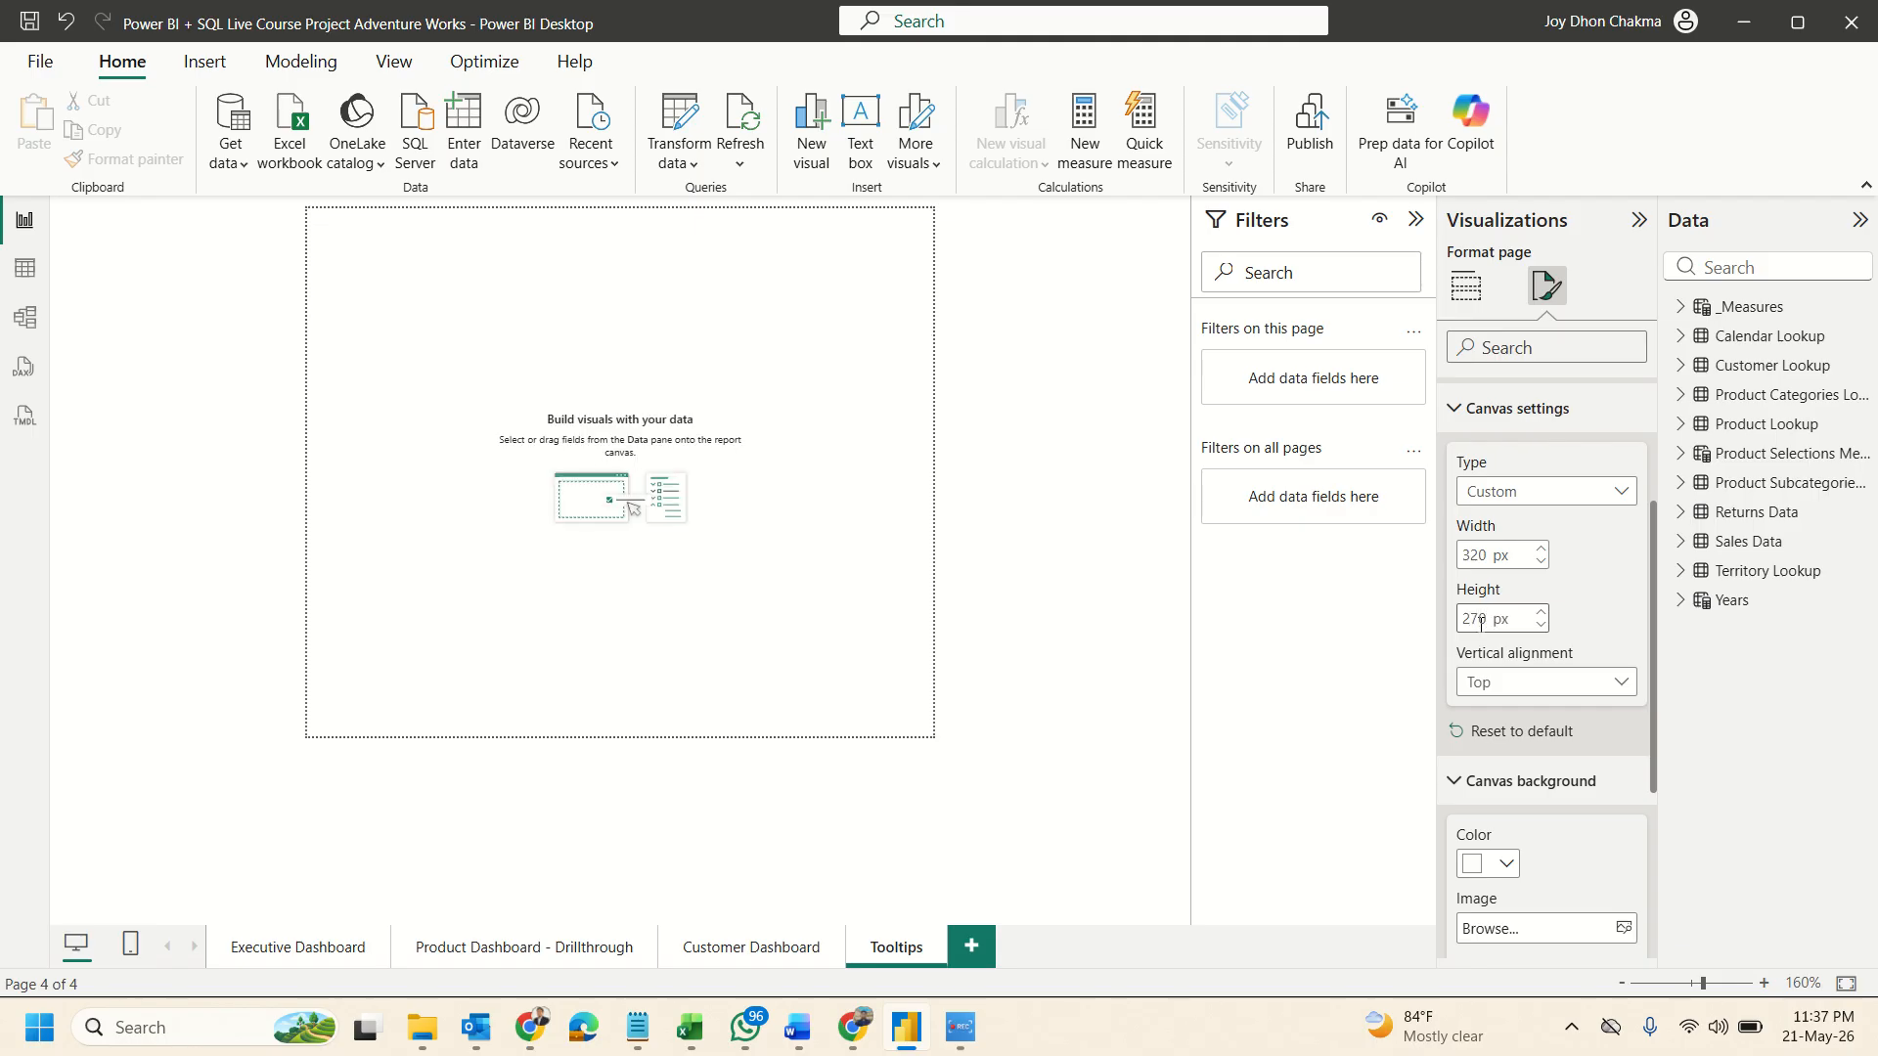
left_click(970, 489)
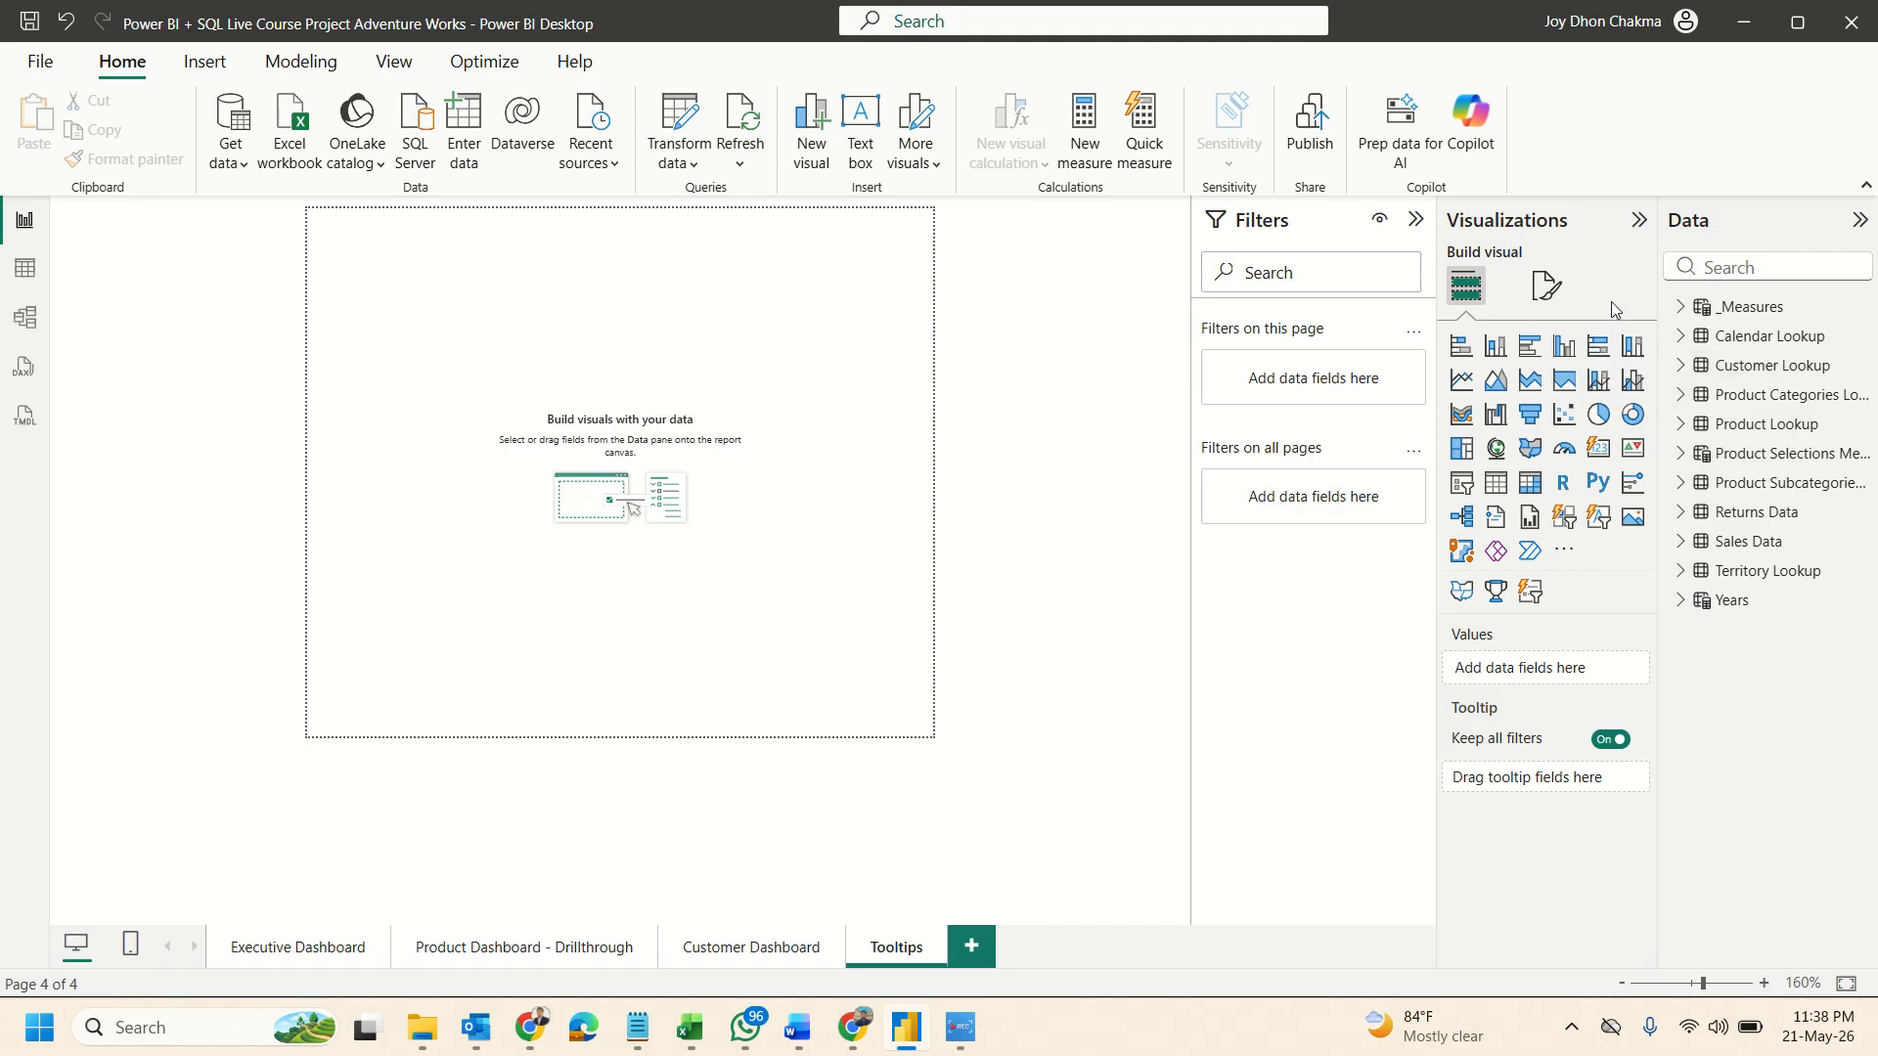
Insert a card visual at the page's upper-left corner and size it to full page height and slightly under half the page width.
left_click(1599, 451)
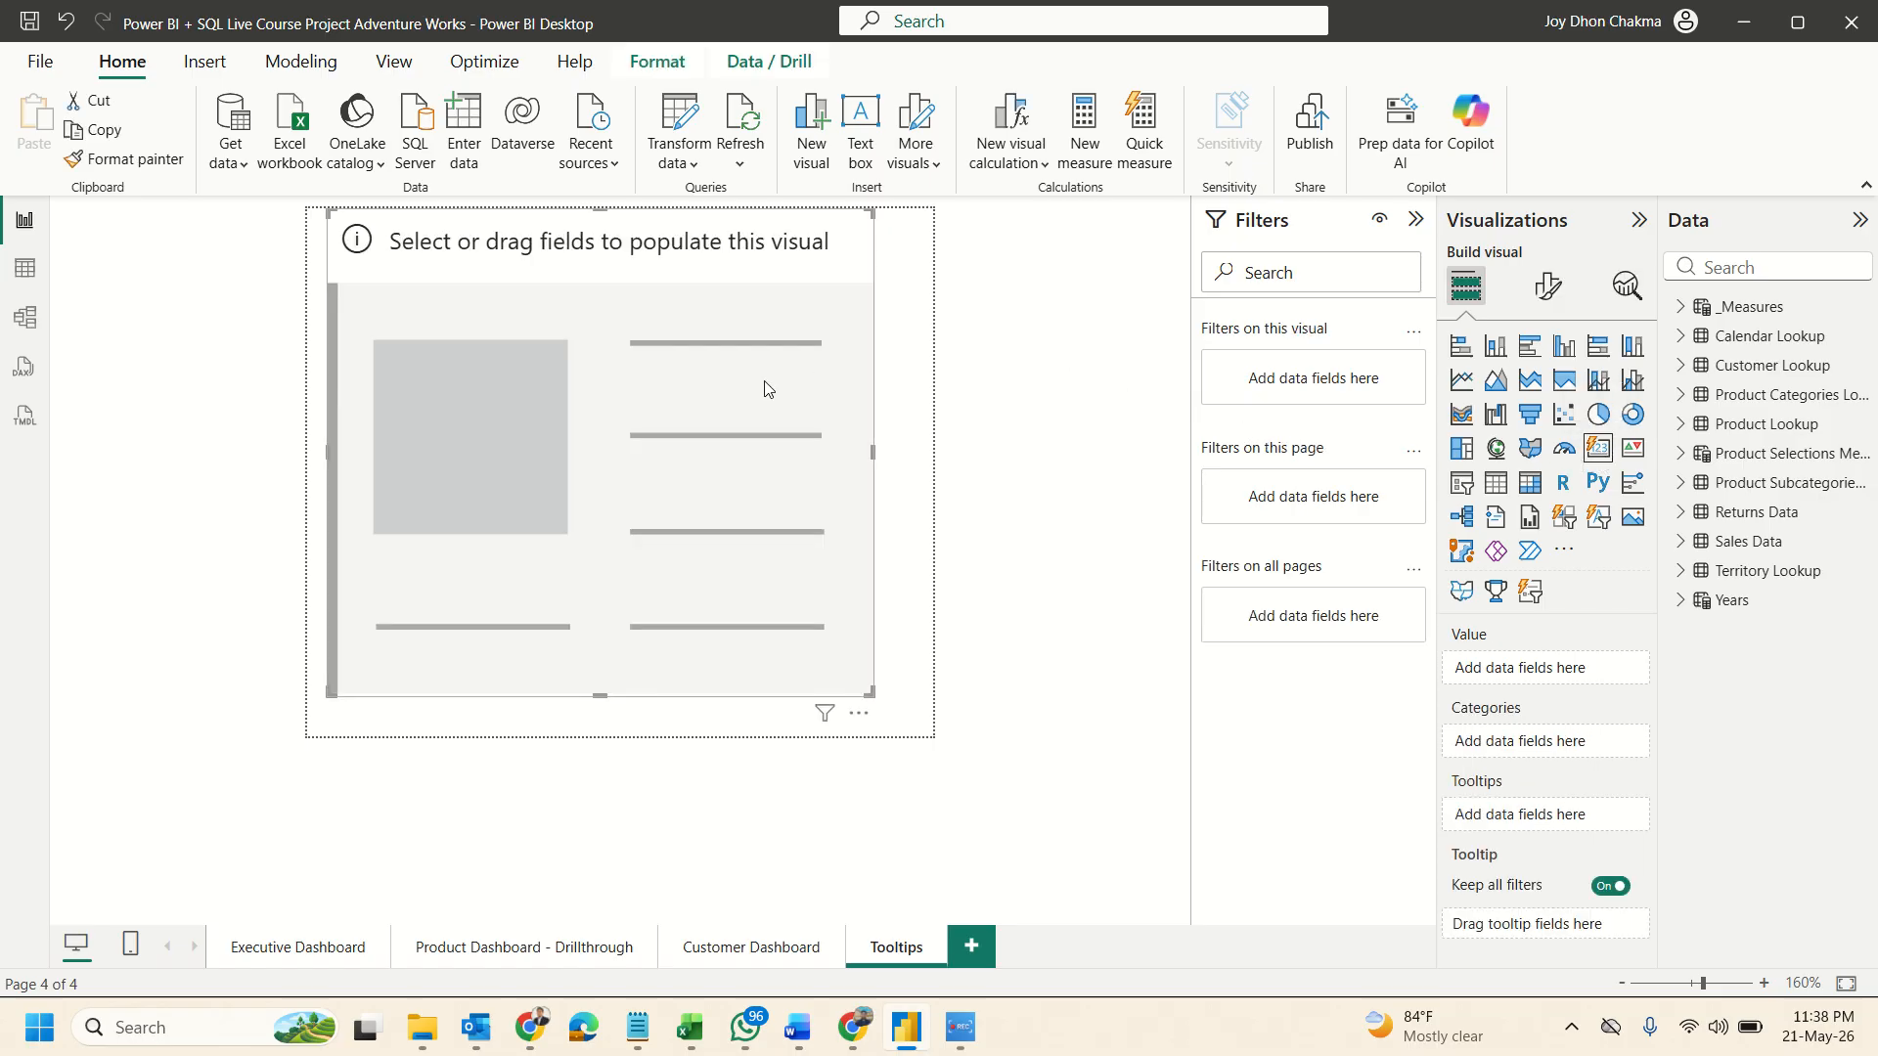
left_click_drag(765, 388, 736, 390)
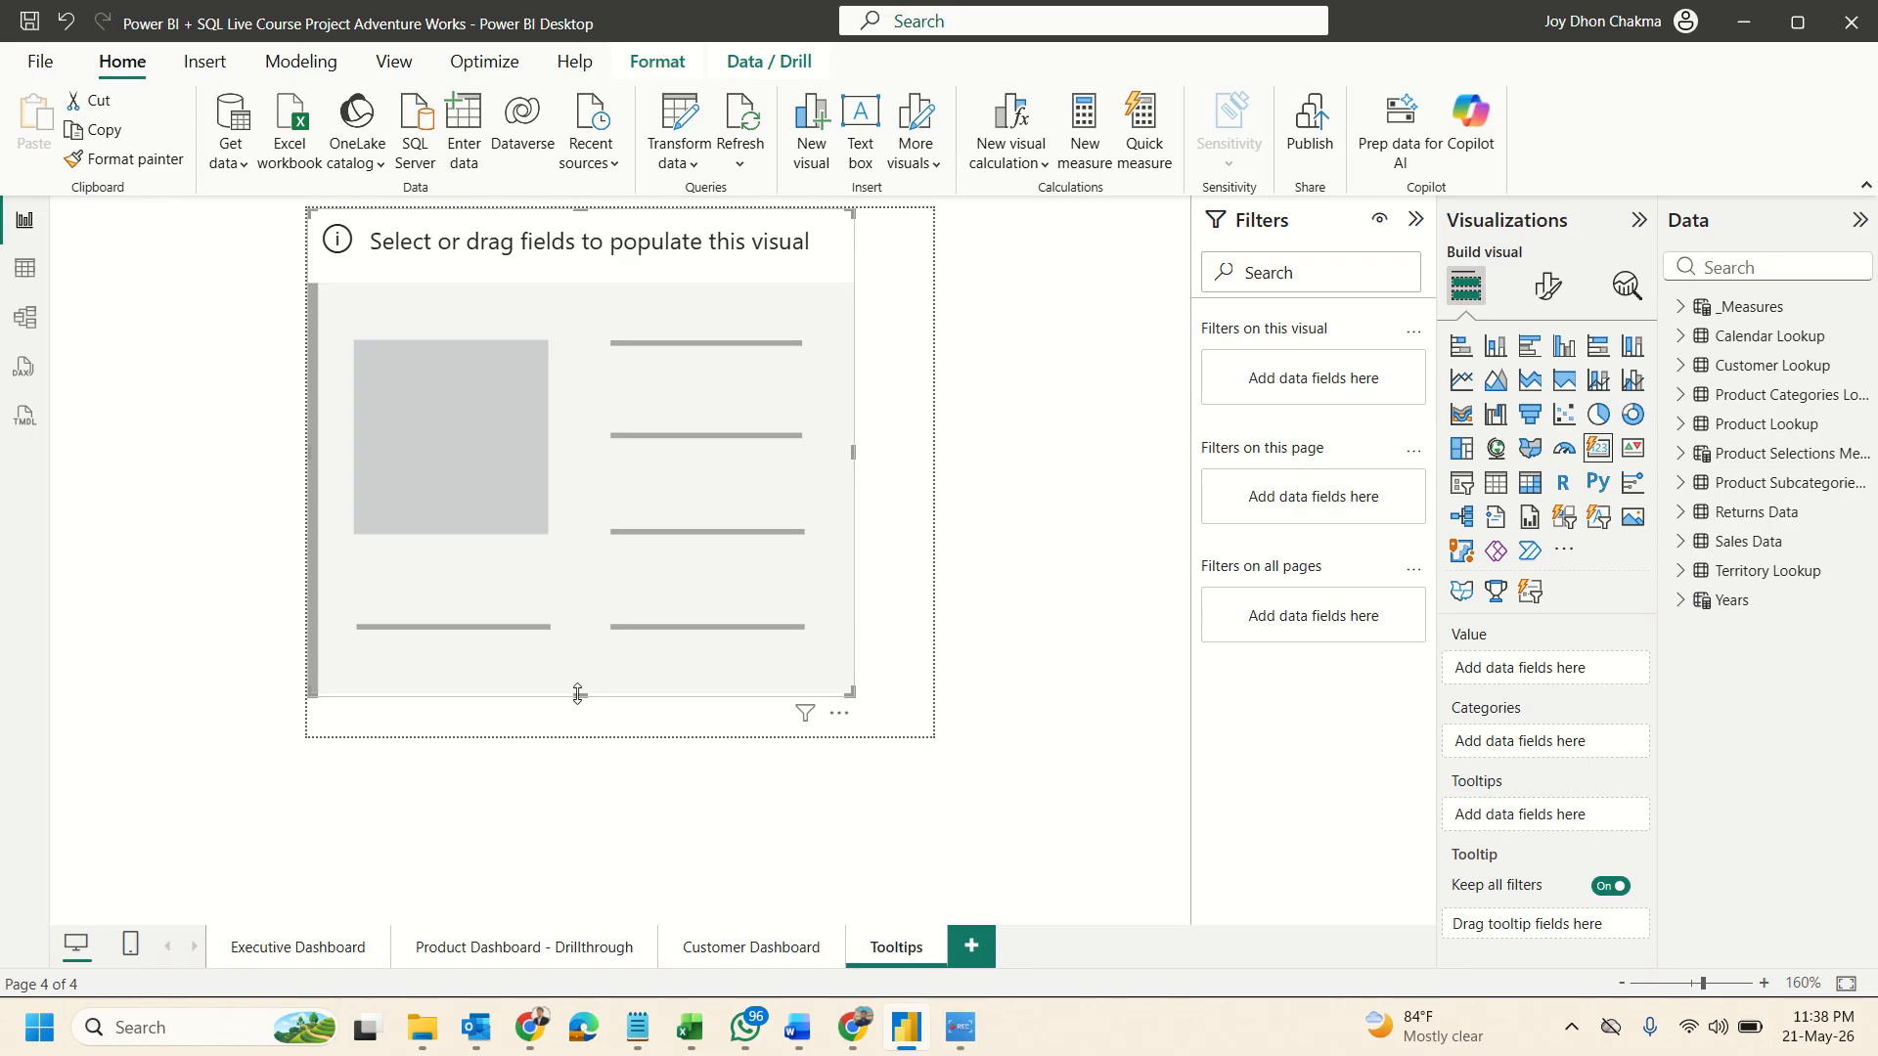
left_click_drag(578, 694, 579, 734)
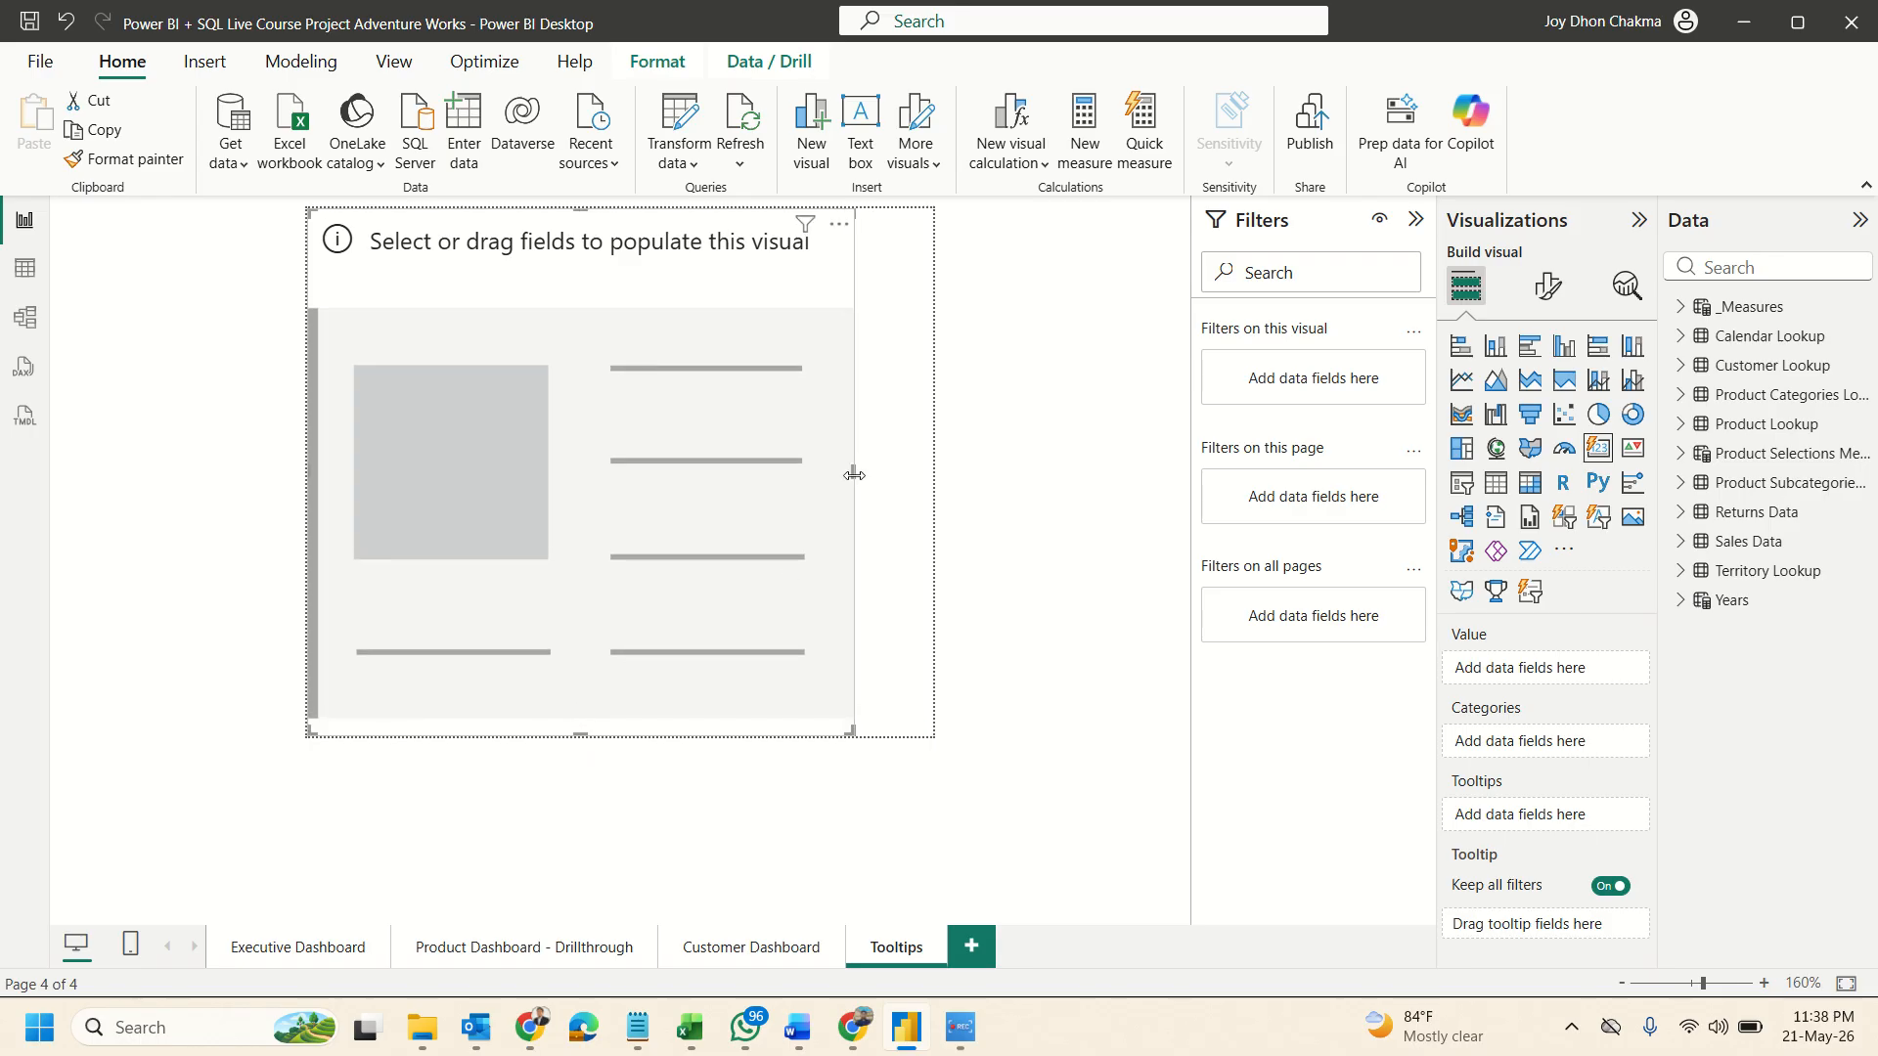
left_click_drag(854, 474, 590, 490)
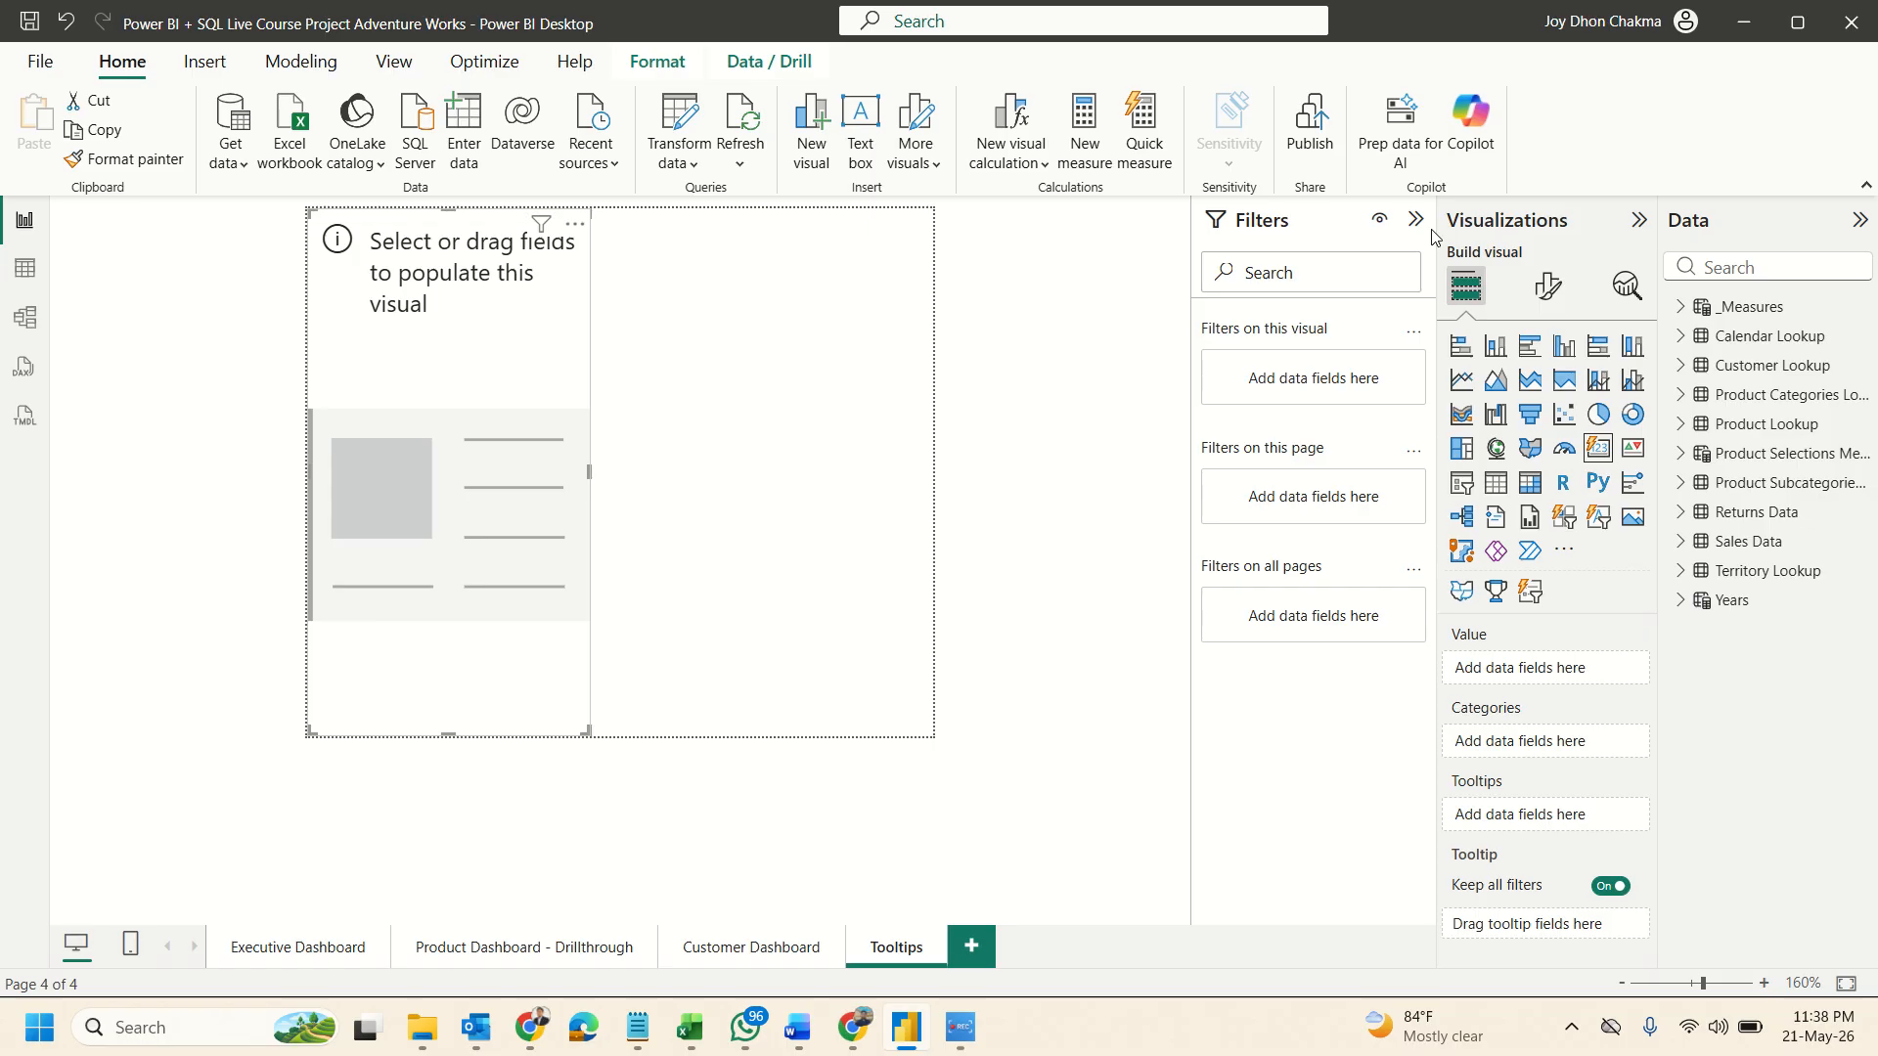
Add the measures Total_revenue, Total Profit, Total Orders, Total Returns and Return Rate, in that order, as the card's values.
left_click(1682, 308)
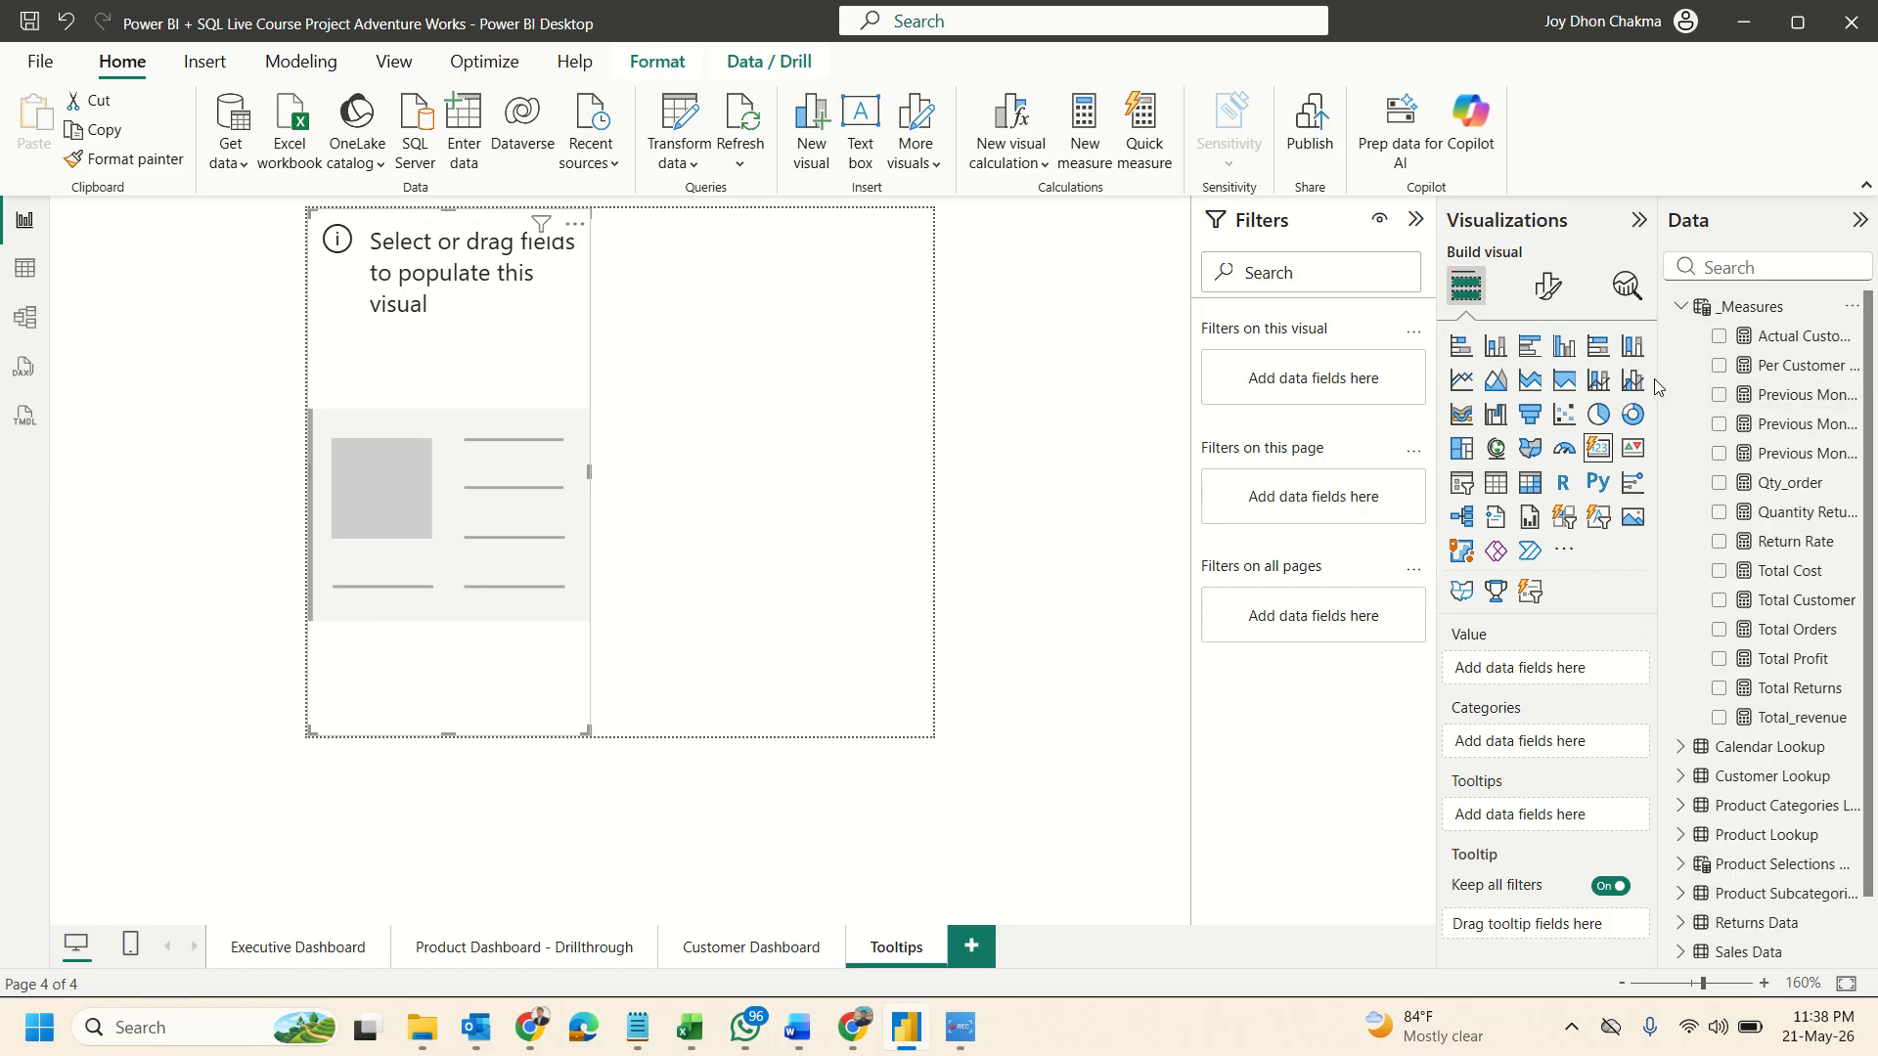
left_click_drag(1657, 380, 1538, 367)
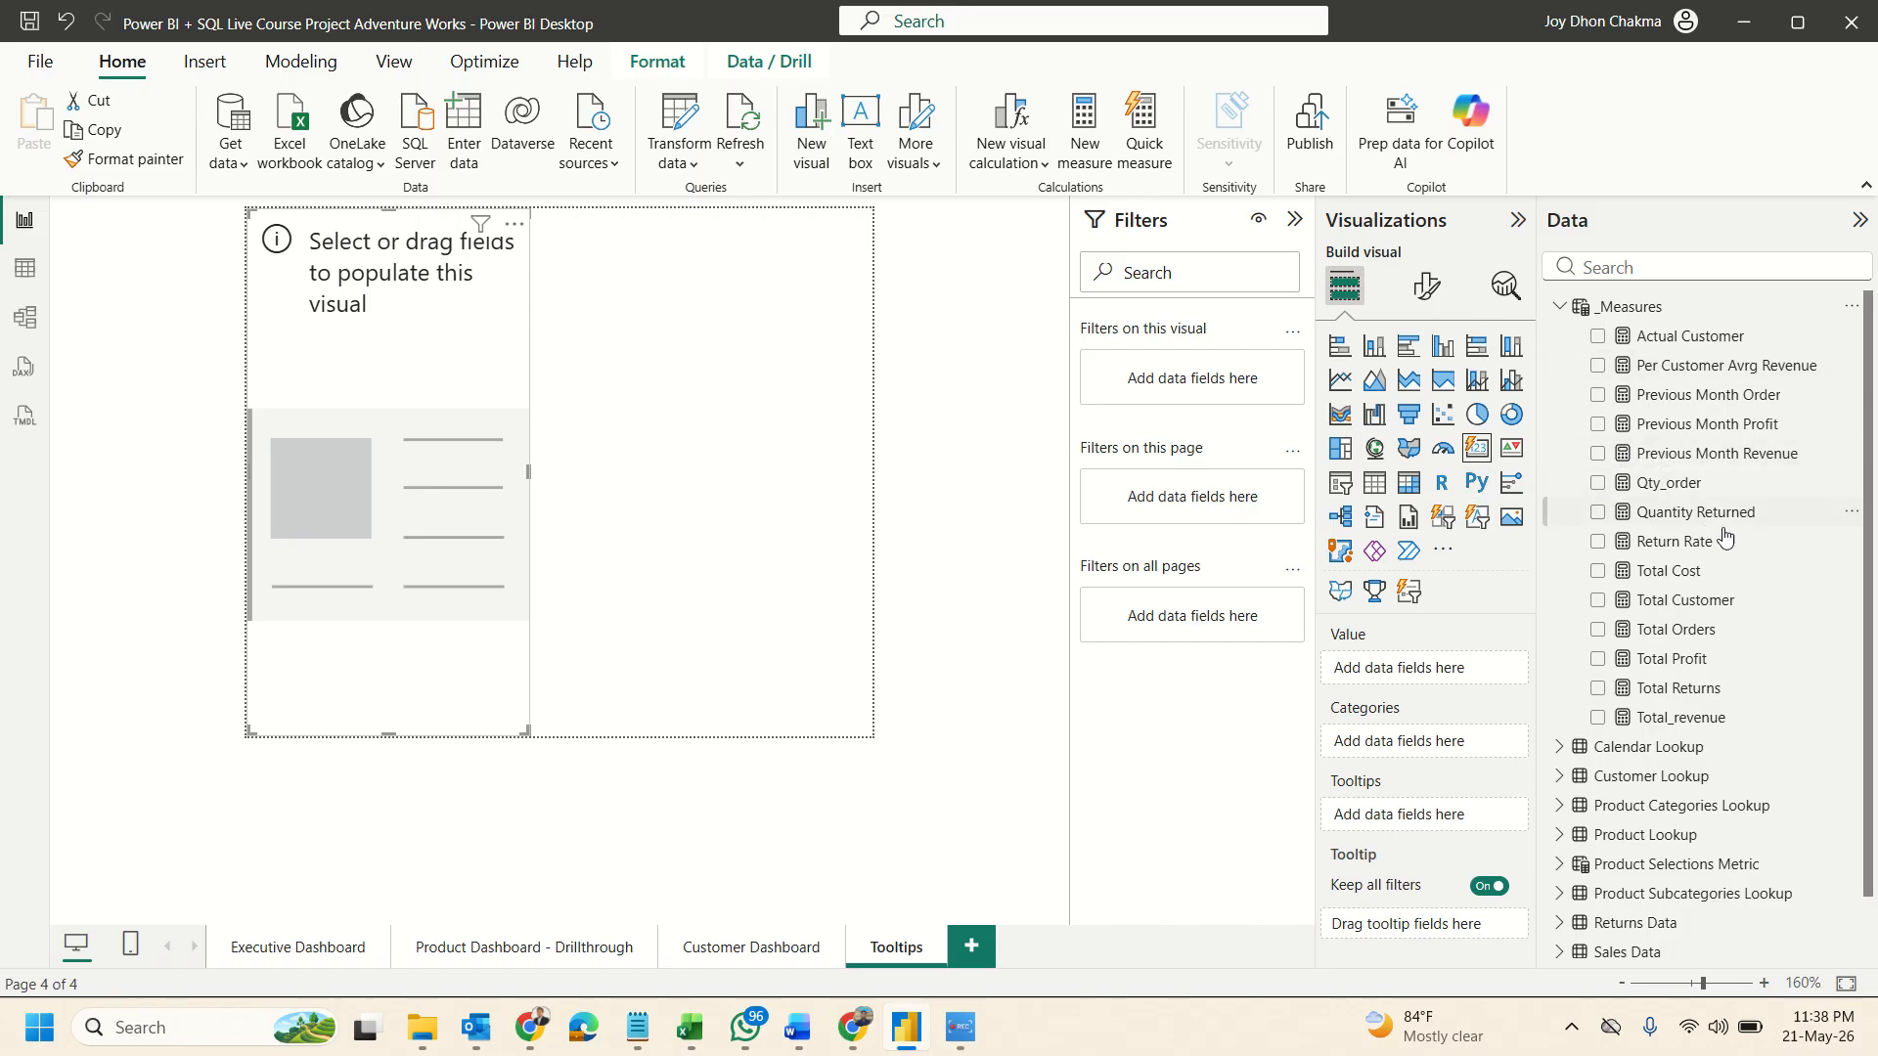
left_click_drag(1690, 721, 1504, 671)
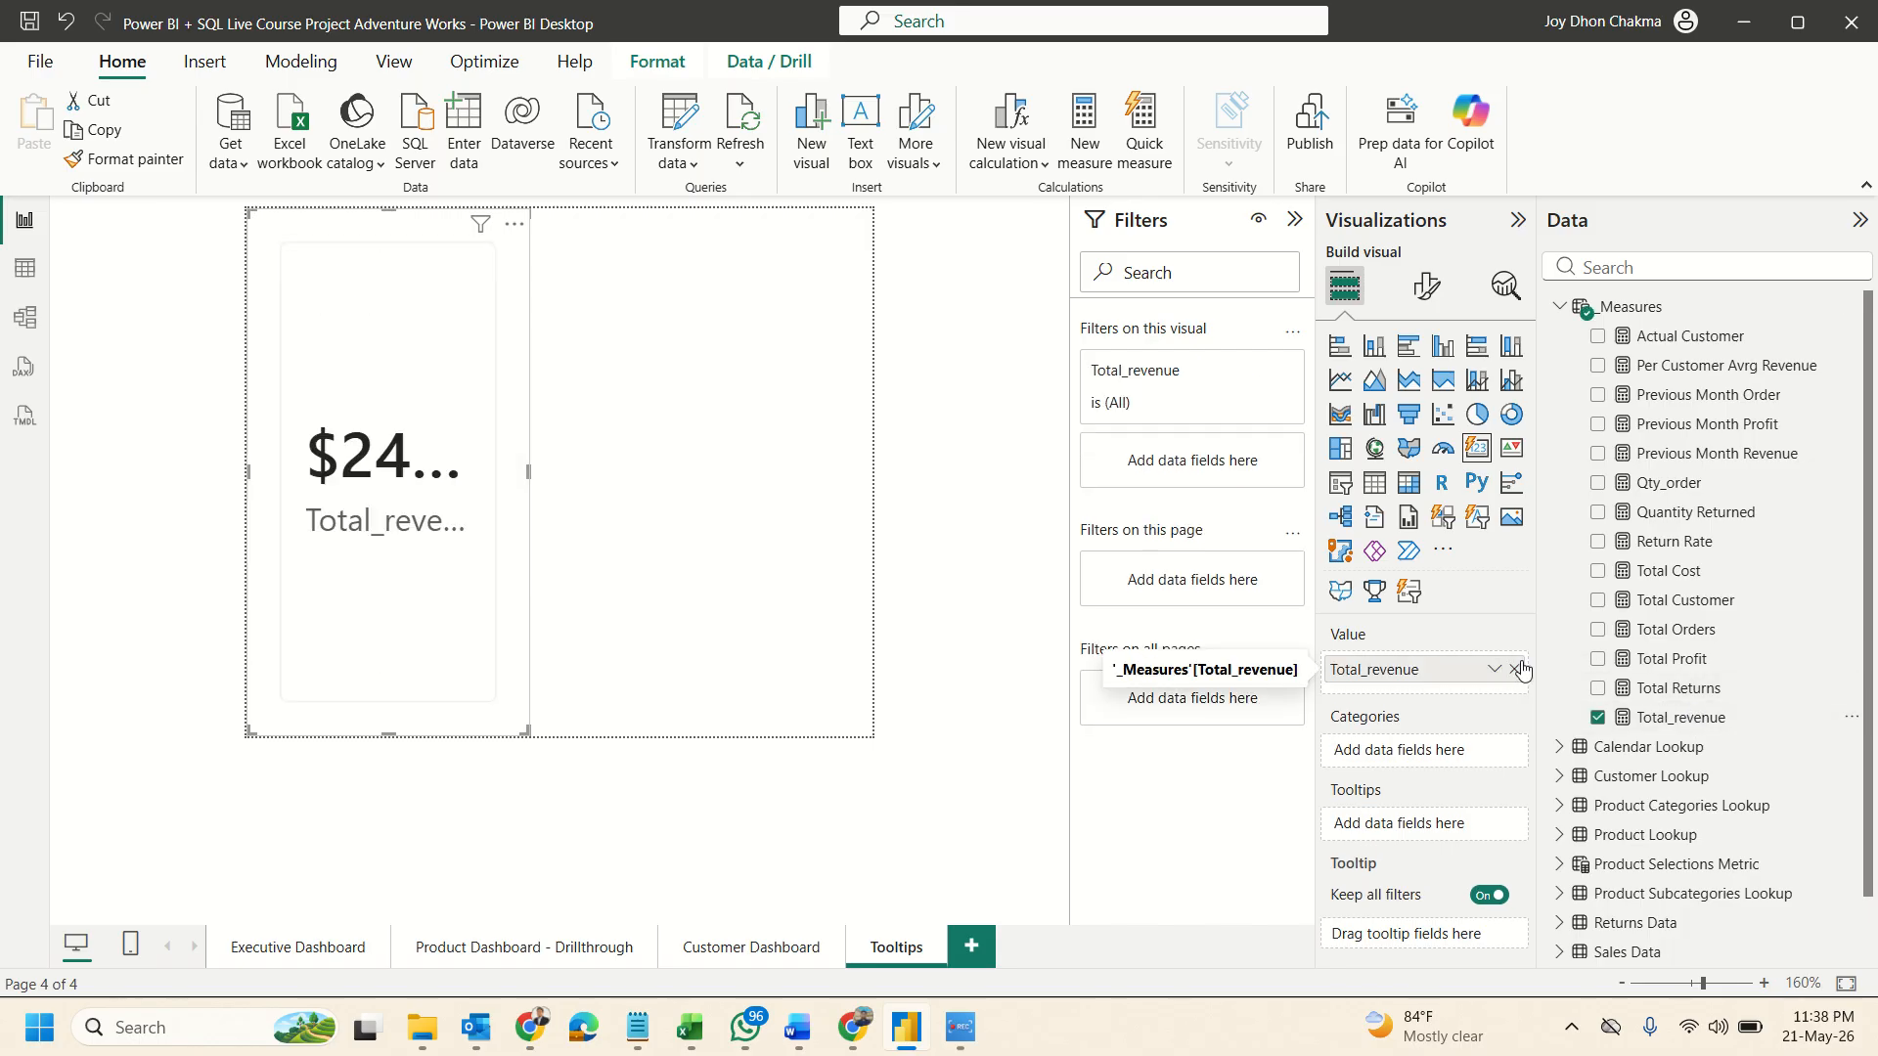
left_click_drag(1697, 665, 1487, 686)
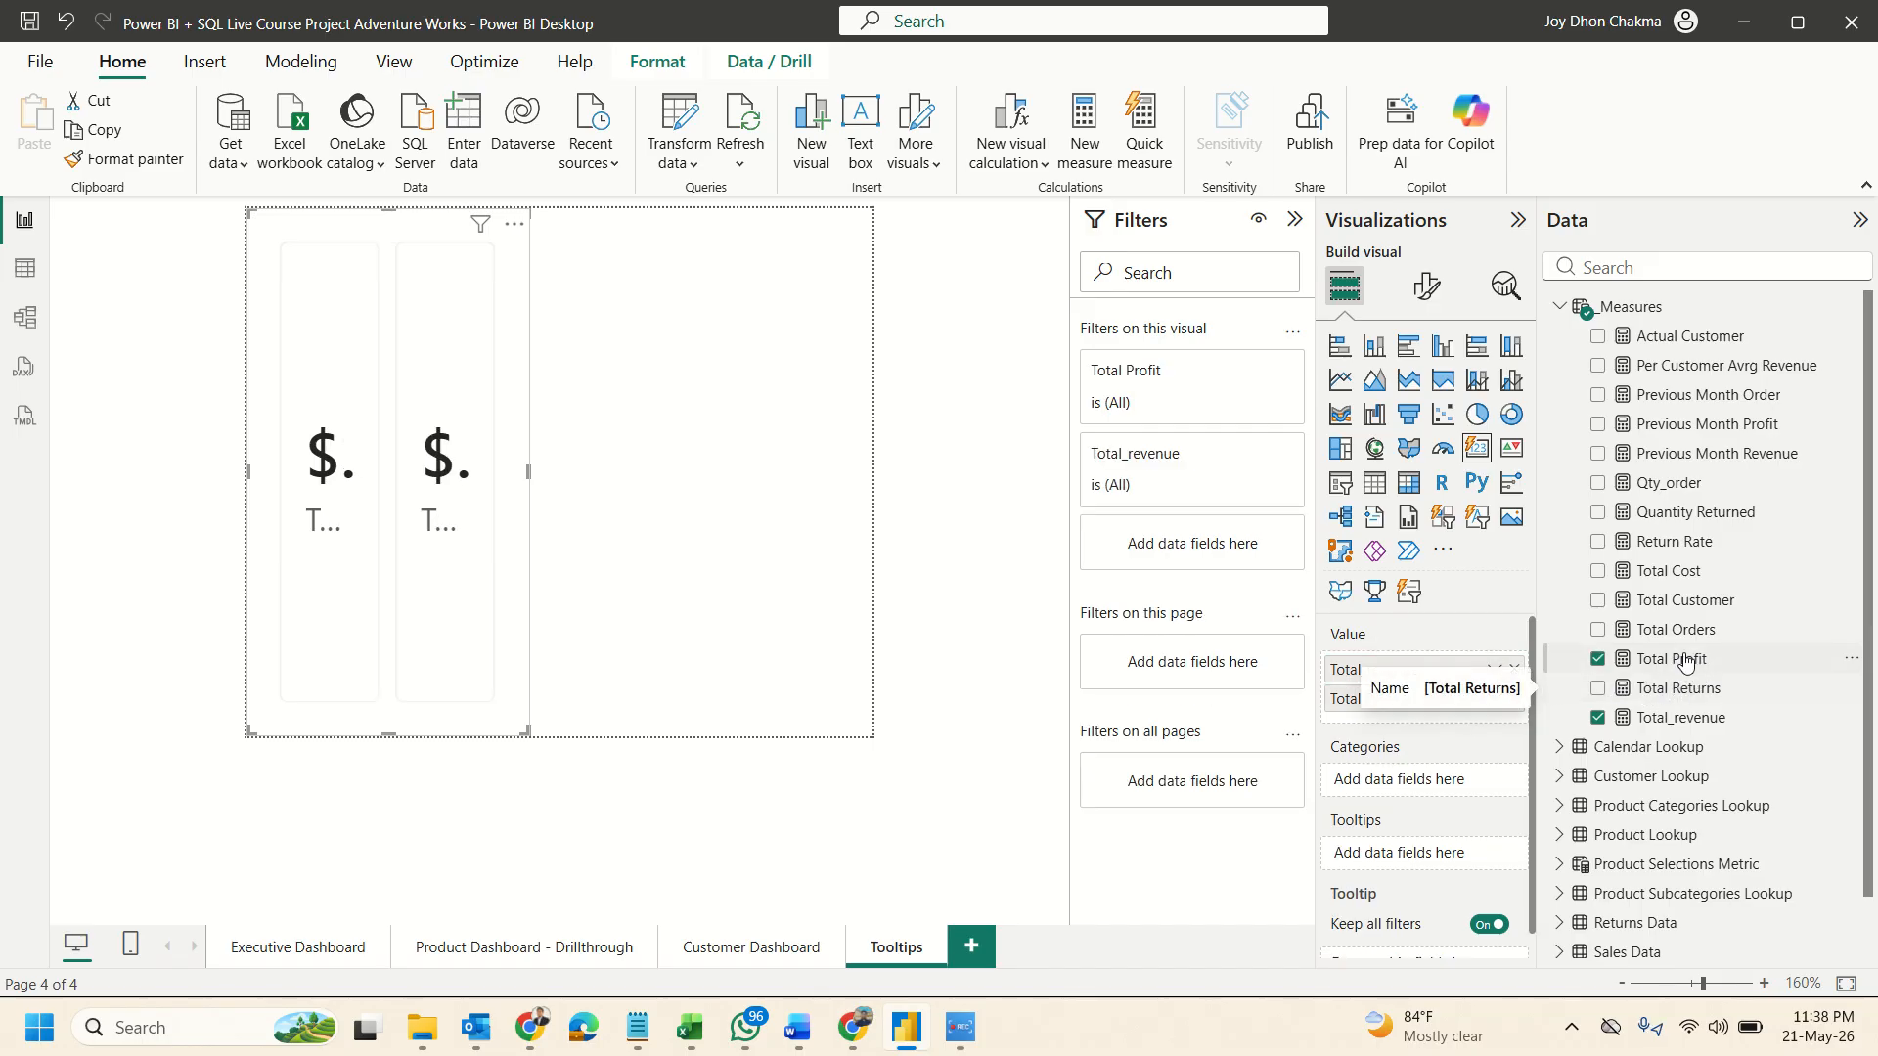
left_click_drag(1691, 636, 1457, 728)
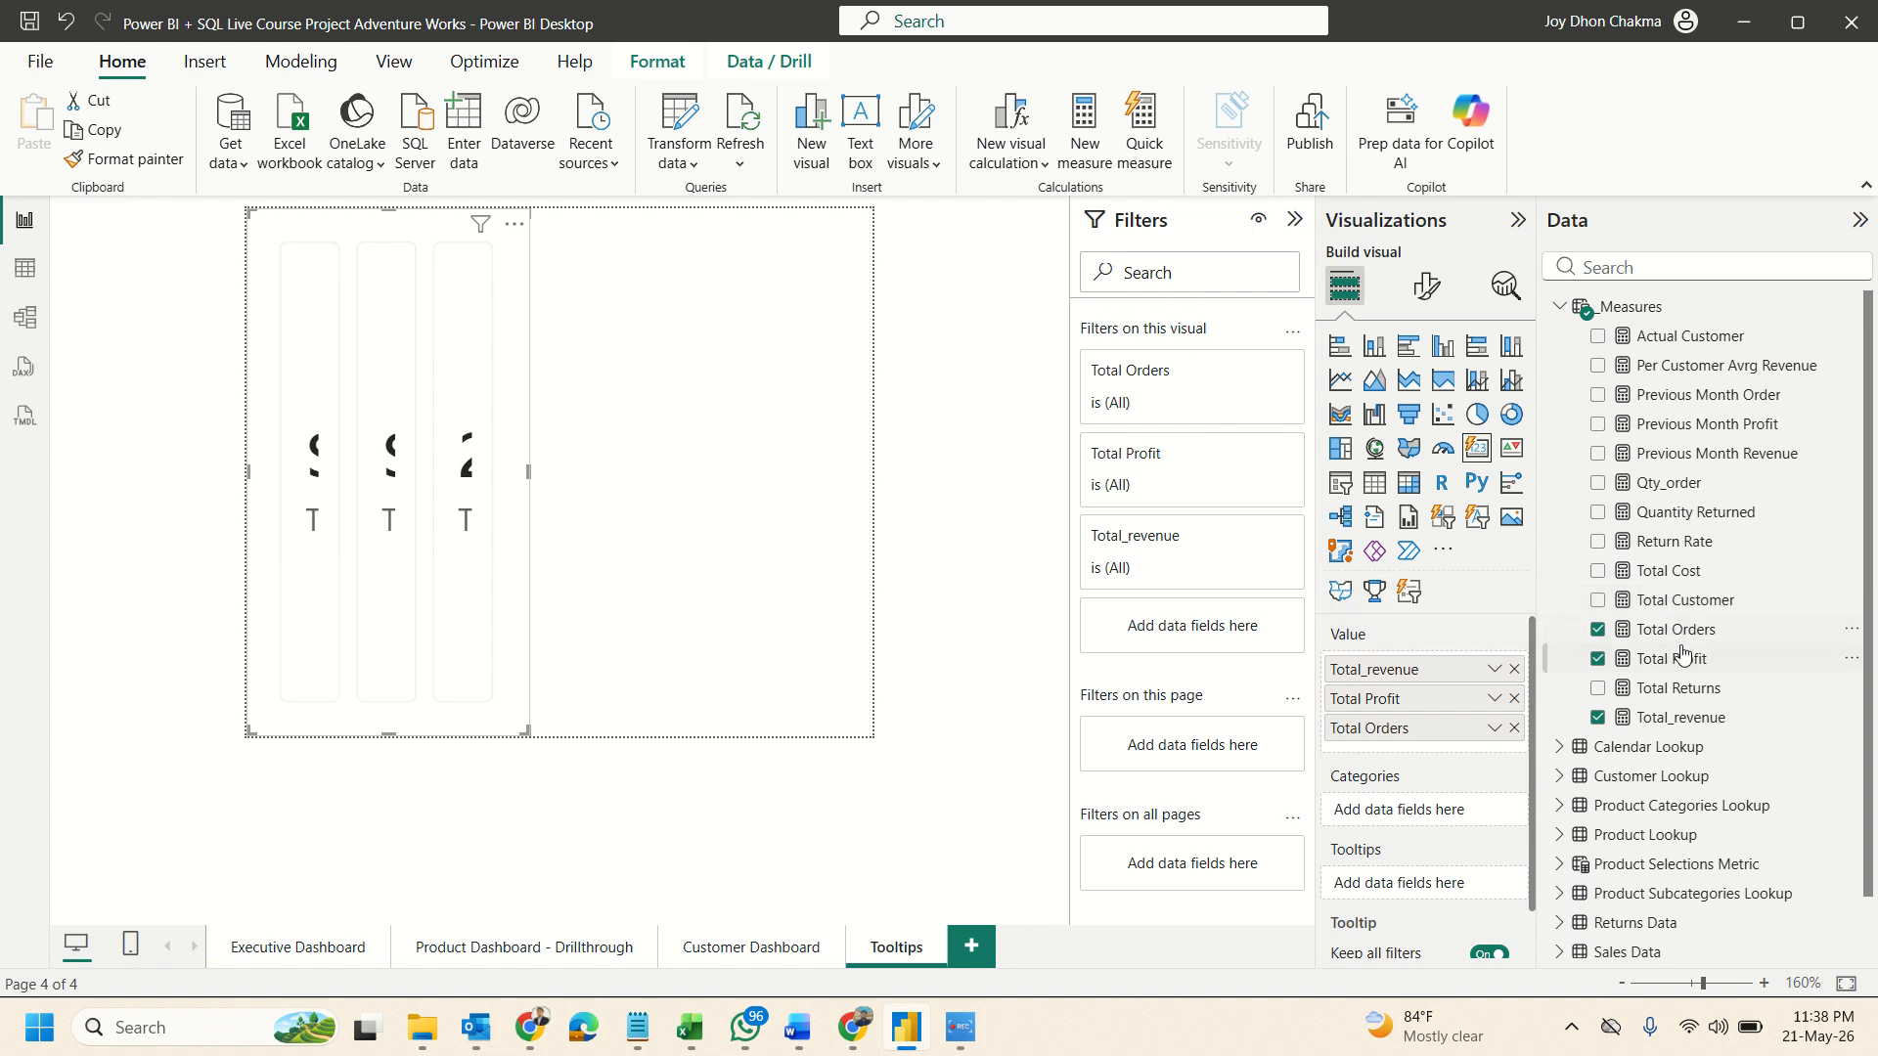
left_click_drag(1682, 693, 1455, 748)
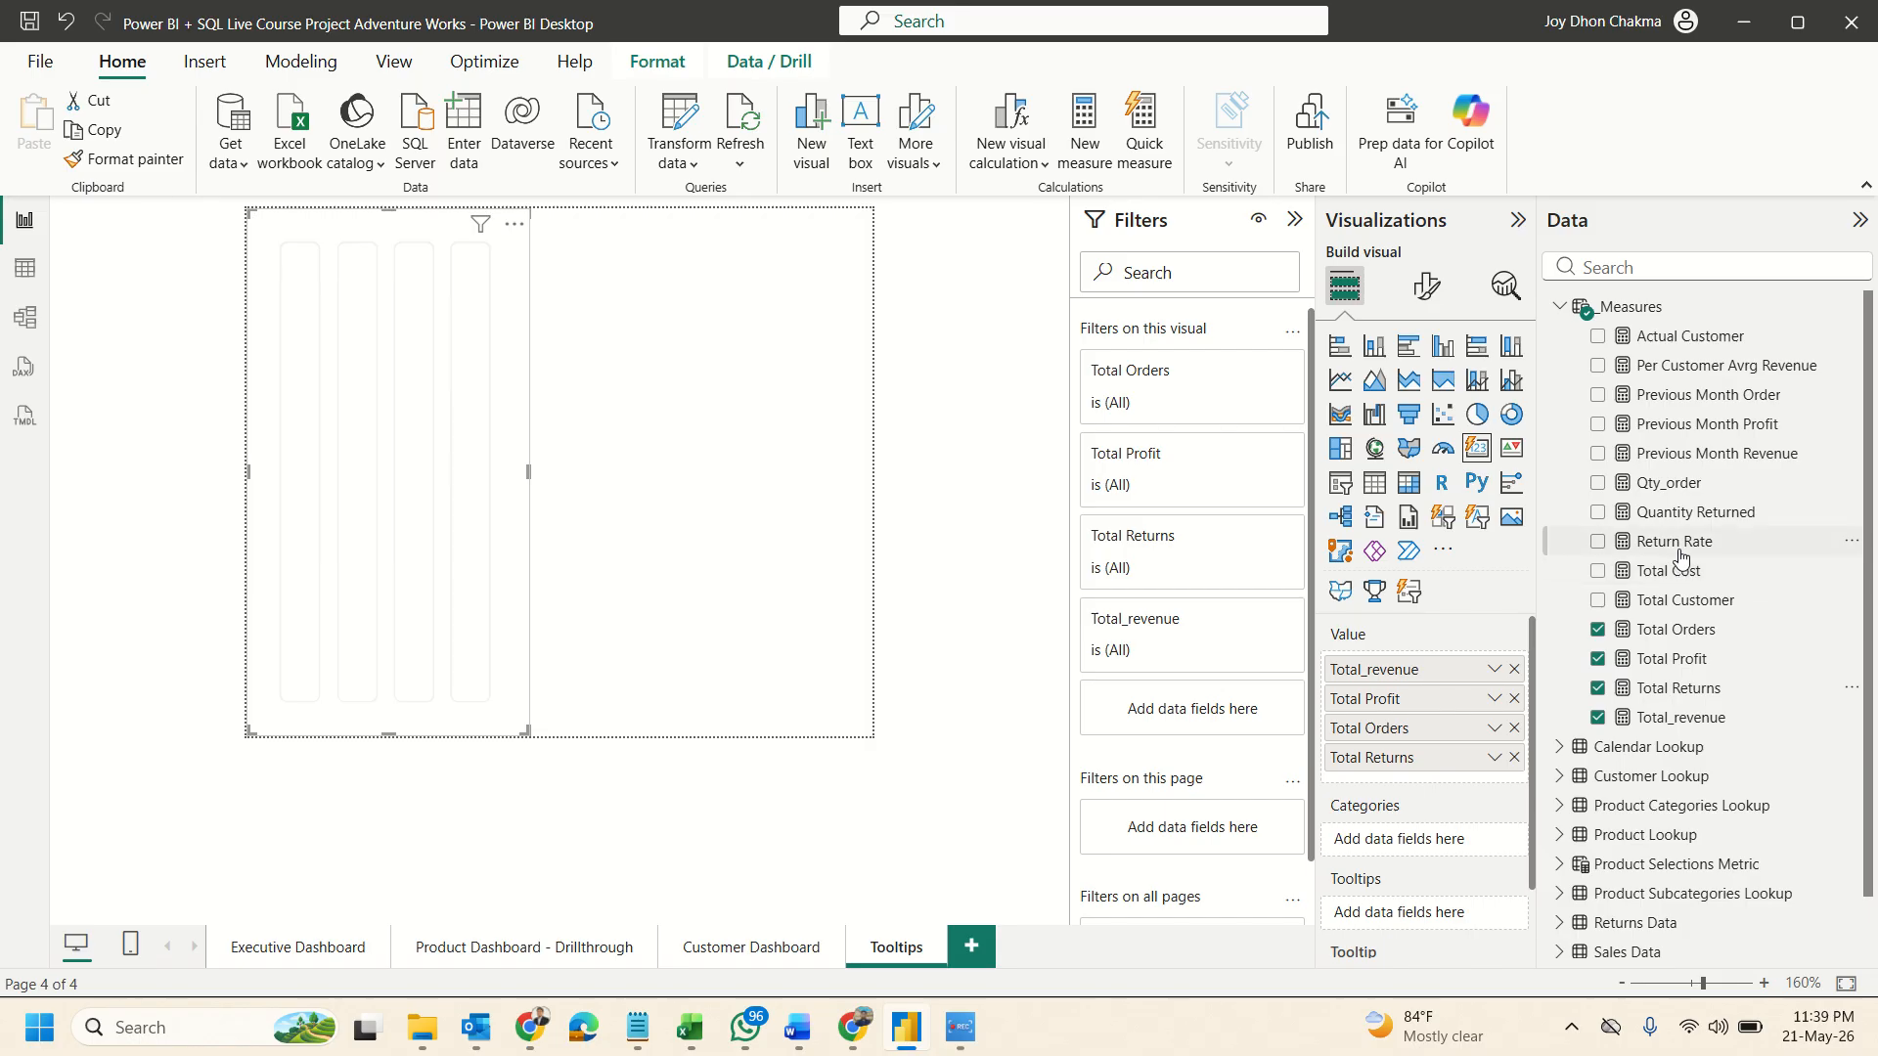
left_click_drag(1676, 543, 1429, 772)
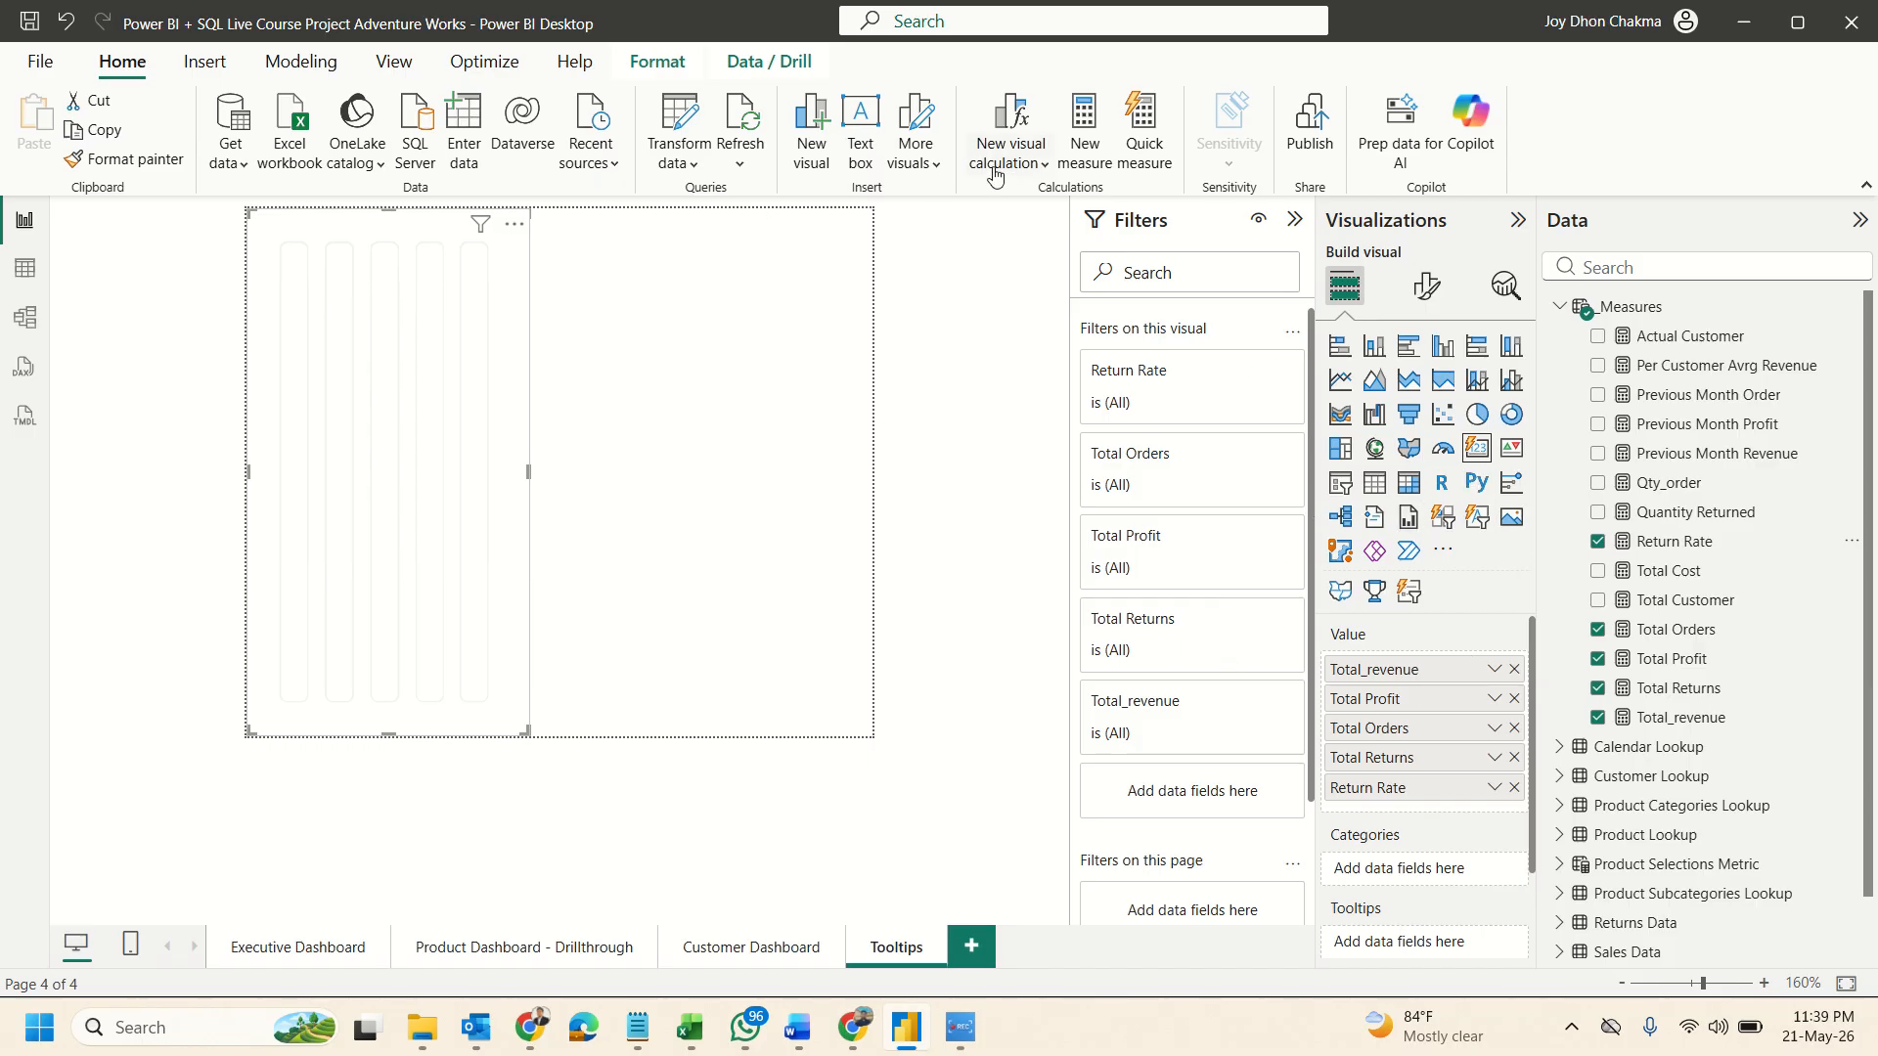
Set the arrangement of the card visual's multi-card layout to Vertical, keeping the Tiles style.
left_click(1424, 288)
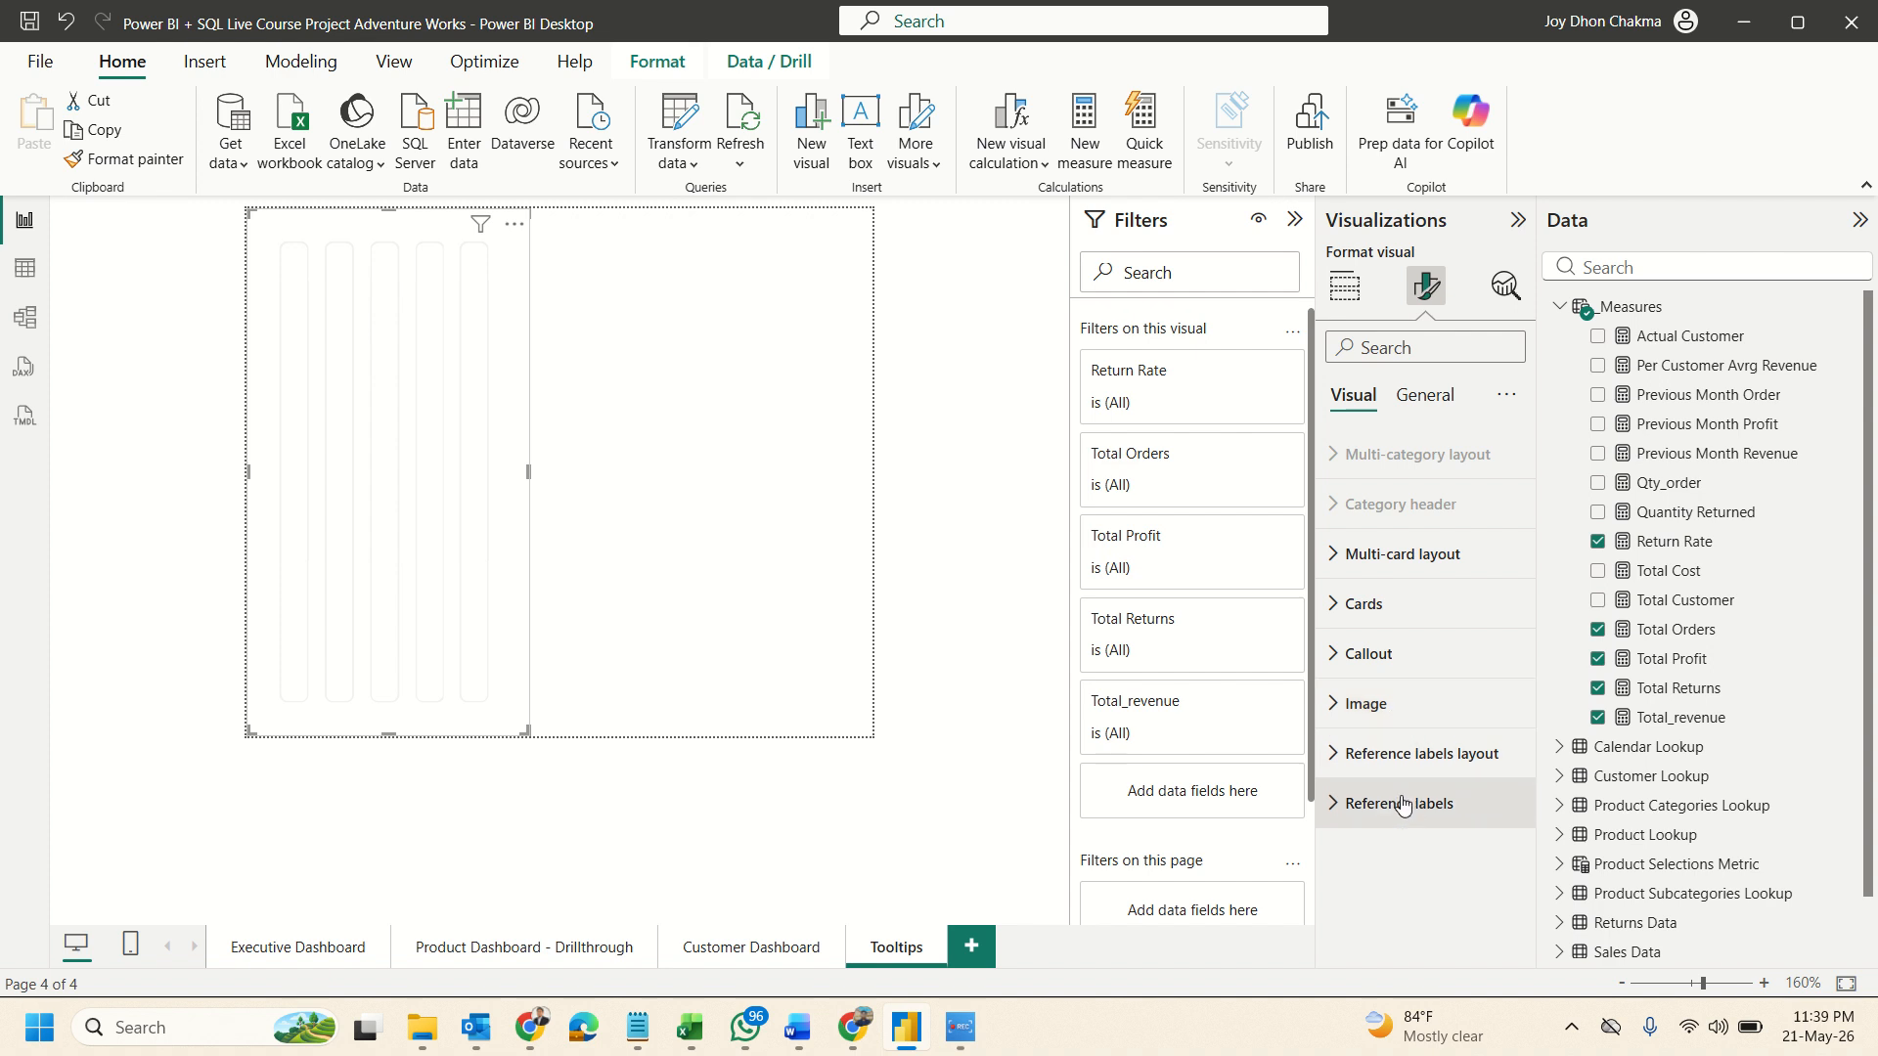
left_click(1374, 570)
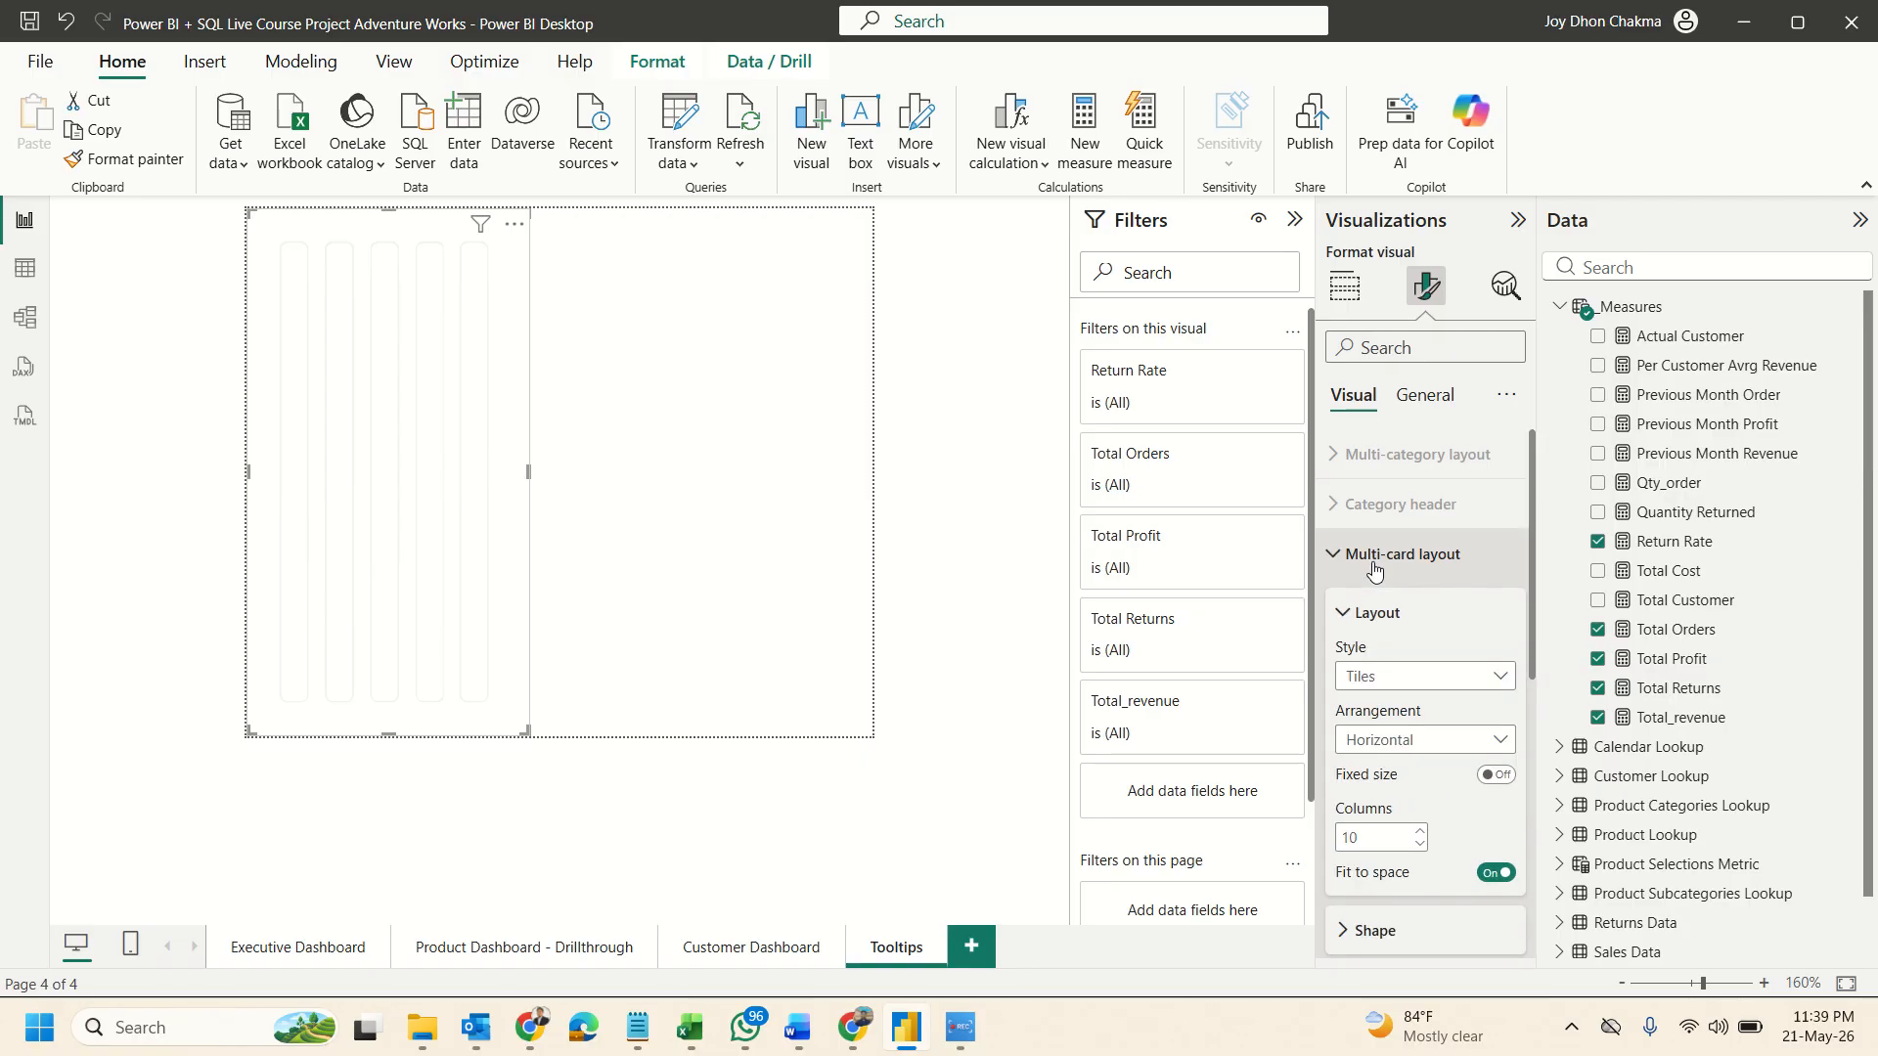
scroll(1375, 571, "down", 4)
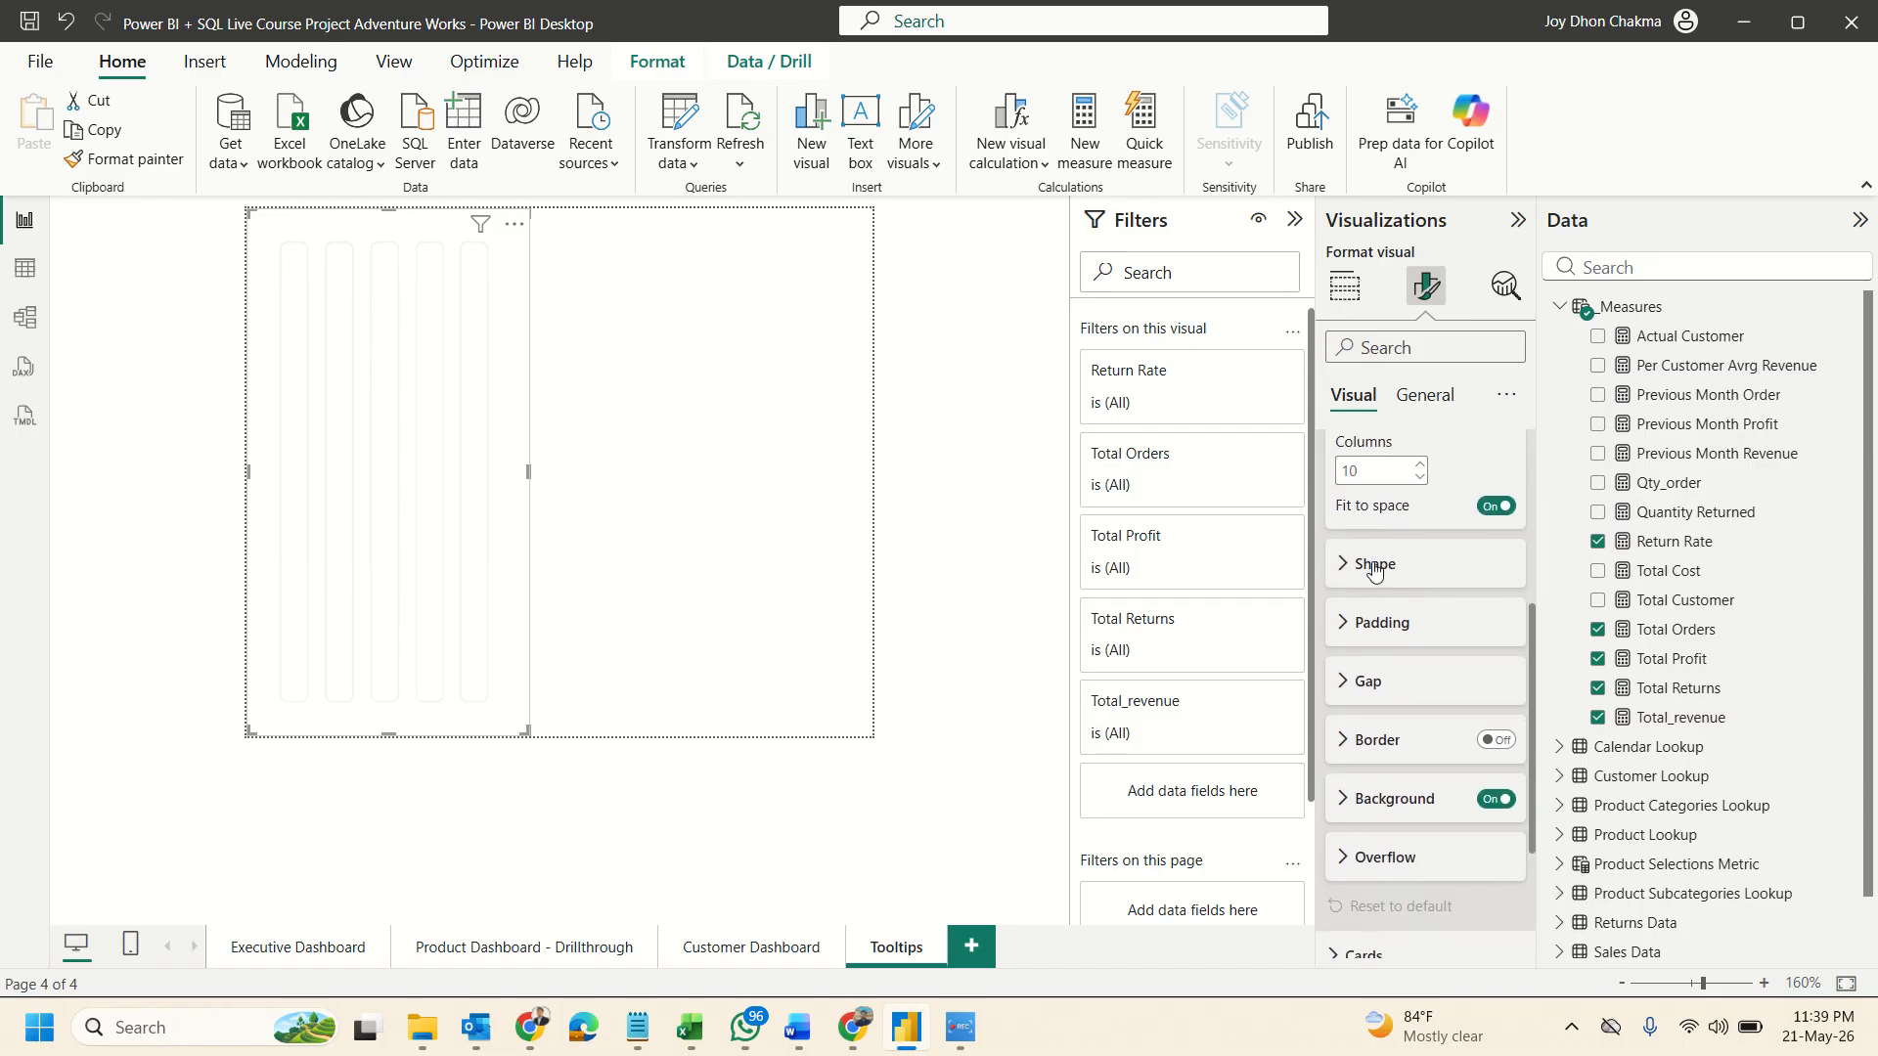
scroll(1374, 570, "up", 3)
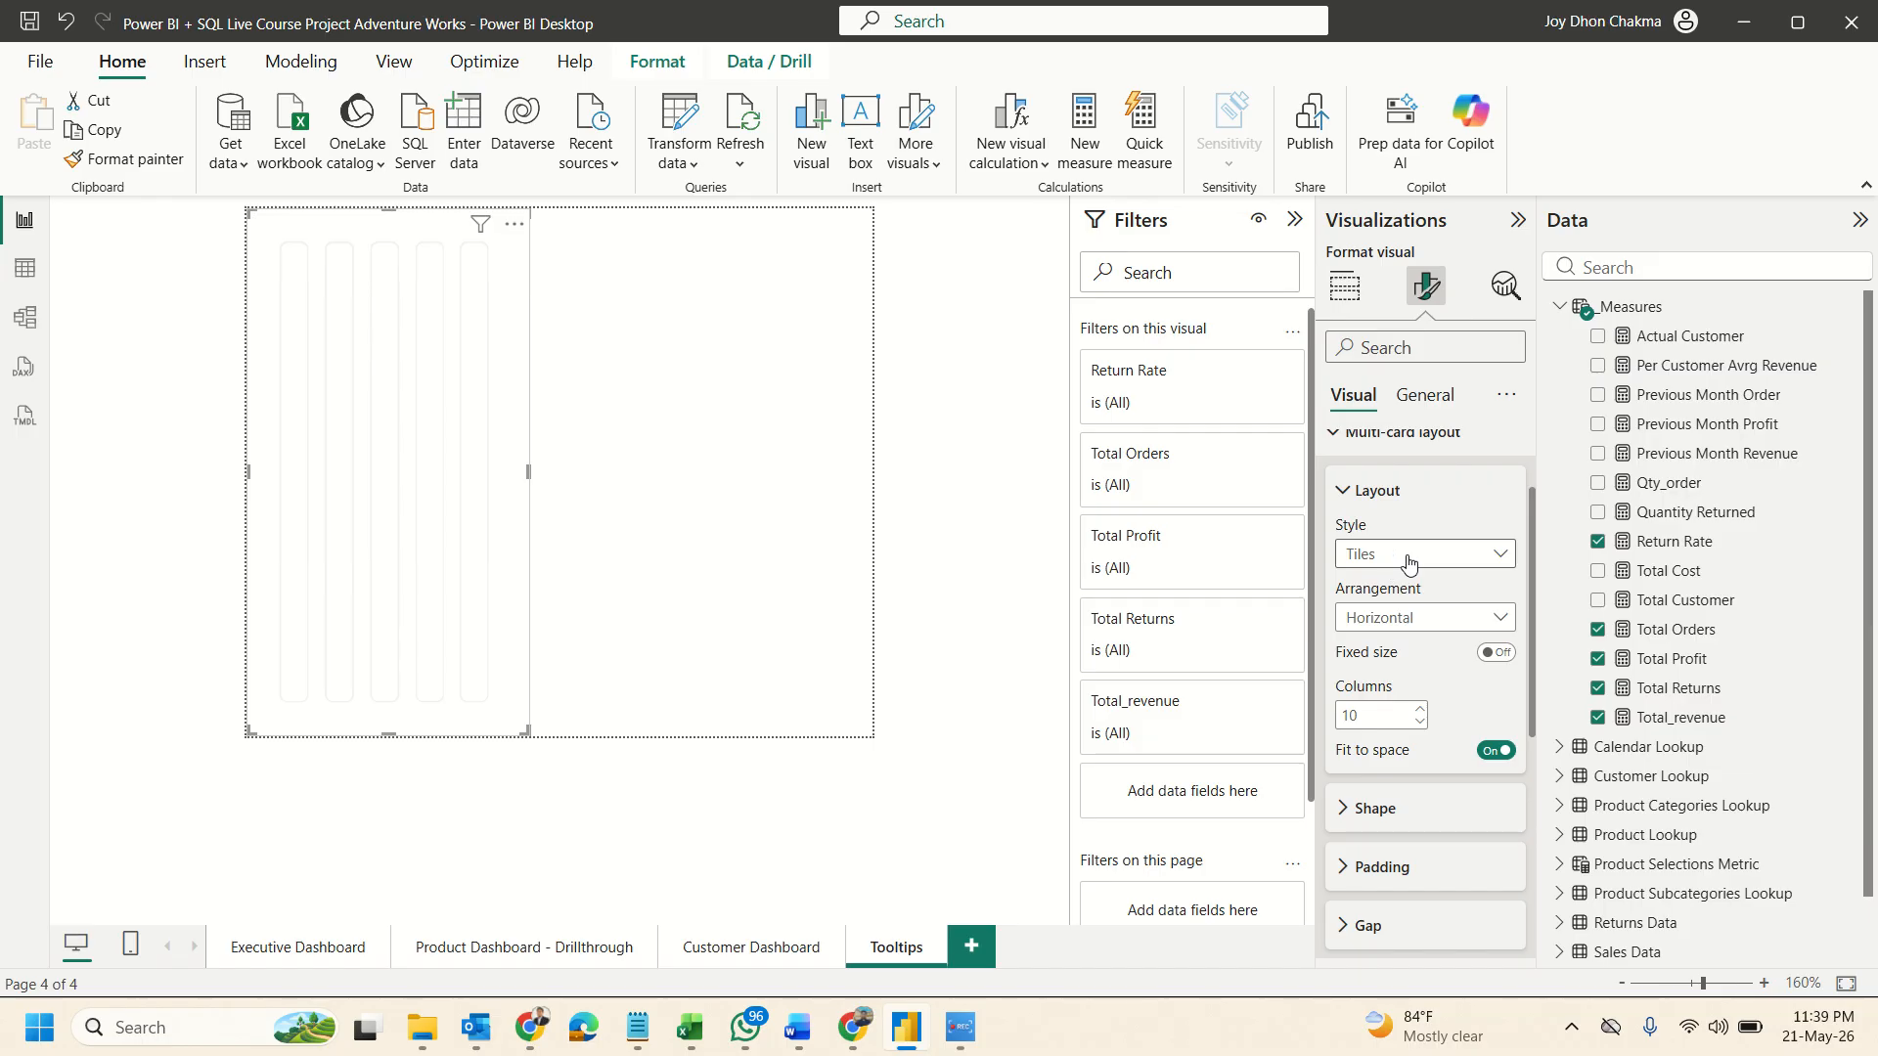
left_click(1409, 564)
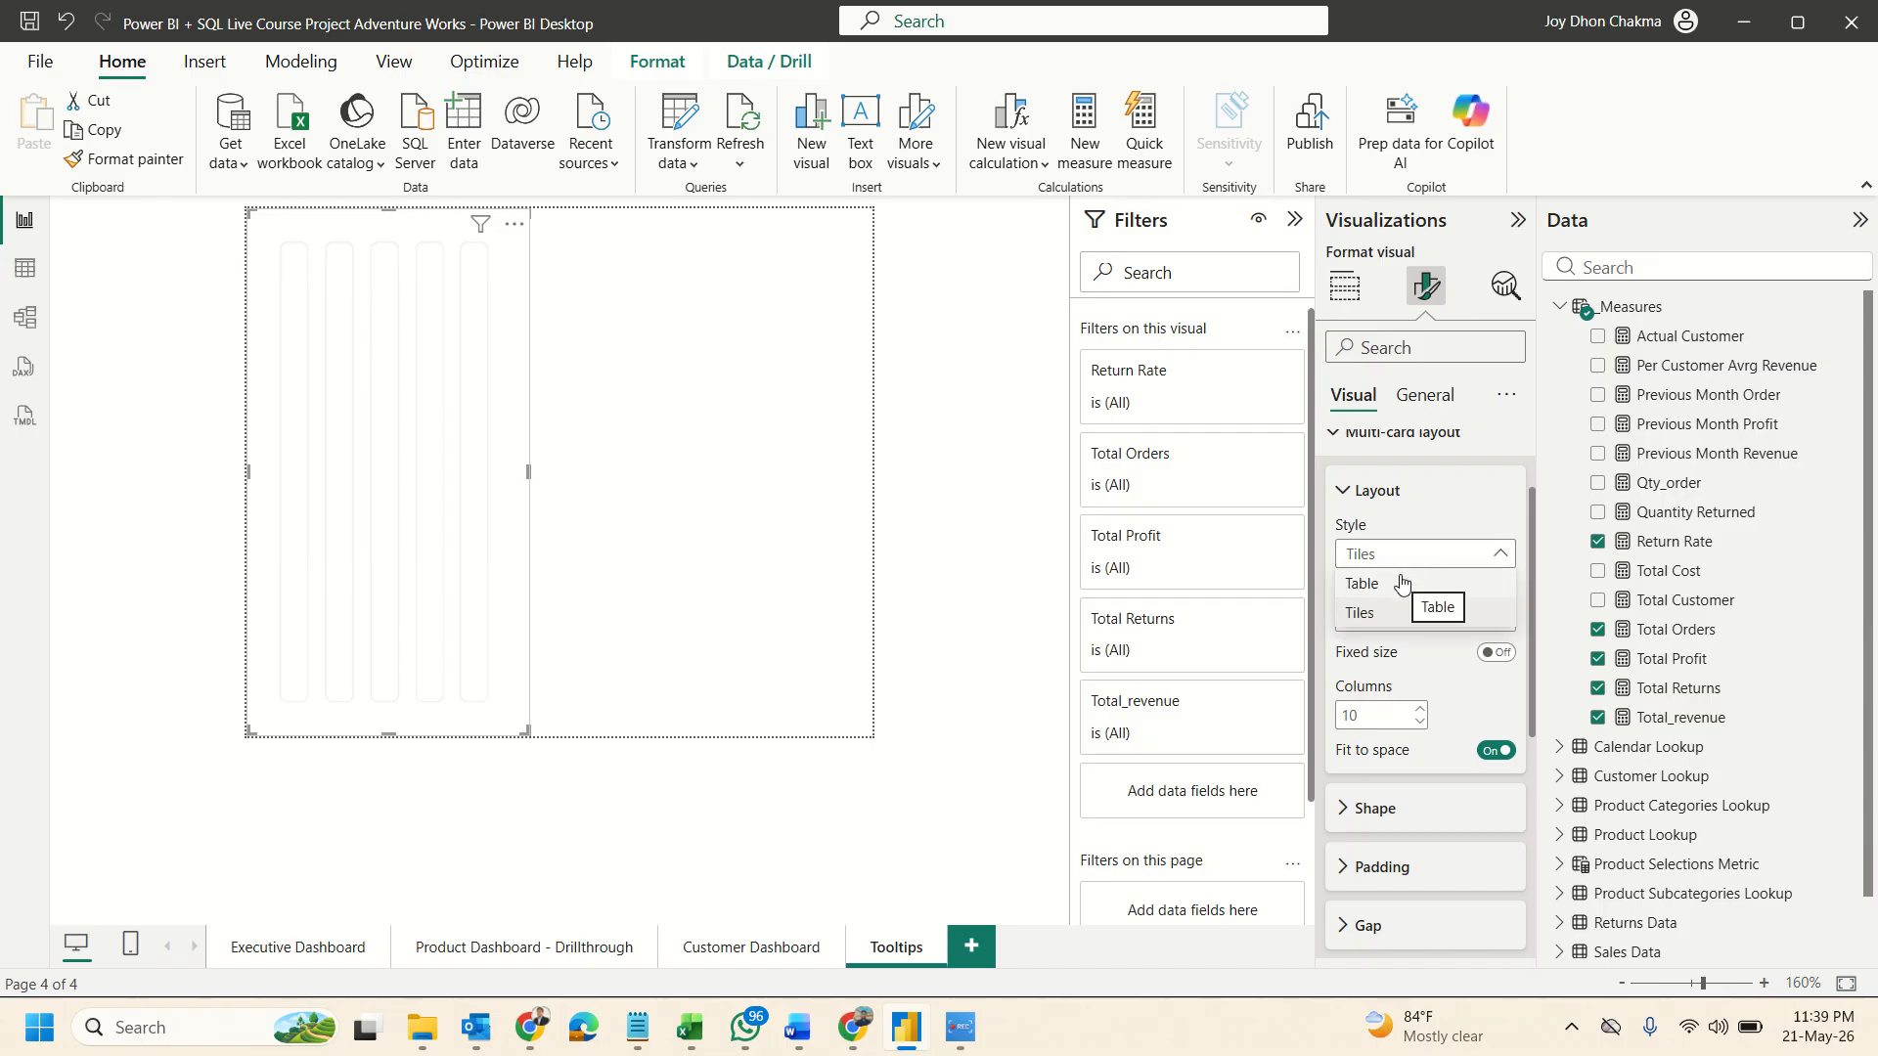
left_click(1417, 557)
left_click(1423, 619)
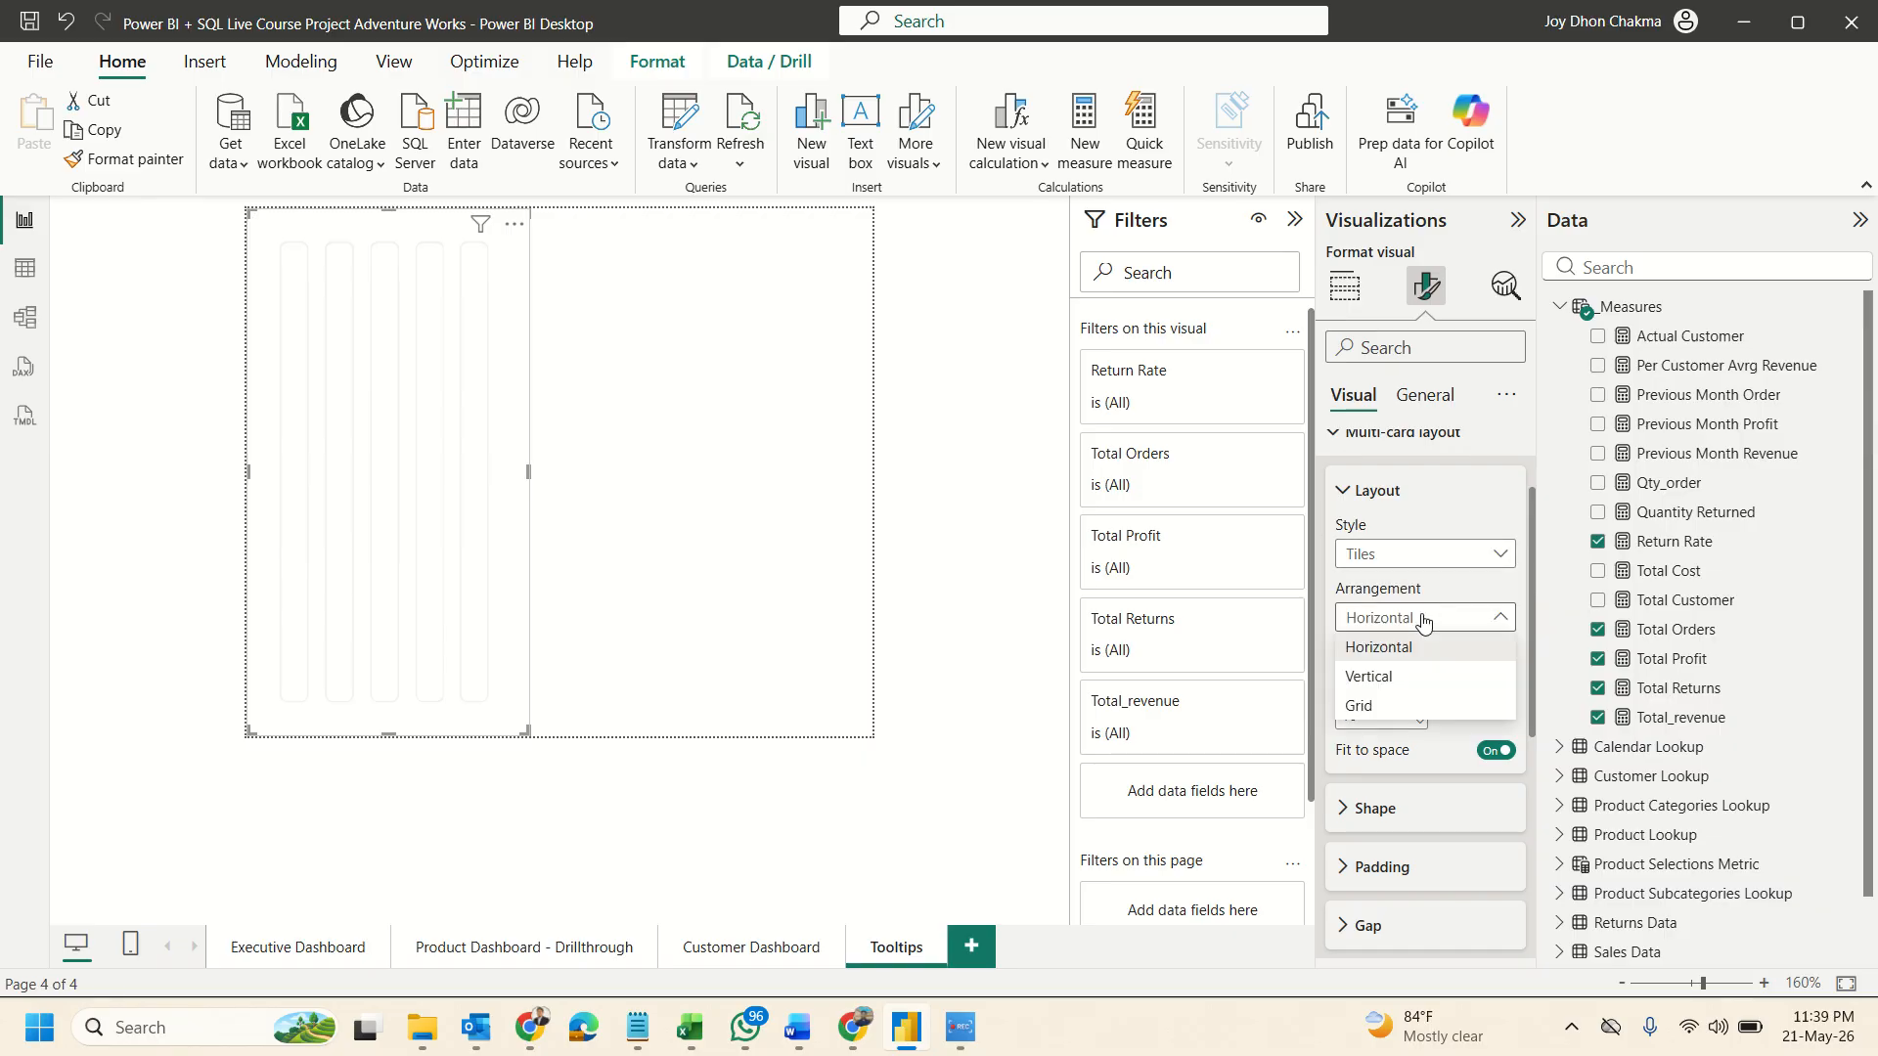
left_click(1408, 677)
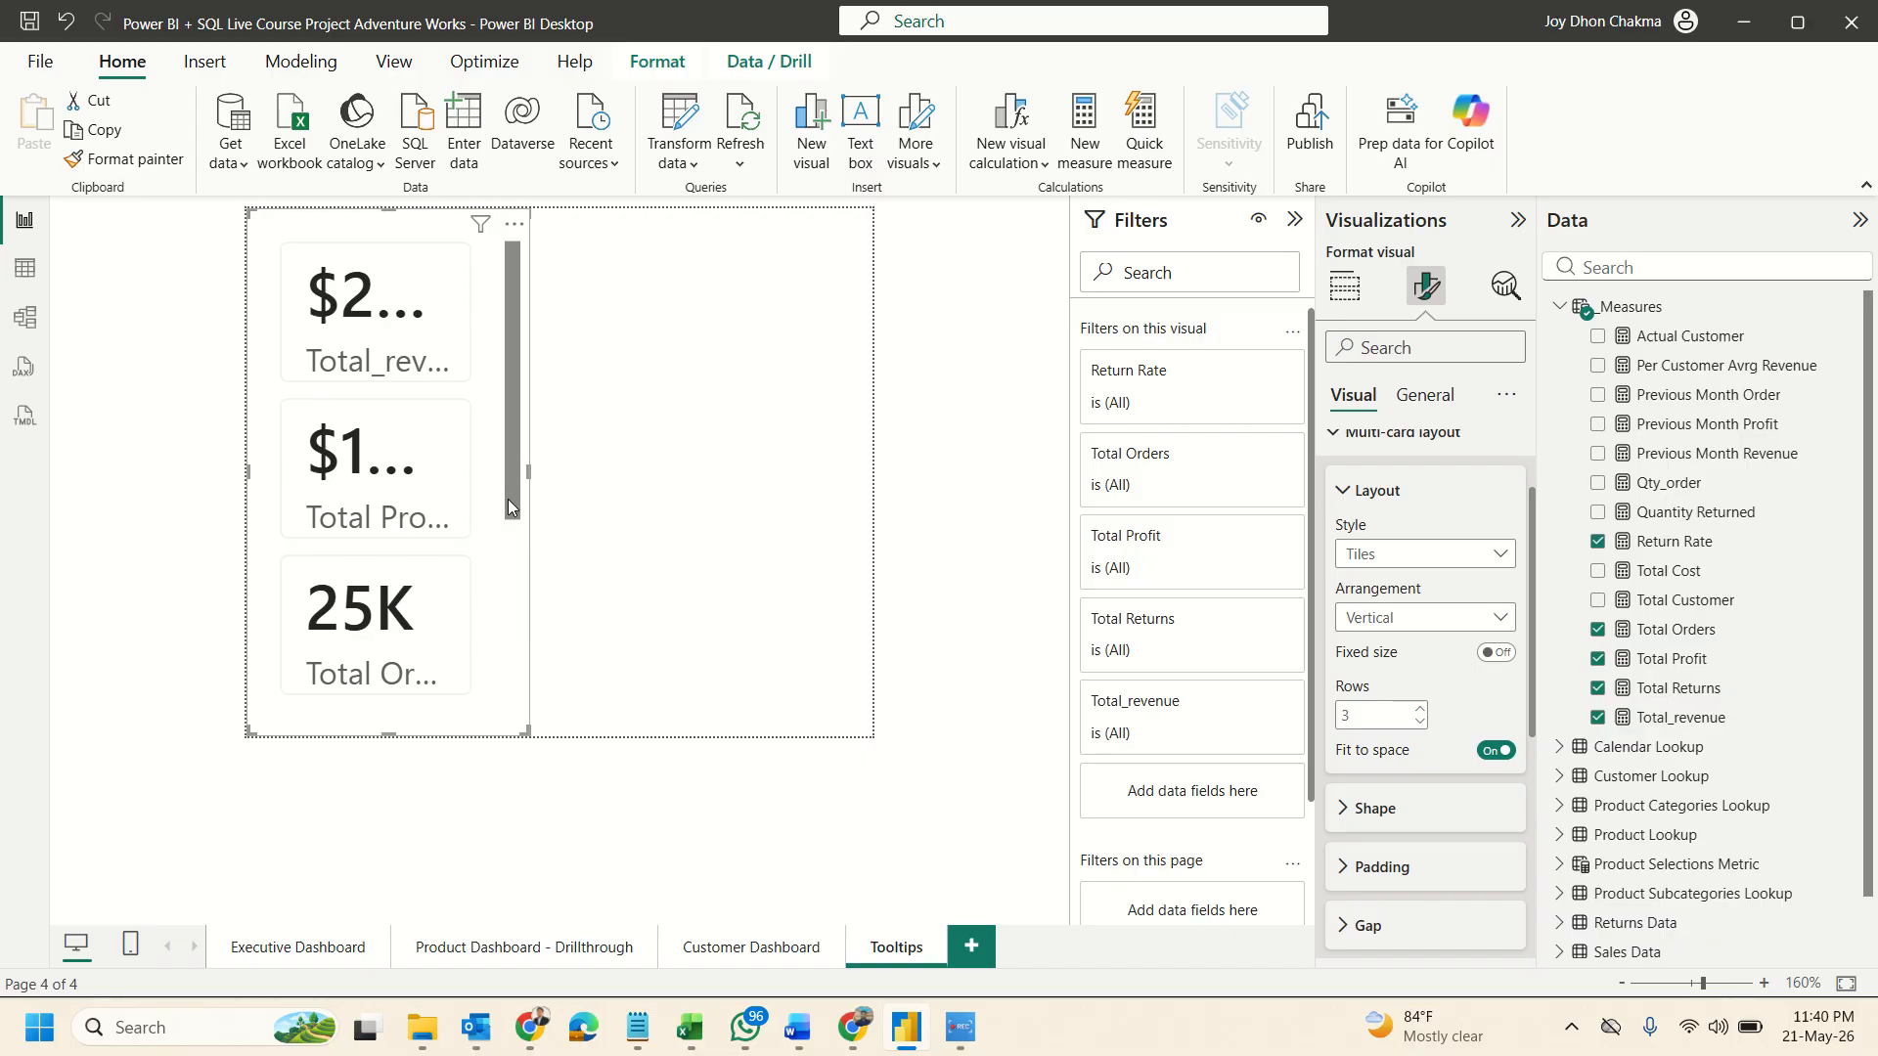
Set the vertical multi-card layout to 5 rows and close its settings.
left_click_drag(508, 499, 492, 704)
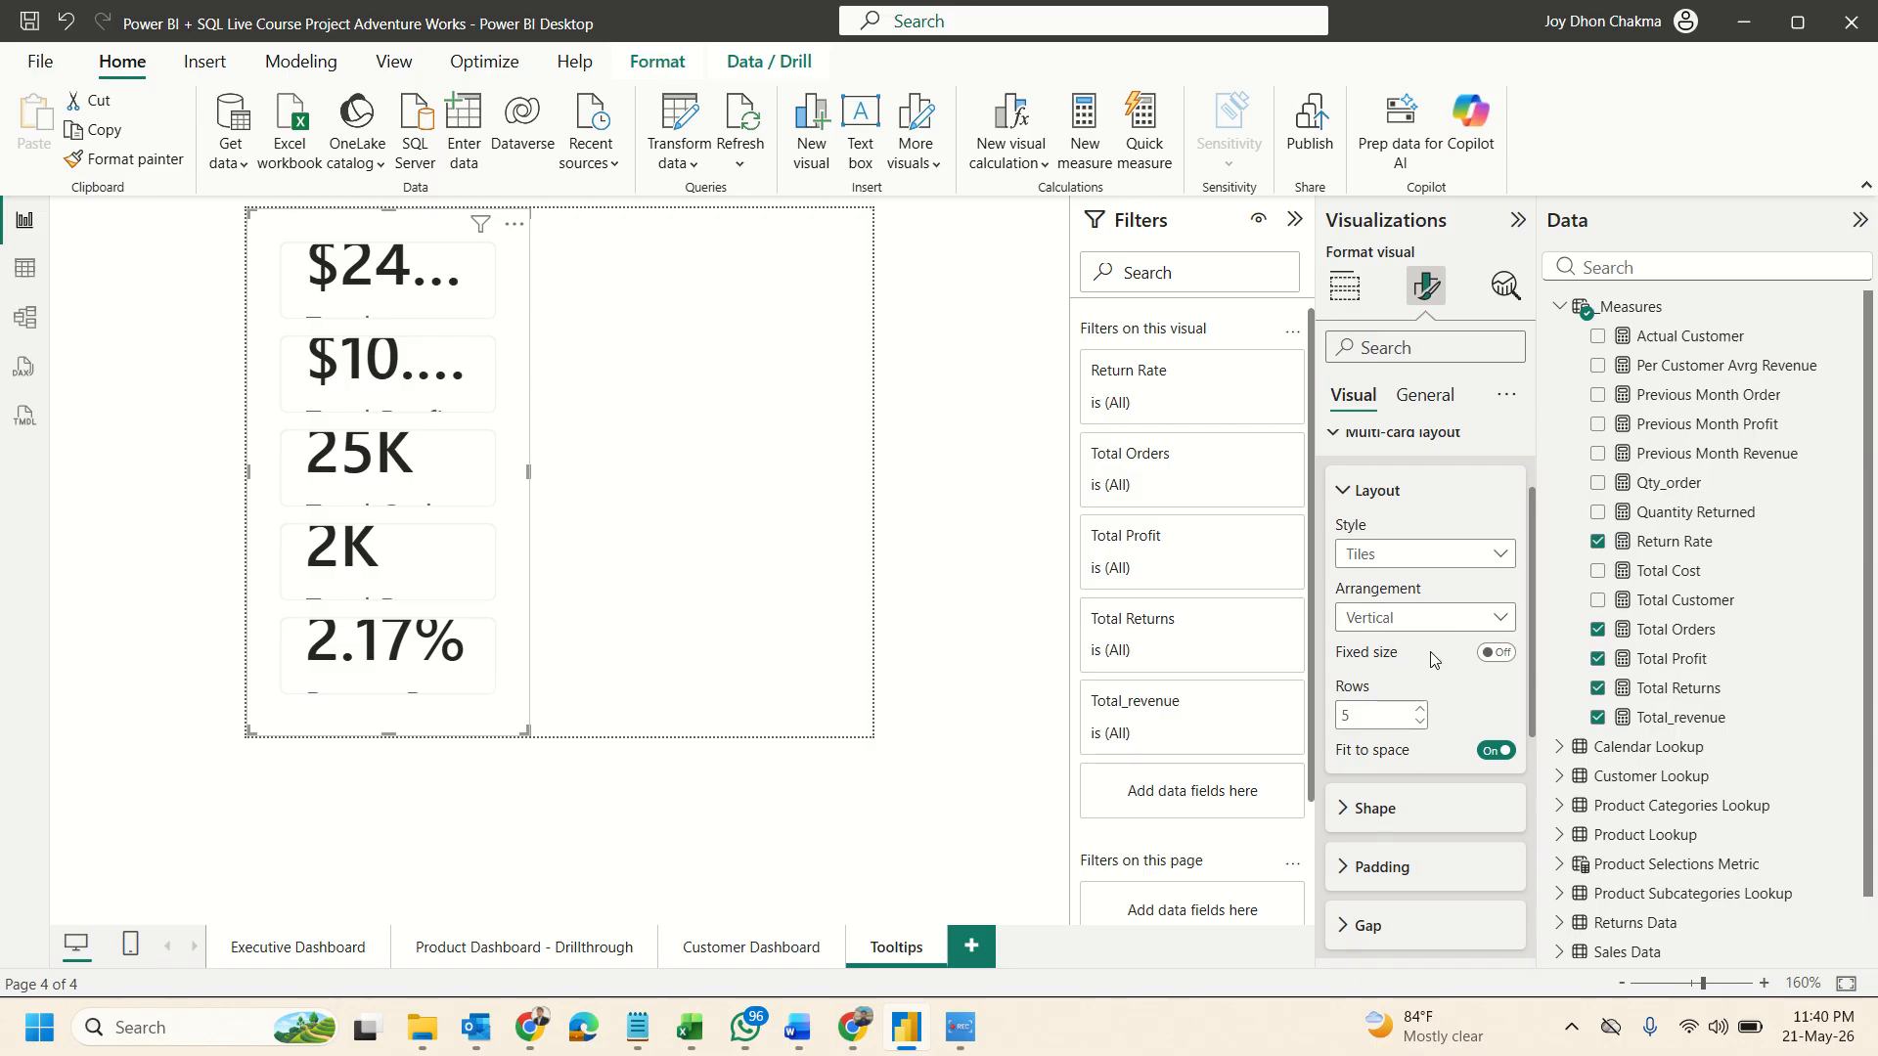
scroll(1436, 655, "down", 2)
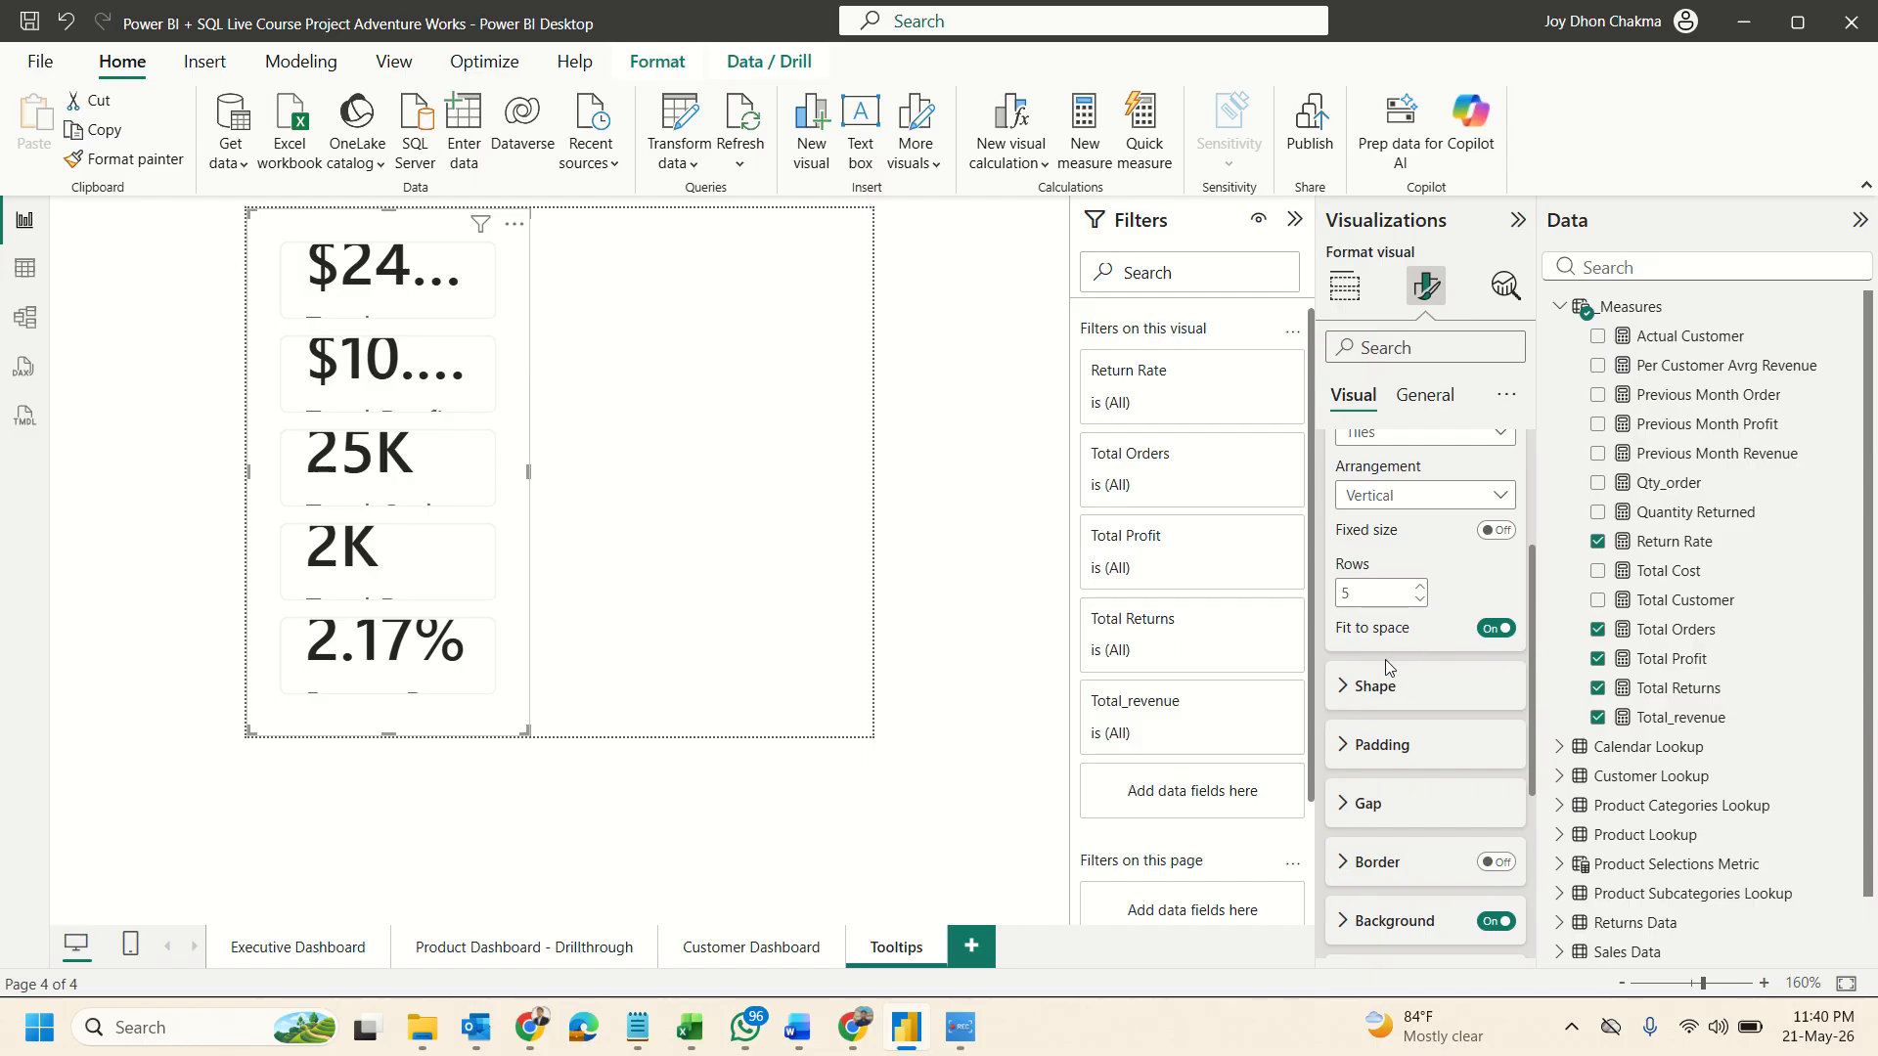
scroll(1387, 667, "down", 4)
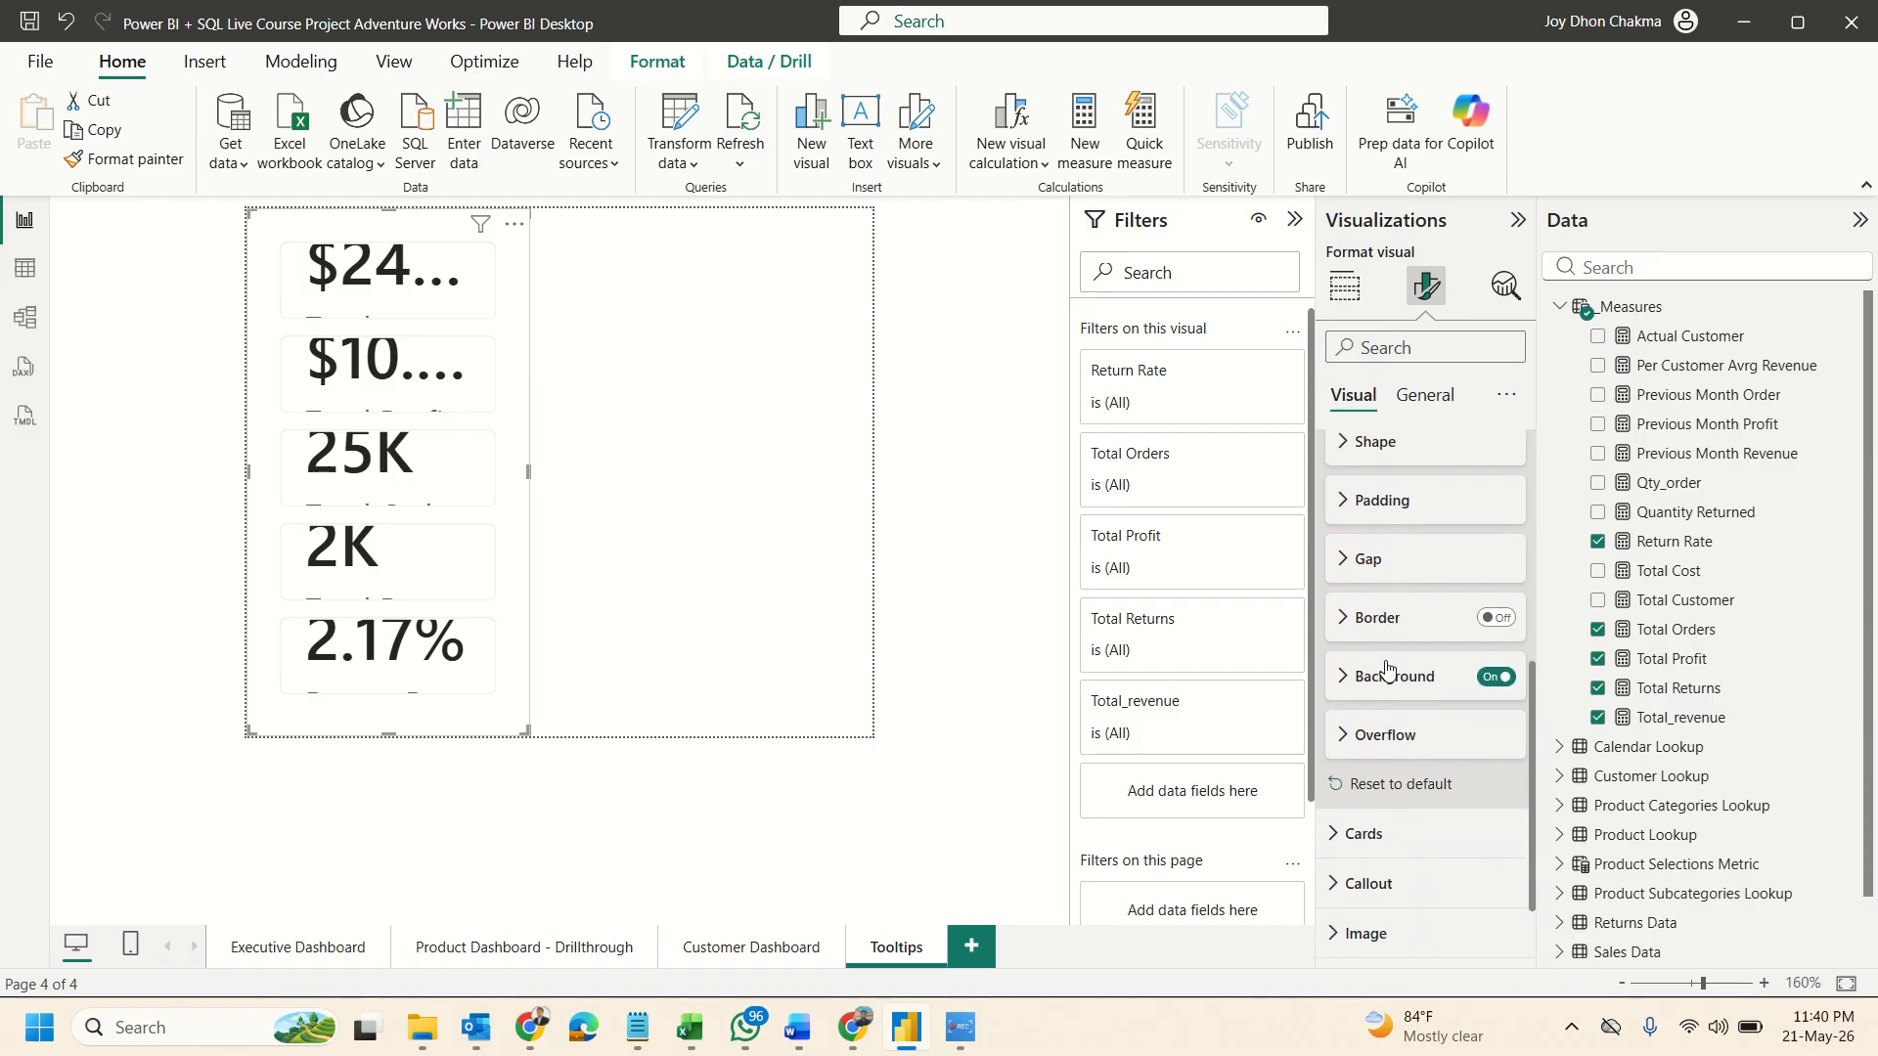
scroll(1387, 669, "up", 8)
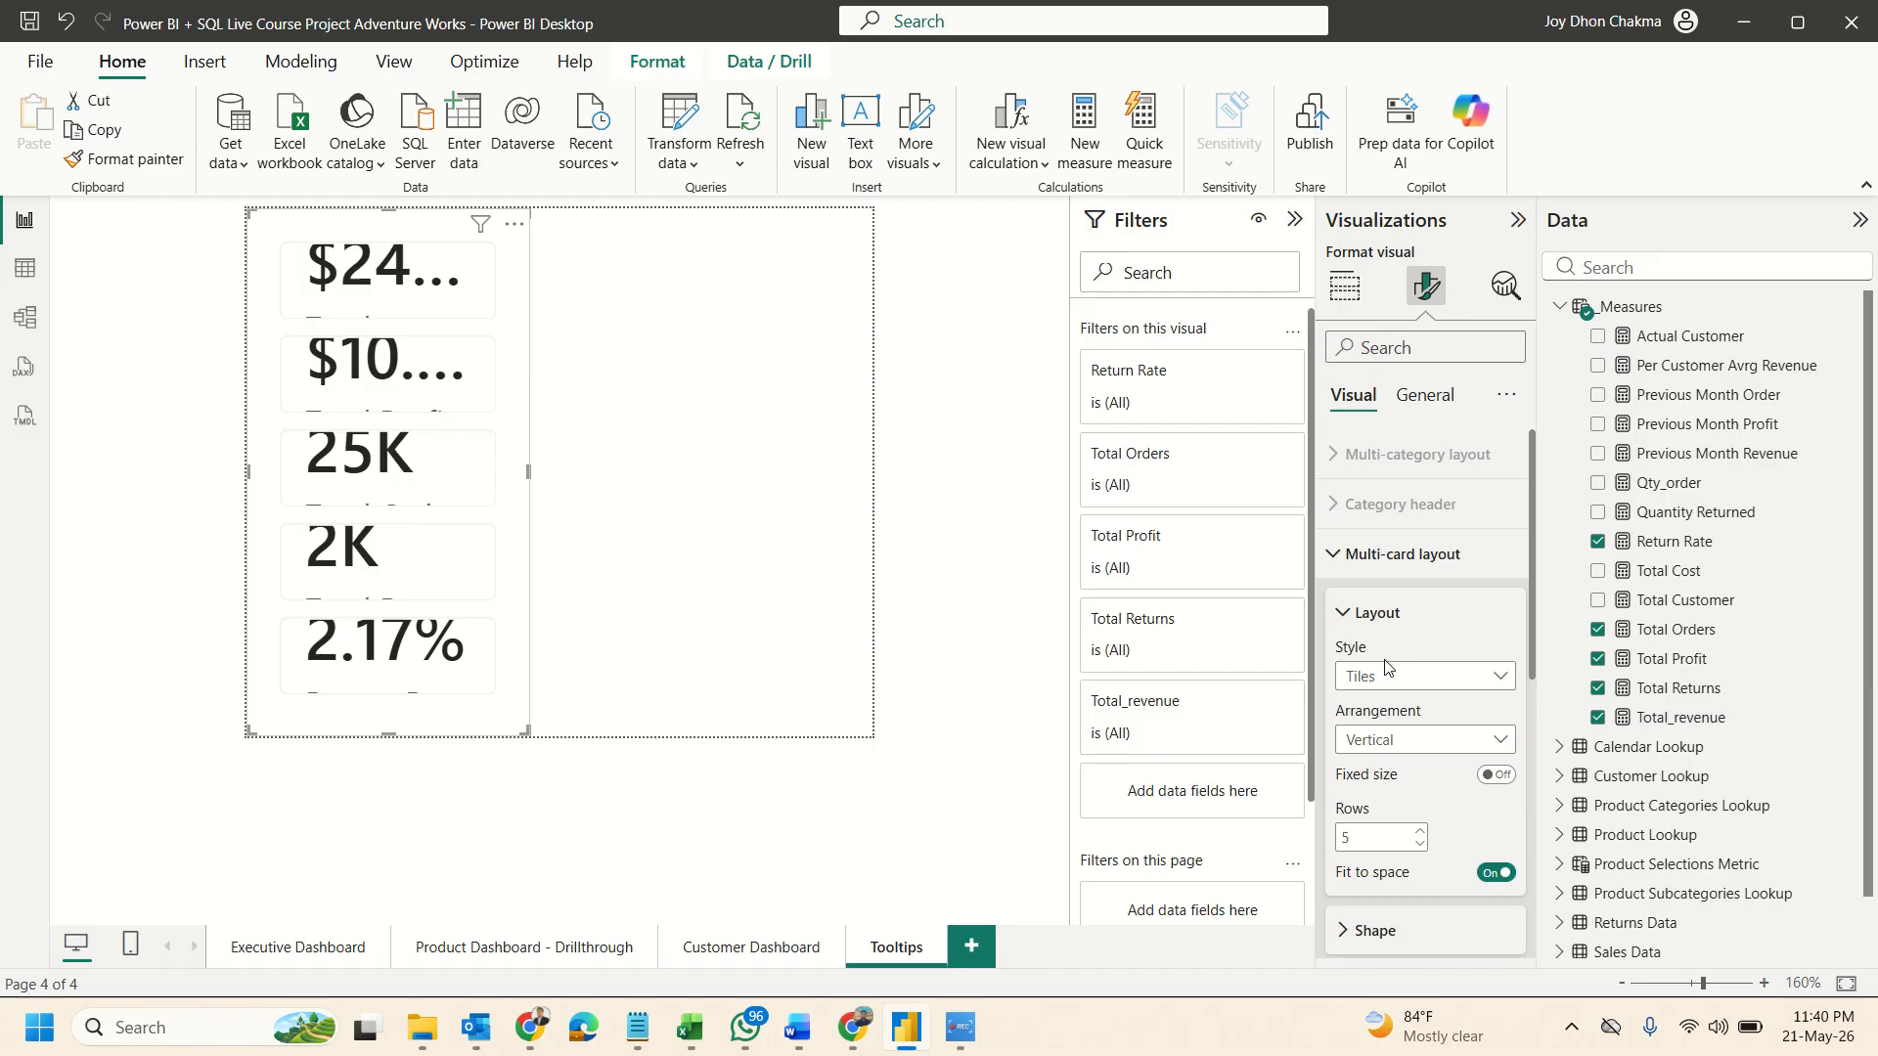
left_click(1340, 567)
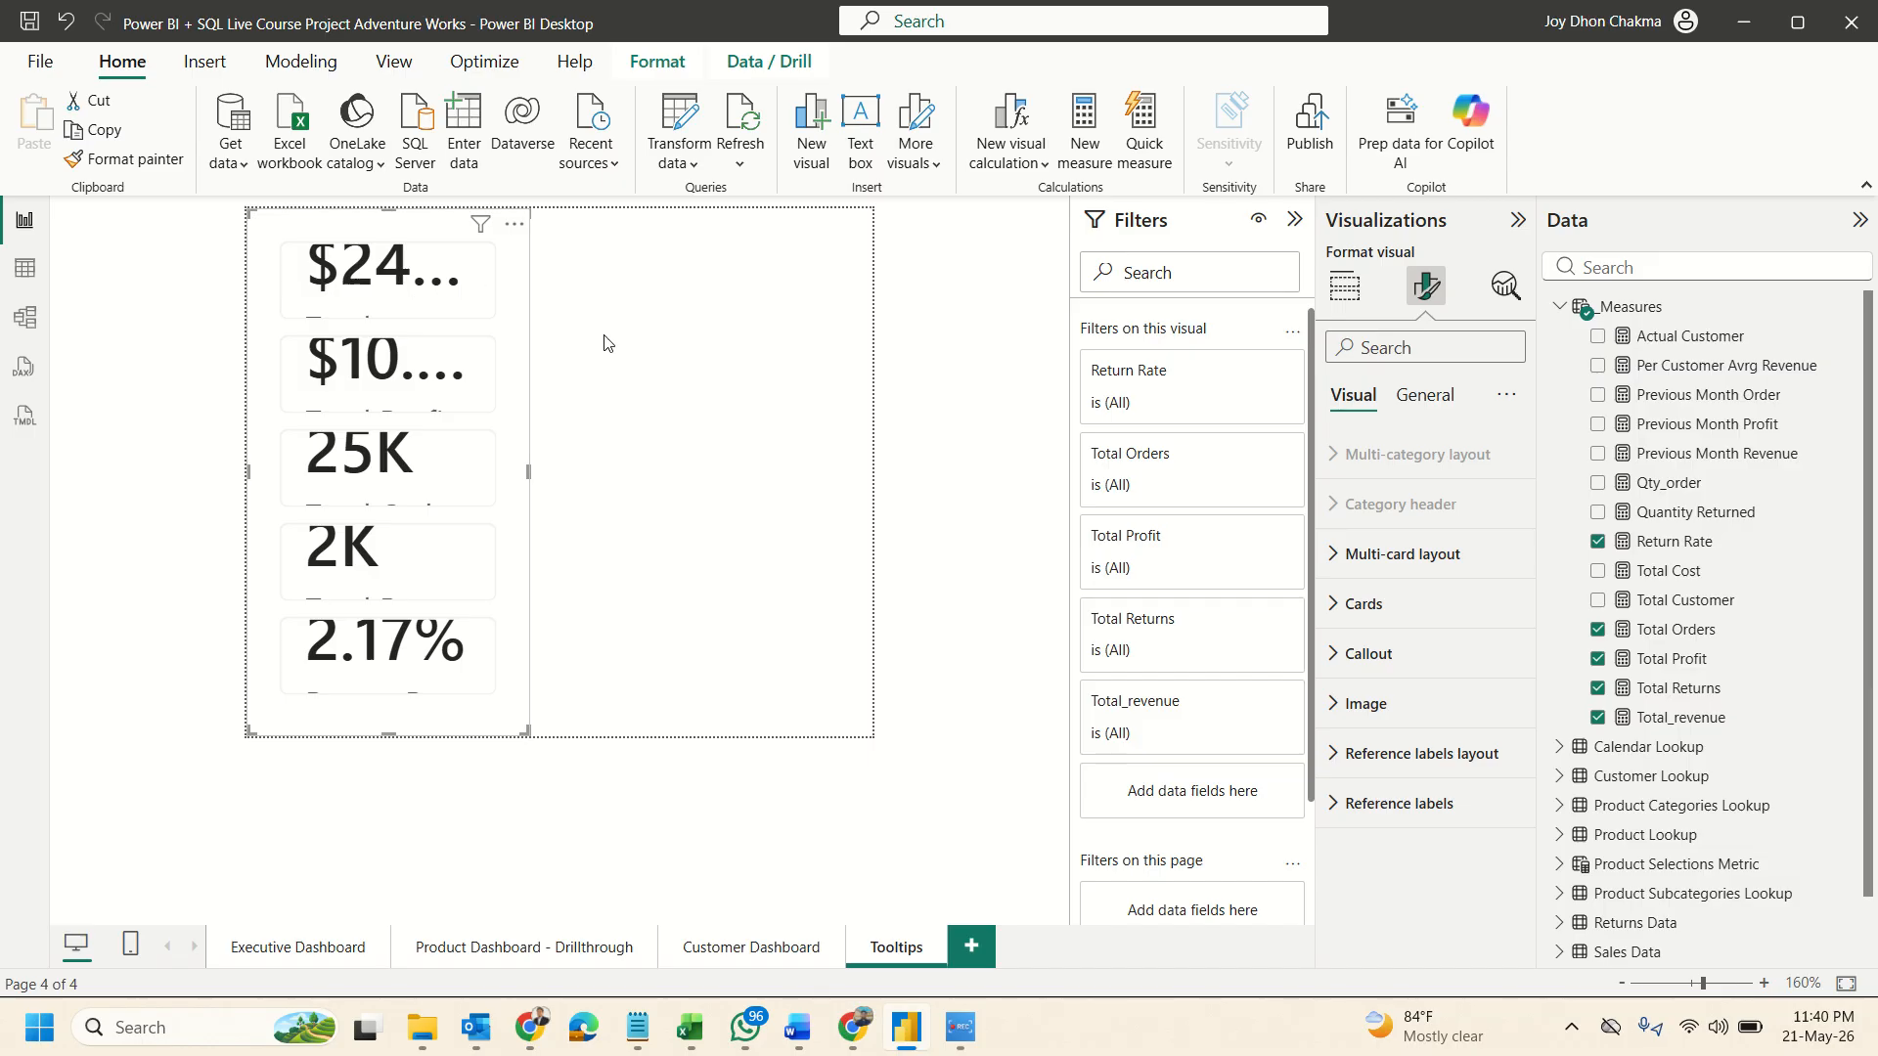
Set the font size of the callout values to 16 for all cards.
left_click(1345, 655)
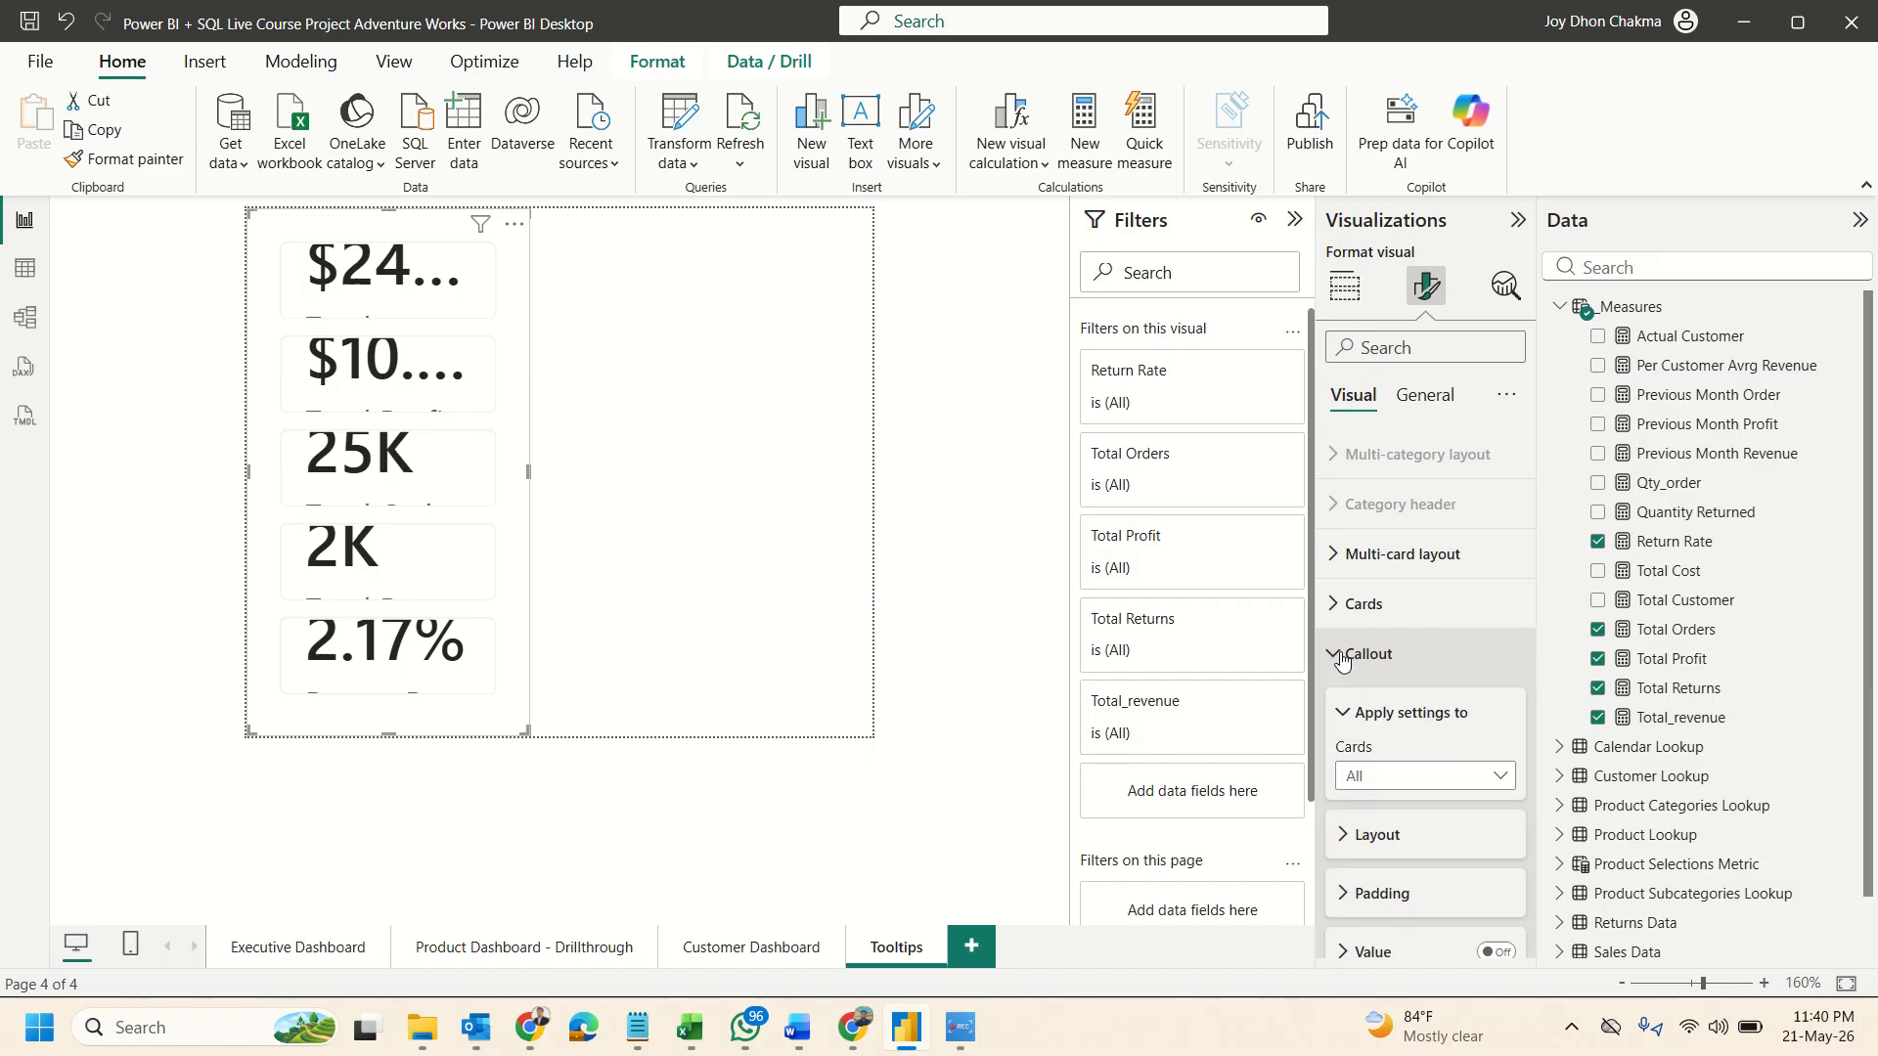
scroll(1405, 719, "down", 3)
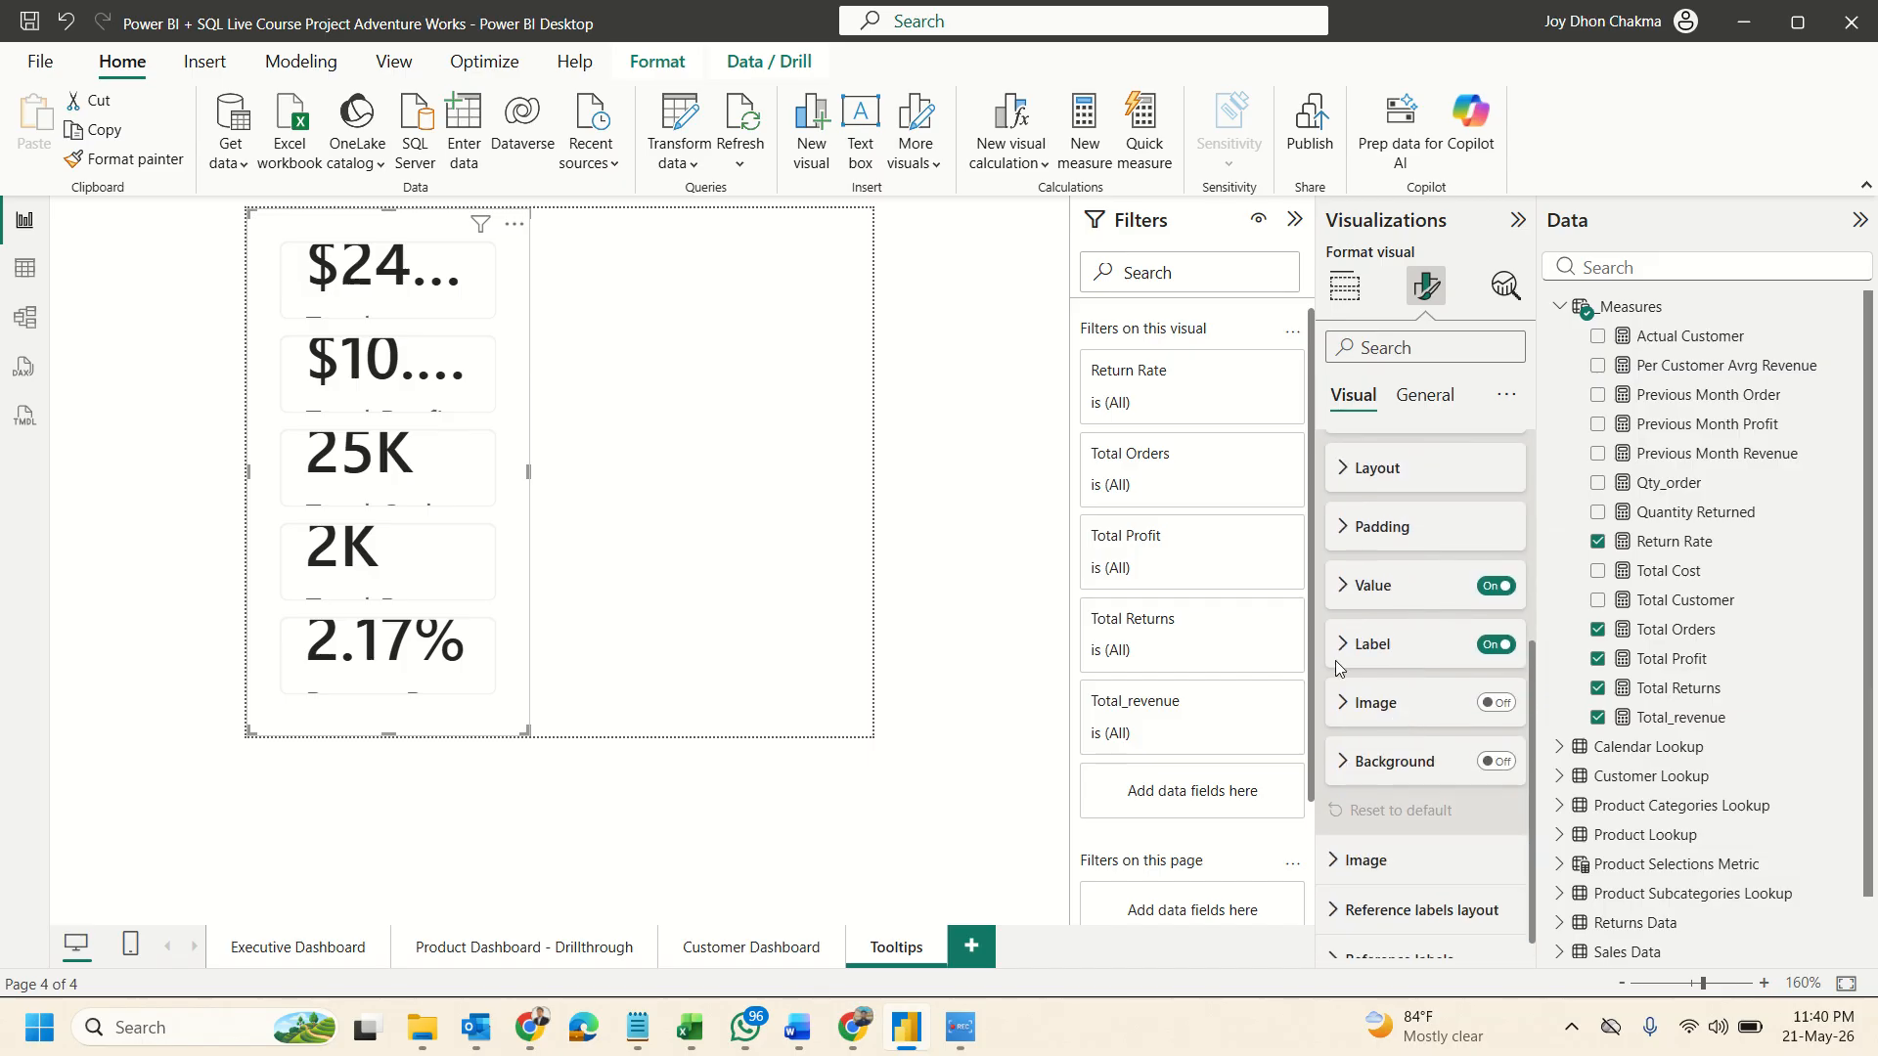
left_click(1365, 587)
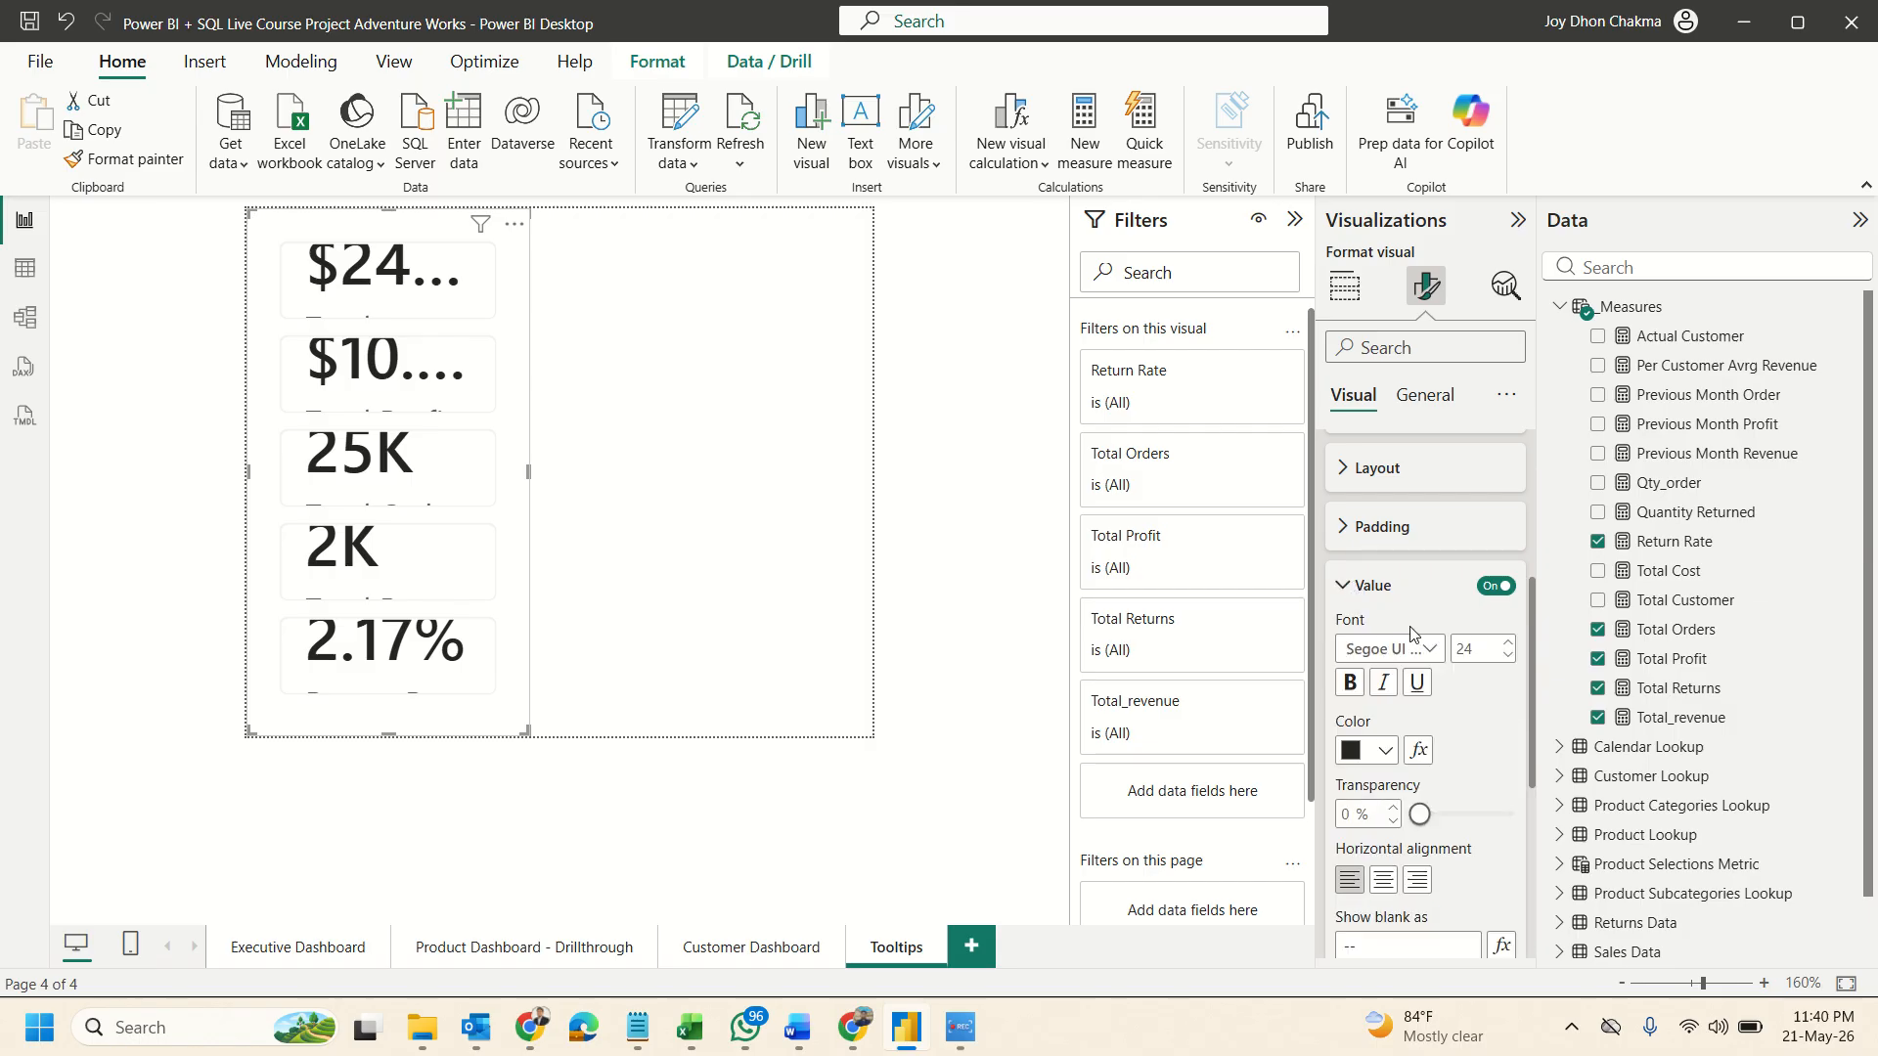
scroll(1424, 724, "down", 1)
double_click(1485, 528)
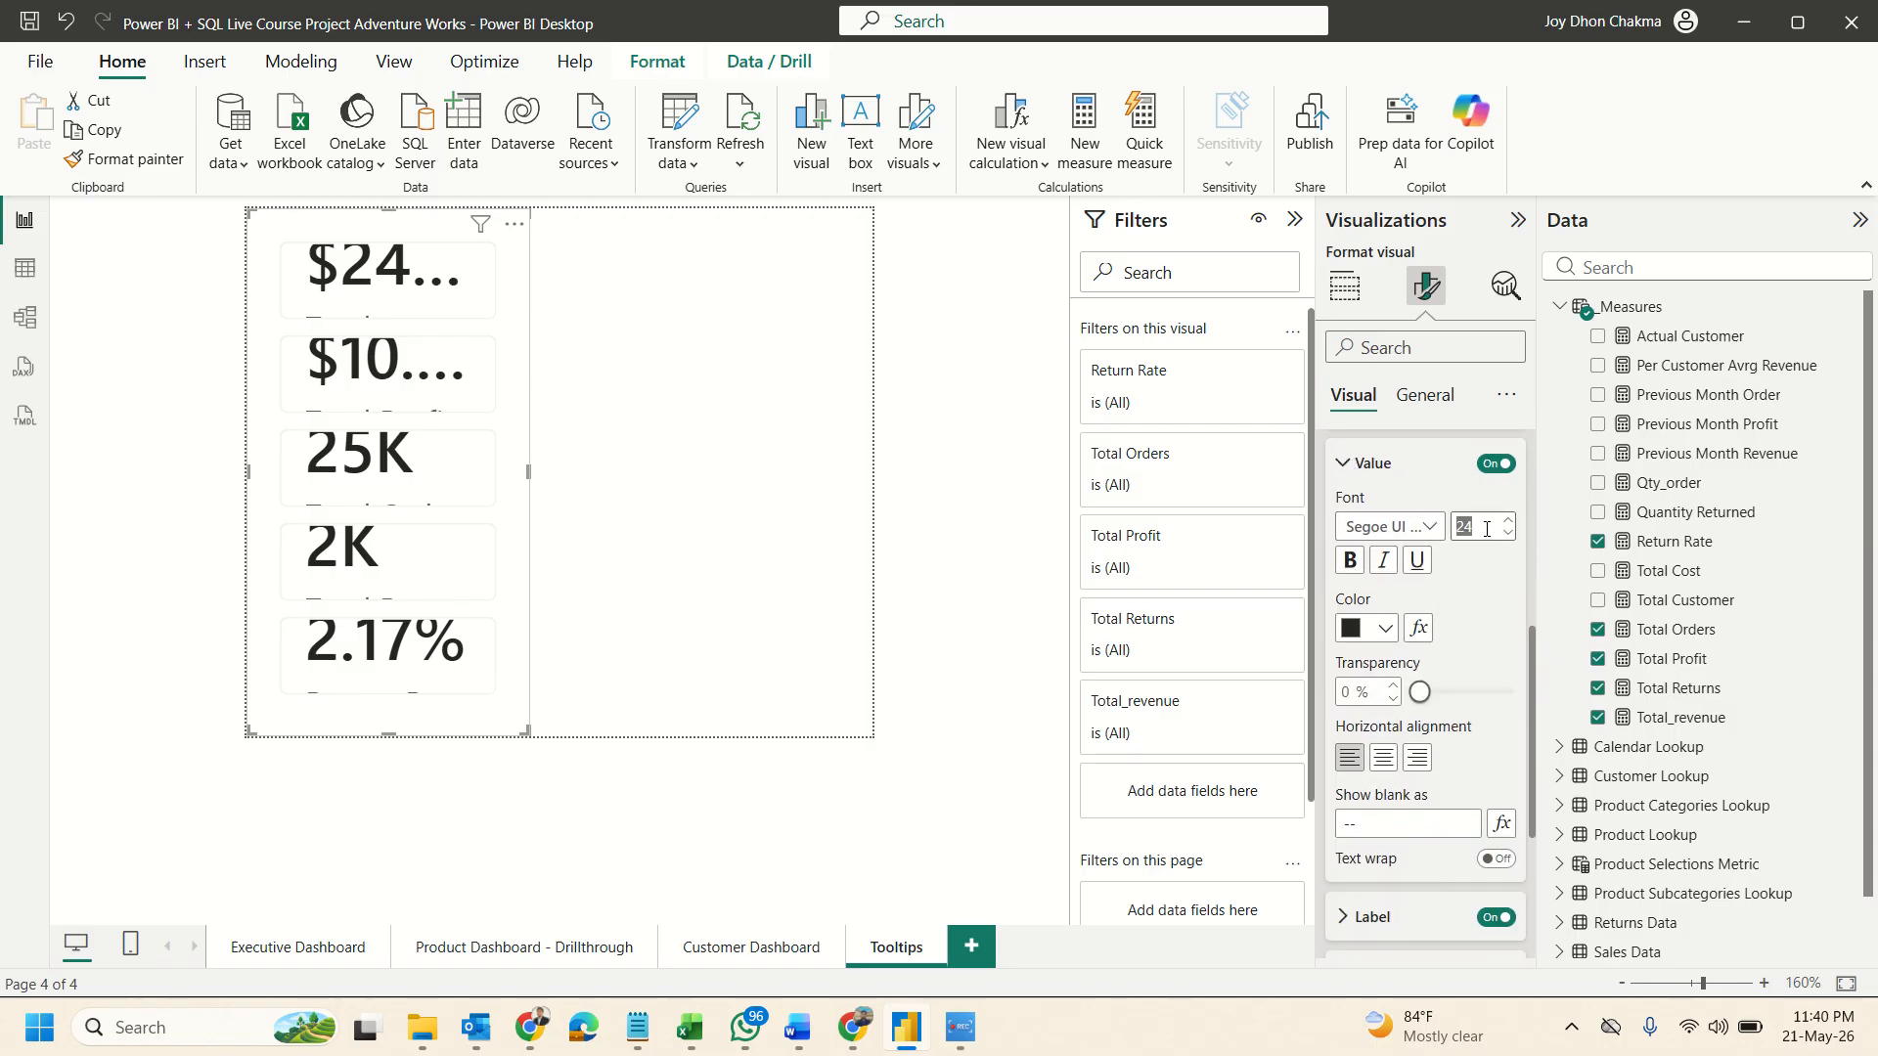
type("16")
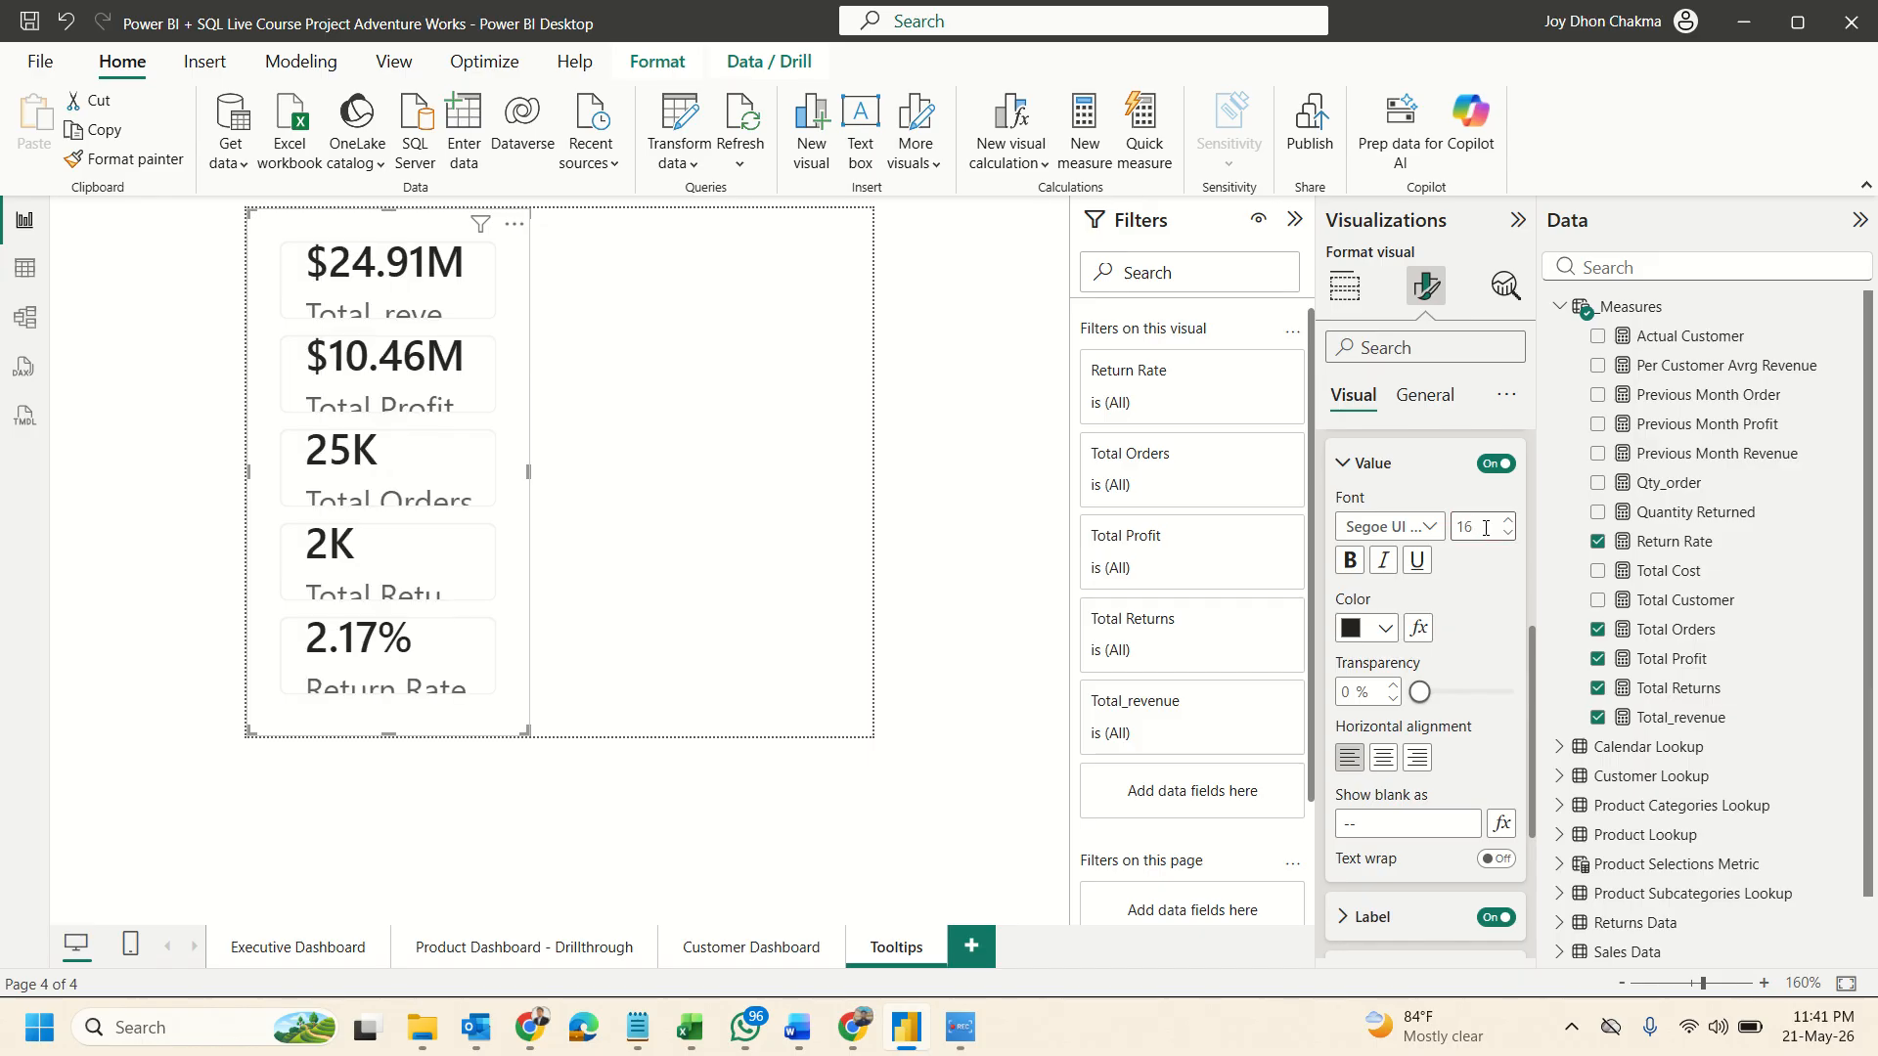
Reduce the font size of the callout labels to 8 for all cards.
scroll(1424, 734, "down", 2)
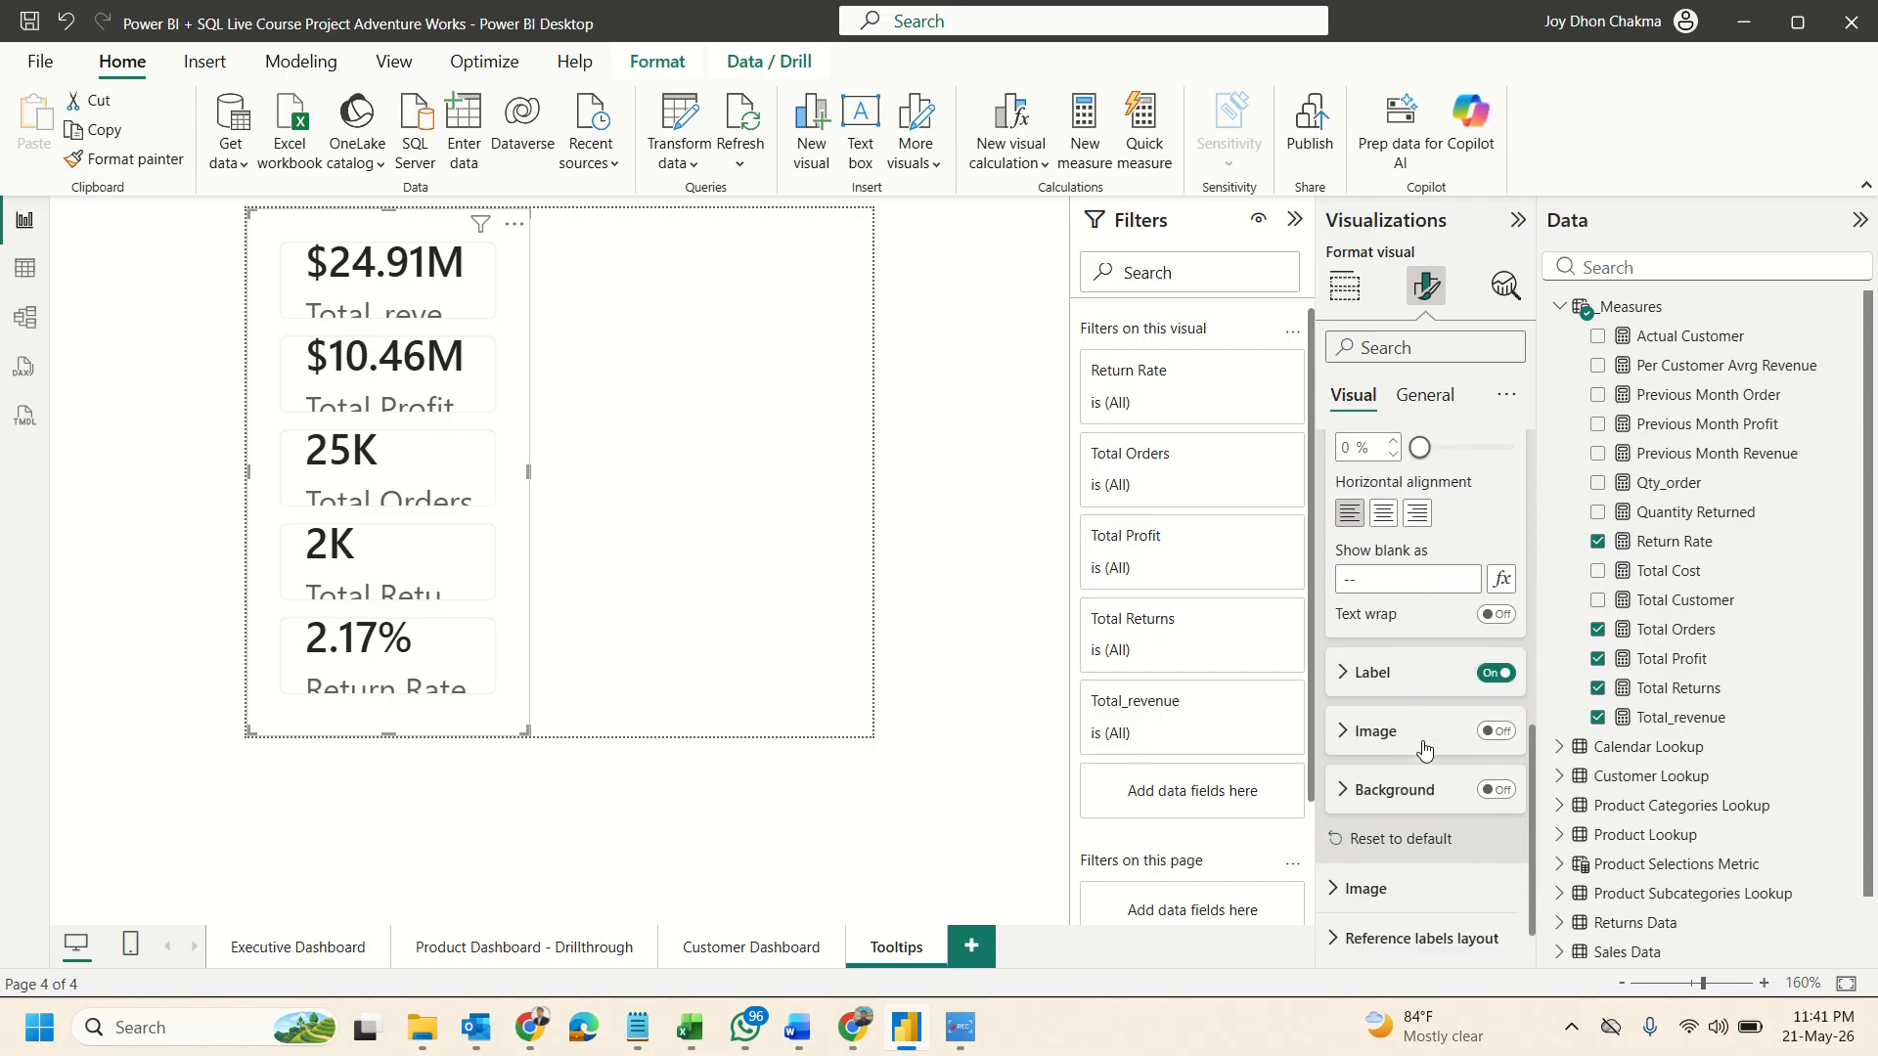
left_click(1366, 675)
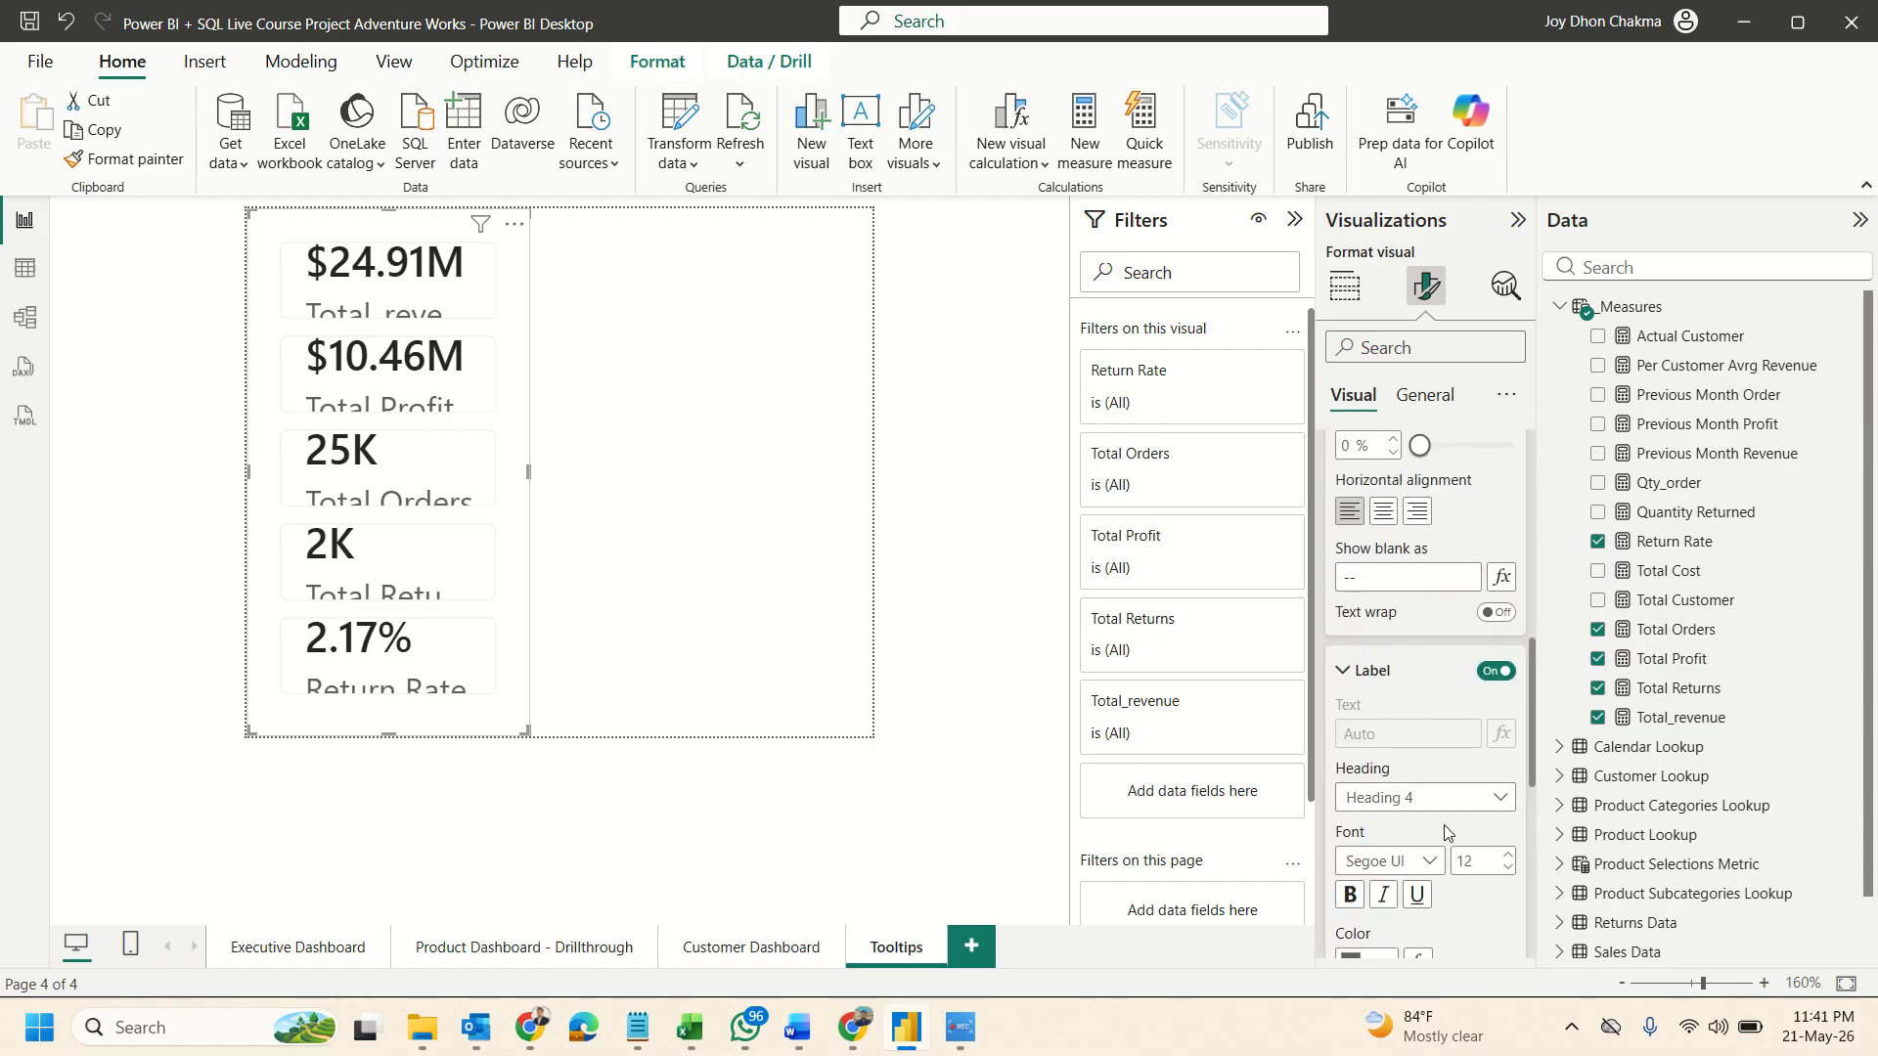
scroll(1428, 812, "down", 1)
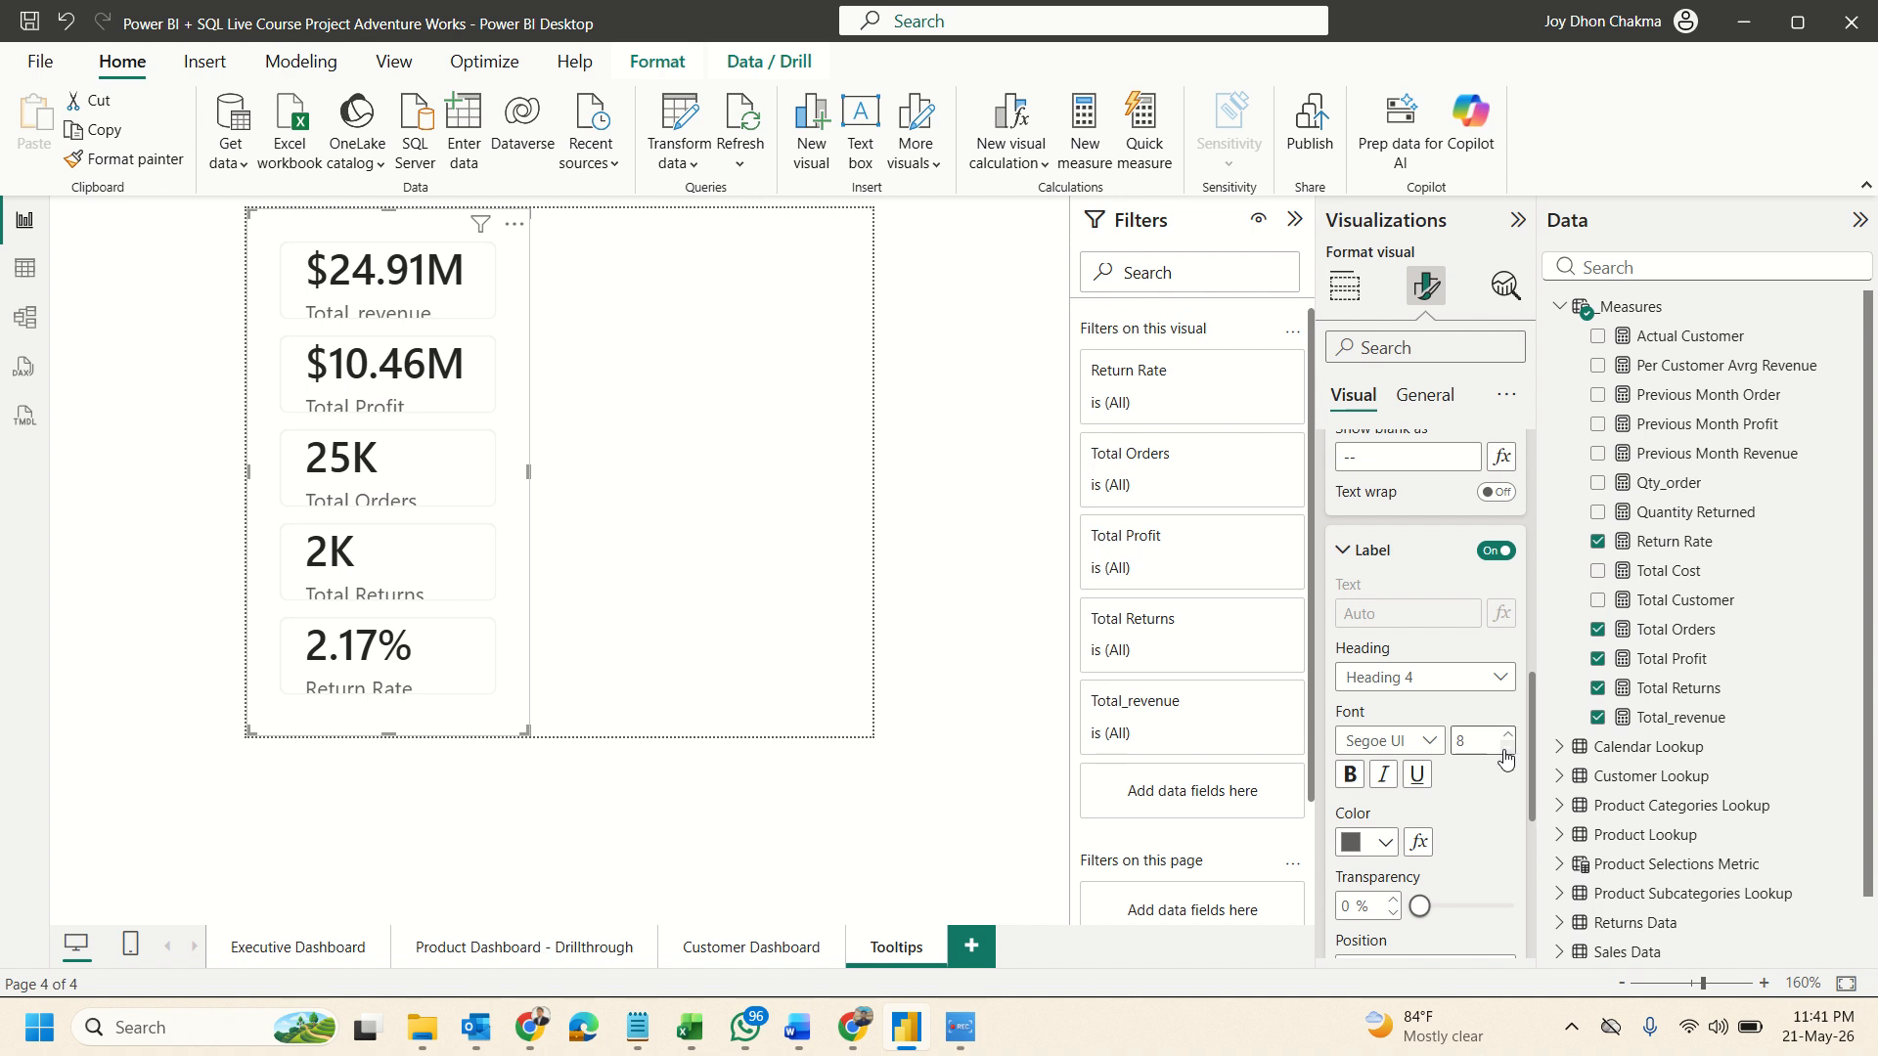
Reduce the font size of the callout values to 12 for all cards.
scroll(1447, 788, "up", 1)
scroll(1445, 789, "up", 3)
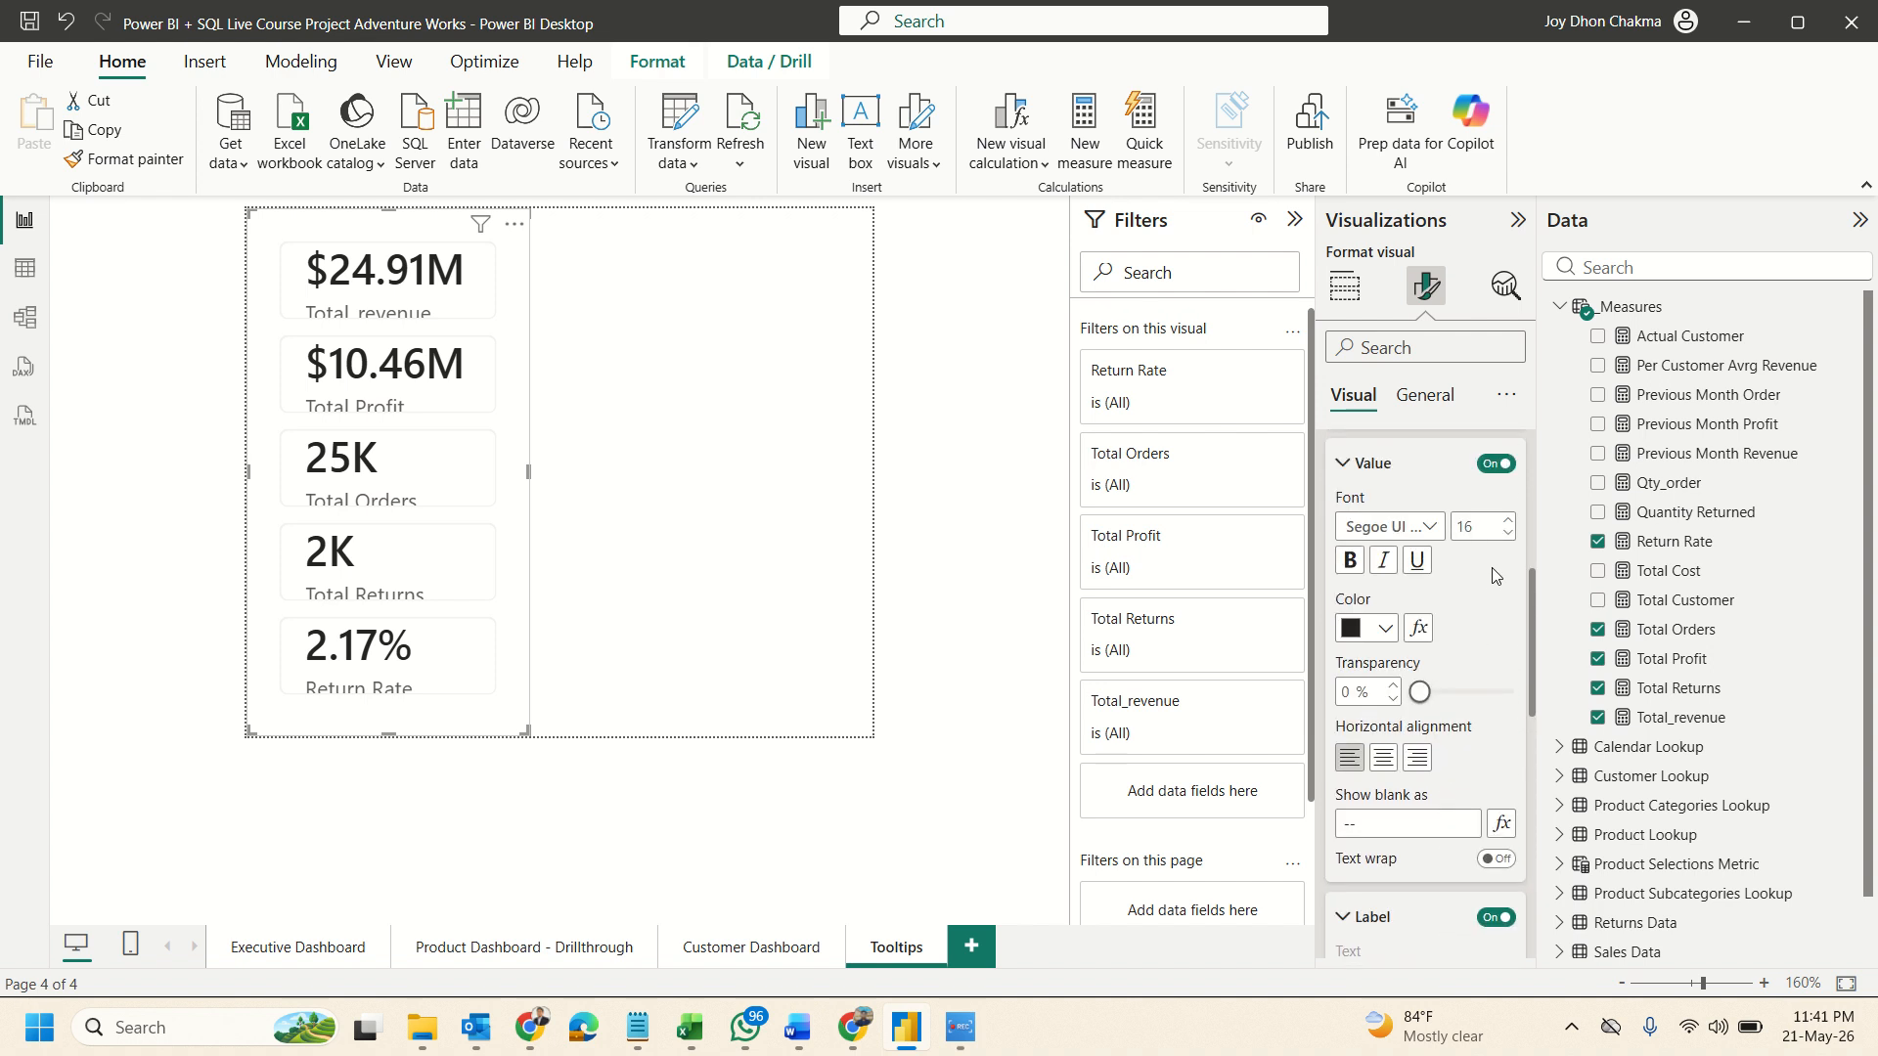
left_click(1511, 523)
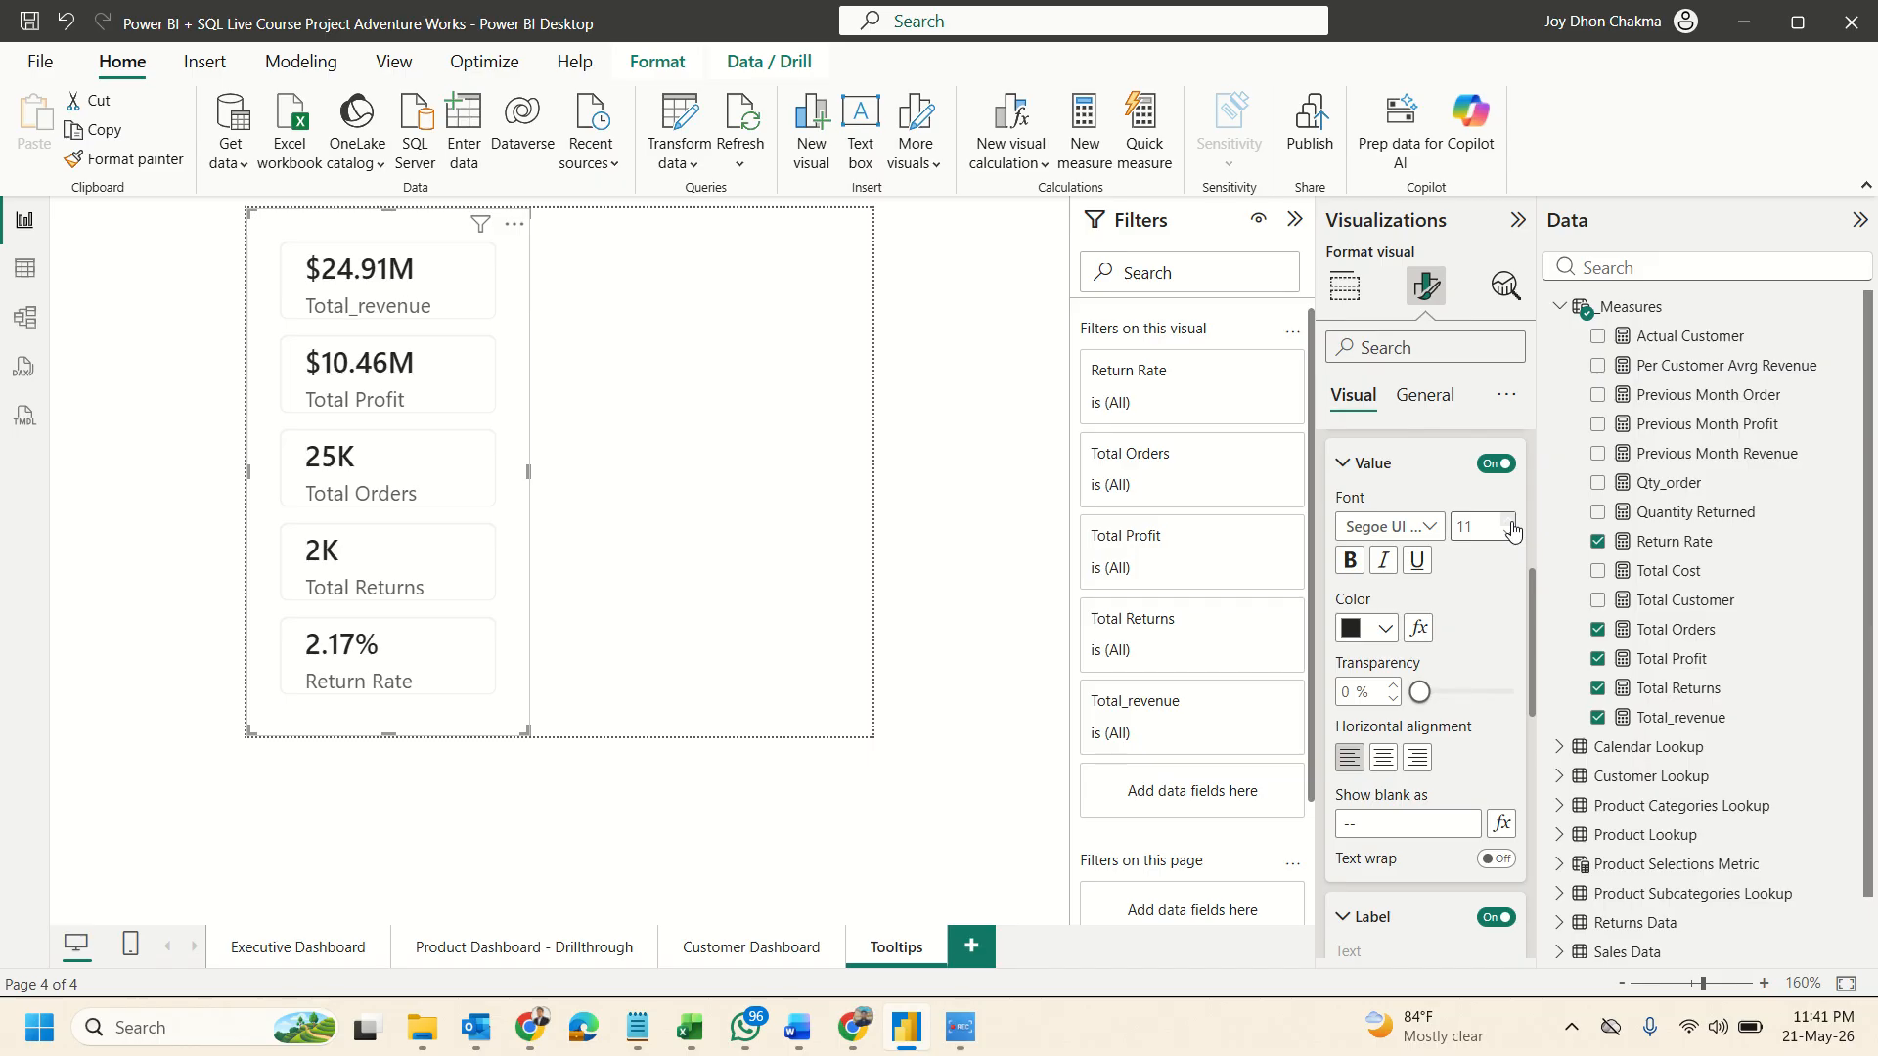
left_click(1509, 524)
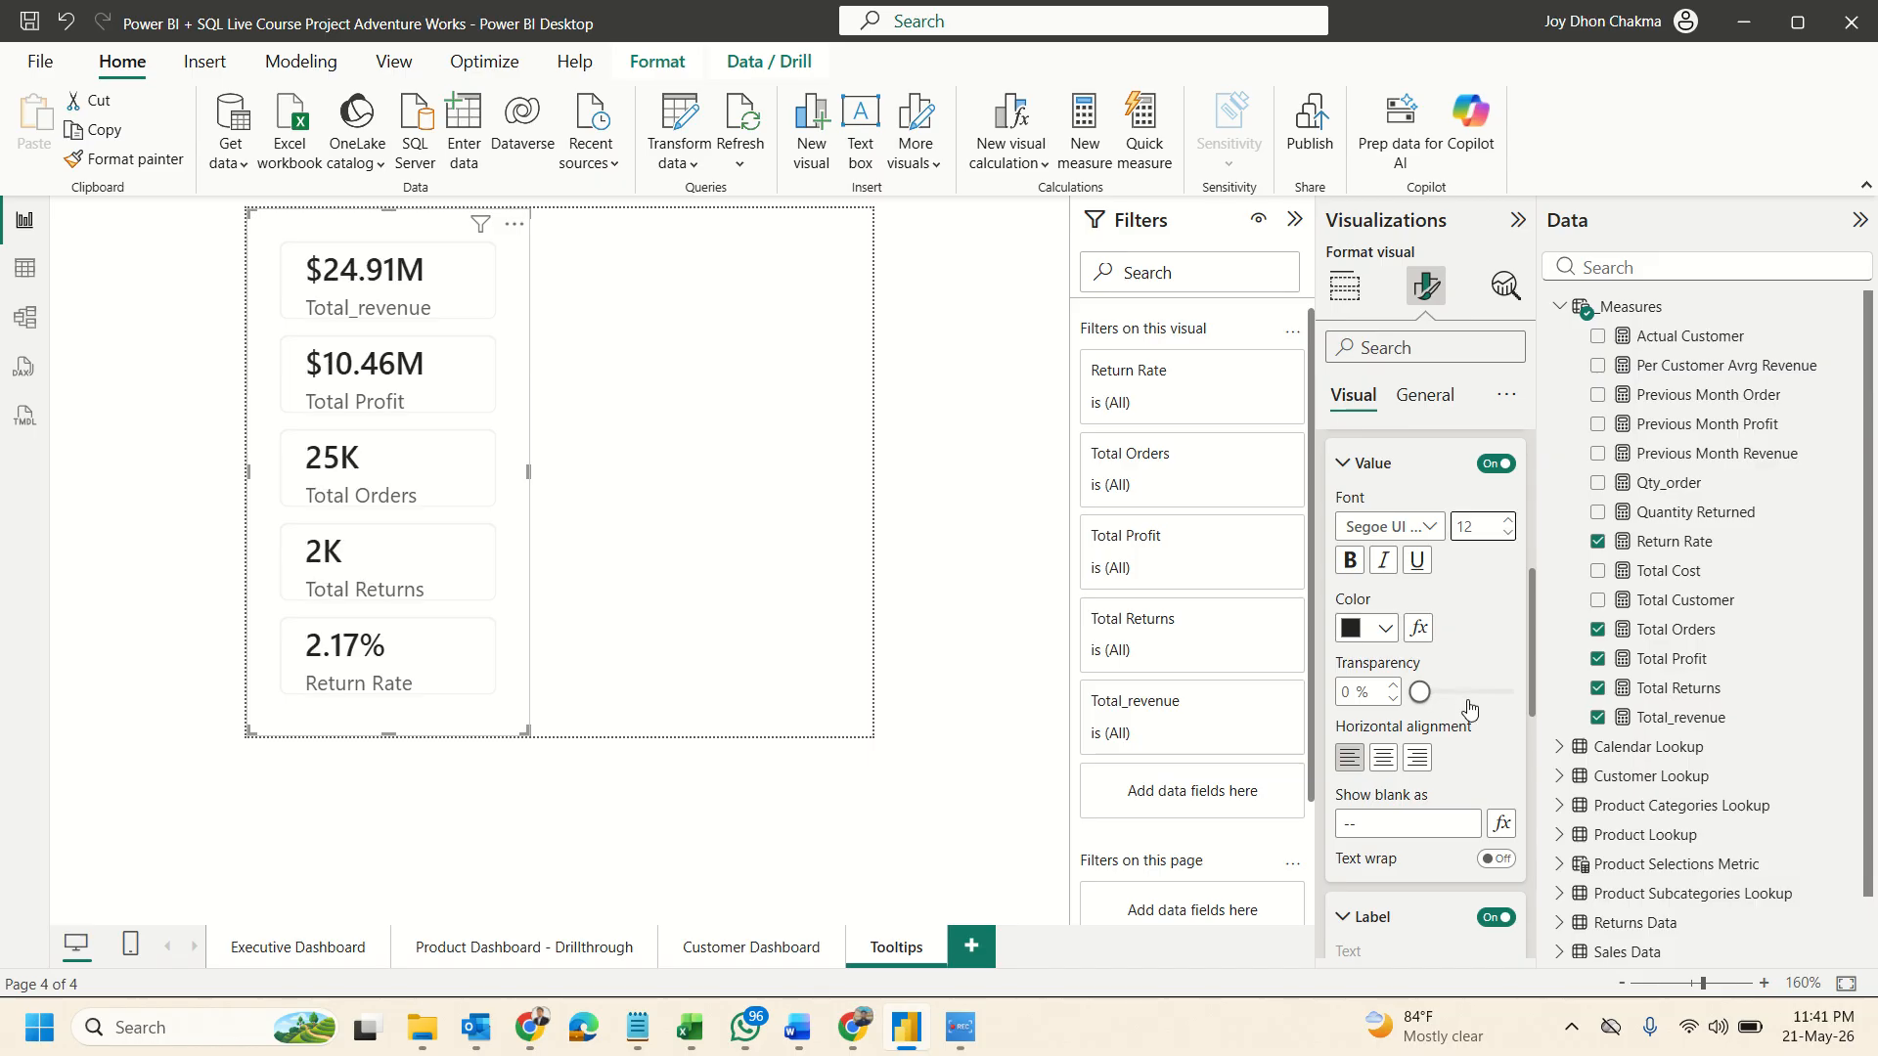
Review the remaining callout label options and the reference labels layout settings of the card visual.
scroll(1470, 711, "down", 2)
scroll(1469, 710, "down", 2)
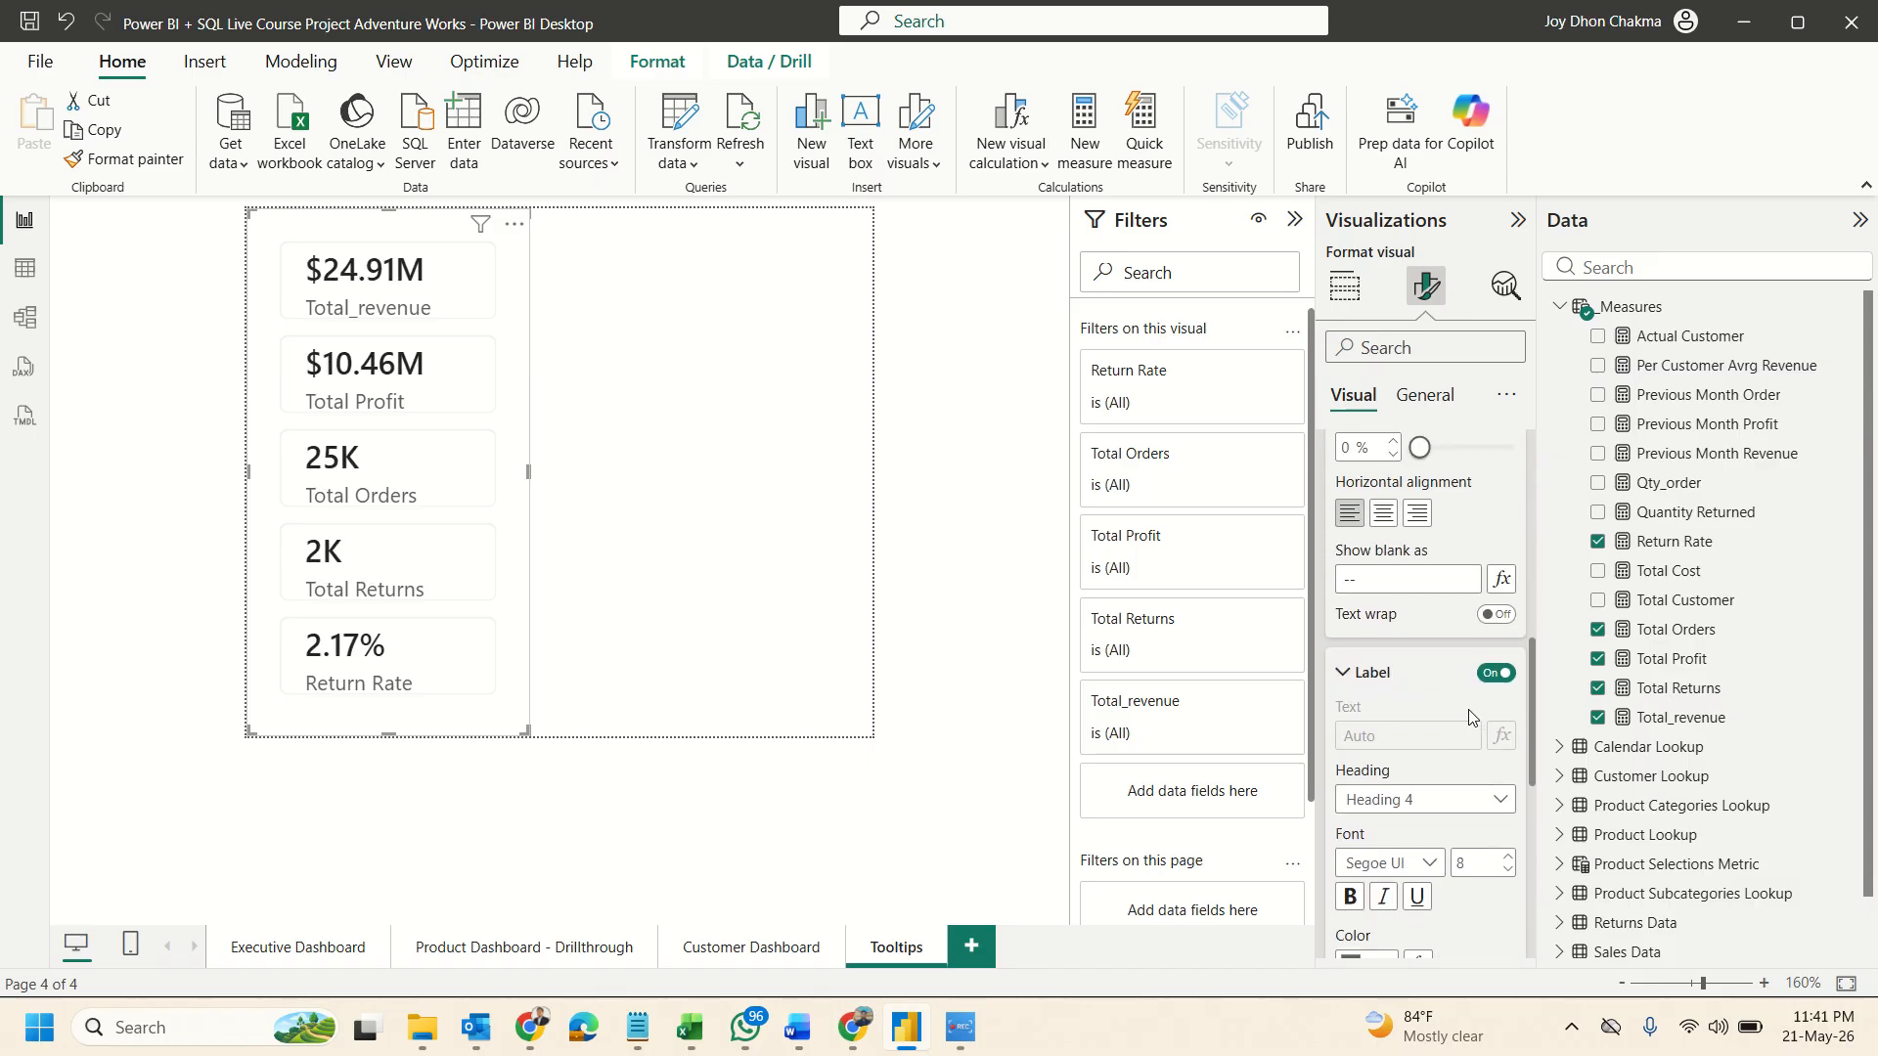
scroll(1469, 713, "down", 5)
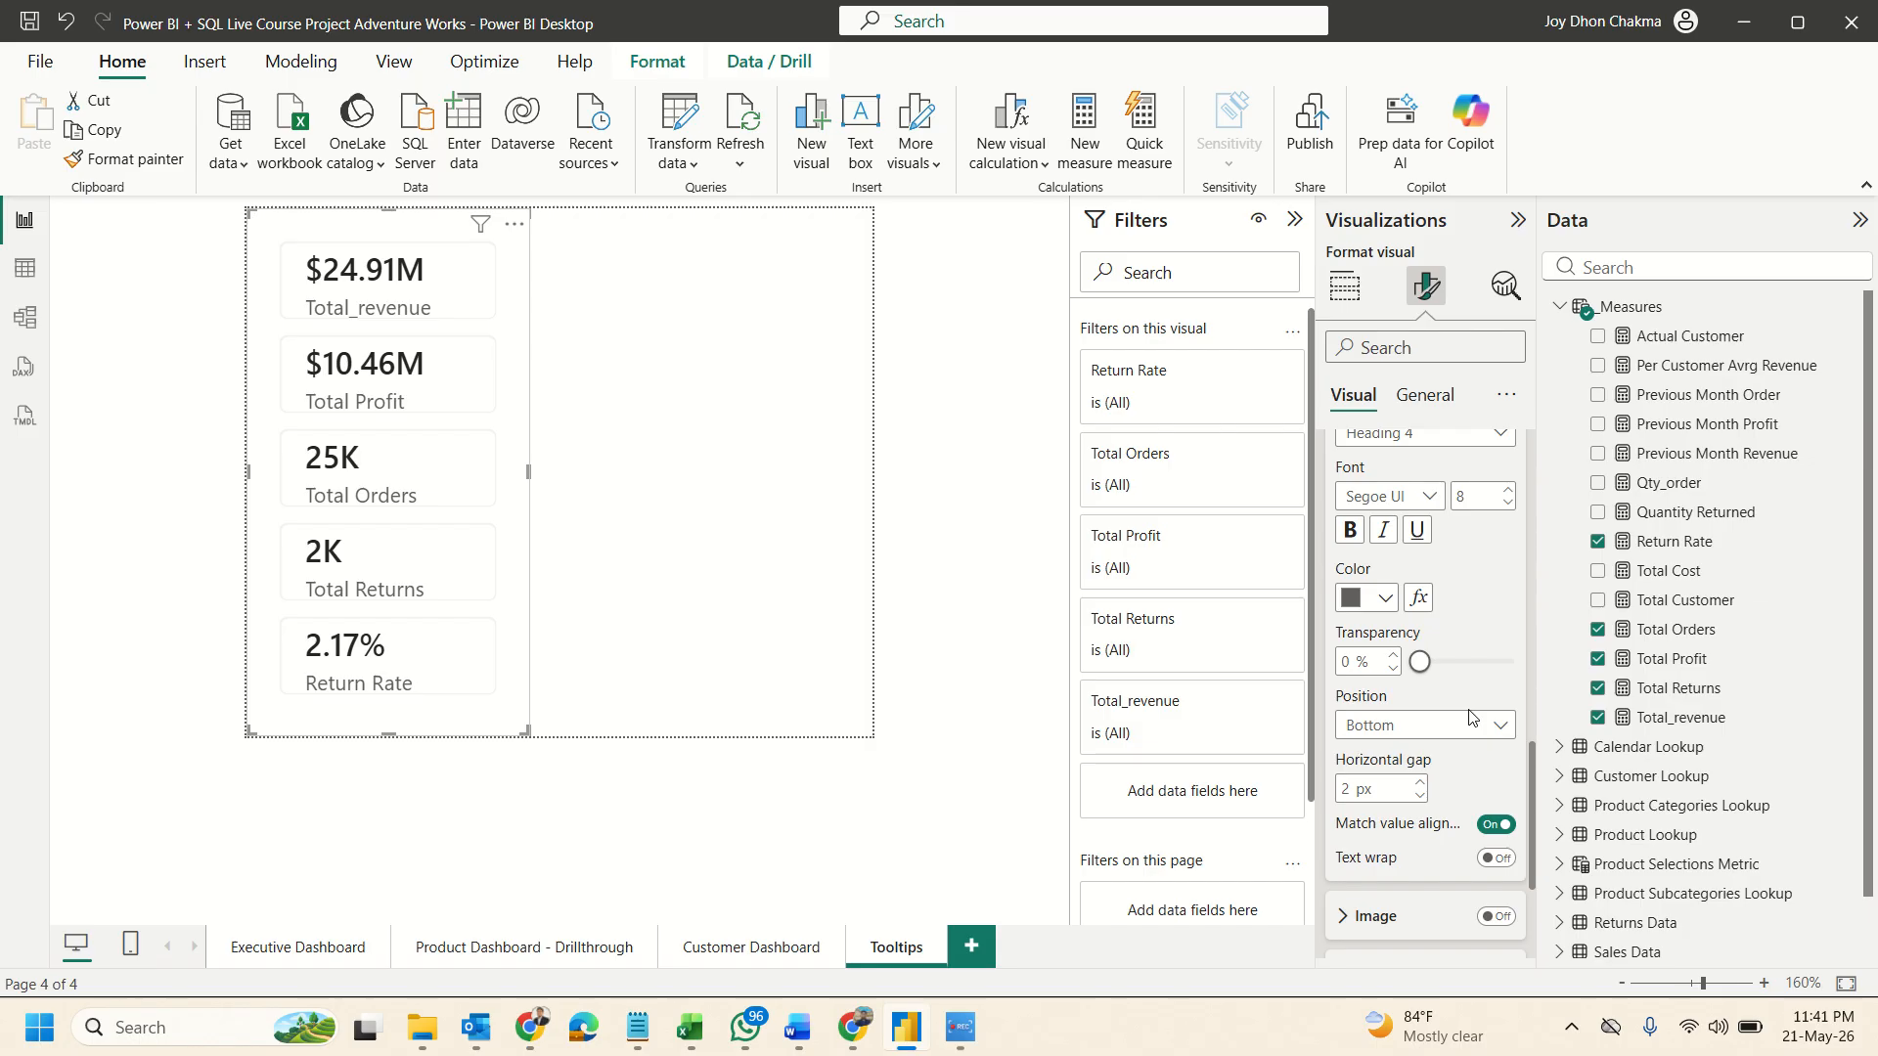
scroll(1470, 716, "down", 2)
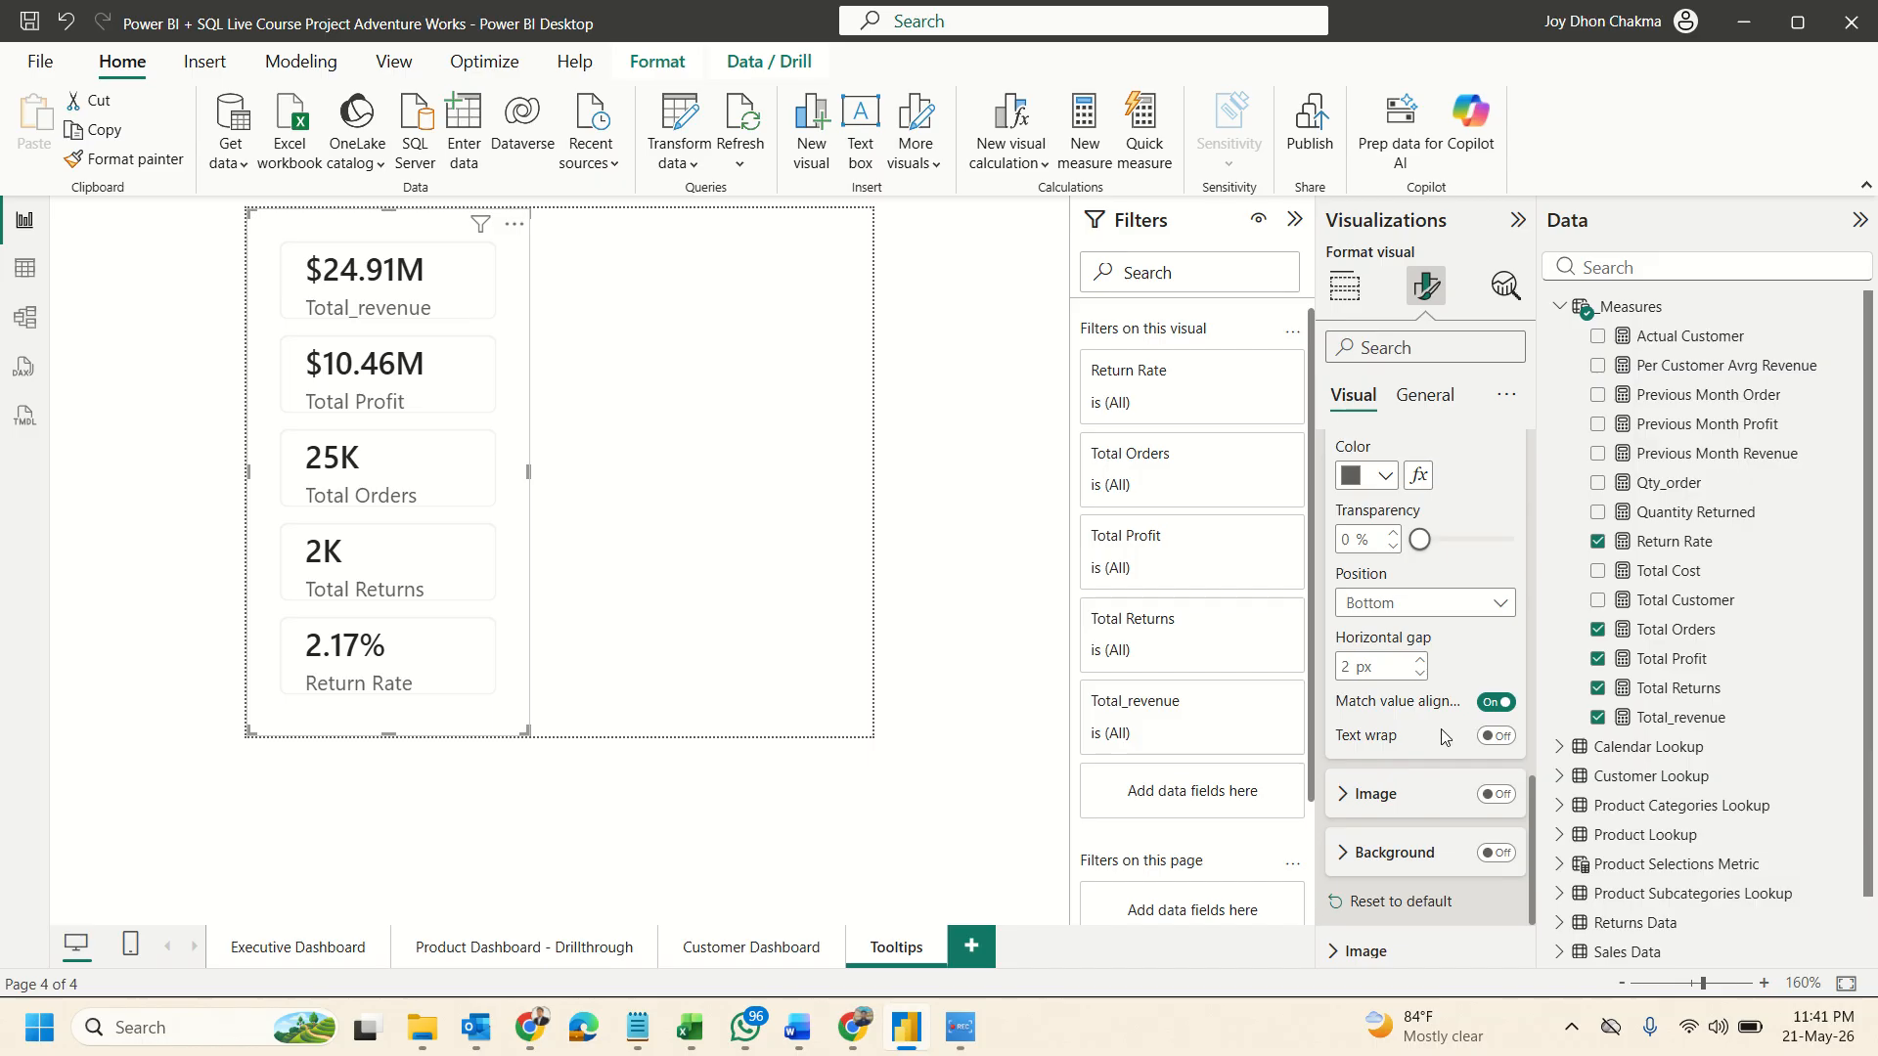
scroll(1442, 736, "down", 2)
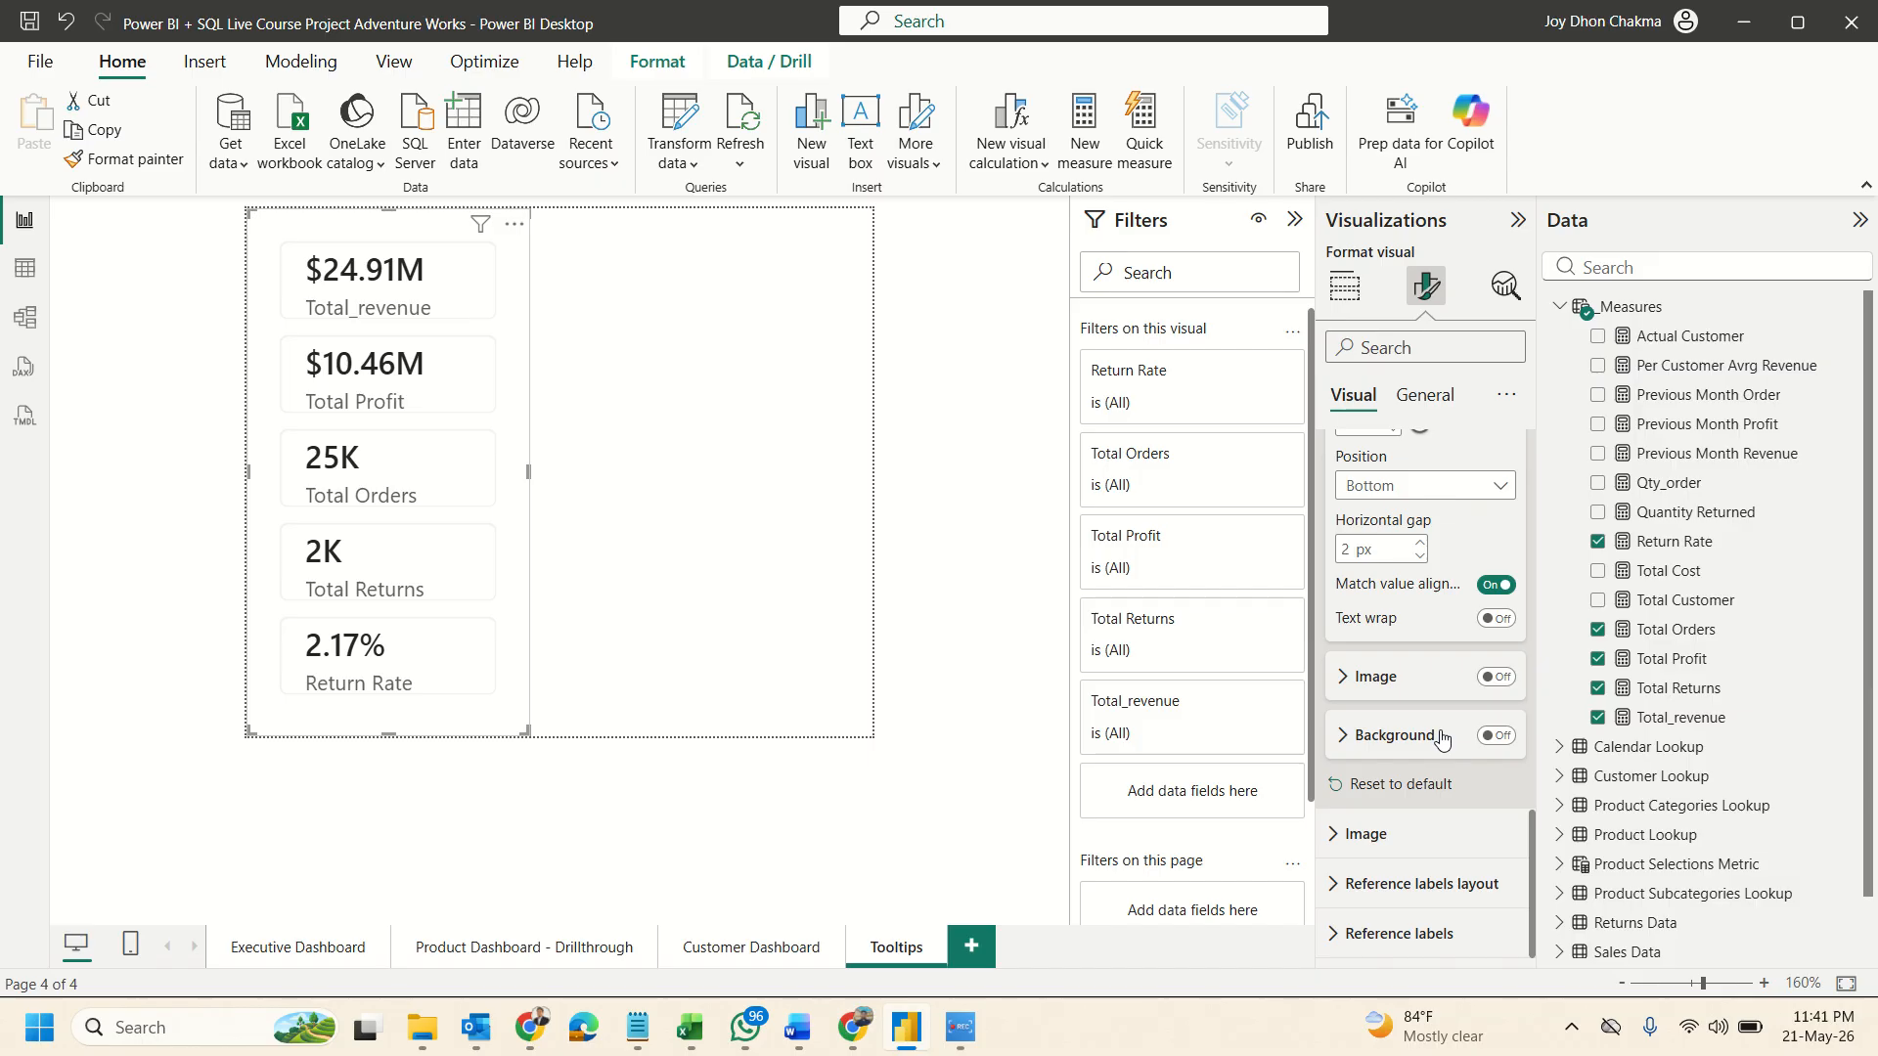
left_click(1381, 891)
left_click(1381, 891)
scroll(1421, 727, "up", 5)
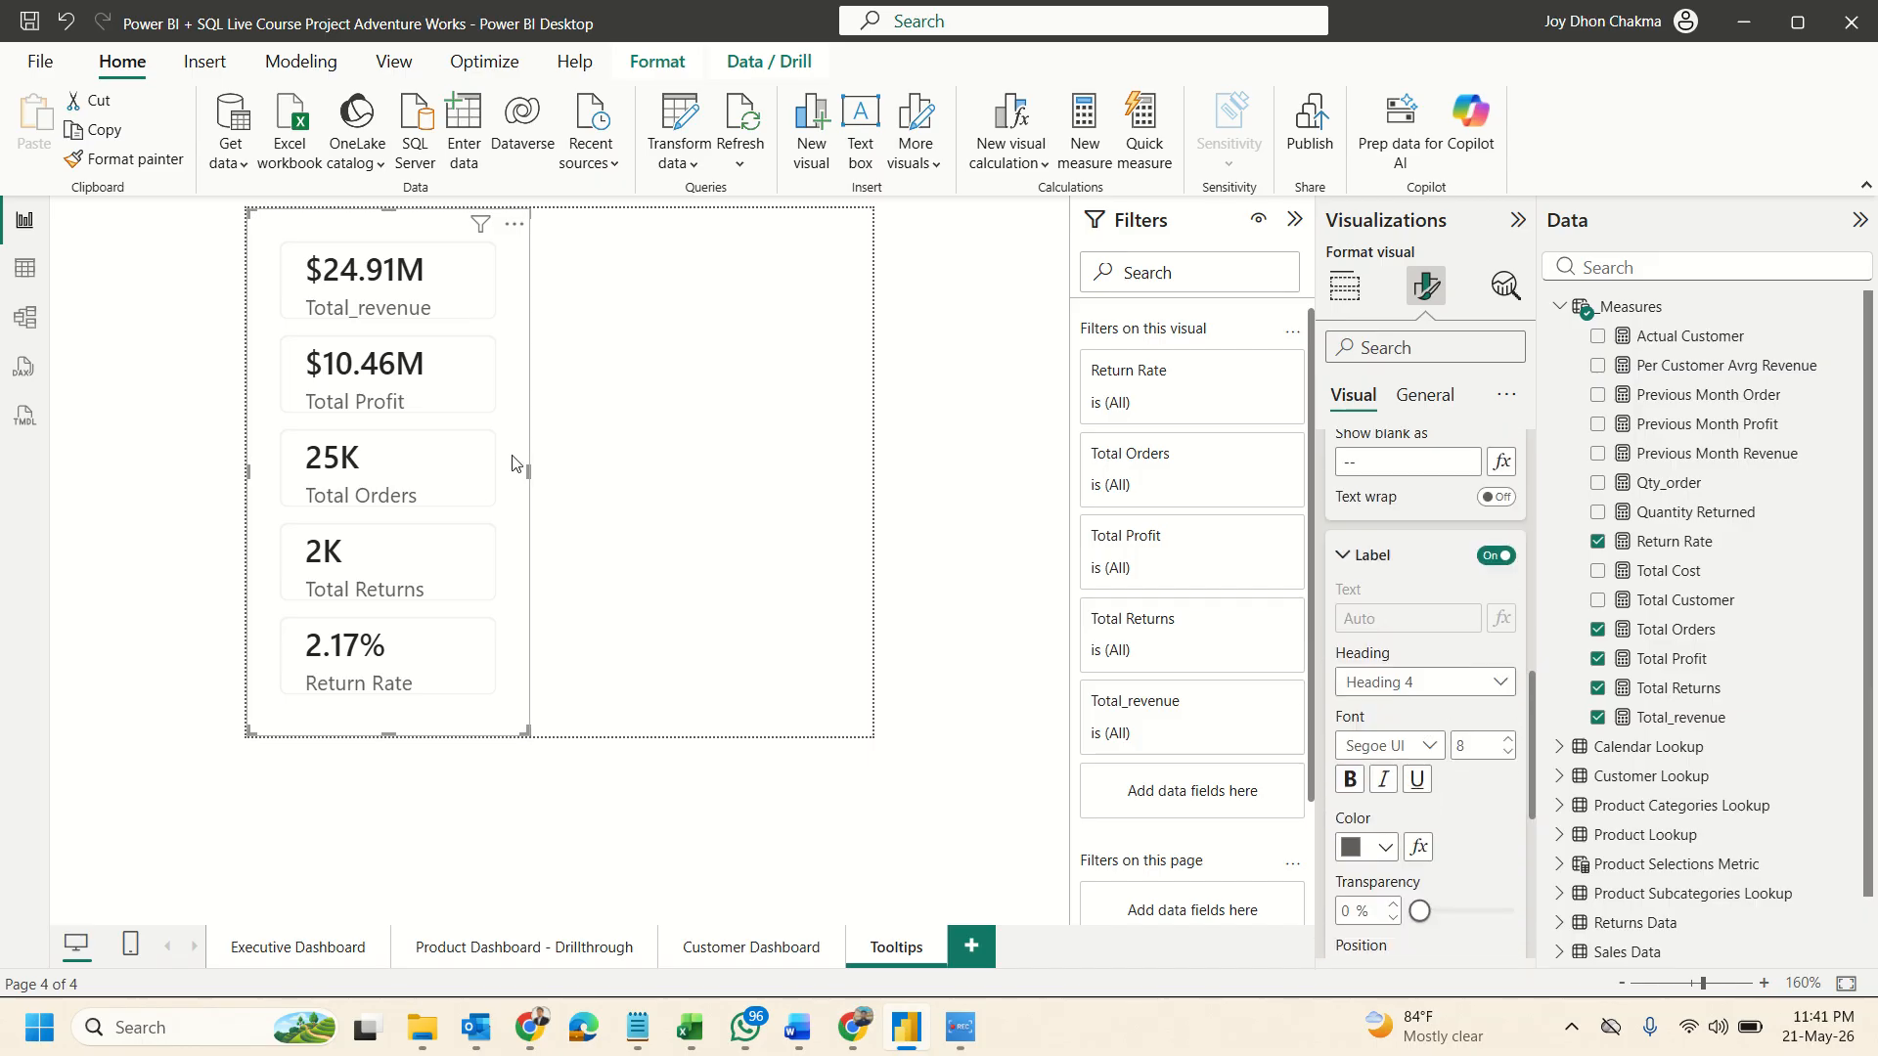
Close the callout settings and turn on the accent bar for all cards.
scroll(1367, 613, "up", 10)
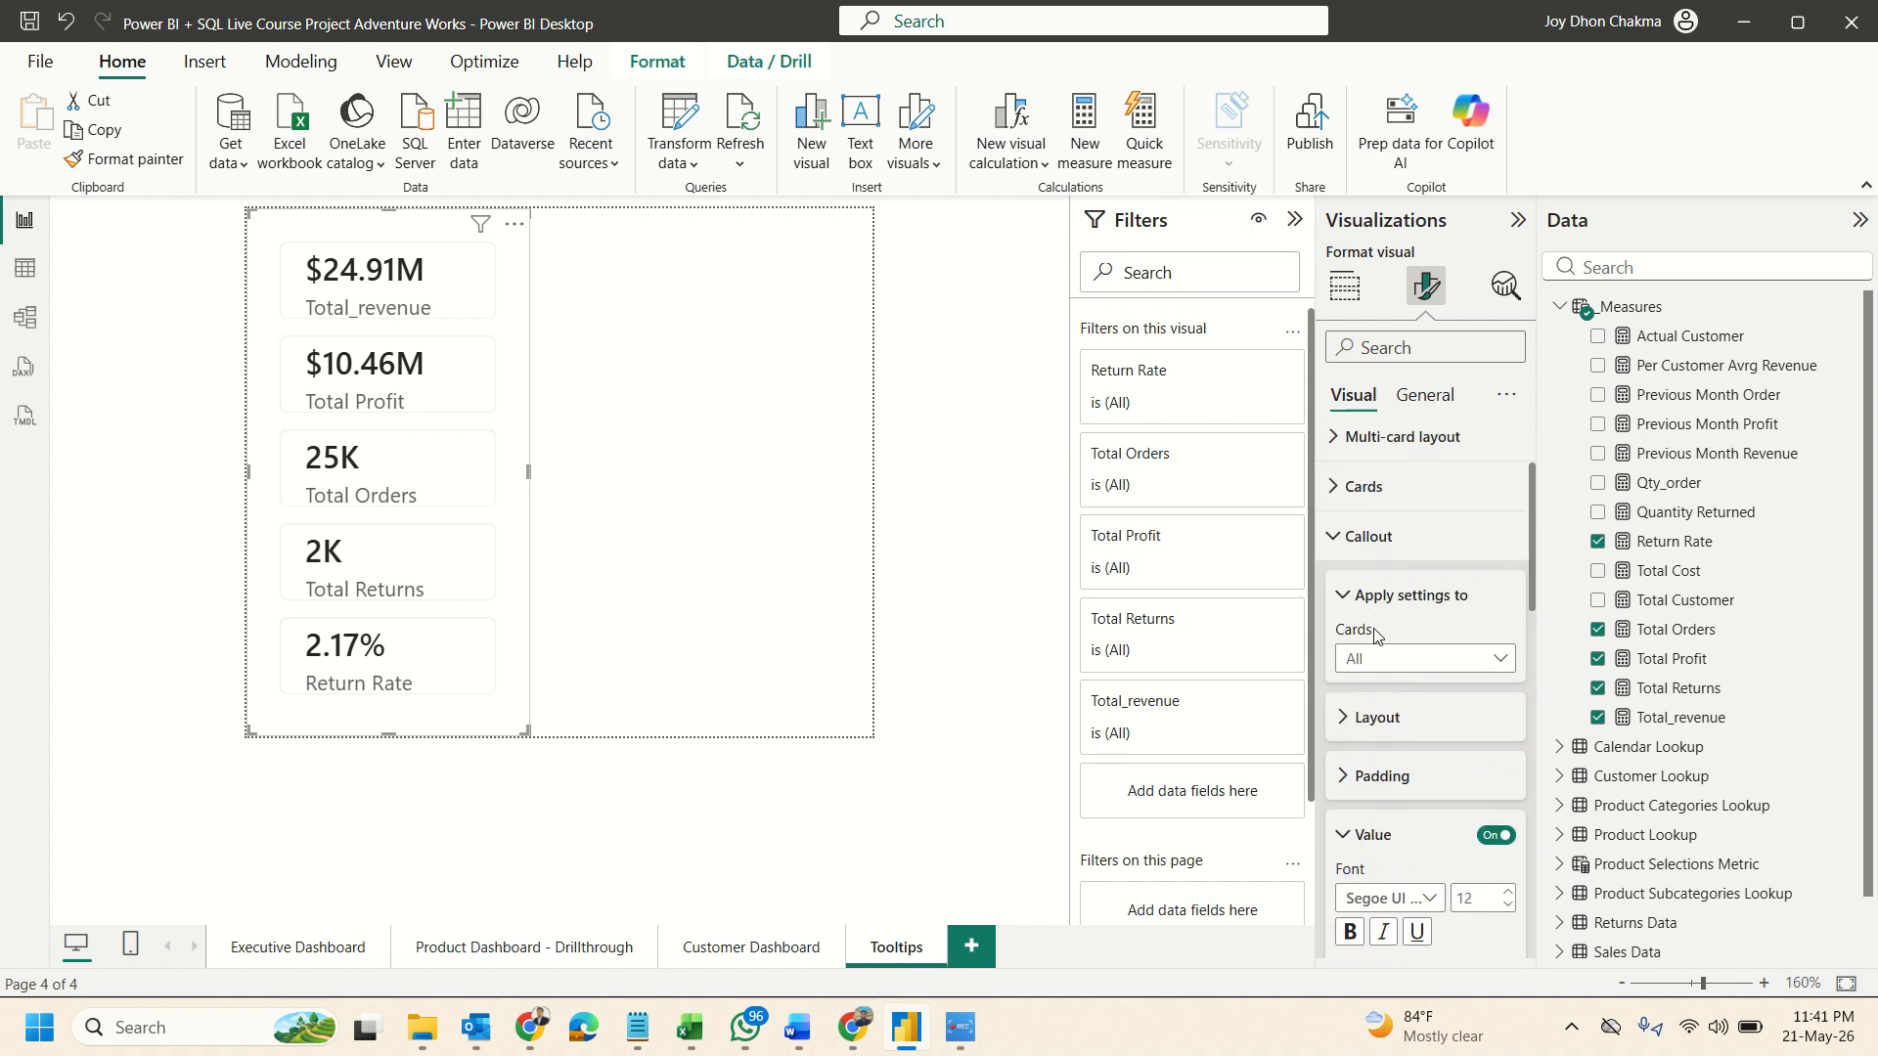
left_click(1353, 572)
left_click(1348, 621)
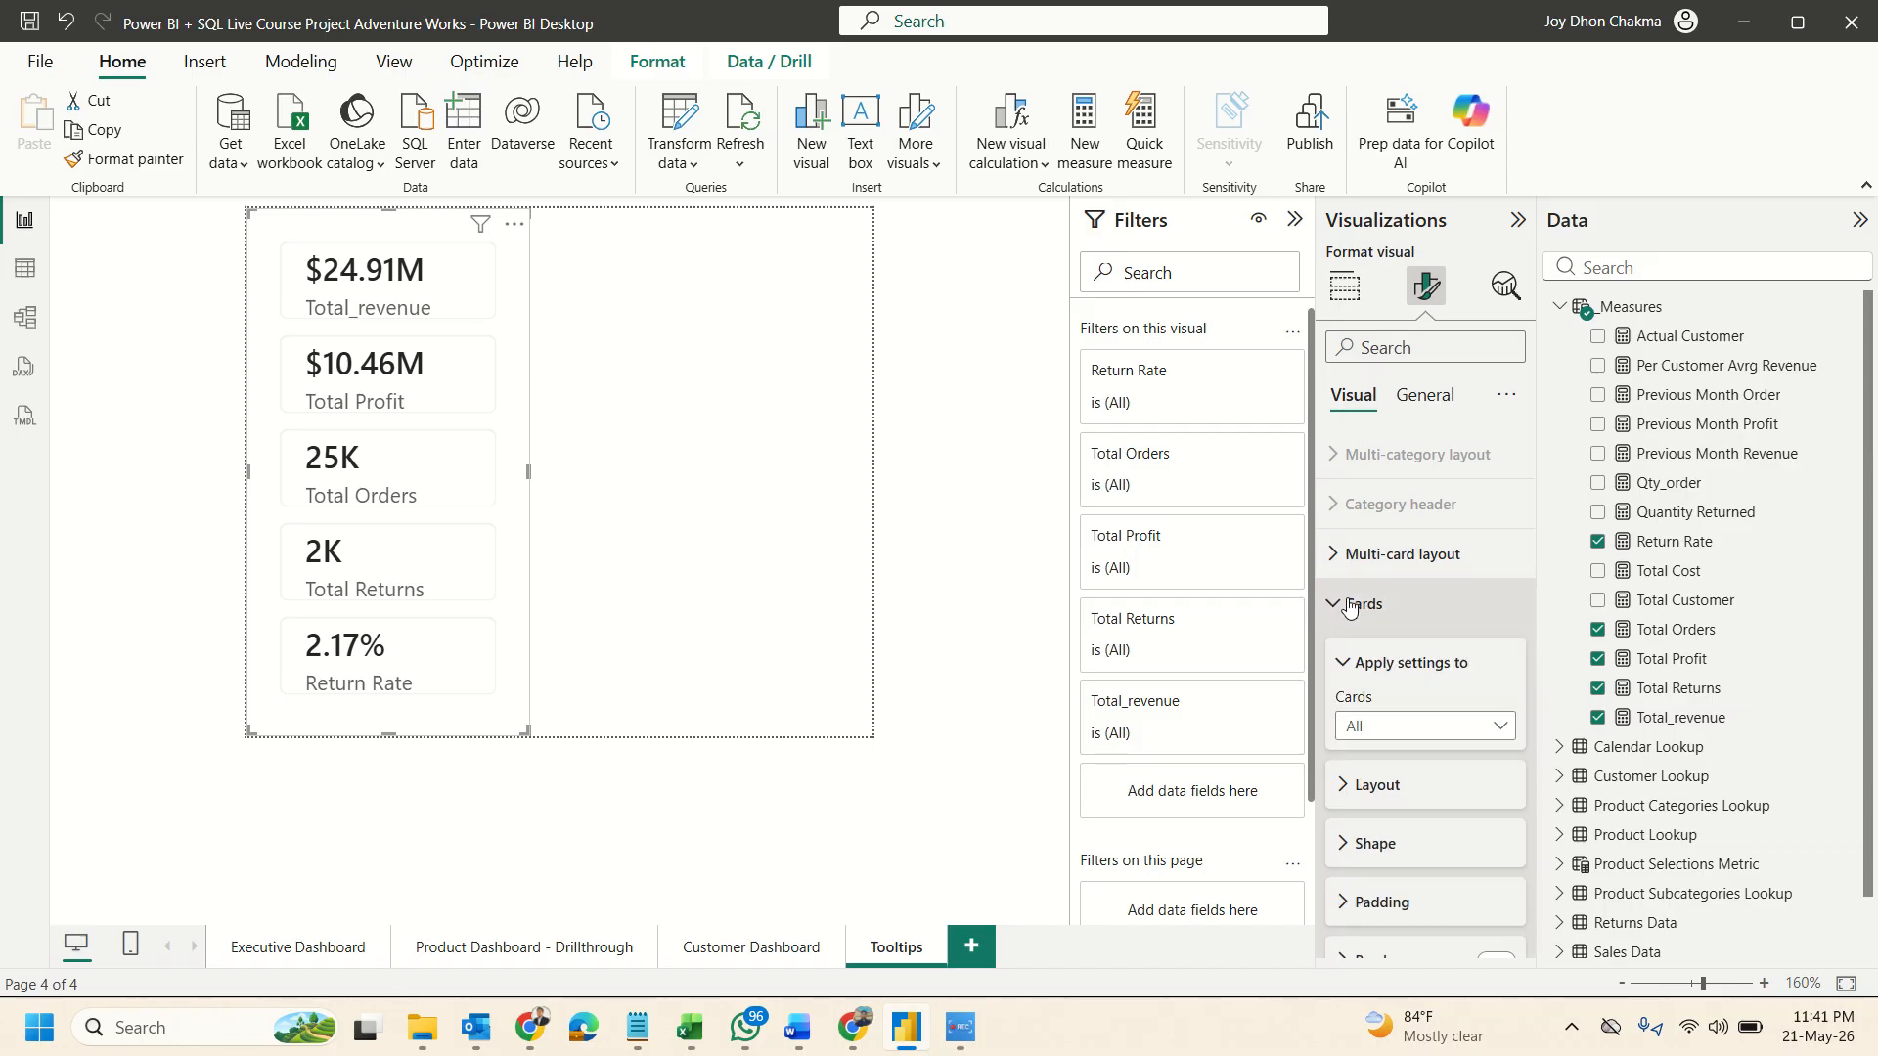
scroll(1394, 678, "down", 5)
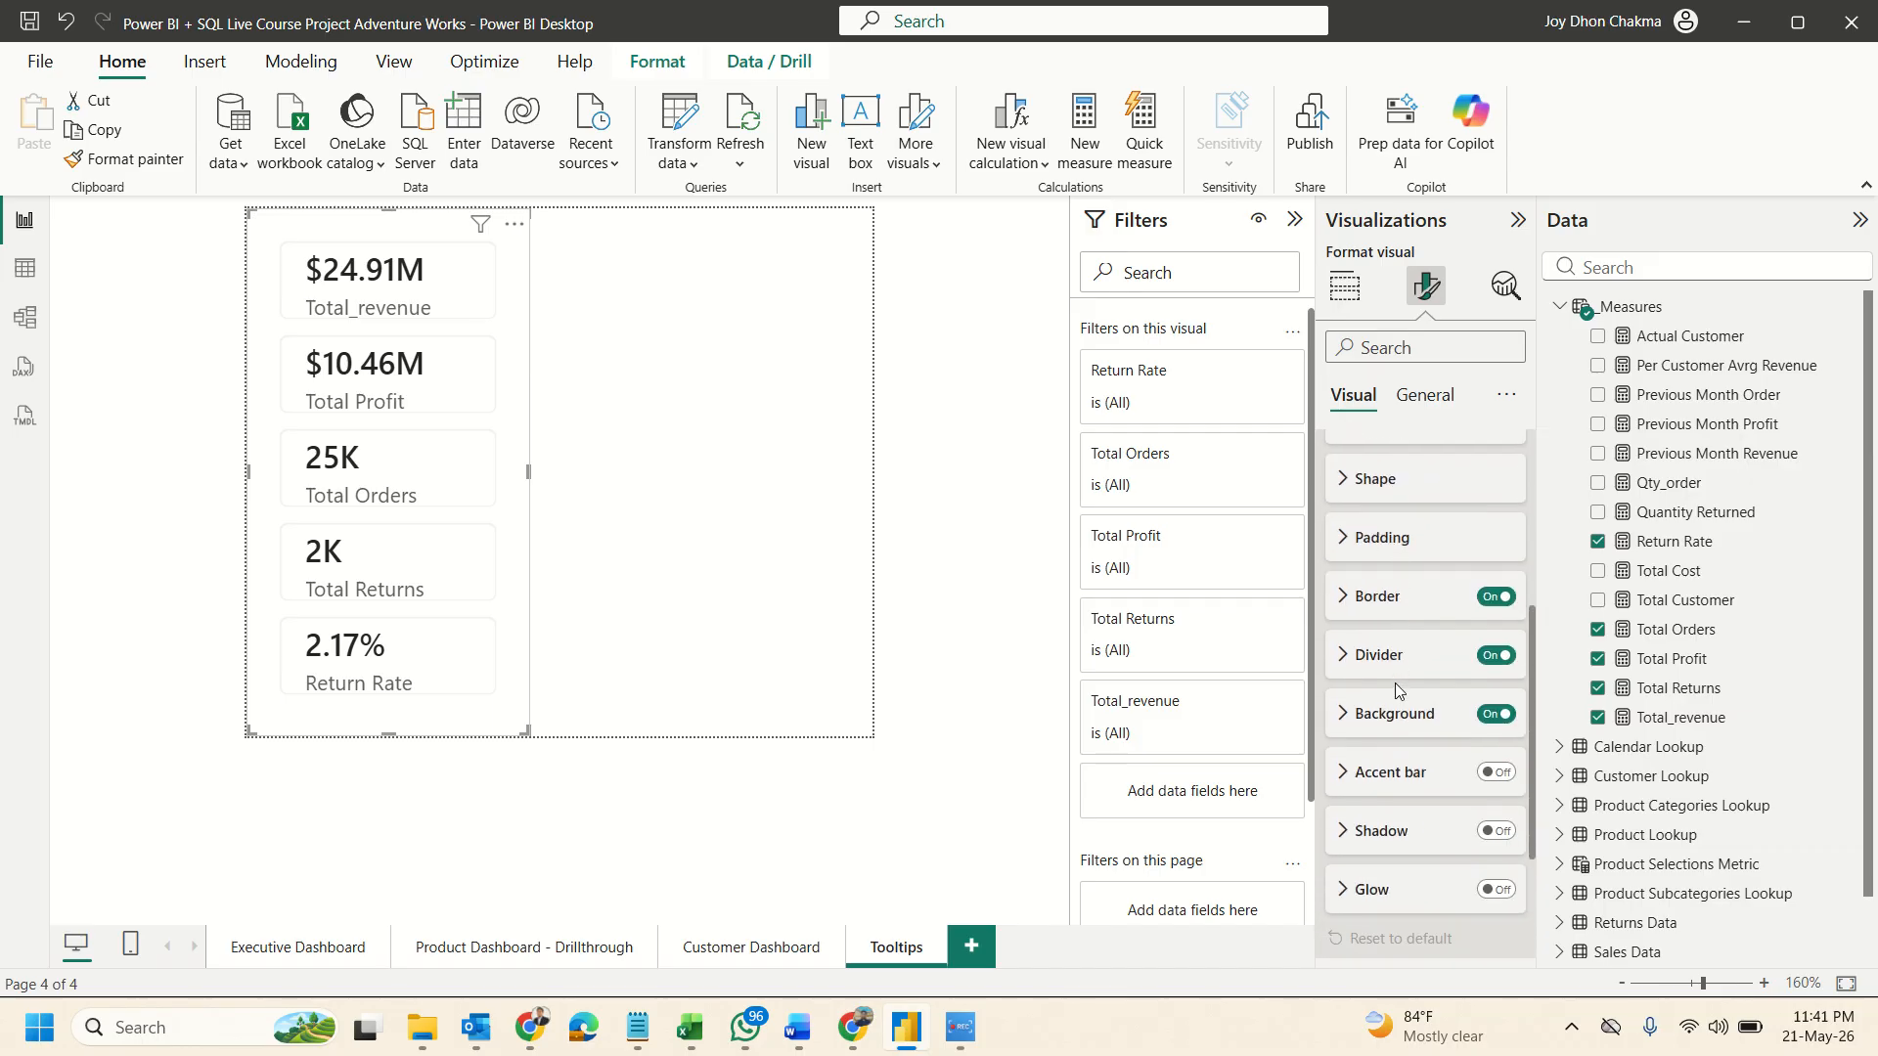
scroll(1393, 678, "up", 1)
scroll(1396, 692, "down", 2)
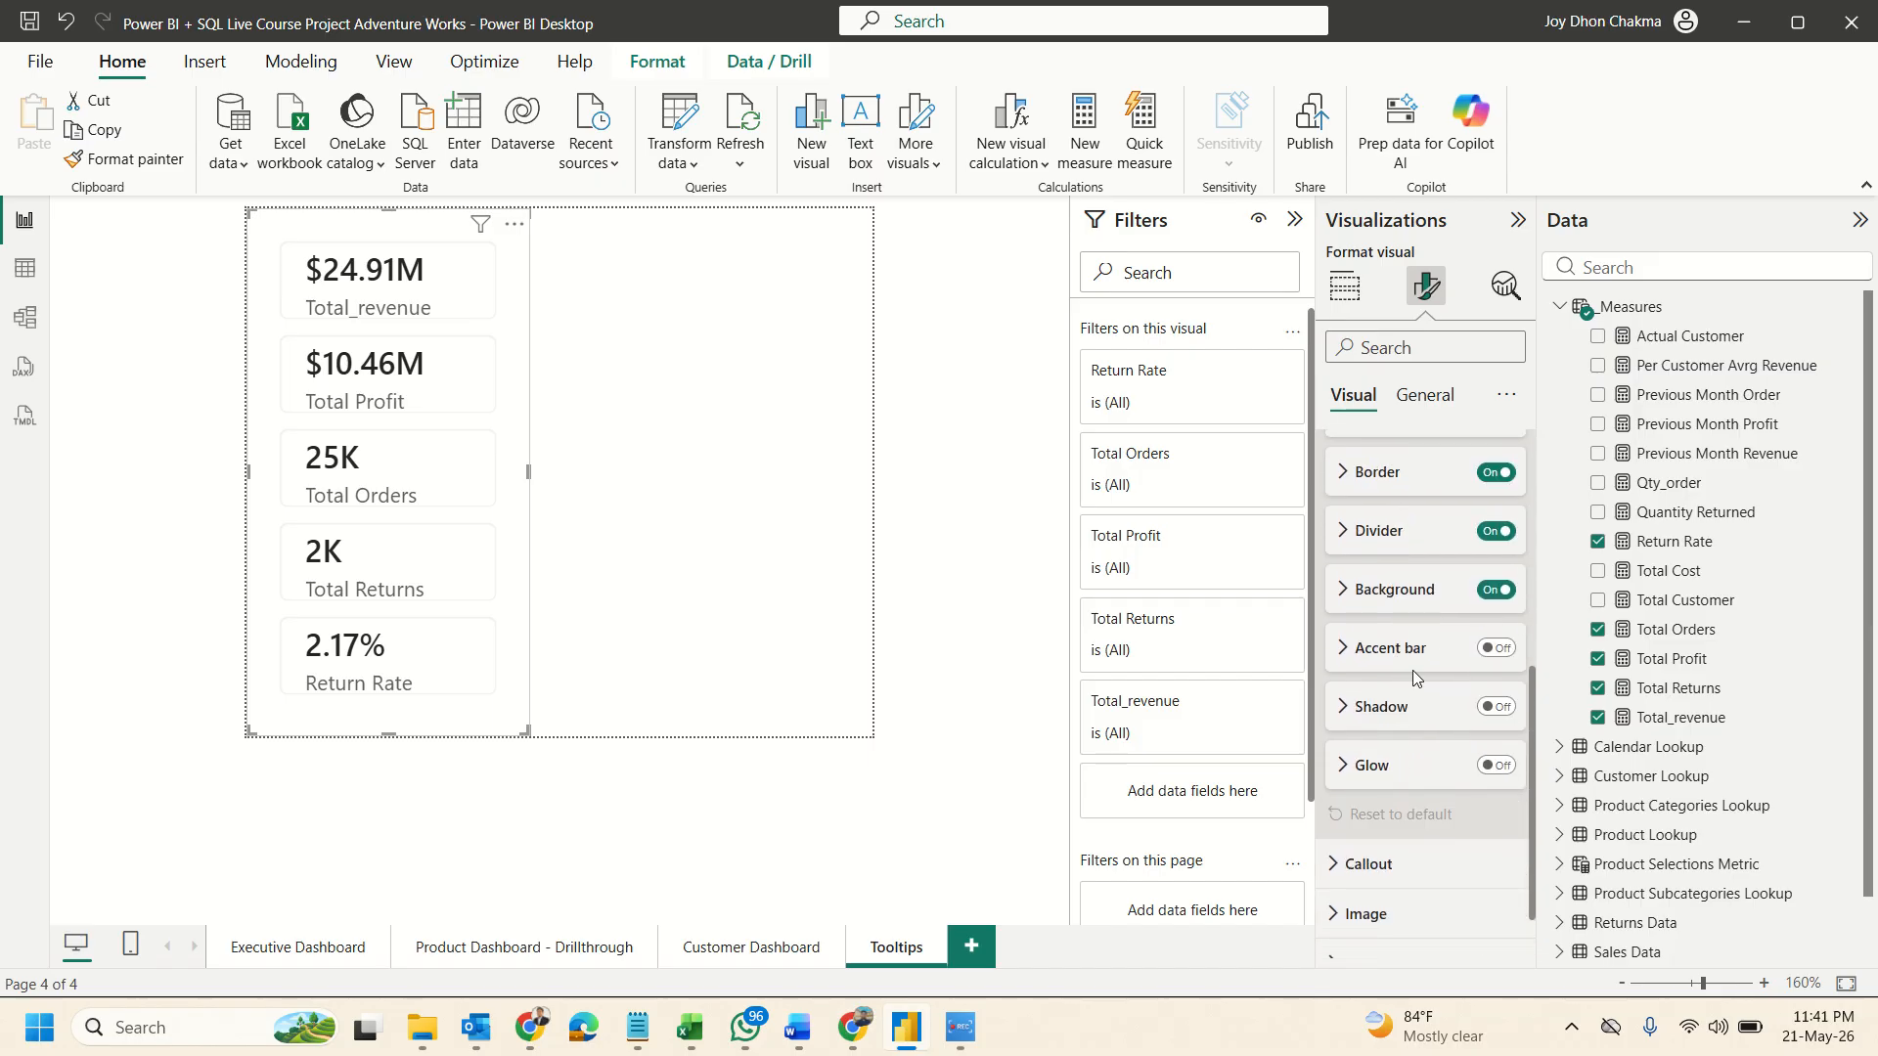
left_click(1483, 650)
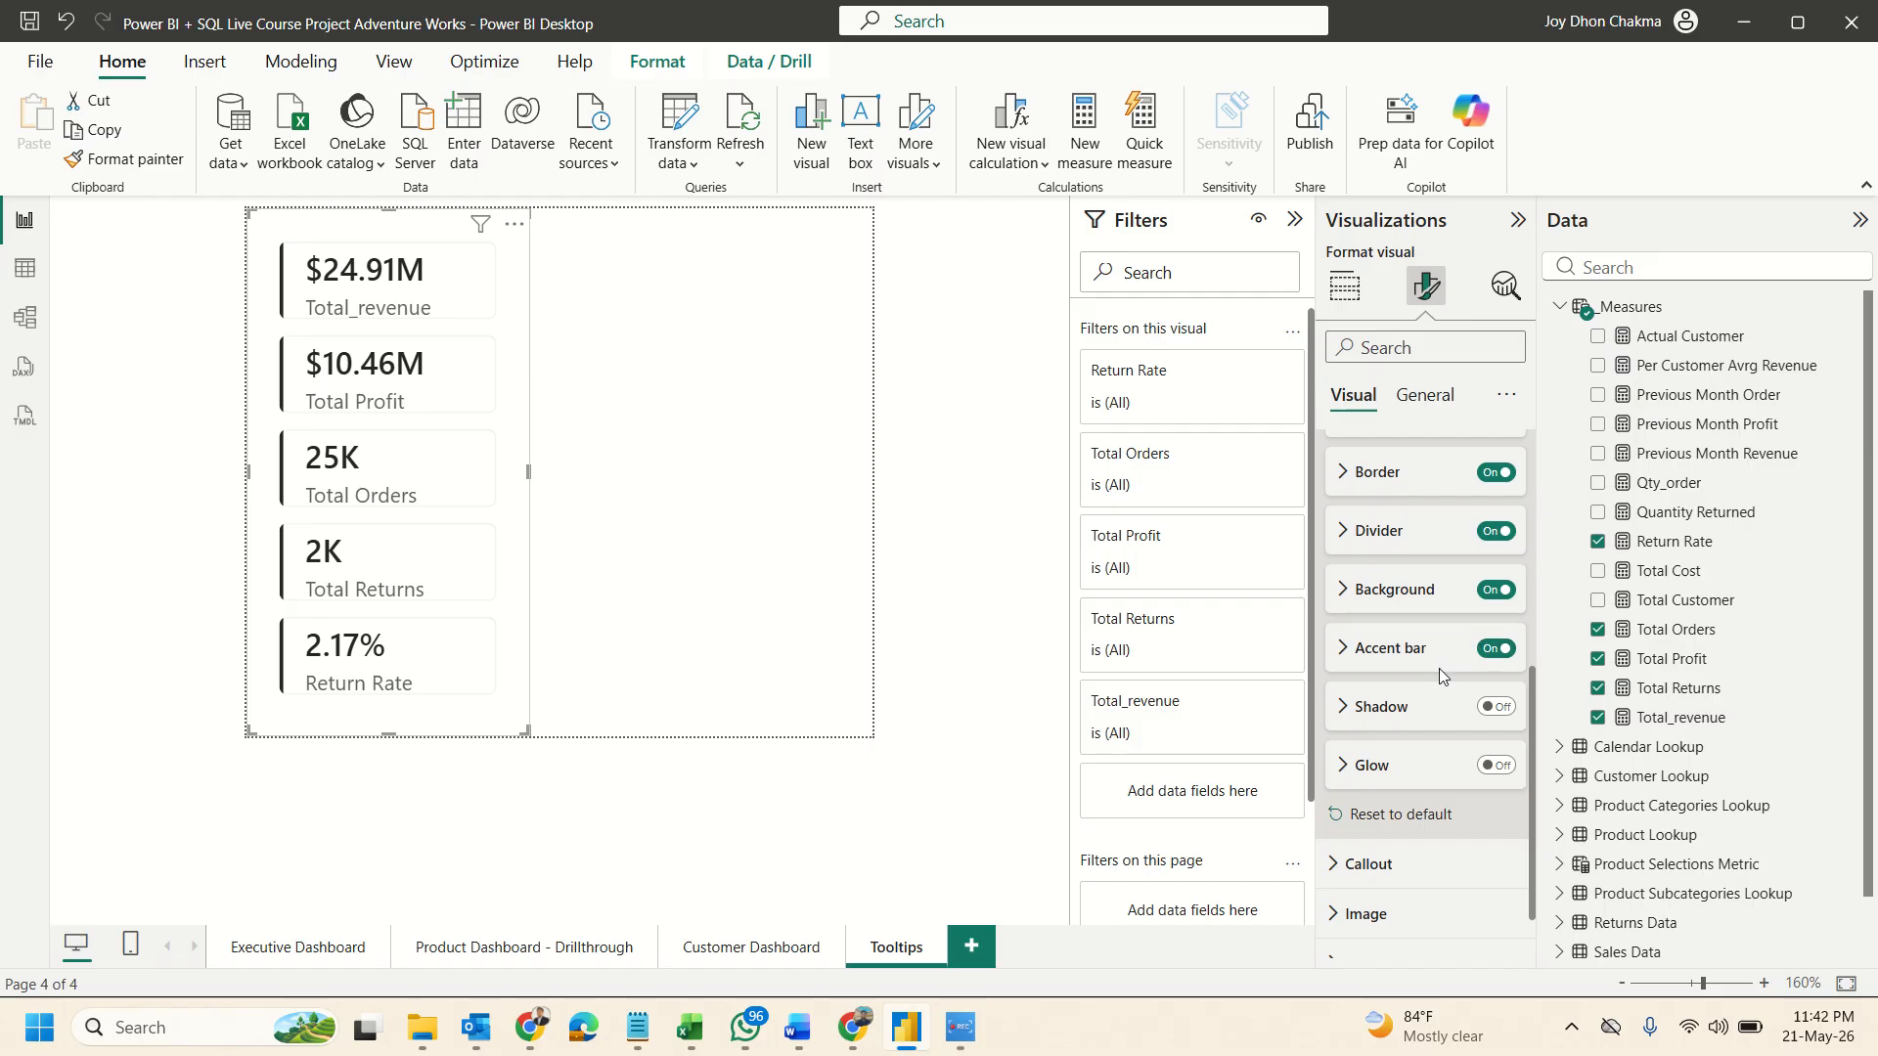
Turn off the background and the border for all cards.
scroll(1440, 667, "up", 3)
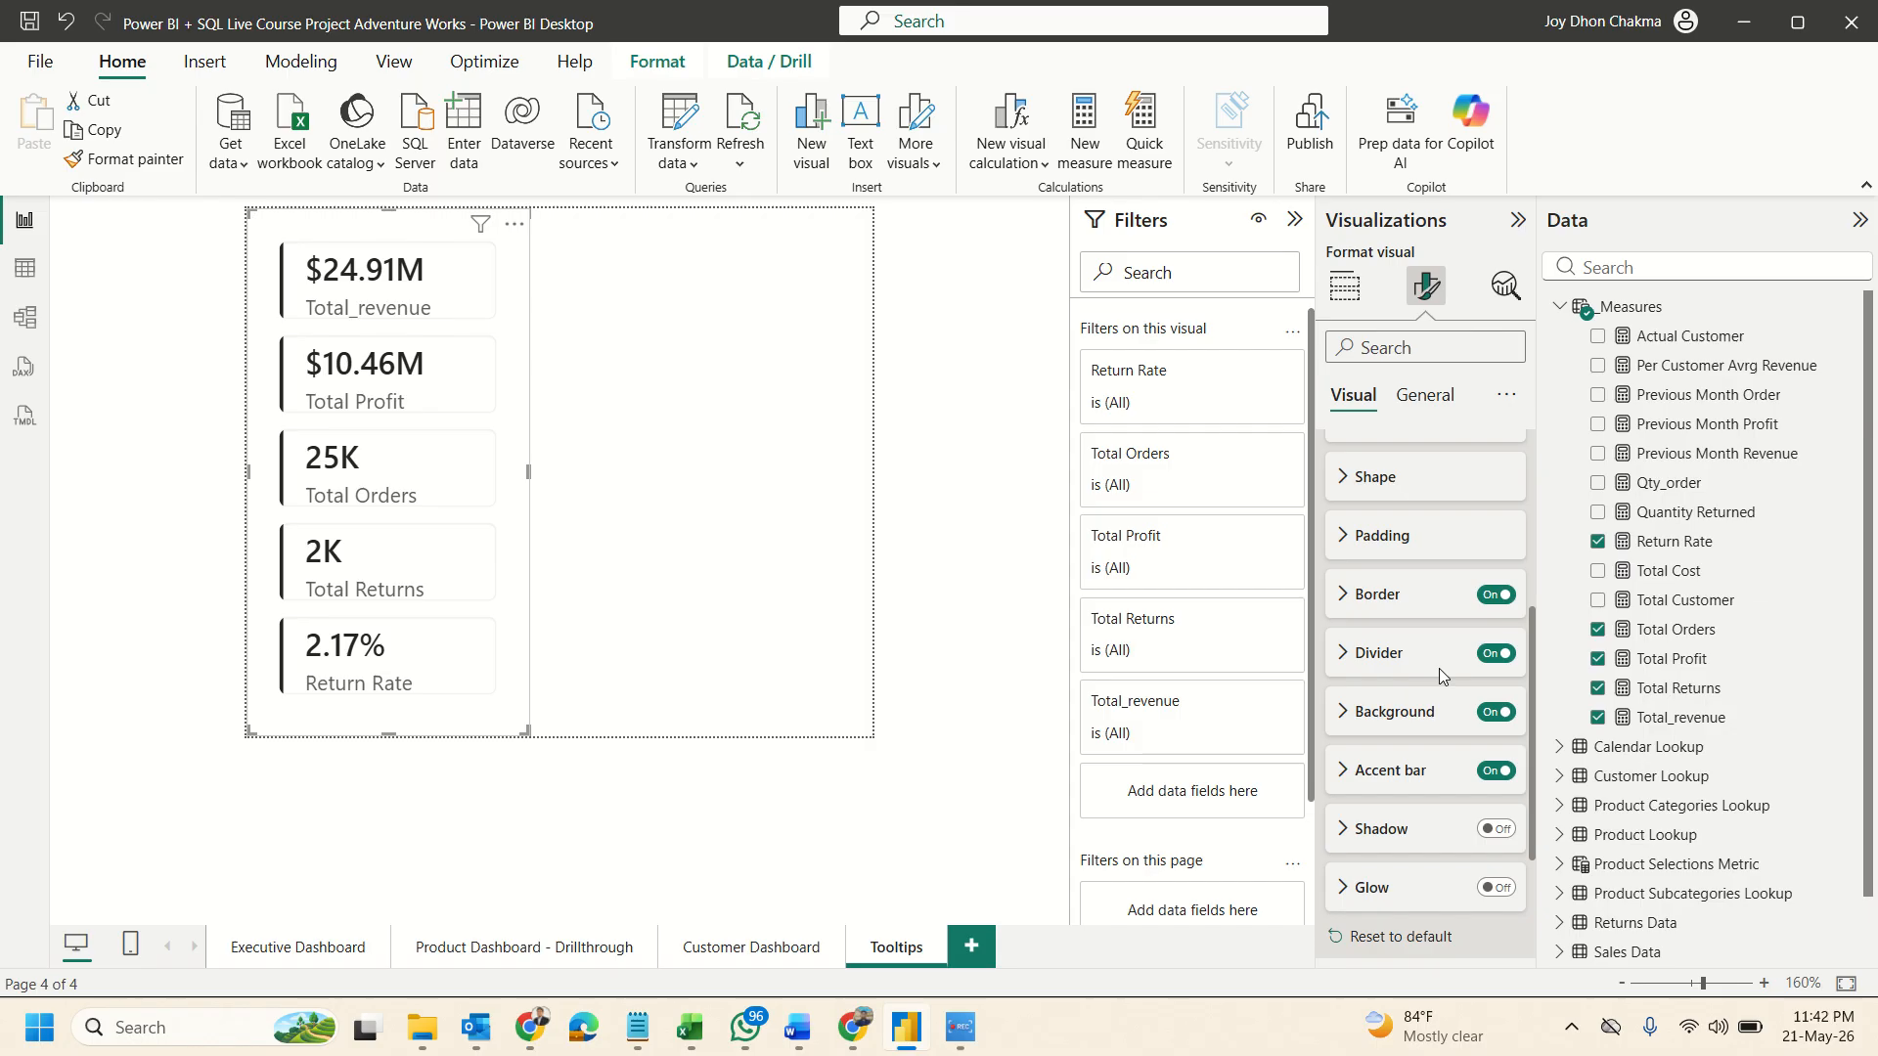
left_click(1495, 712)
left_click(1497, 717)
left_click(1484, 702)
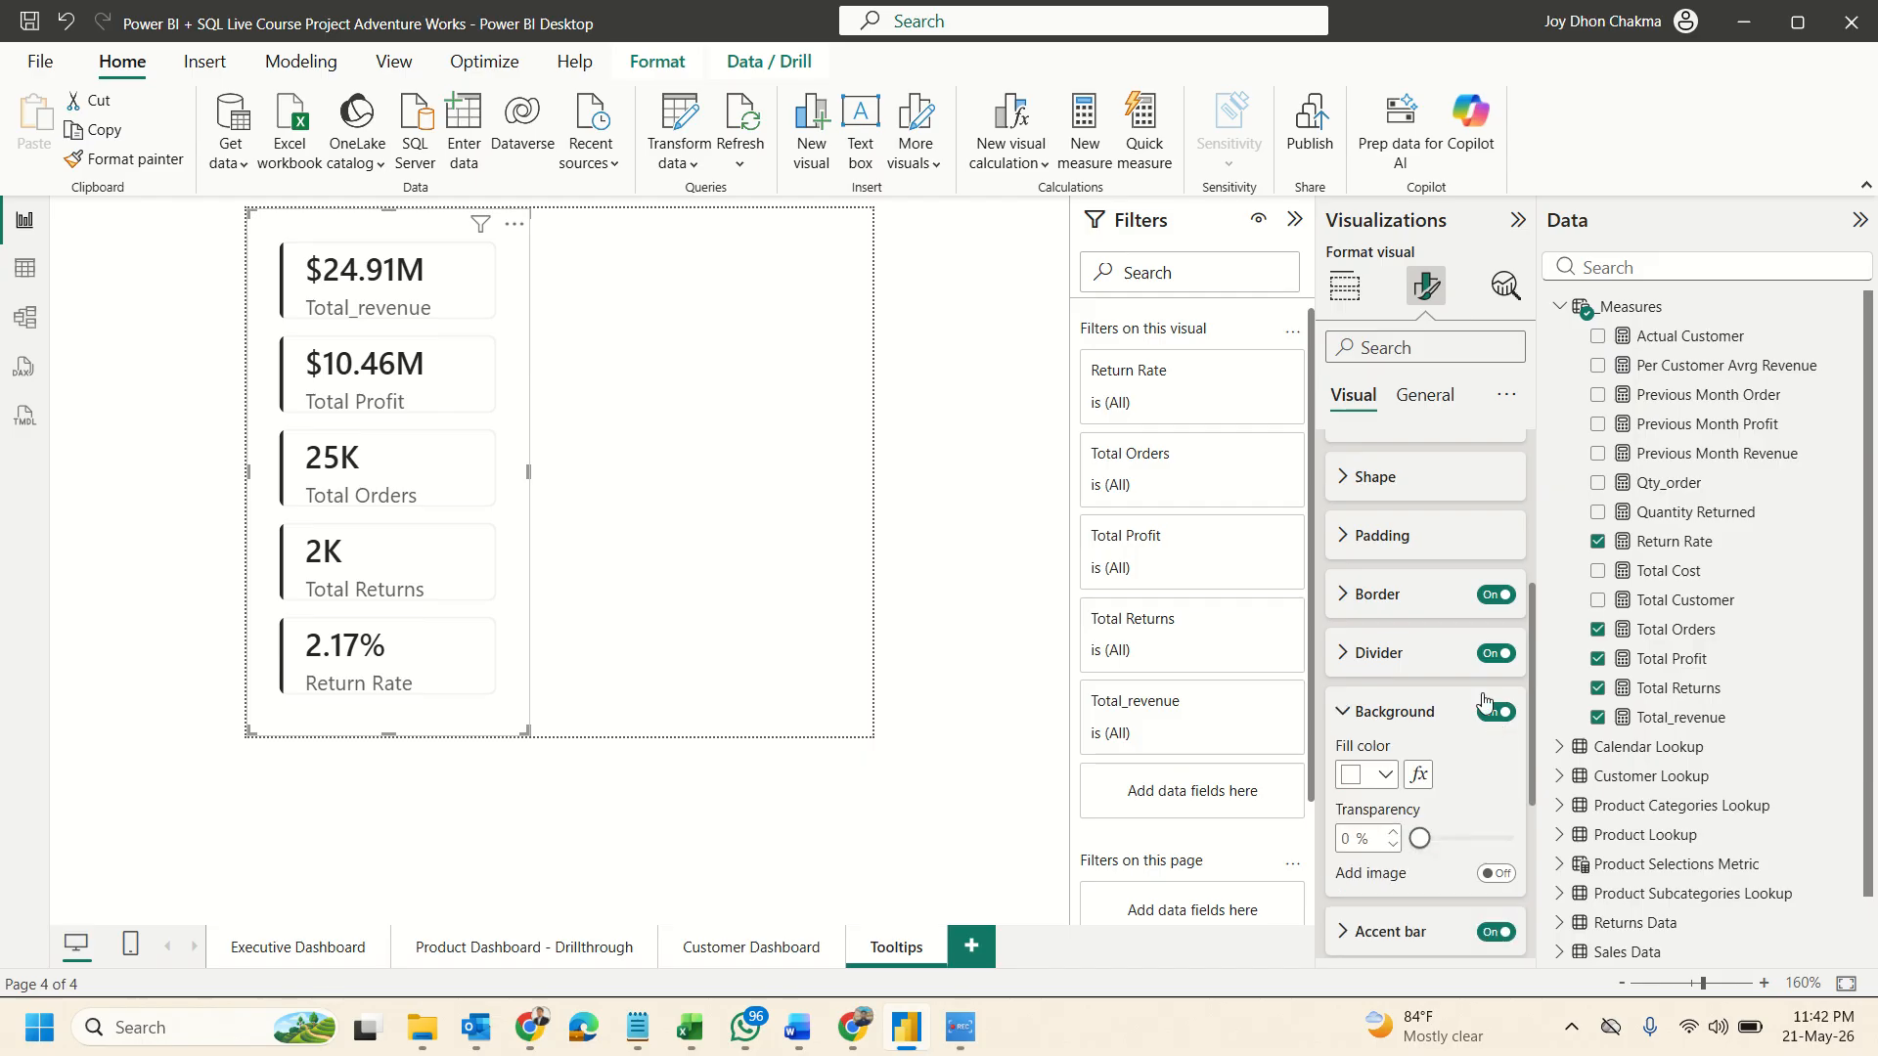
left_click(1491, 712)
left_click(1493, 596)
scroll(1493, 596, "down", 1)
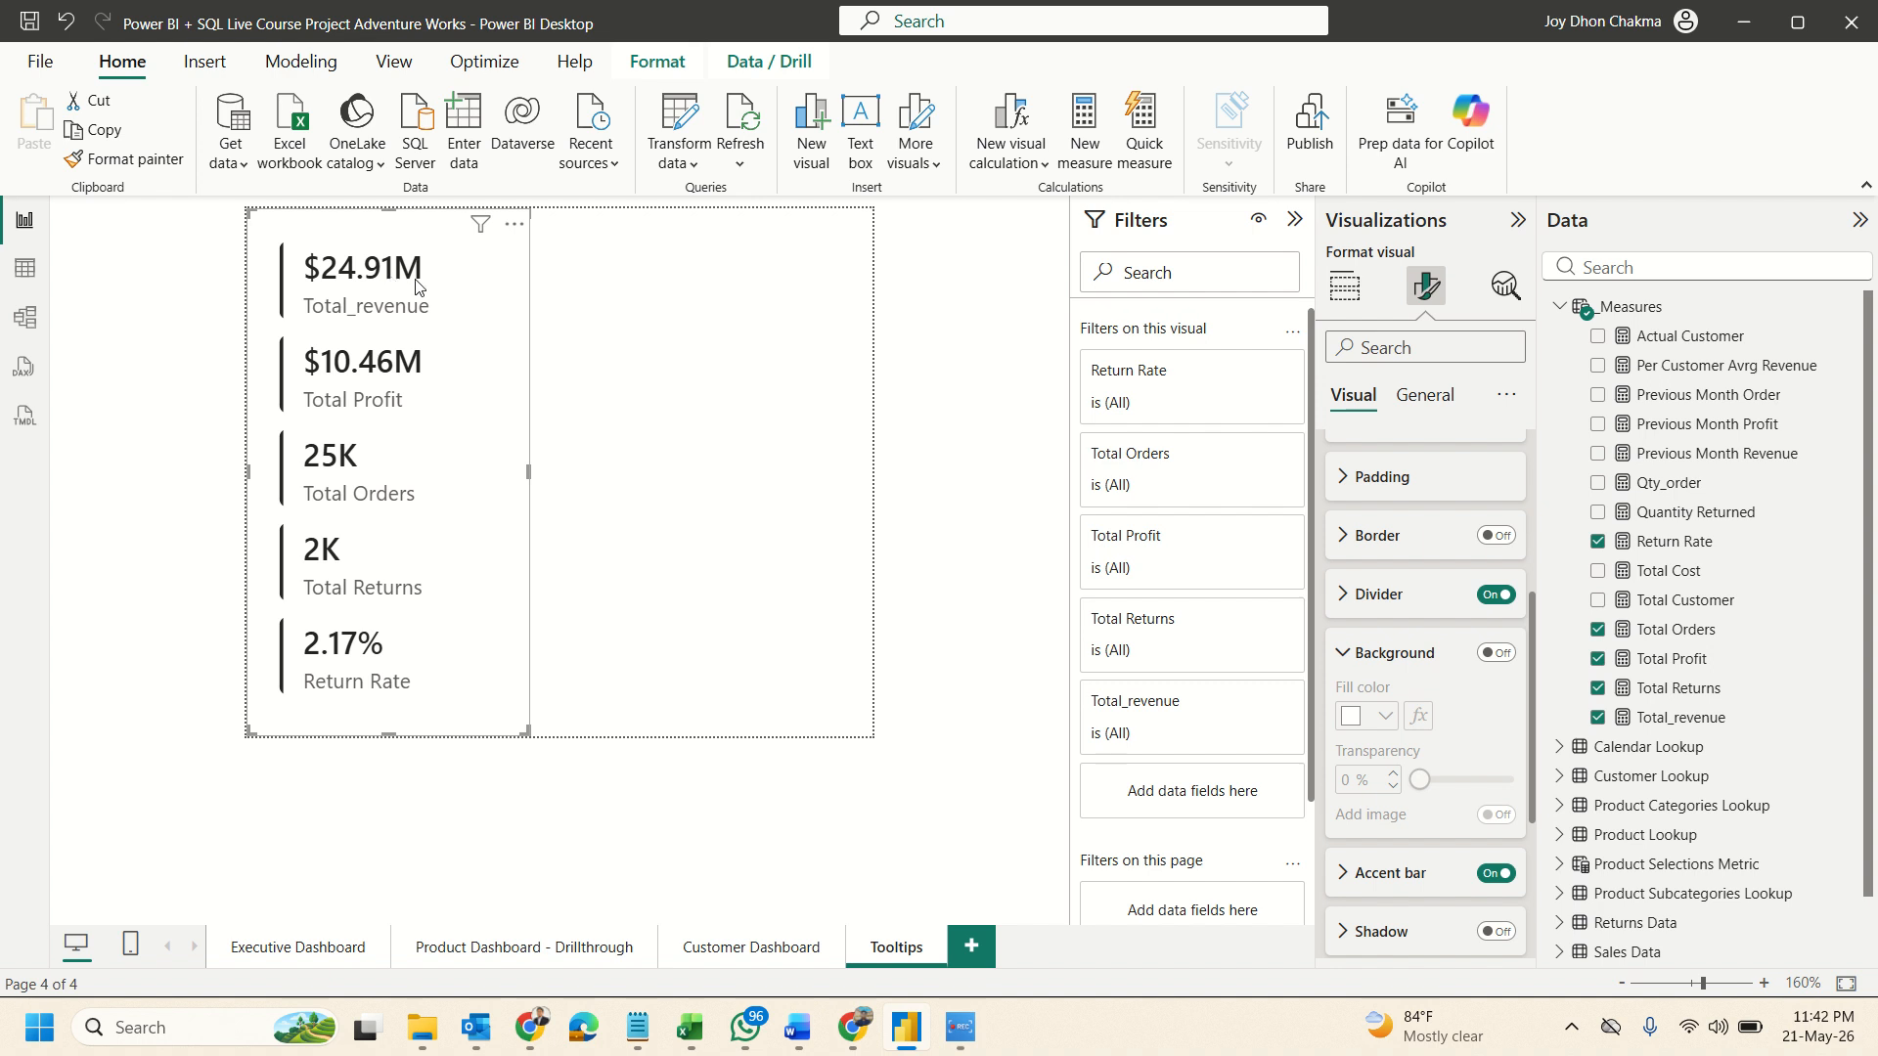
Try the Horizontal and Grid arrangements in the multi-card layout, and return the arrangement to Vertical.
scroll(1384, 642, "up", 5)
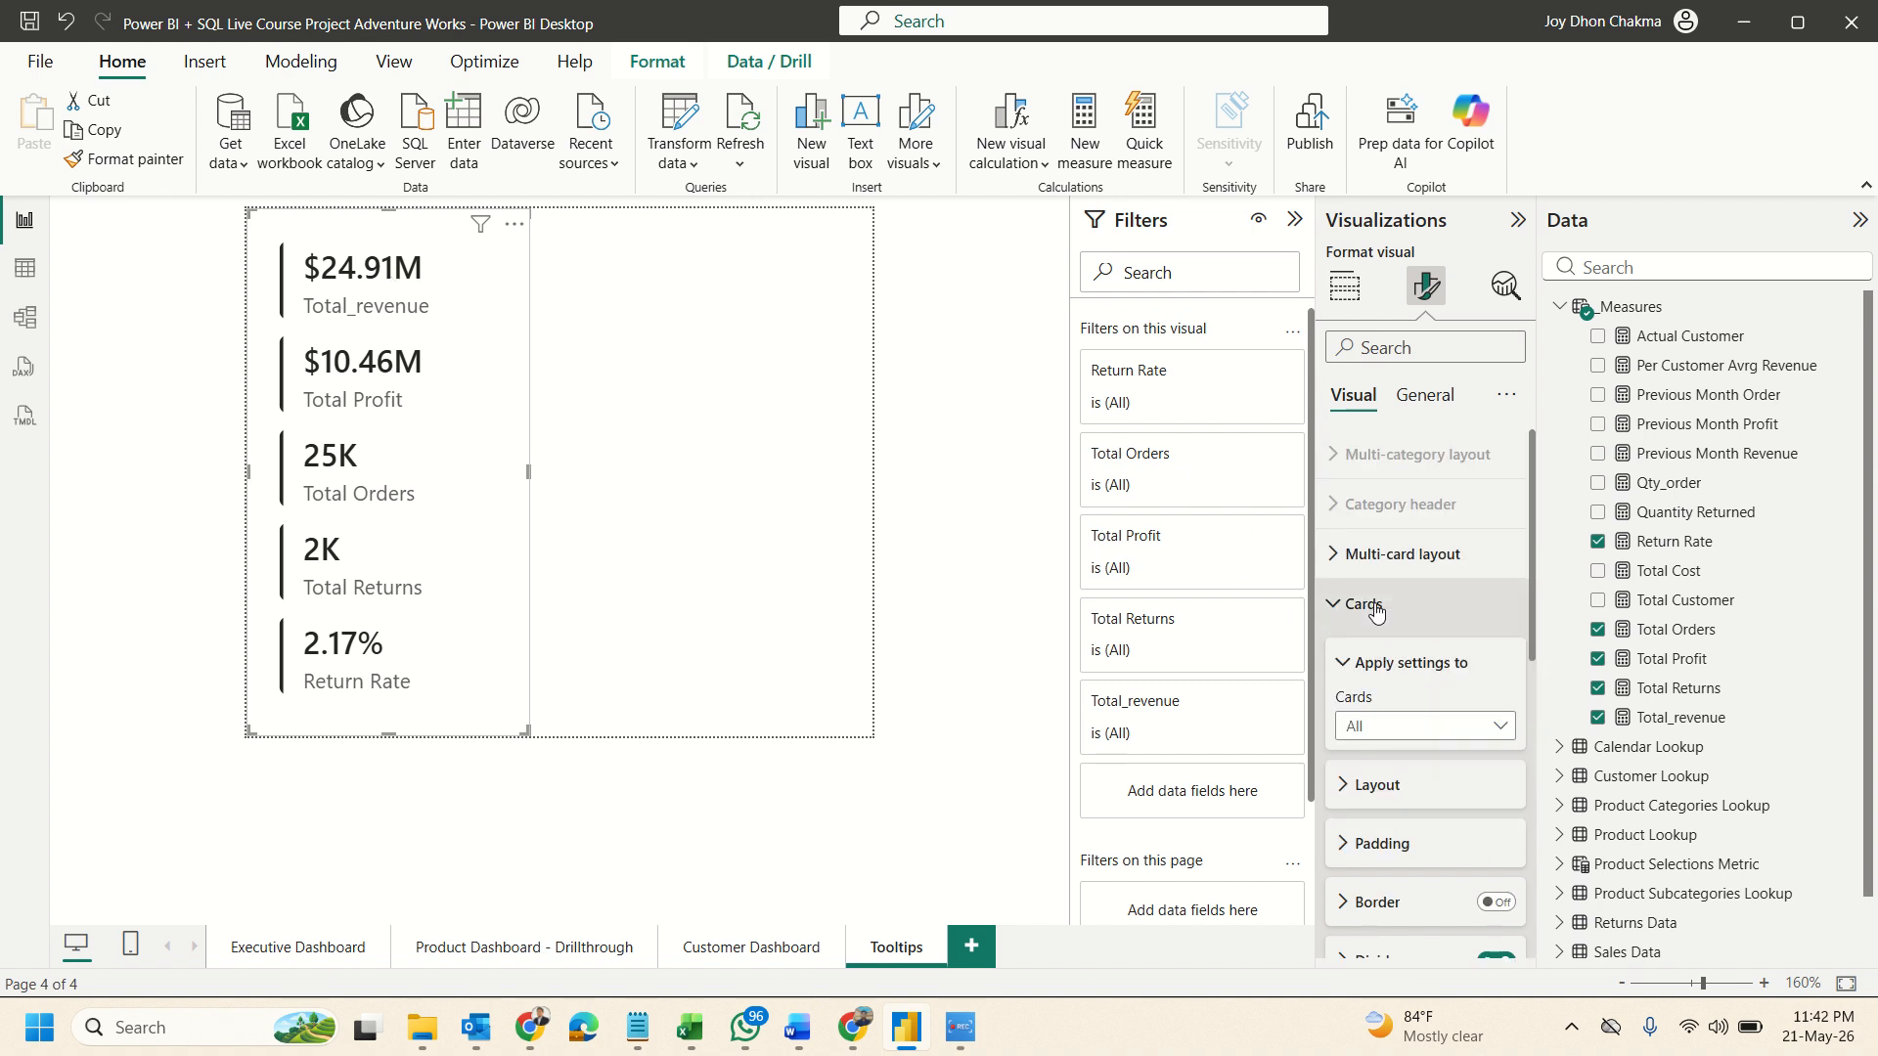
left_click(1369, 556)
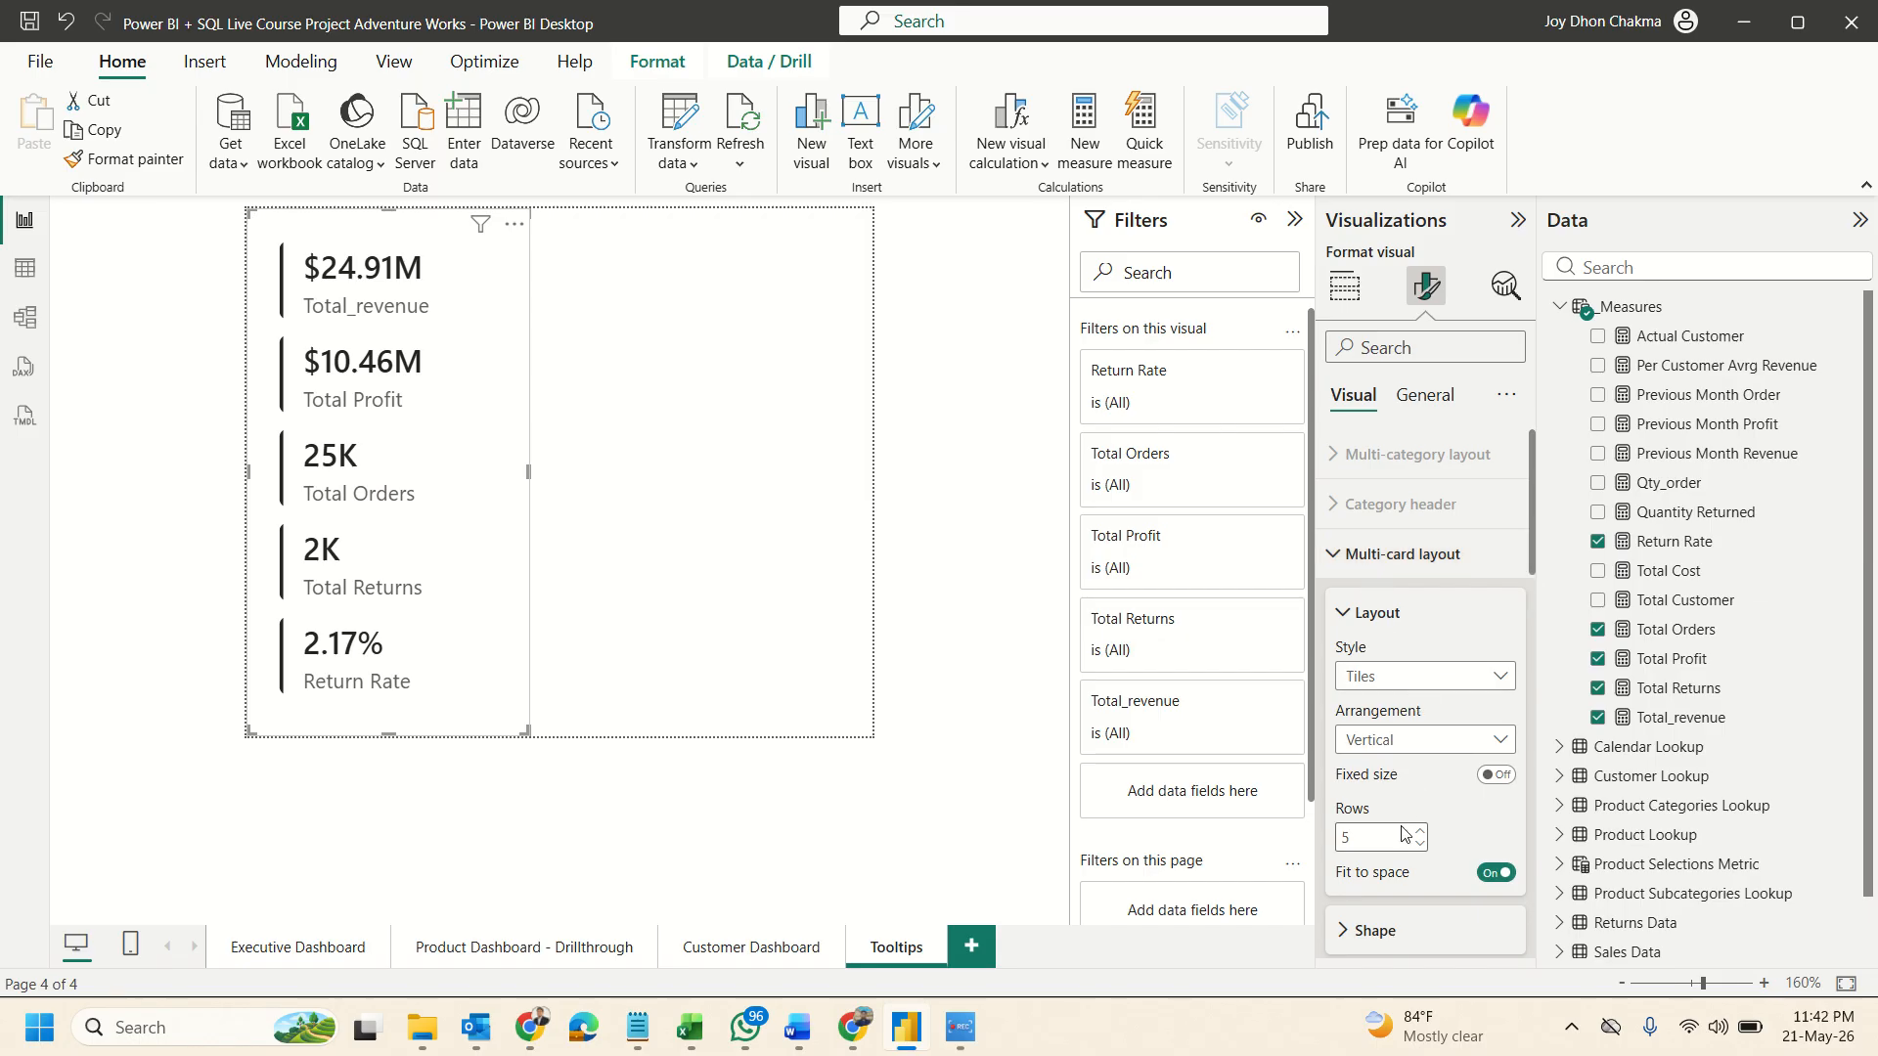
left_click(1431, 743)
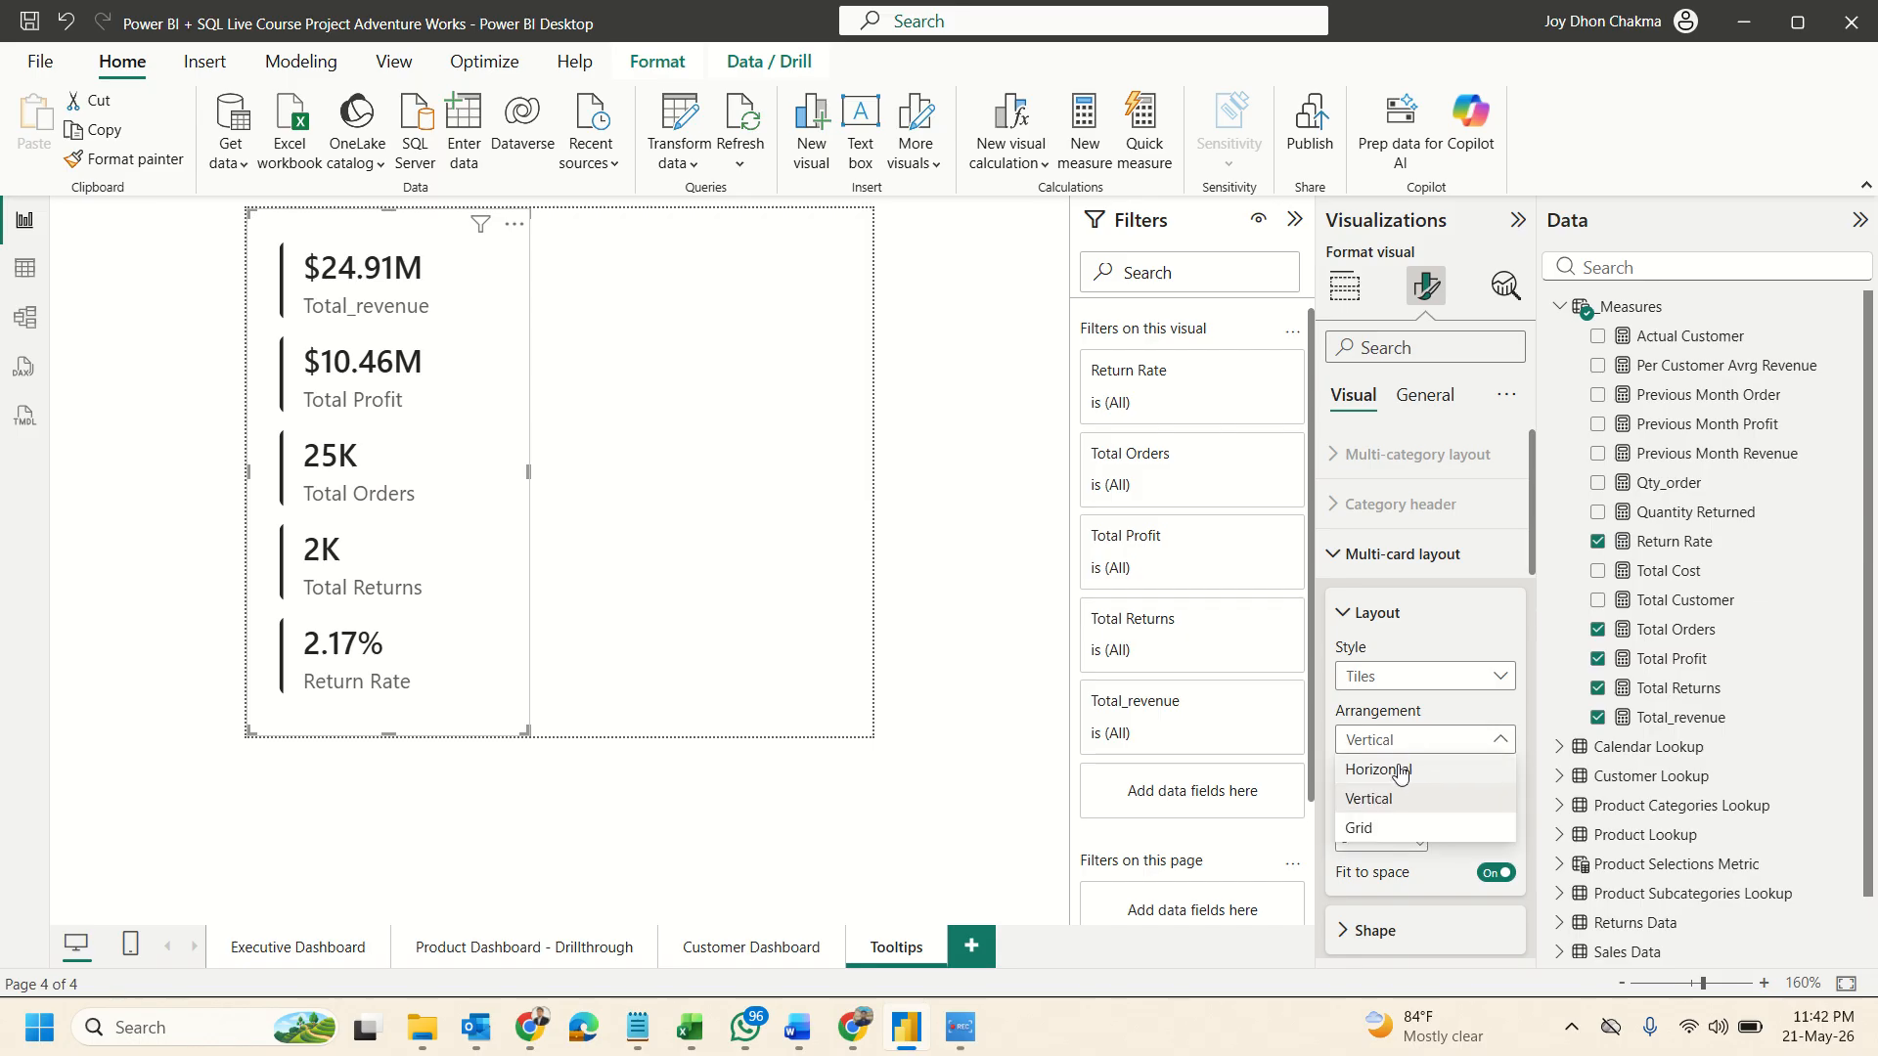
left_click(1402, 772)
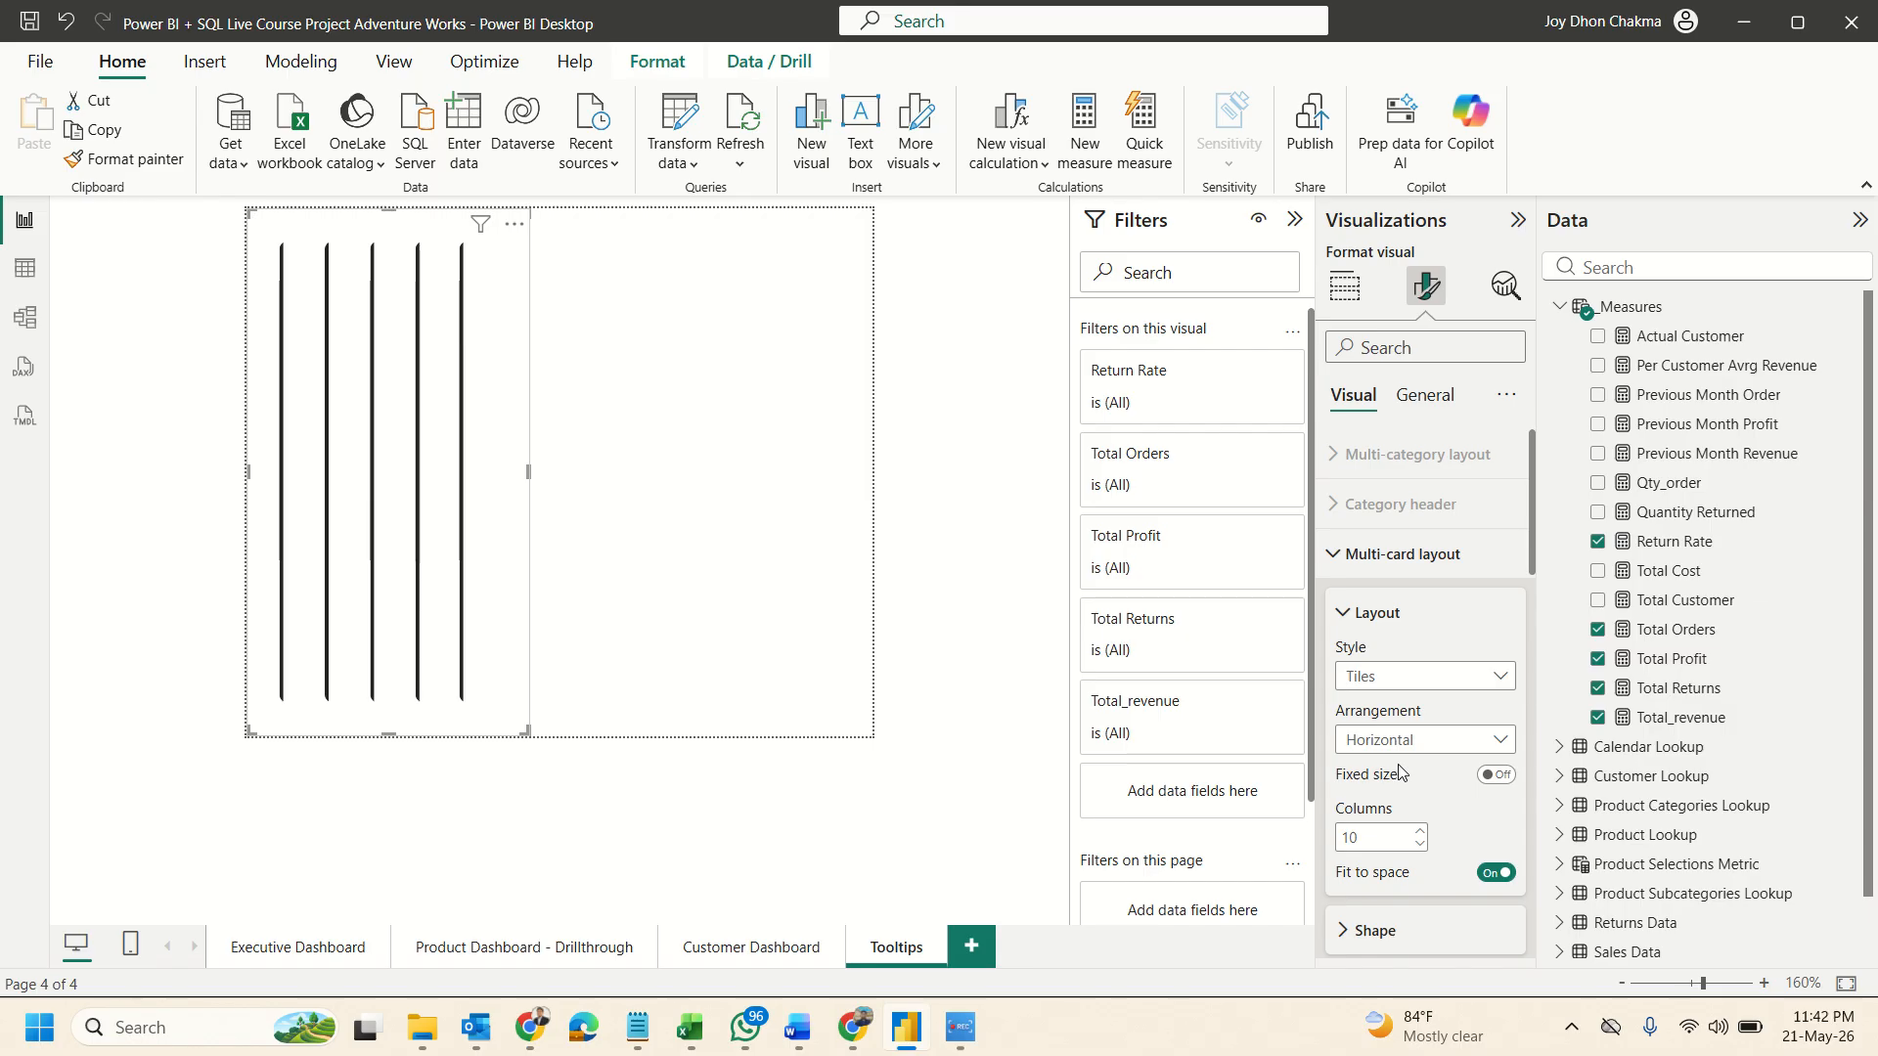
left_click(1414, 747)
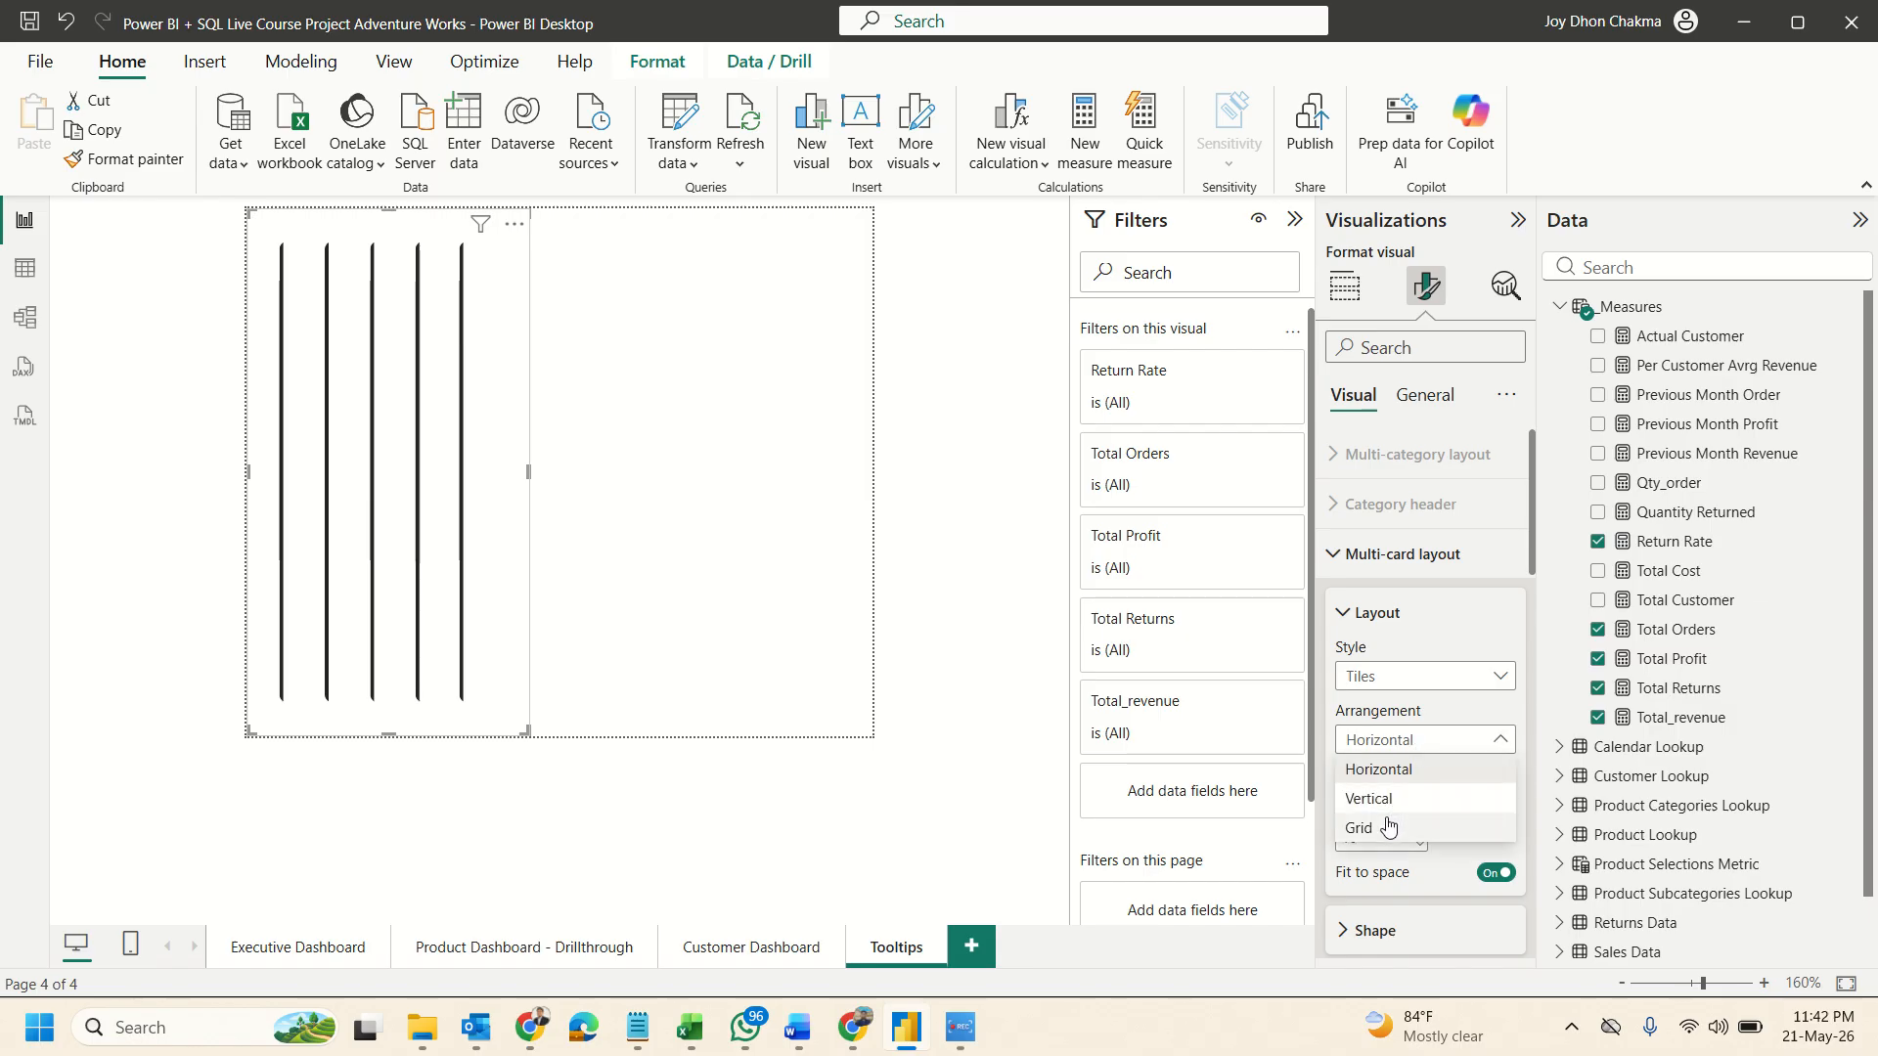
left_click(1388, 828)
left_click(1390, 751)
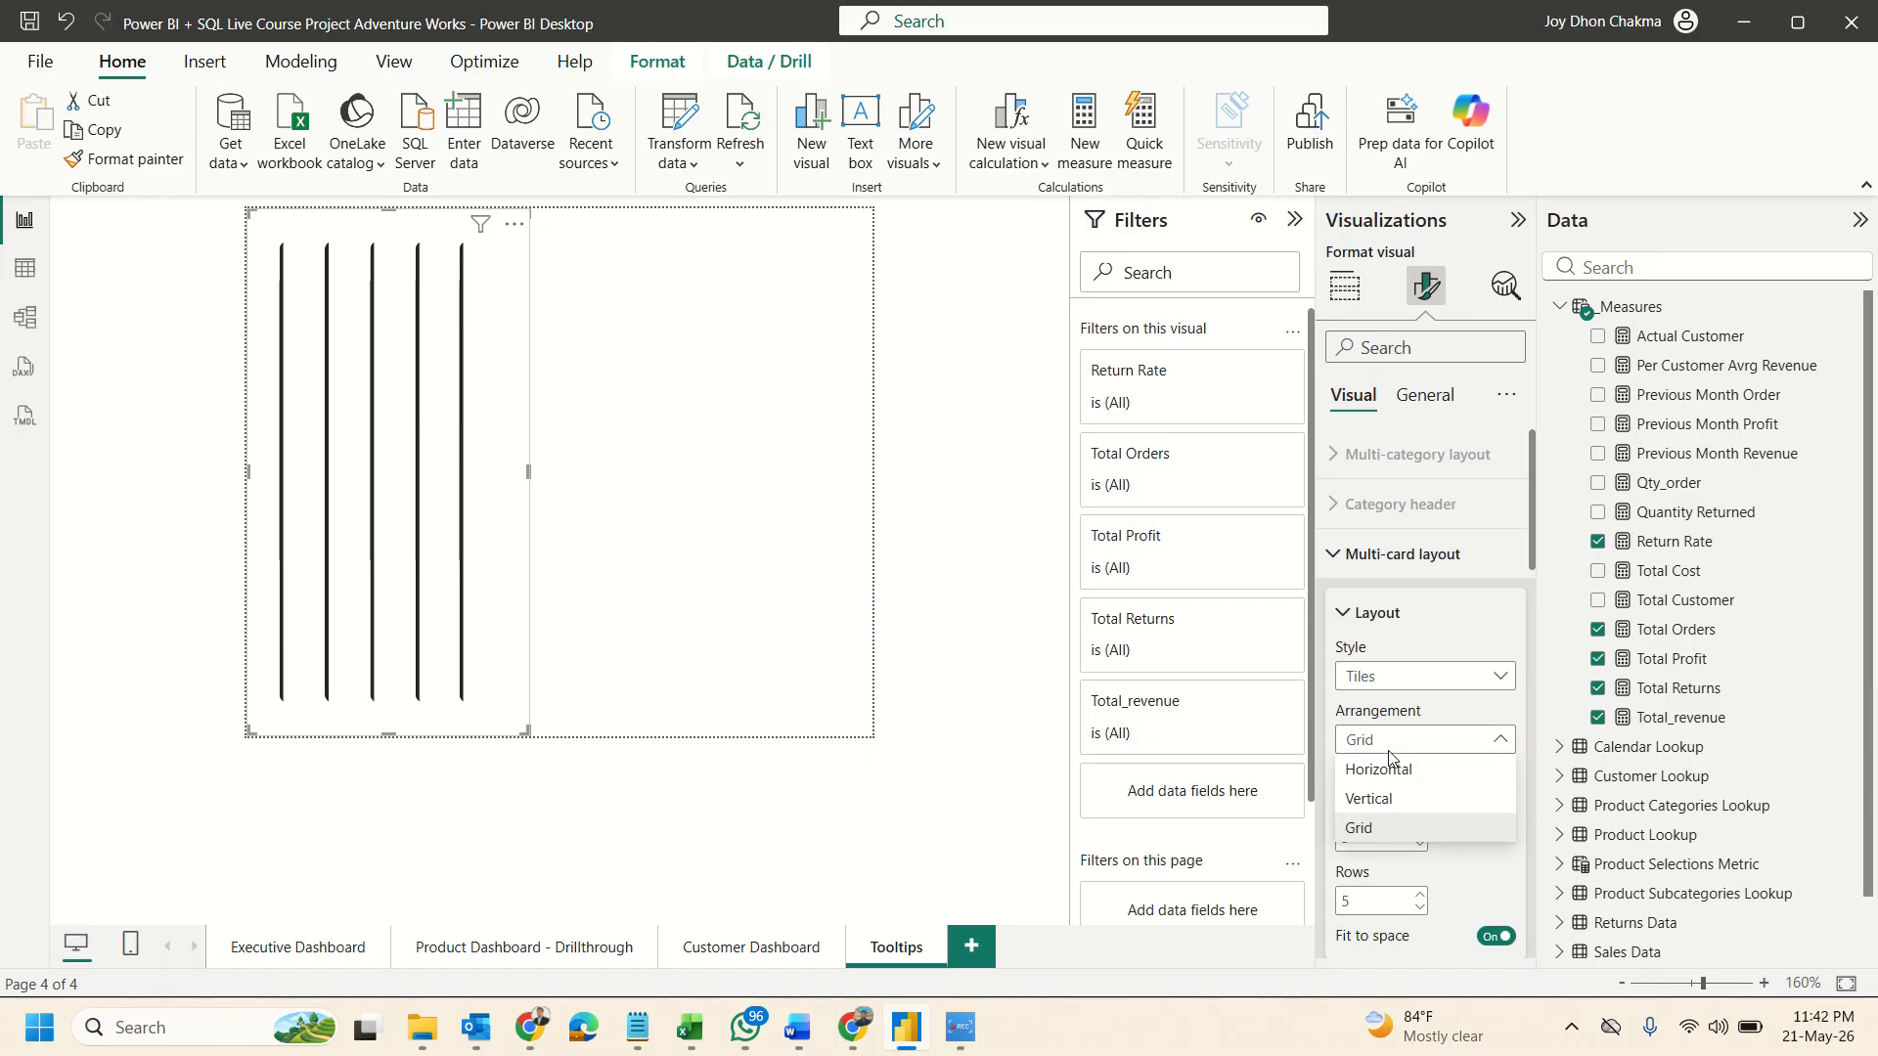
left_click(1386, 798)
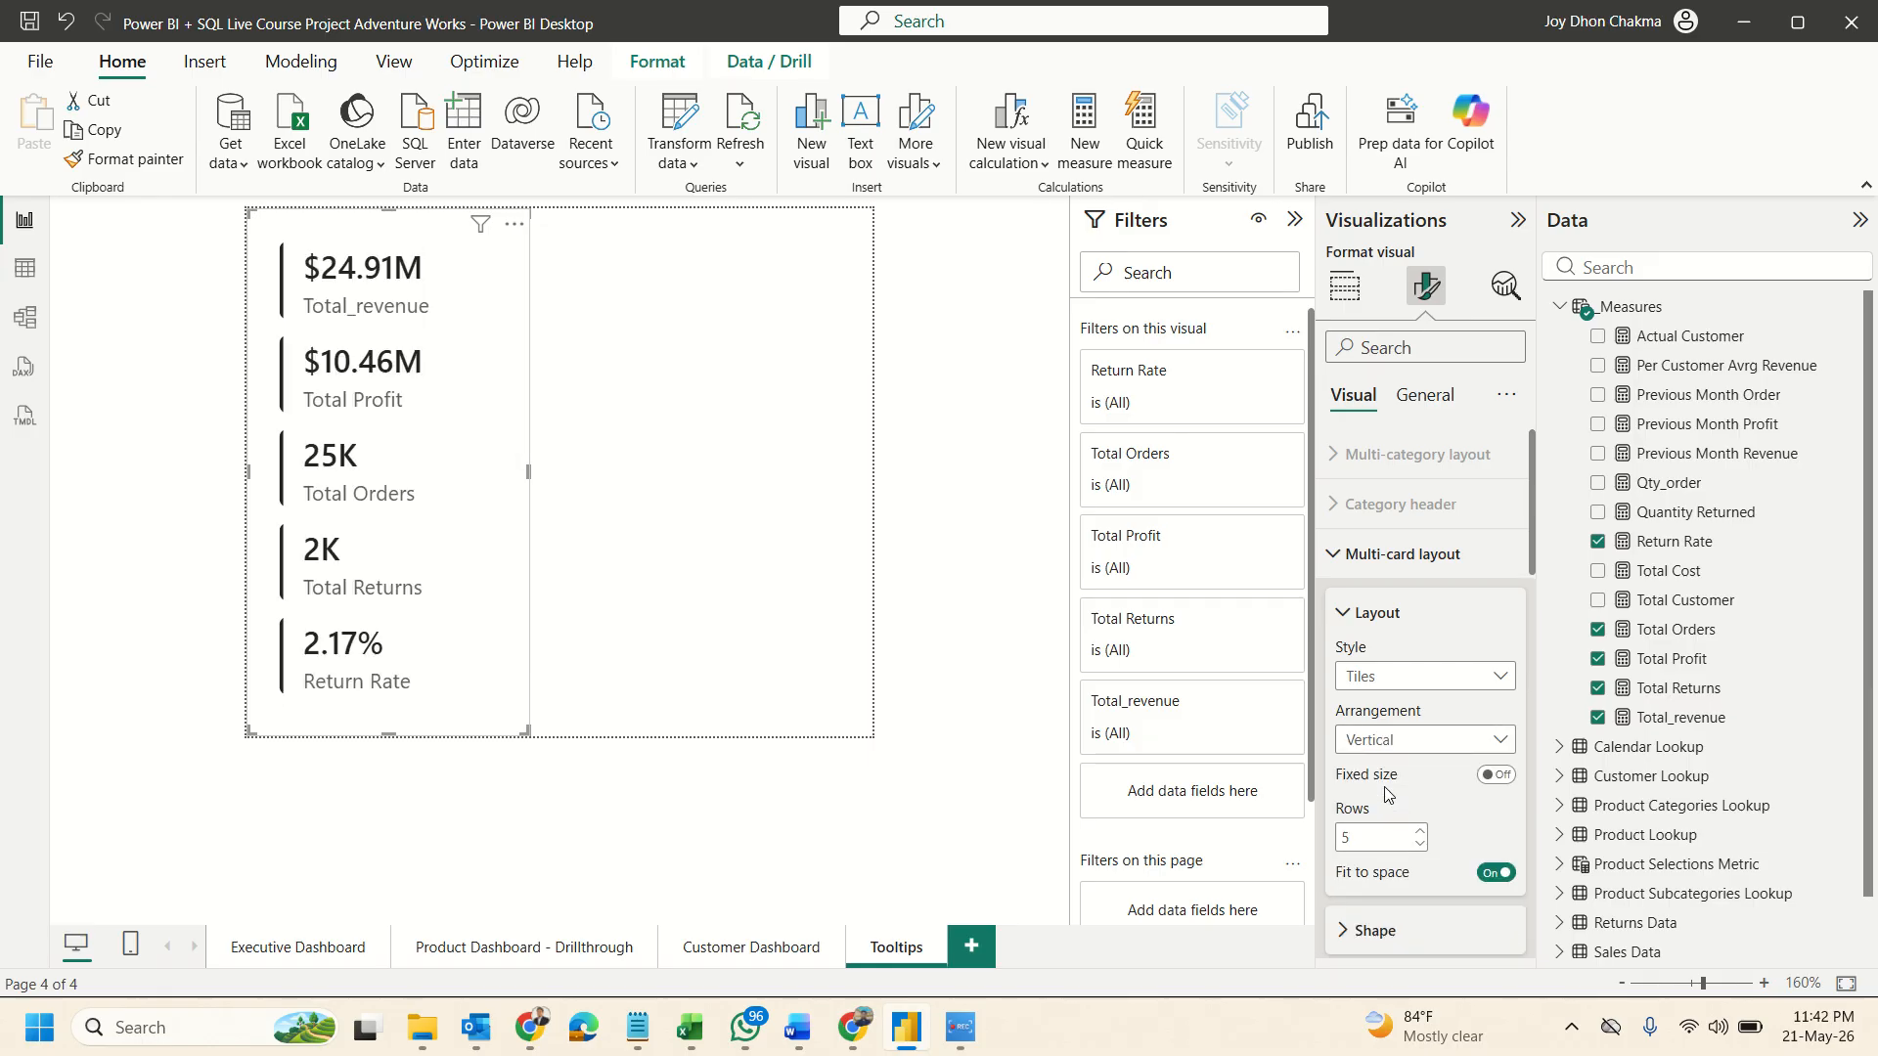
Examine the accent bar settings for all cards, including the available position options.
scroll(1437, 773, "down", 10)
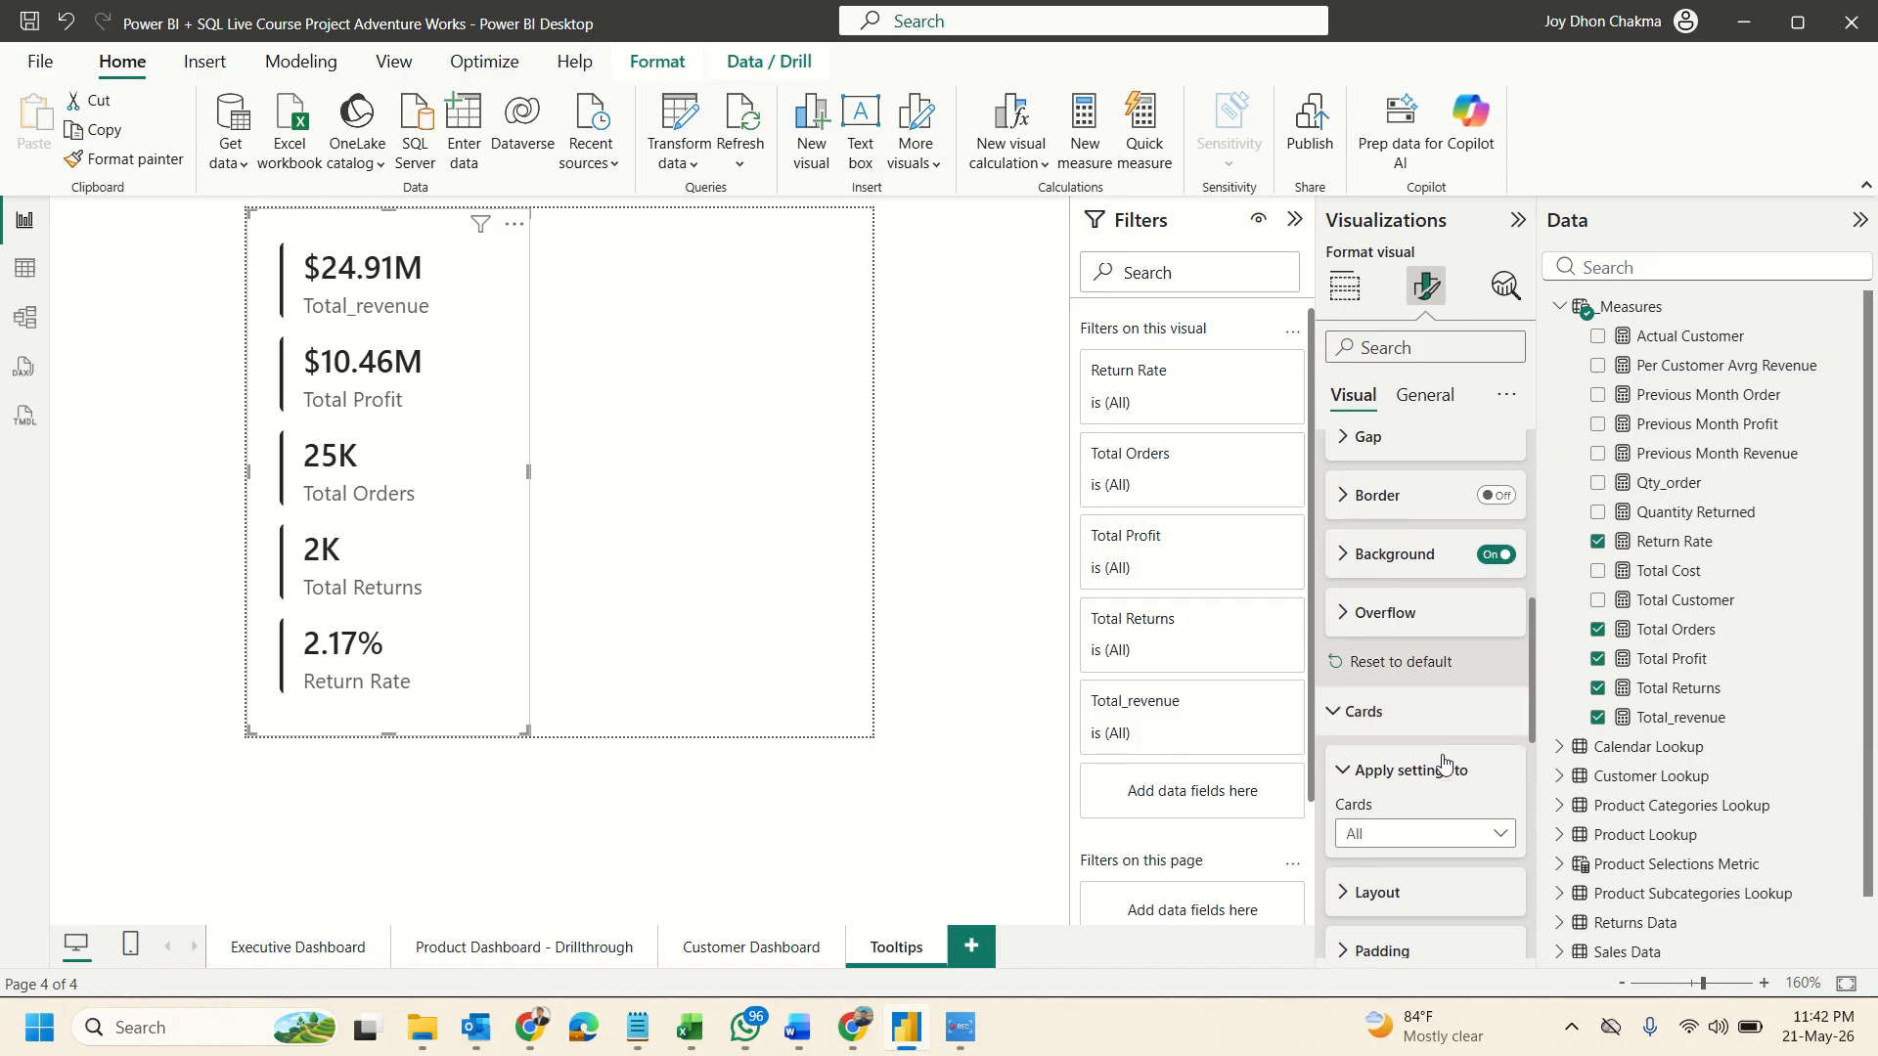
scroll(1452, 772, "down", 5)
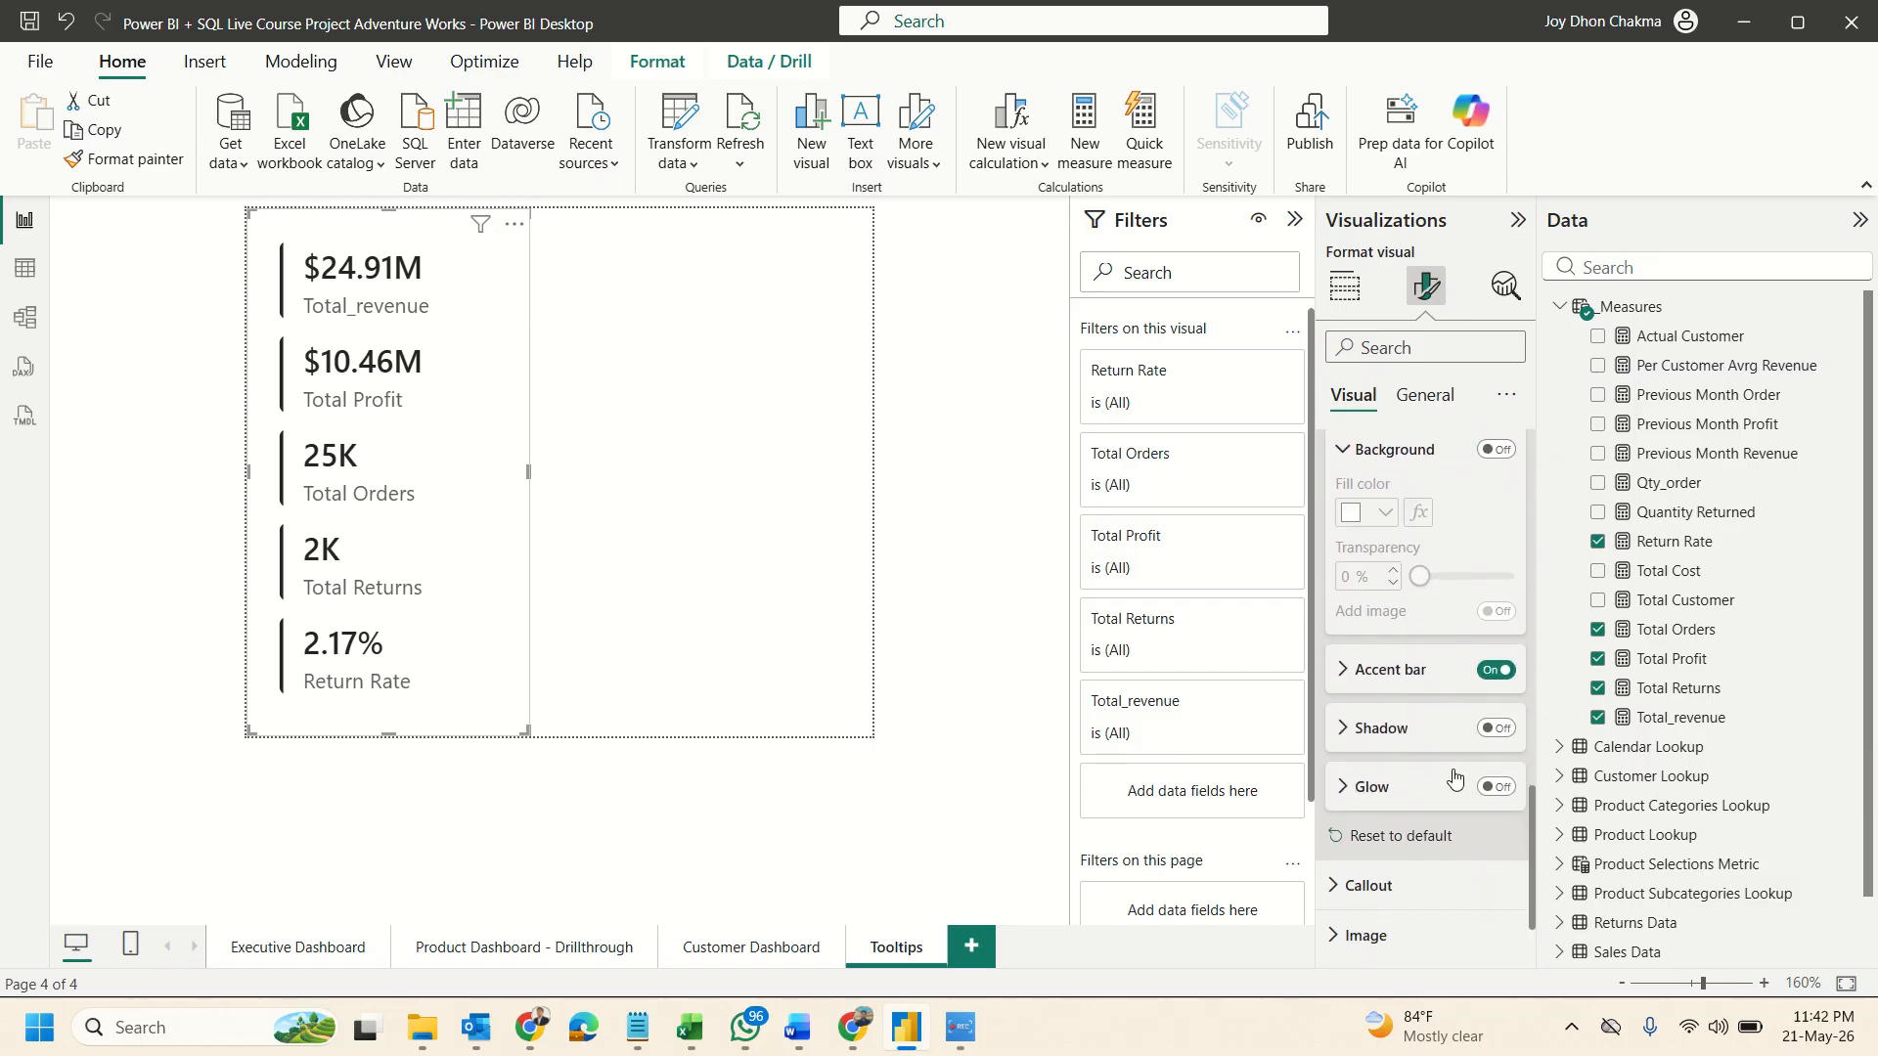
left_click(1370, 577)
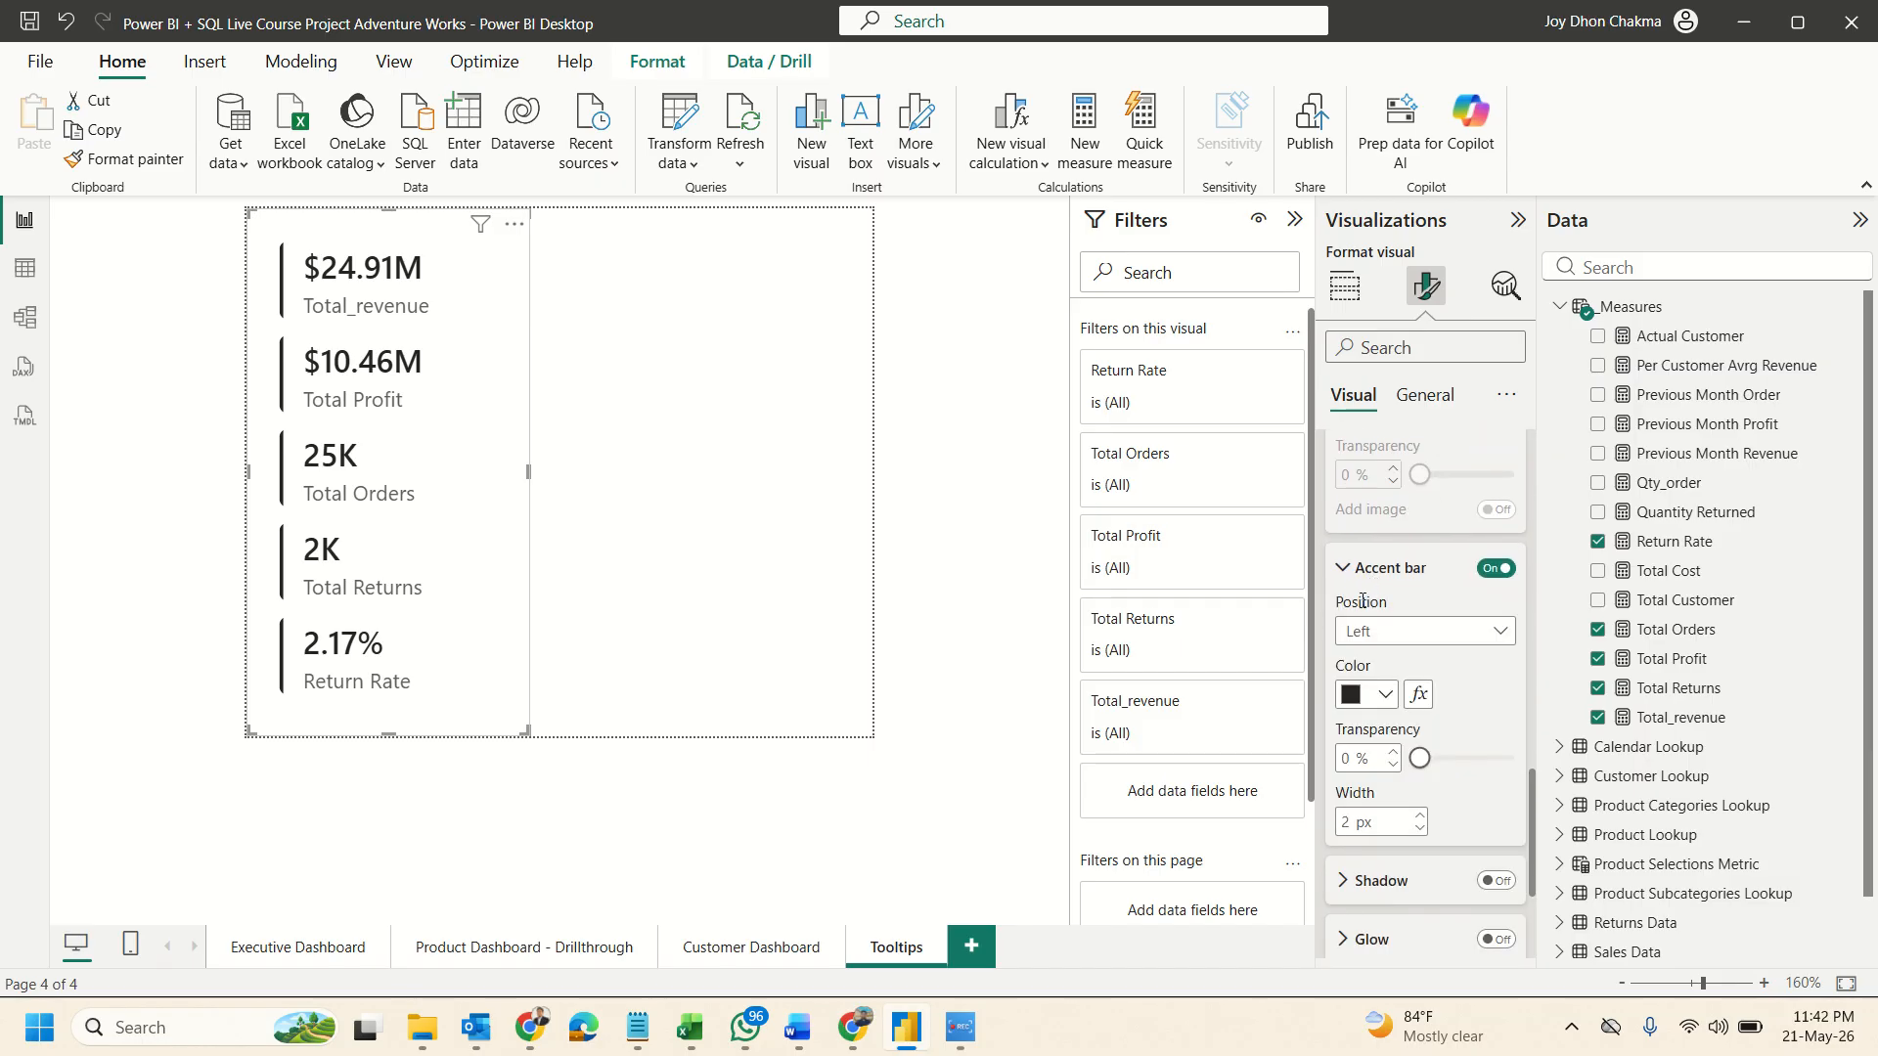
left_click(1427, 636)
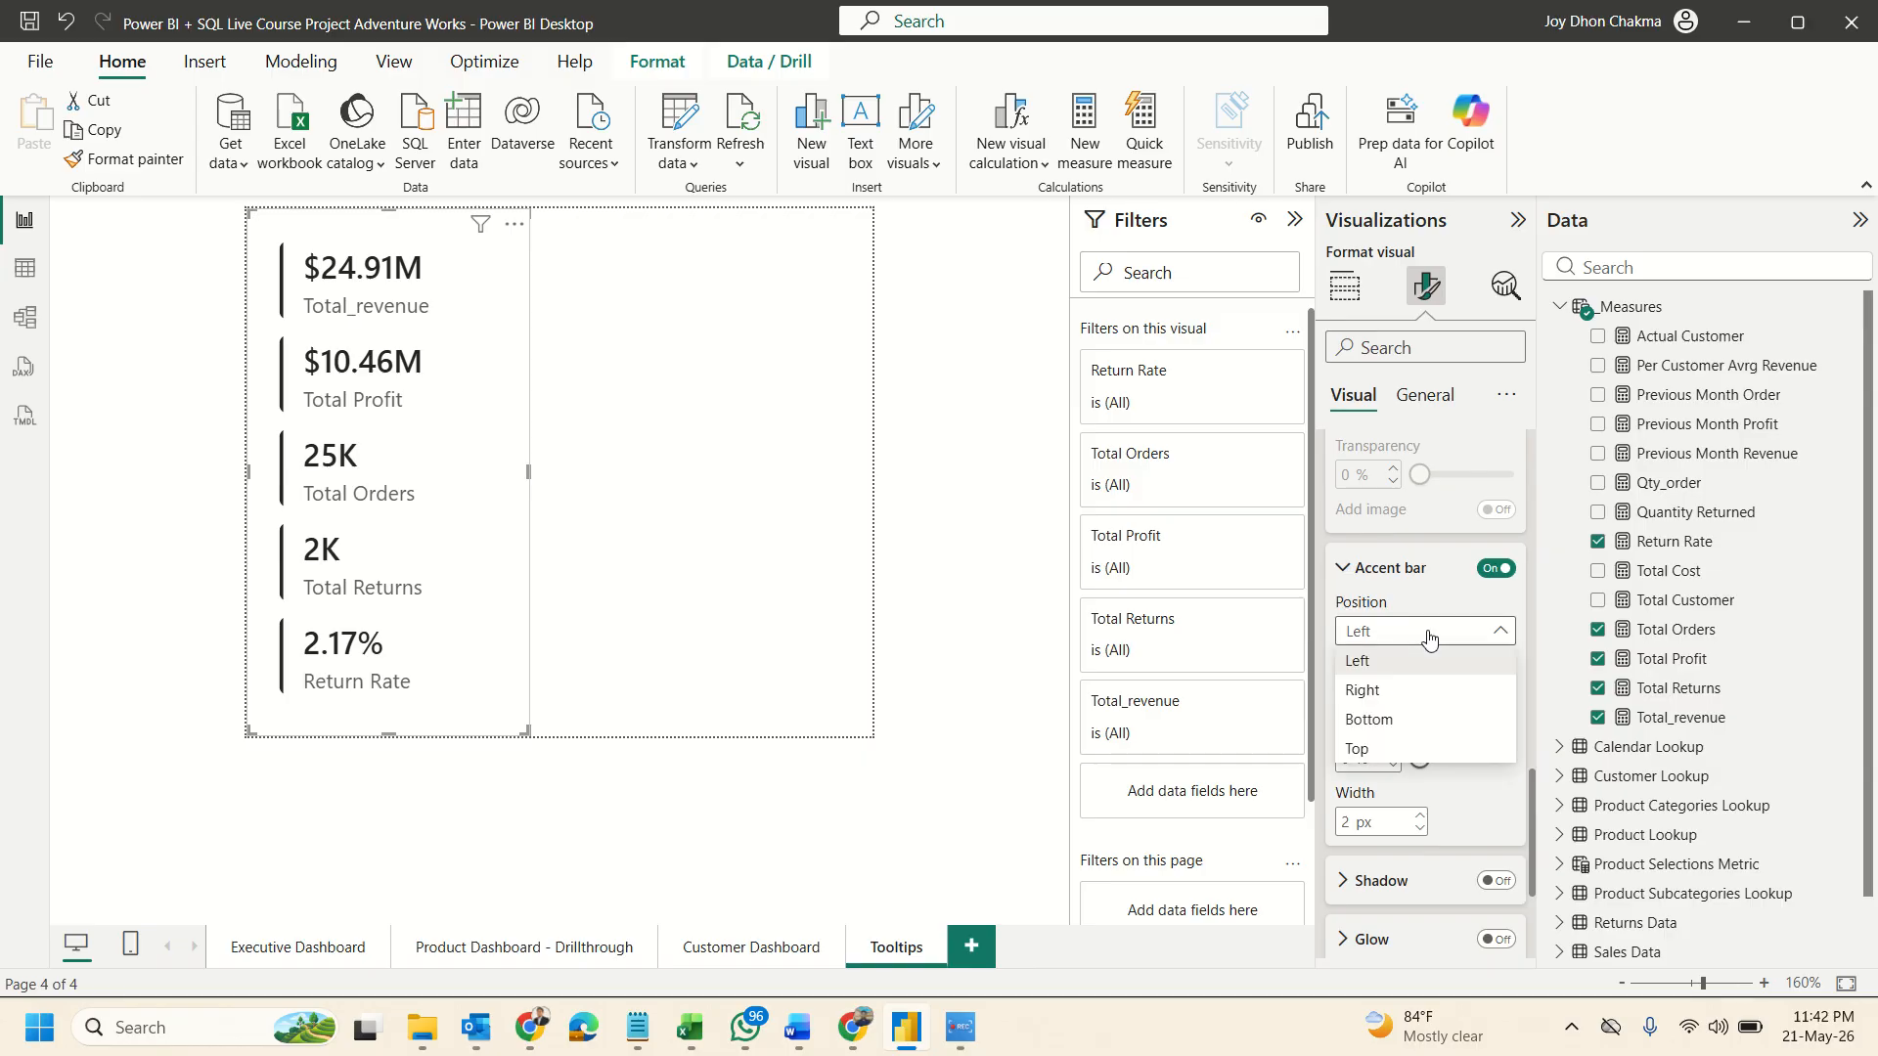
left_click(1429, 638)
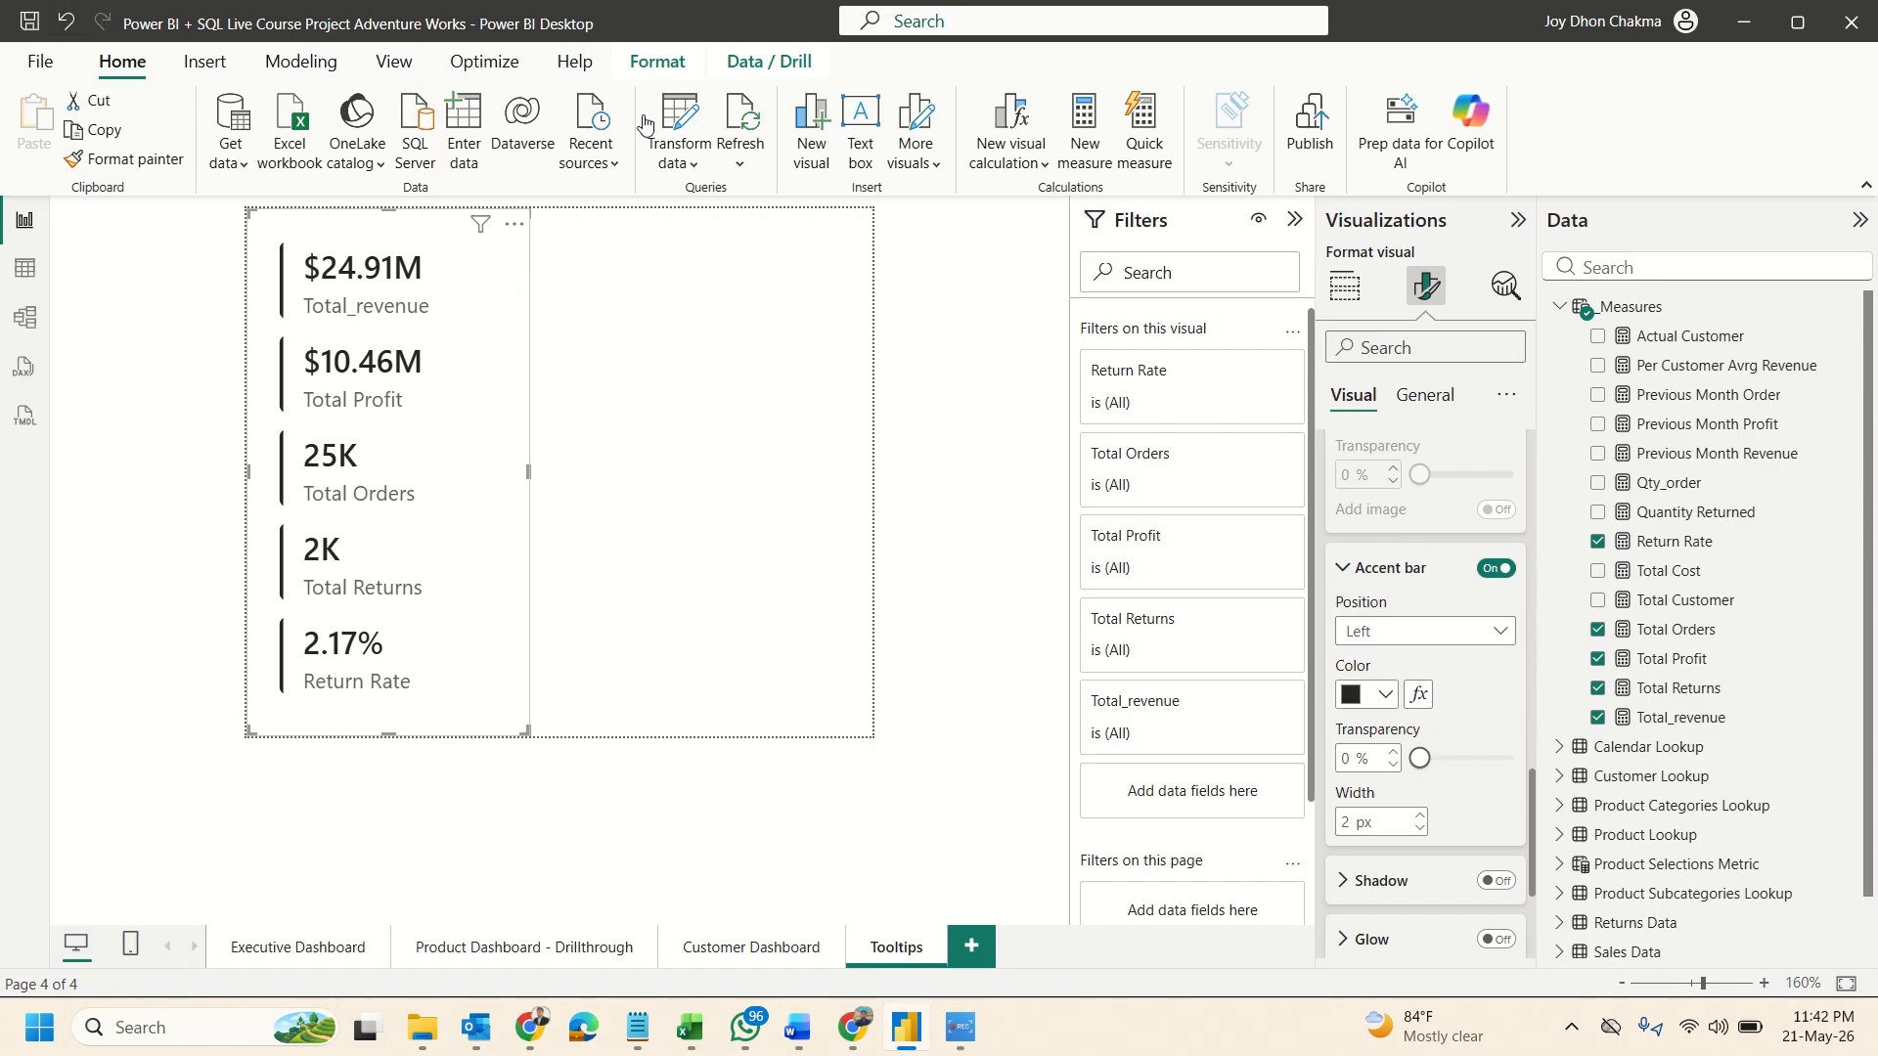
scroll(1467, 744, "down", 5)
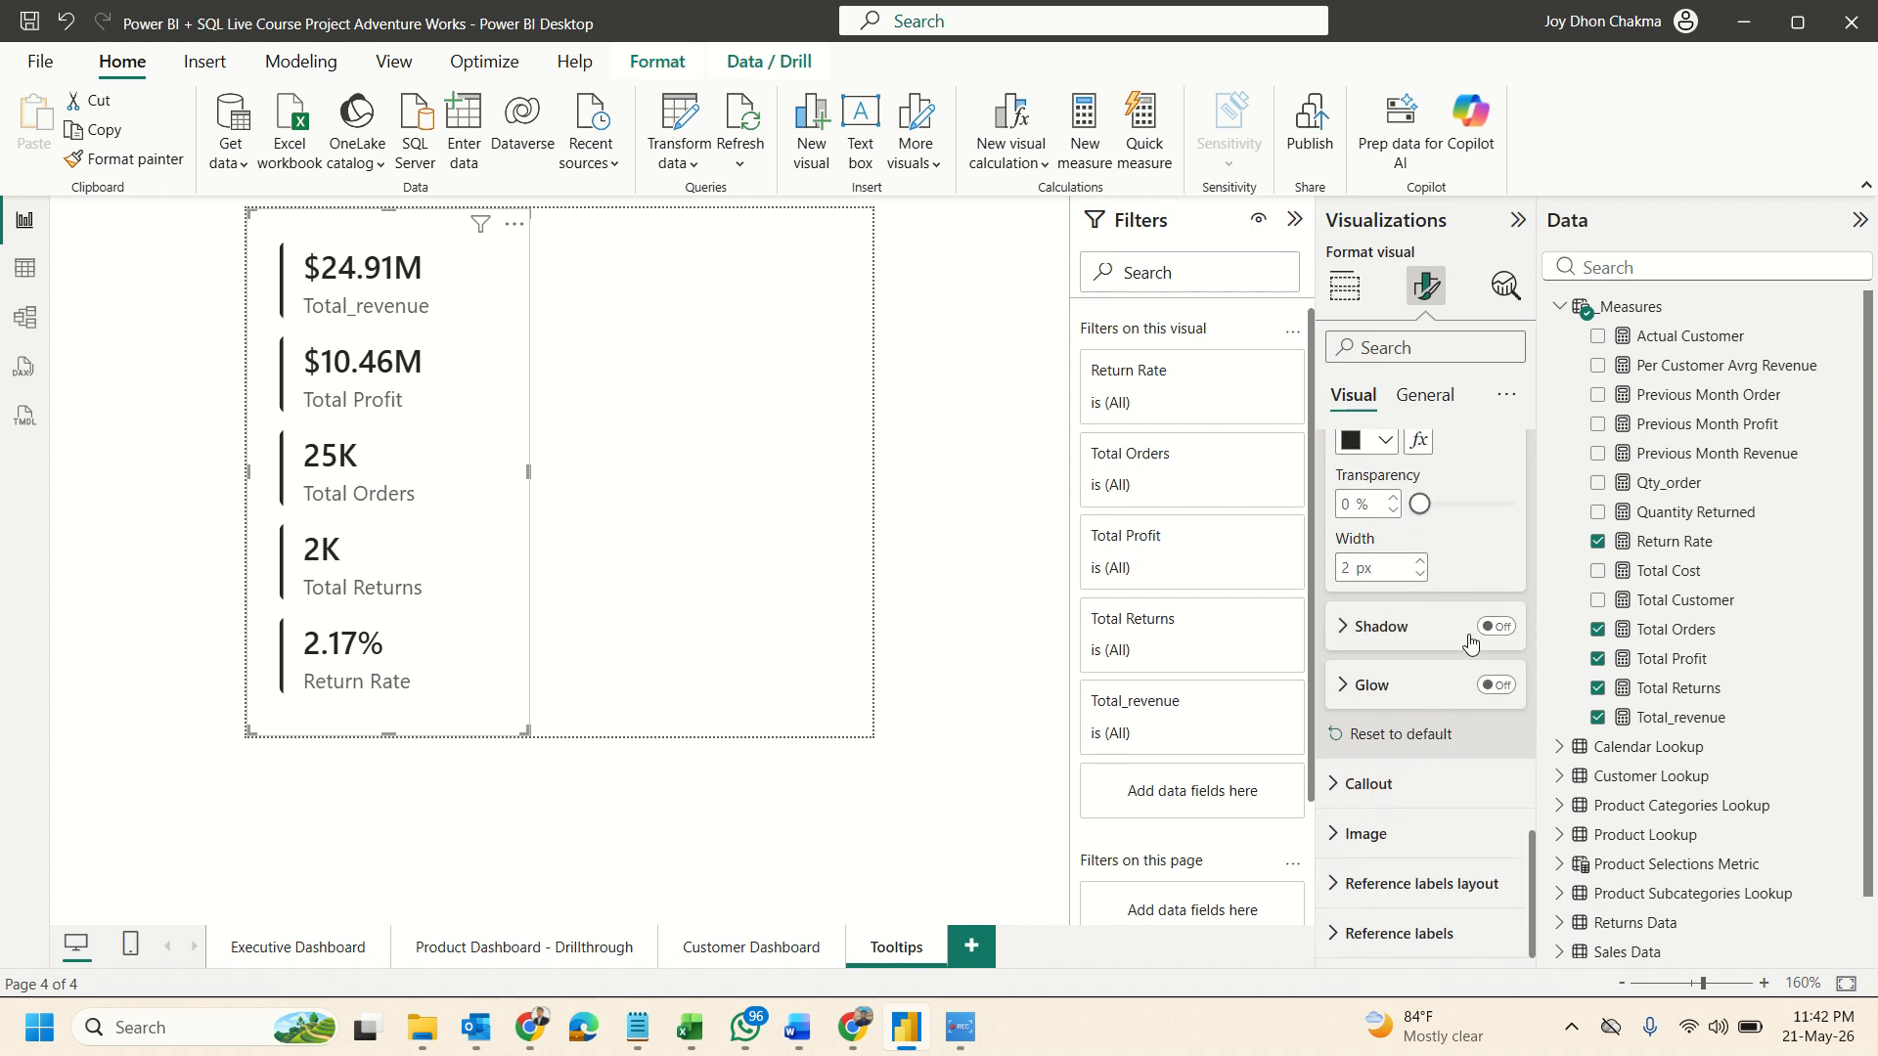
Collapse the multi-card layout and cards settings of the card visual.
scroll(1451, 665, "up", 12)
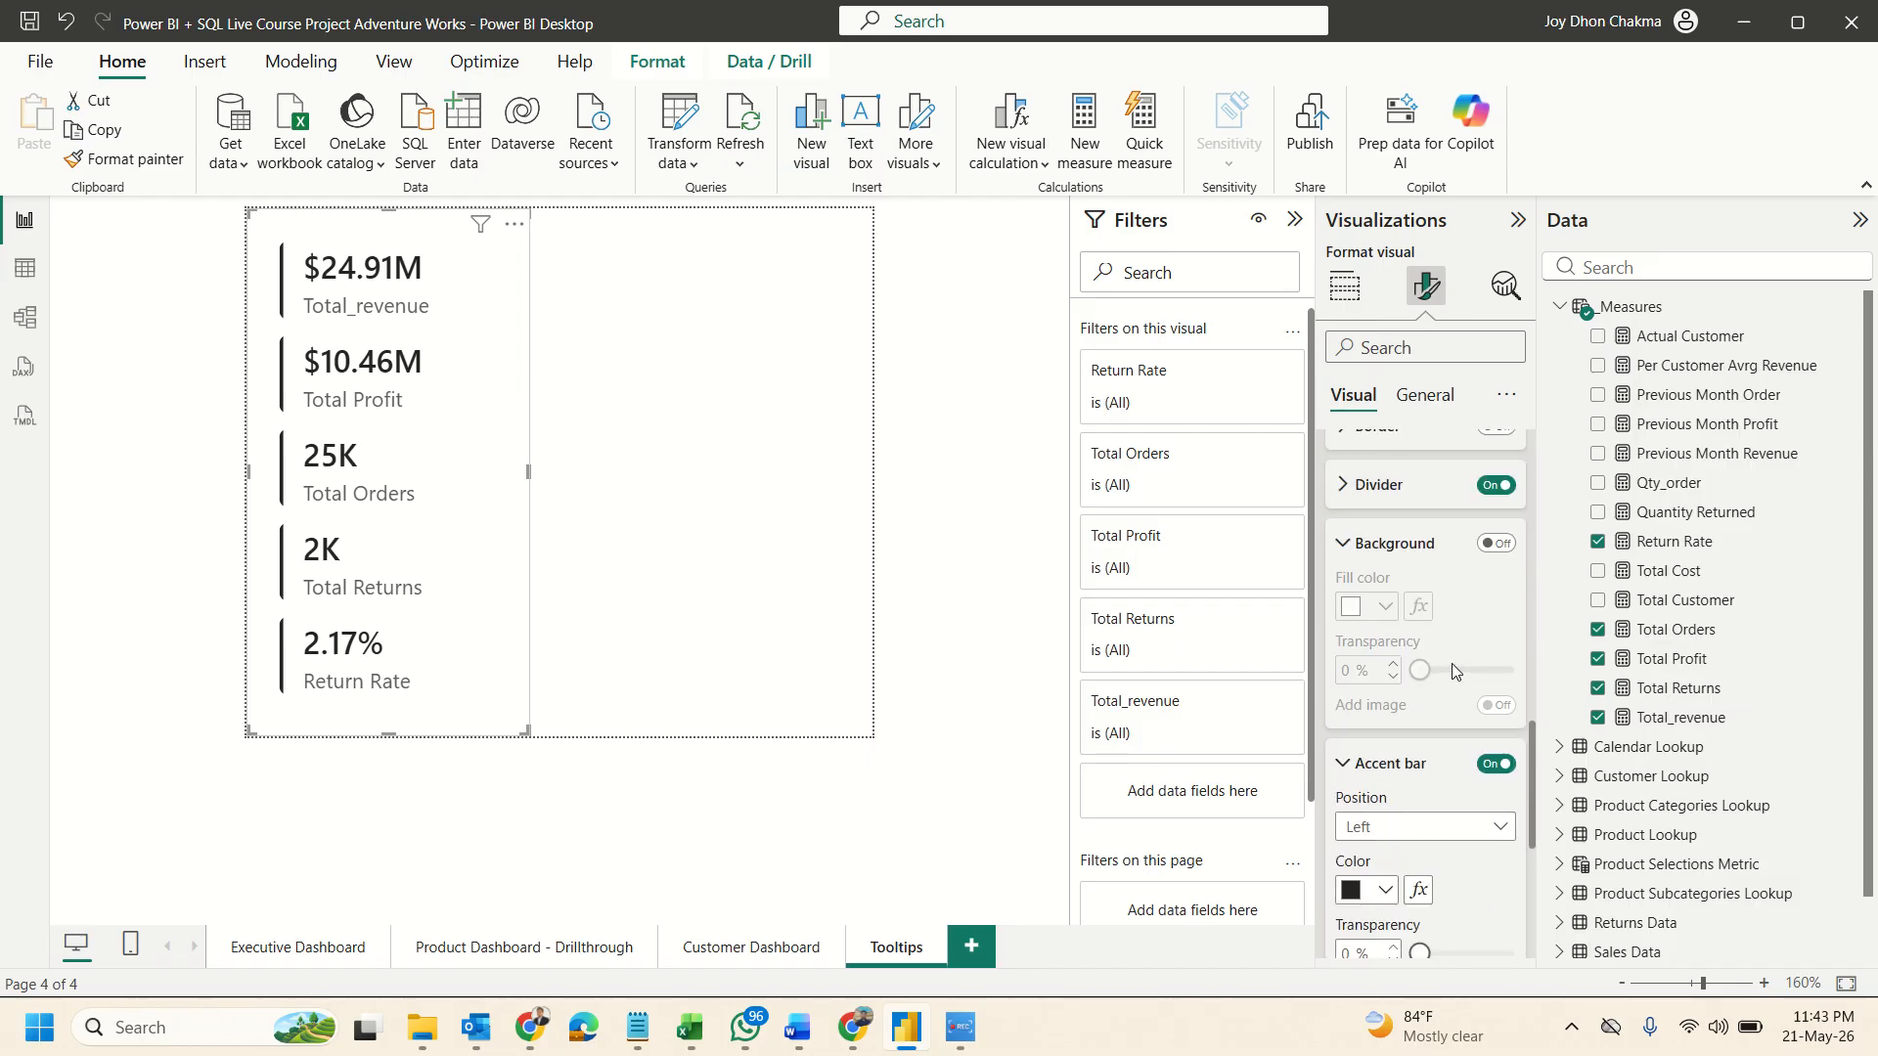
scroll(1452, 655, "up", 5)
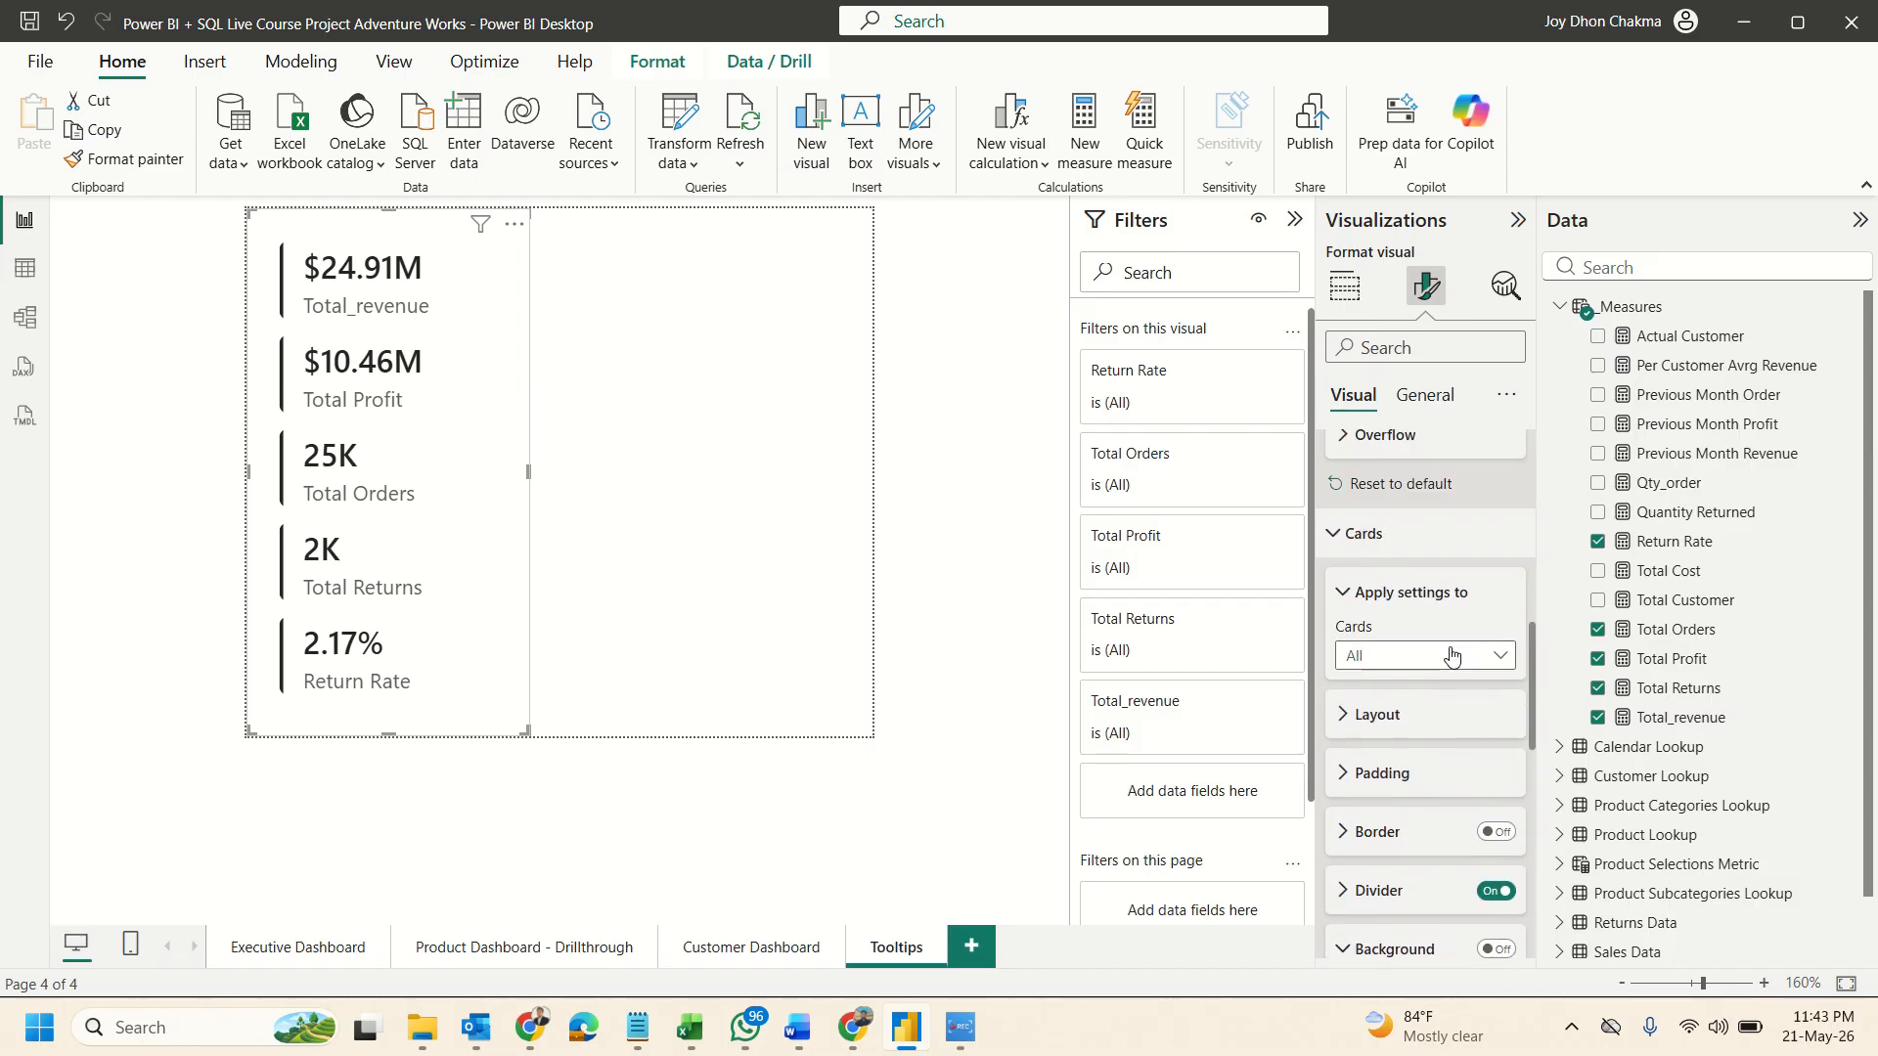
scroll(1448, 650, "up", 10)
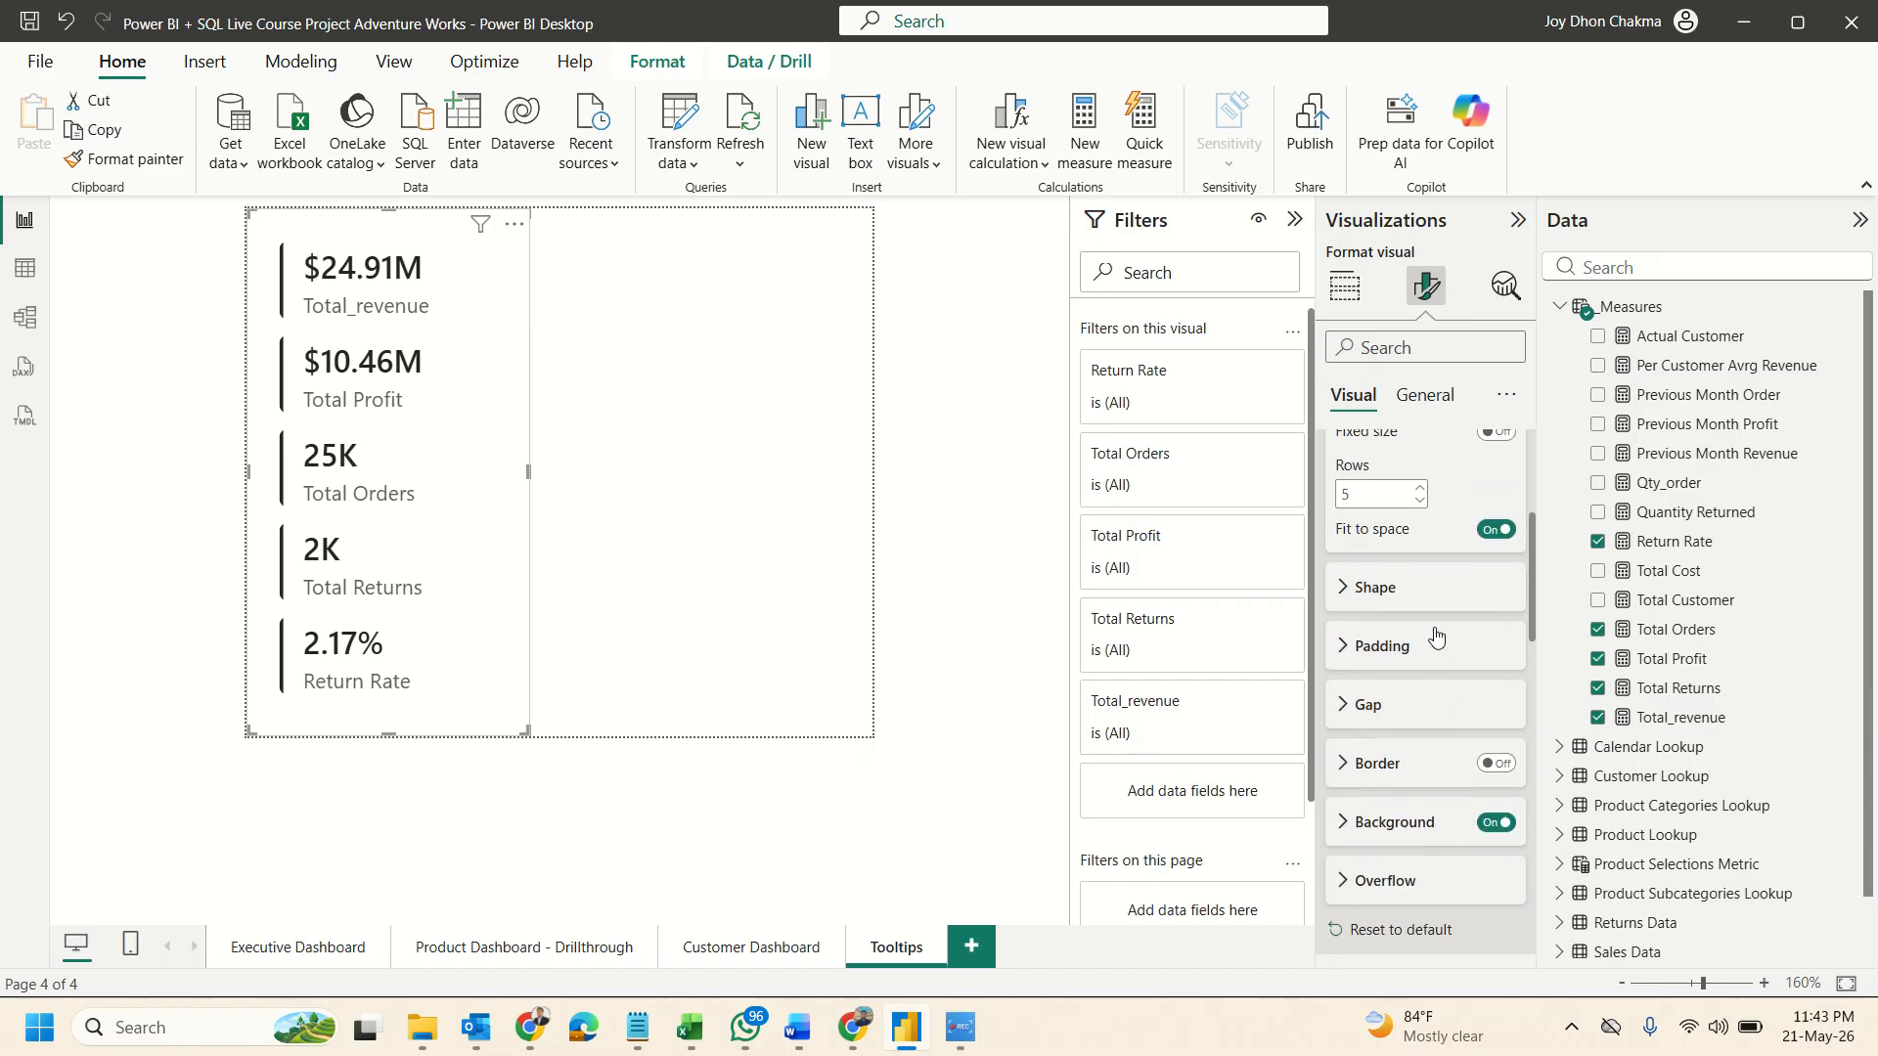
scroll(1433, 626, "up", 5)
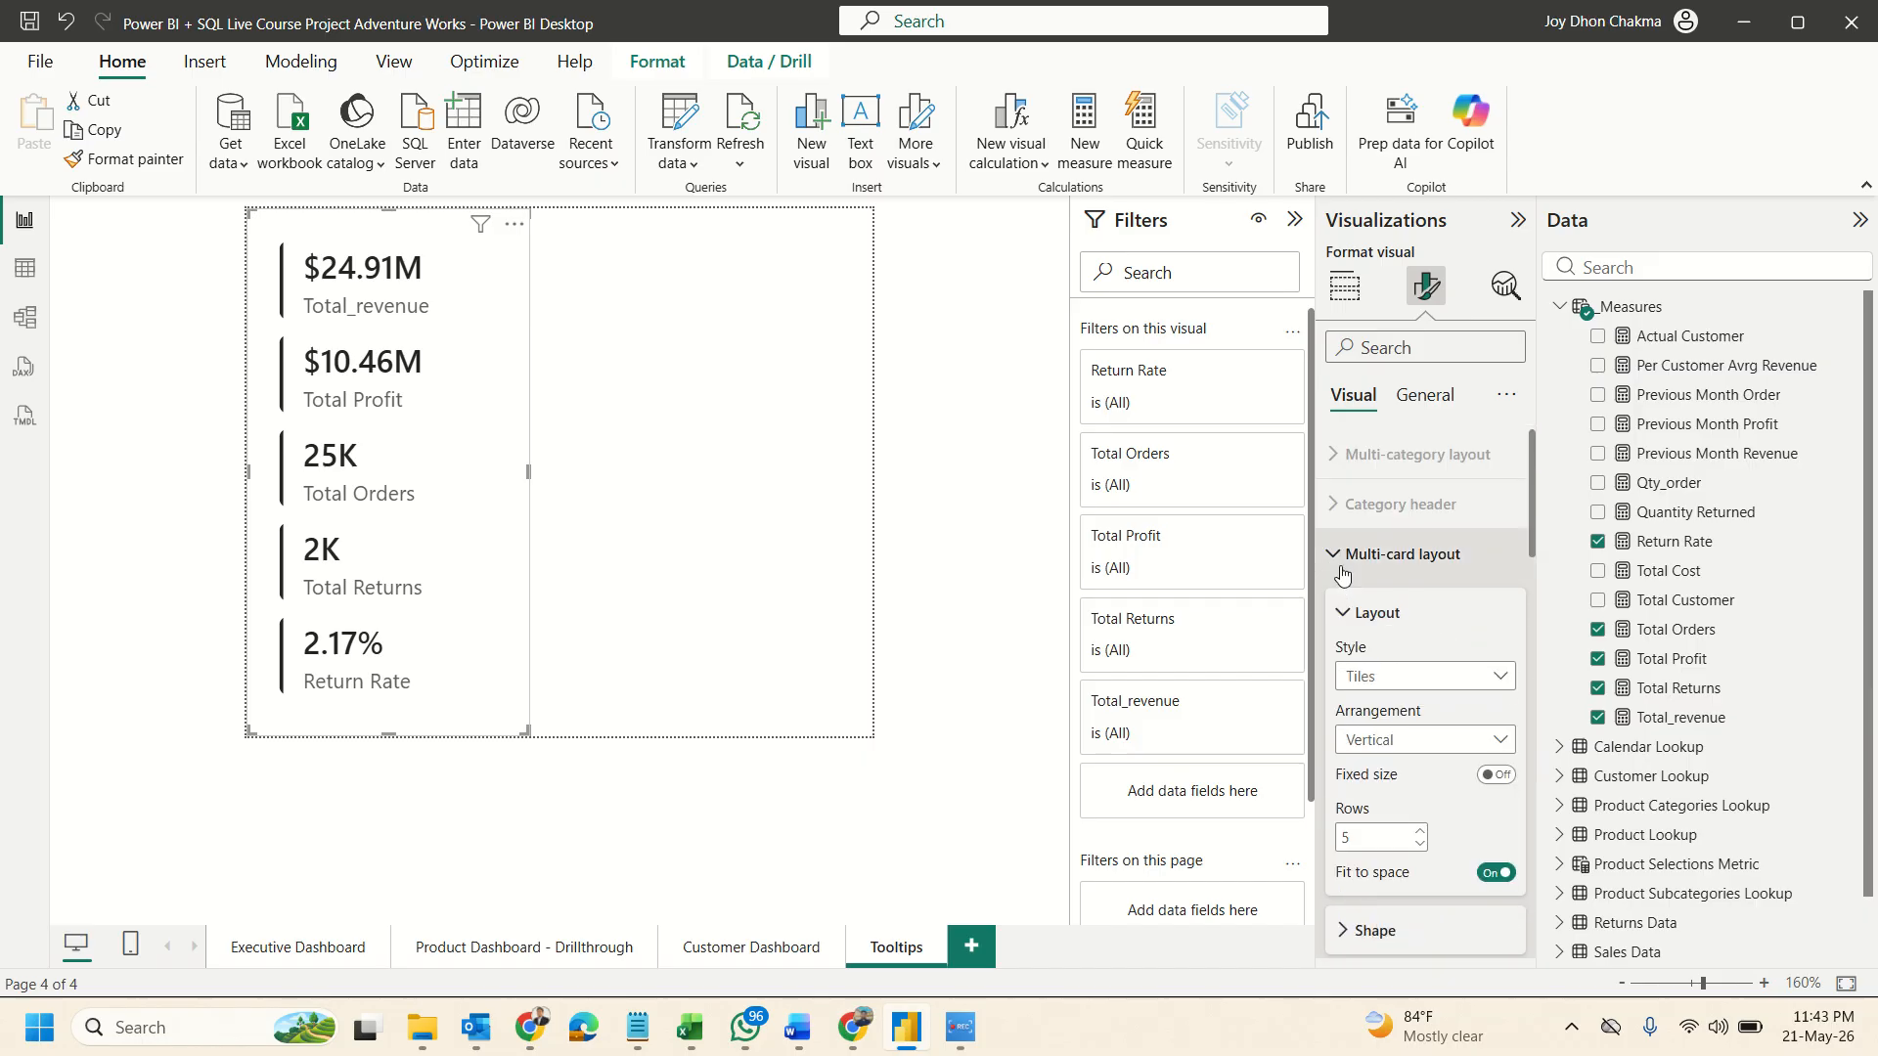
left_click(1344, 567)
left_click(1340, 605)
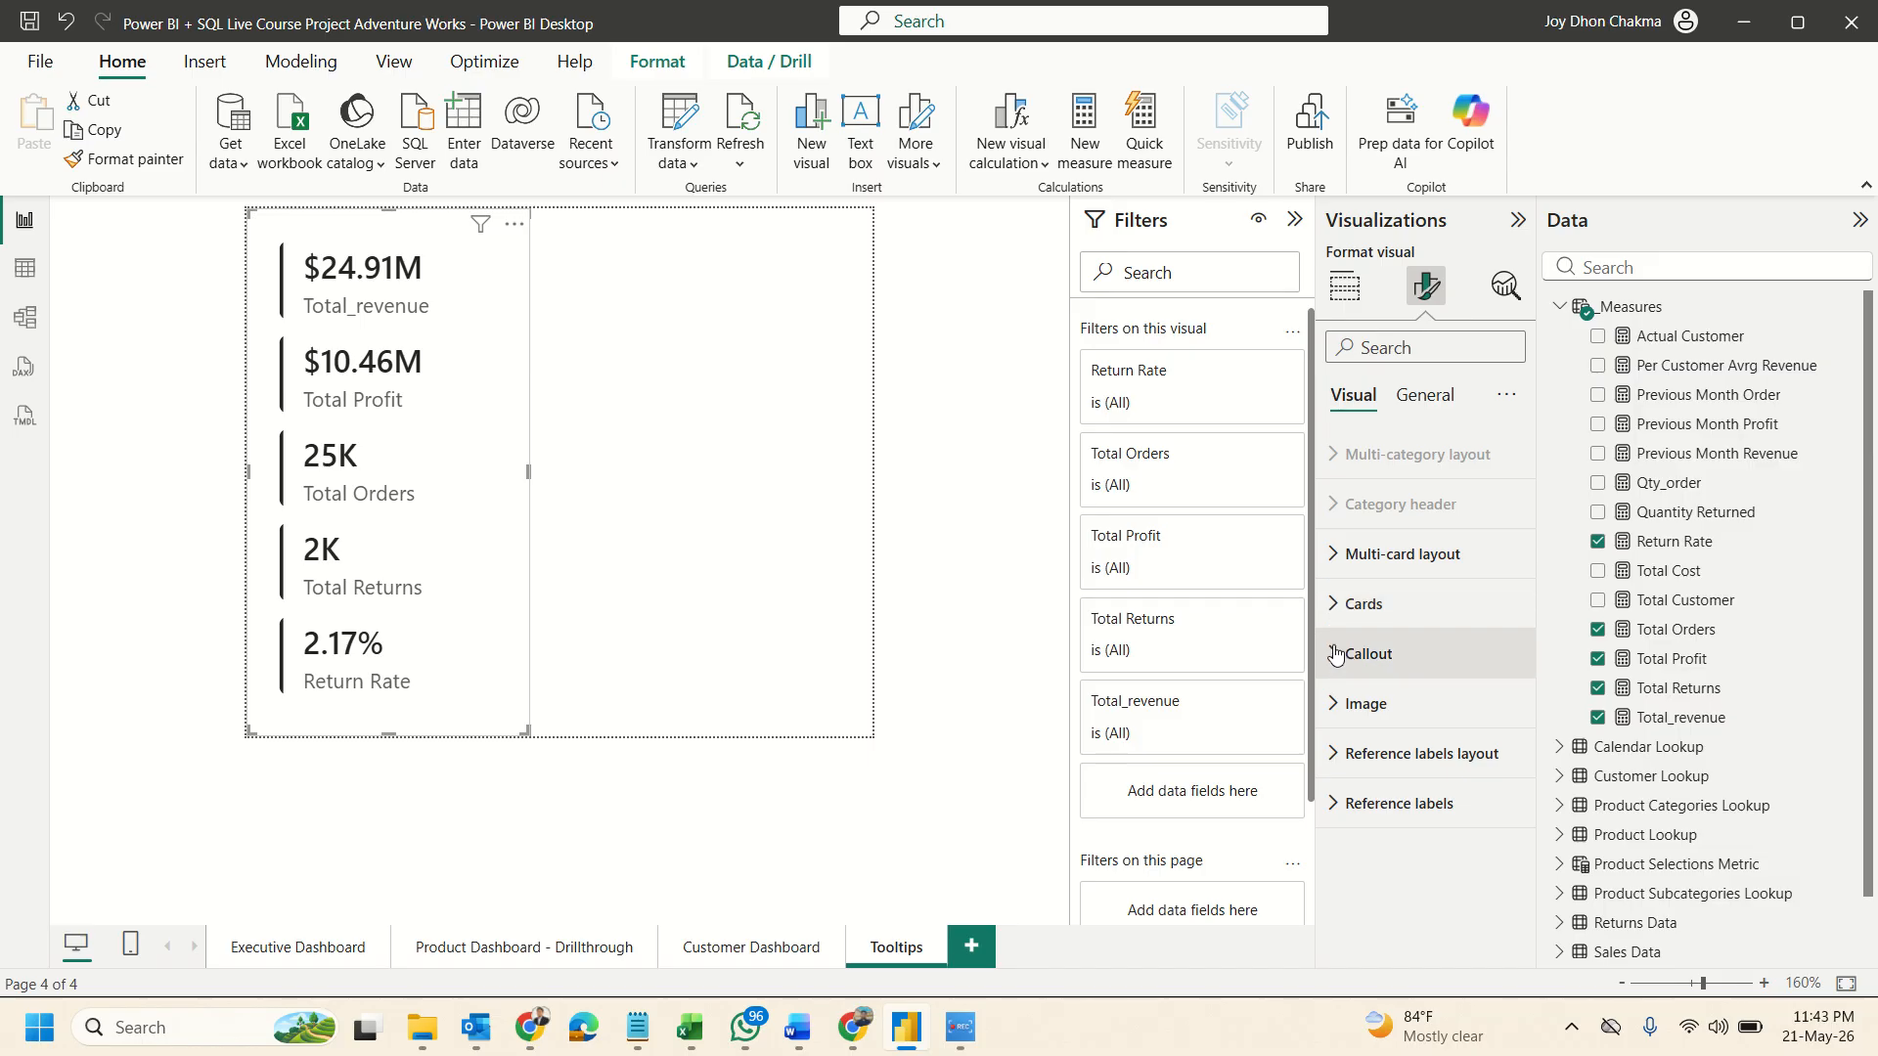
Set the tooltip page's canvas background to purple with 0% transparency.
left_click(603, 437)
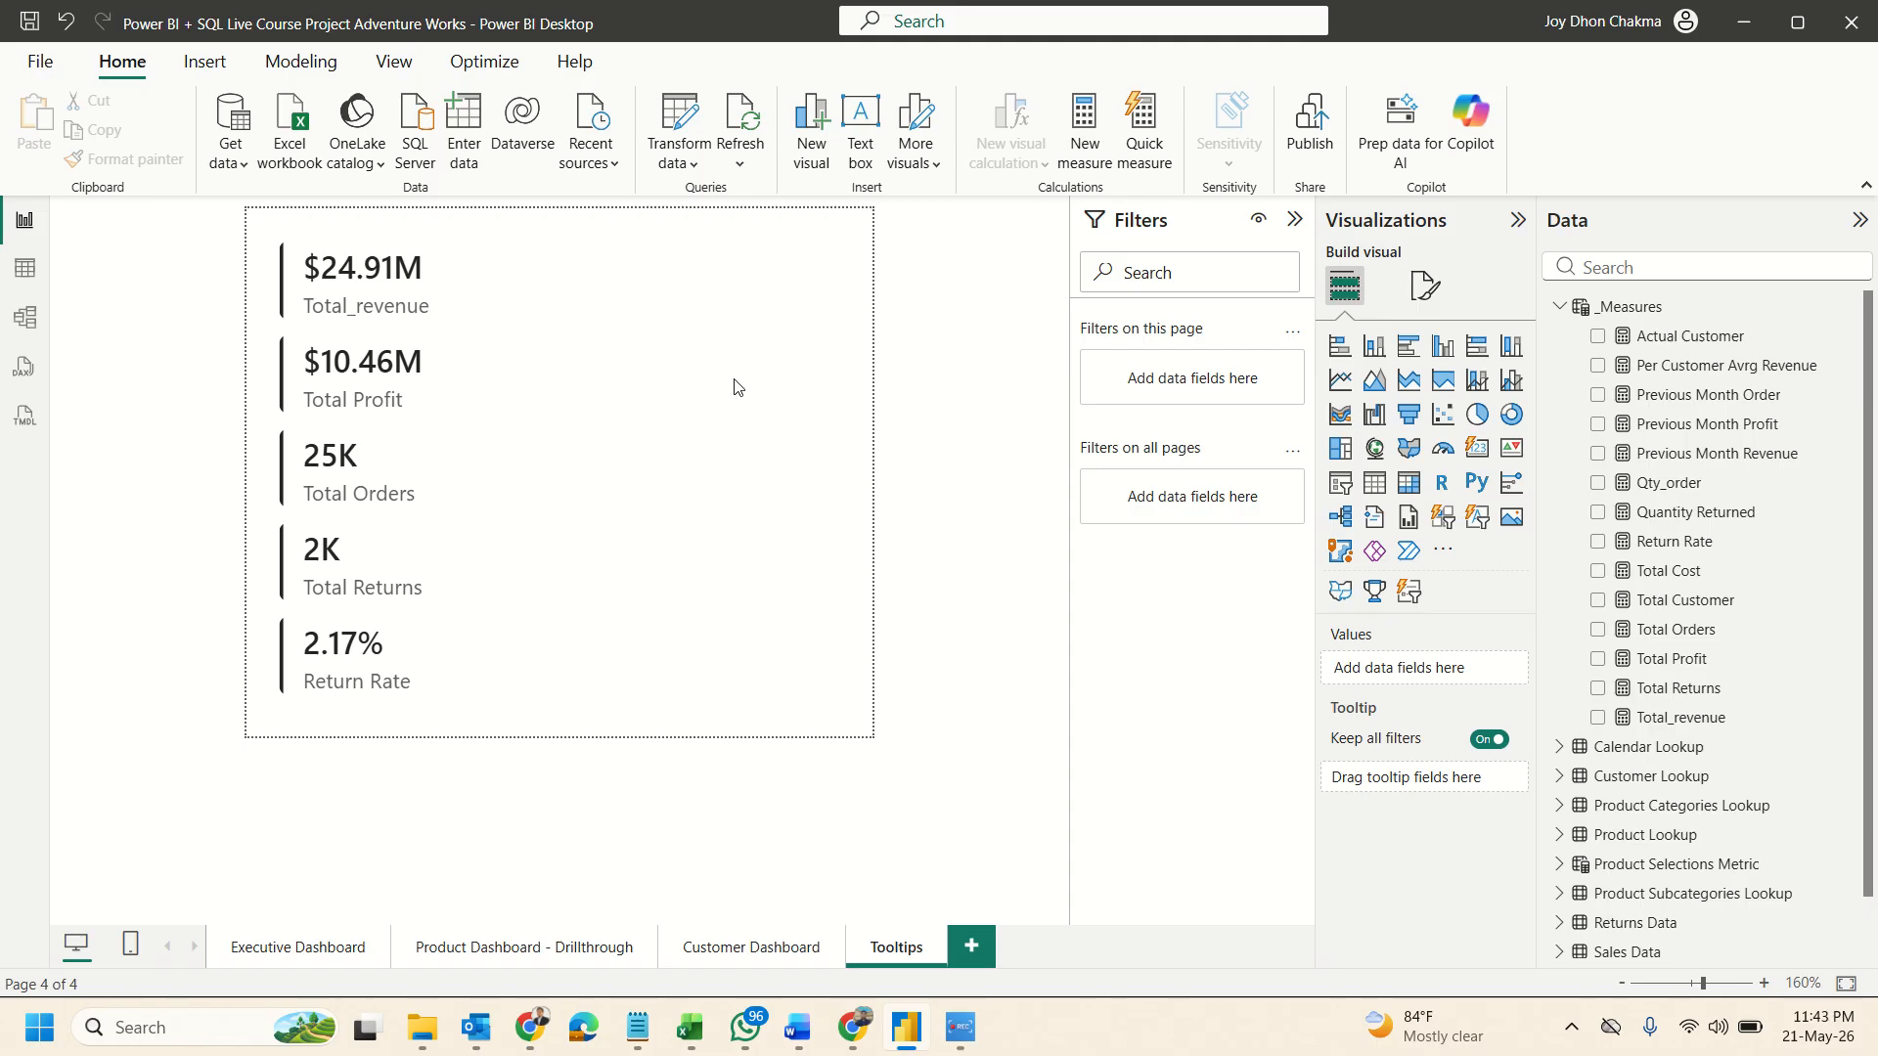
left_click(1425, 286)
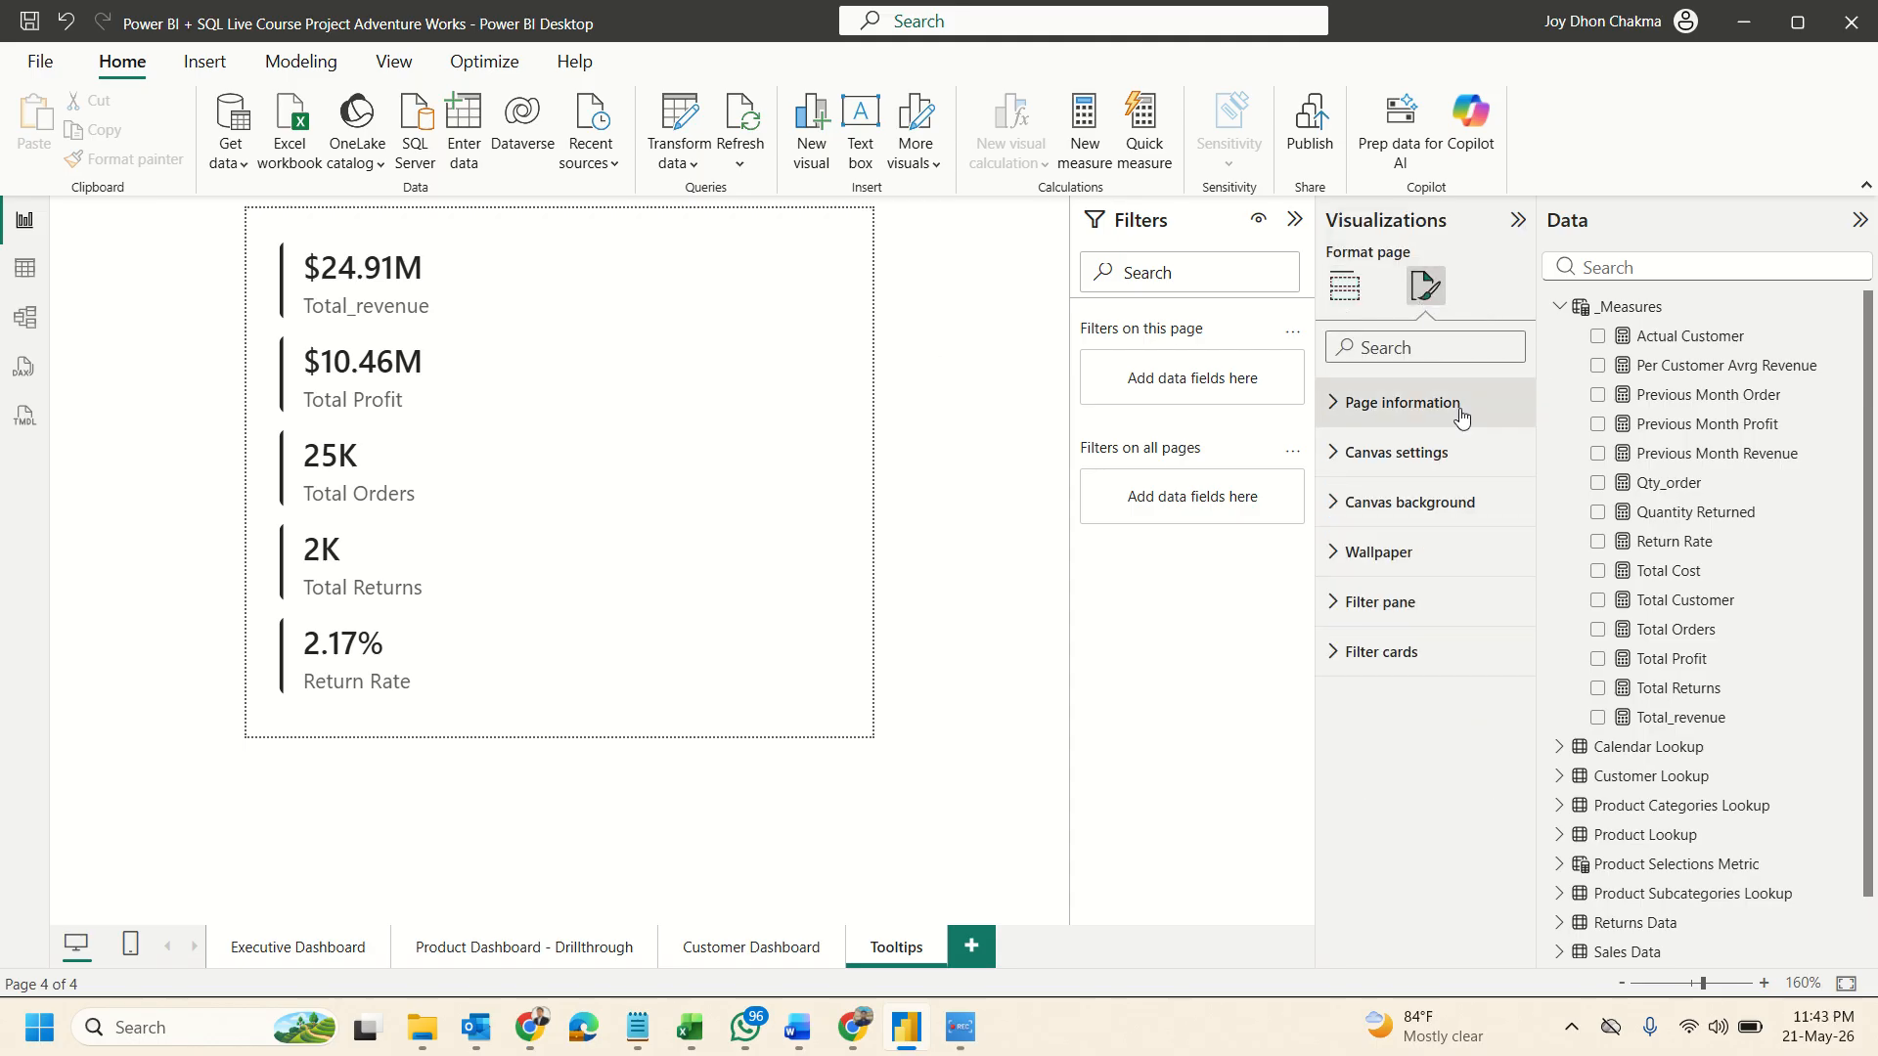
left_click(1420, 500)
left_click(1385, 587)
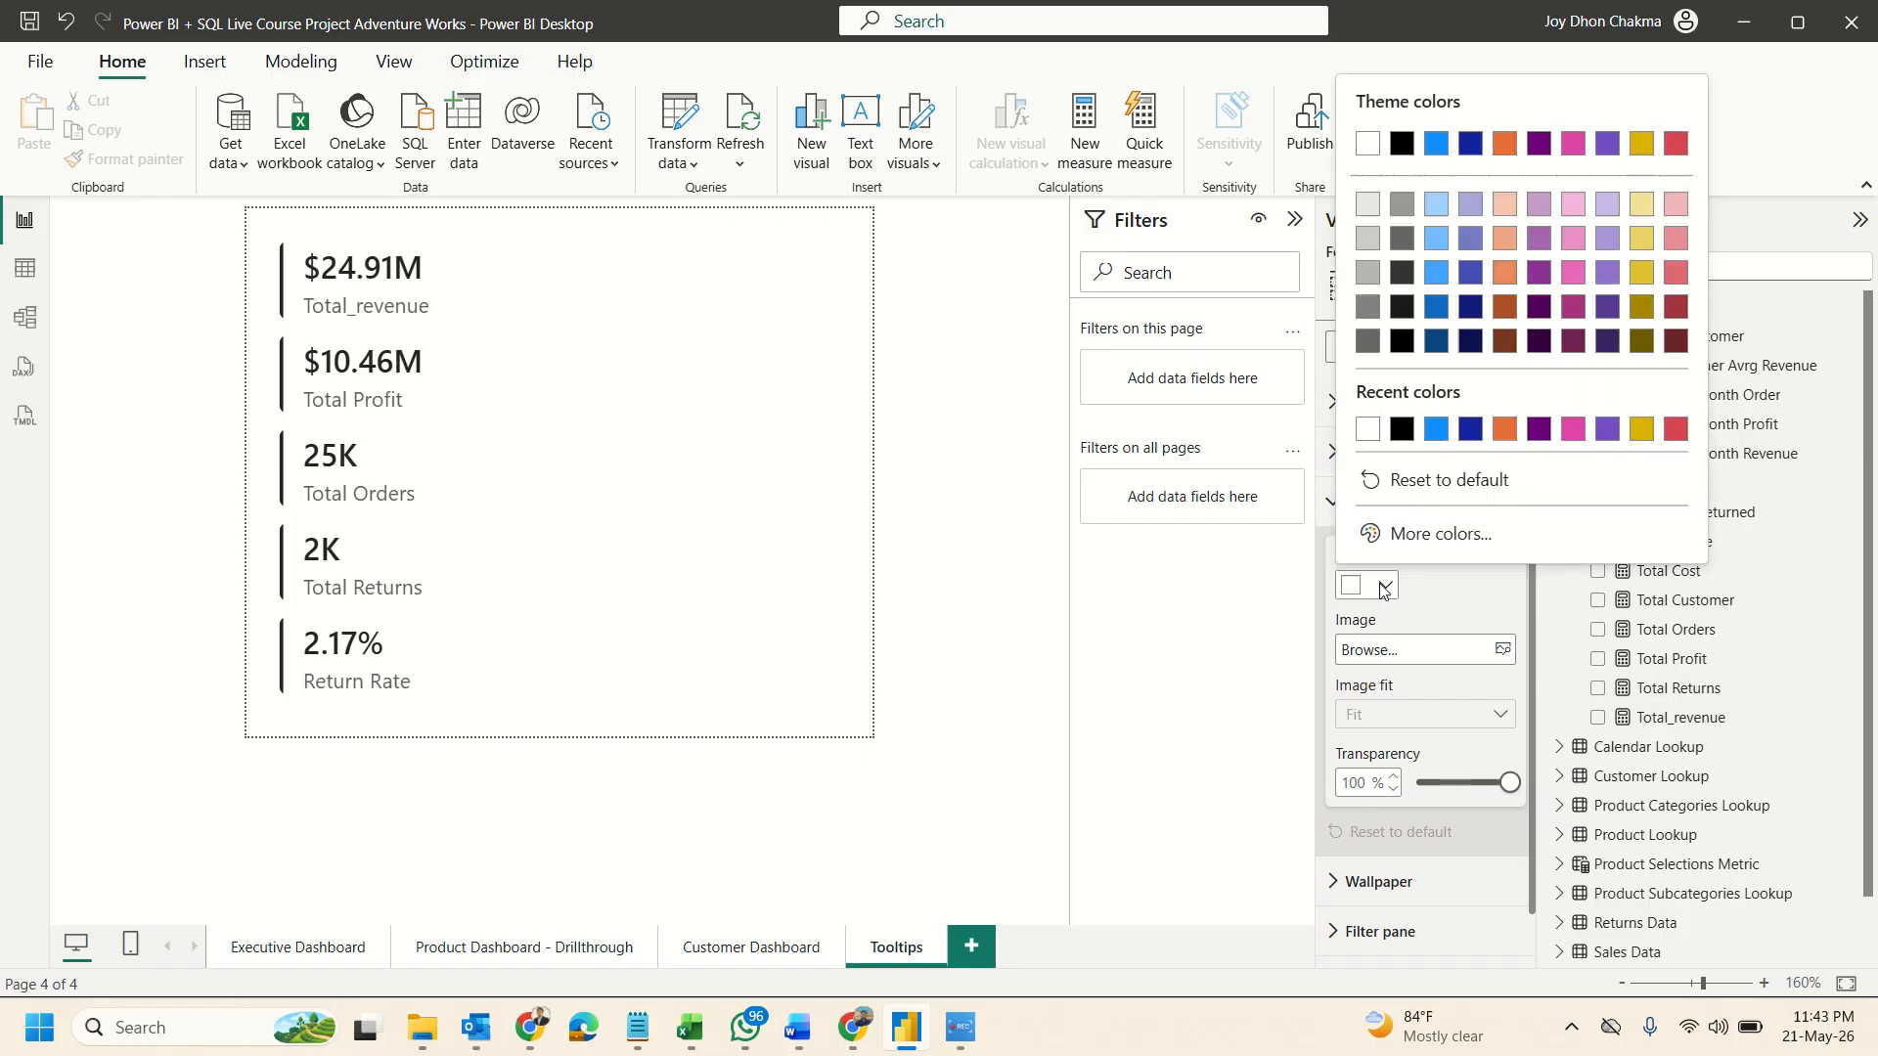
left_click(1540, 431)
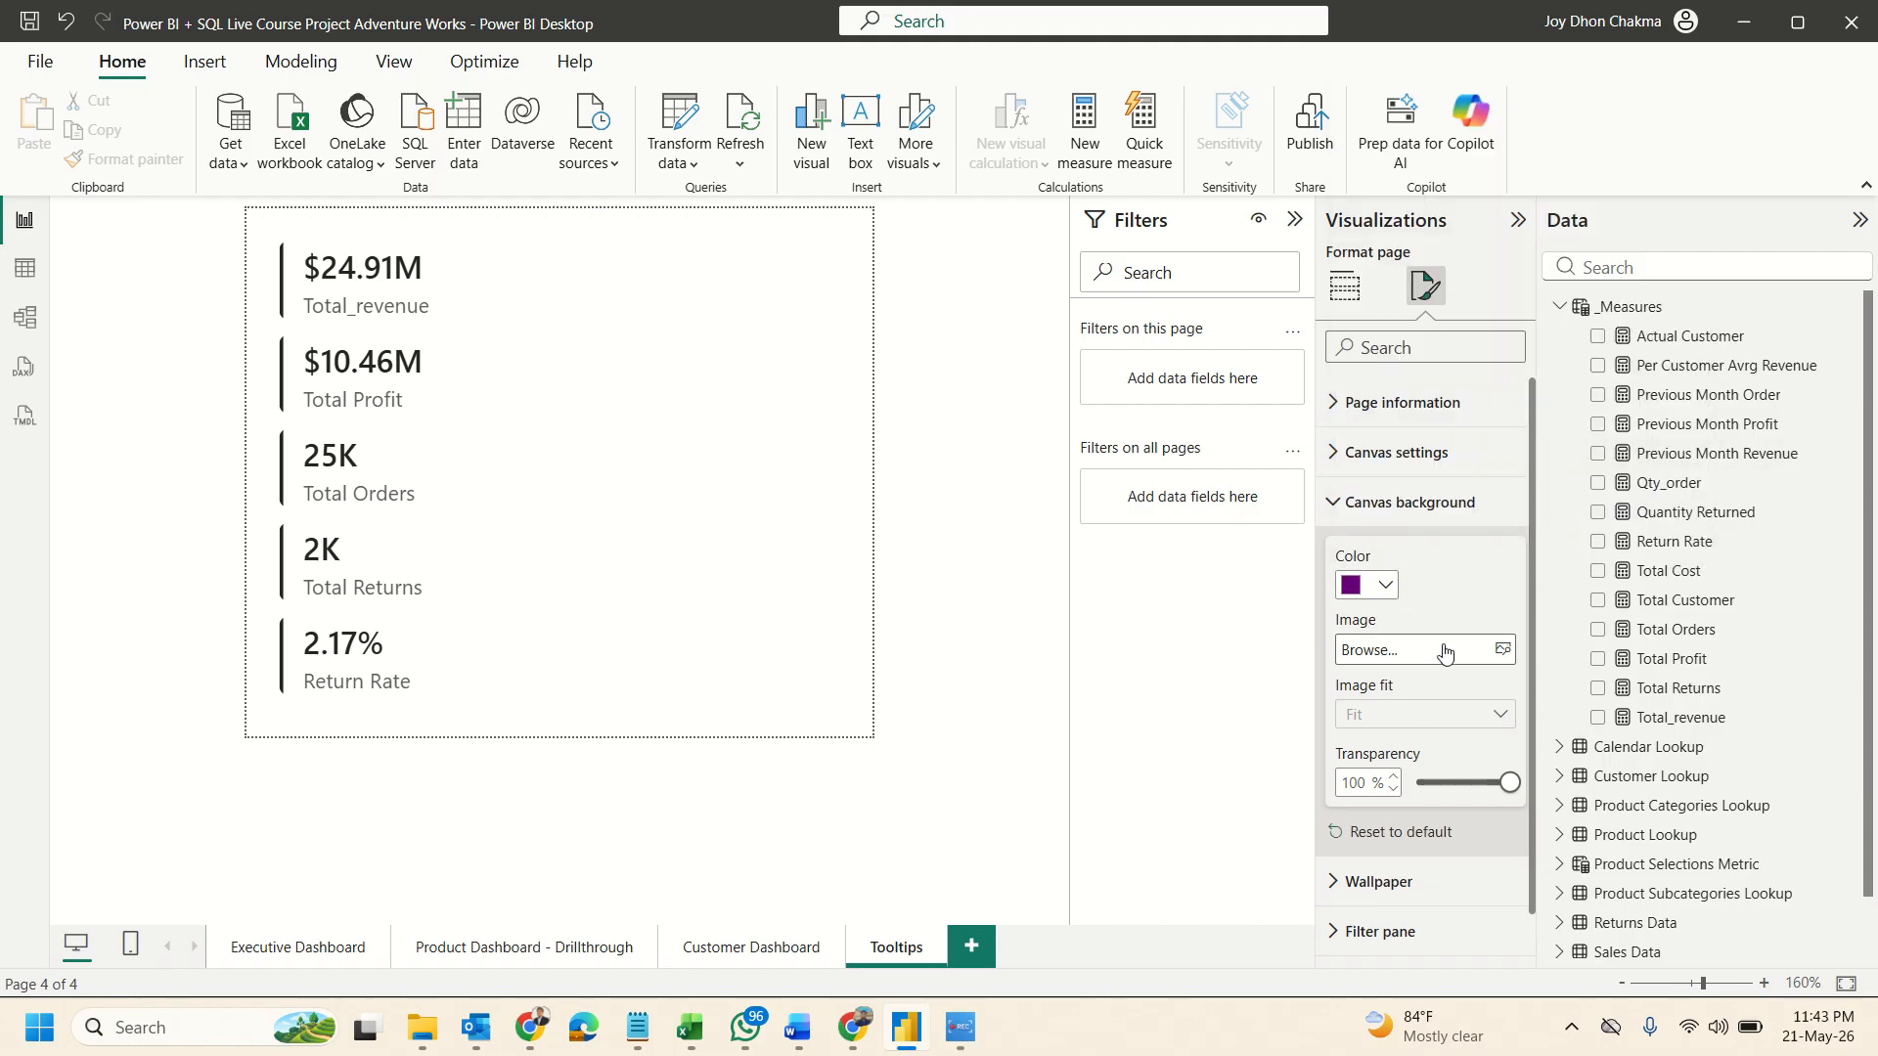
left_click_drag(1509, 783, 1230, 763)
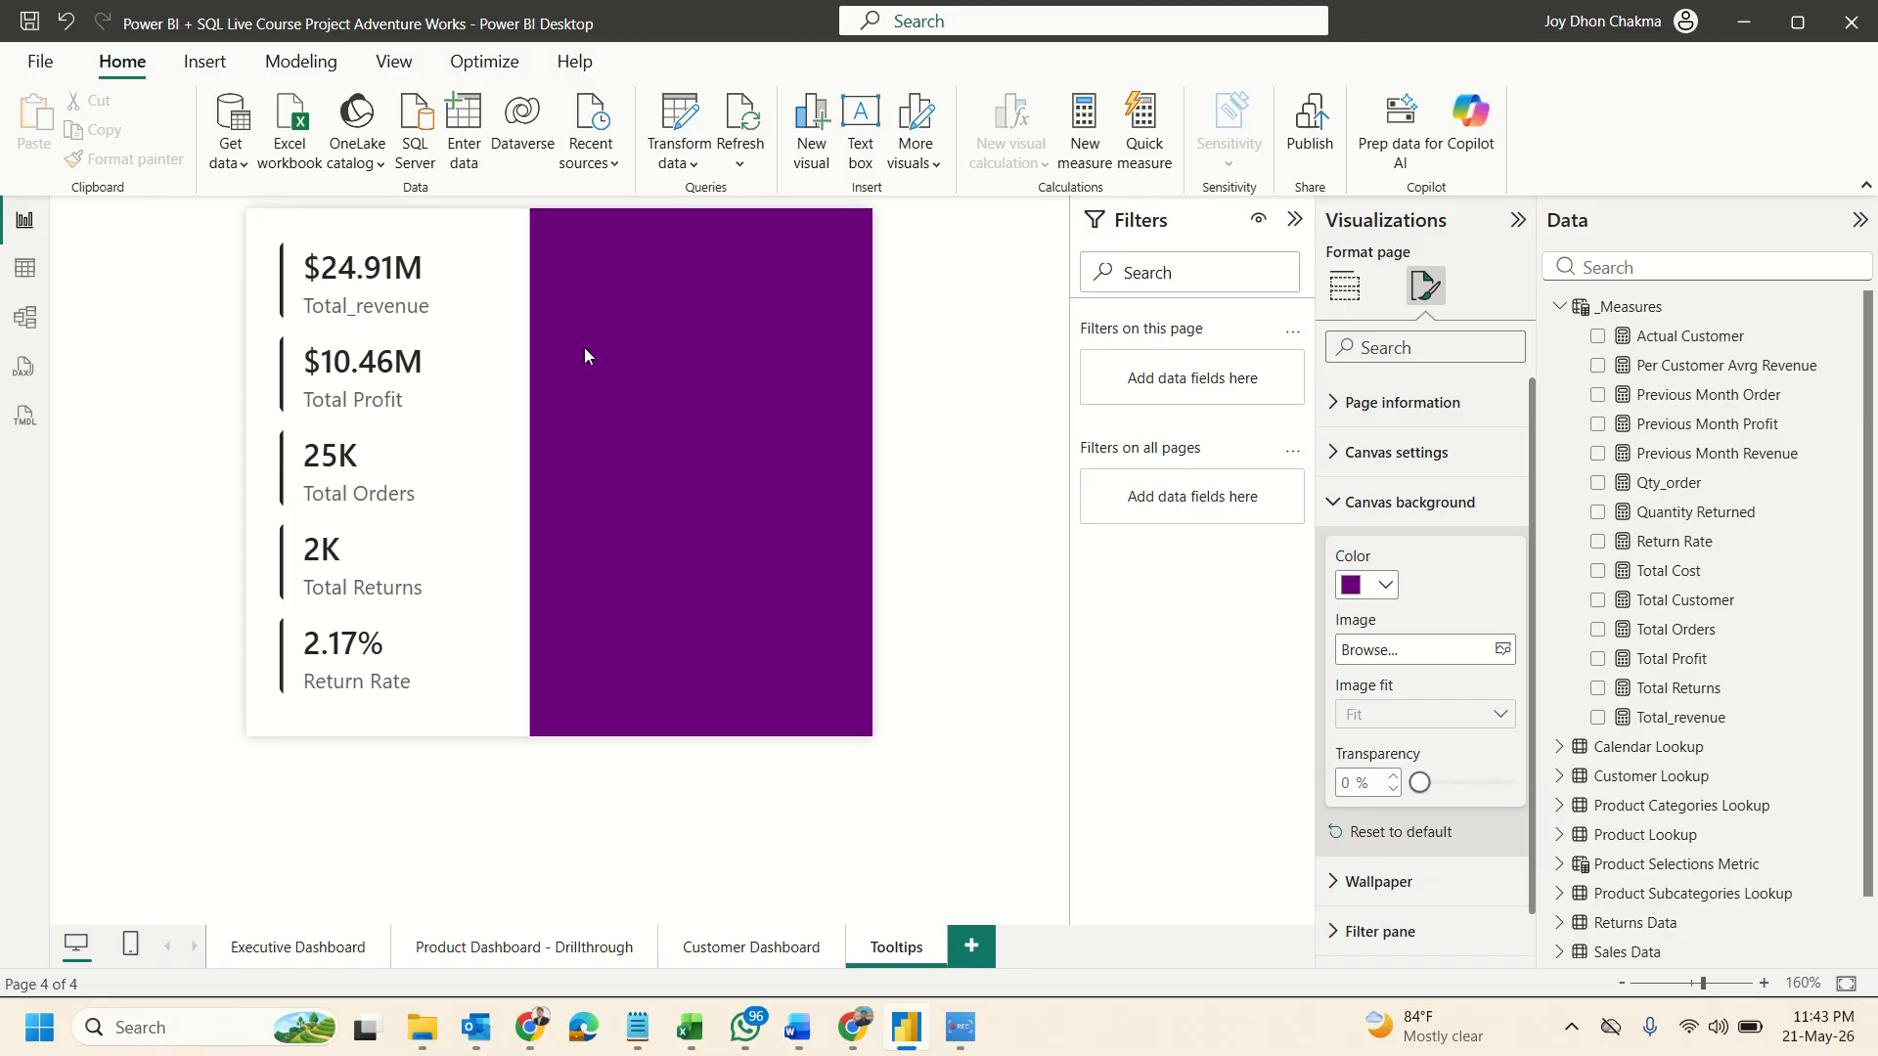
Turn off the multi-card layout background of the five-measure card visual.
left_click(523, 377)
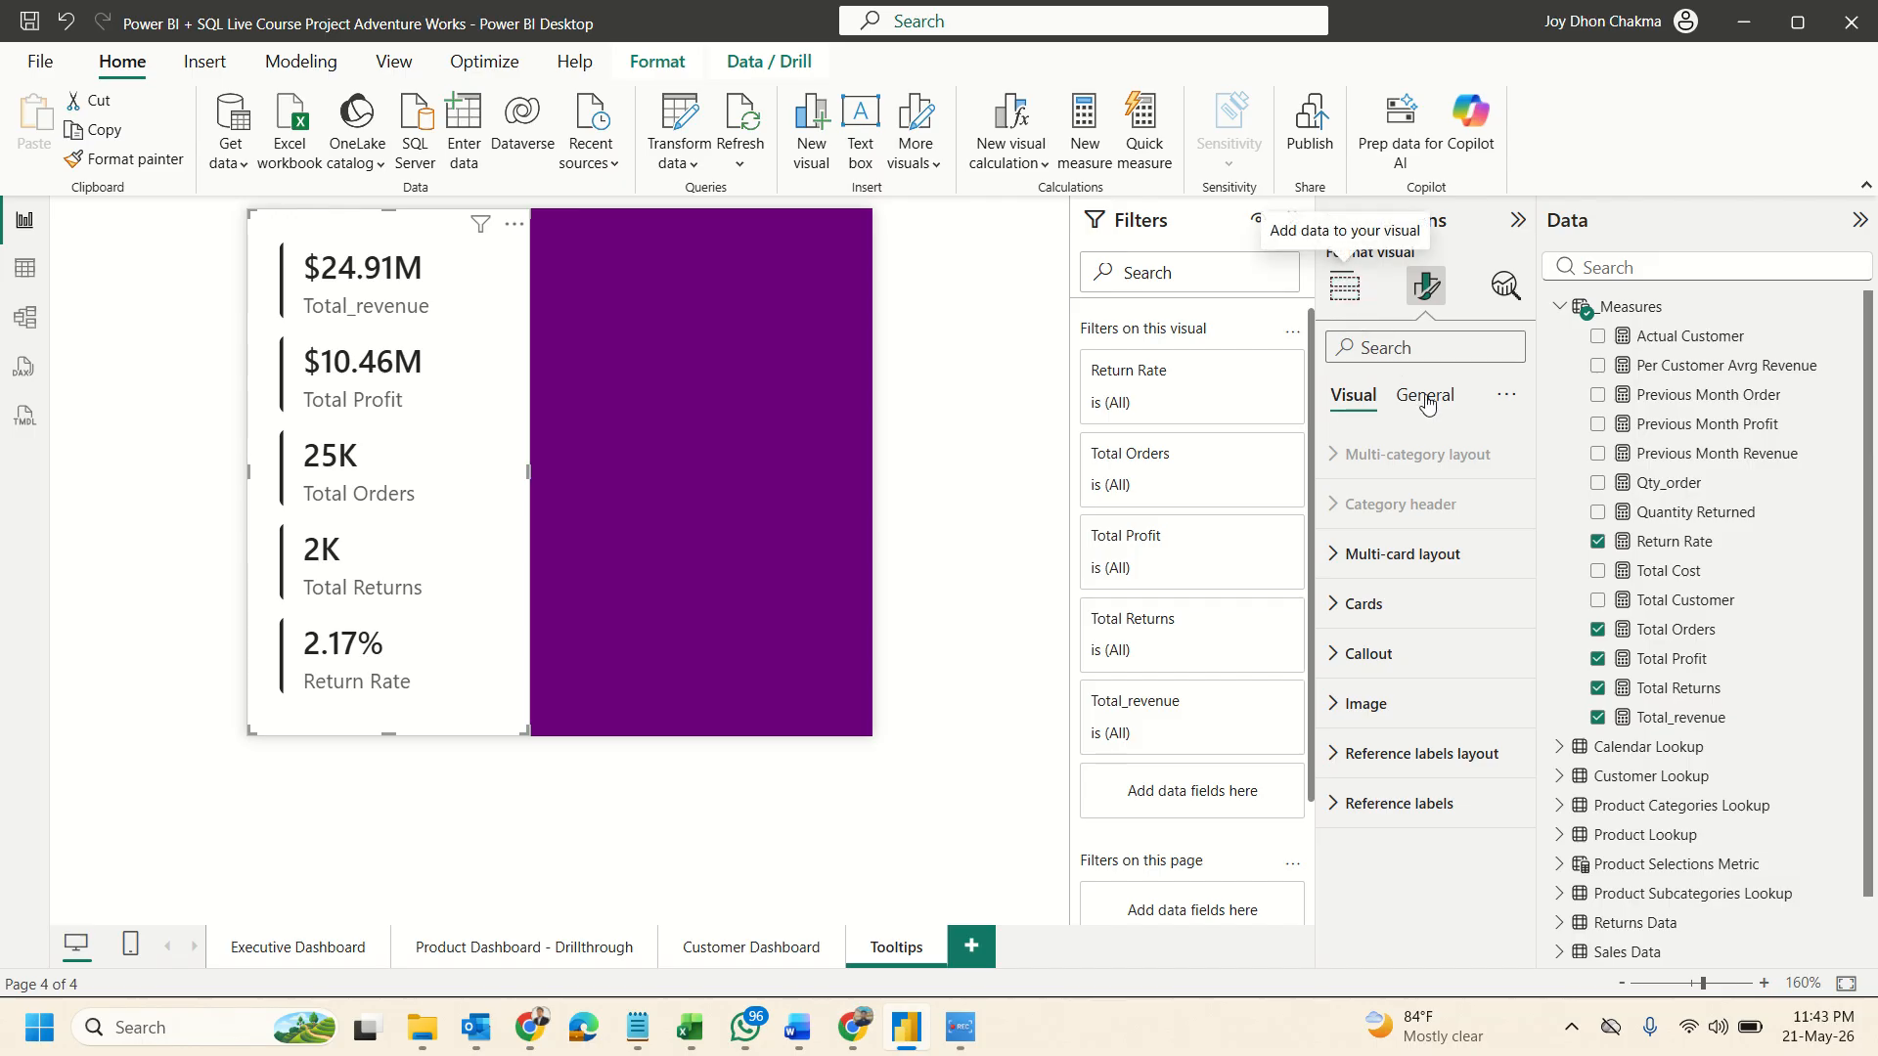
left_click(1379, 556)
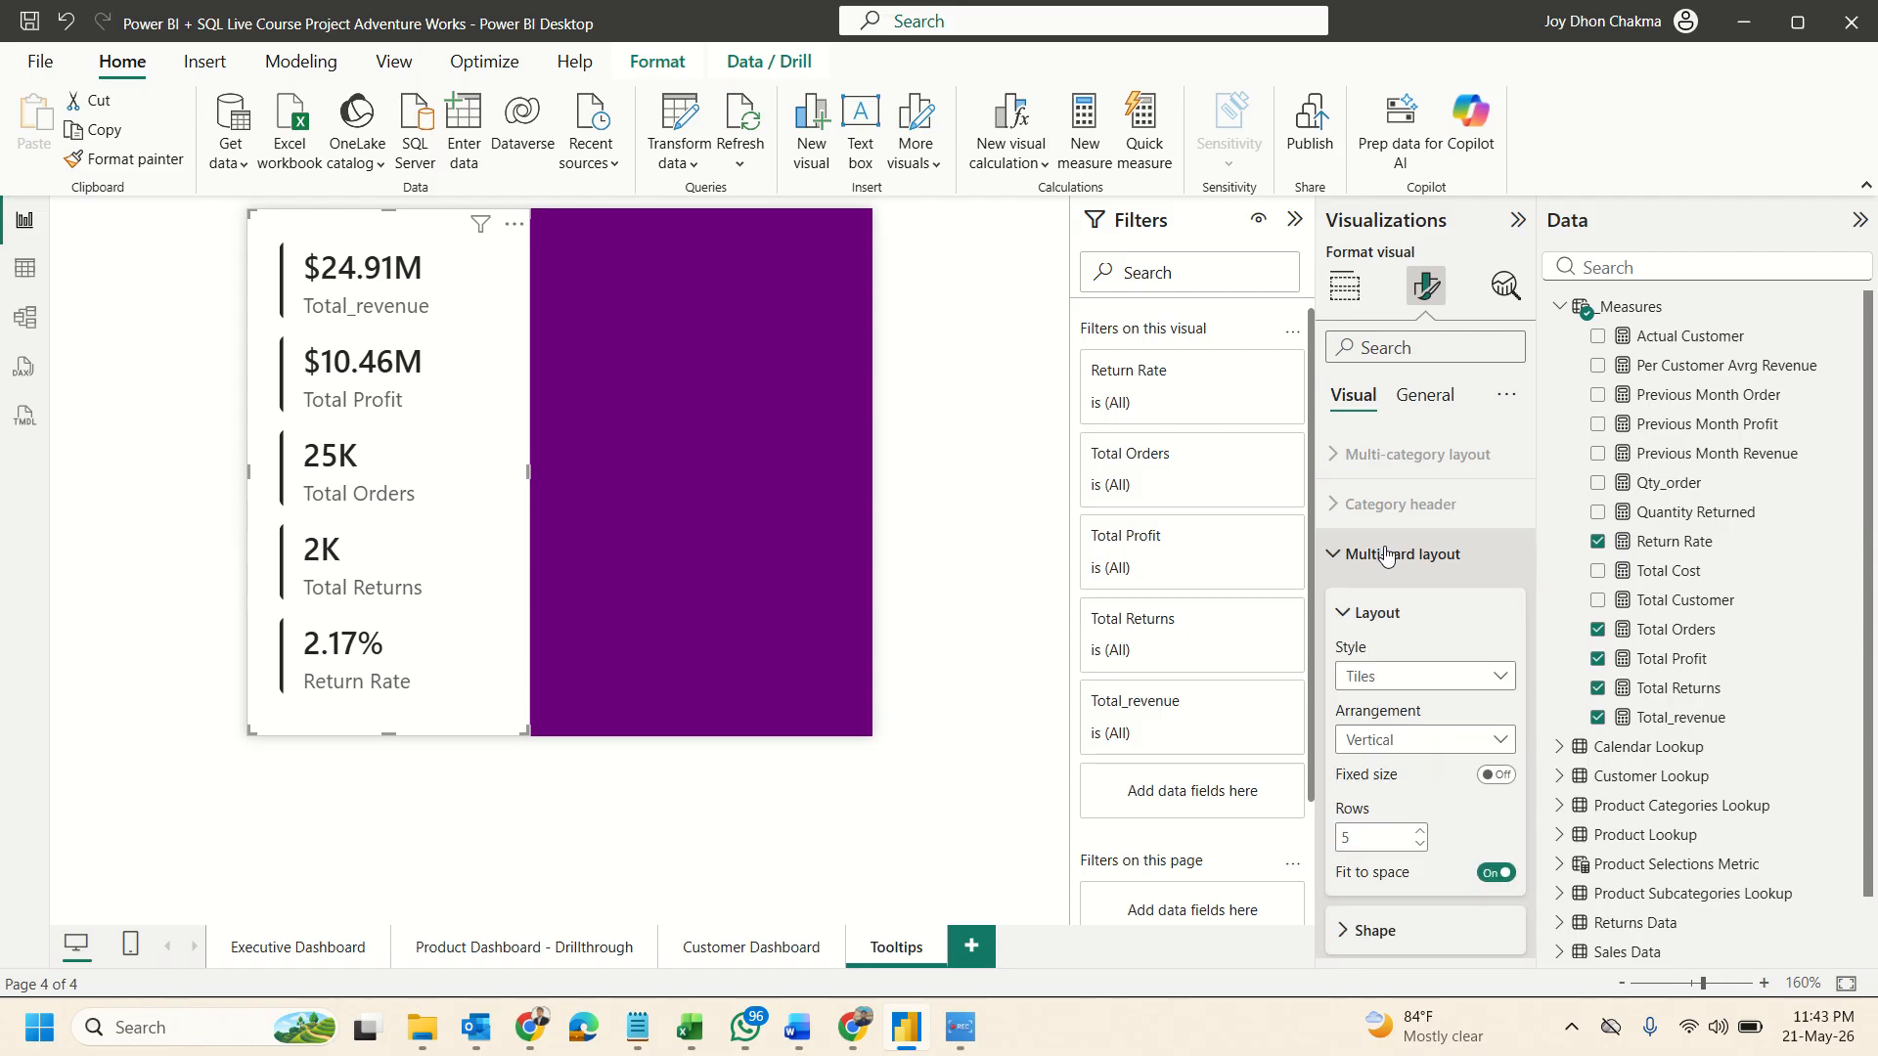
scroll(1384, 555, "down", 3)
scroll(1396, 555, "down", 3)
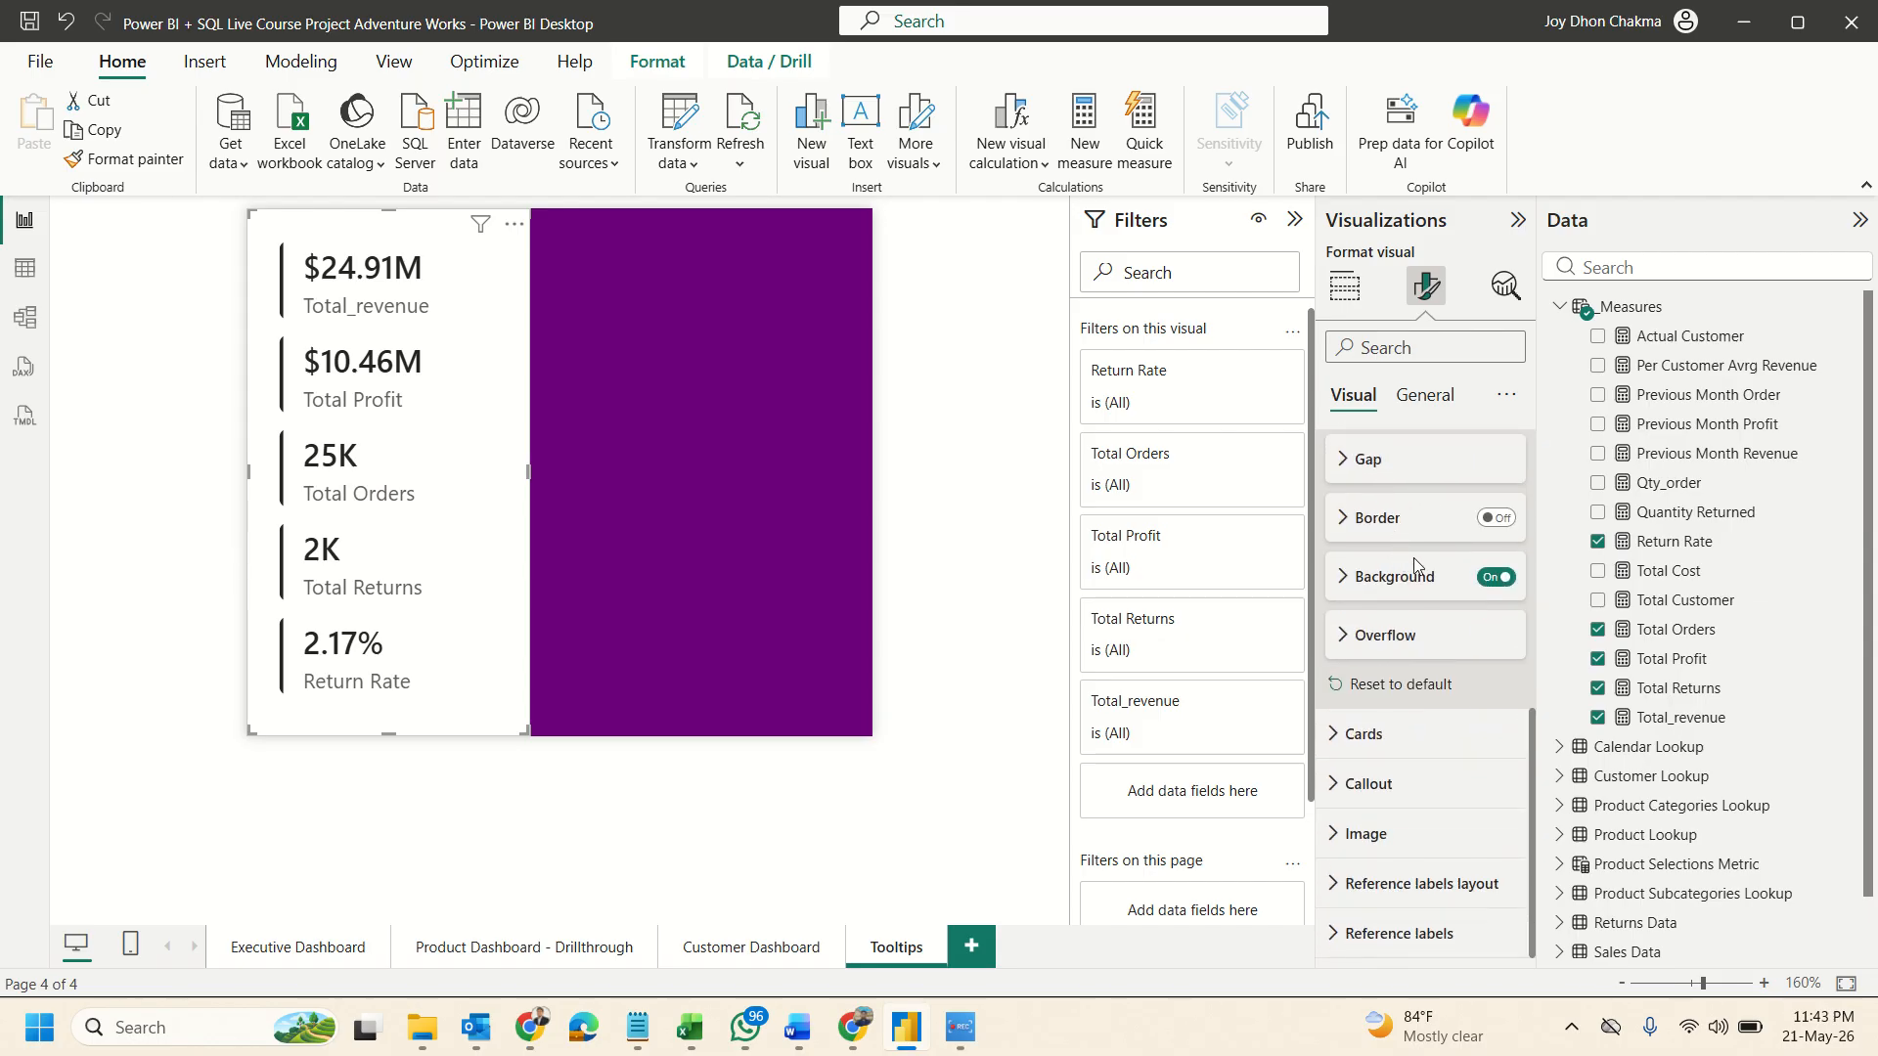
left_click(1496, 577)
Check the cards, callout, image and reference label settings of the card visual for remaining background options.
left_click(1388, 745)
scroll(1428, 710, "down", 5)
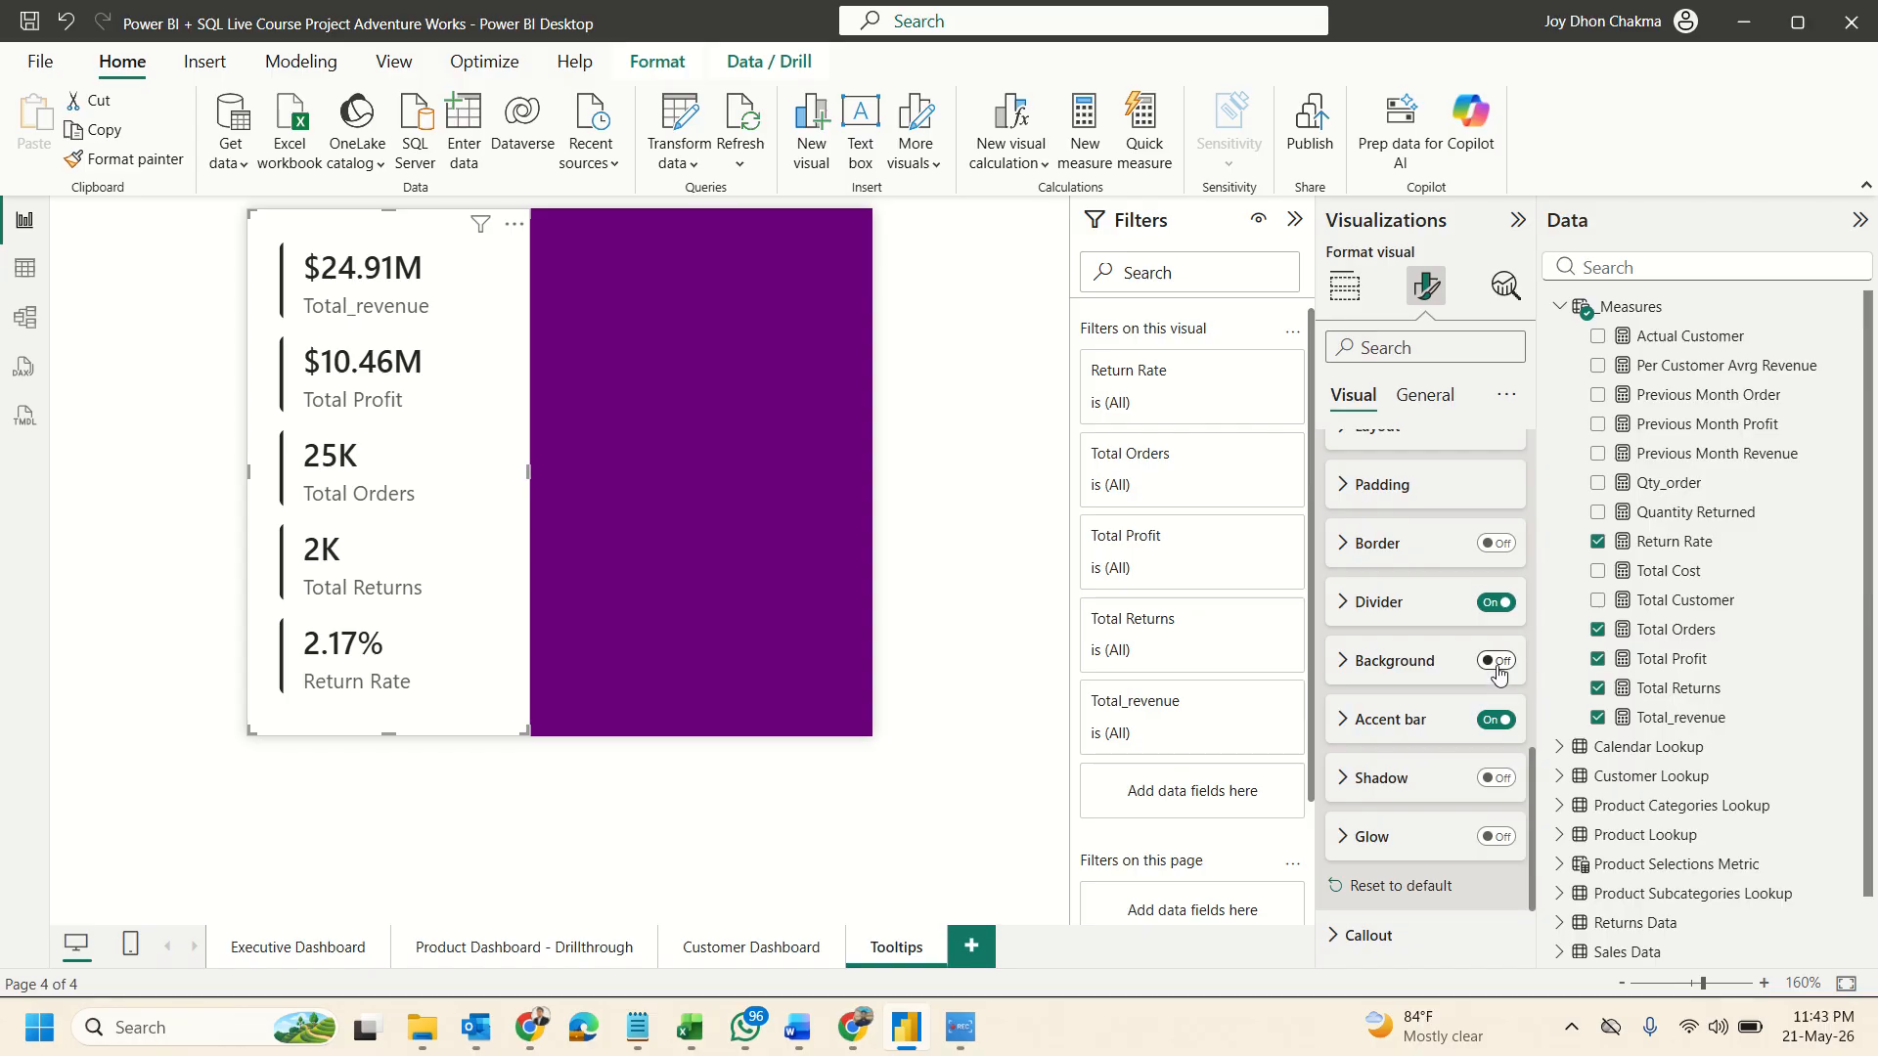
scroll(1497, 675, "down", 2)
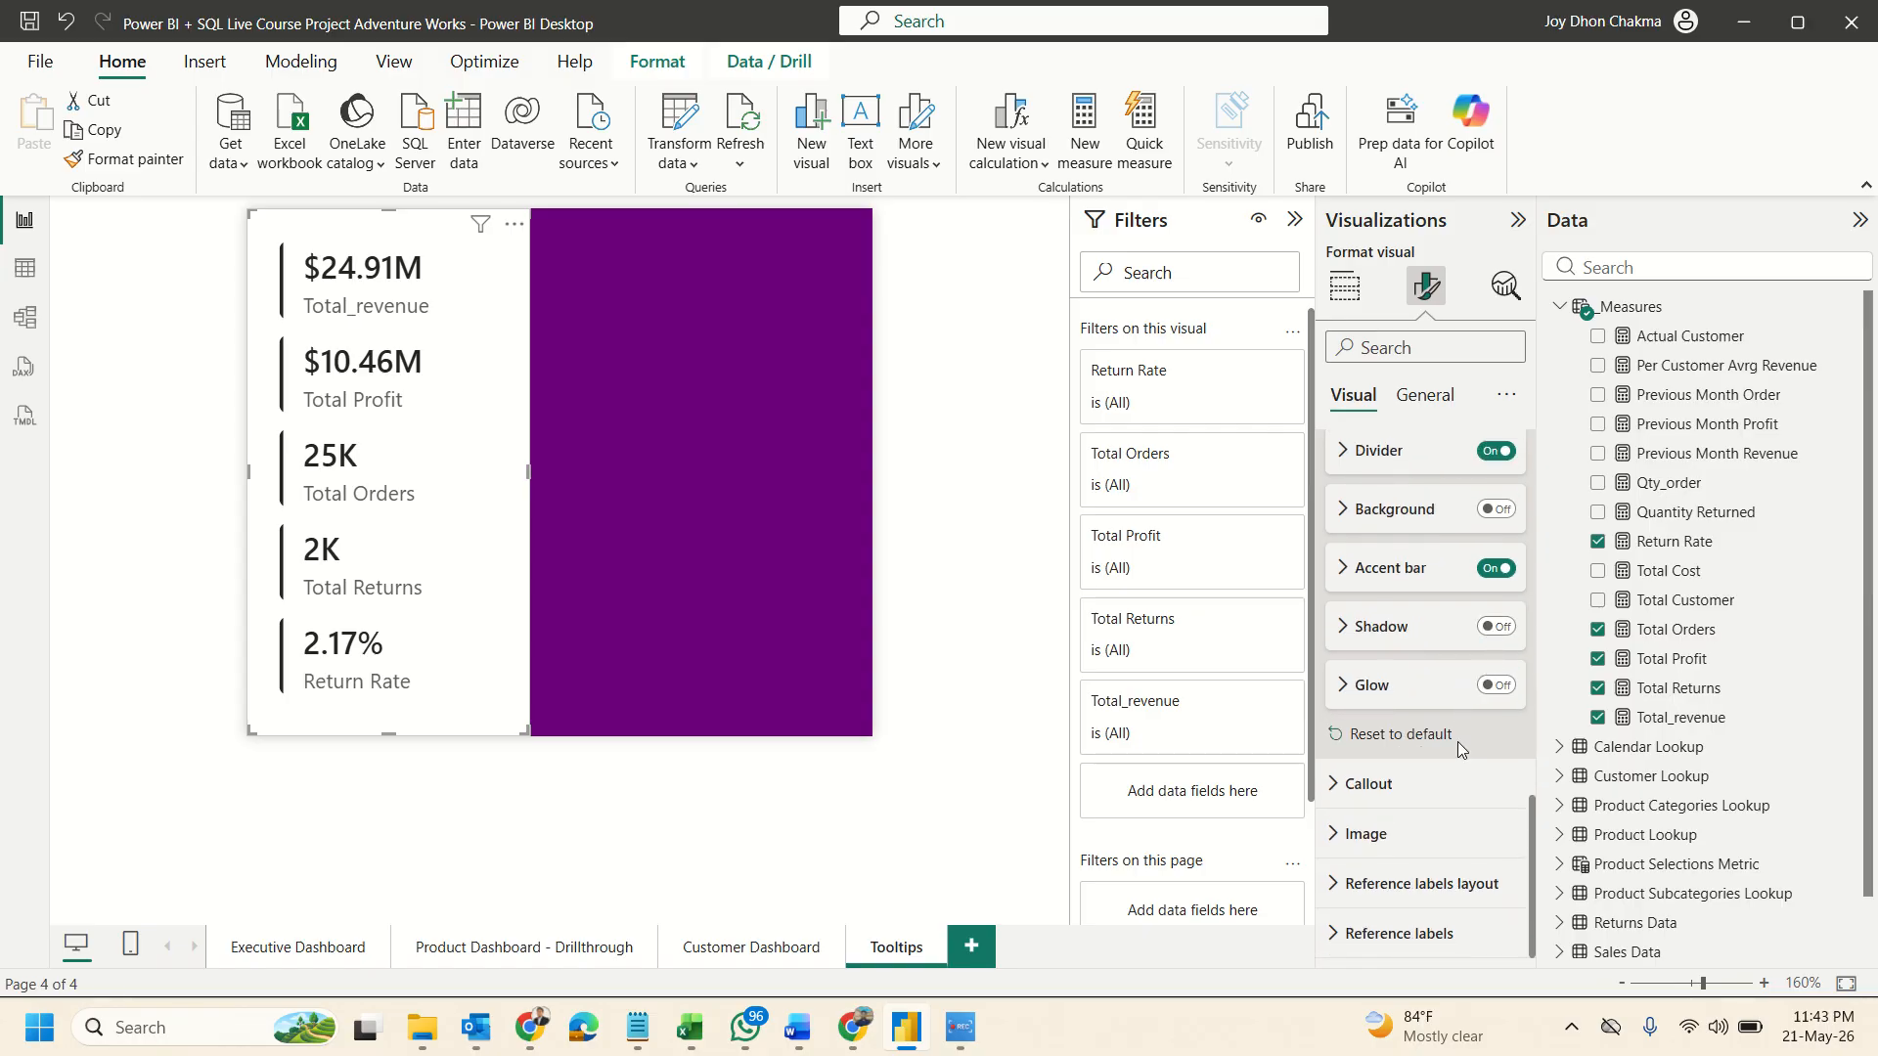
left_click(1369, 784)
scroll(1438, 788, "down", 4)
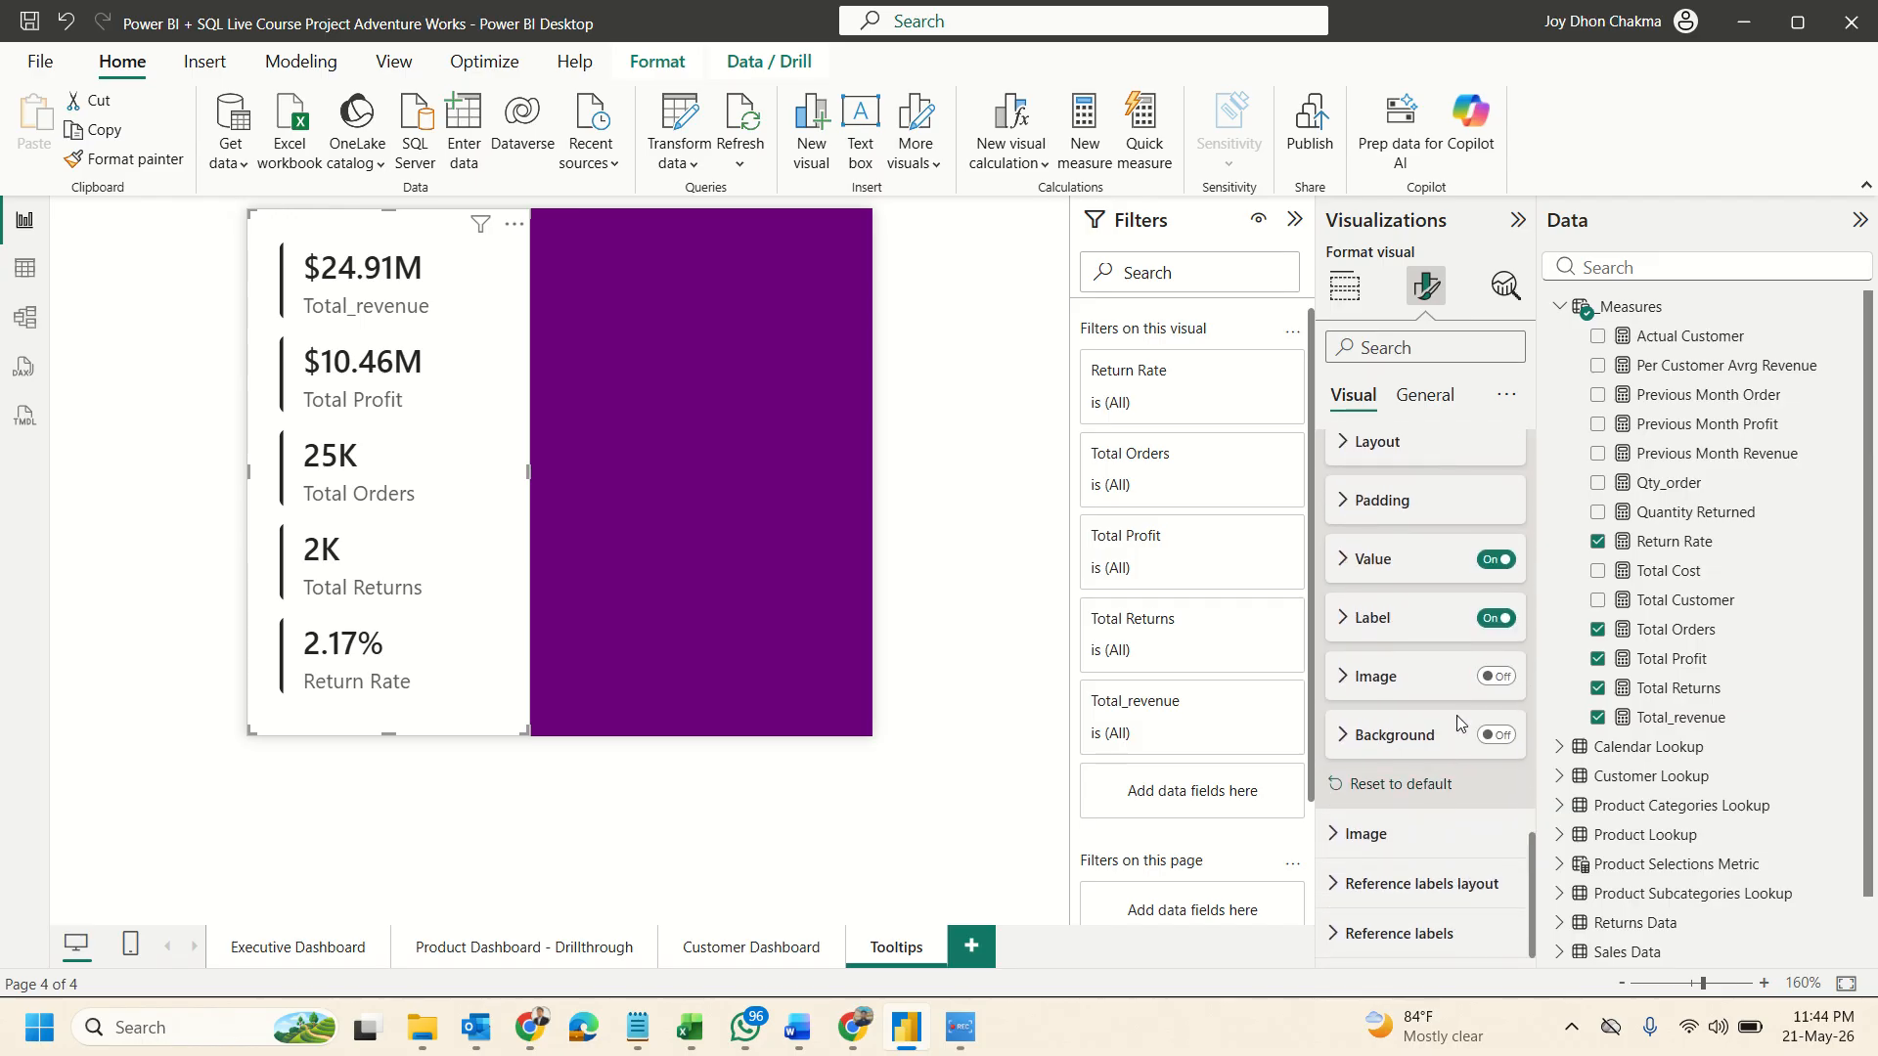
left_click(1361, 833)
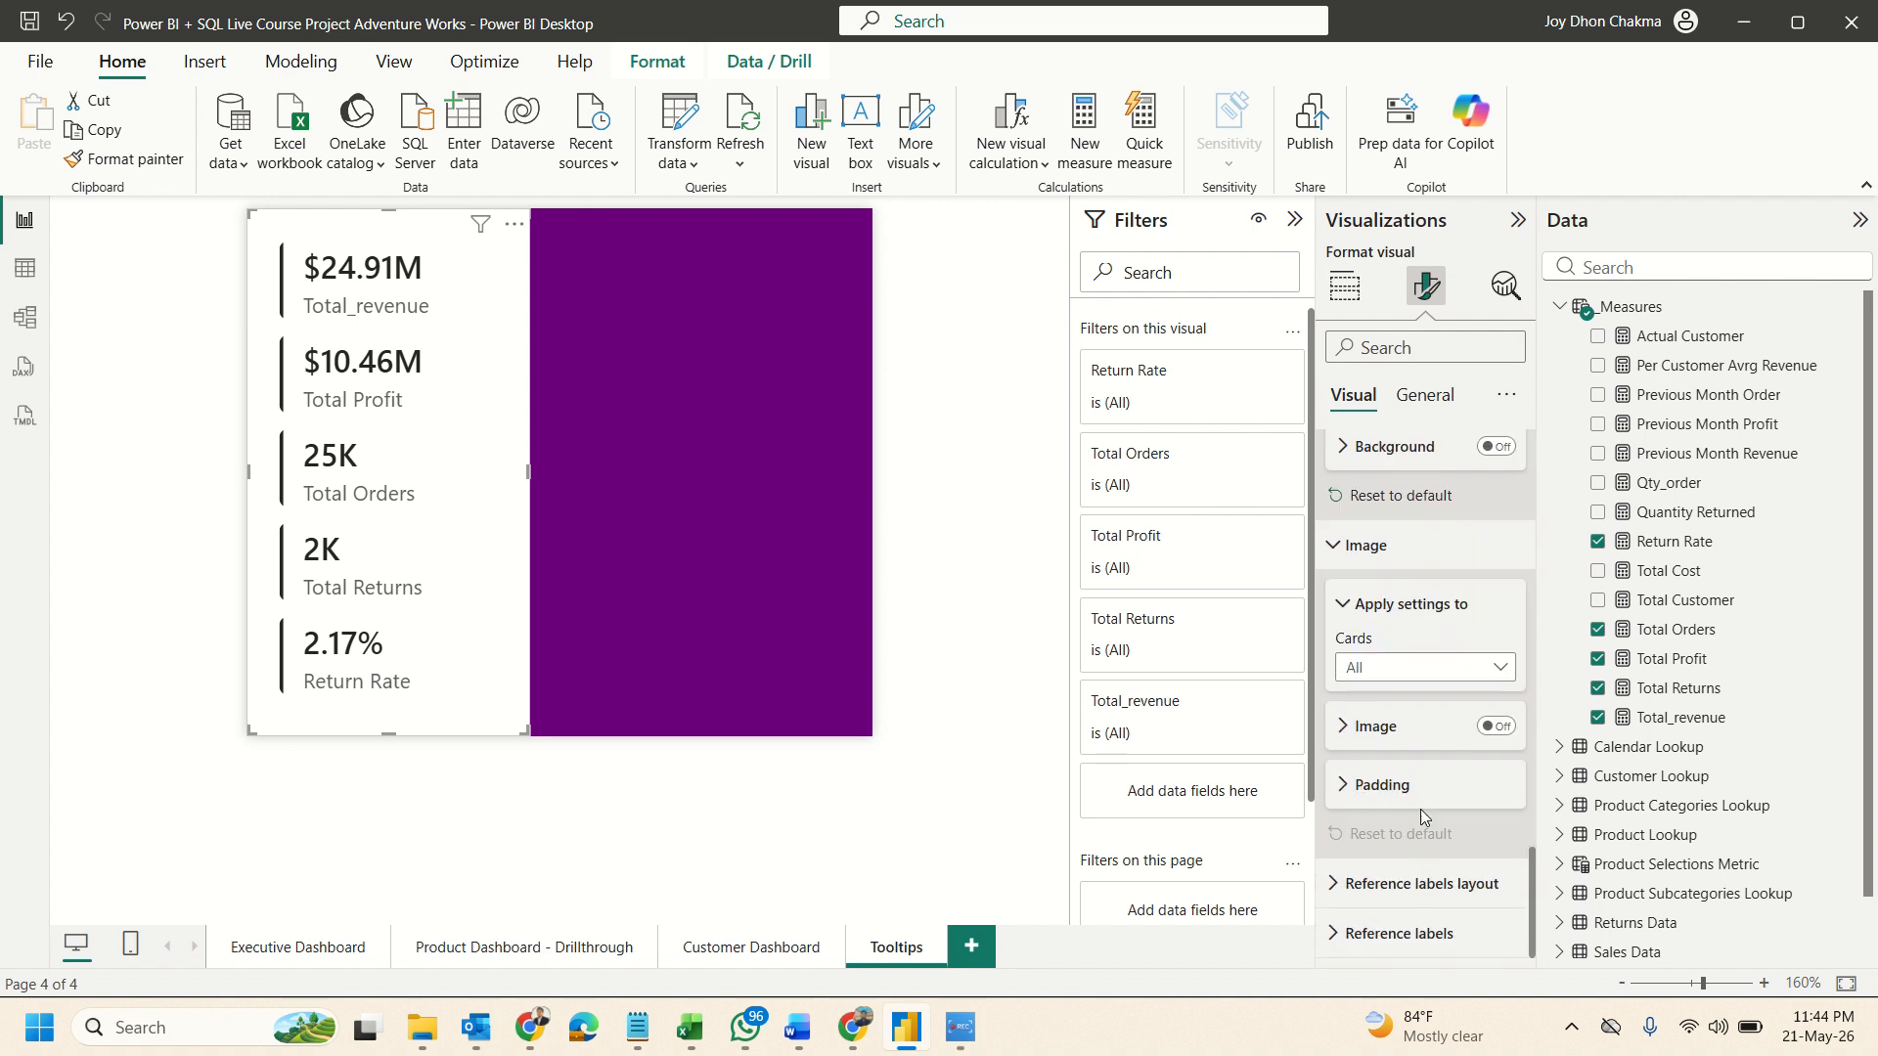
left_click(1423, 883)
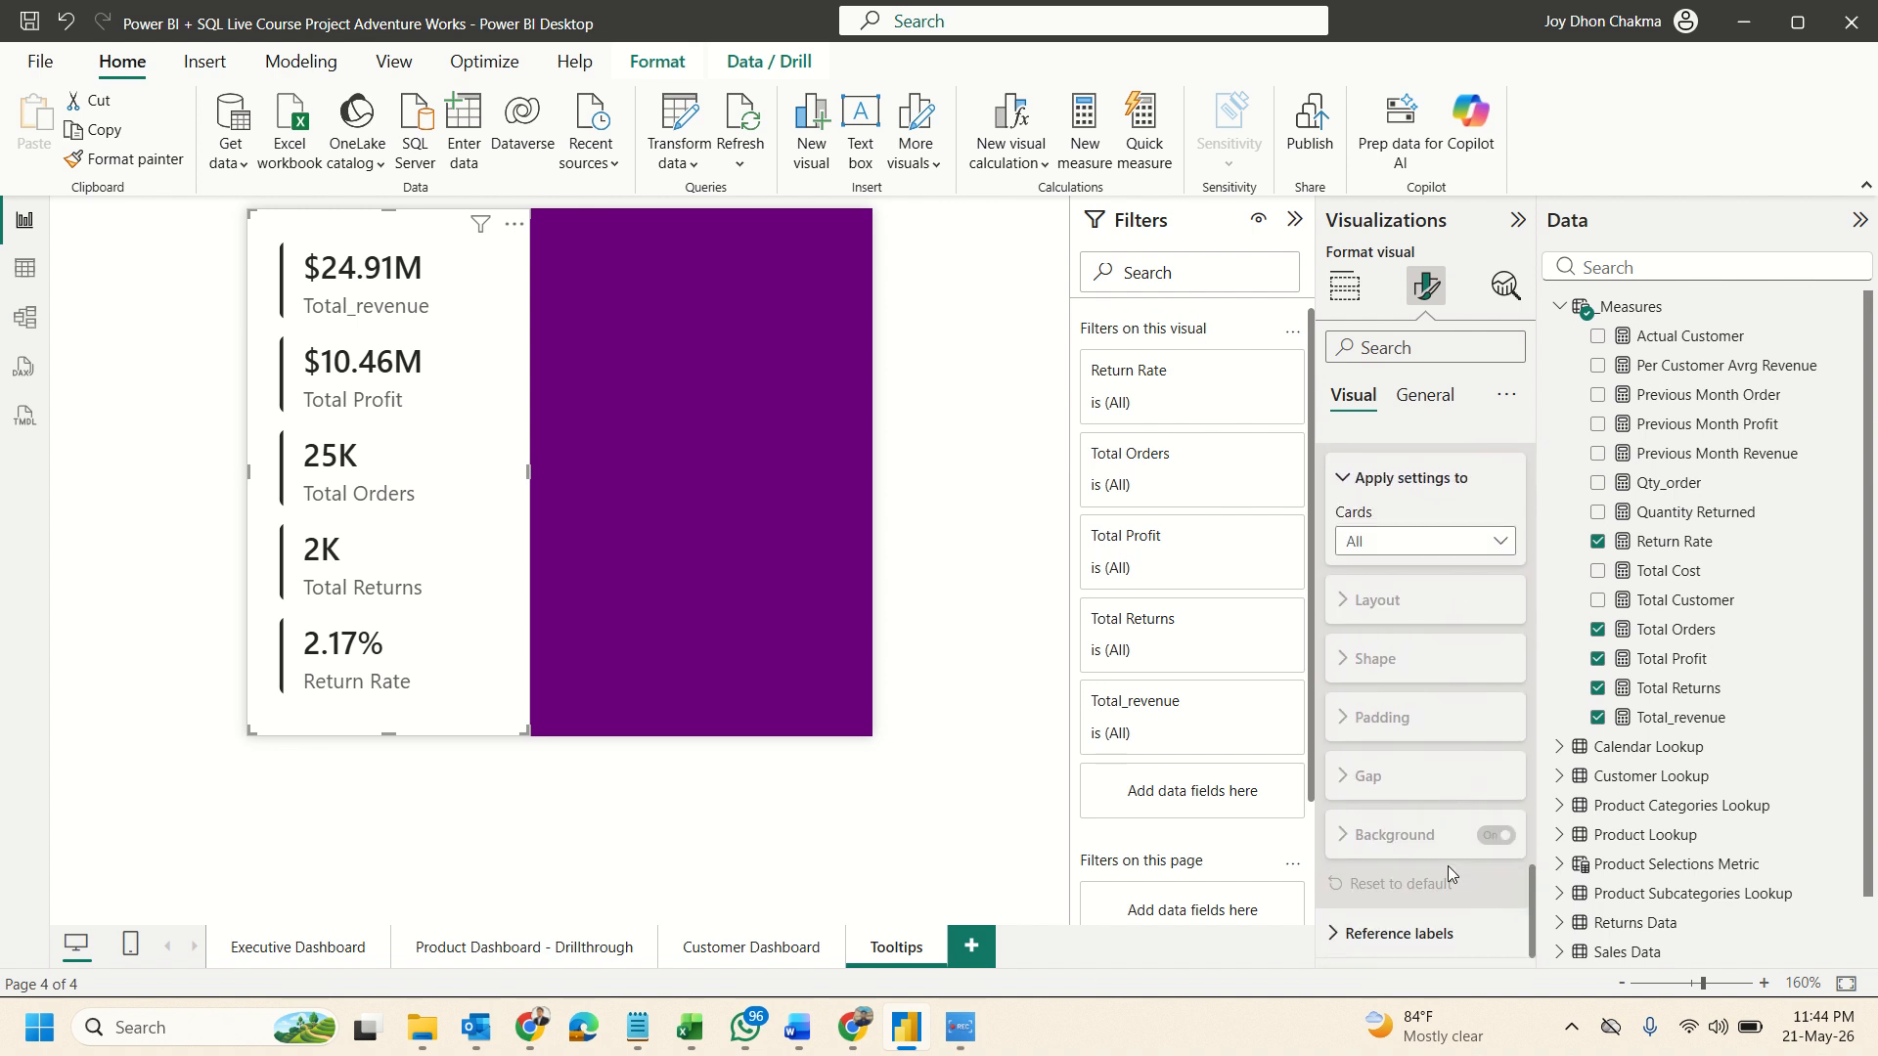
left_click(1398, 933)
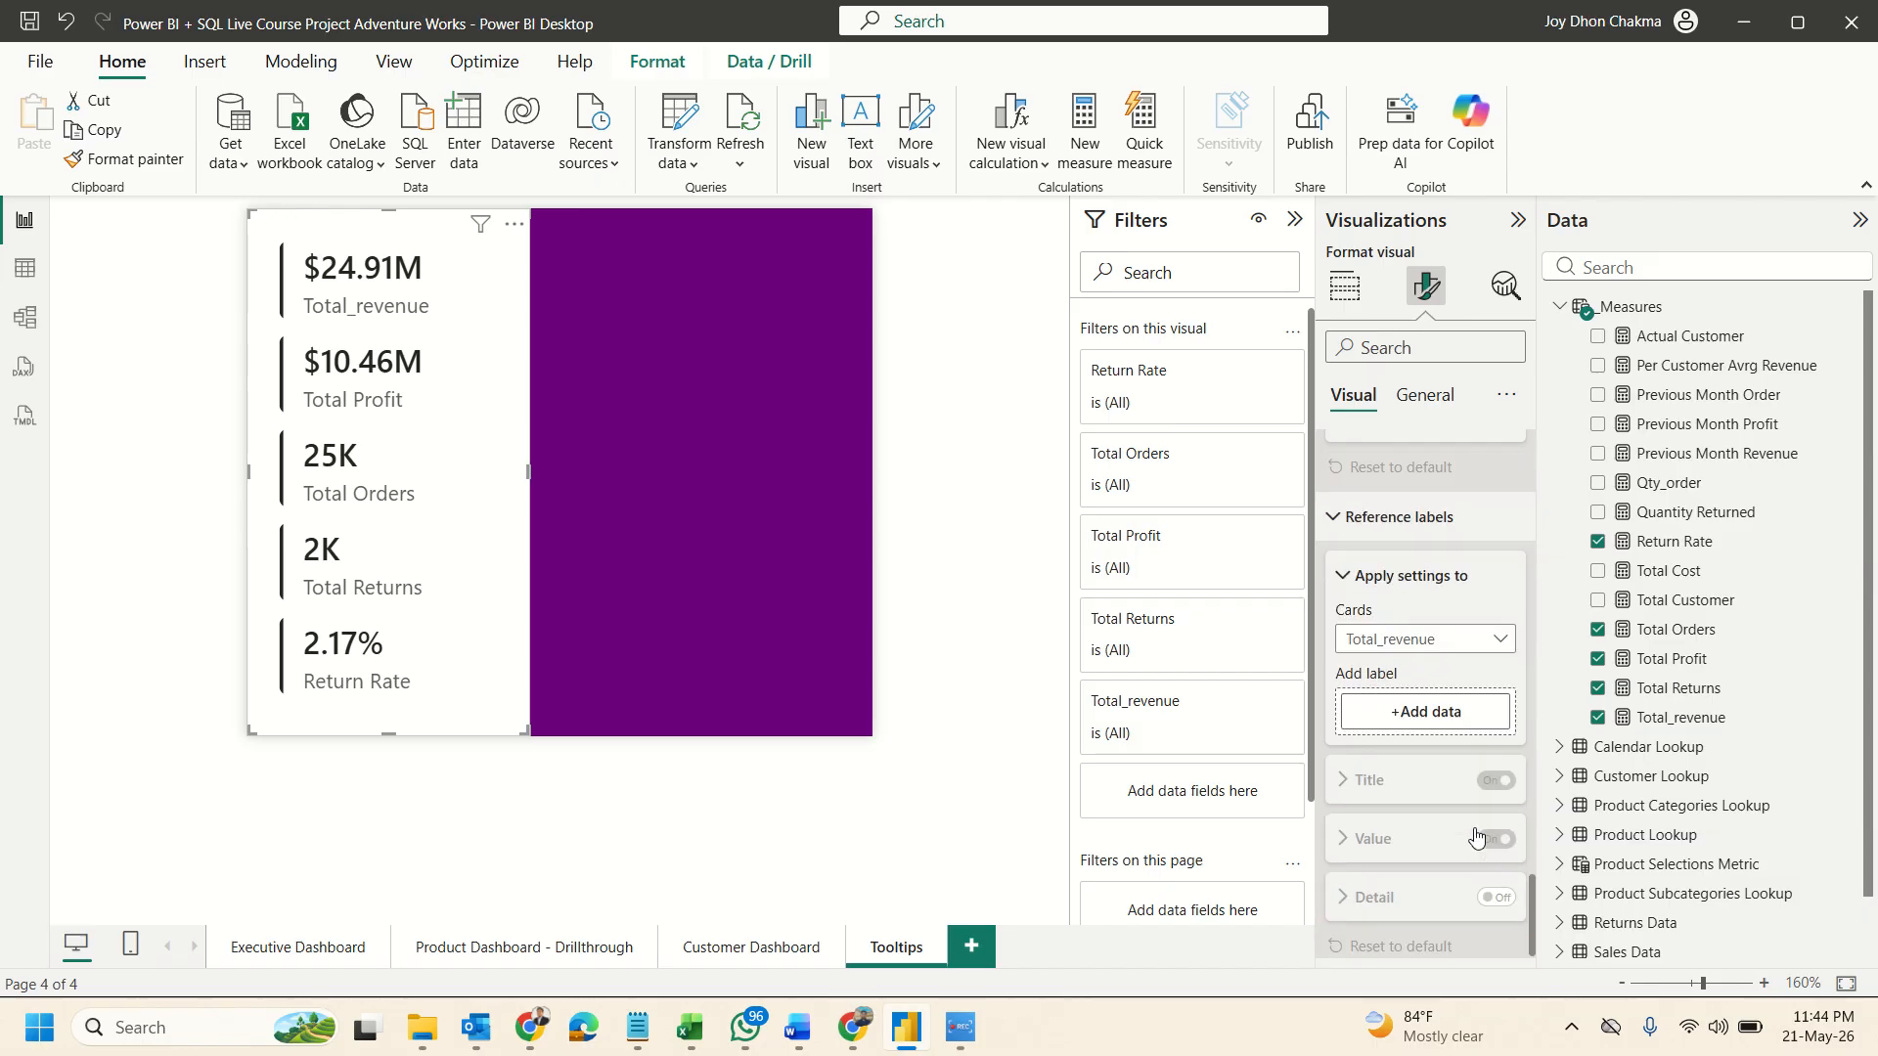
Set the background transparency of the five-measure card visual to 100%.
left_click(1423, 396)
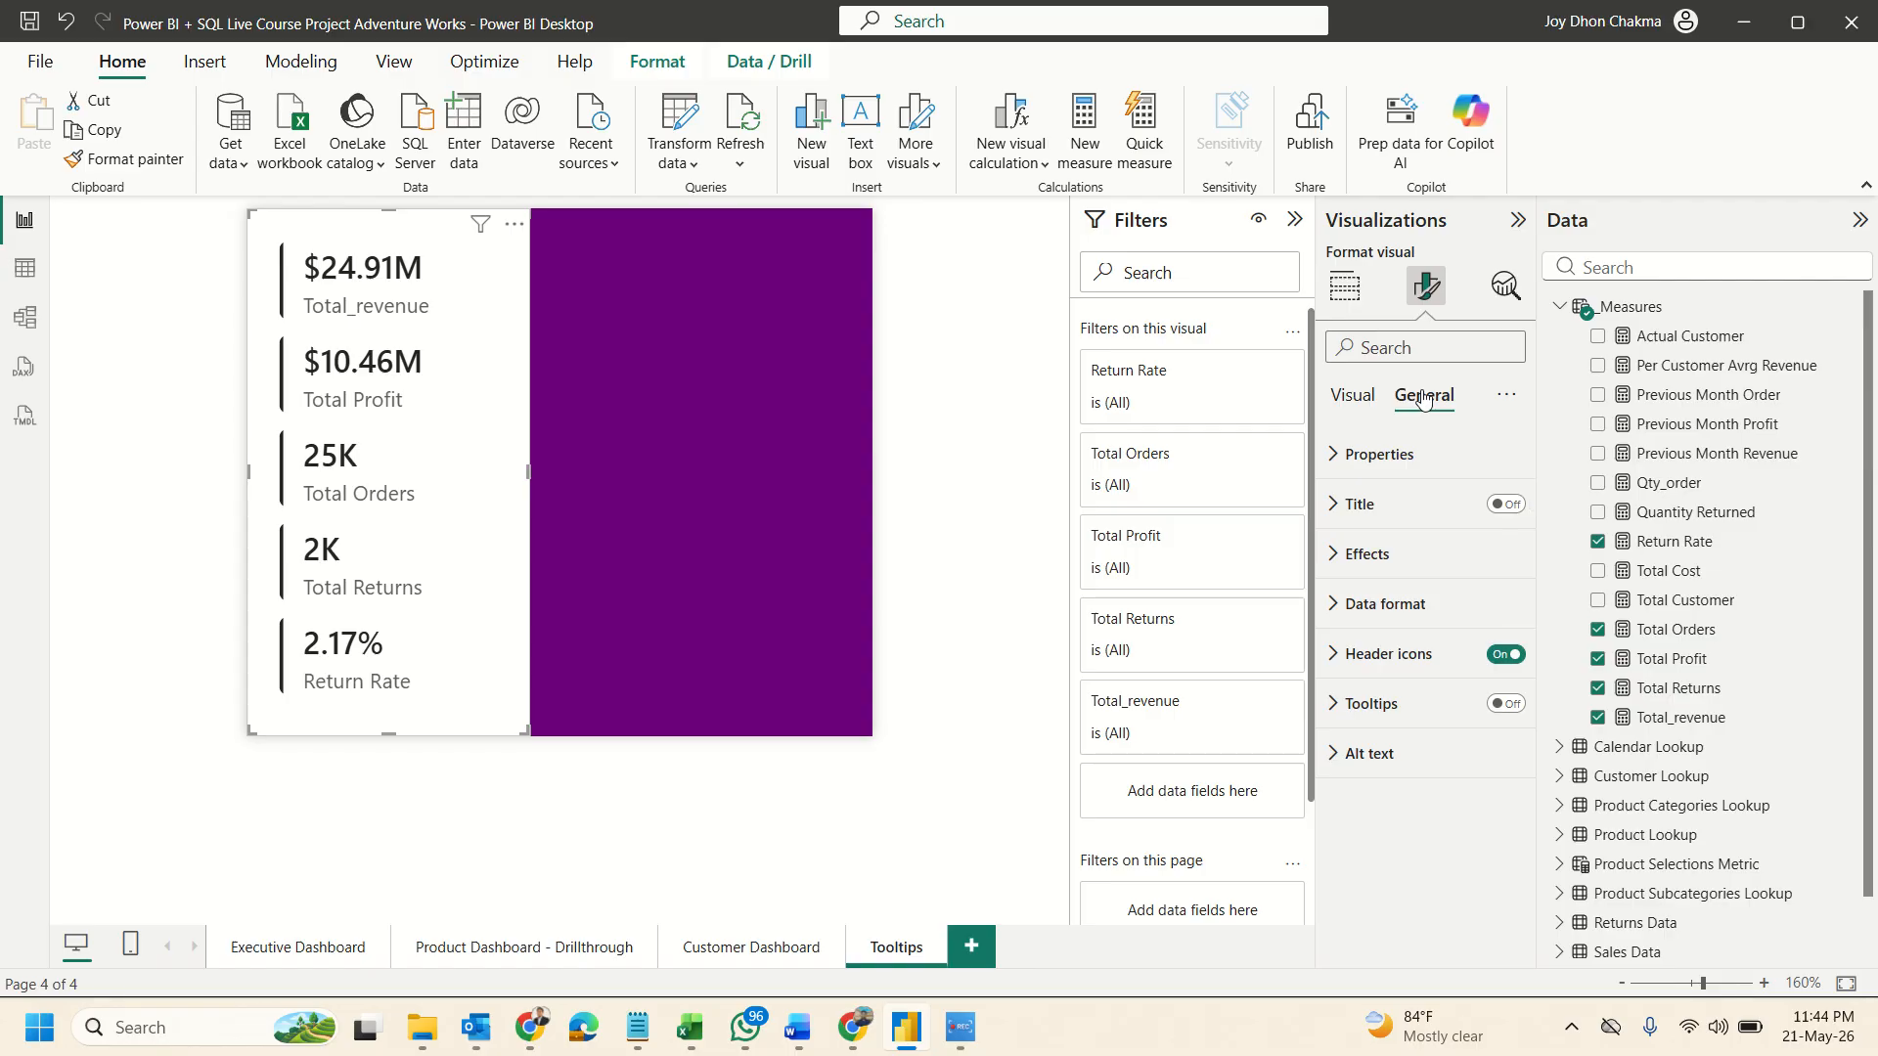
left_click(1389, 554)
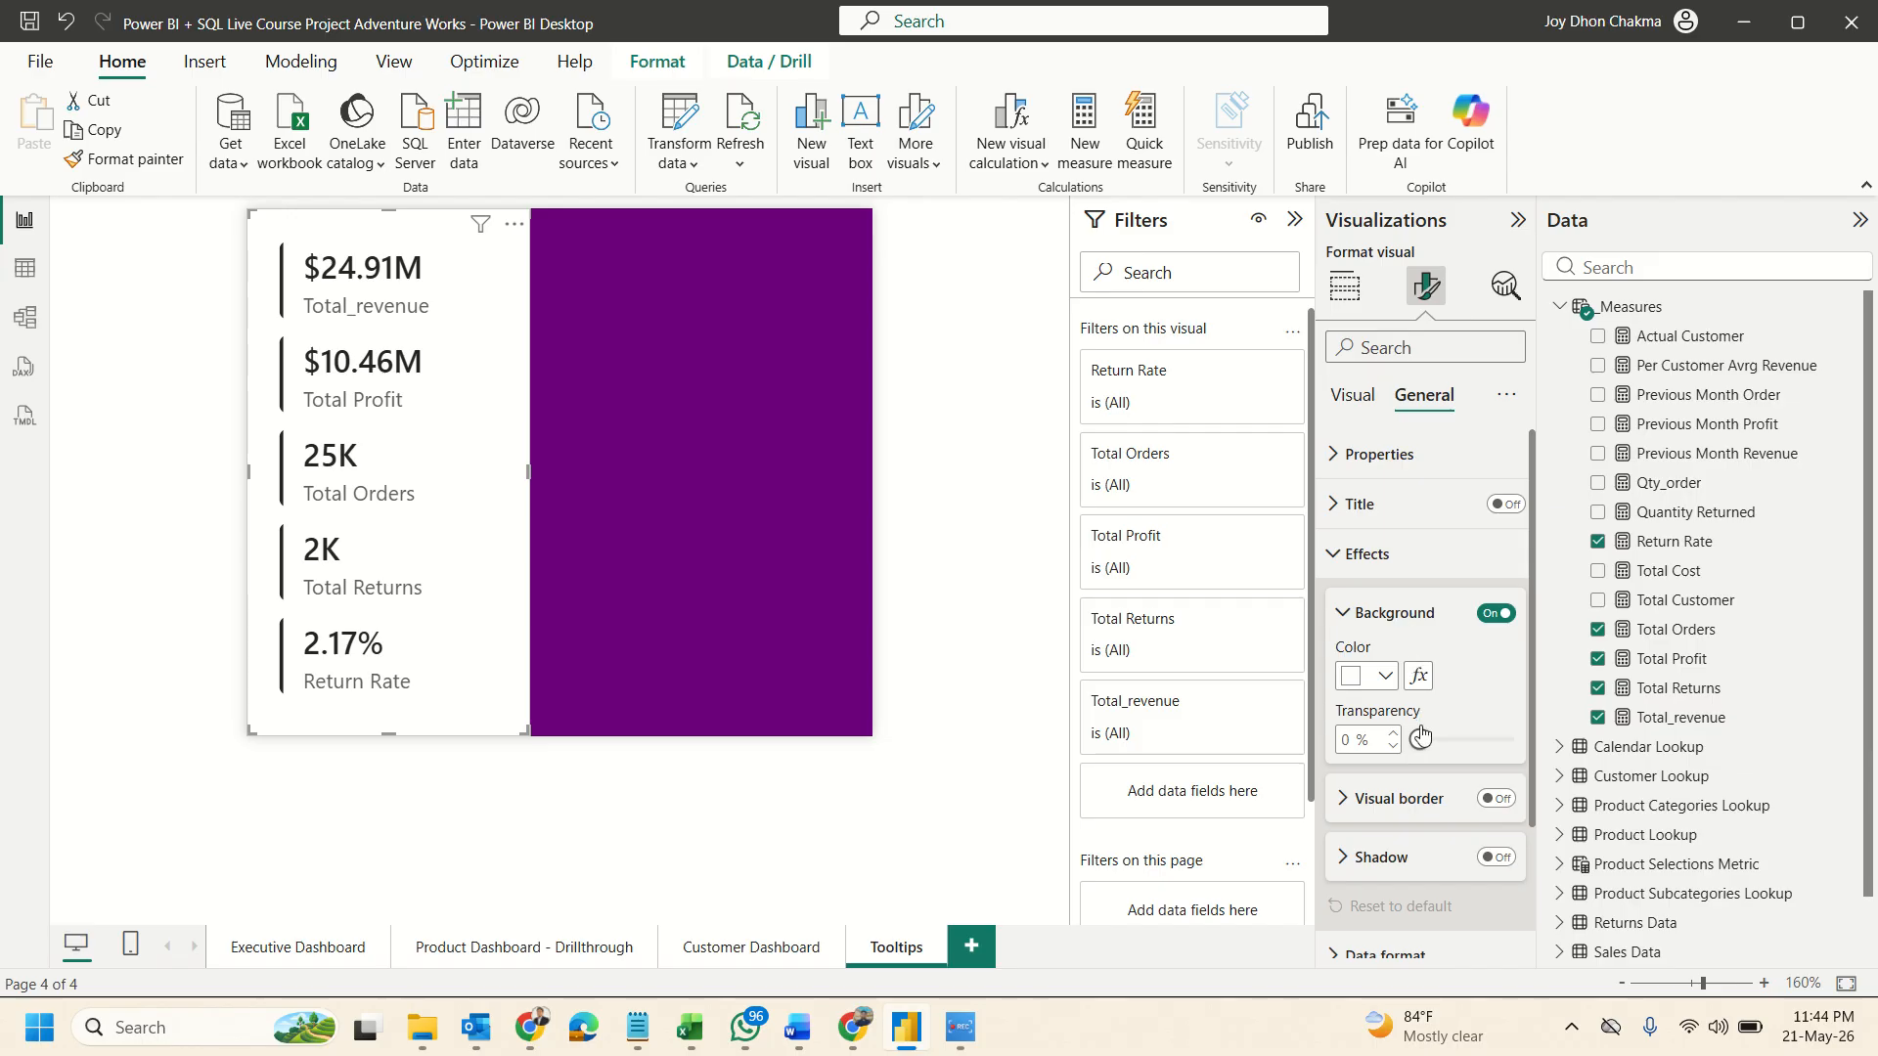
left_click_drag(1420, 743, 1591, 772)
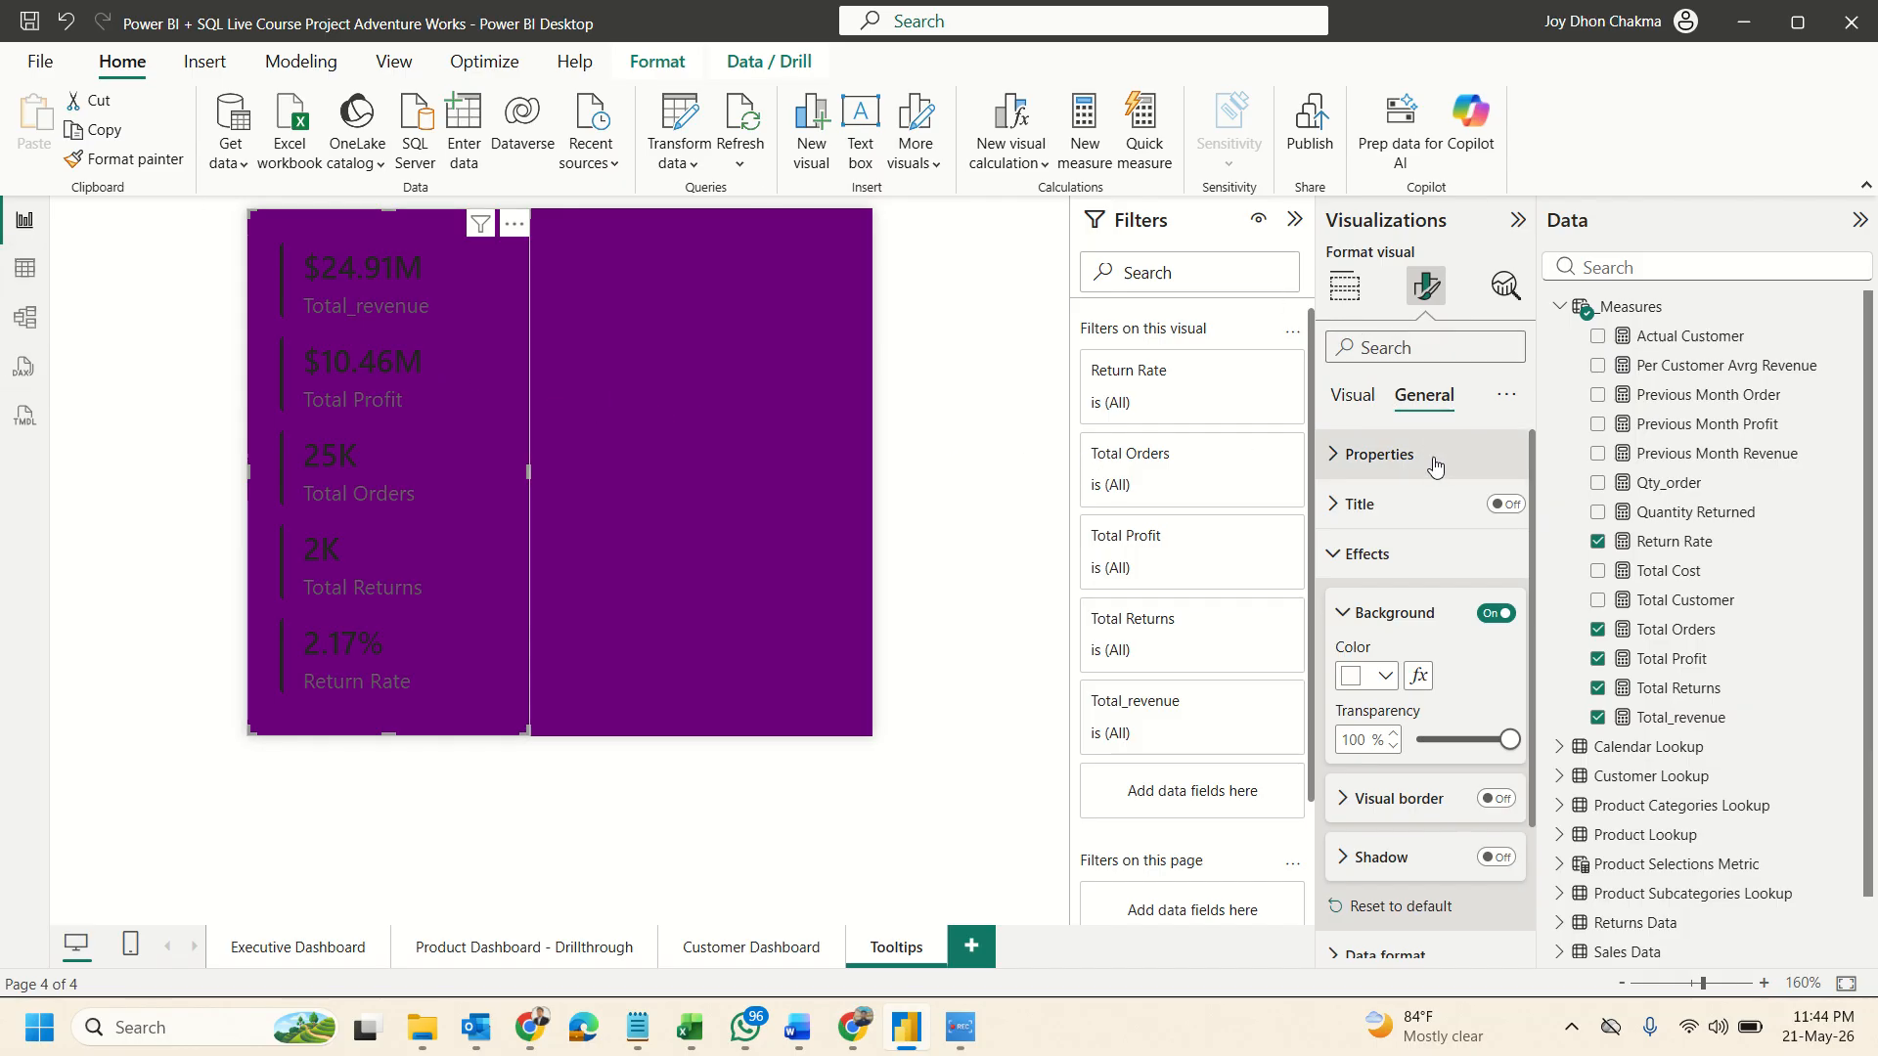
Collapse the multi-card layout, cards, callout, reference labels layout and reference labels settings of the card visual.
left_click(1360, 401)
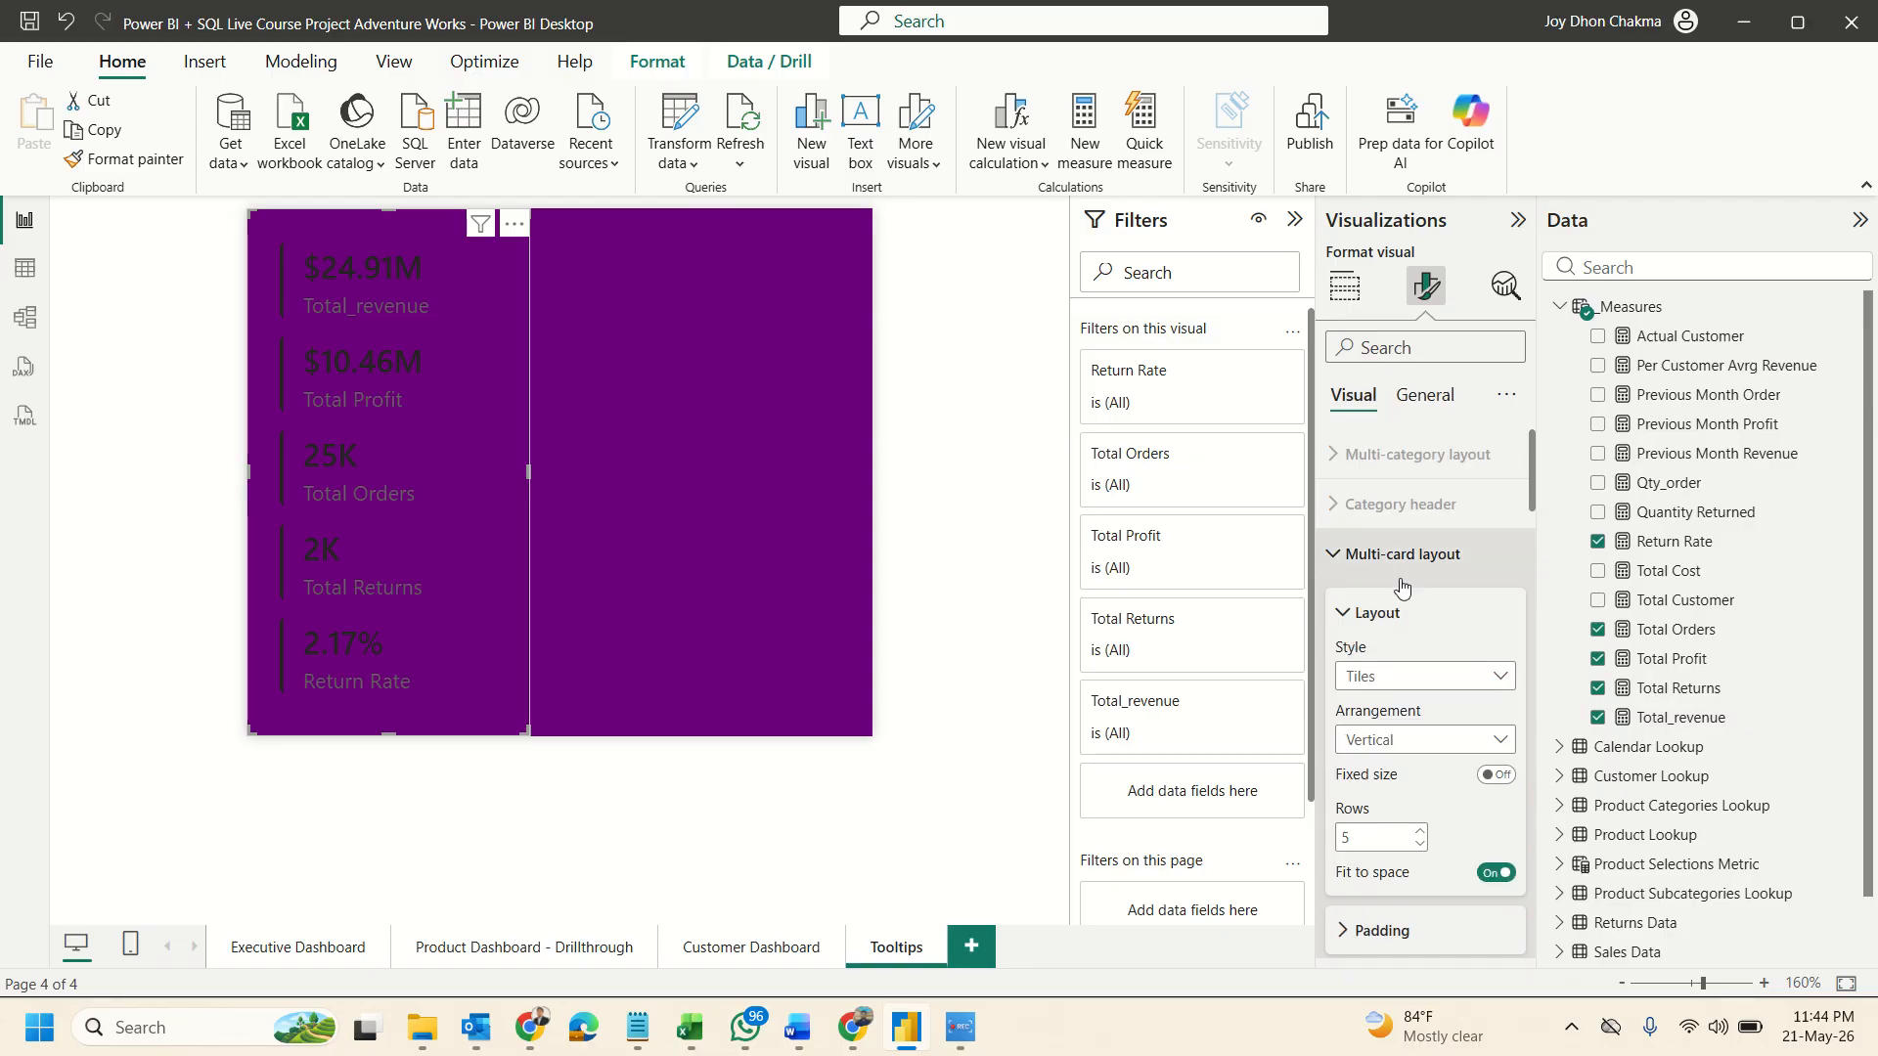
left_click(1377, 616)
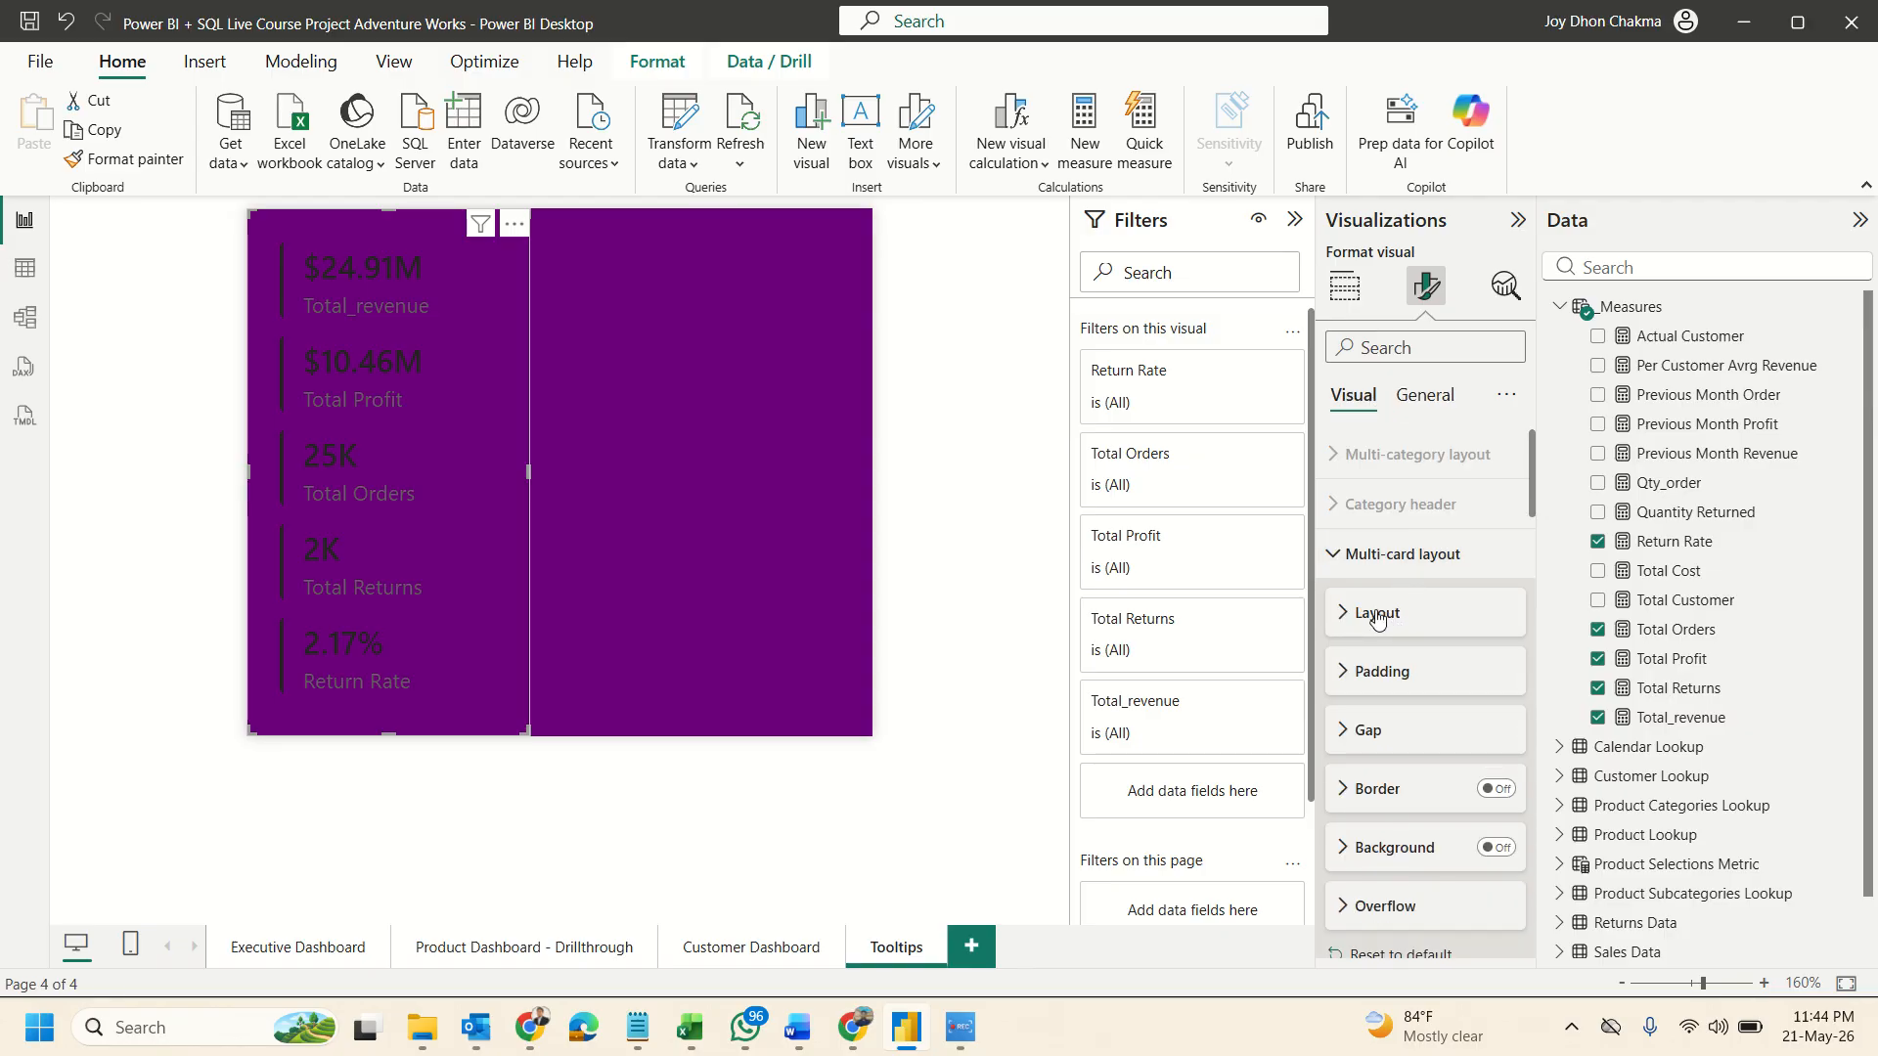
left_click(1359, 557)
left_click(1362, 606)
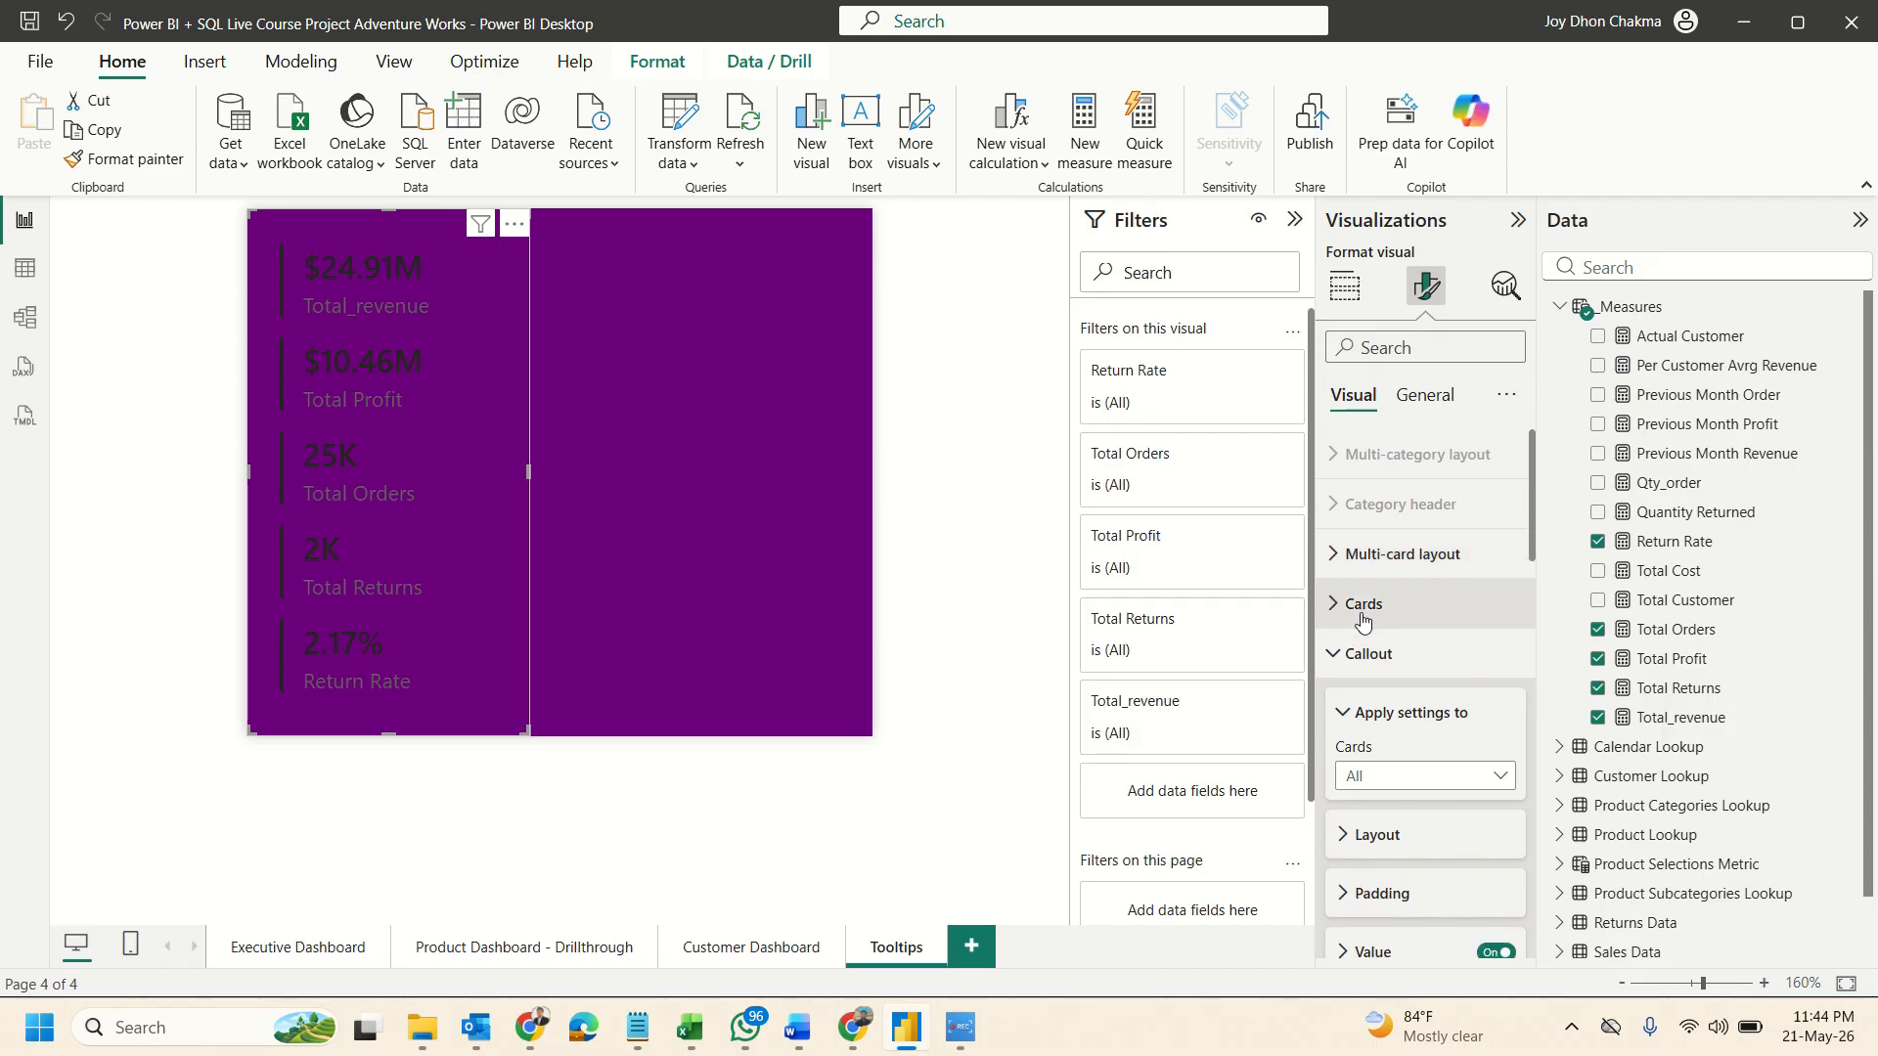
scroll(1365, 625, "down", 3)
scroll(1360, 555, "up", 2)
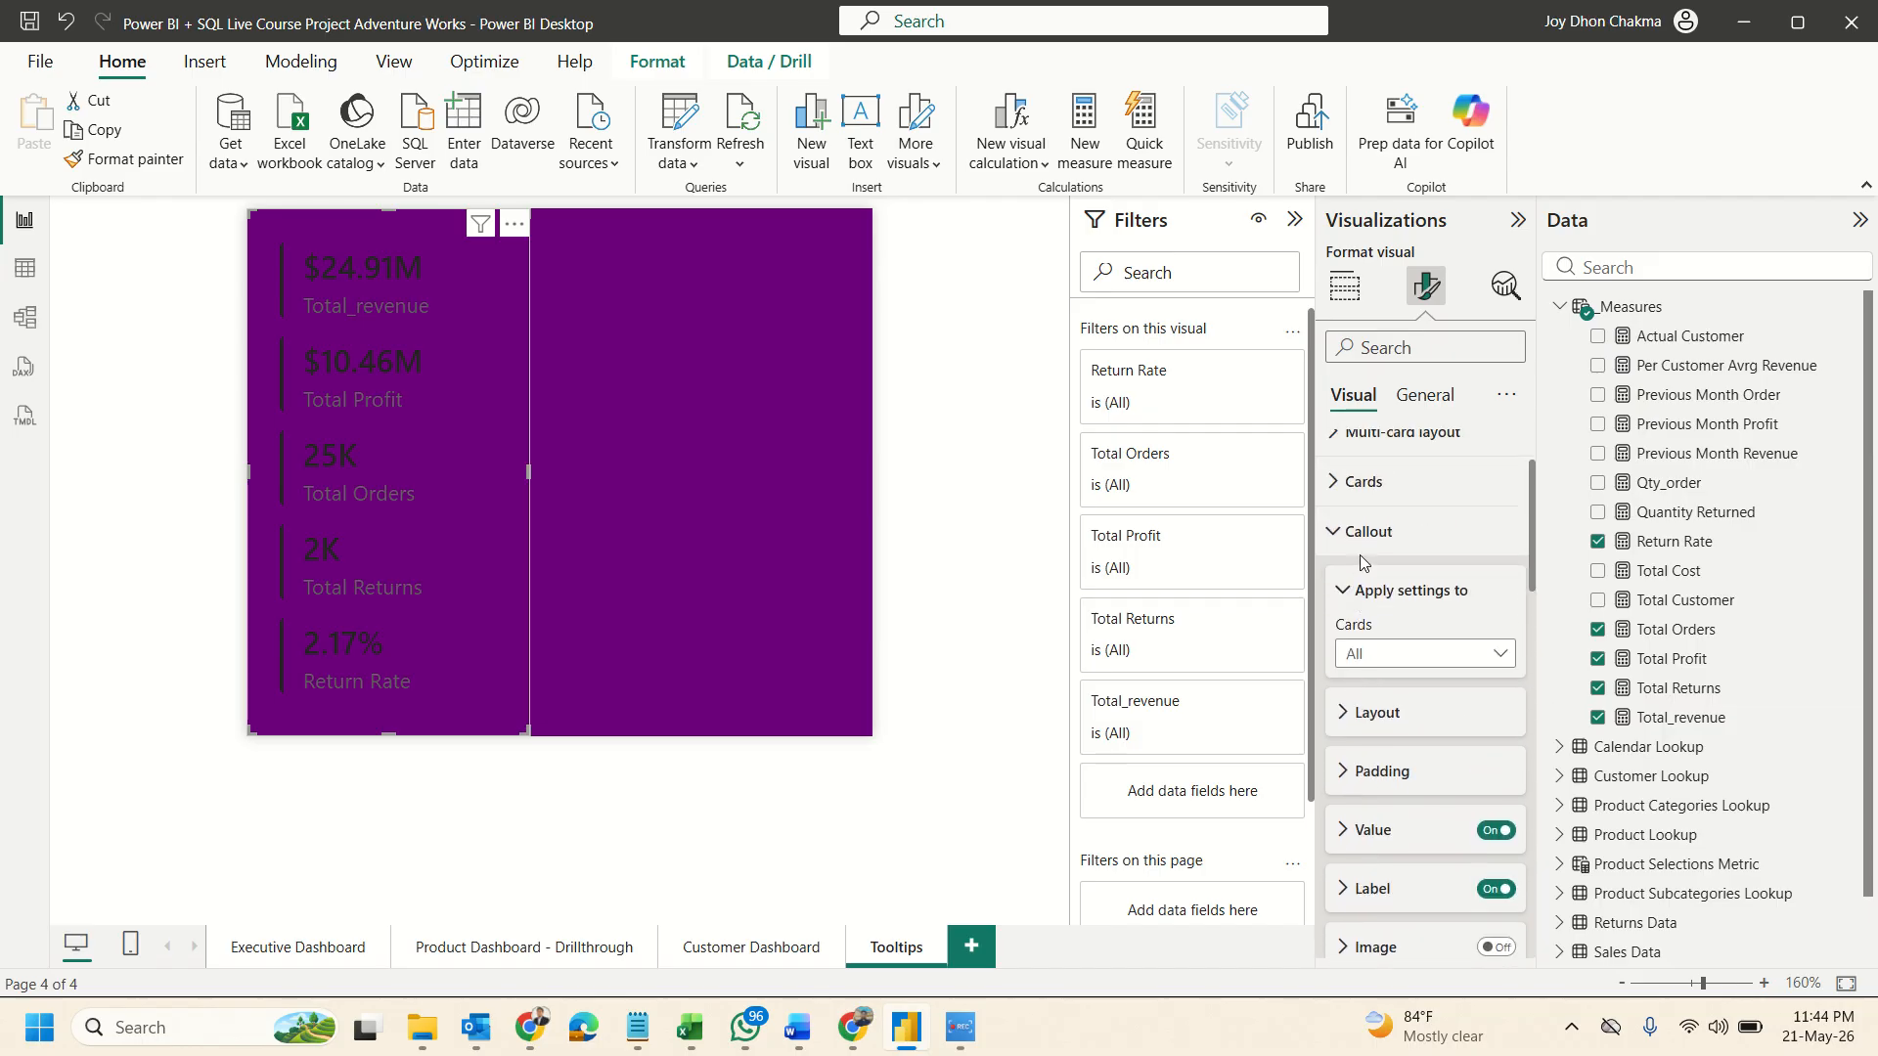
left_click(1359, 545)
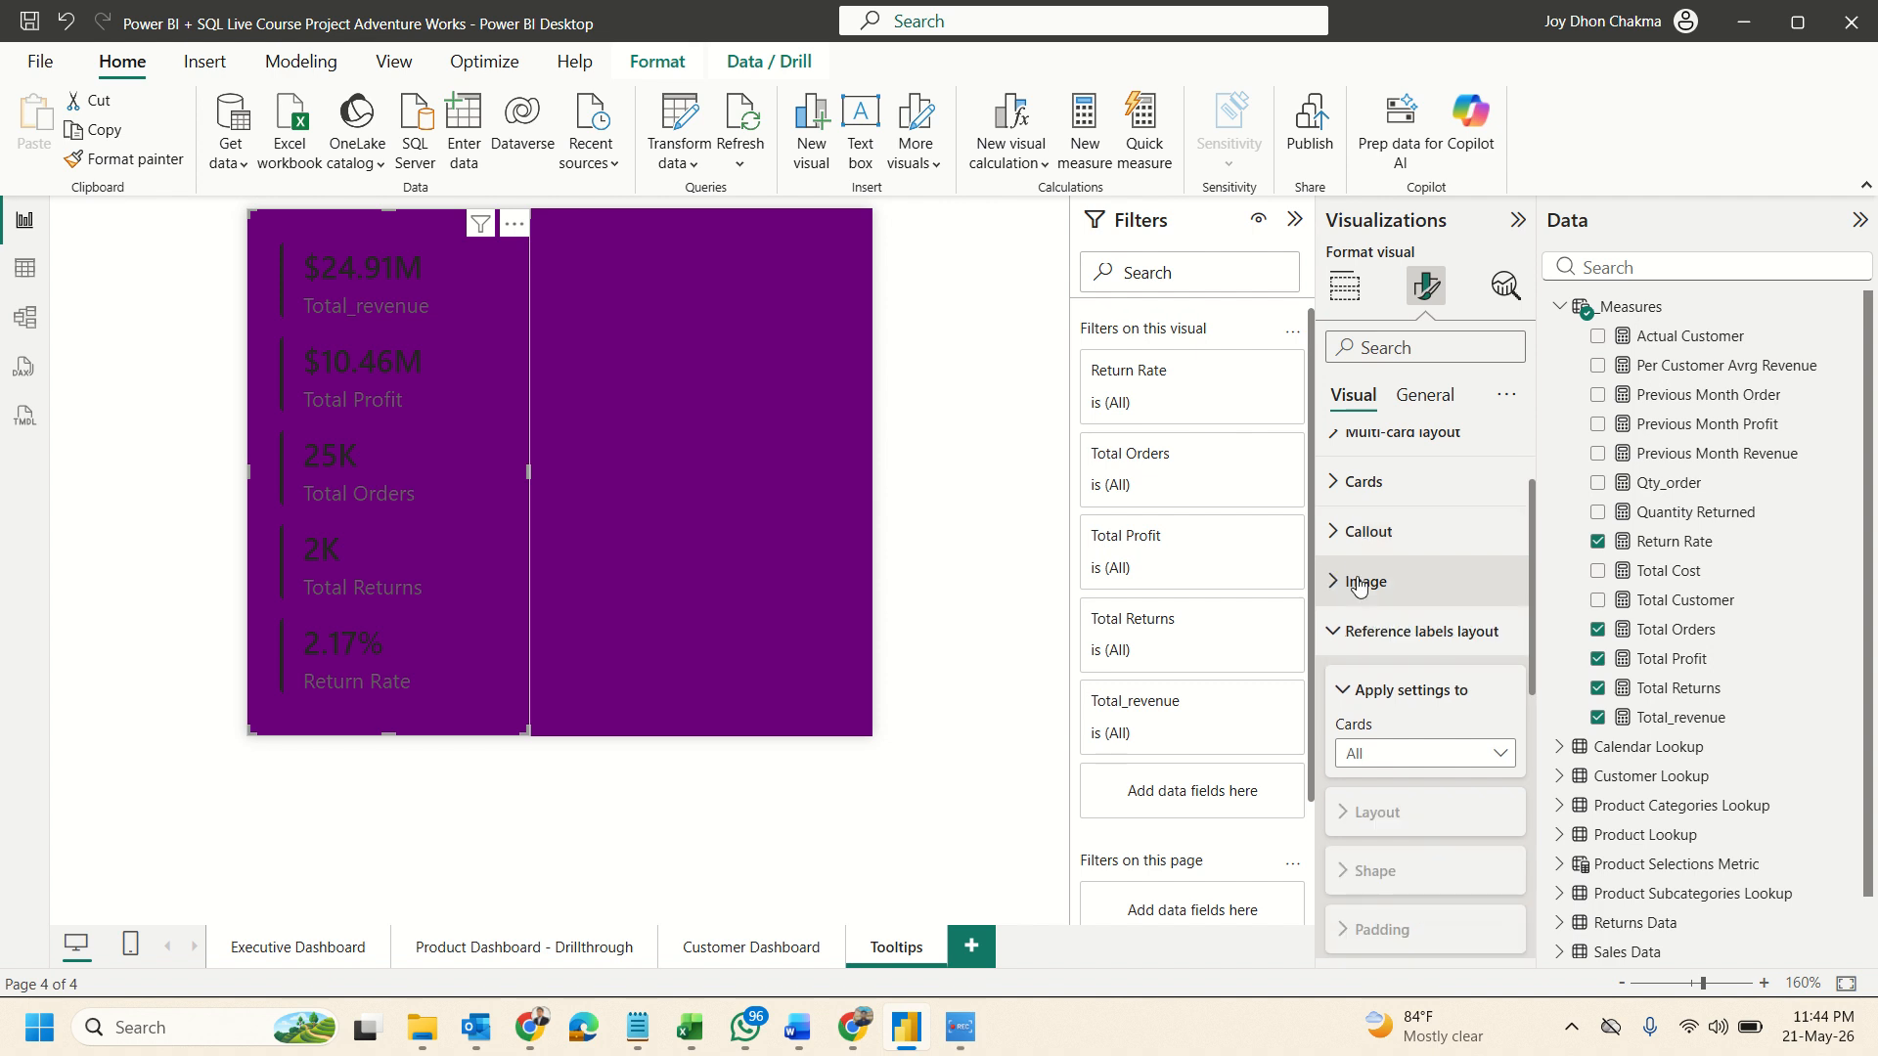
left_click(1361, 631)
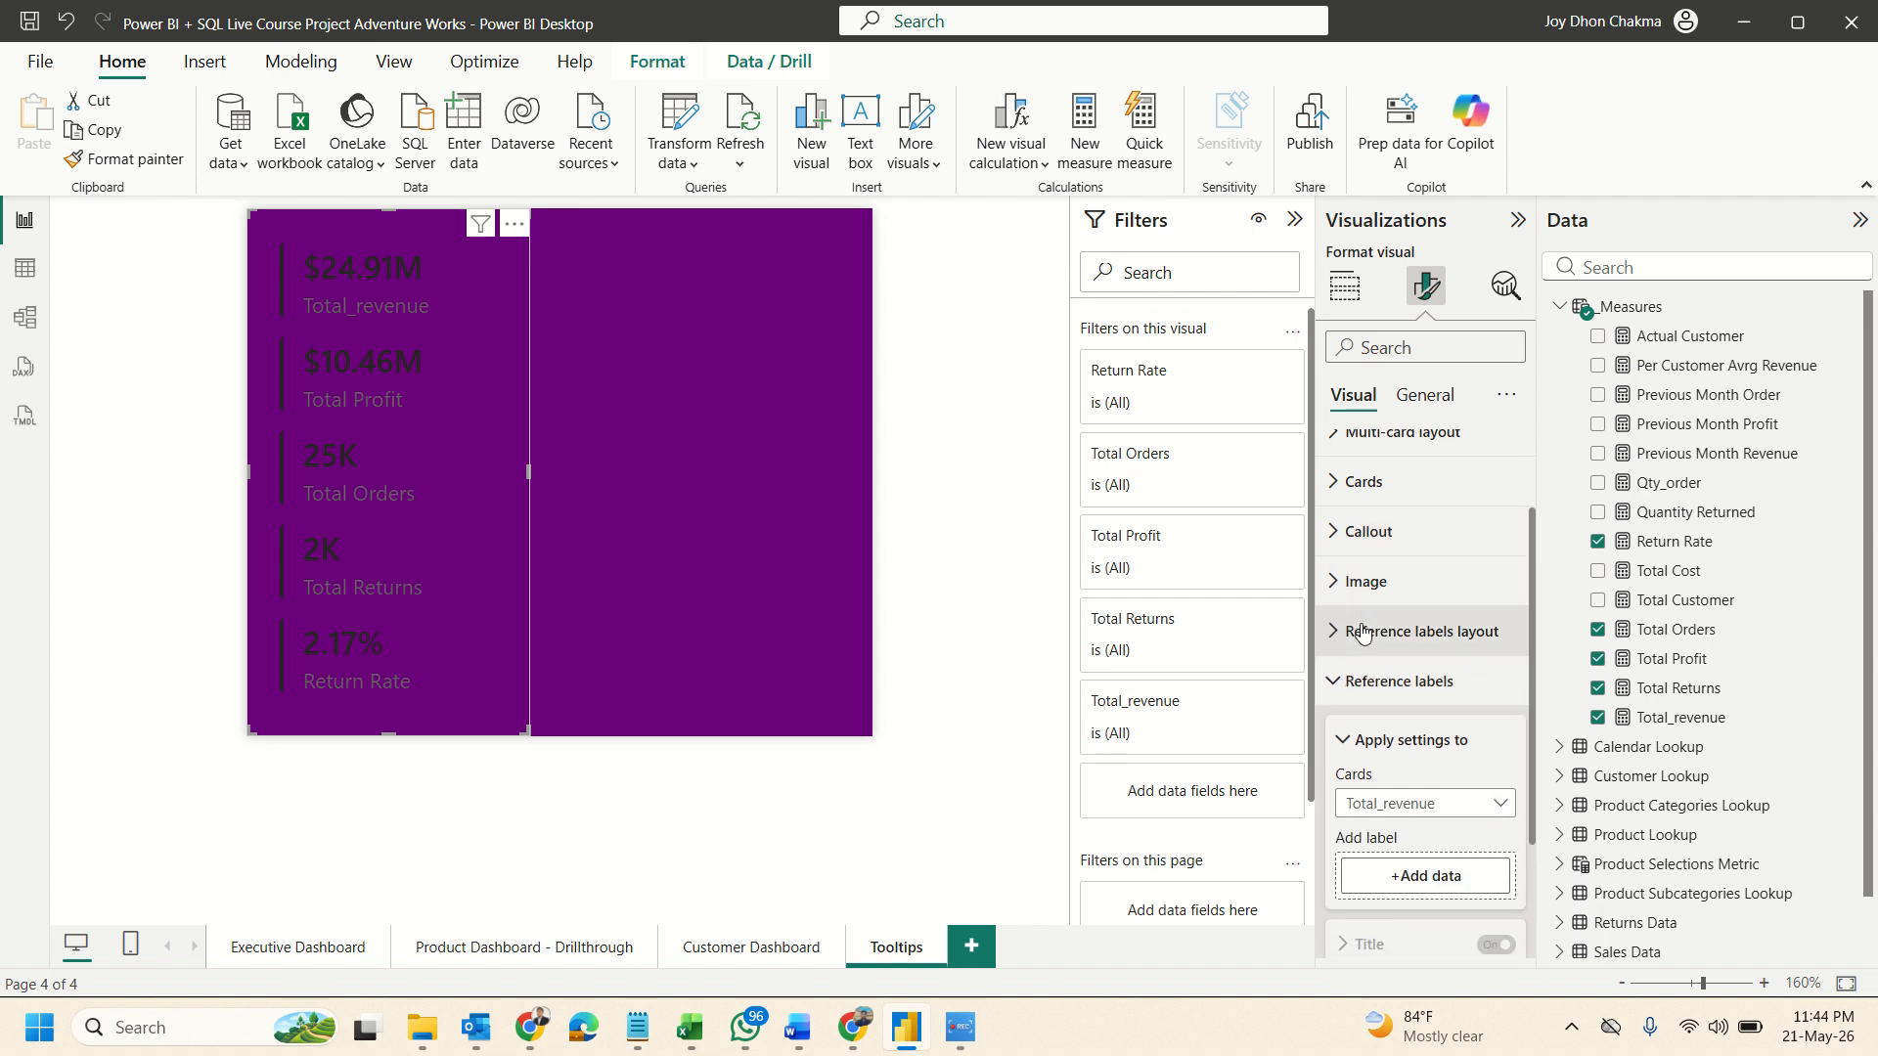
left_click(1356, 684)
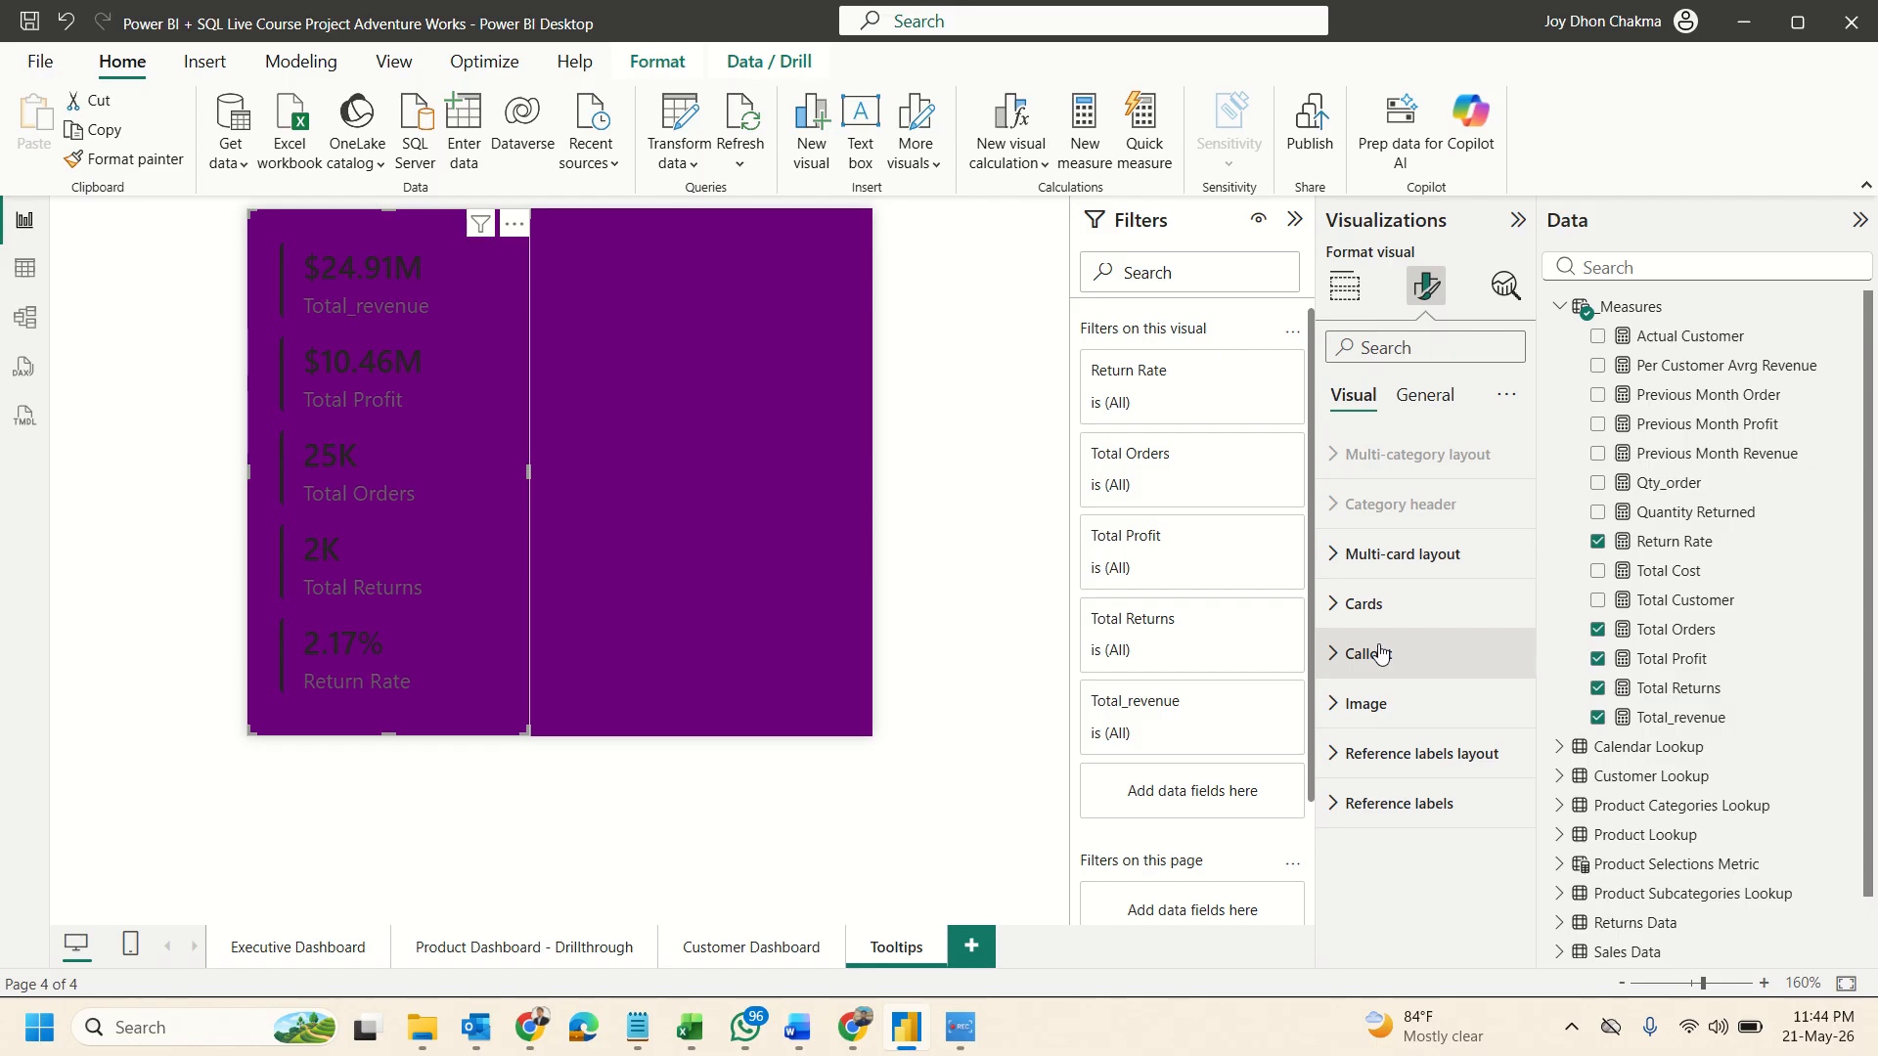
Set the callout value color to white for all cards in the visual.
left_click(1380, 654)
scroll(1434, 725, "down", 3)
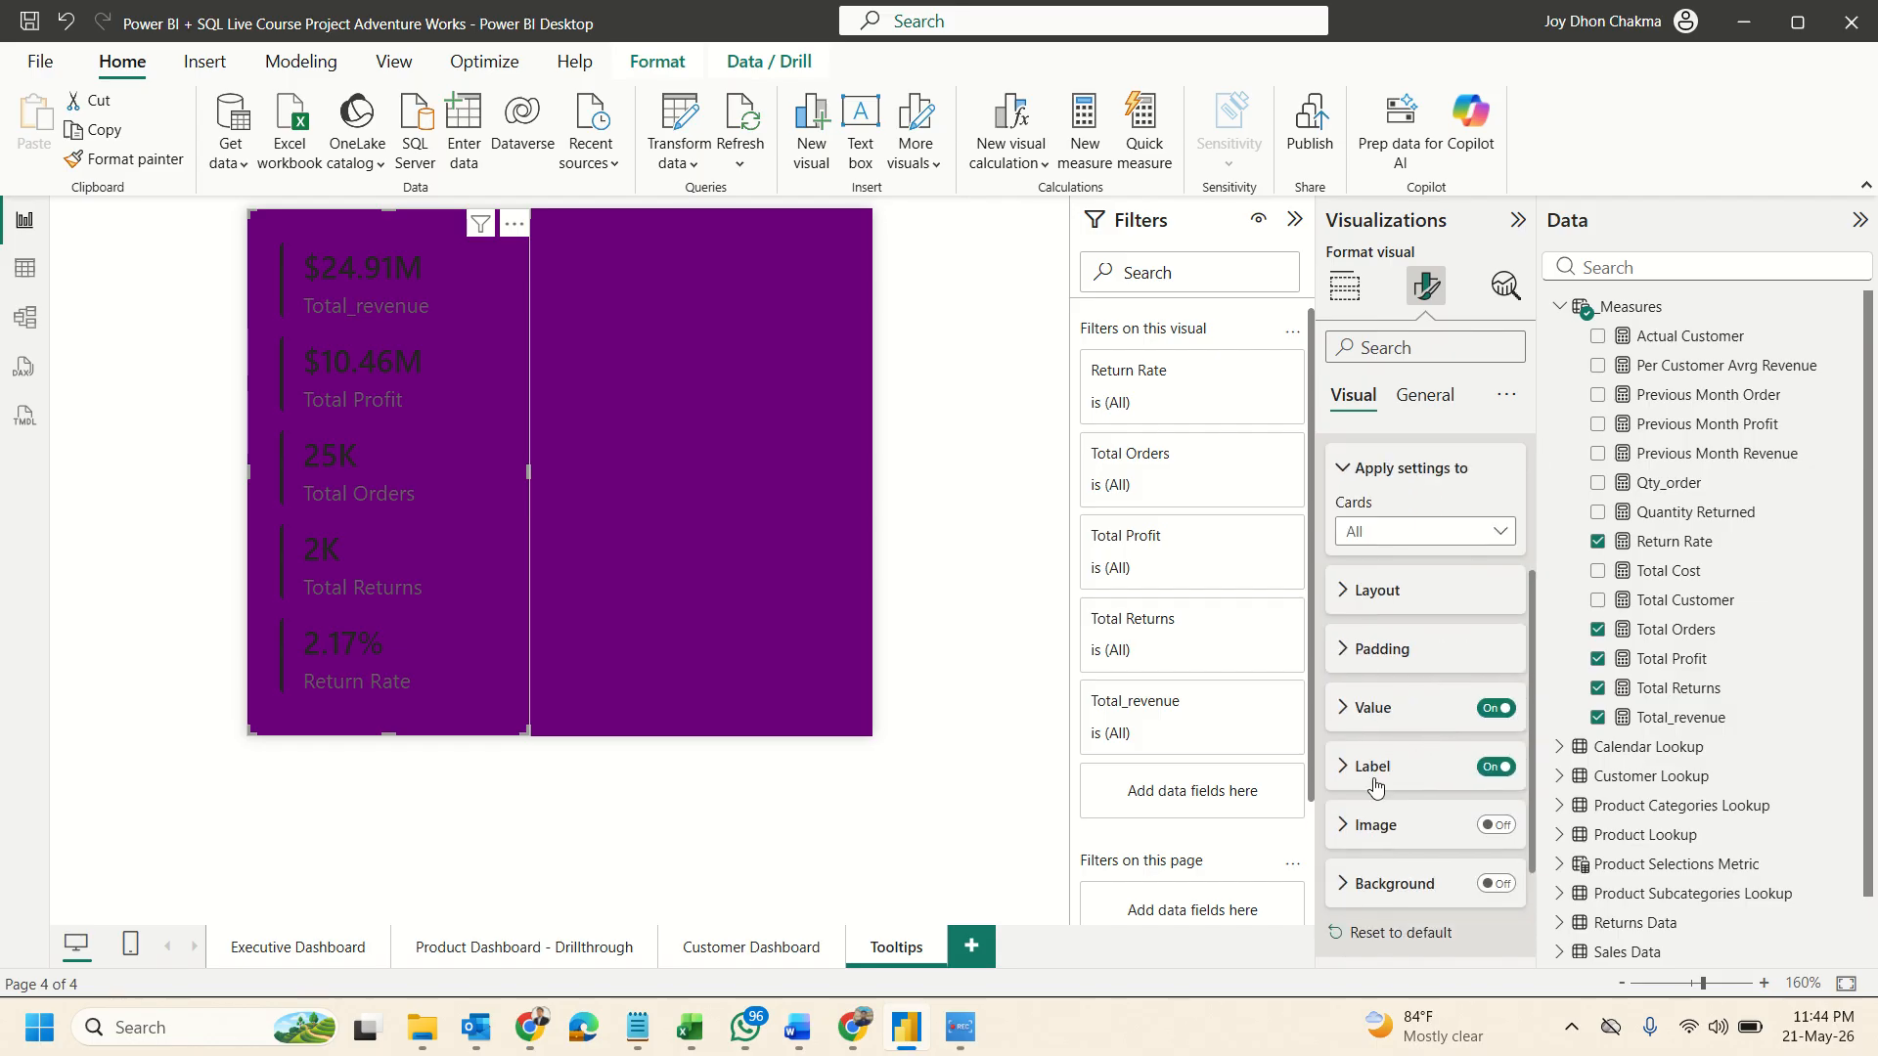
left_click(1374, 708)
scroll(1373, 715, "down", 3)
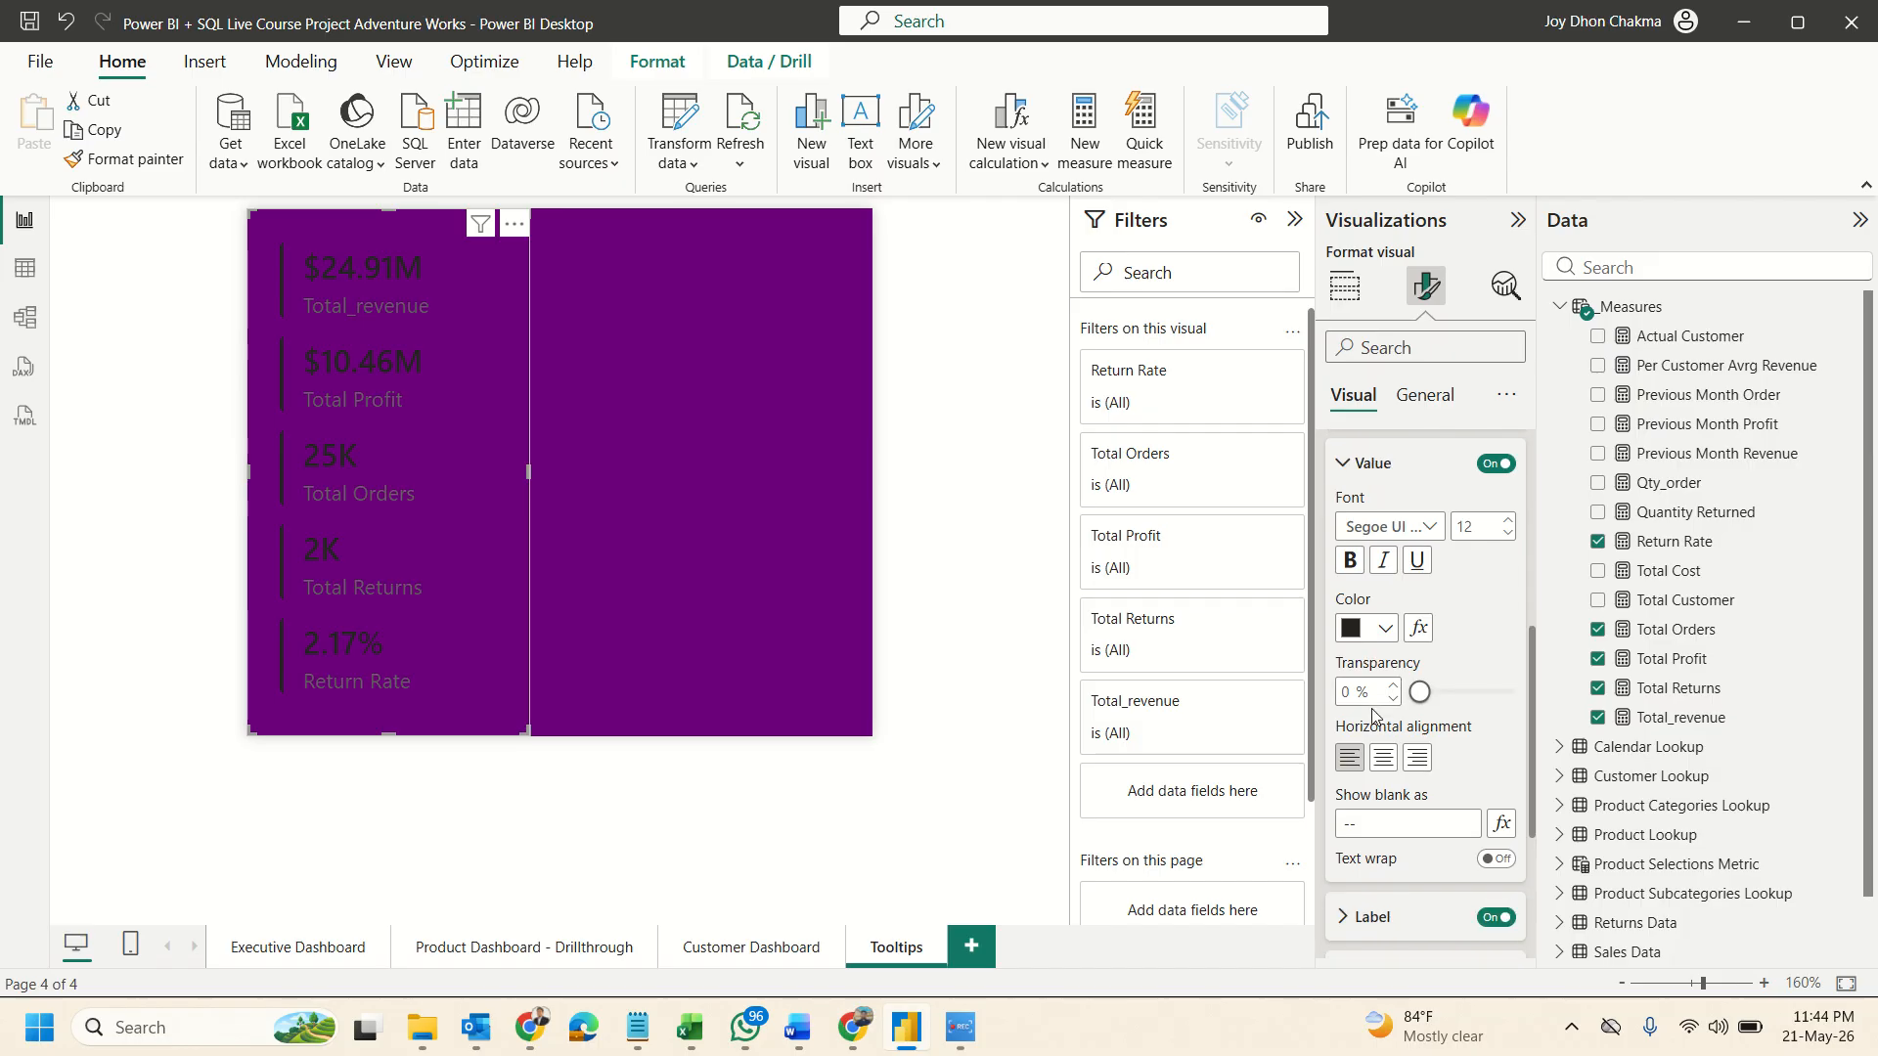
left_click(1386, 631)
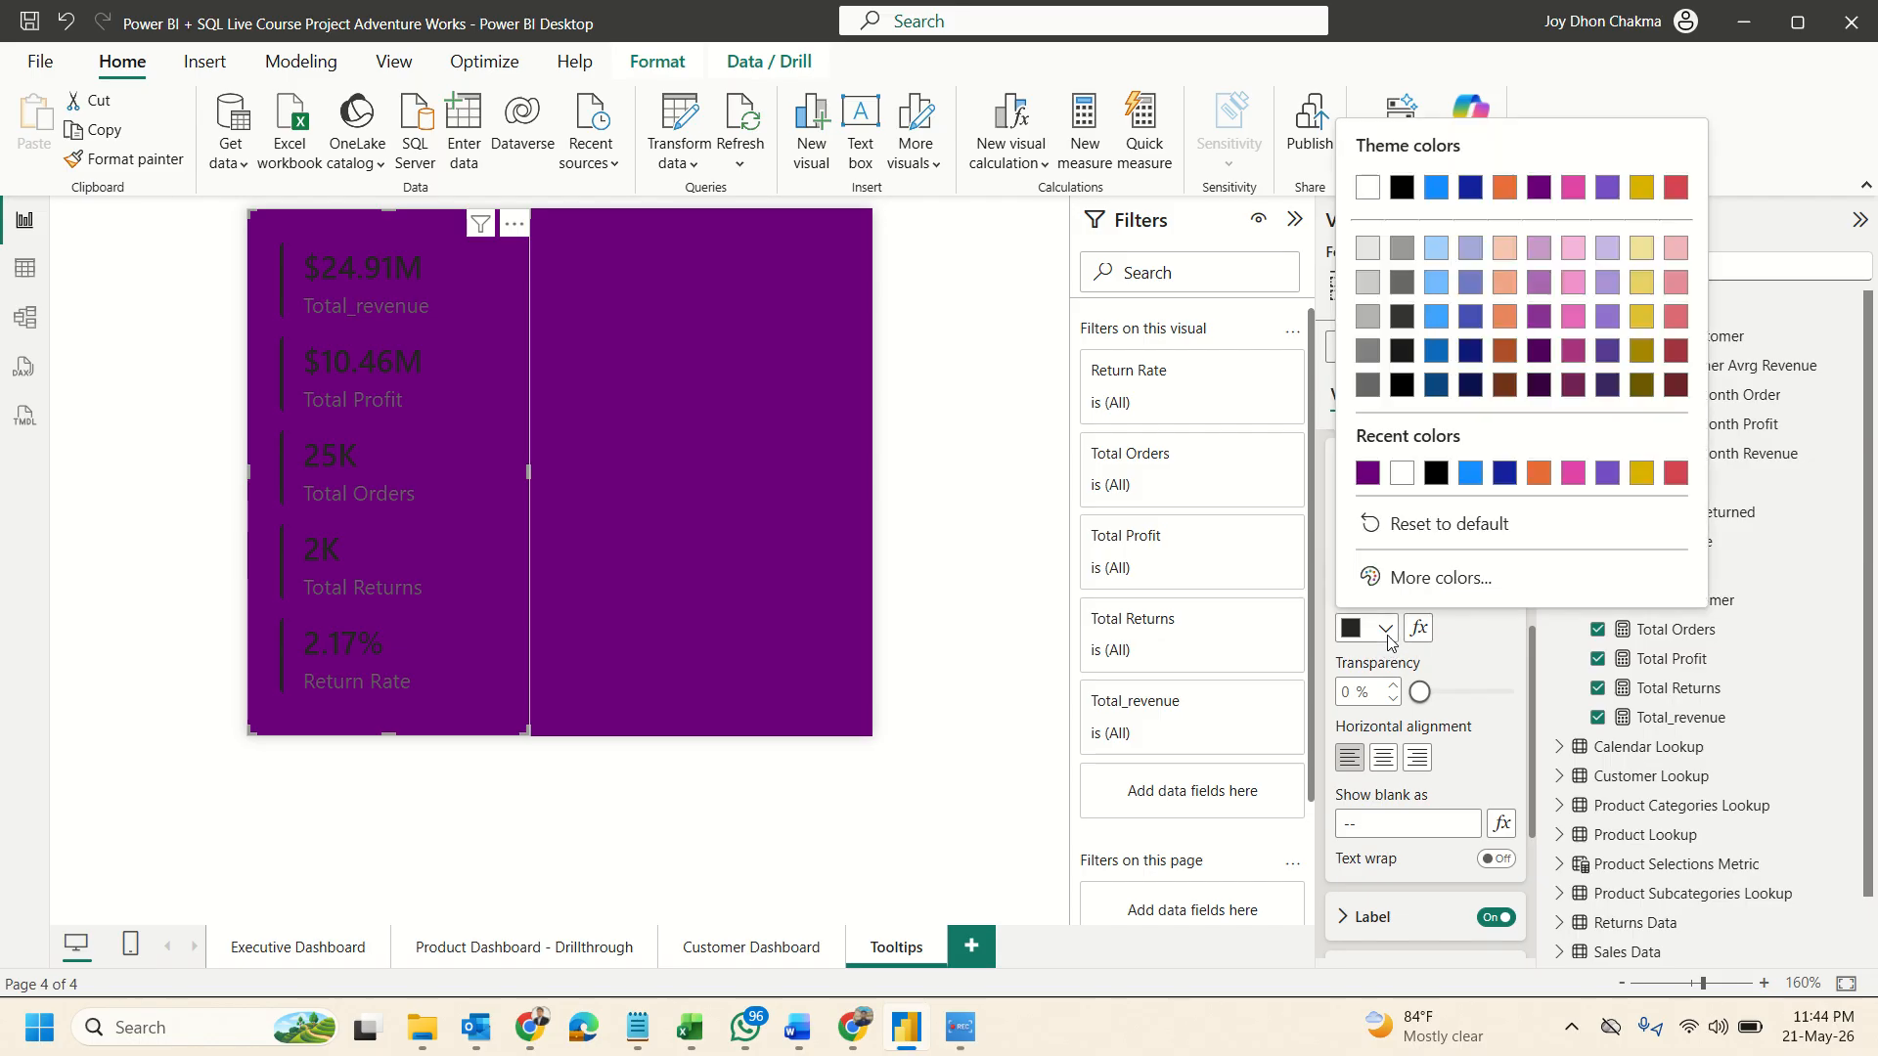
left_click(1402, 477)
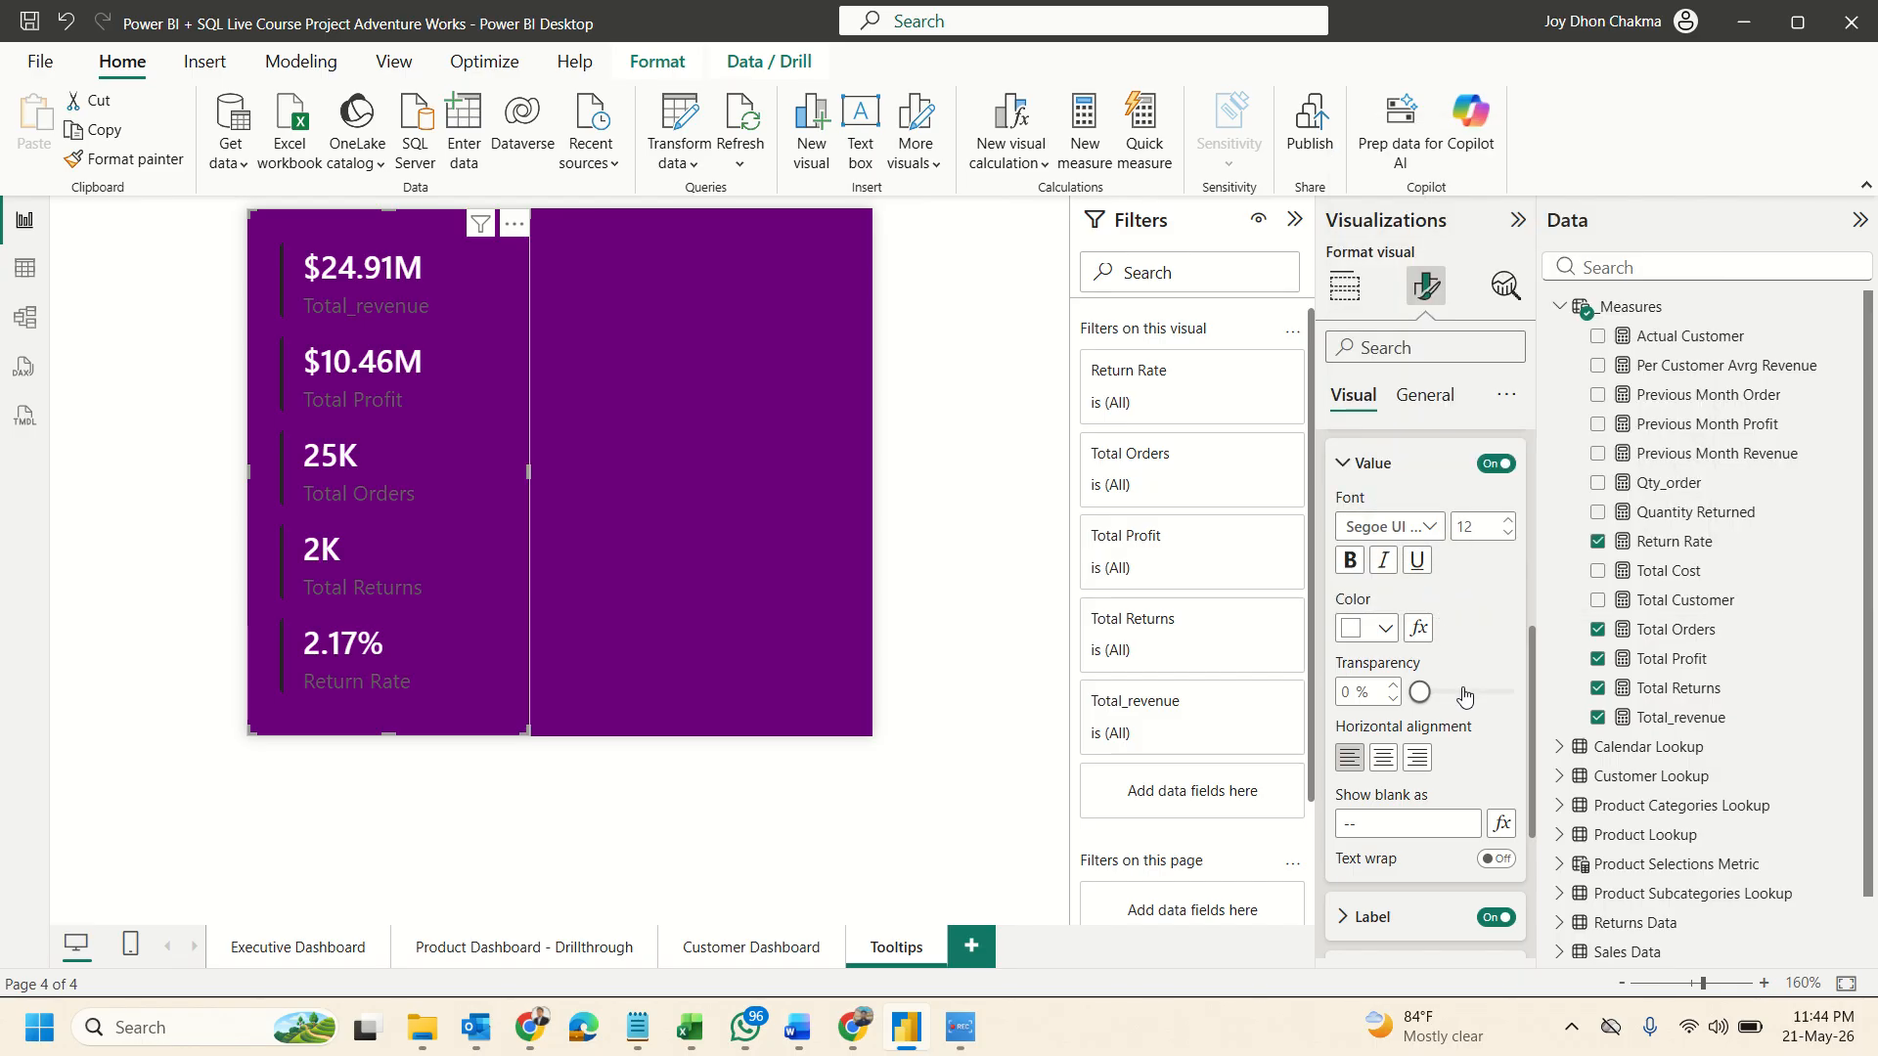
Set the callout label color to white for all cards in the visual.
scroll(1463, 691, "down", 3)
left_click(1398, 675)
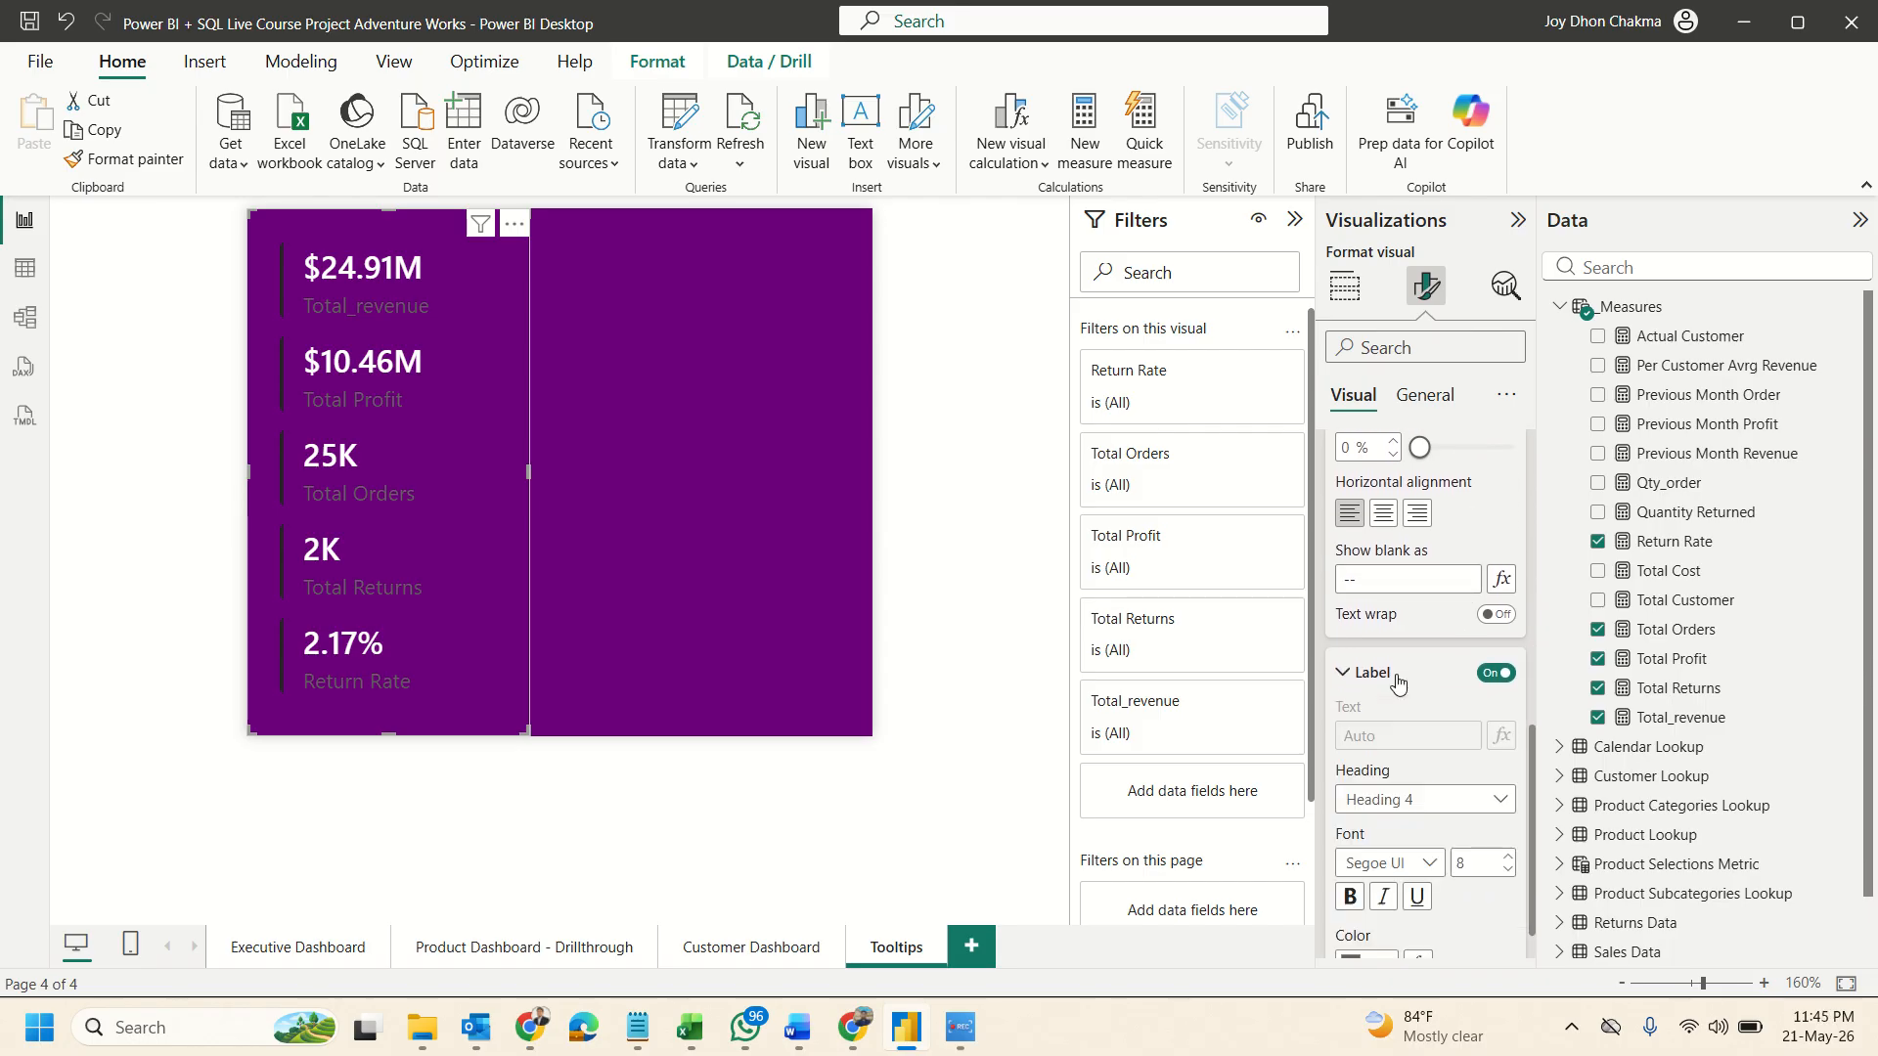
scroll(1394, 689, "down", 3)
left_click(1385, 720)
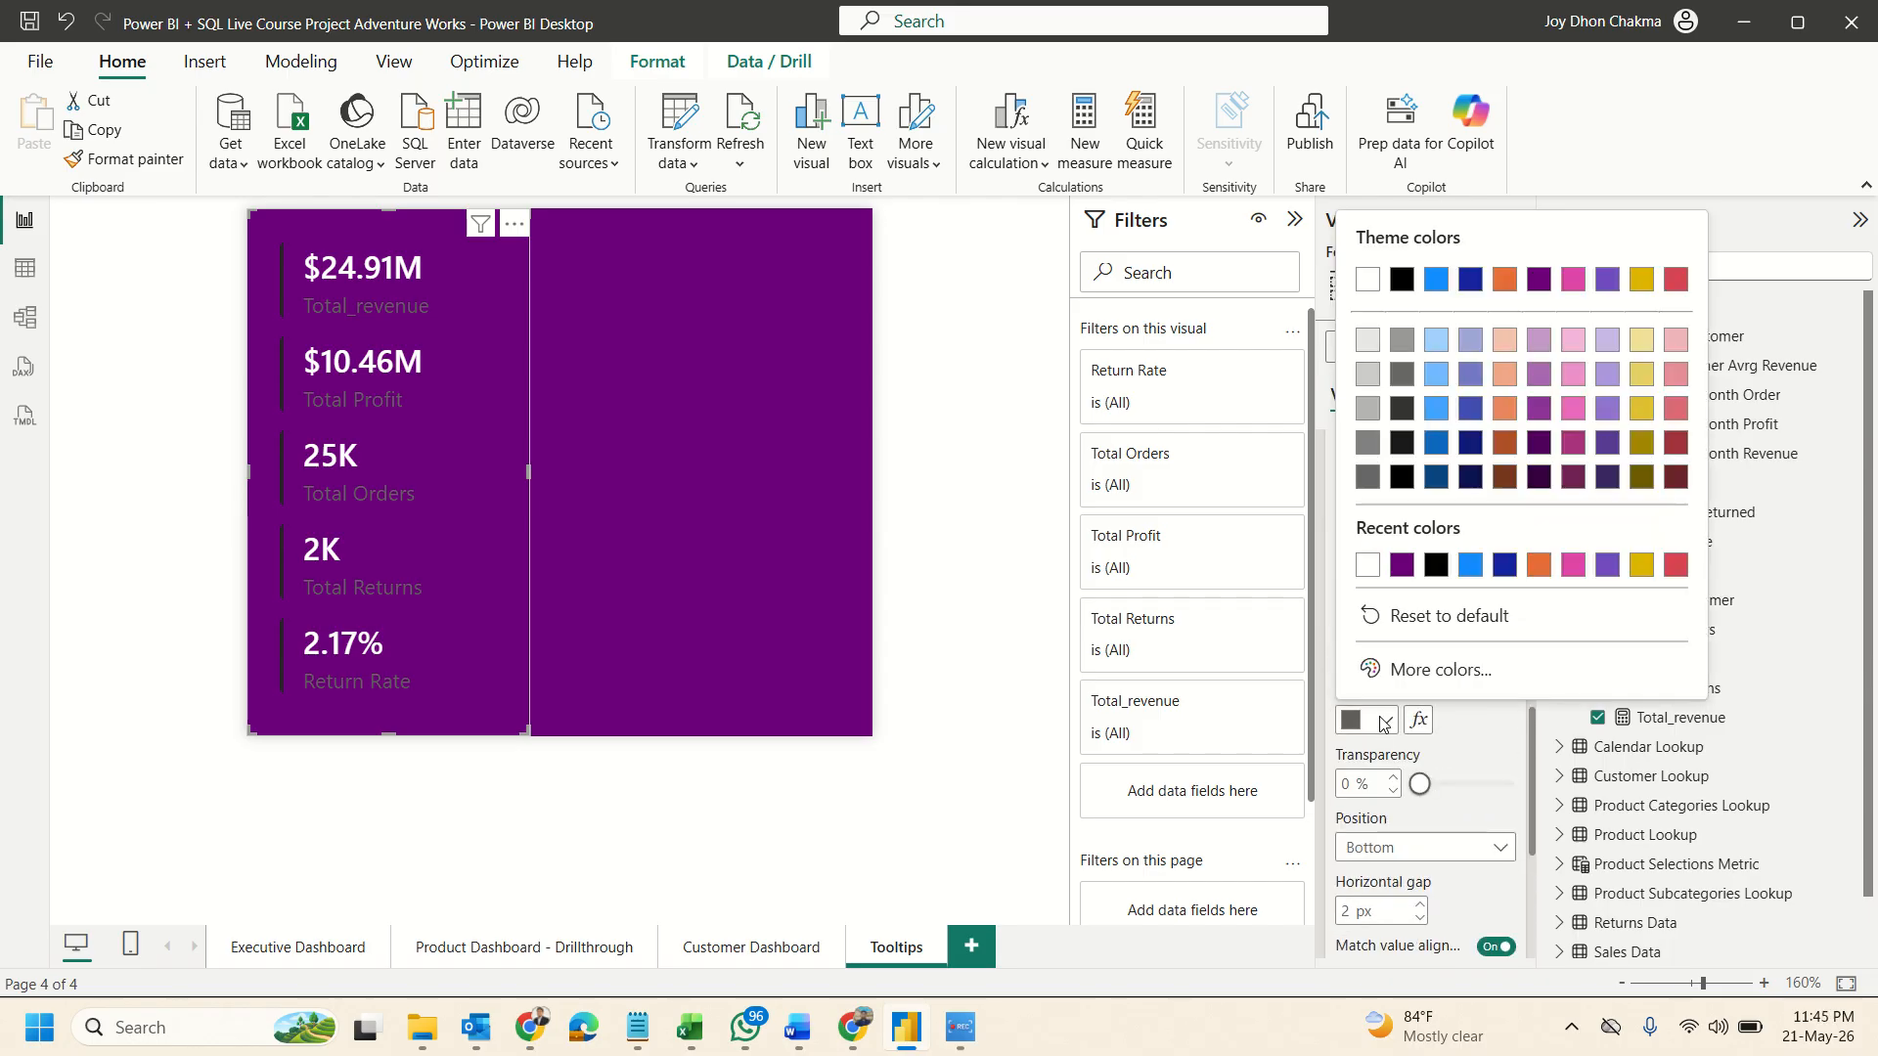
left_click(1367, 565)
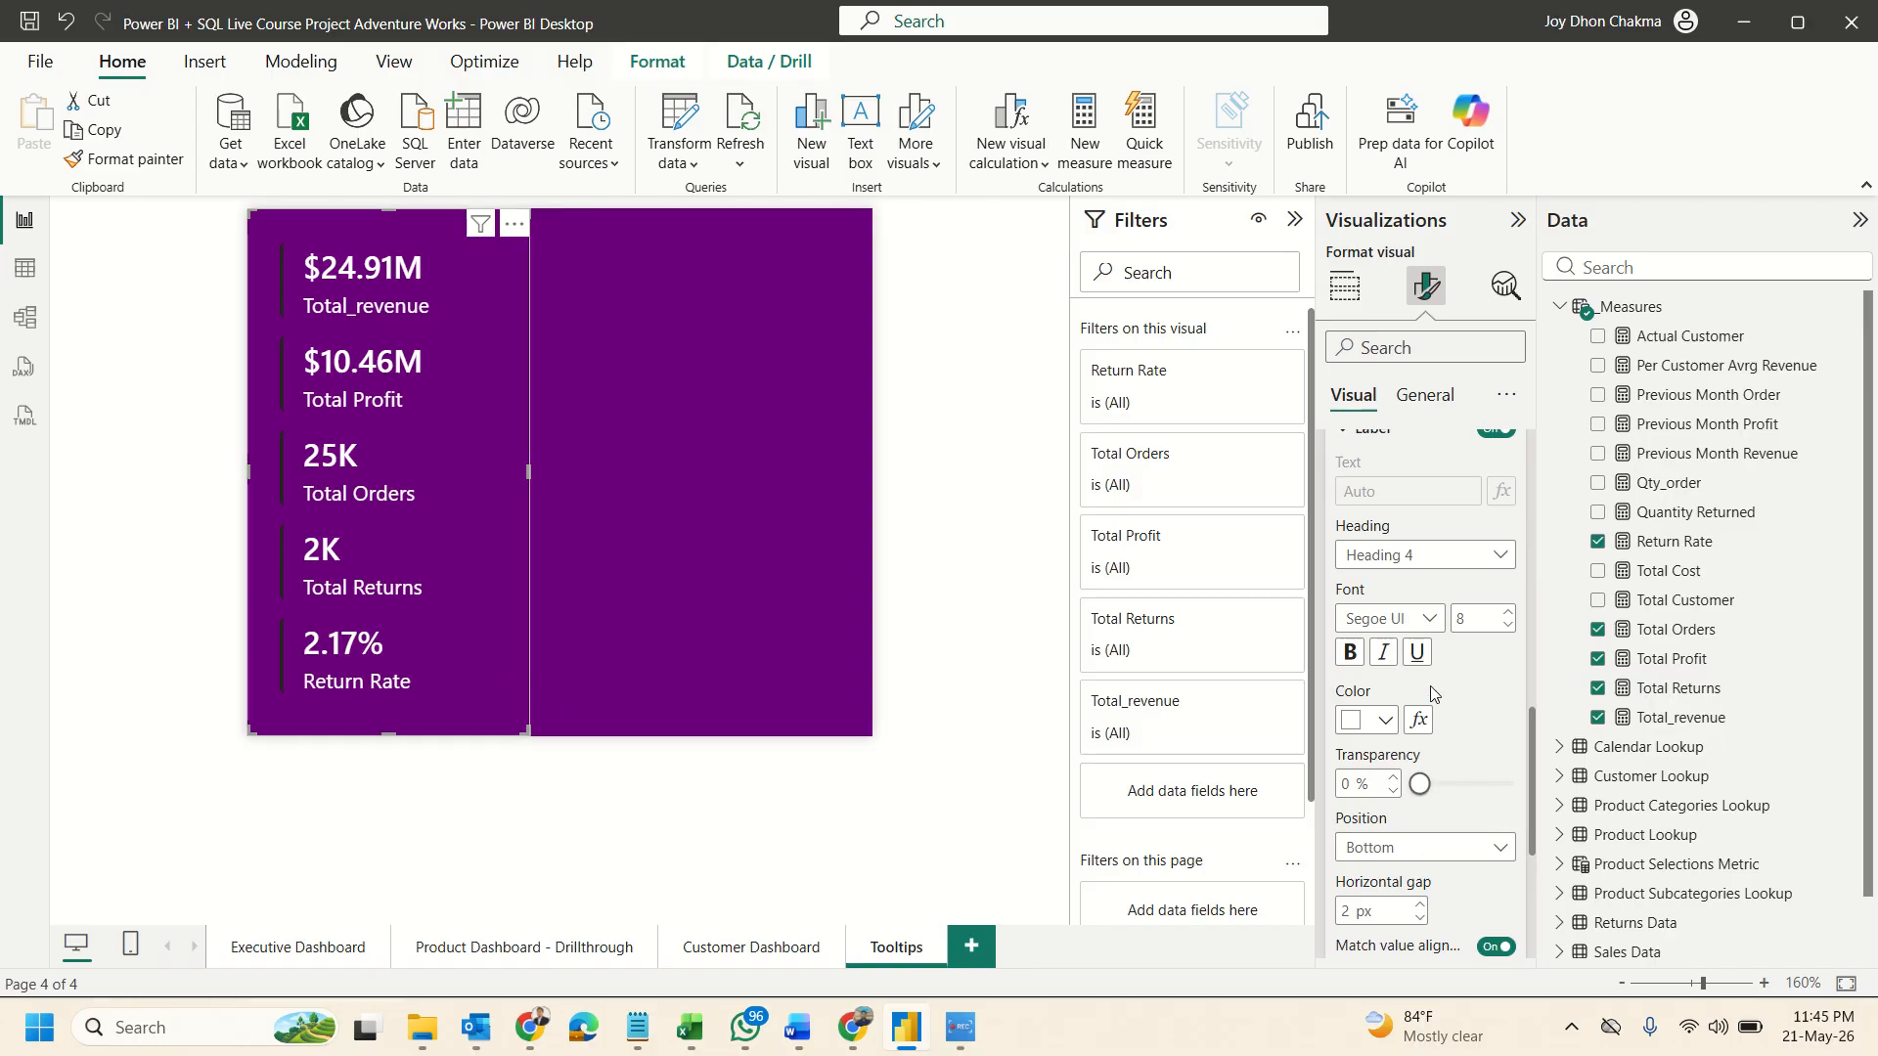
scroll(1430, 687, "down", 3)
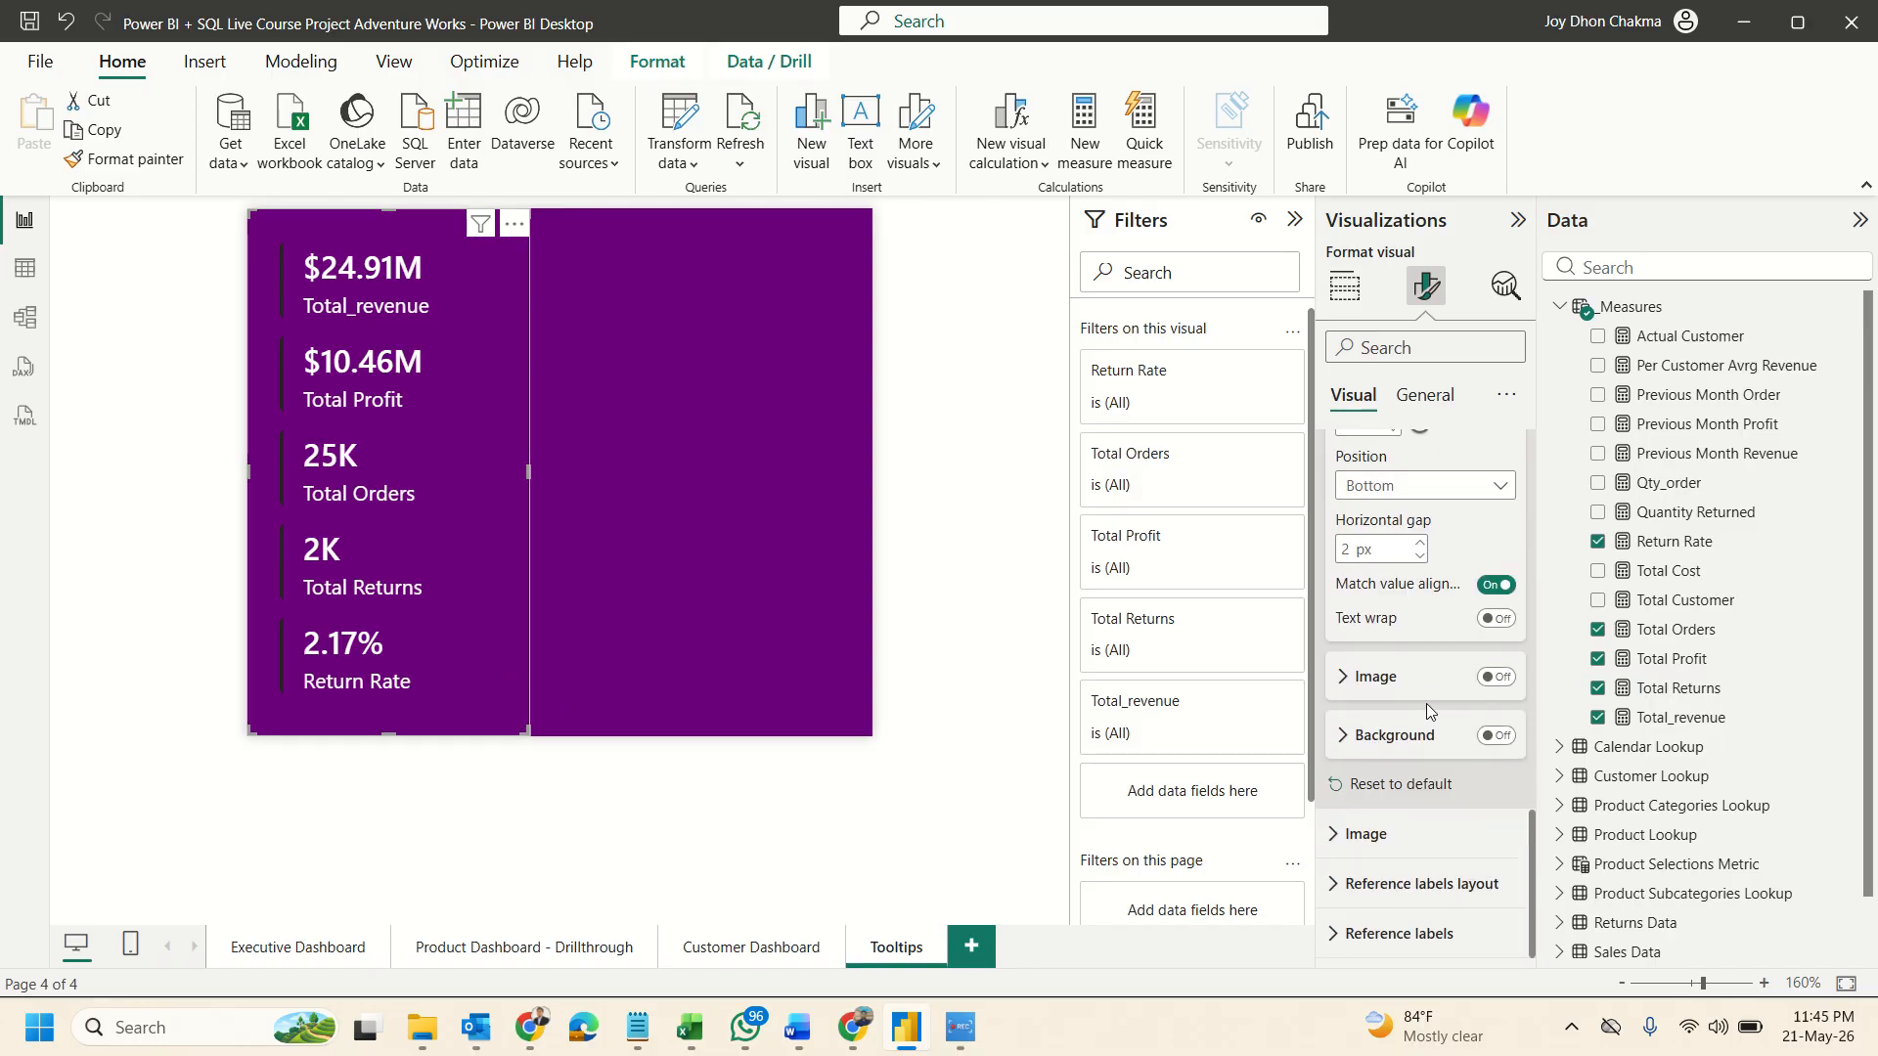
Set the cards' accent bar color to white and slightly narrow the card visual on the canvas.
scroll(1423, 714, "up", 10)
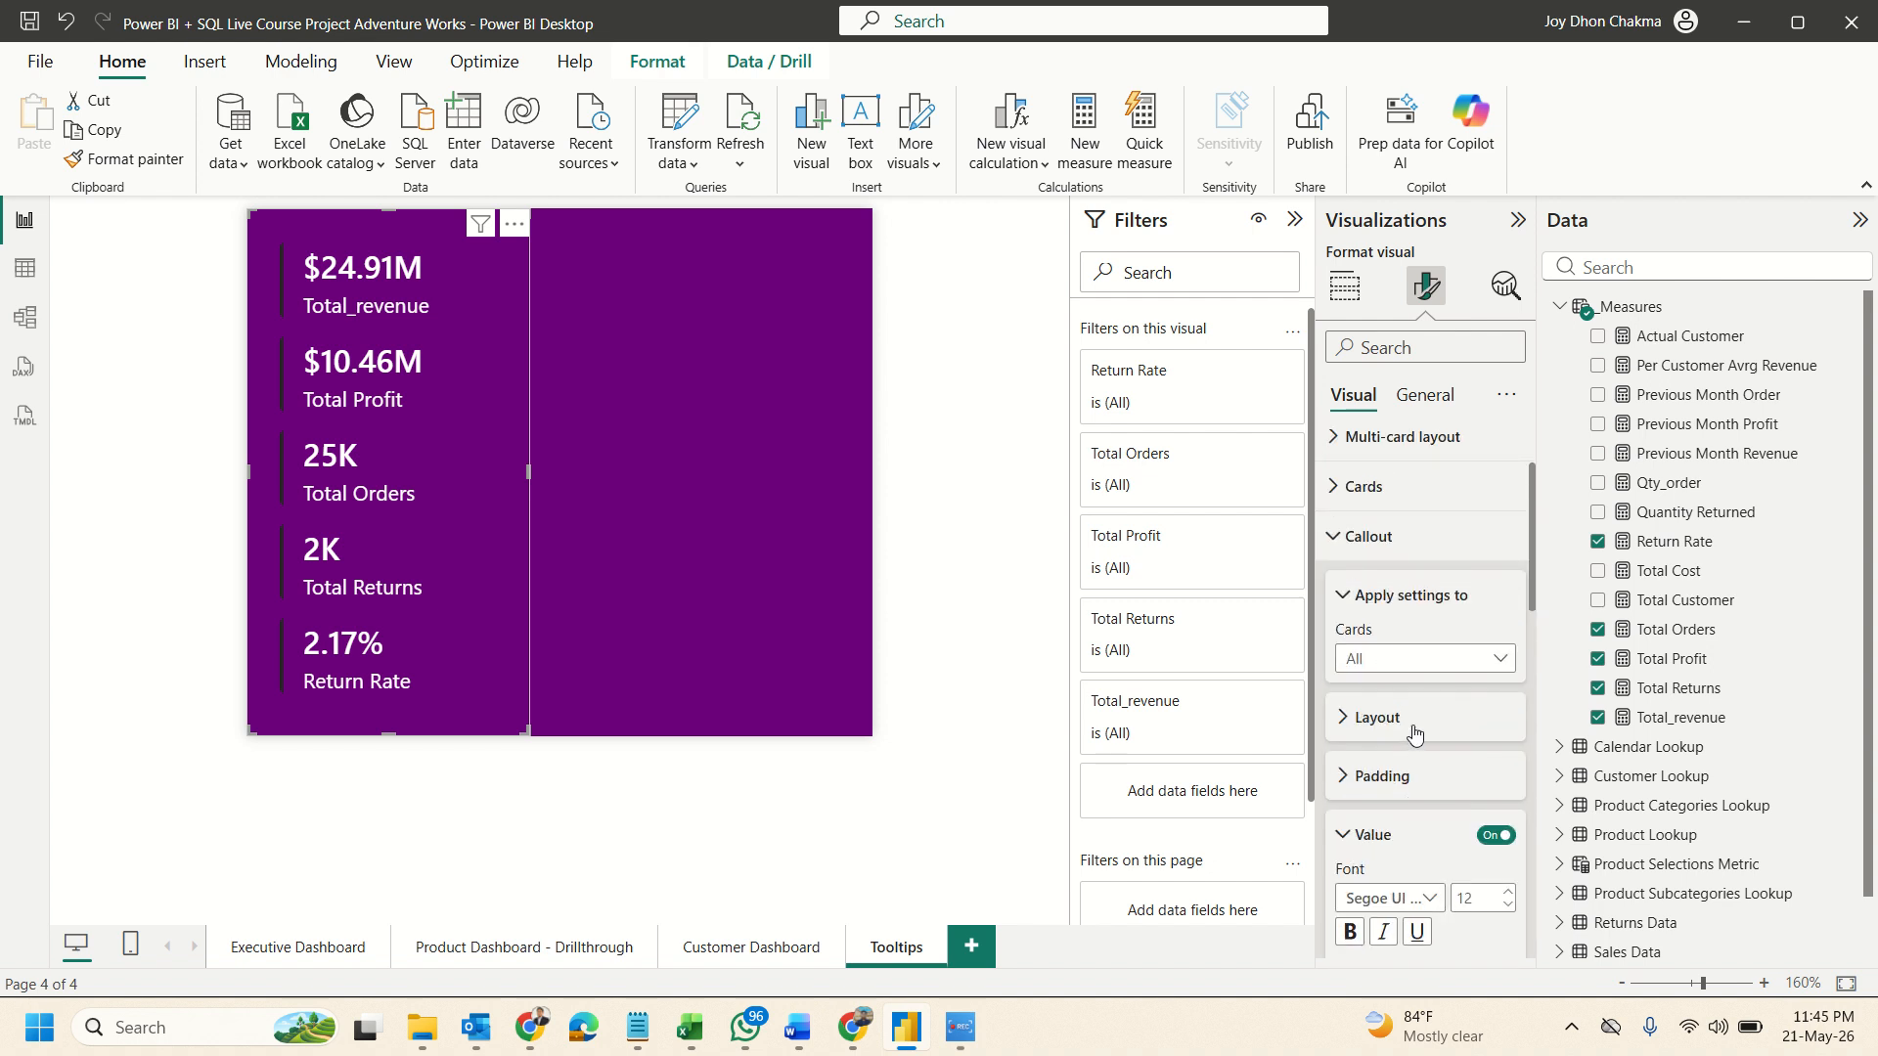
scroll(1408, 724, "up", 2)
left_click(1365, 598)
scroll(1380, 711, "down", 5)
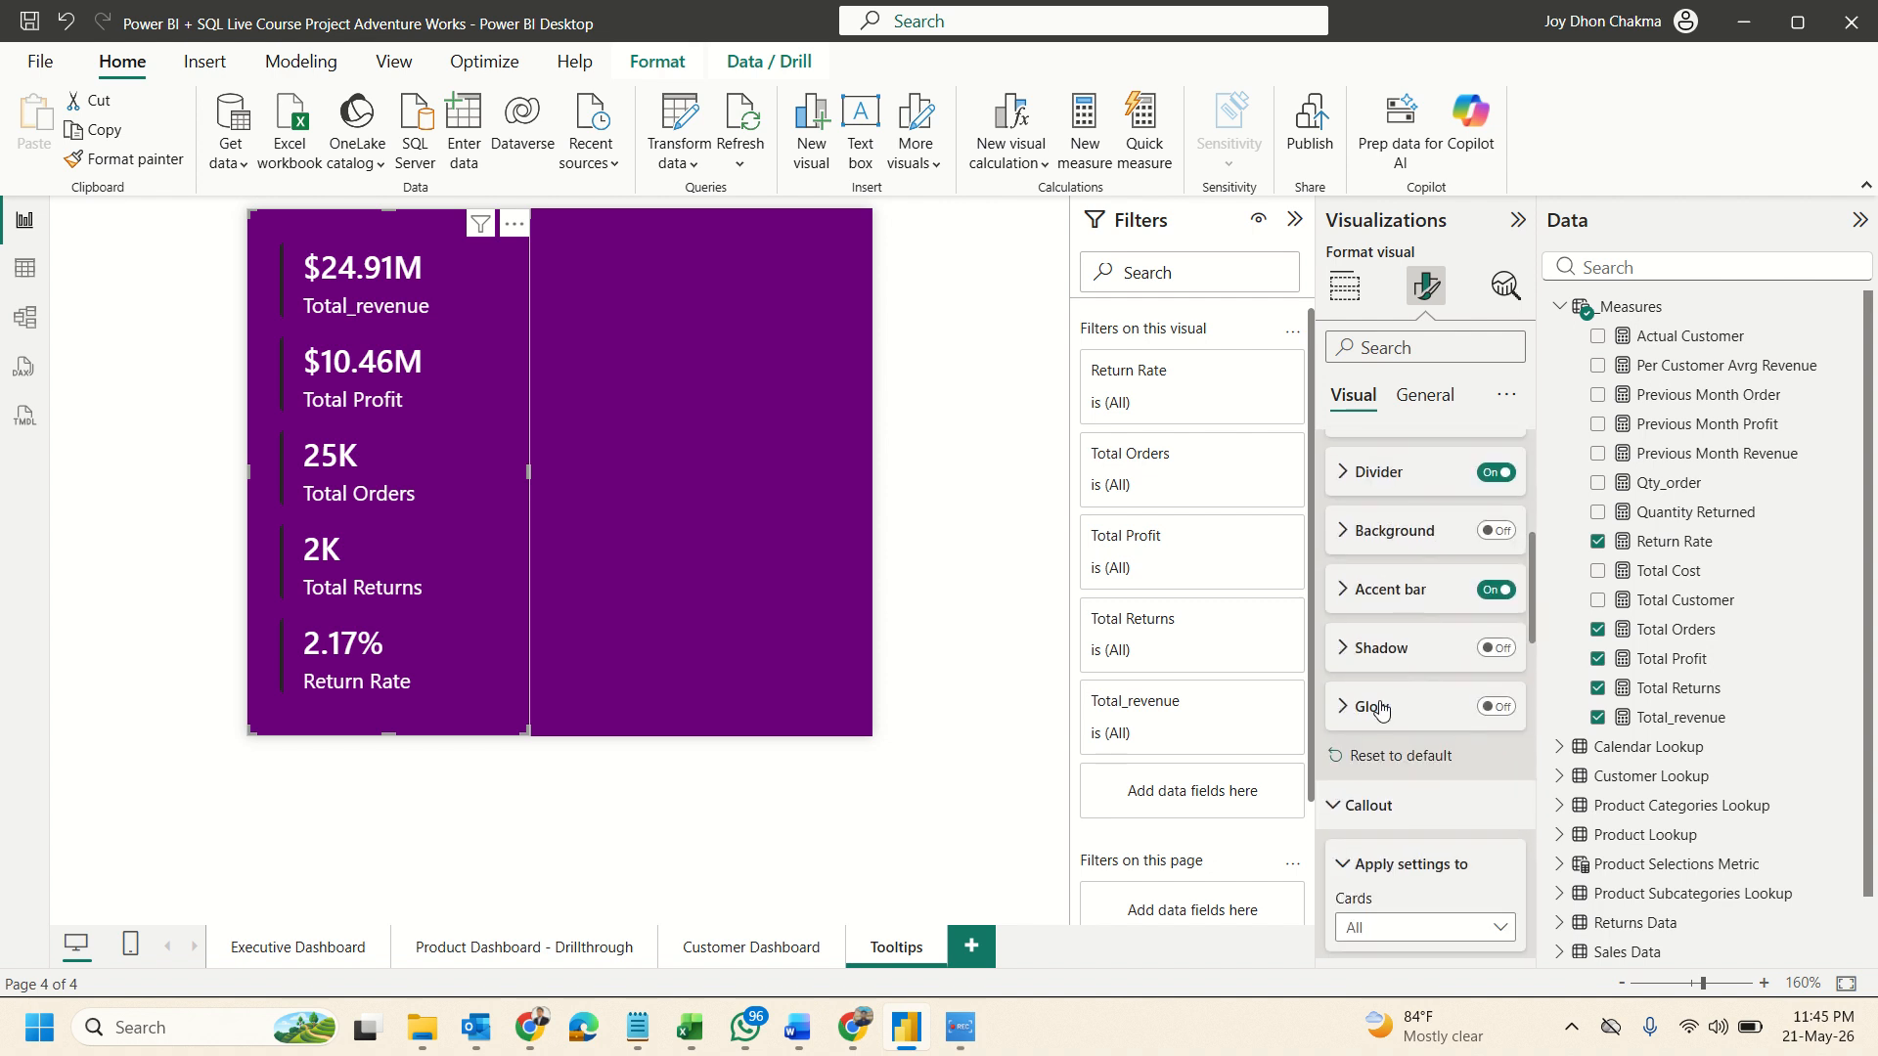
left_click(1388, 591)
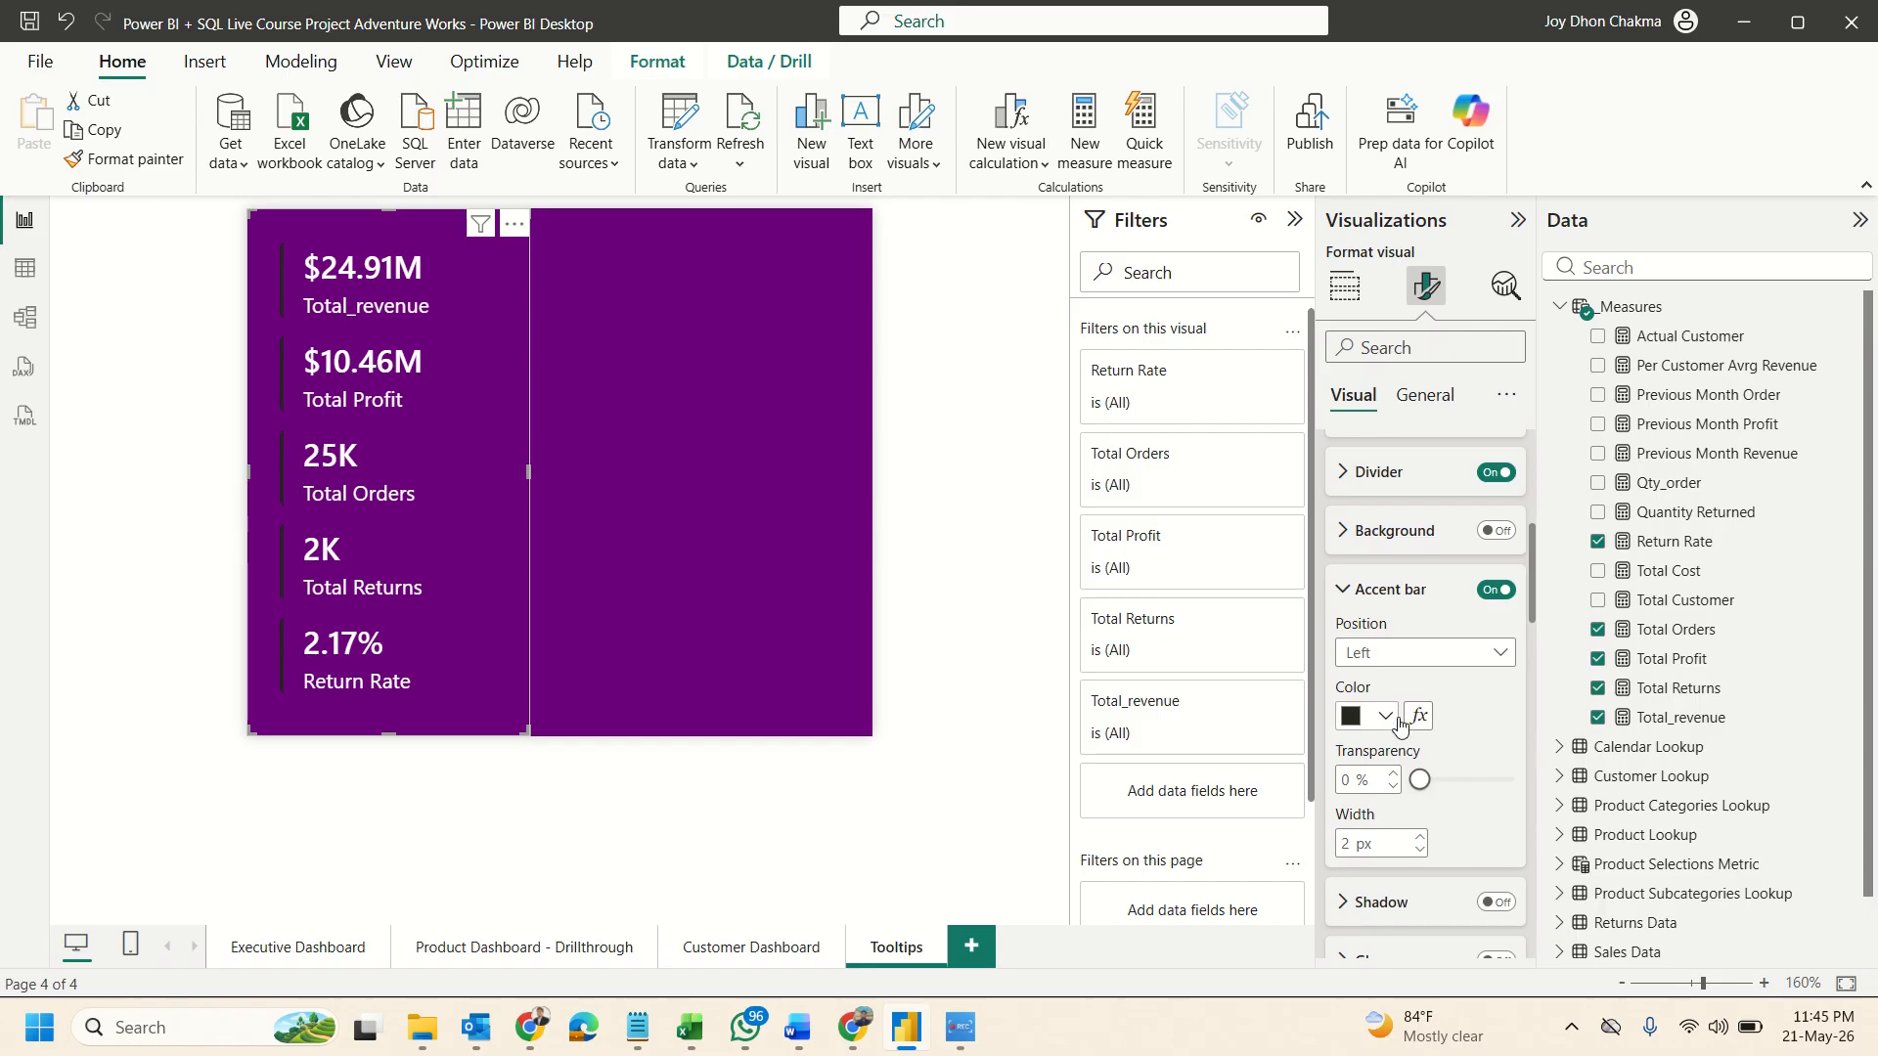
left_click(1399, 720)
left_click(1369, 565)
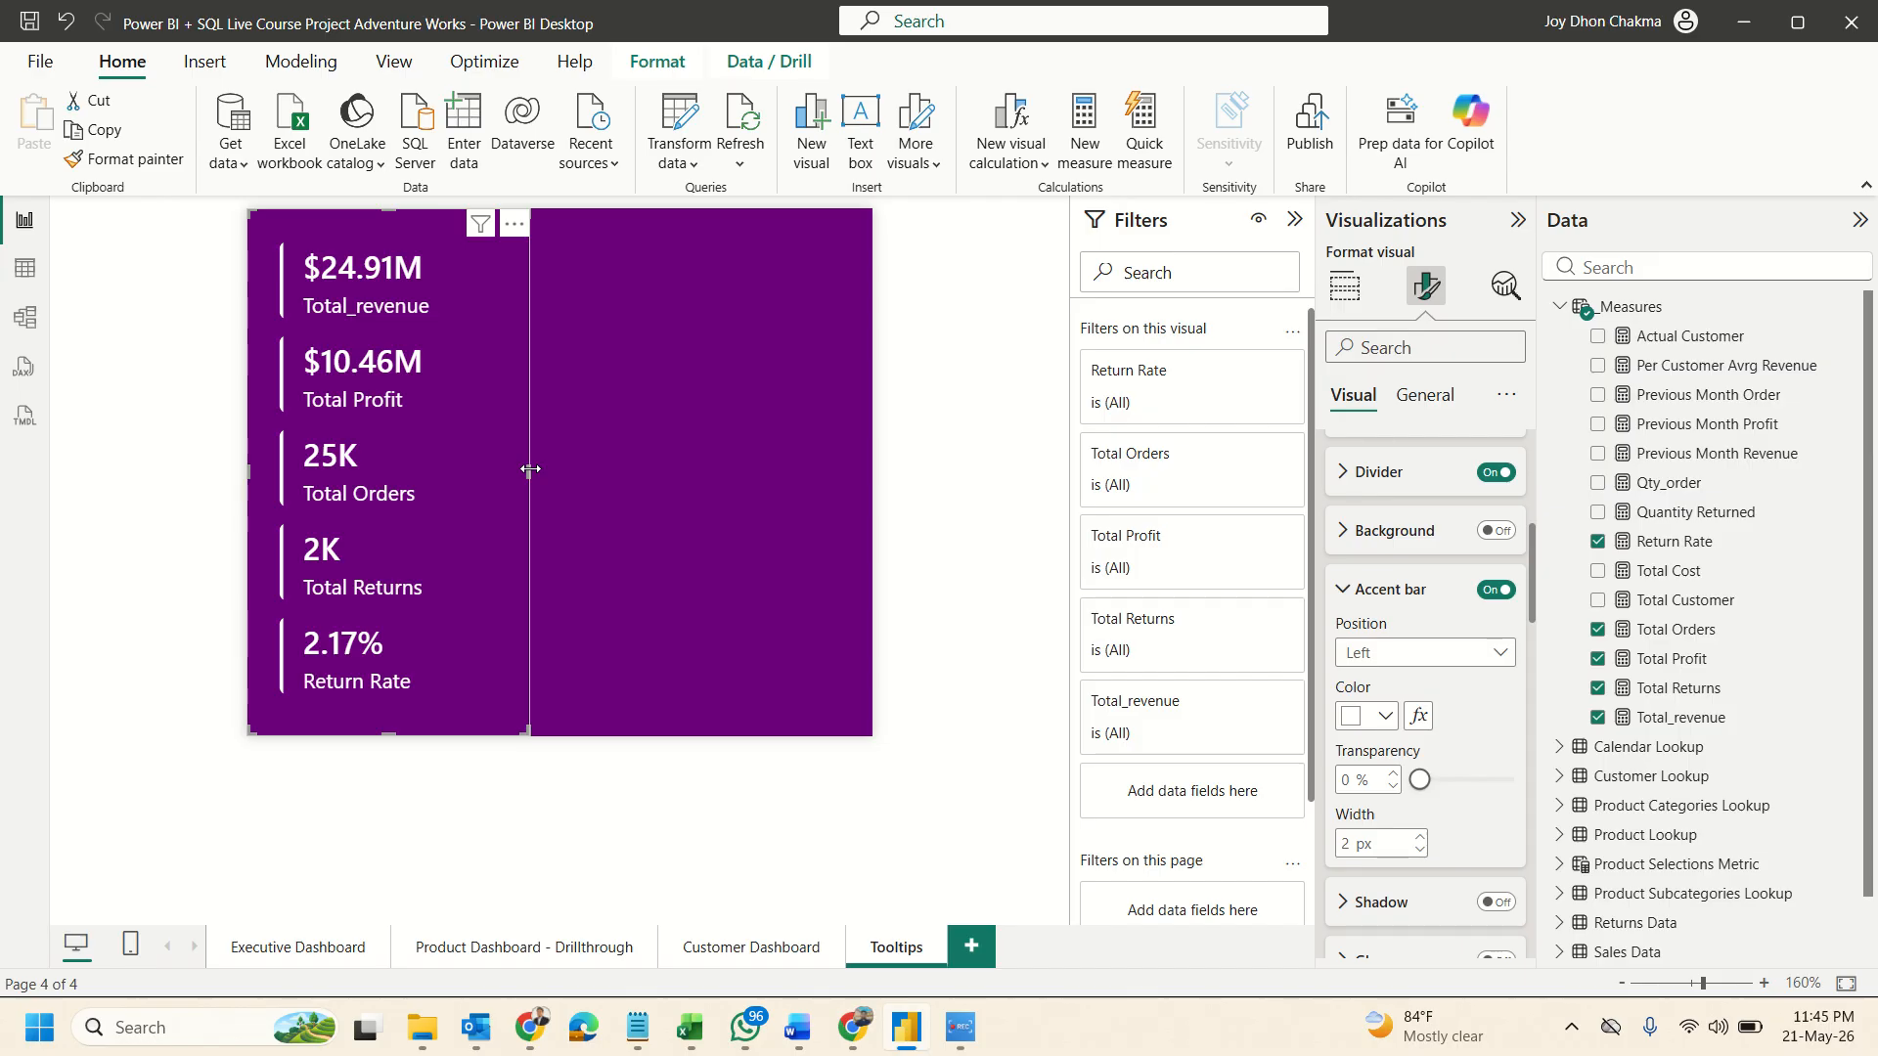
mouse_move(529, 469)
left_mouse_down()
mouse_move(466, 453)
mouse_move(511, 477)
left_mouse_up()
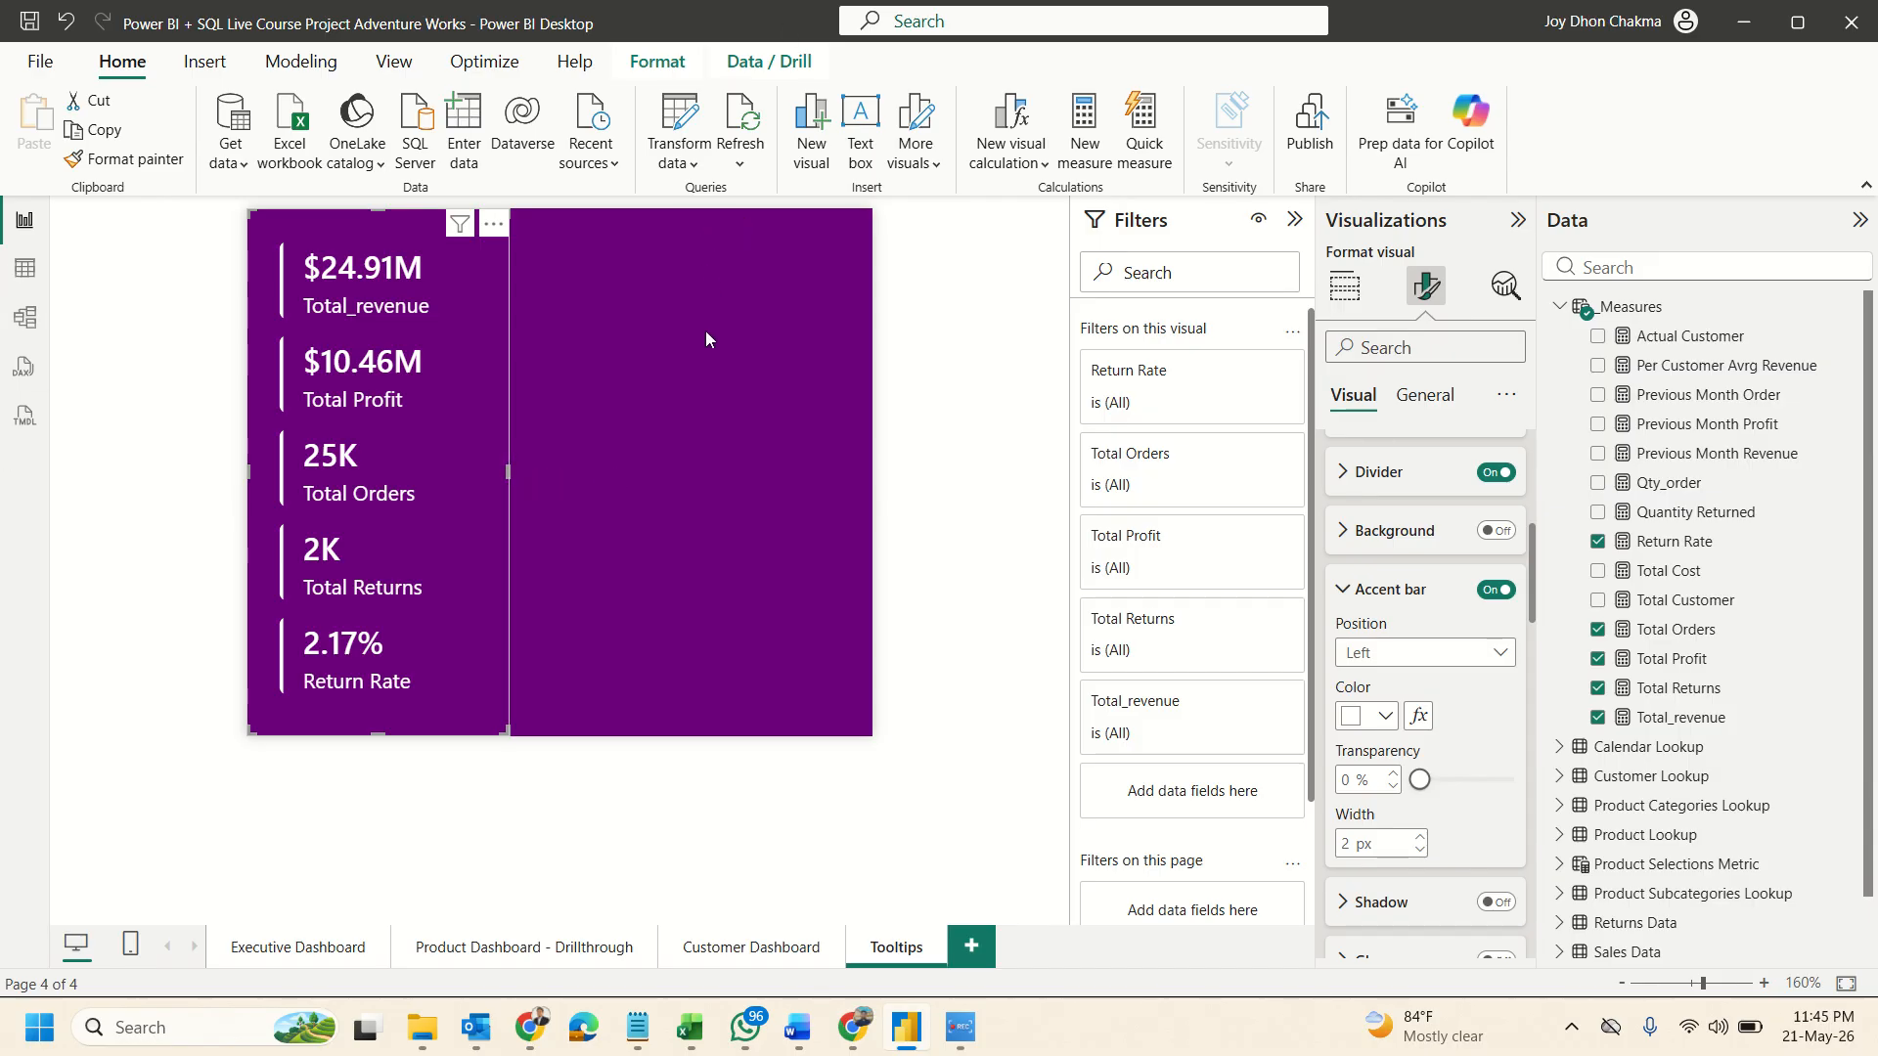
Rename the Total_revenue field in the card visual as Revenue.
left_click(1345, 286)
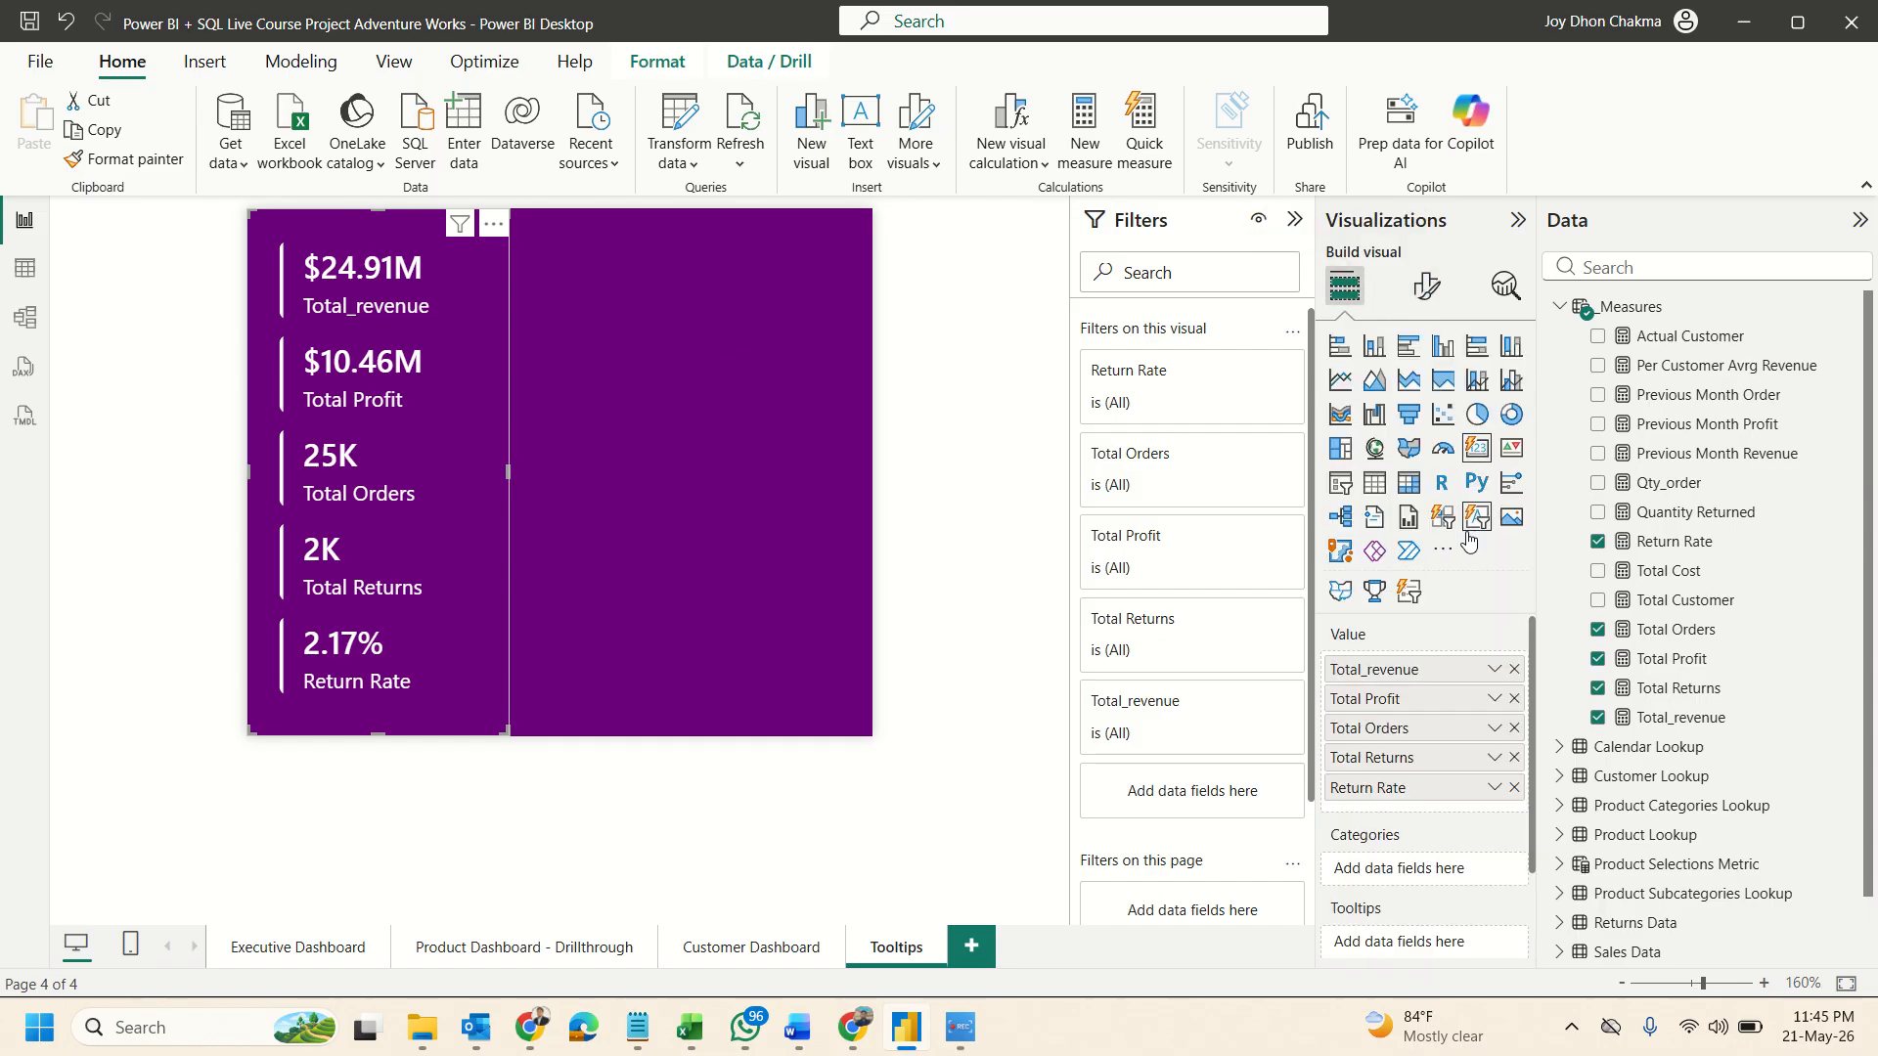
double_click(1378, 671)
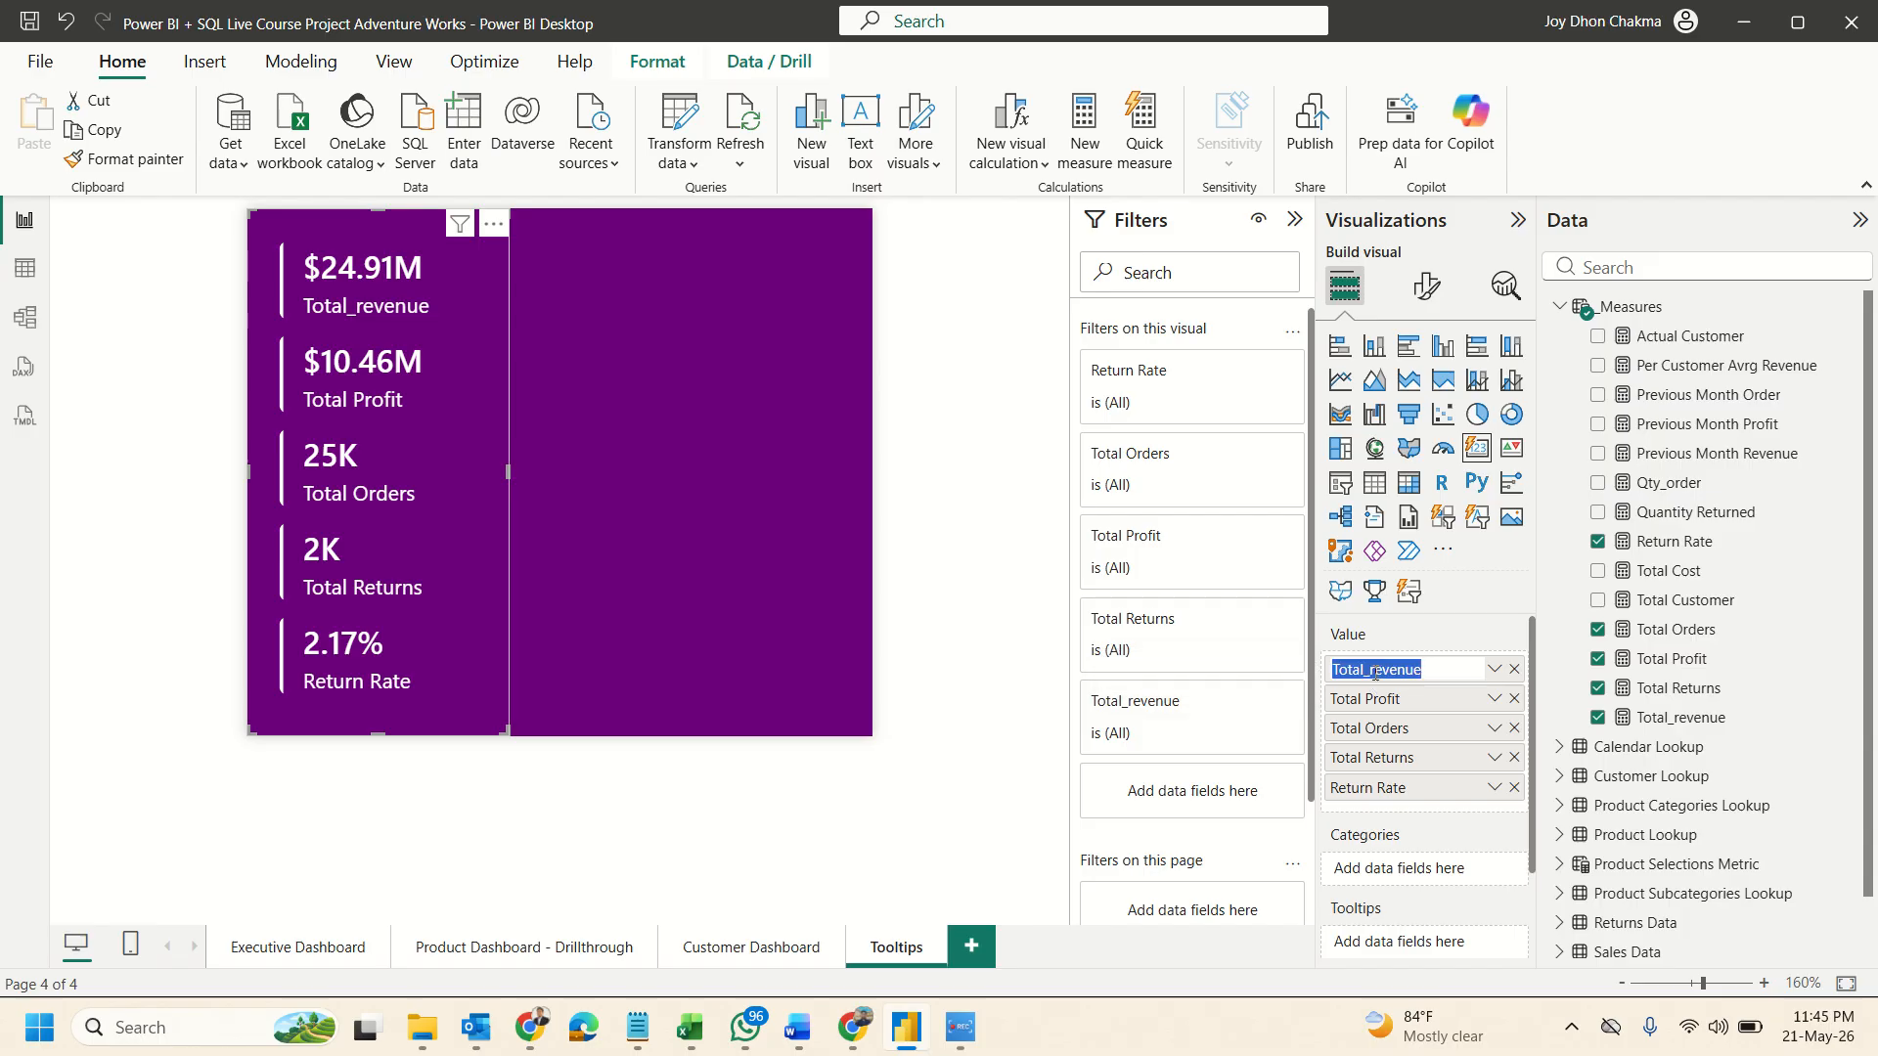
left_click_drag(1375, 671, 1311, 675)
type("R")
key("Return")
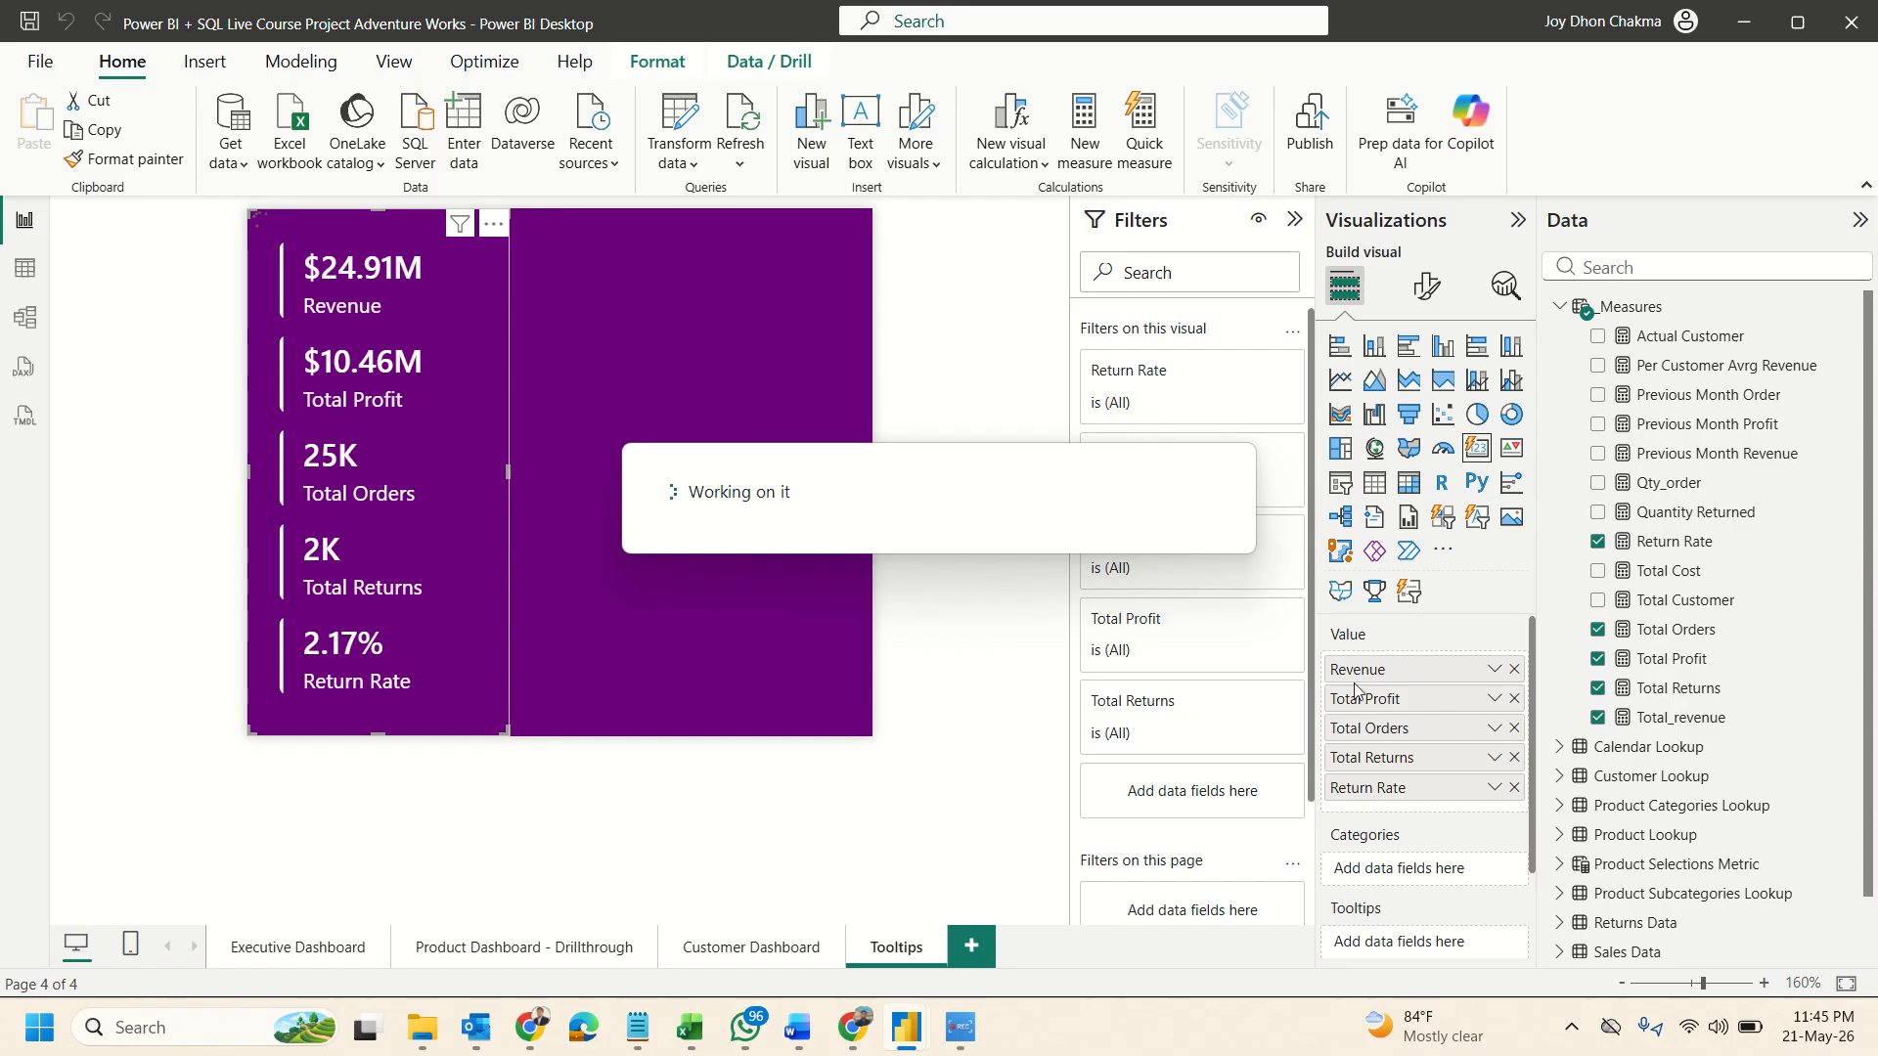
Rename the Total Profit field in the card visual as Profit.
double_click(1381, 700)
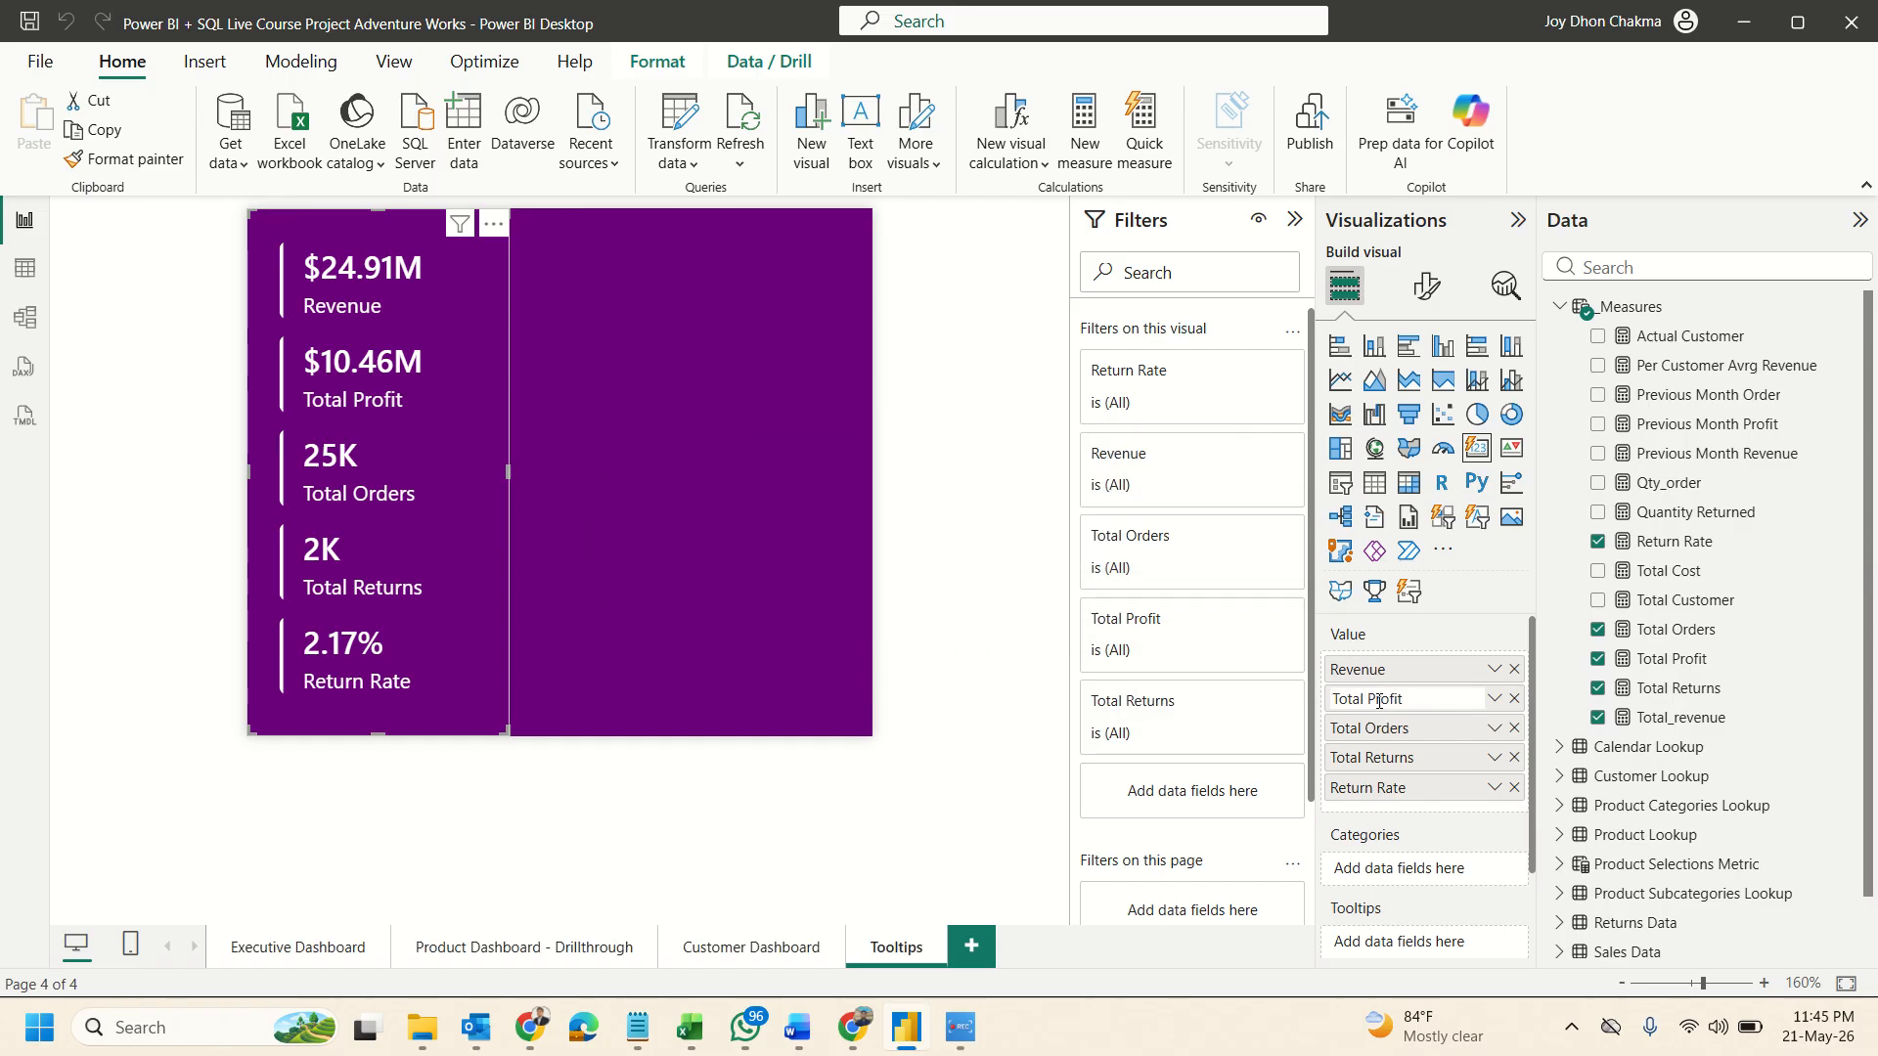
left_click_drag(1369, 700, 1278, 704)
key("BackSpace")
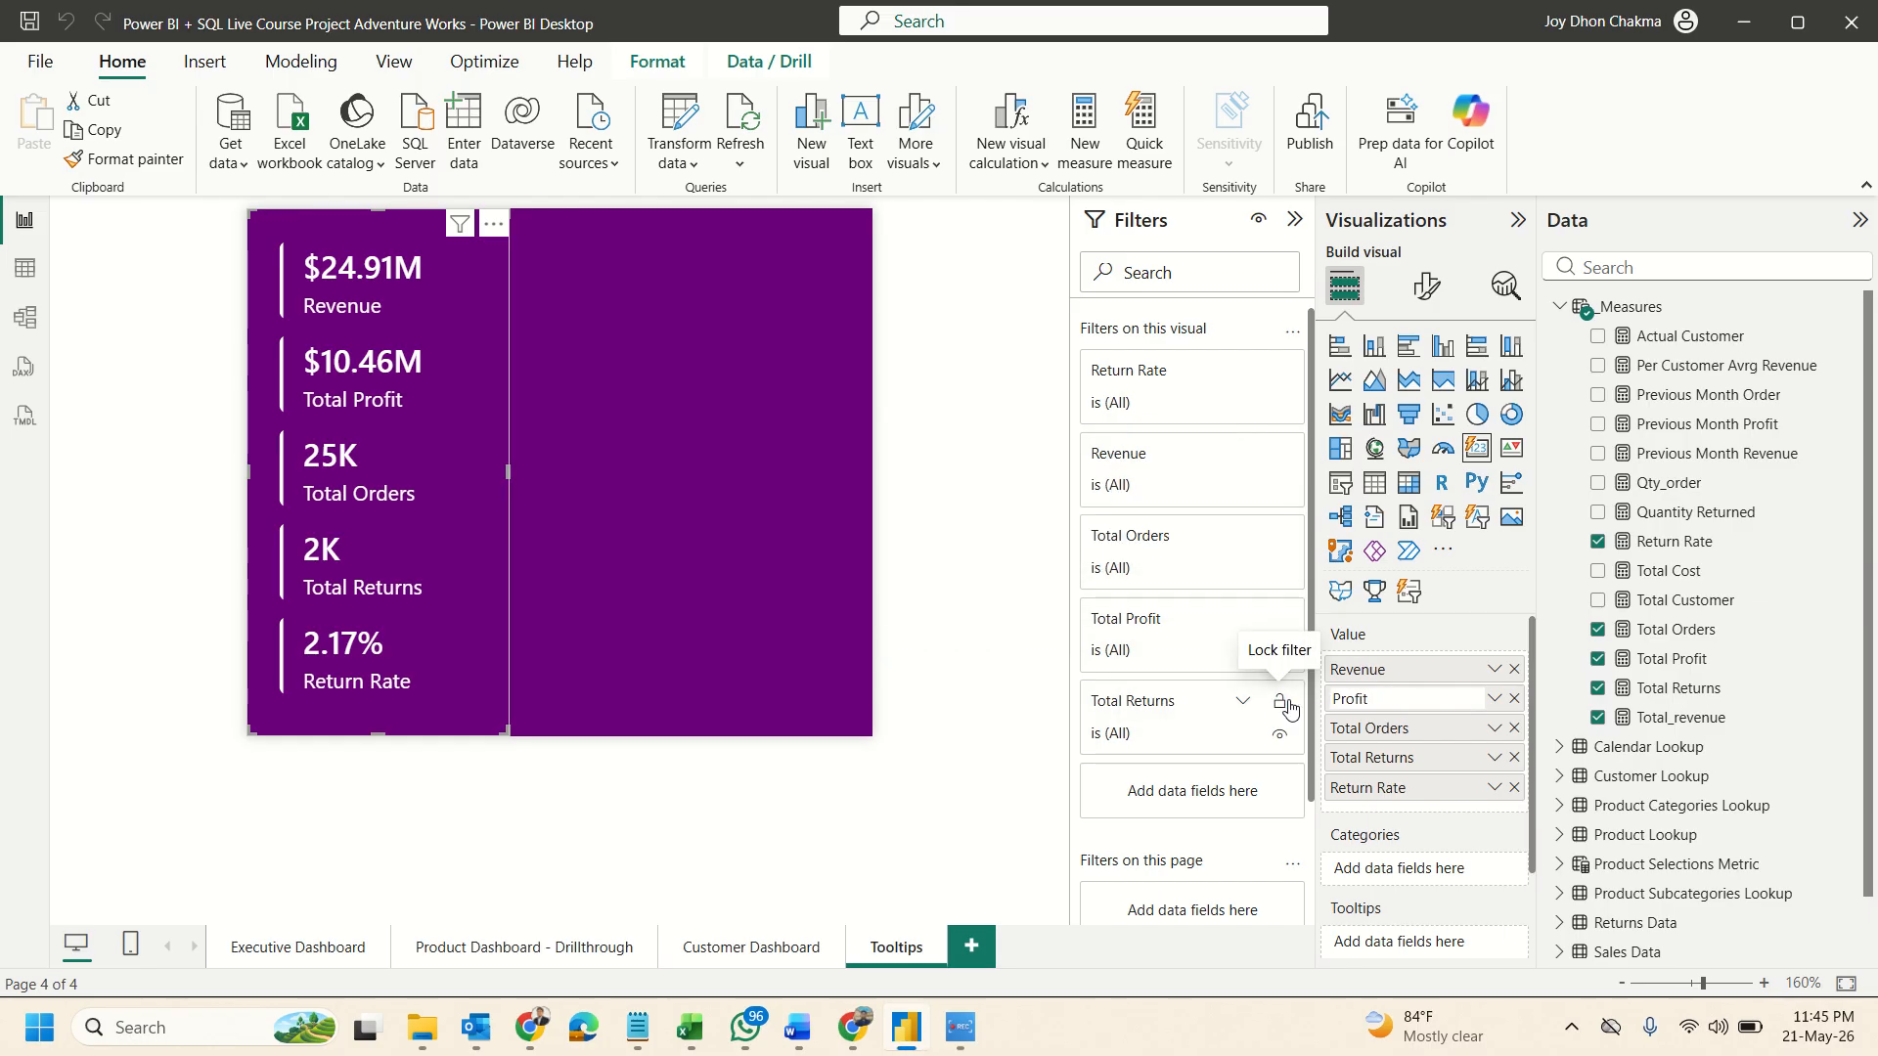
key("Return")
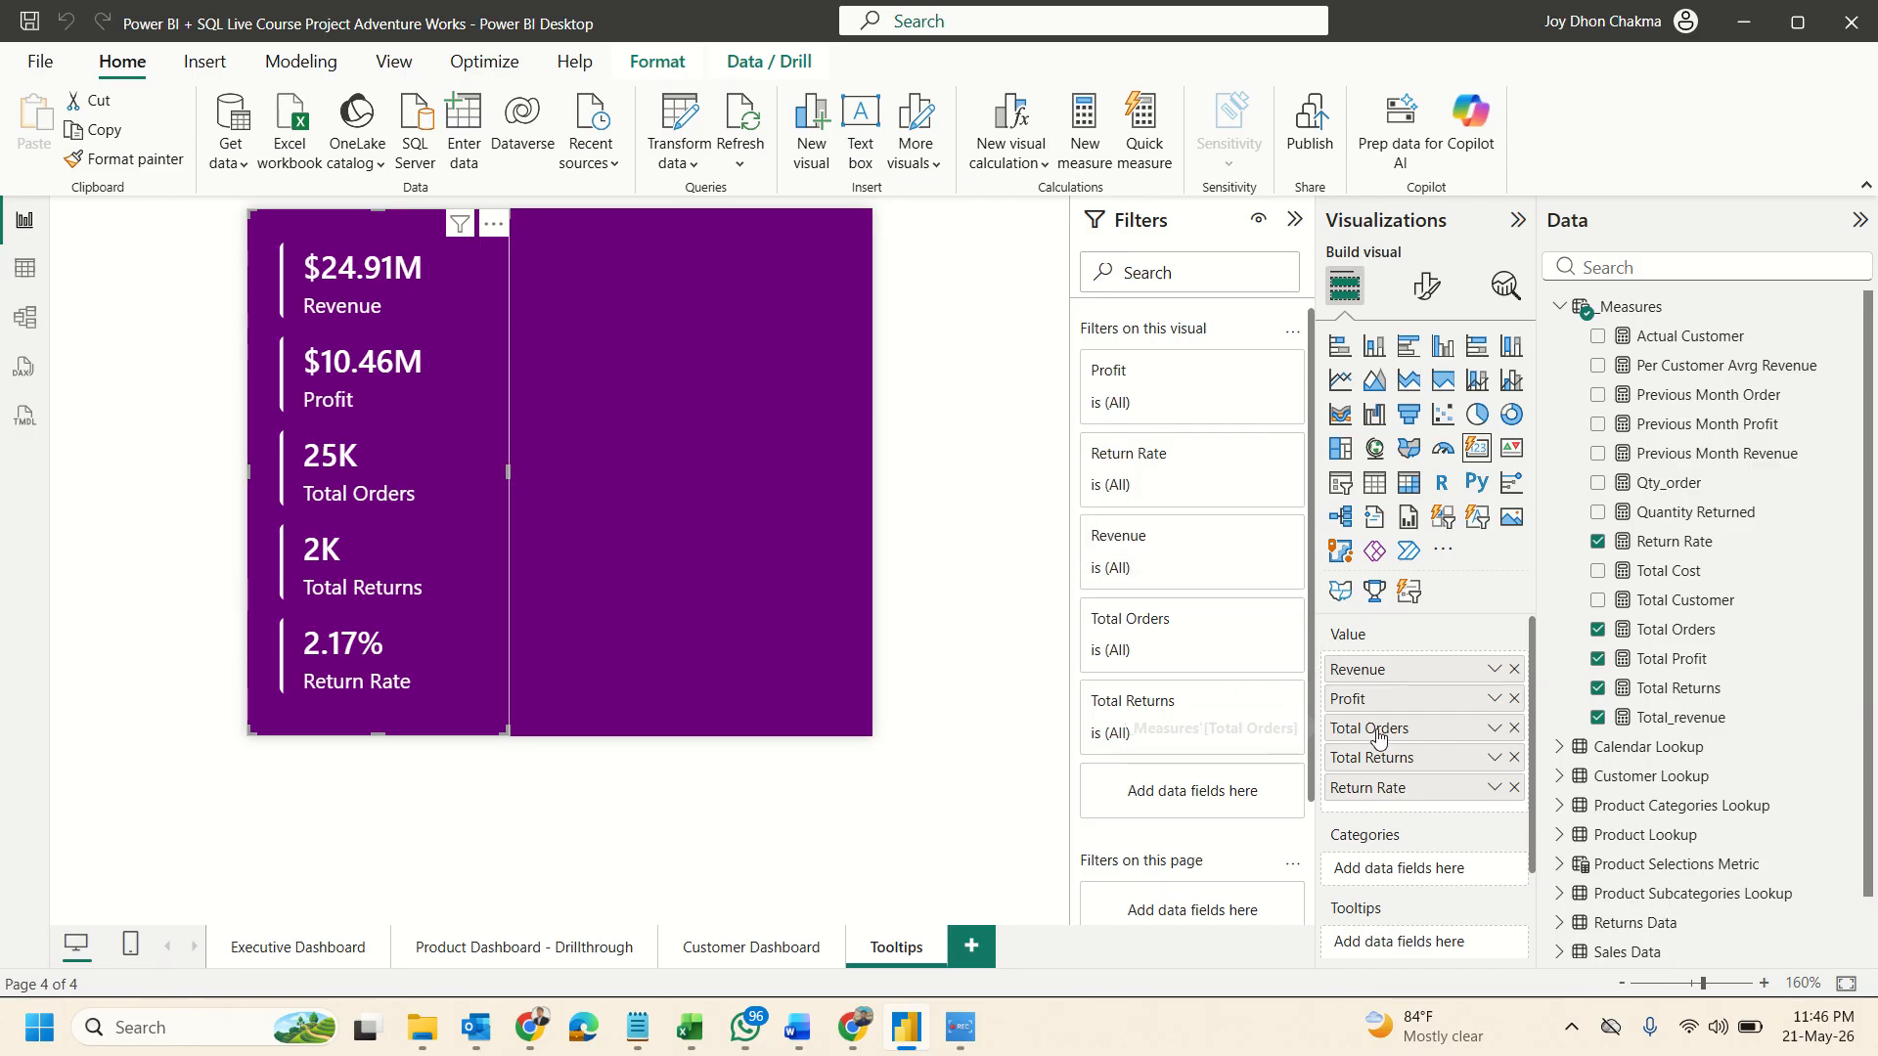
Rename the Total Orders field in the card visual as Orders, with a capital O.
double_click(1378, 731)
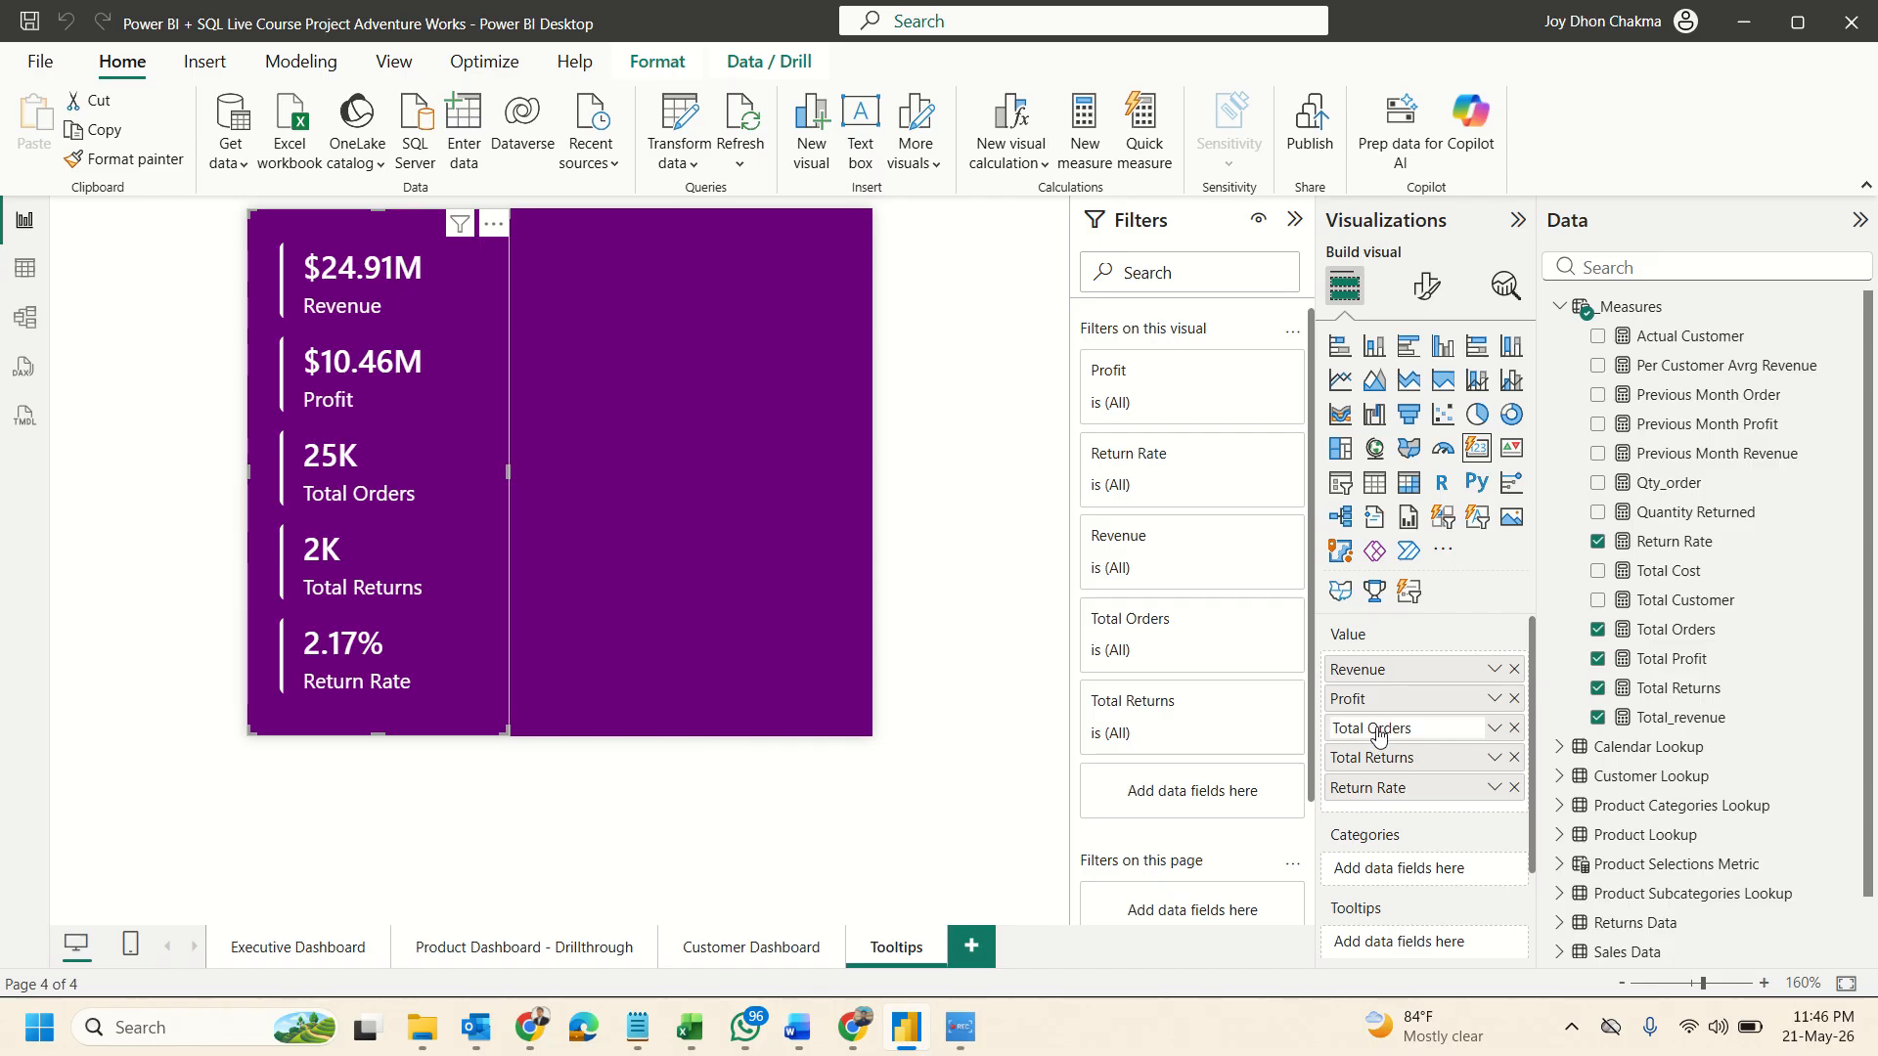
left_click_drag(1378, 731, 1308, 726)
type("o")
key("Return")
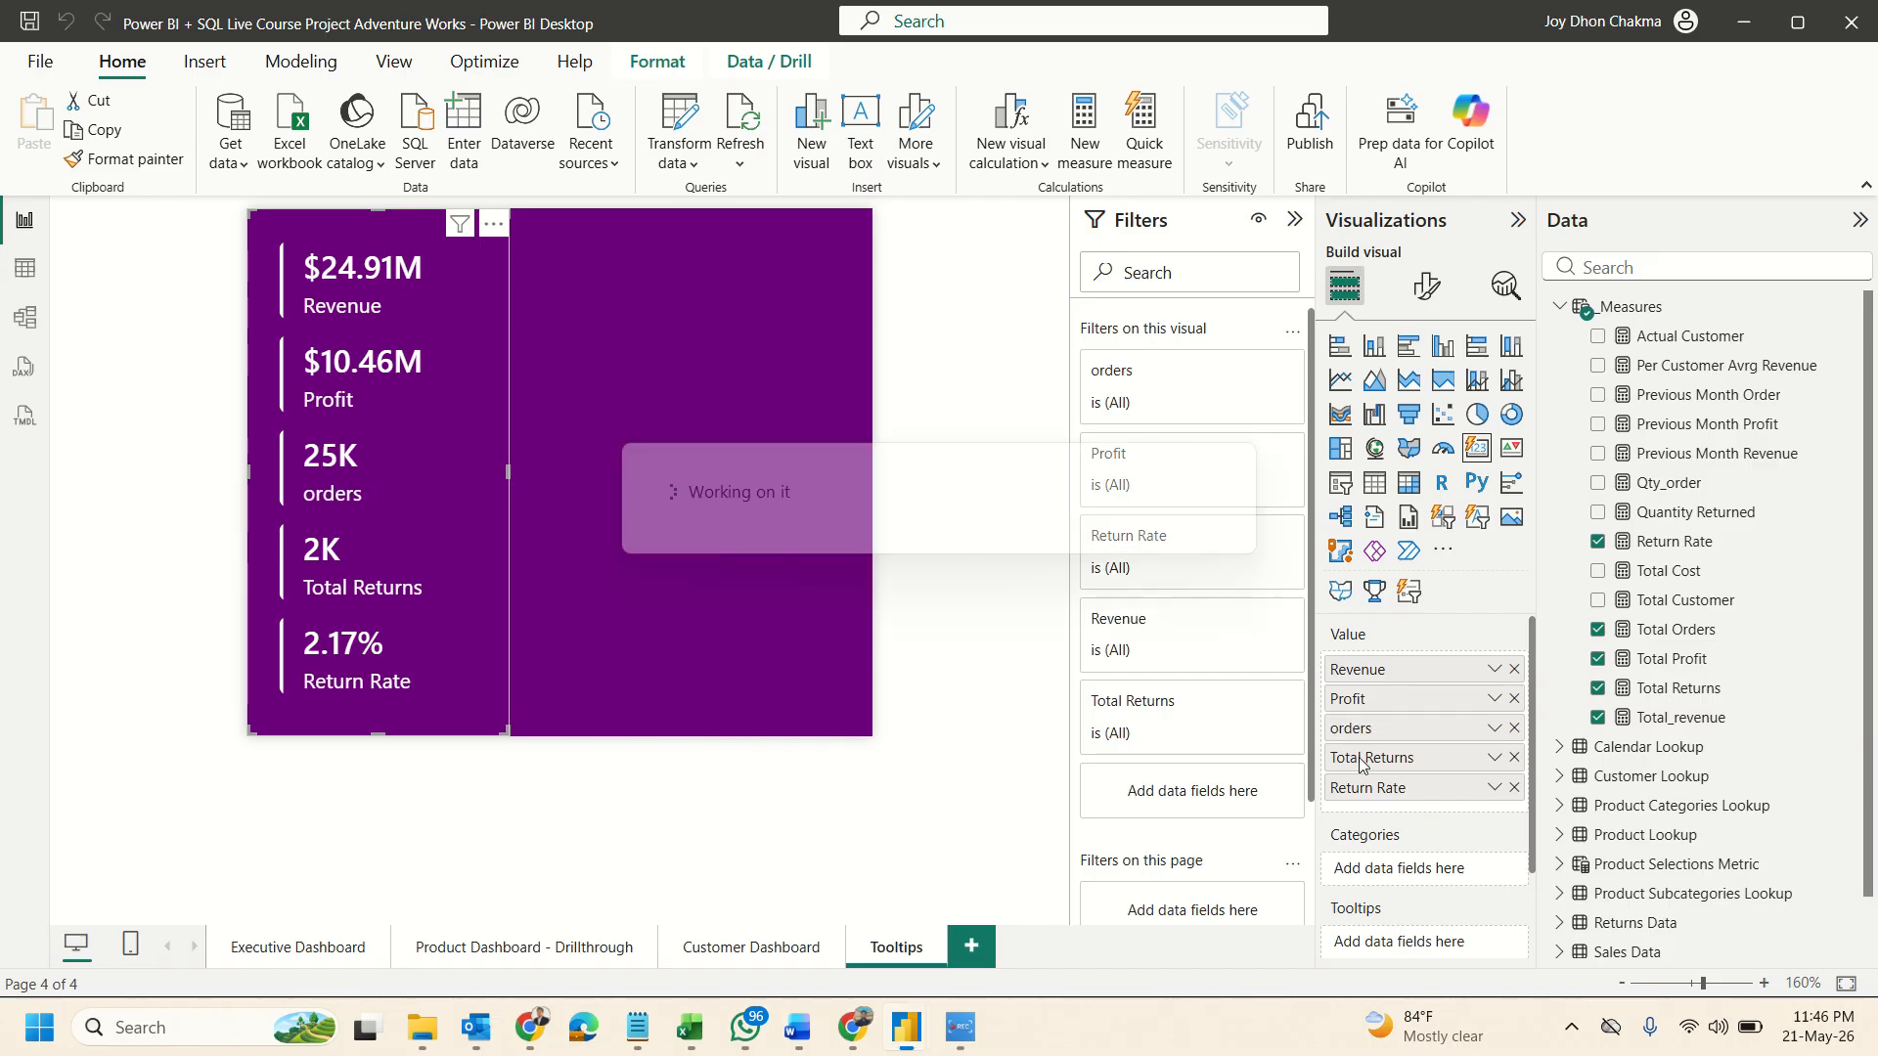
double_click(1342, 728)
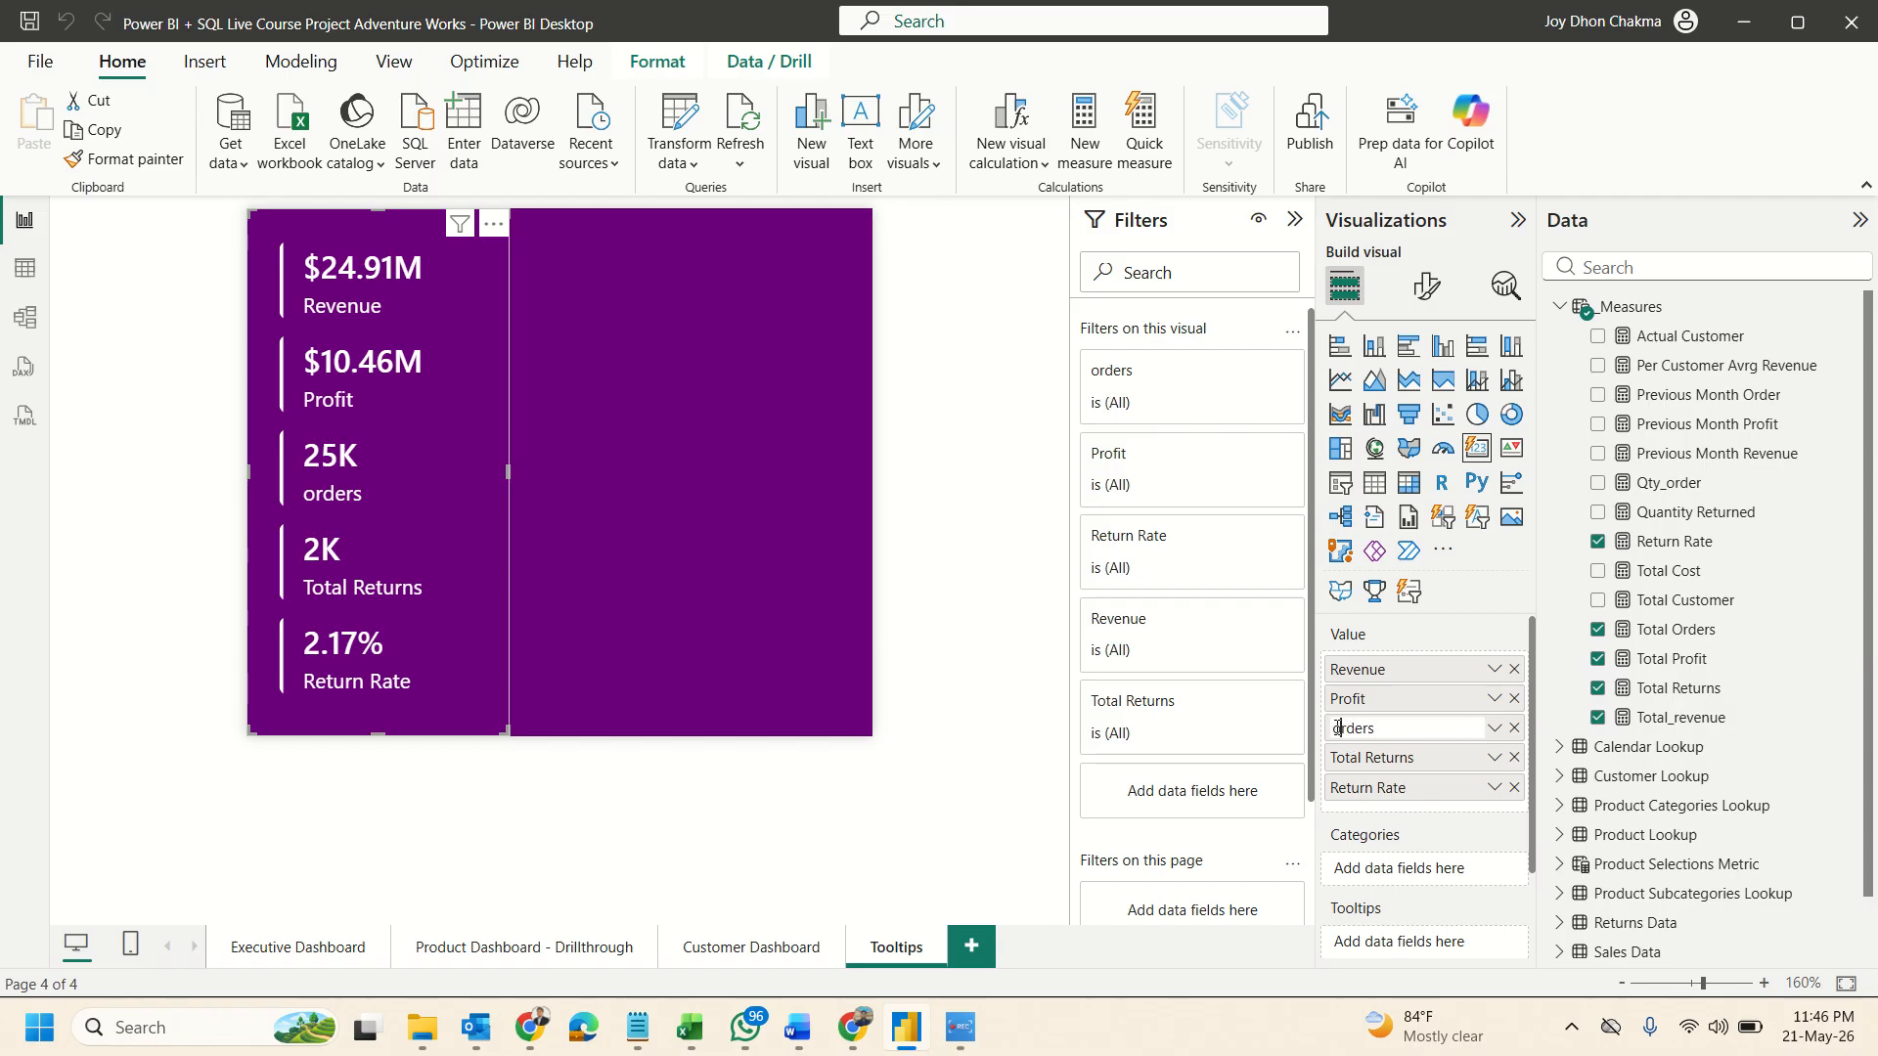
key("BackSpace")
type("O")
key("Return")
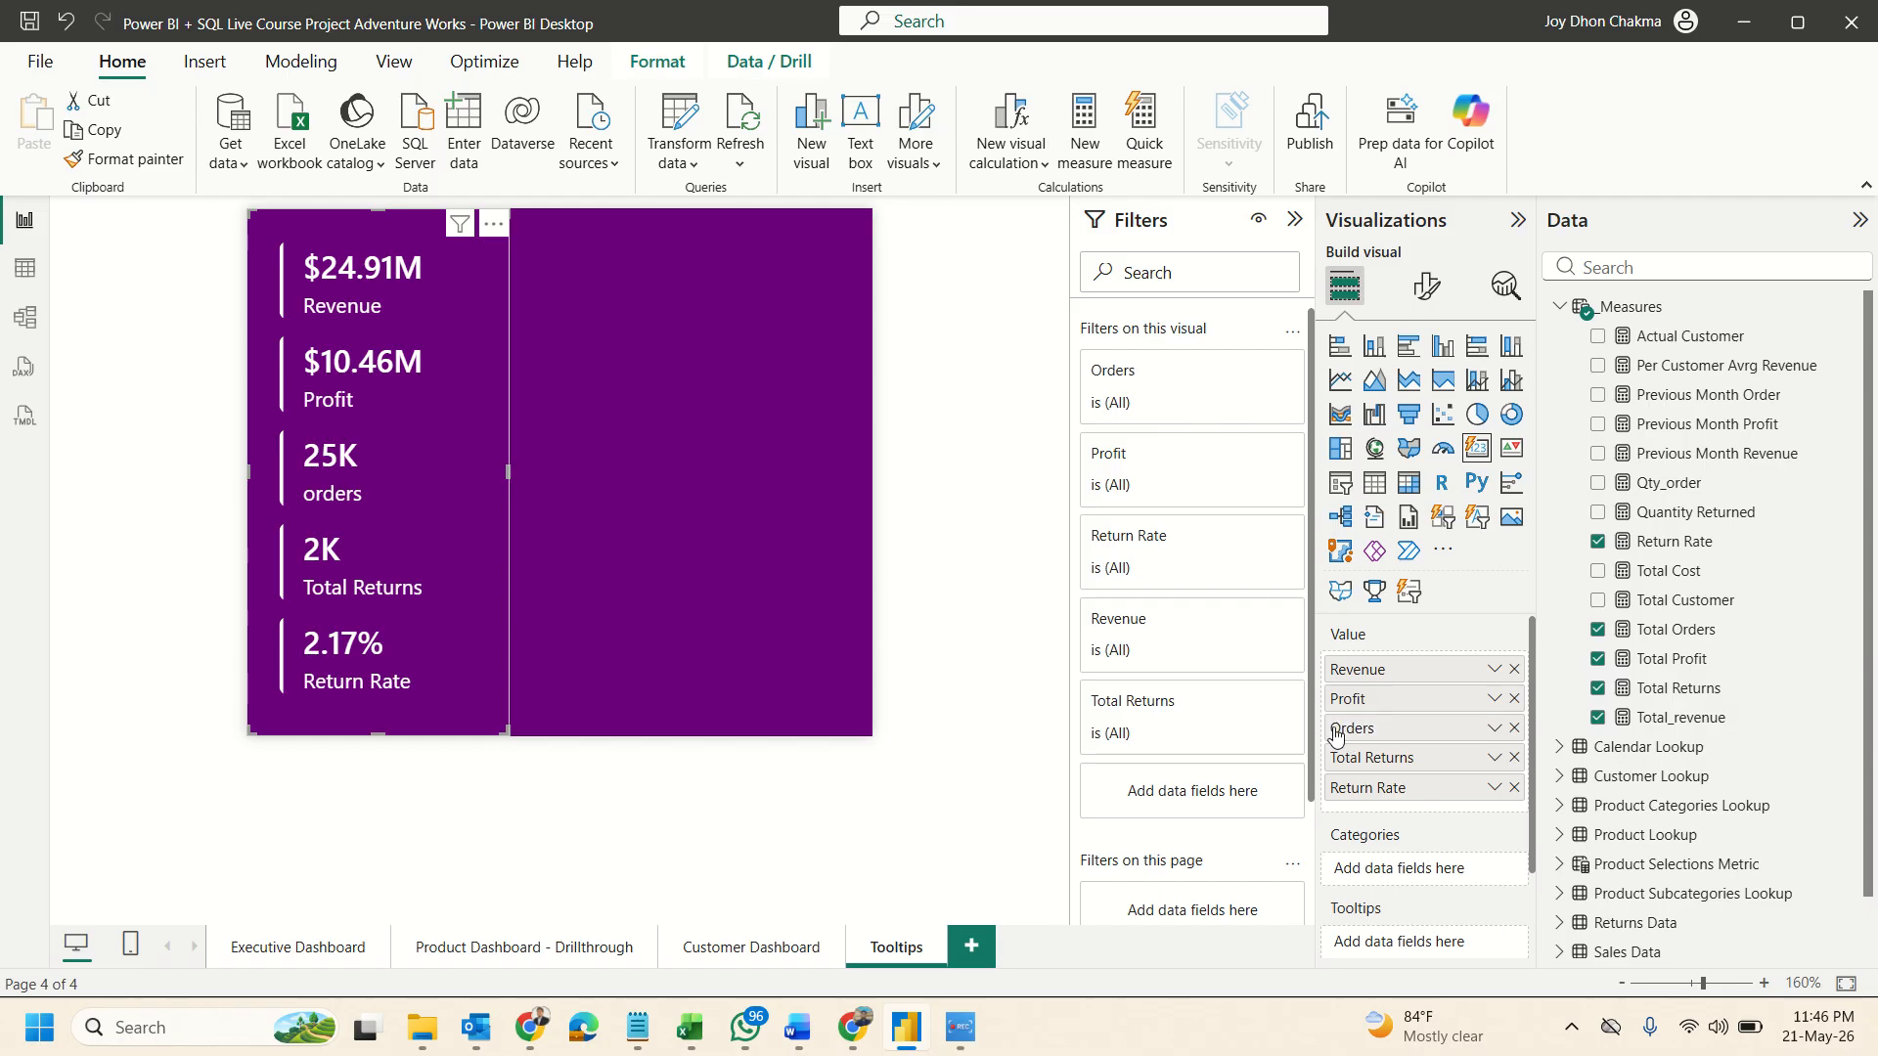
Rename the Total Returns field in the card visual as Returns.
double_click(1374, 759)
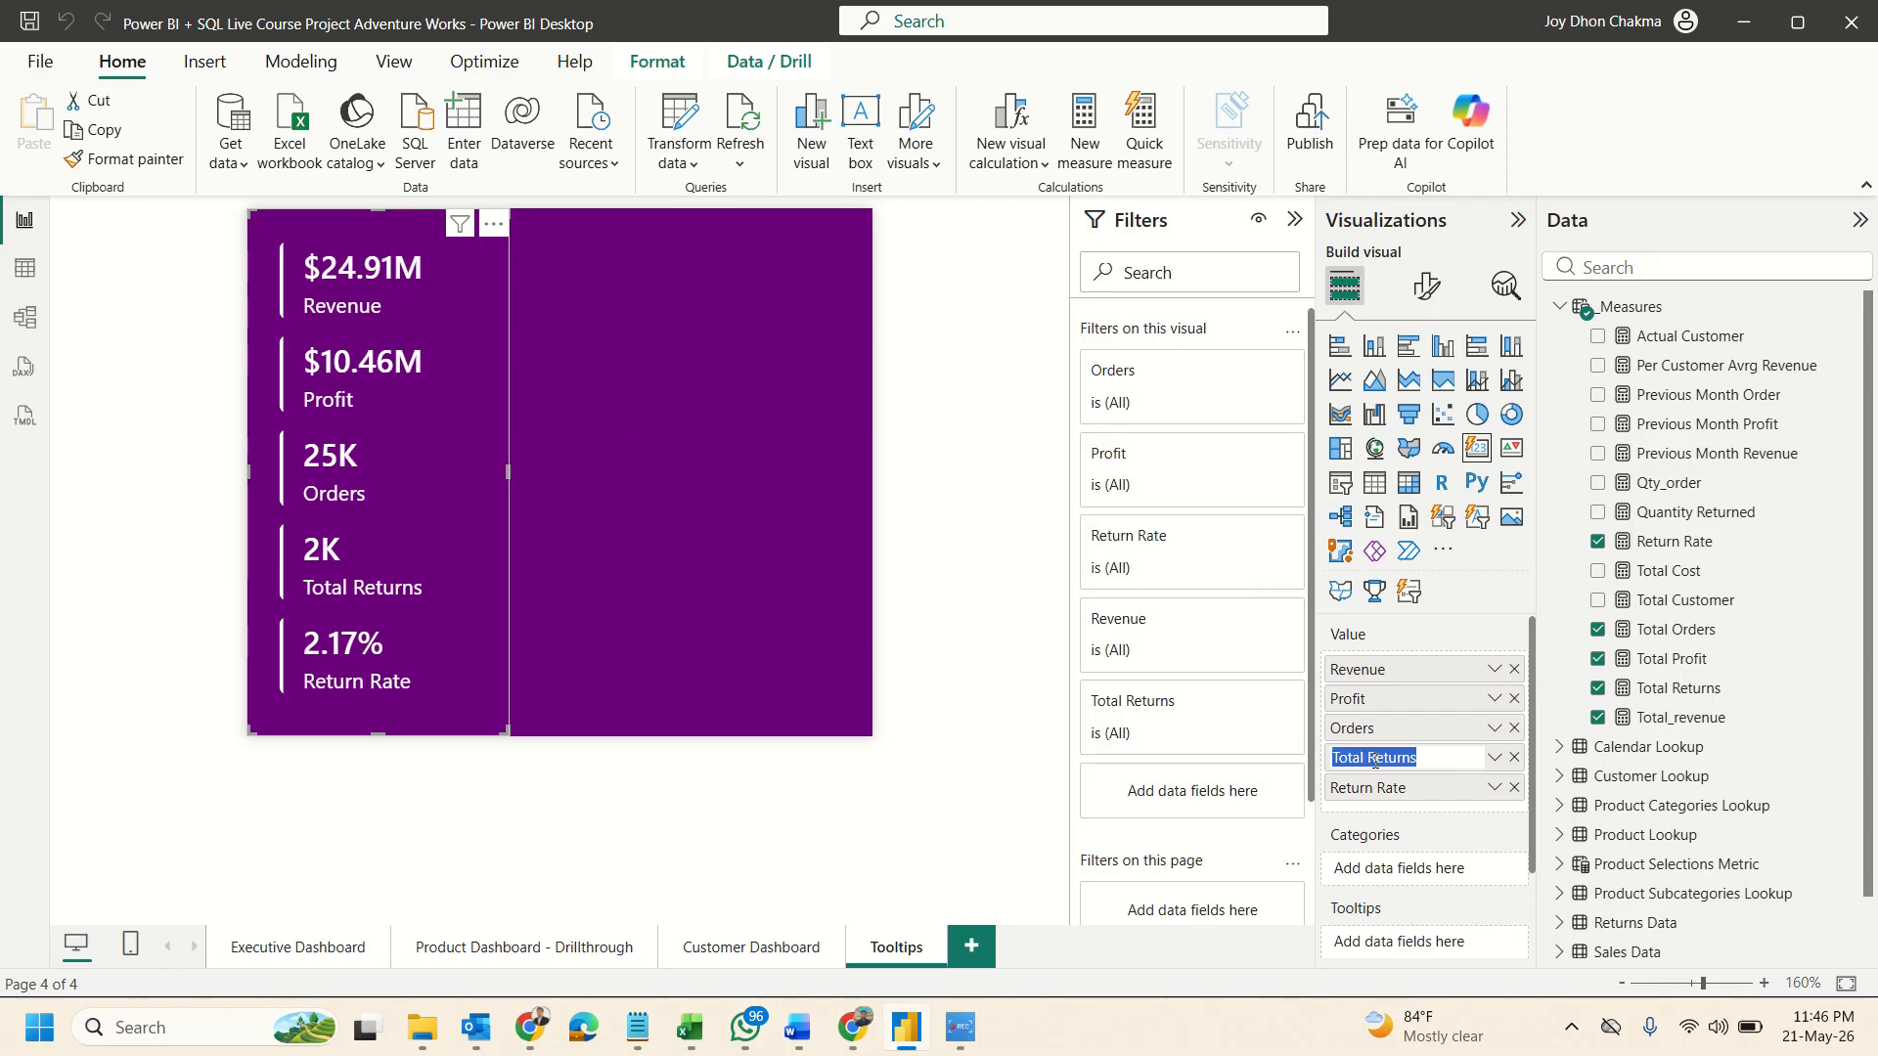
left_click(1374, 759)
left_click_drag(1374, 759, 1337, 761)
key("BackSpace")
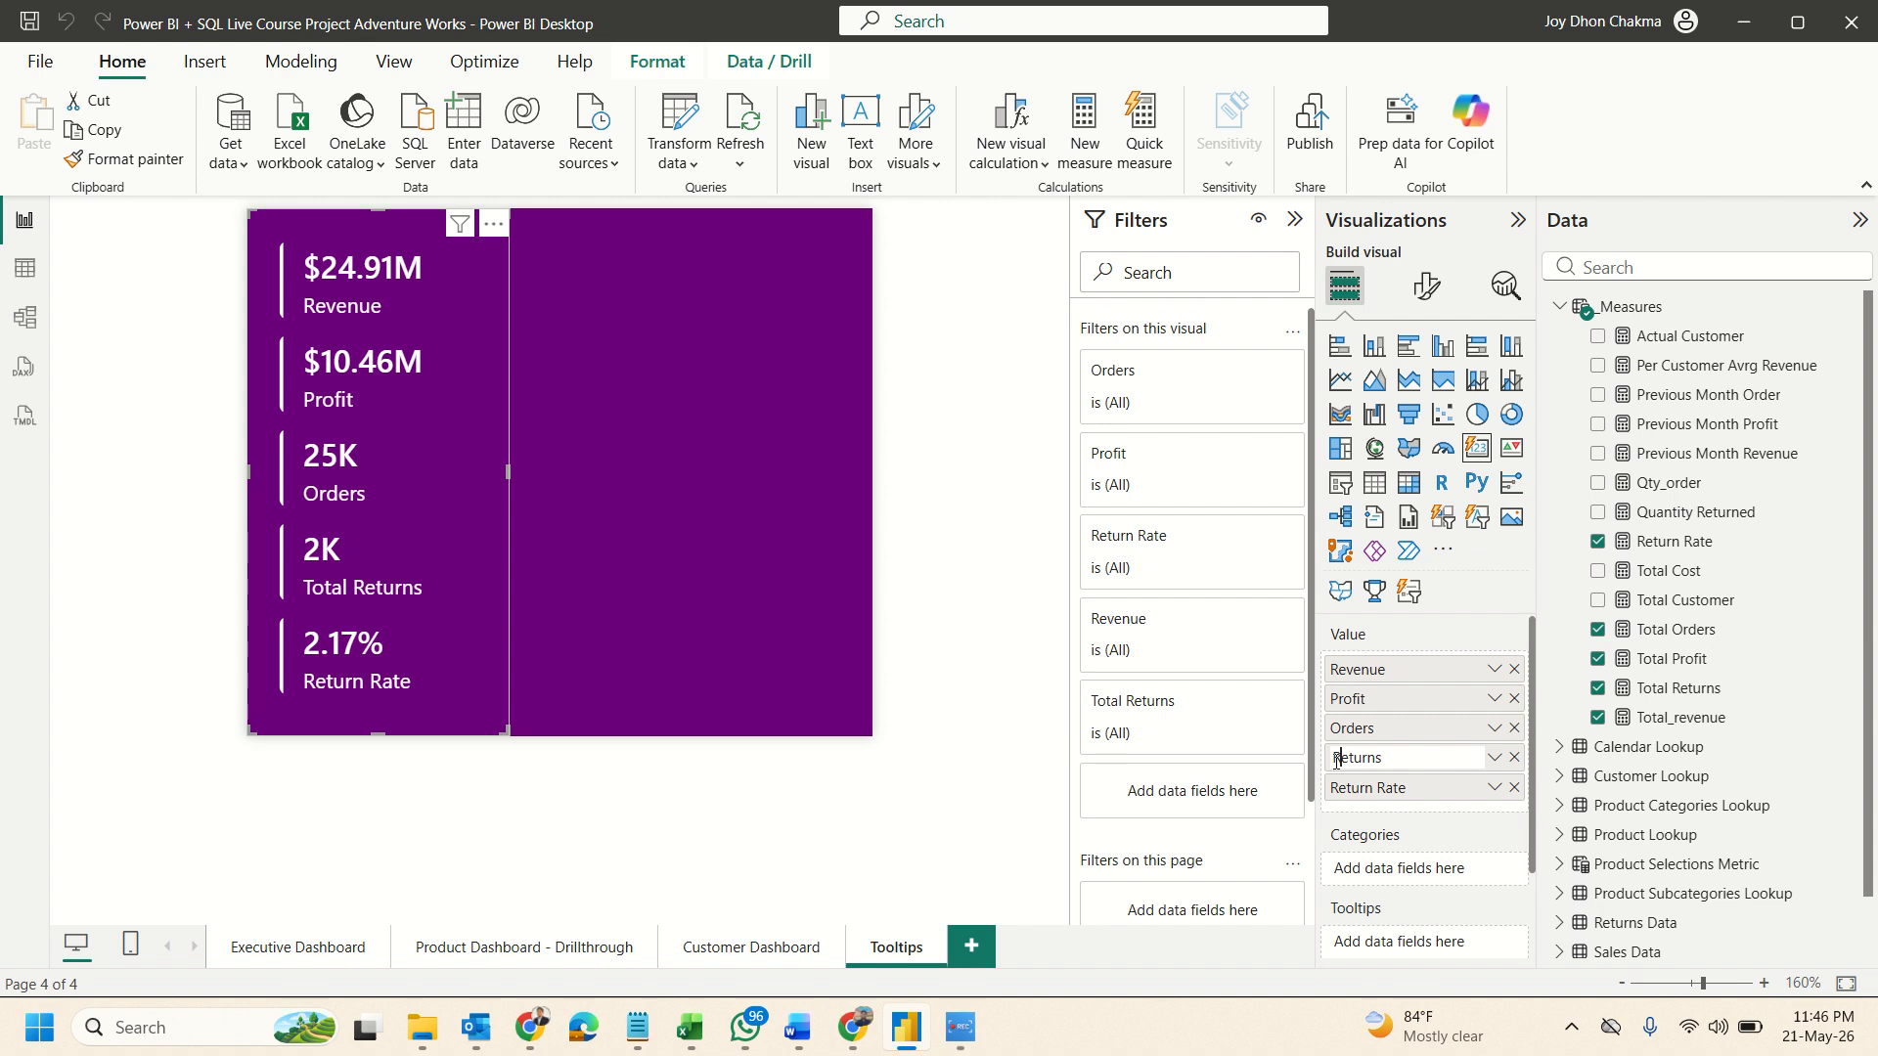
key("Return")
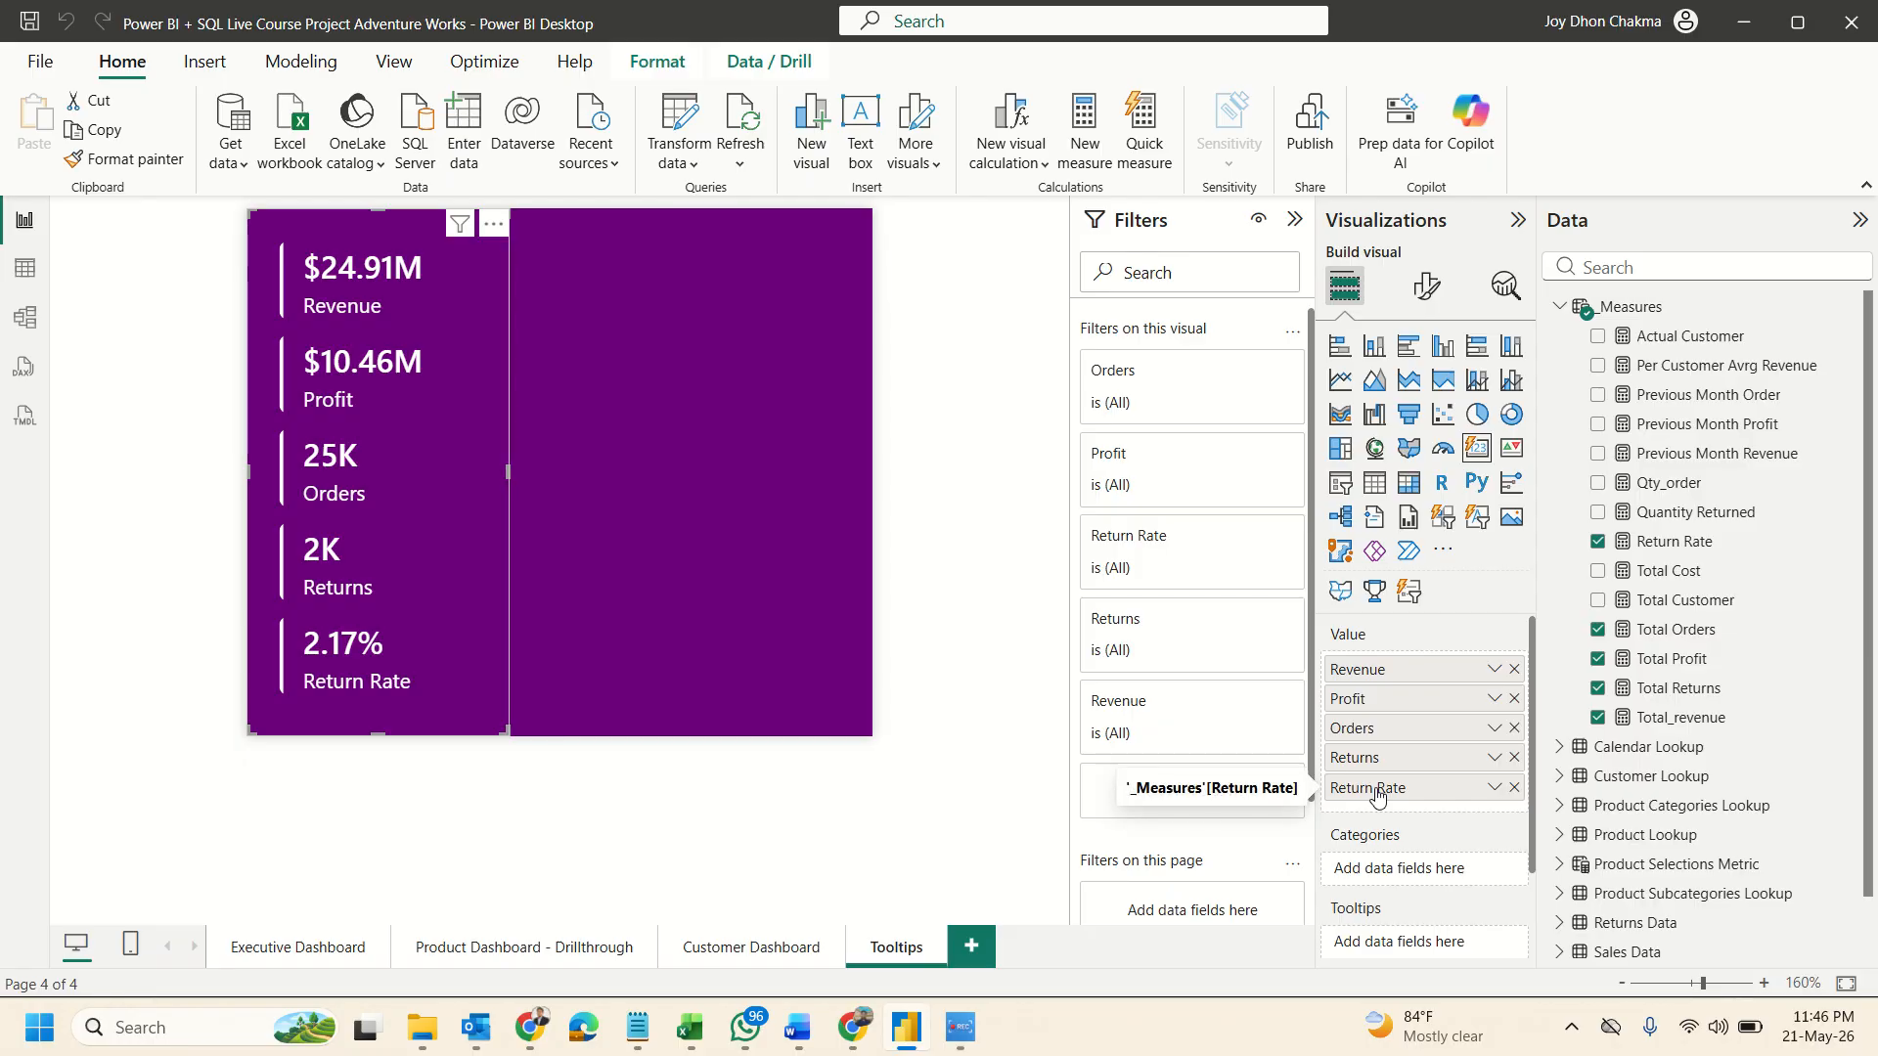
double_click(1359, 788)
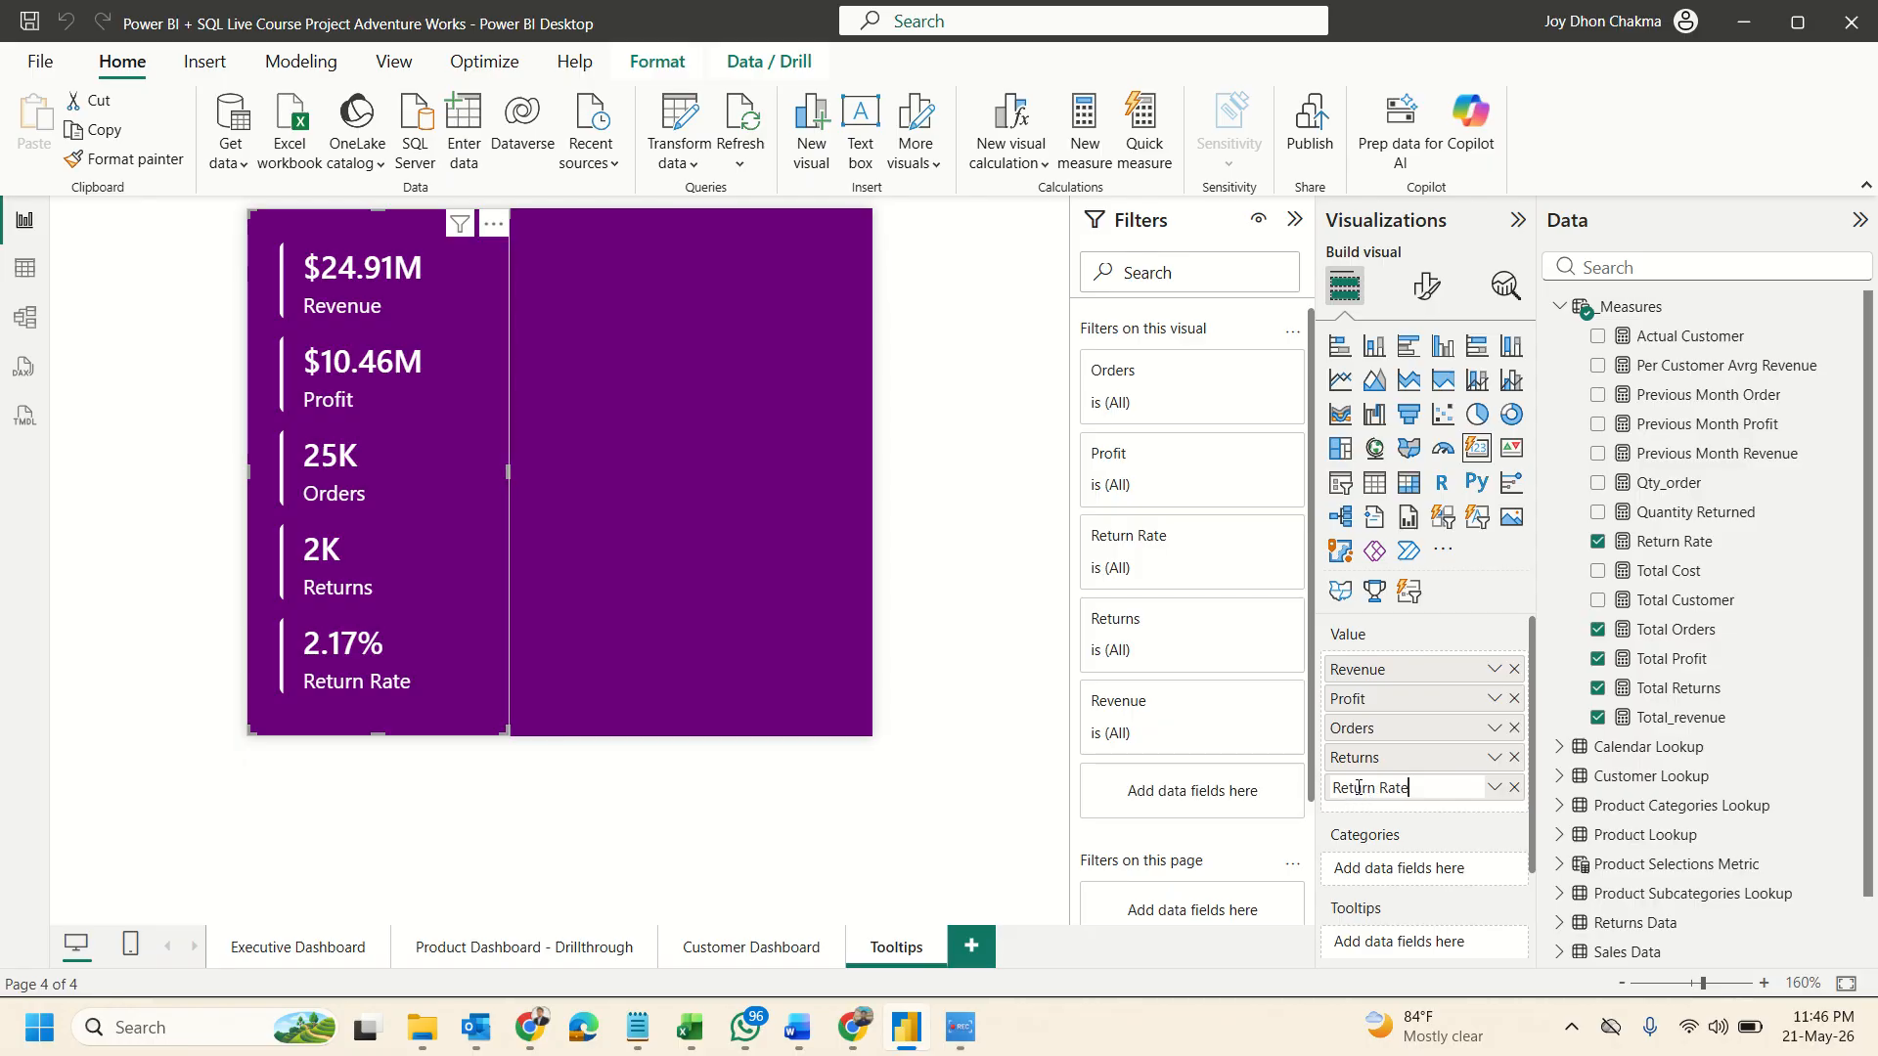
key("Return")
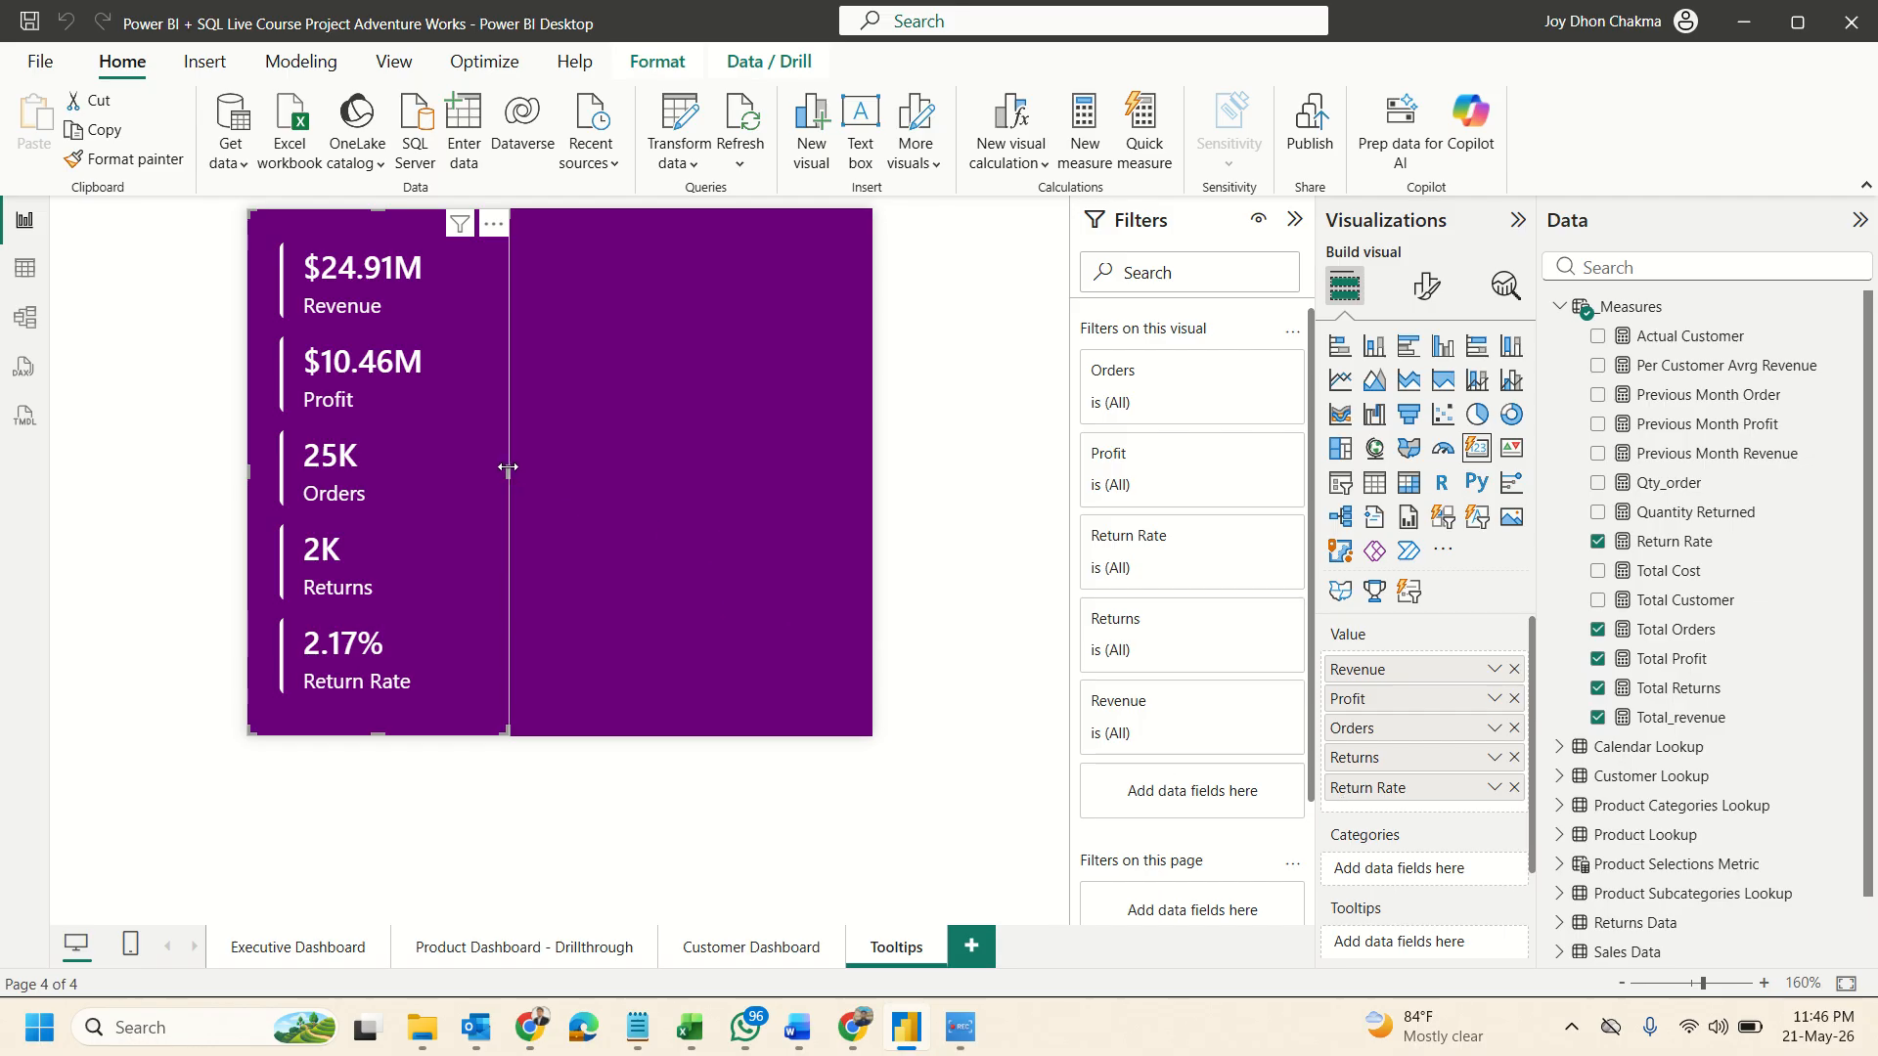
Slightly narrow the card visual and add a line chart that fills the rest of the page beside the card values.
mouse_move(507, 467)
left_mouse_down()
mouse_move(473, 460)
mouse_move(501, 466)
left_mouse_up()
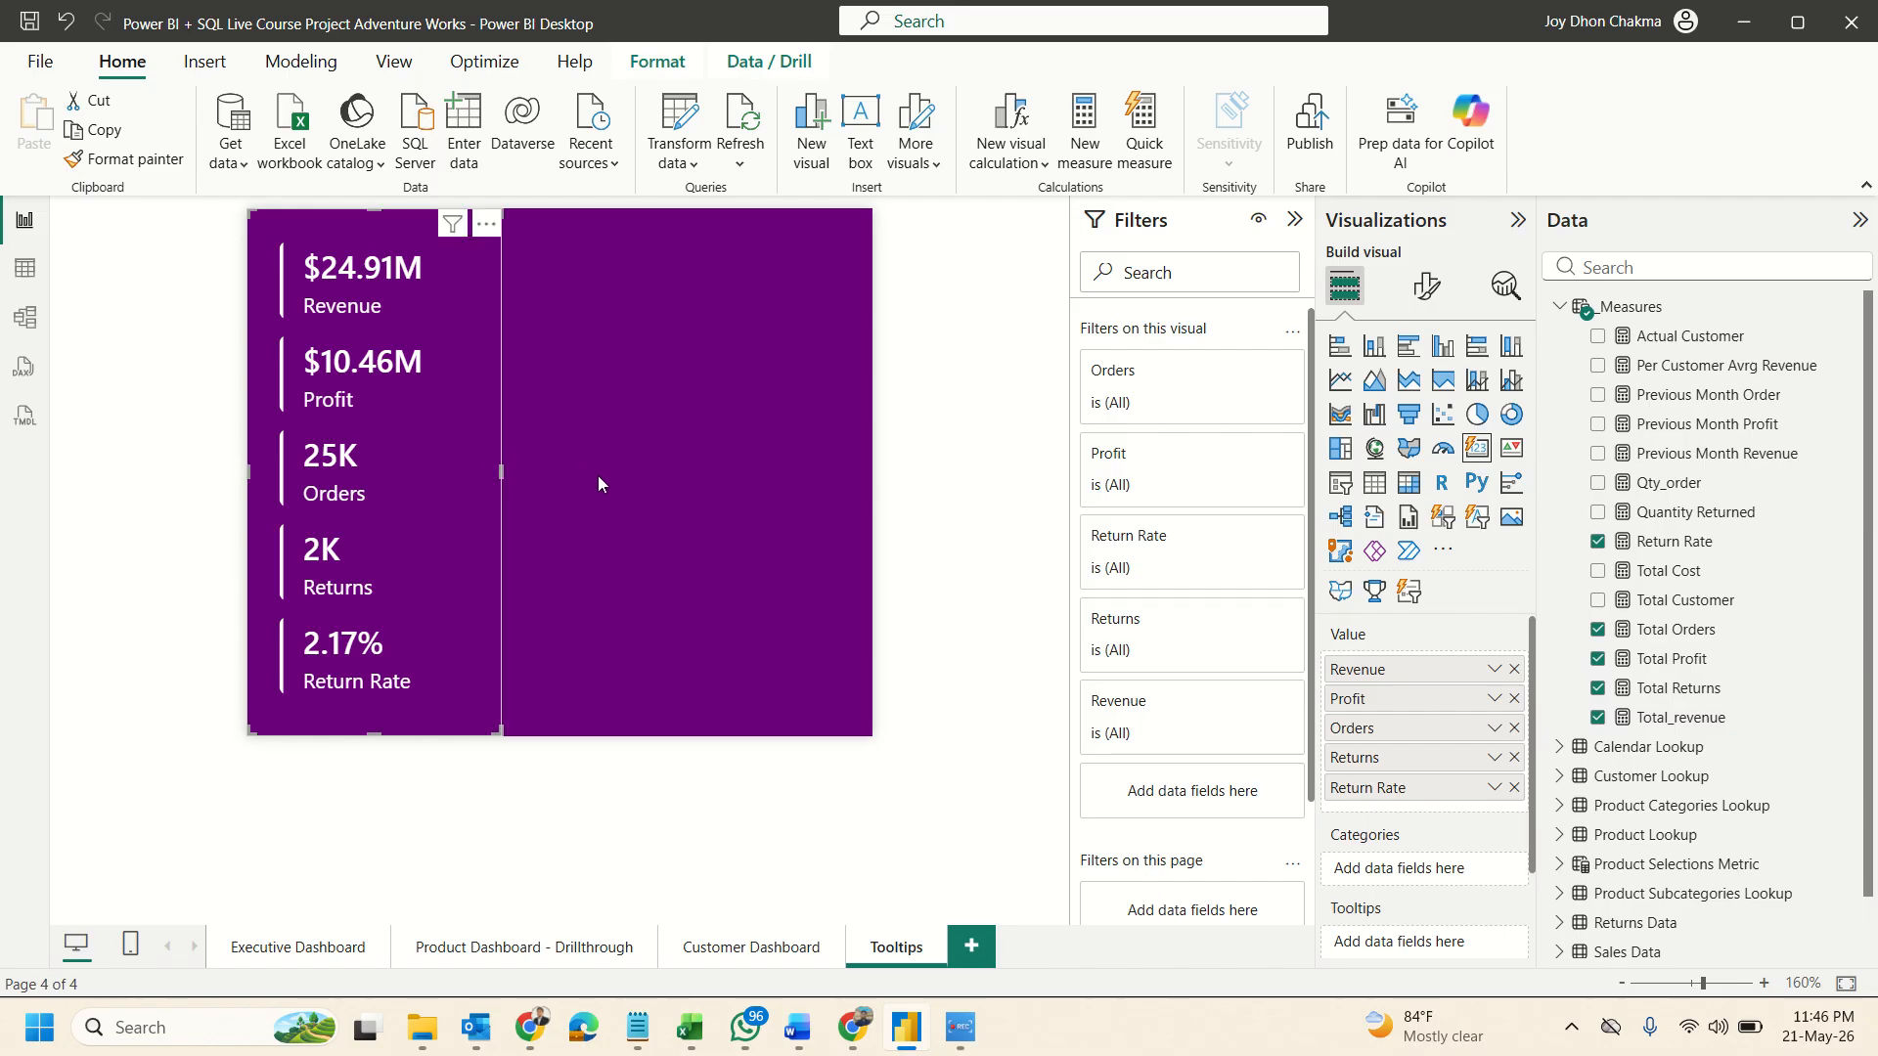
left_click(679, 465)
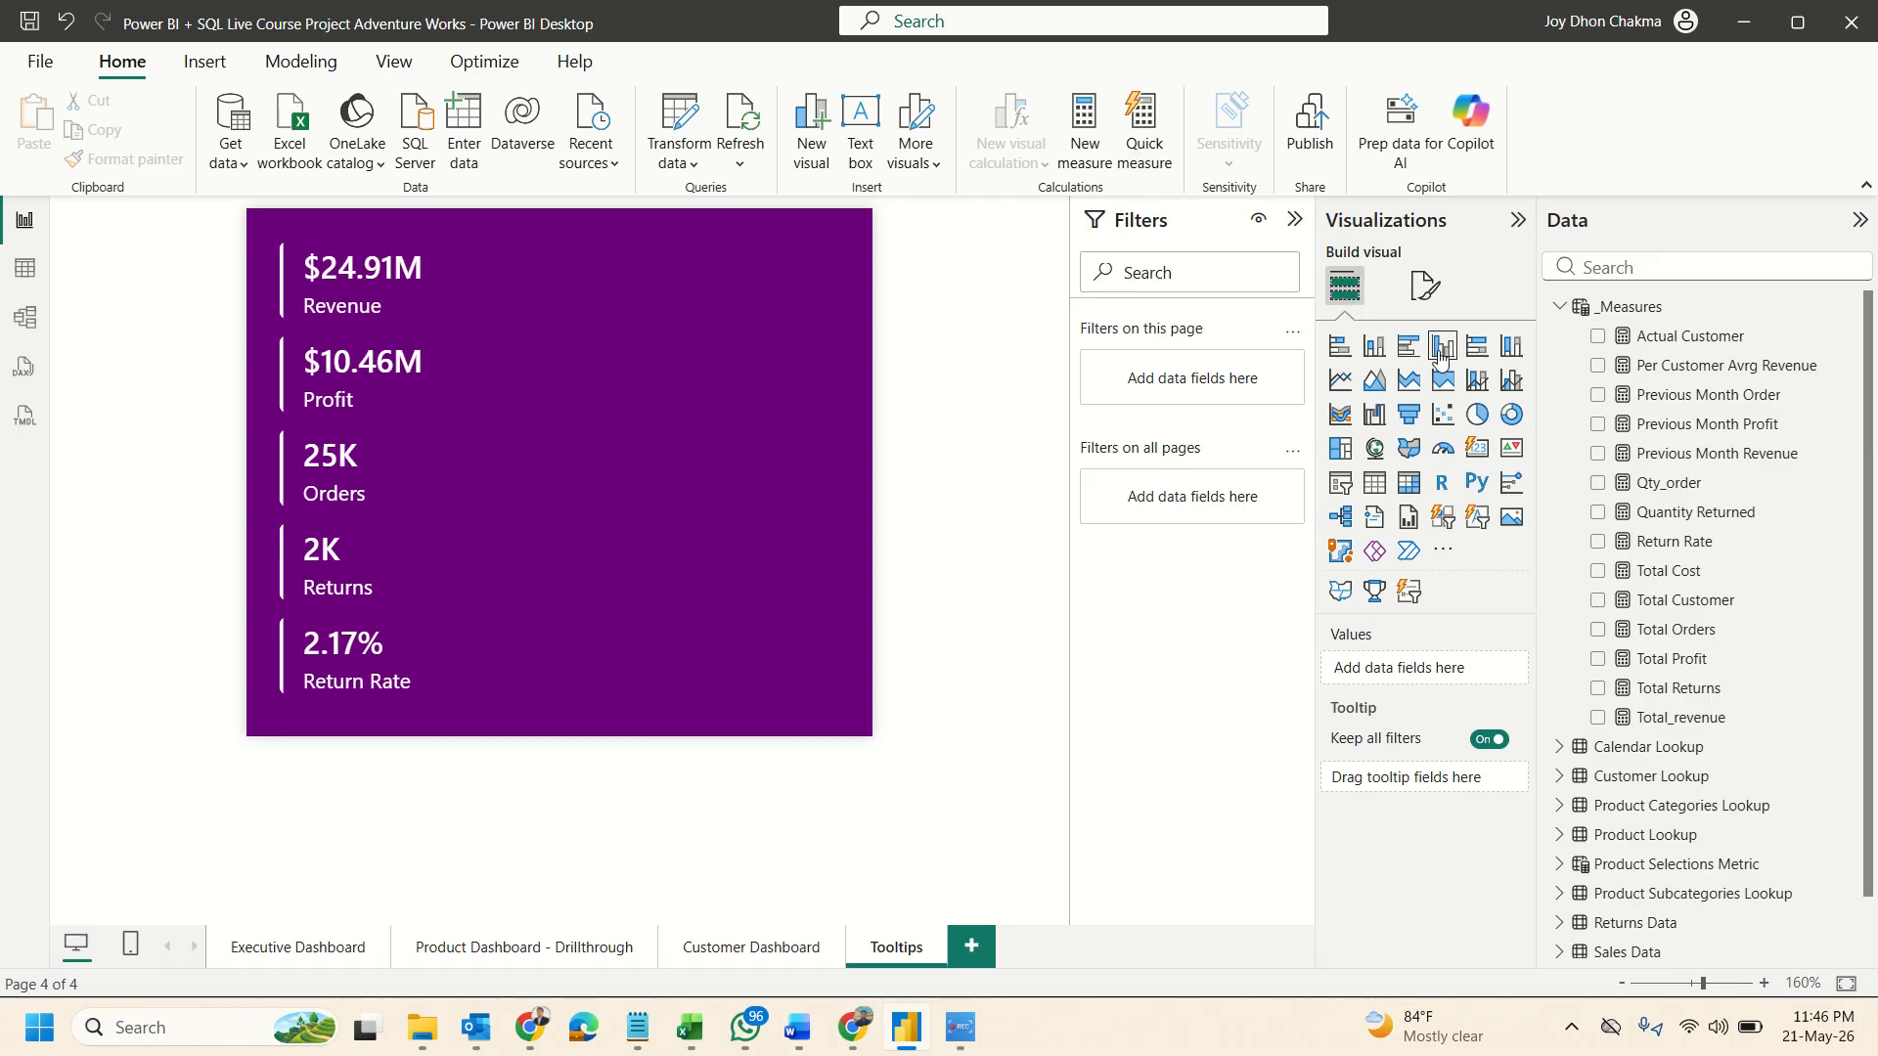
left_click(1338, 381)
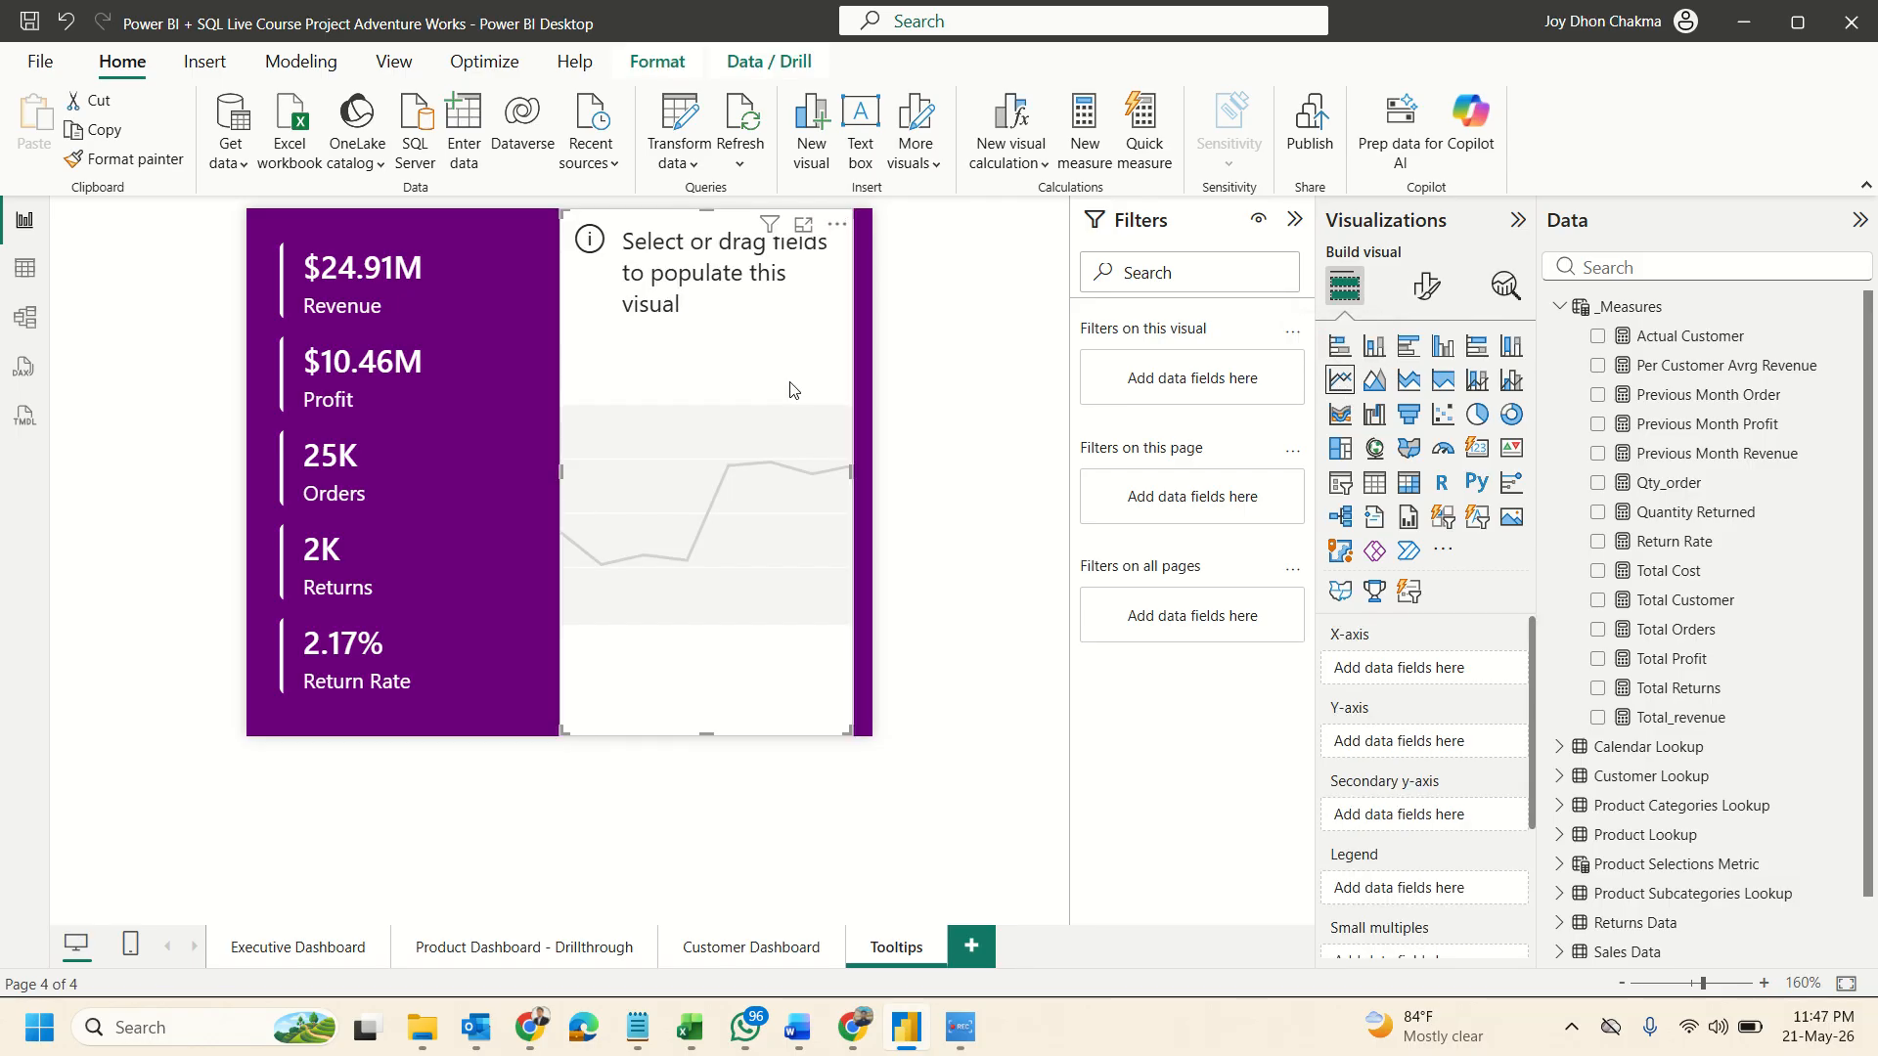
left_click_drag(792, 389, 796, 428)
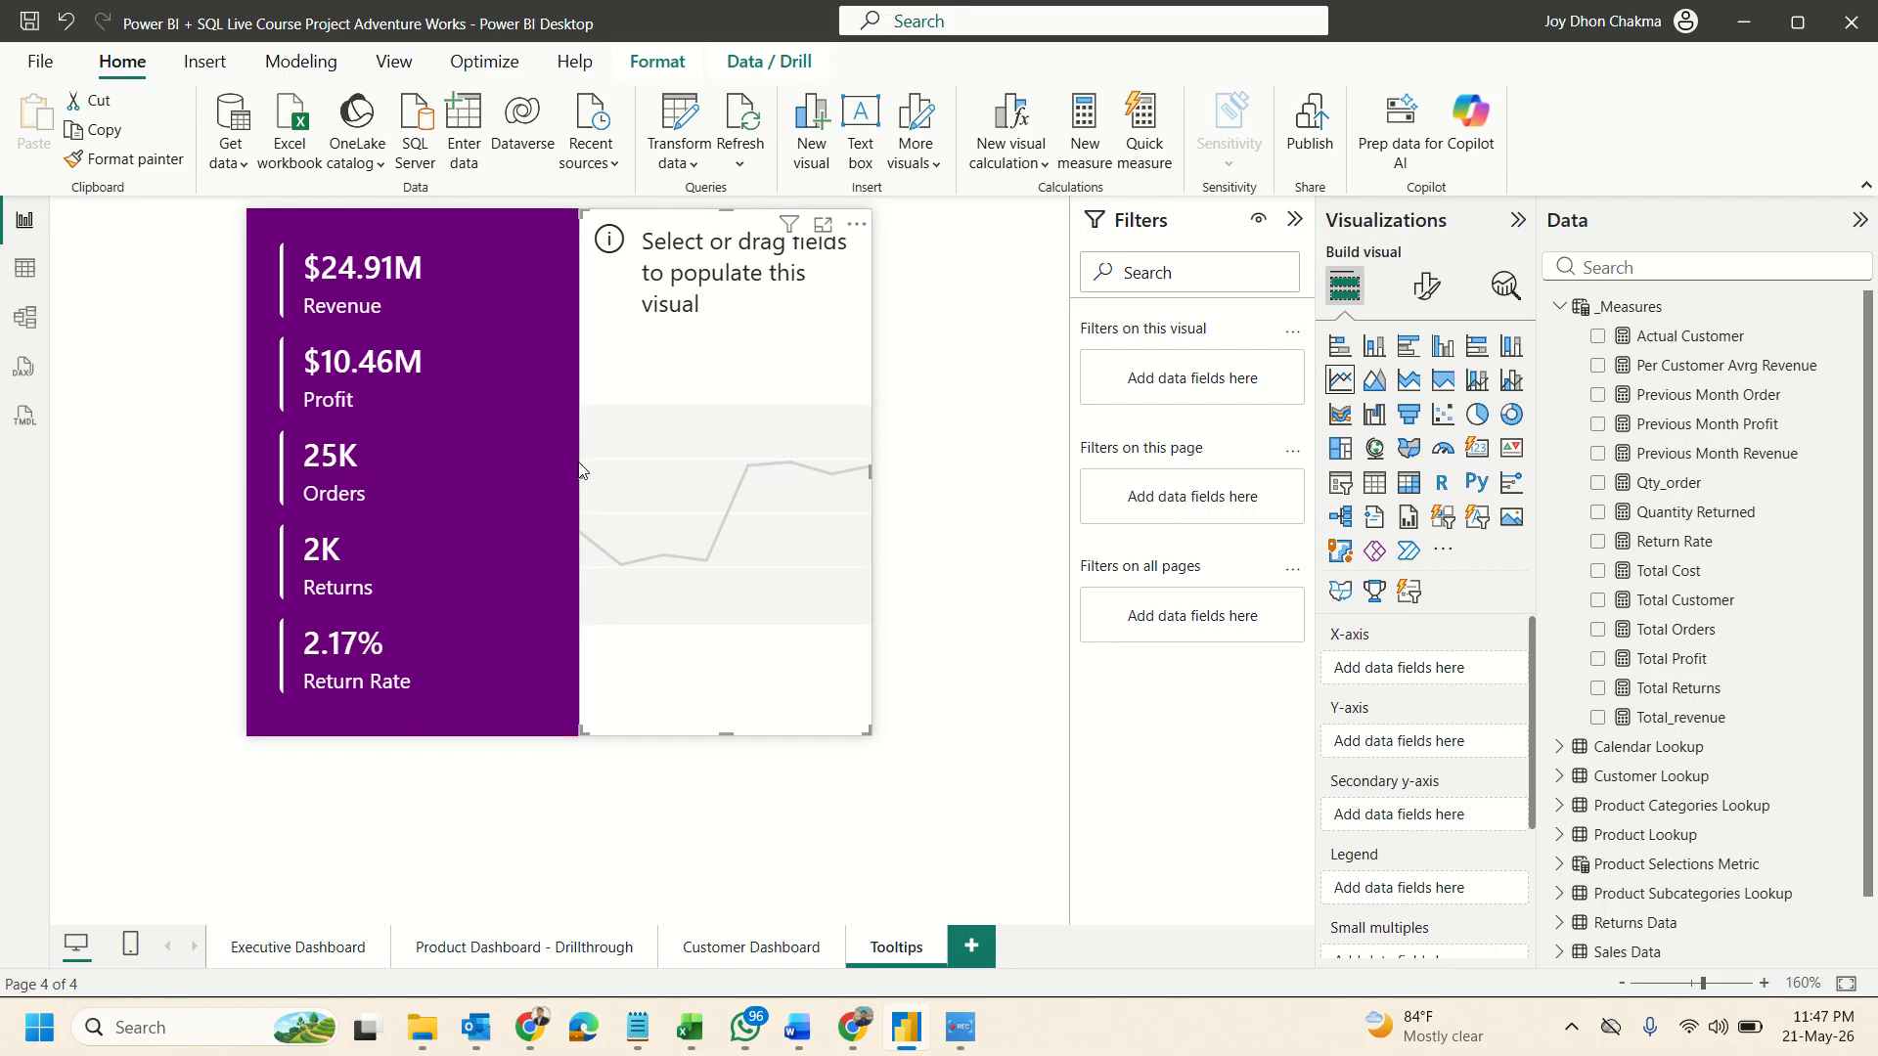
left_click_drag(580, 471, 484, 472)
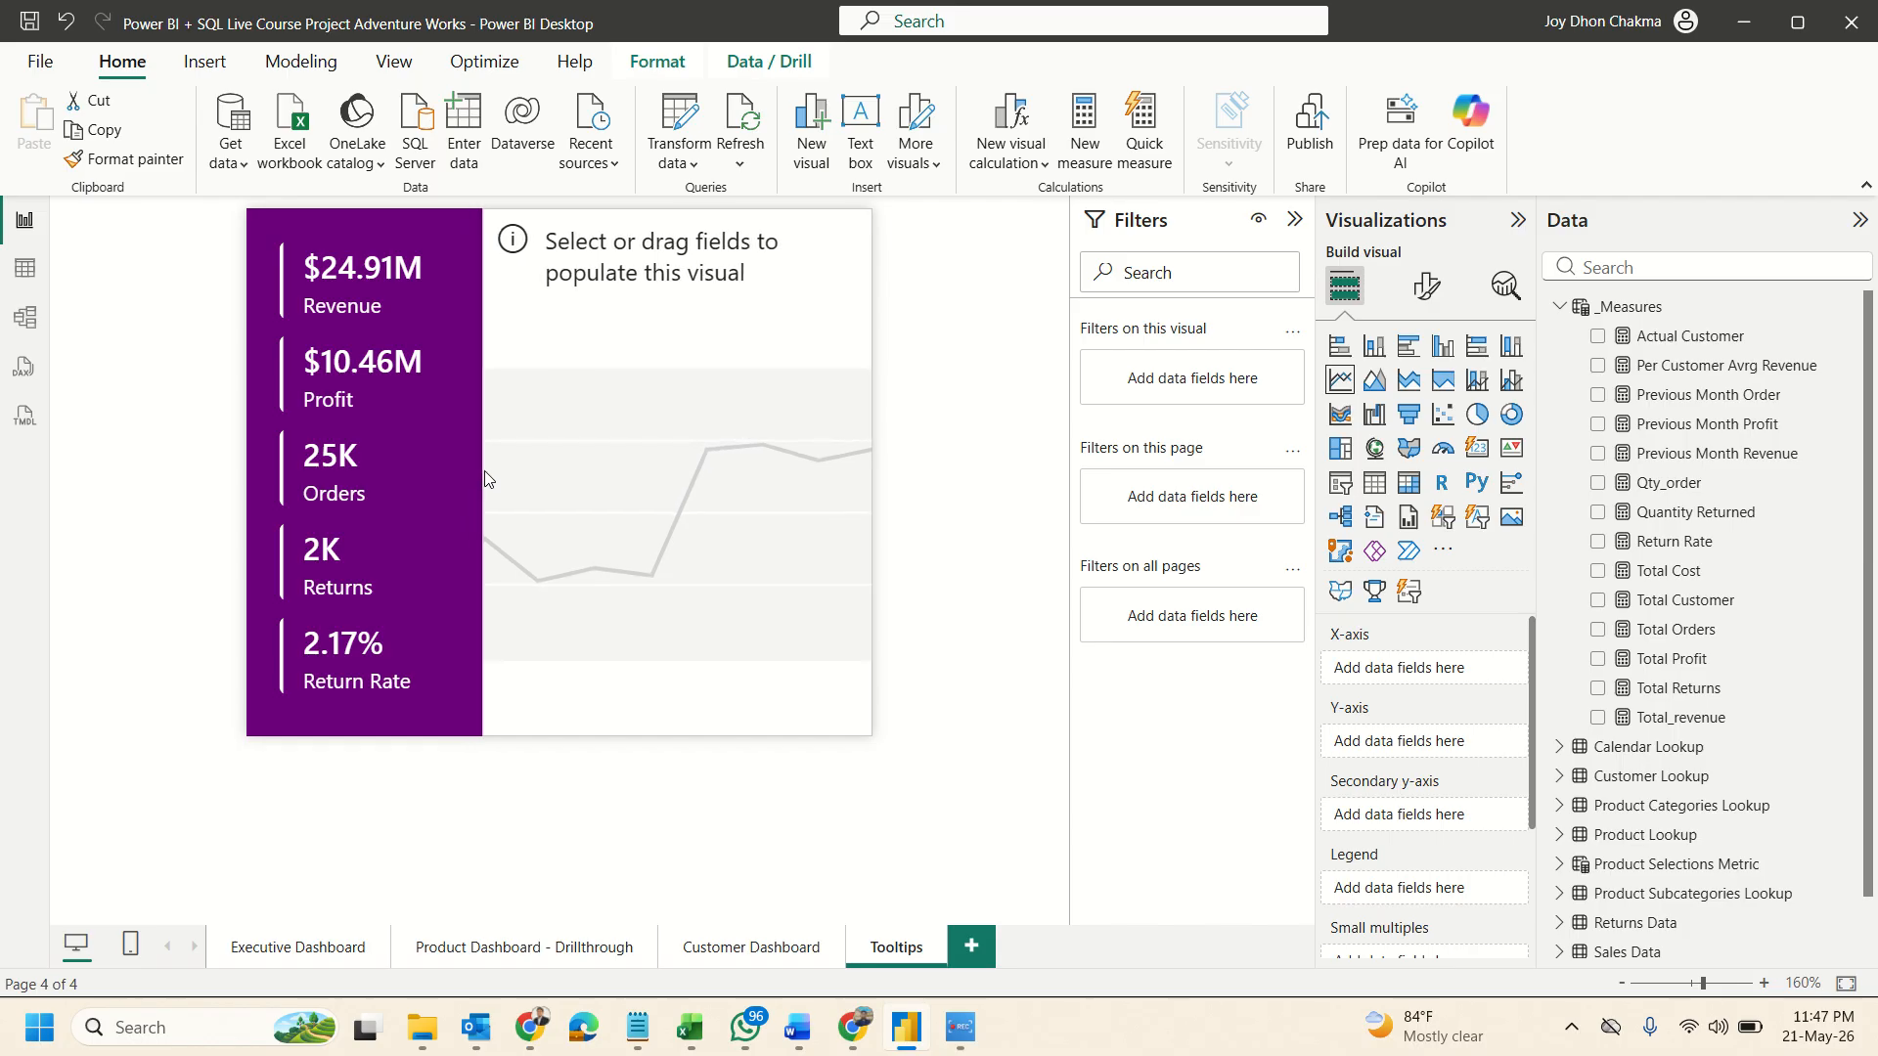
Put the Date Hierarchy from Calendar Lookup on the line chart's X-axis.
left_click(1373, 550)
left_click(1561, 747)
scroll(1640, 704, "down", 2)
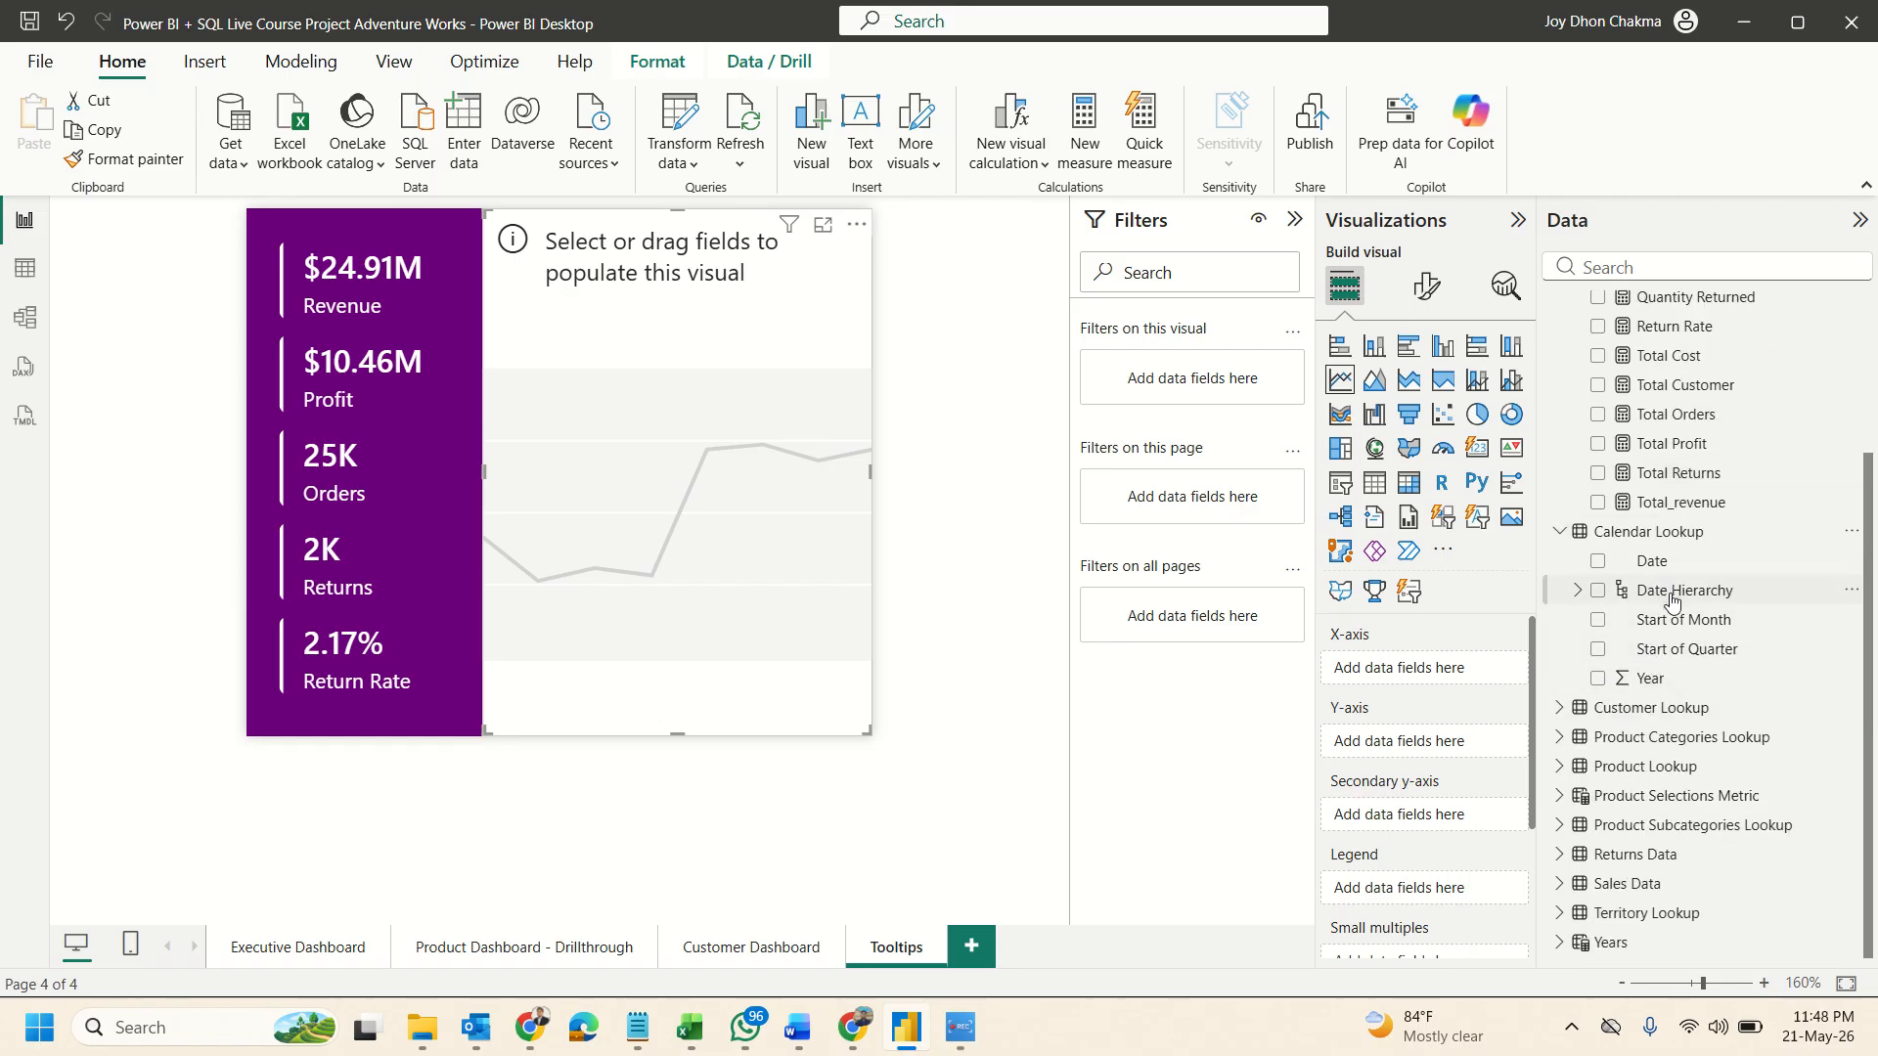
left_click_drag(1673, 600, 1451, 674)
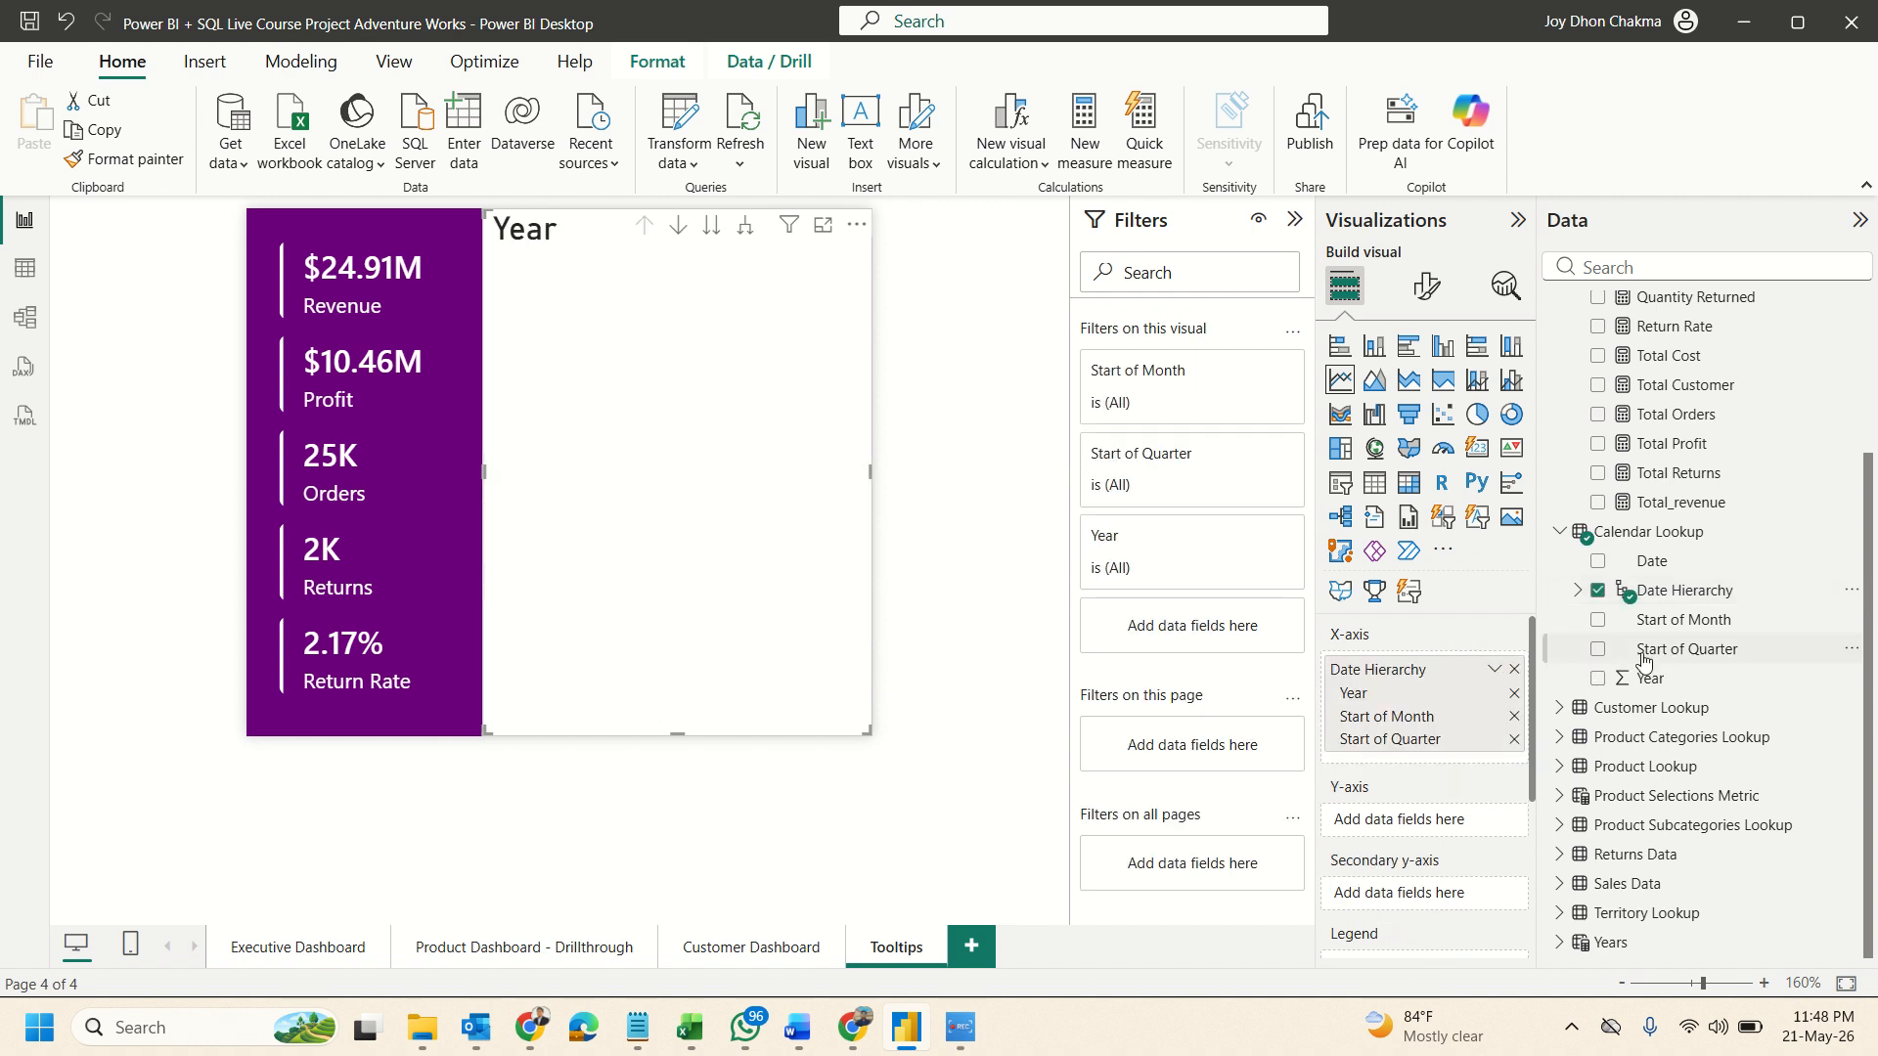
Add the Total_revenue measure to the line chart's Y-axis and move the chart down to the Start of Month level.
scroll(1651, 652, "up", 2)
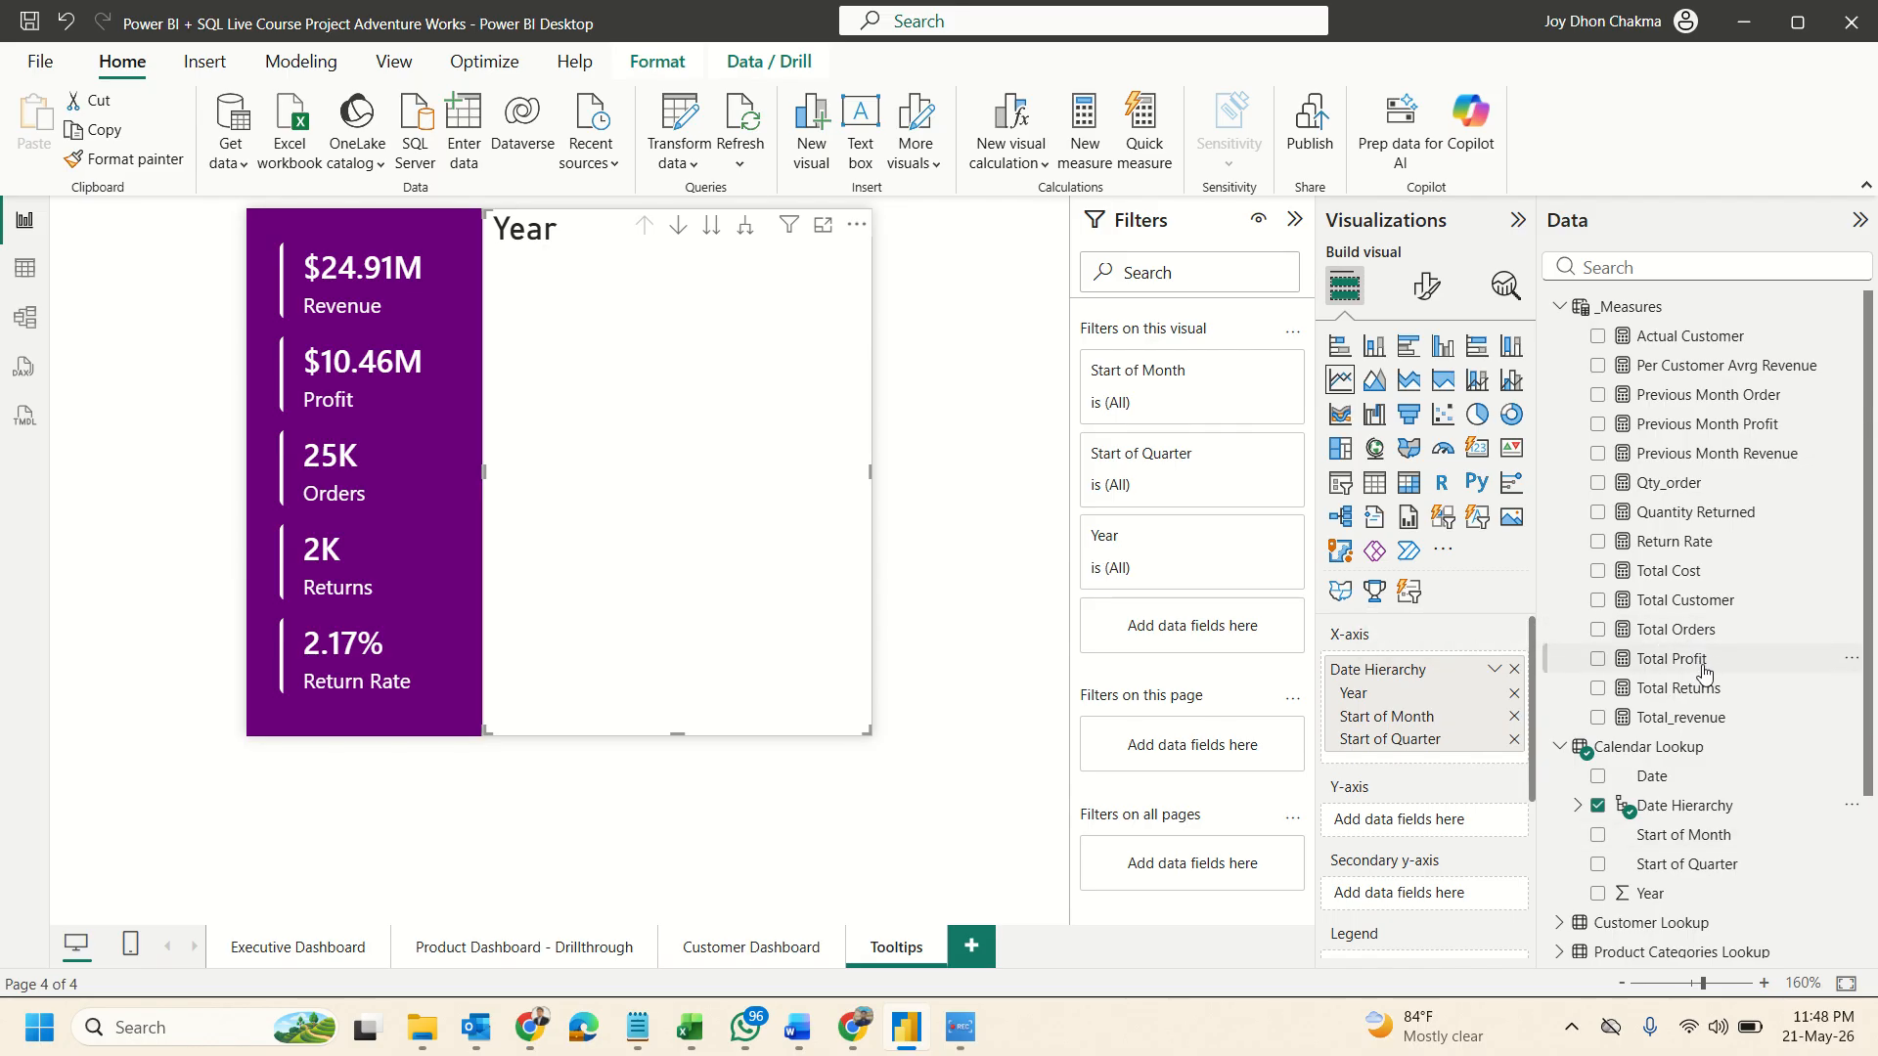
left_click_drag(1694, 719, 1443, 822)
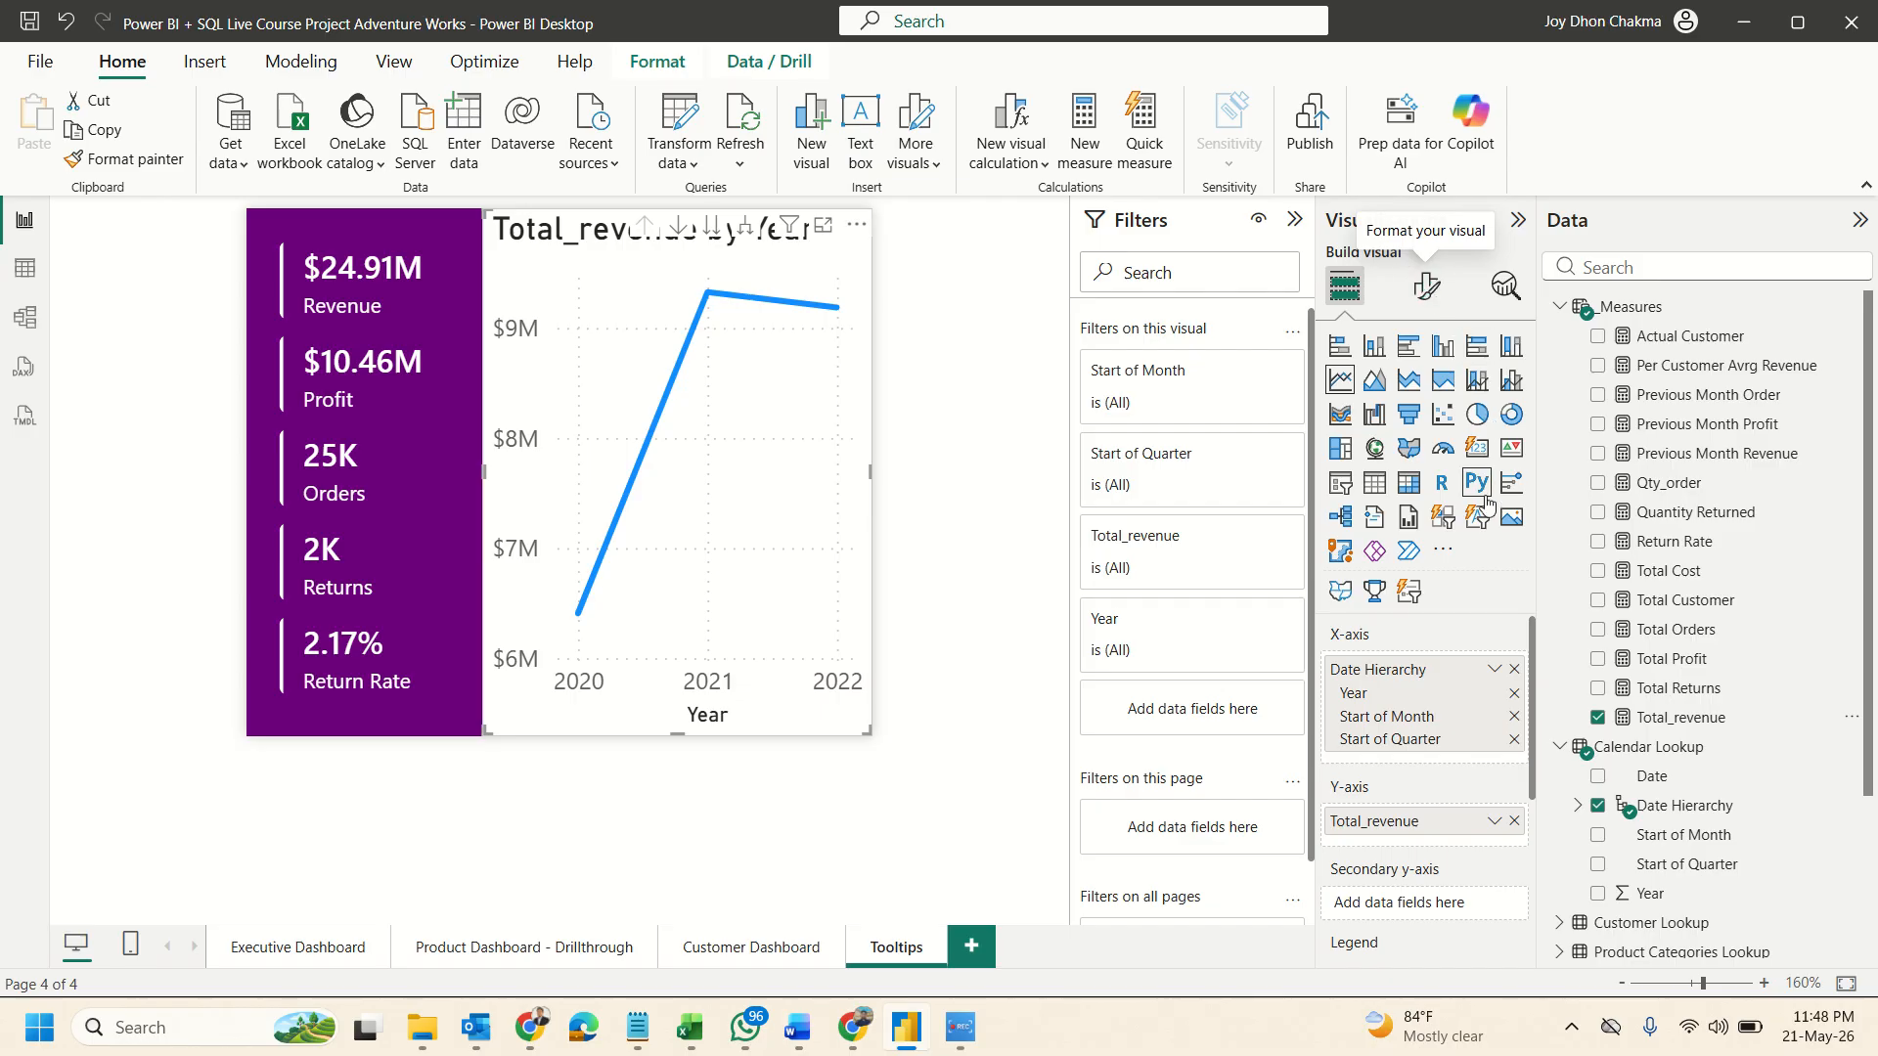
left_click(712, 232)
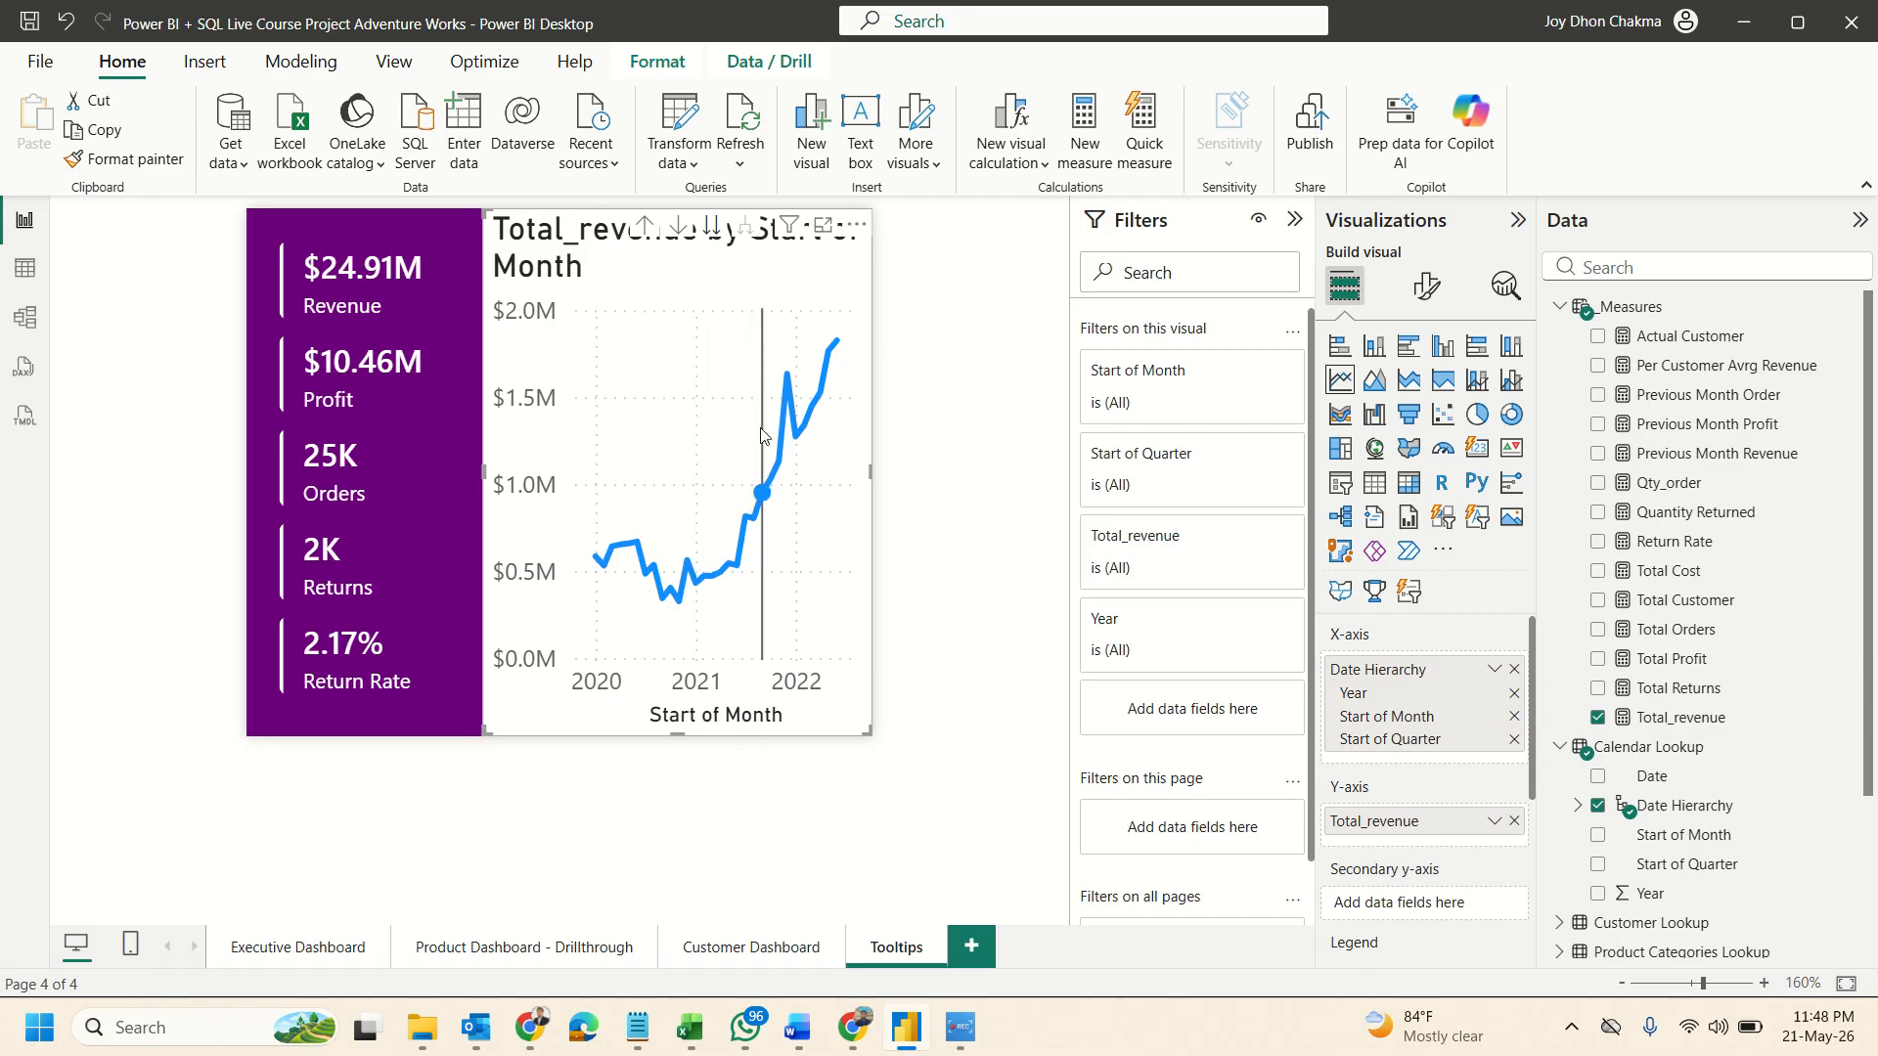
mouse_move(749, 442)
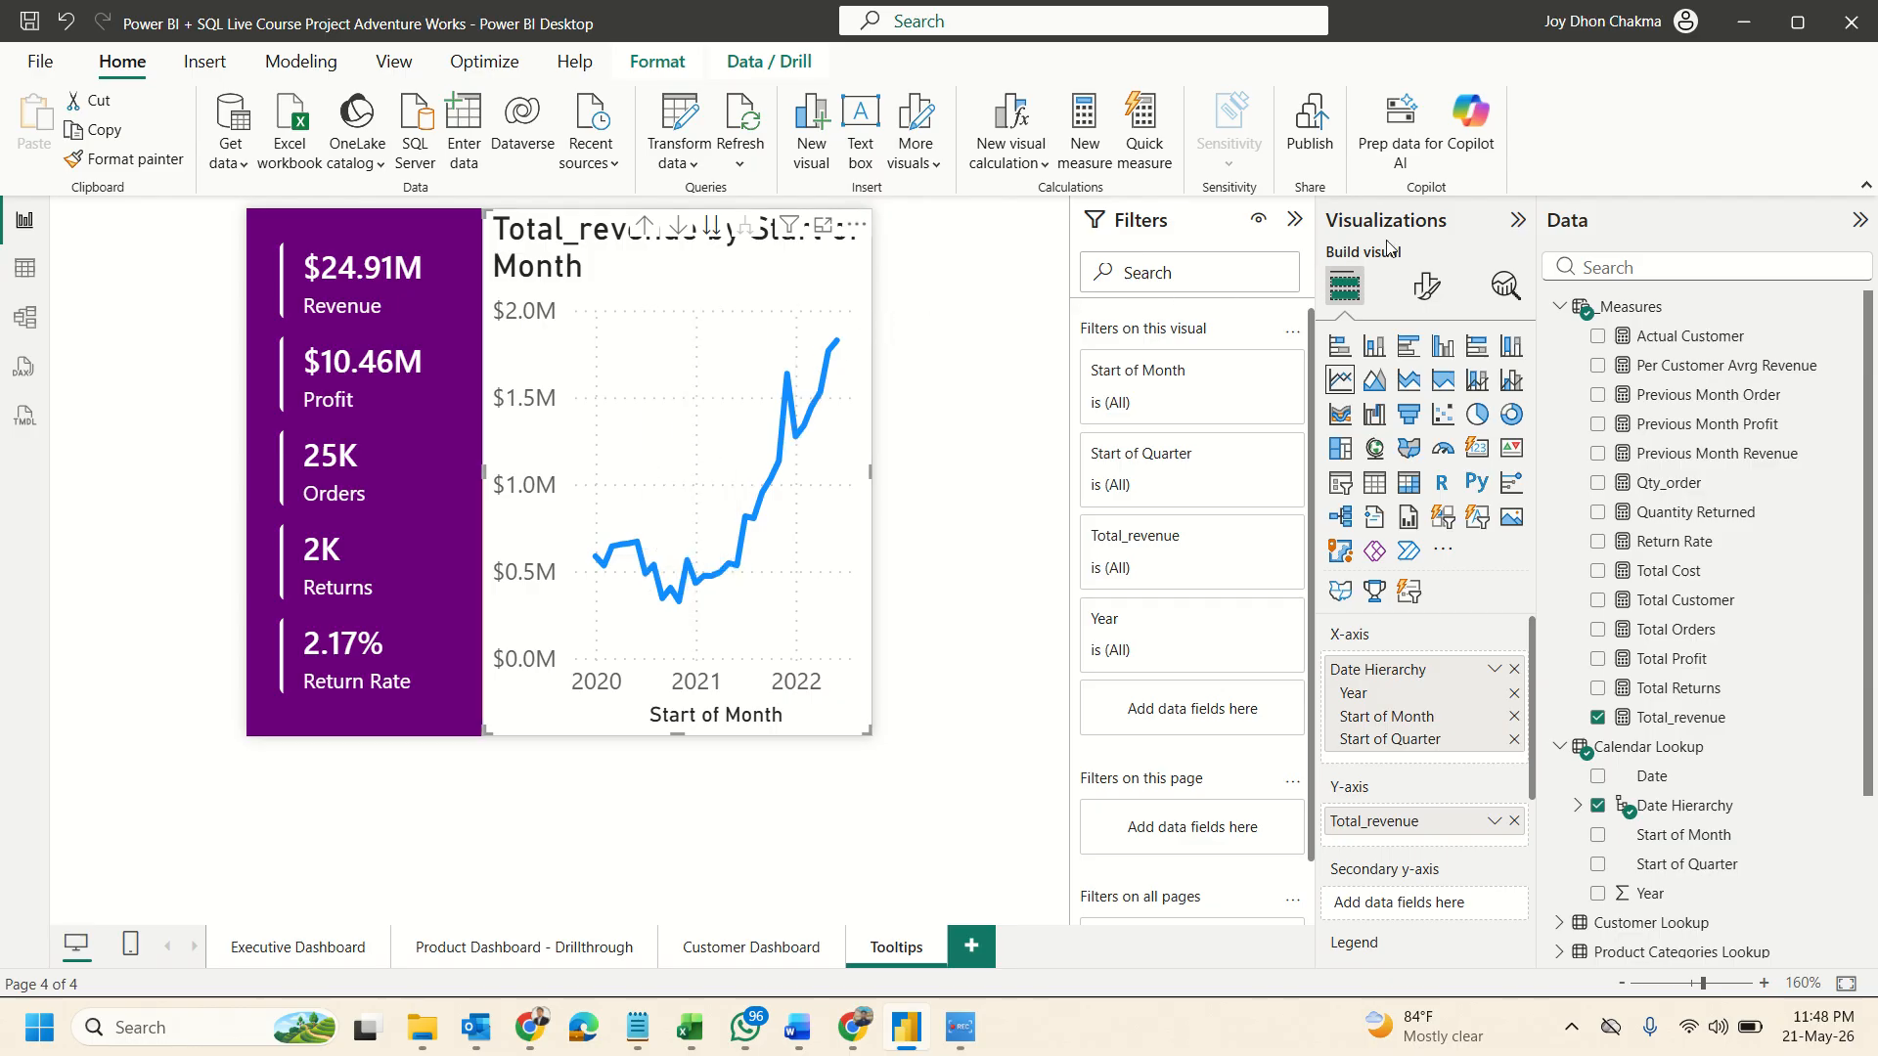
Turn off the X-axis title of the line chart.
left_click(1426, 285)
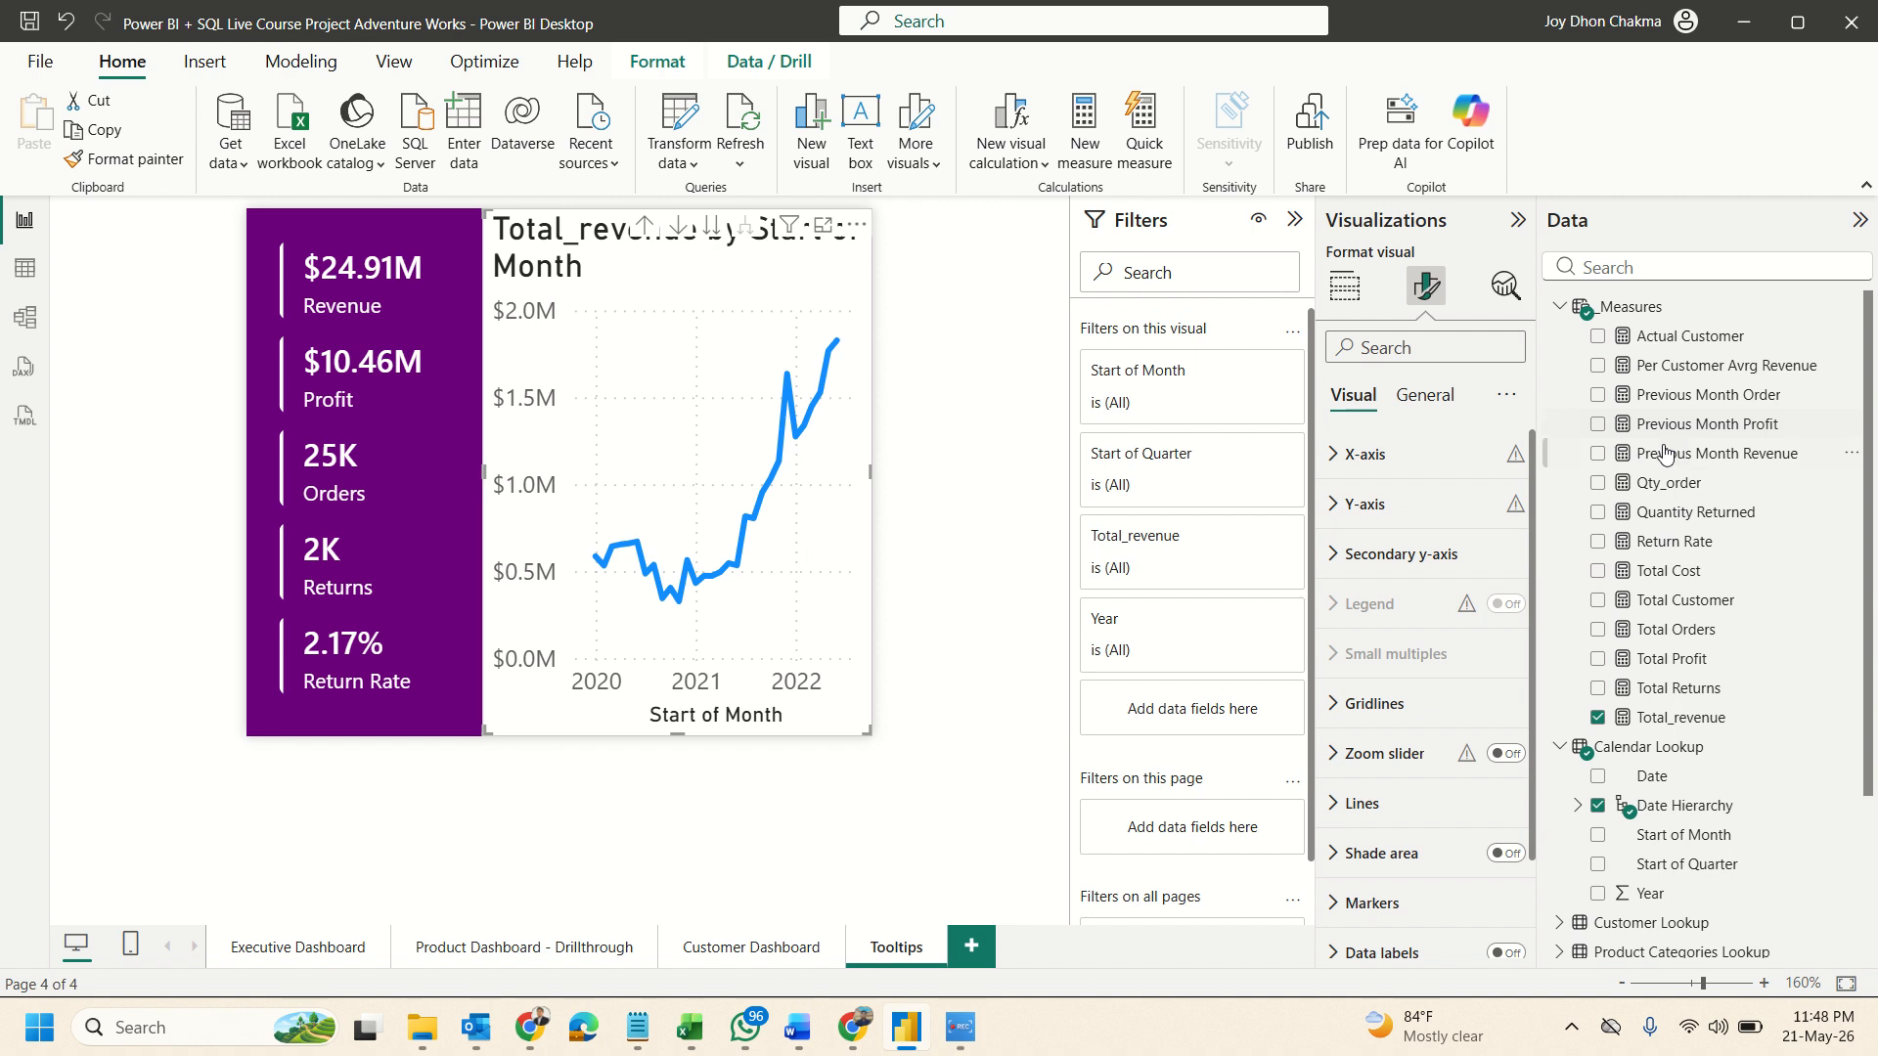
left_click(1369, 504)
scroll(1521, 683, "down", 3)
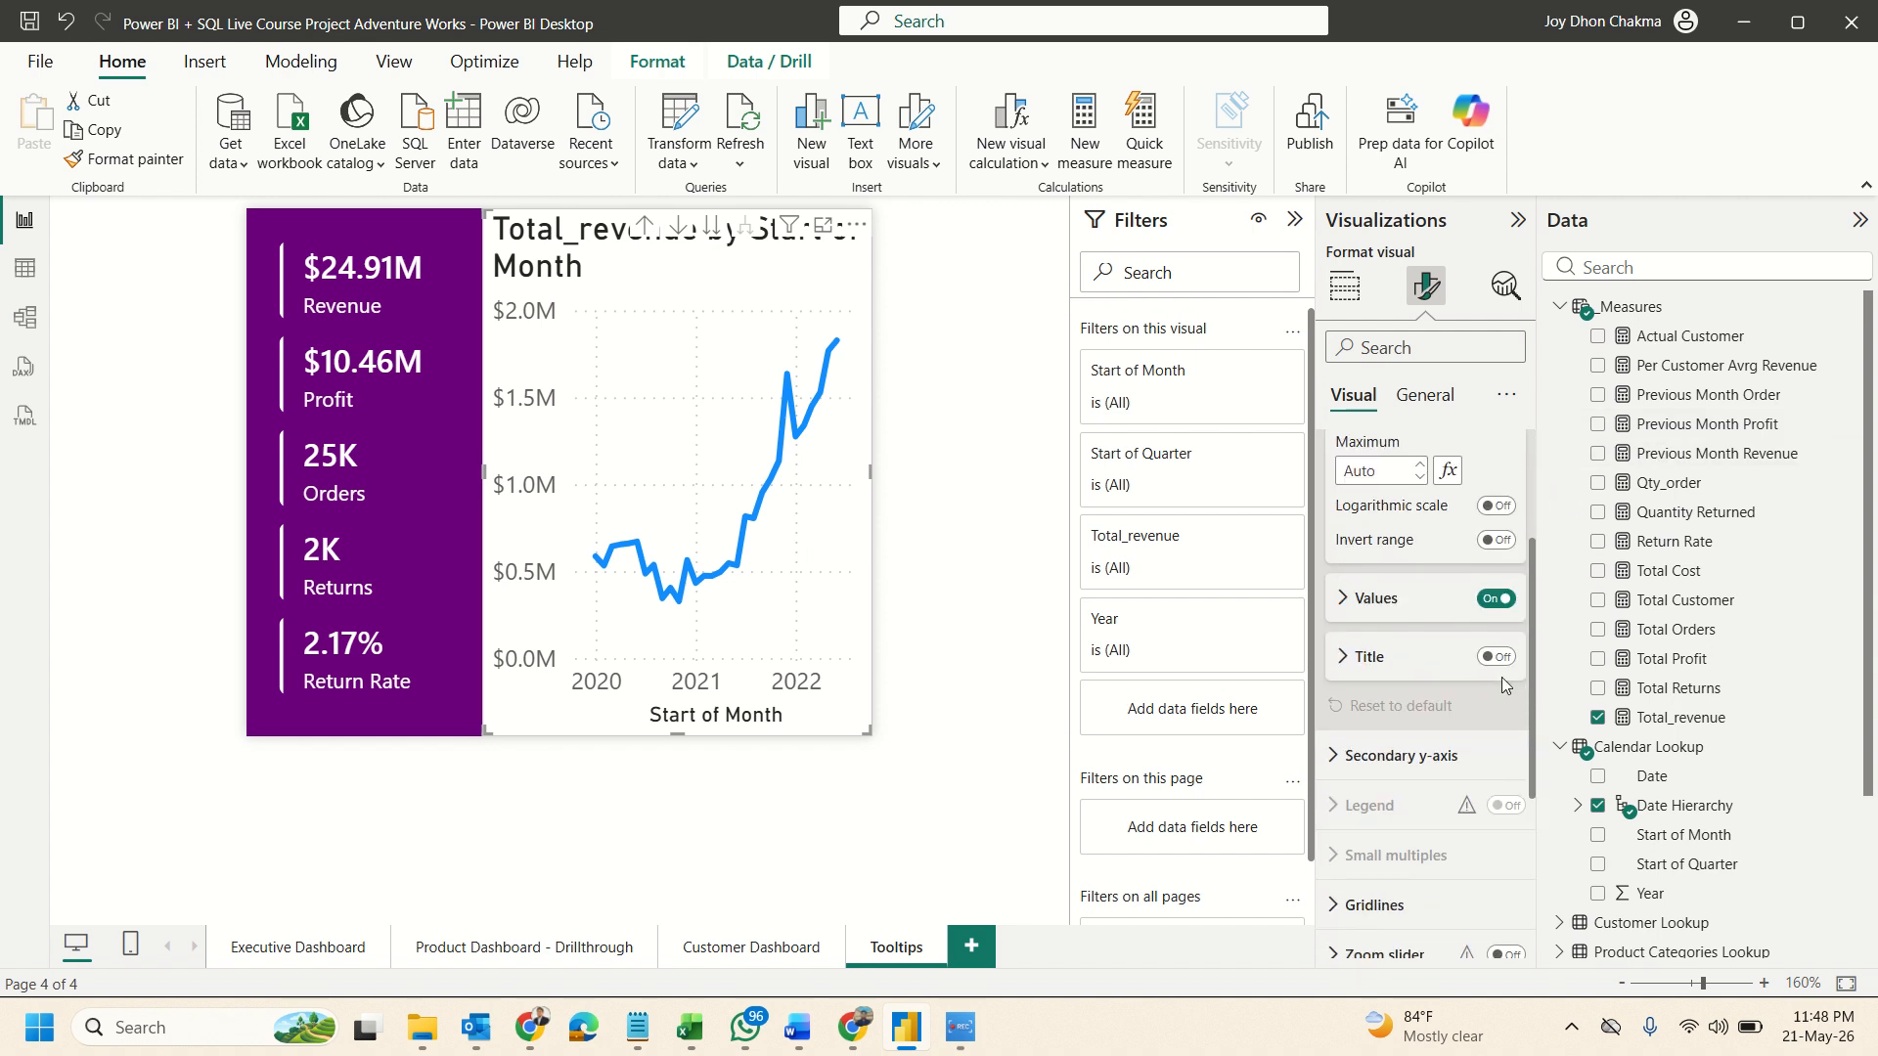
scroll(1409, 548, "up", 3)
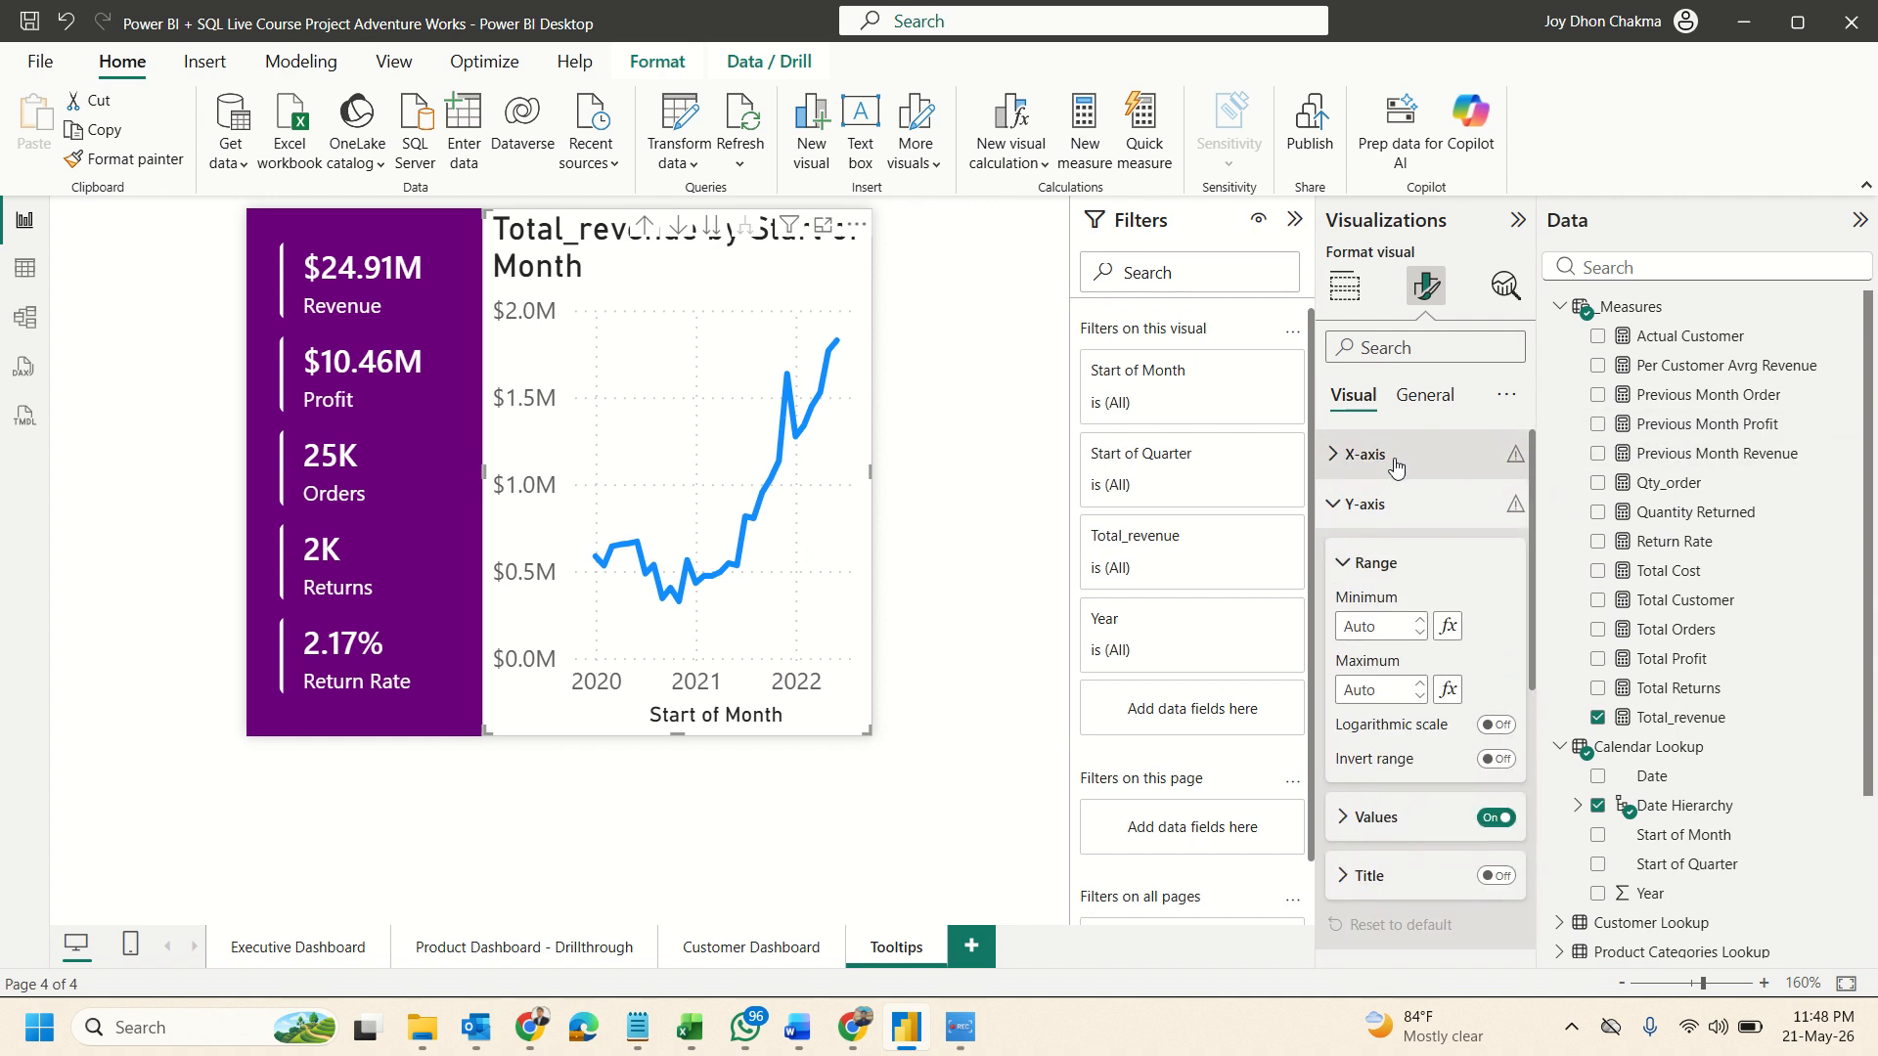
left_click(1396, 466)
scroll(1461, 723, "down", 3)
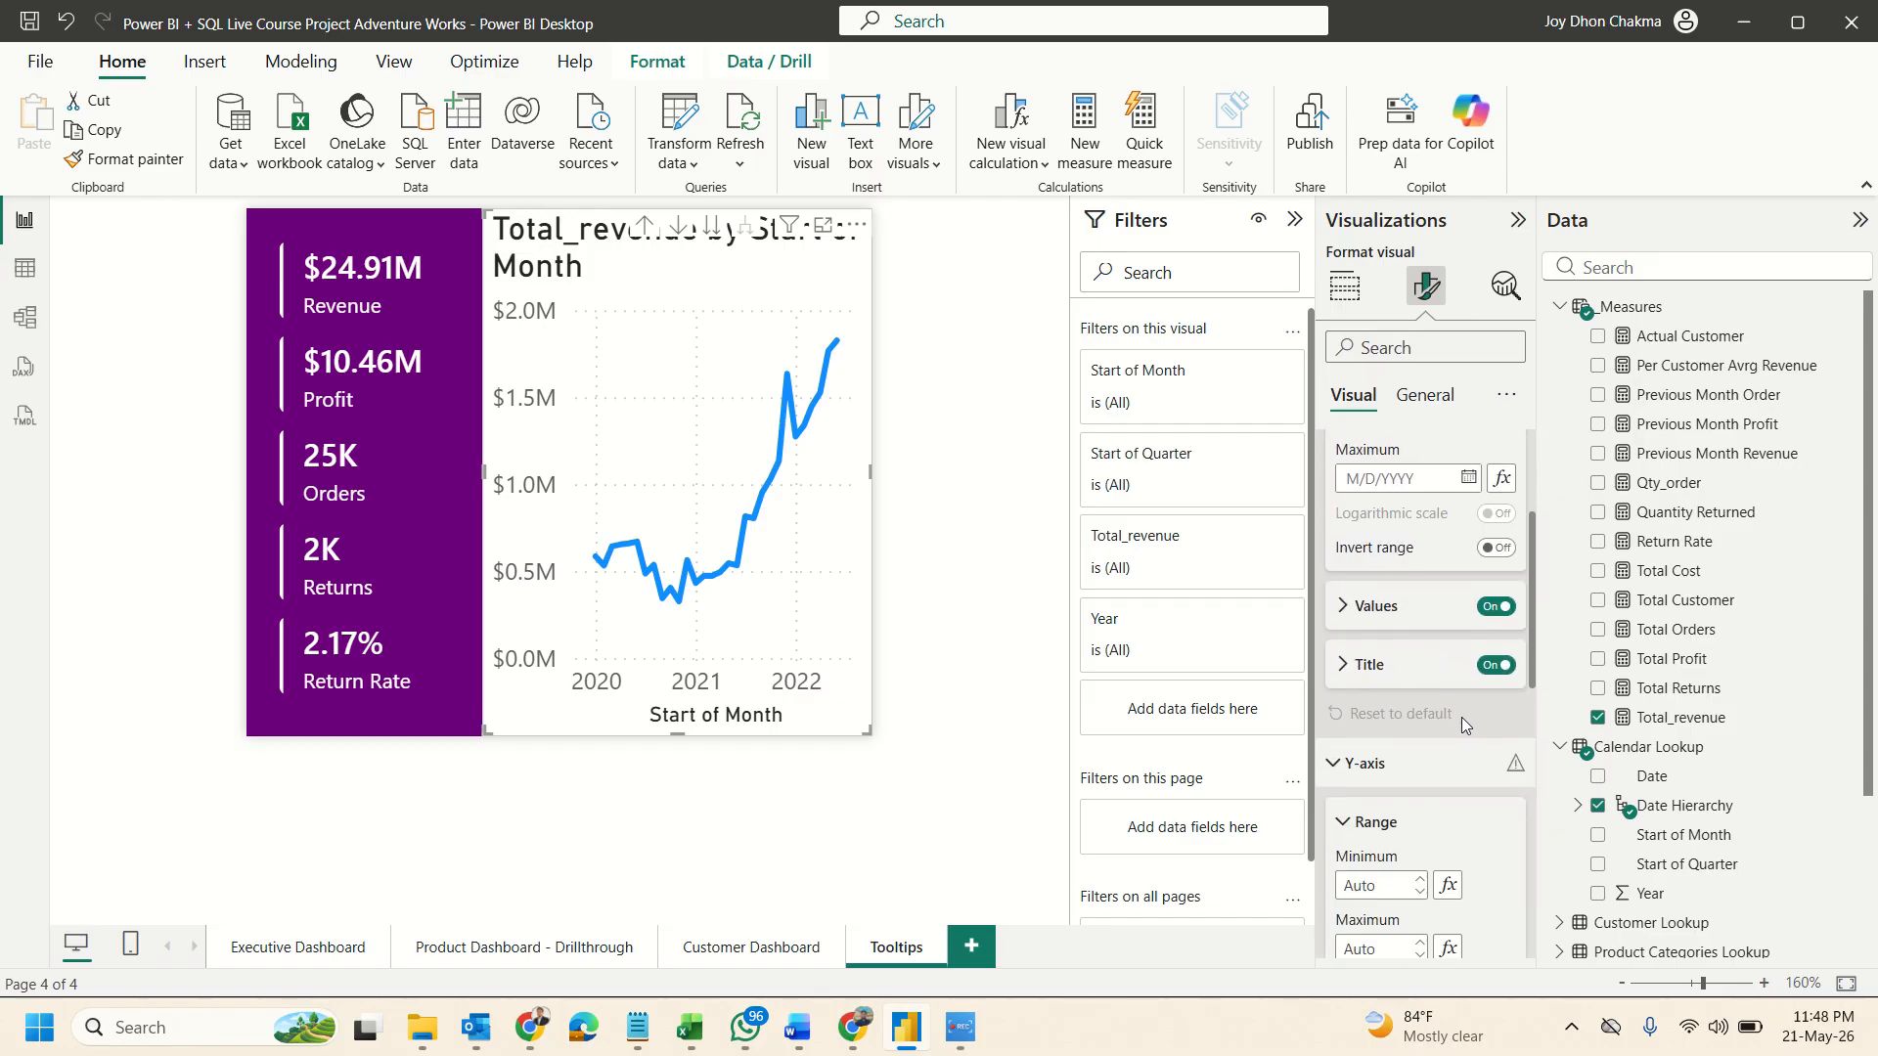
left_click(1500, 675)
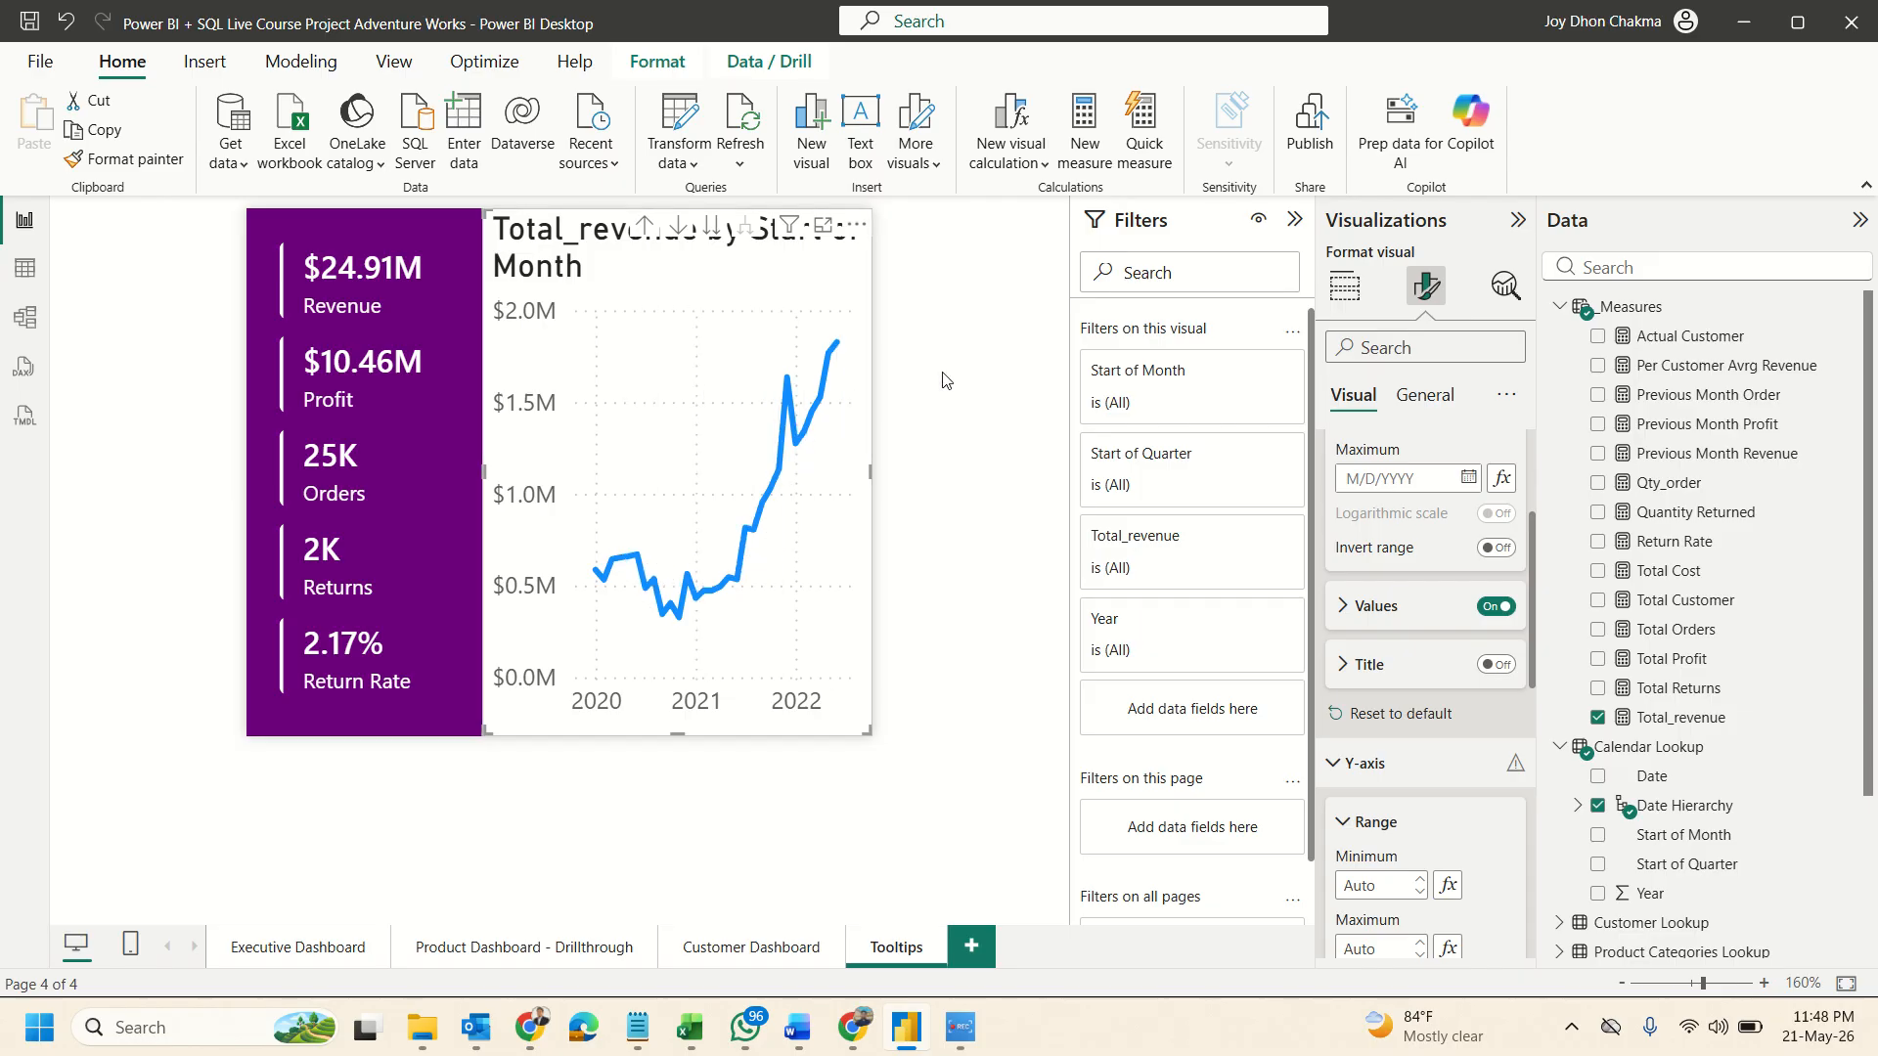
Turn on the shade area under the line chart's revenue line.
scroll(1428, 470, "down", 10)
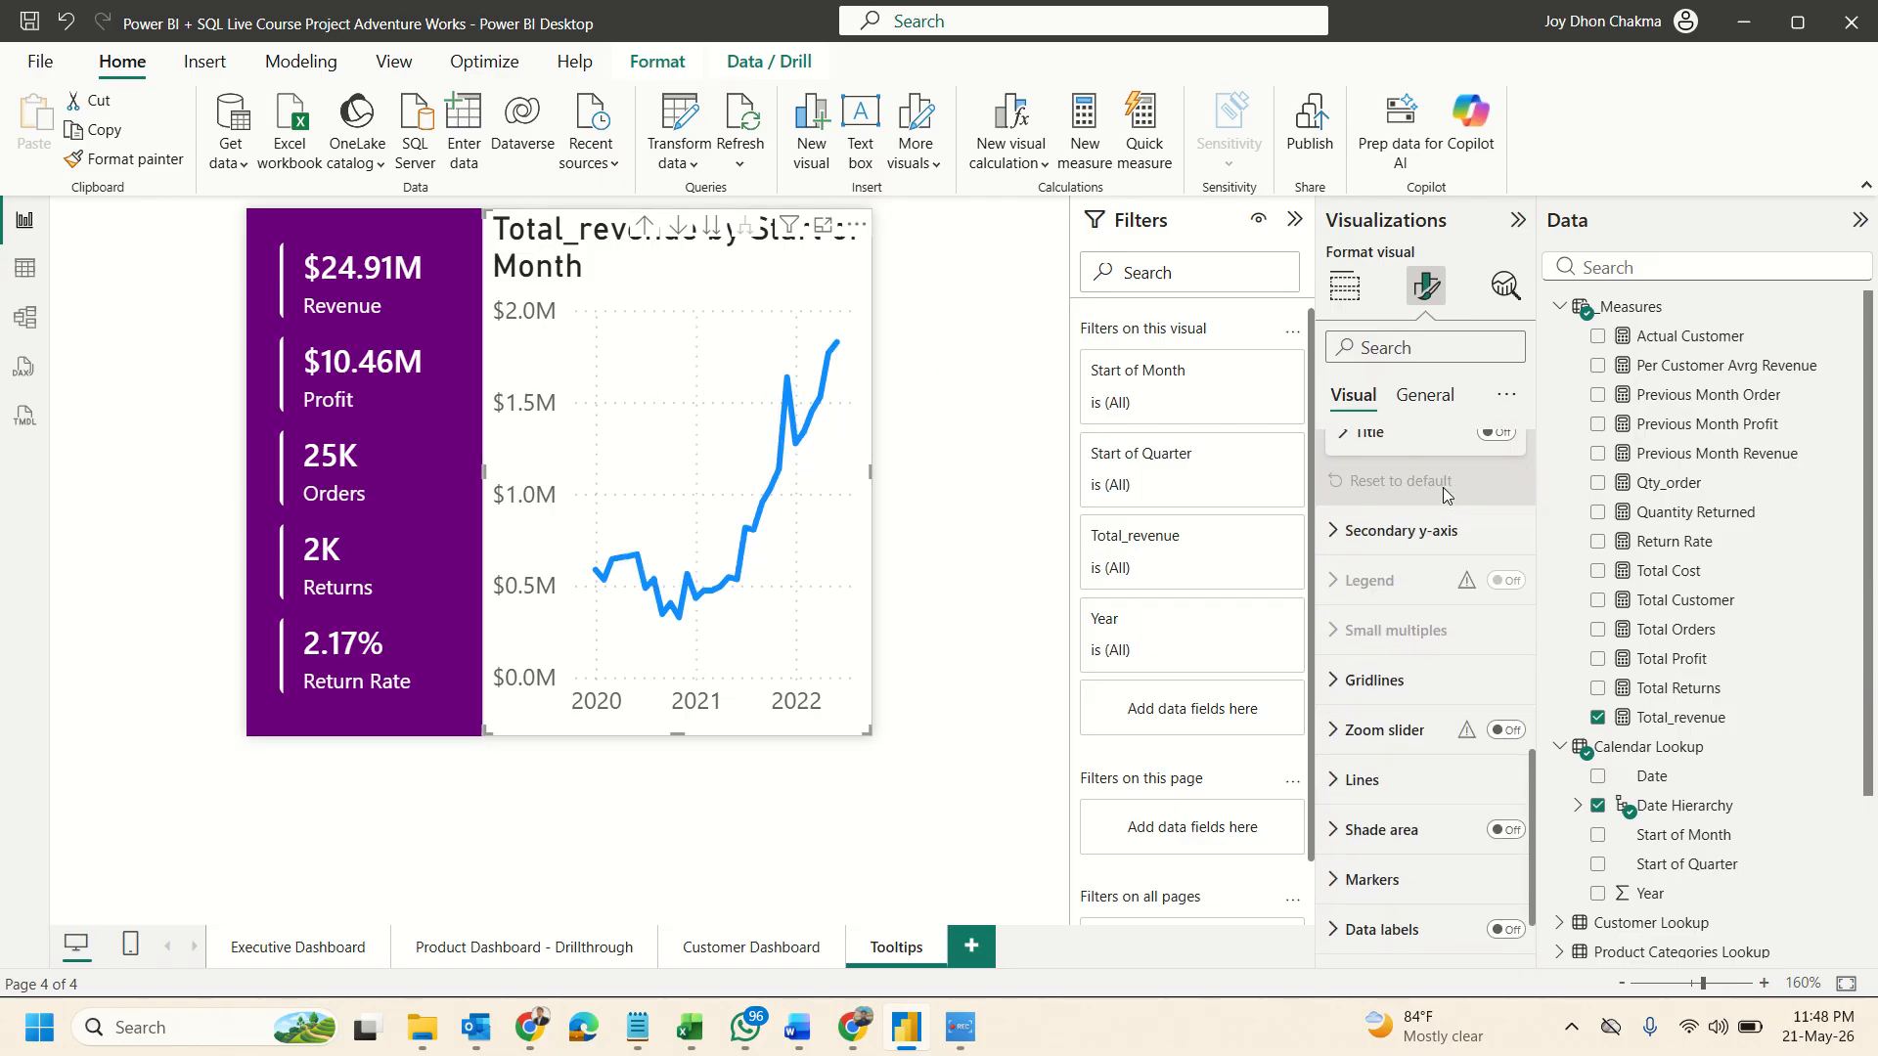
scroll(1441, 487, "up", 5)
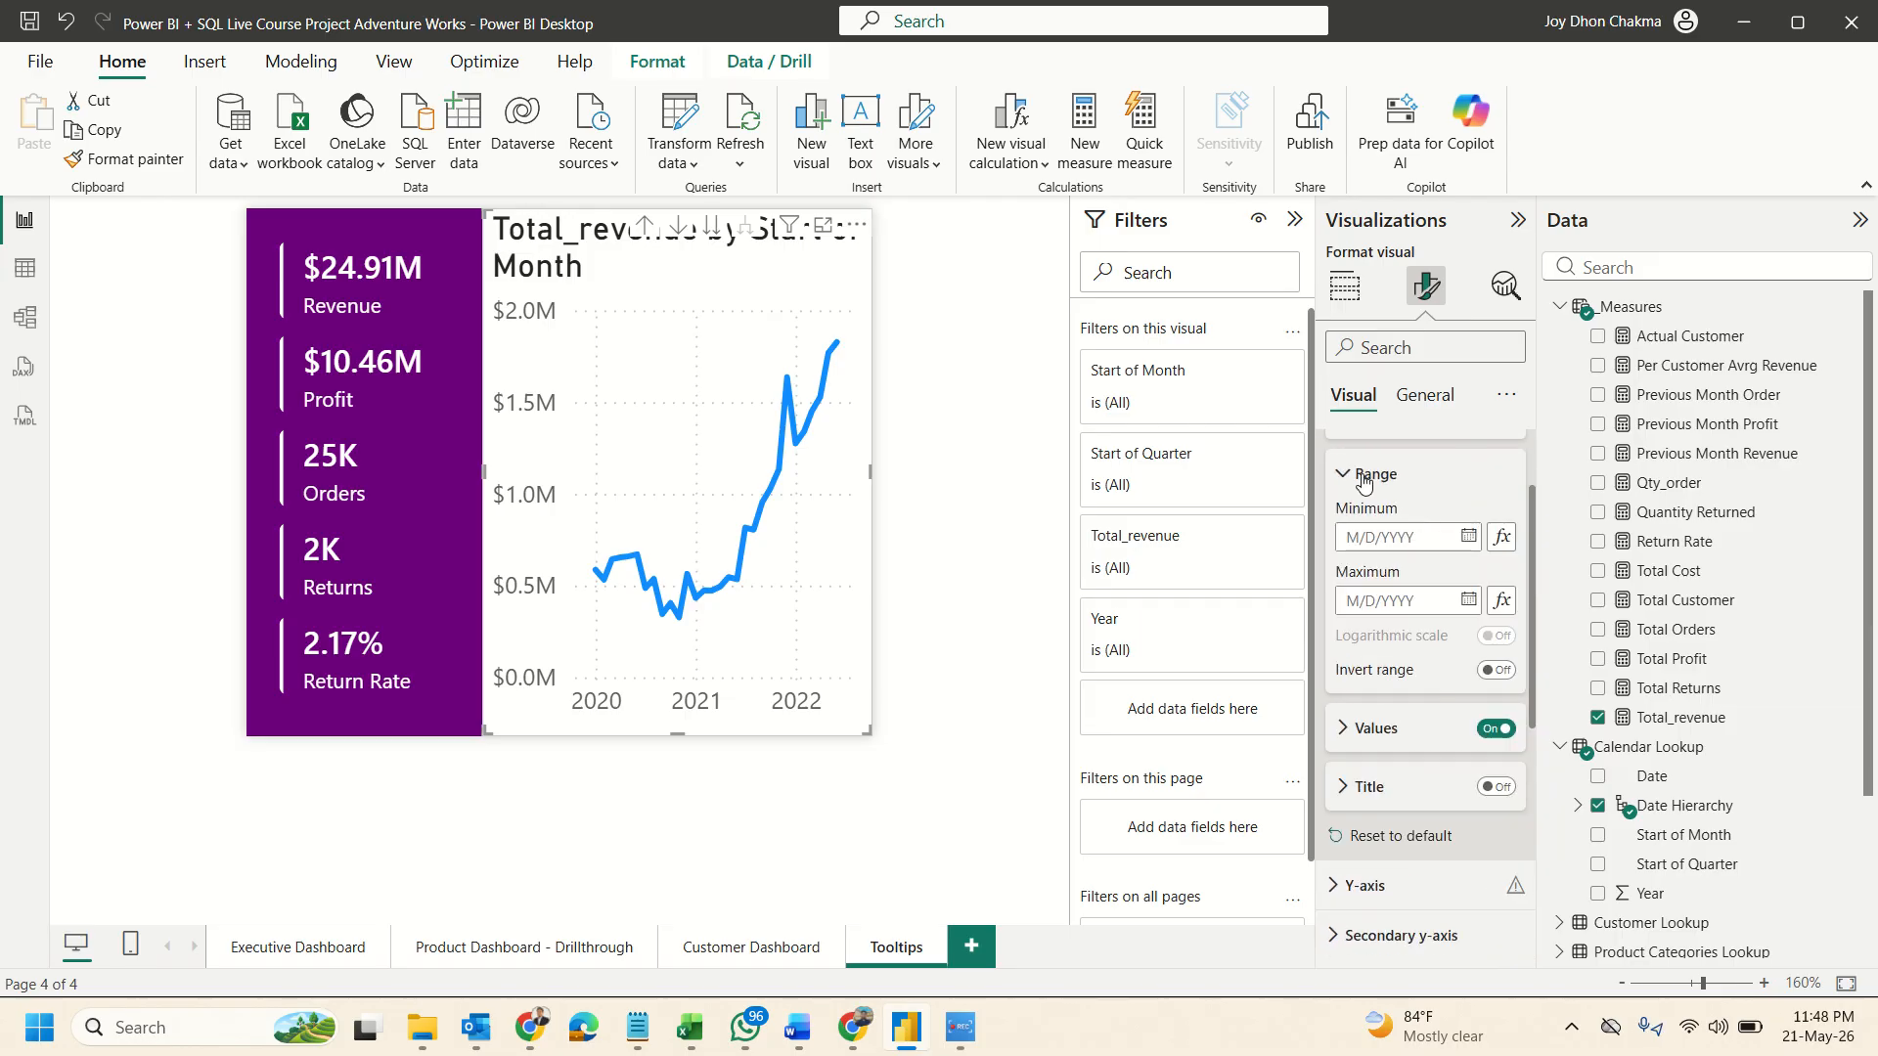
left_click(1367, 474)
scroll(1389, 502, "up", 1)
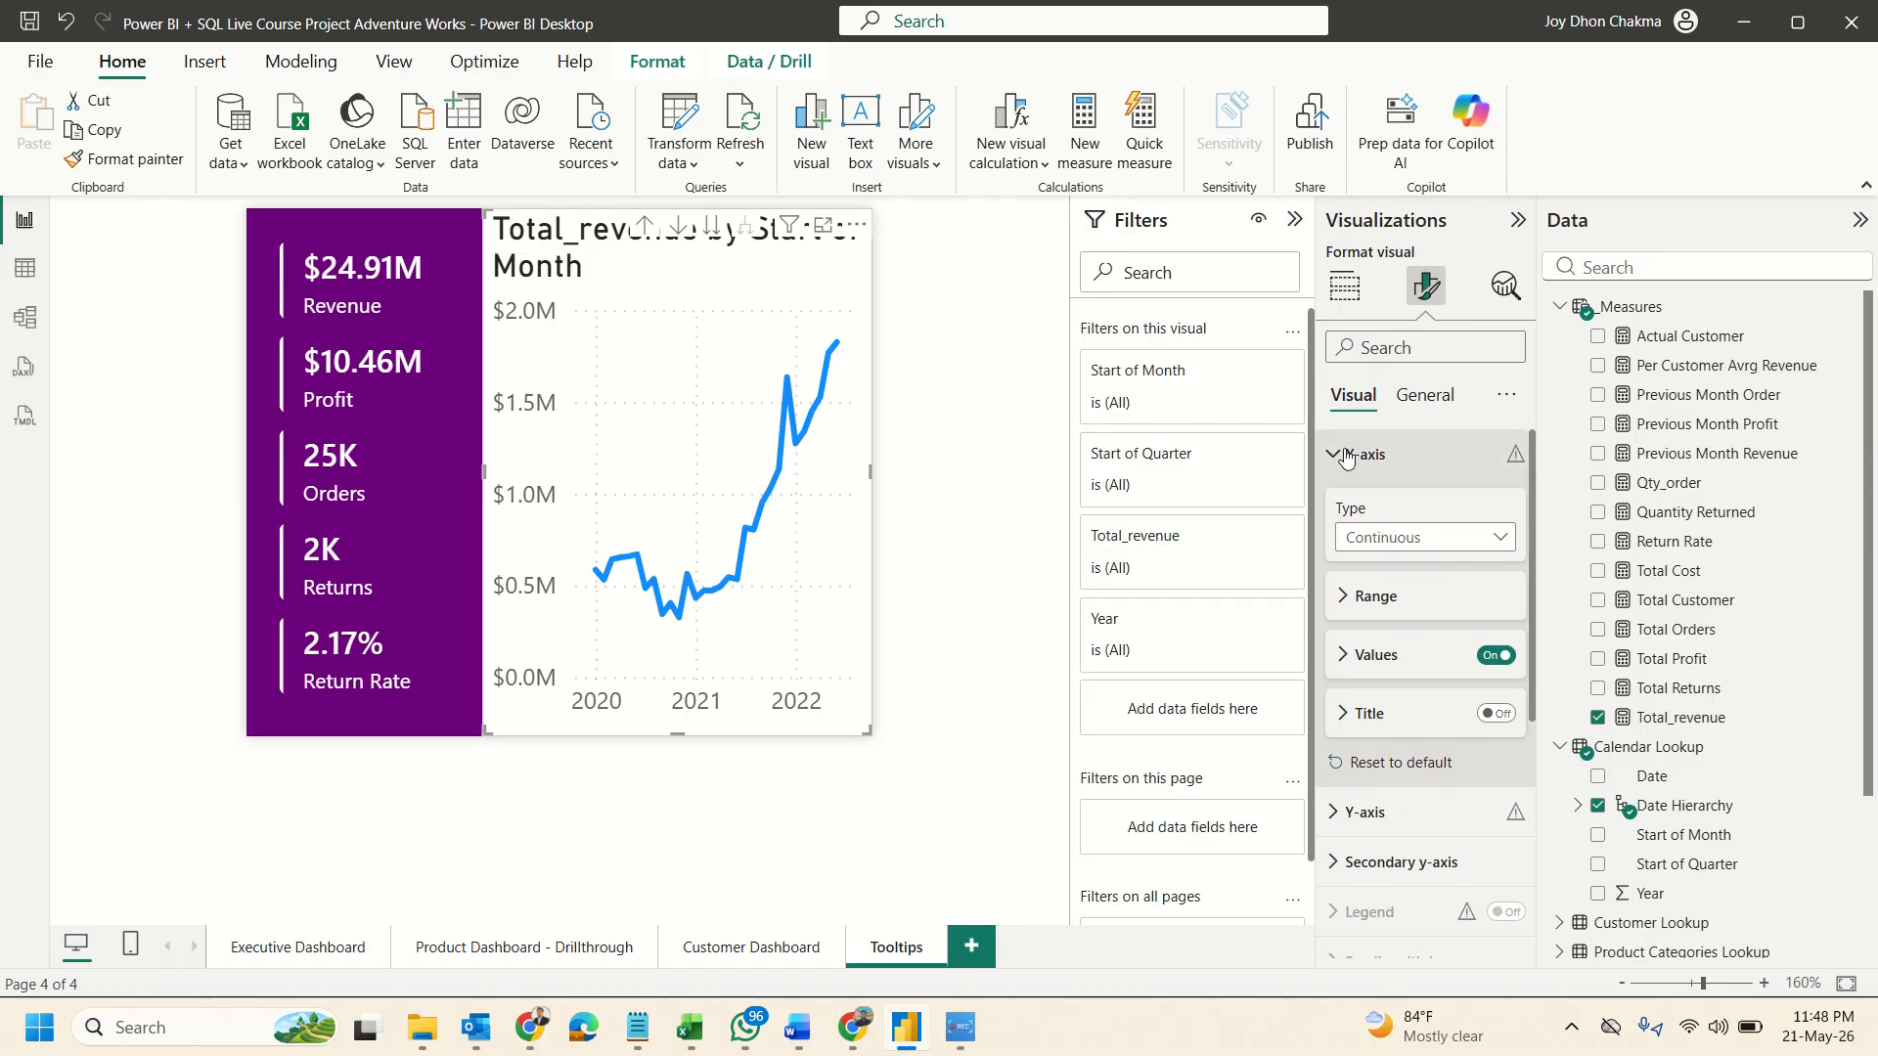
left_click(1394, 454)
scroll(1418, 548, "down", 1)
scroll(1418, 548, "down", 1)
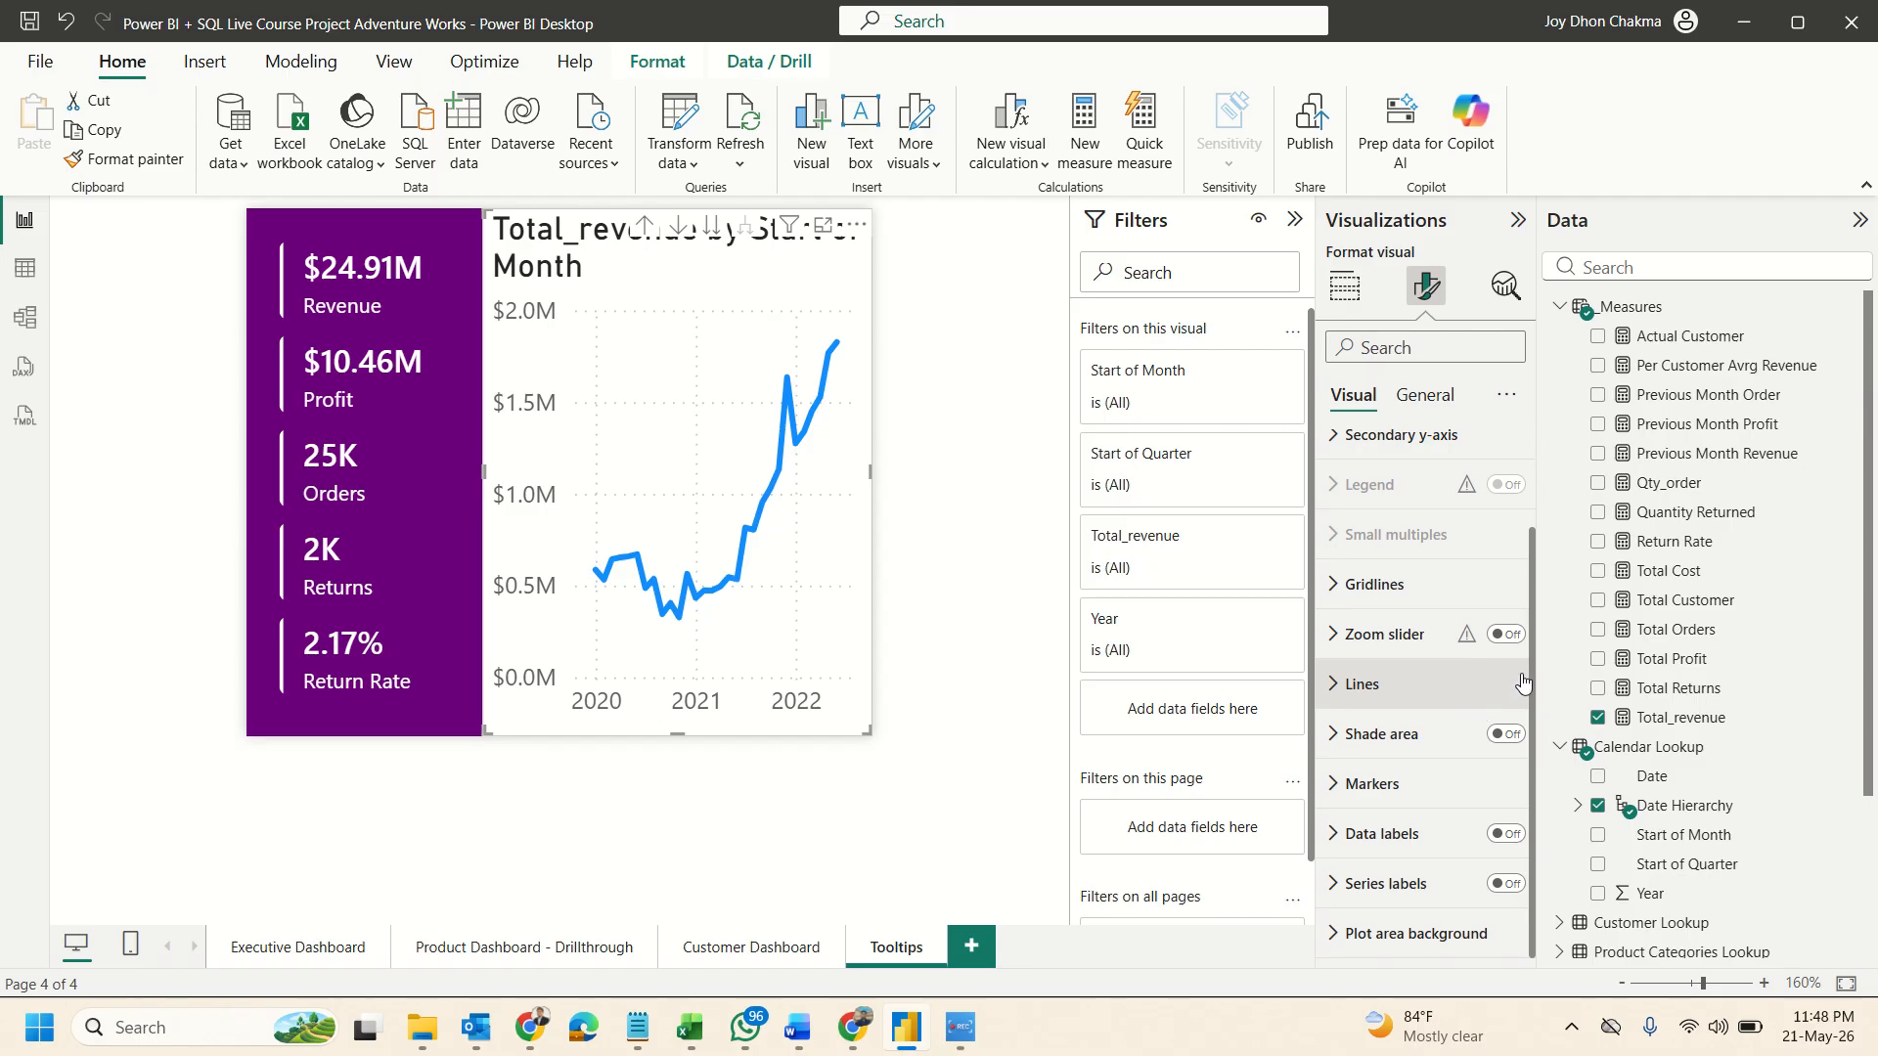
left_click(1504, 734)
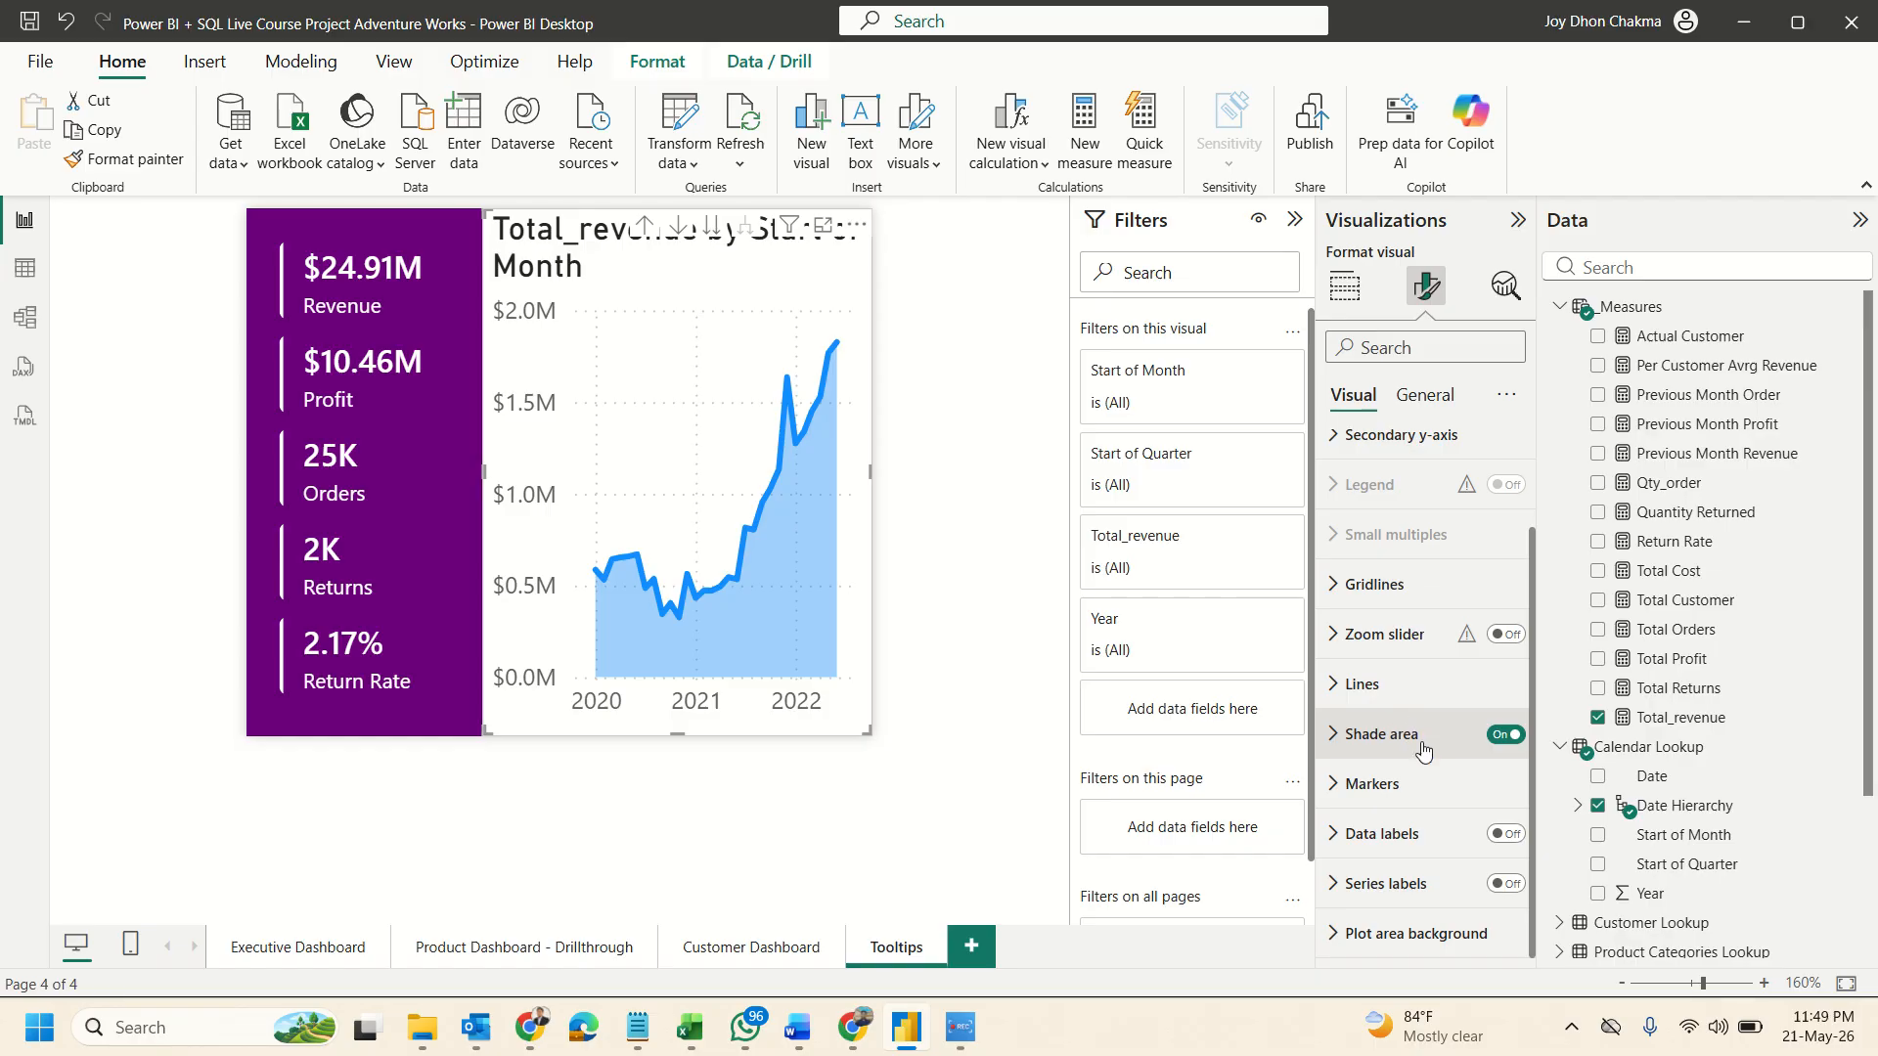
left_click(1374, 587)
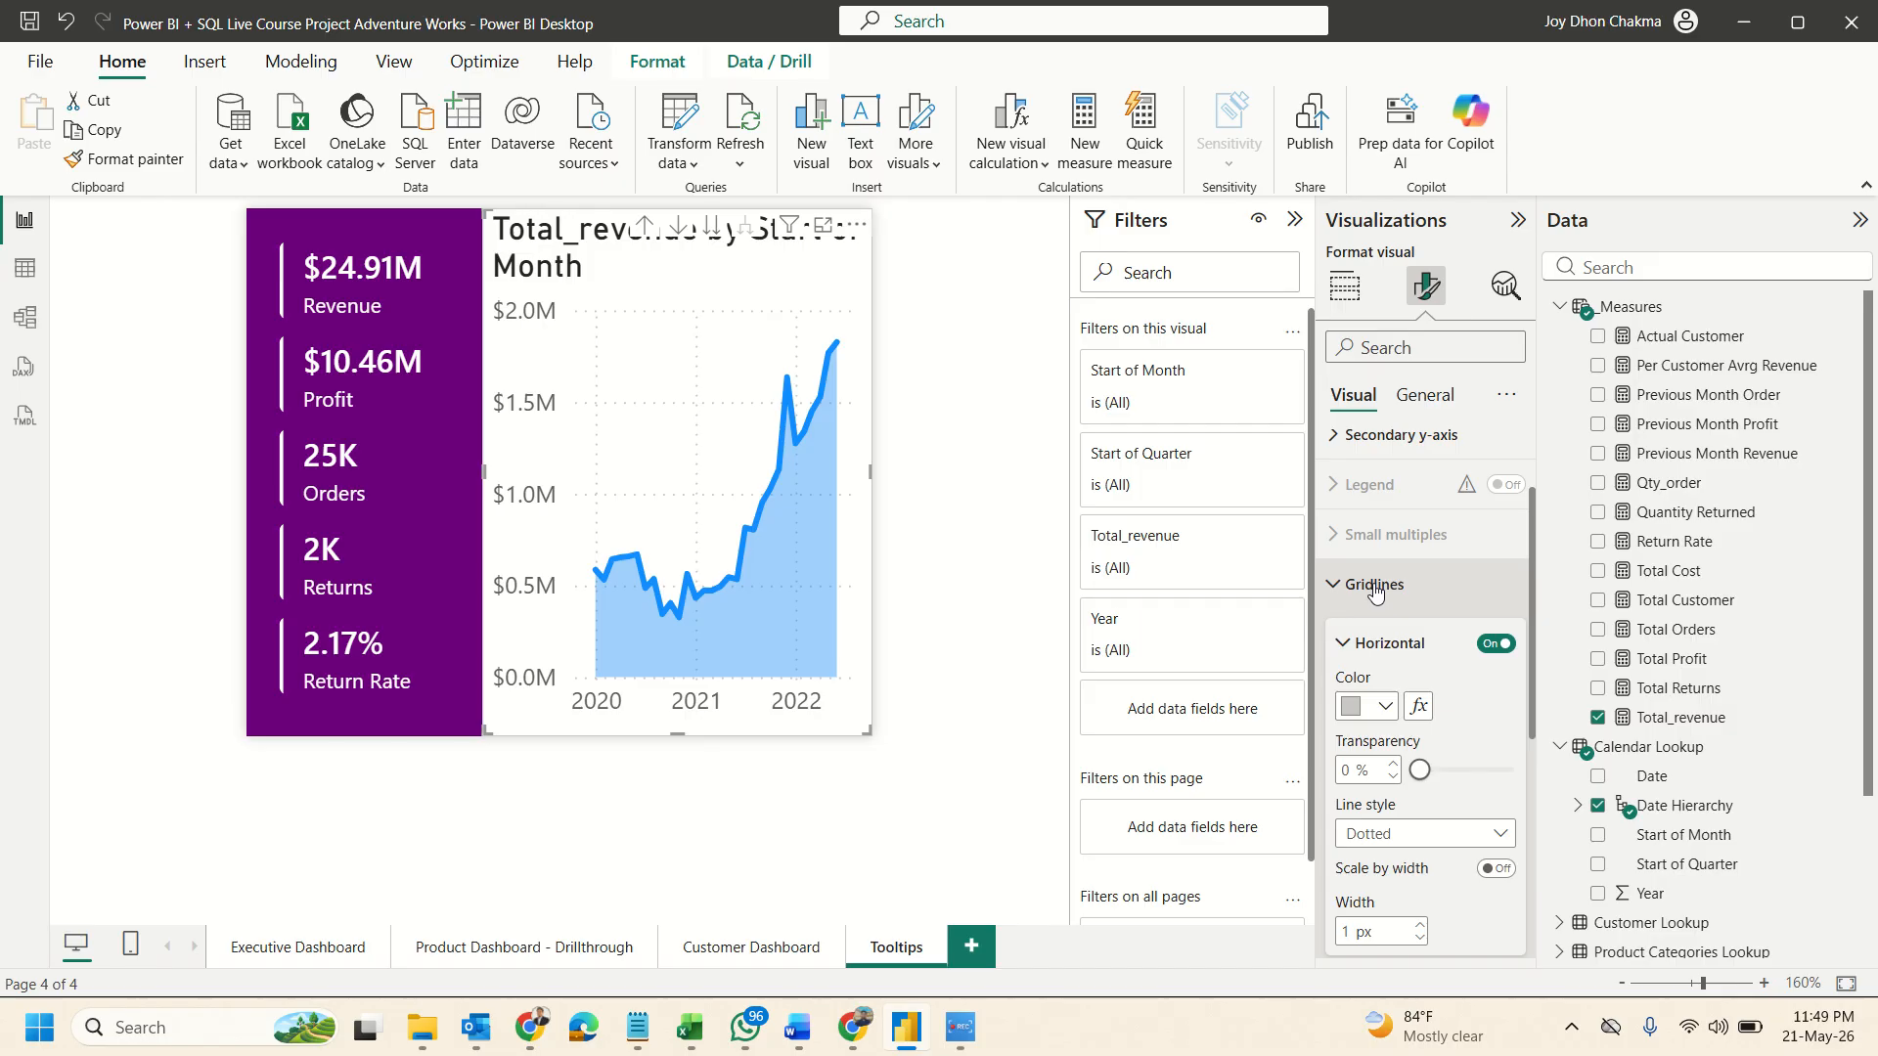
left_click(1374, 586)
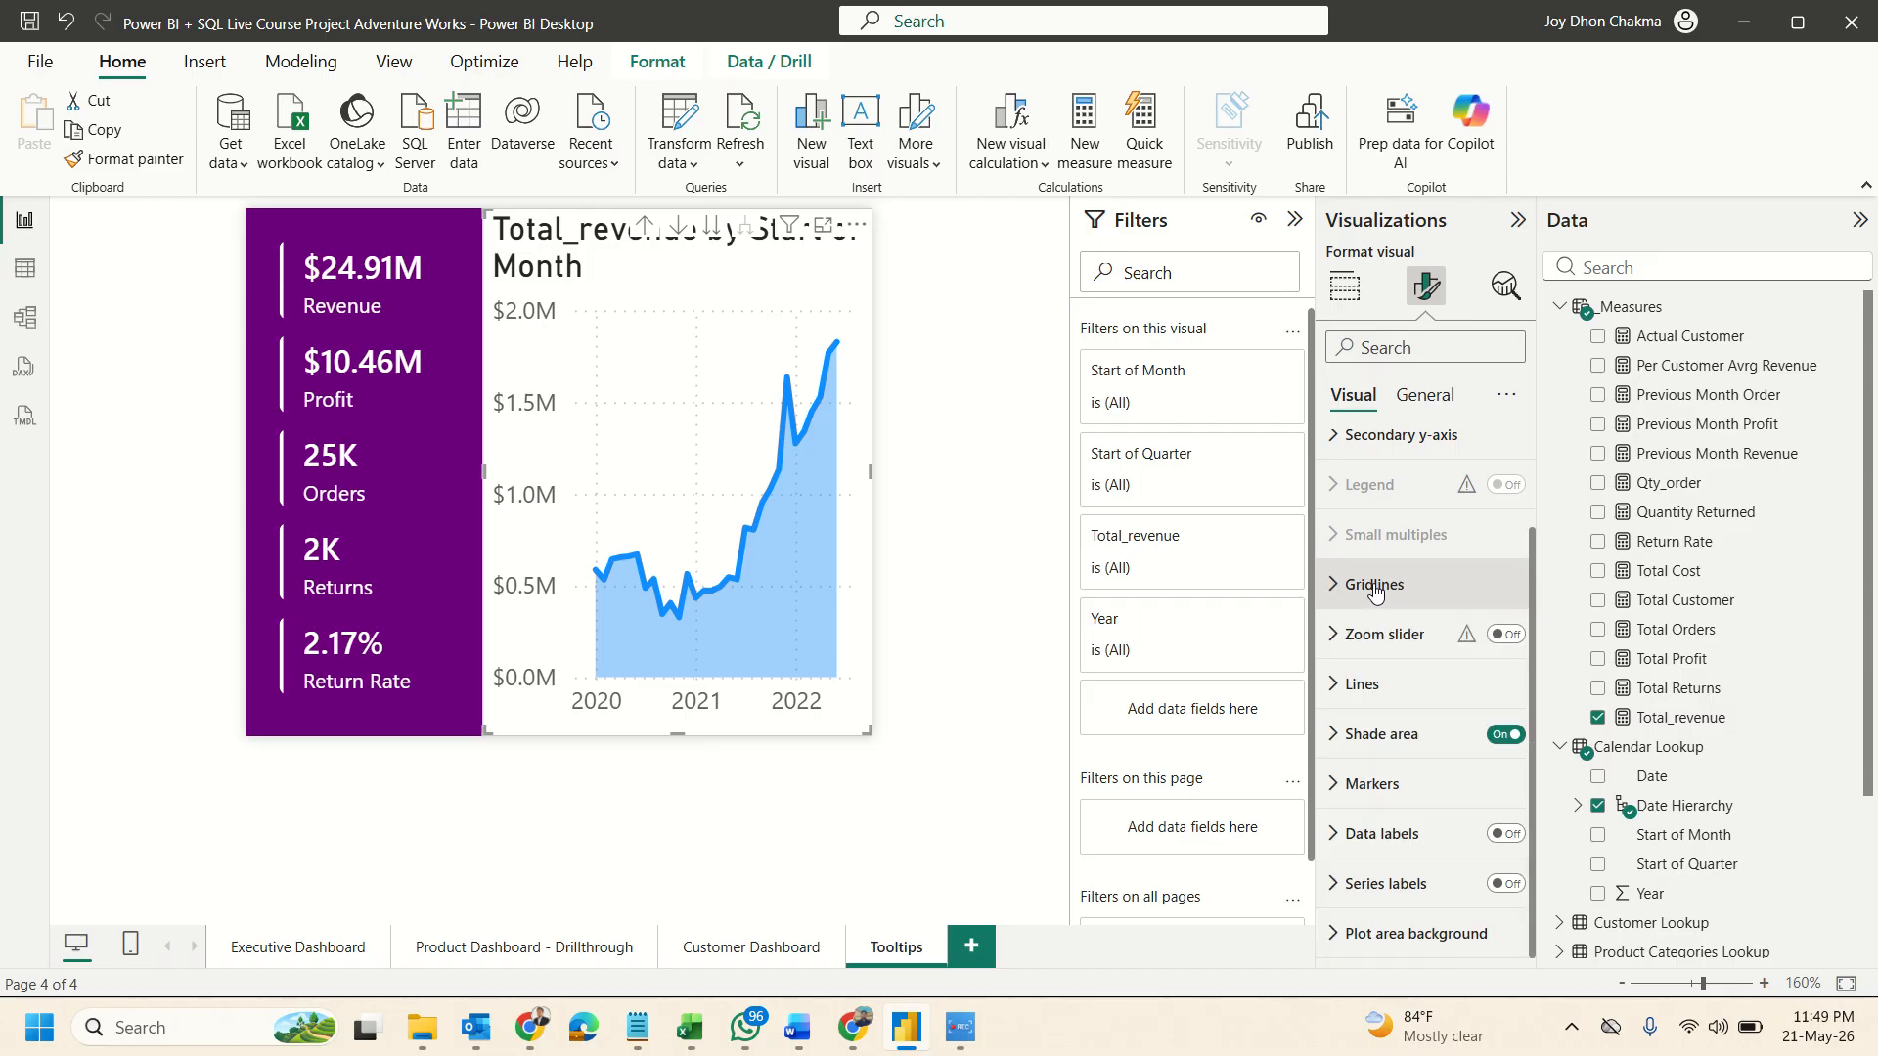
left_click(1384, 735)
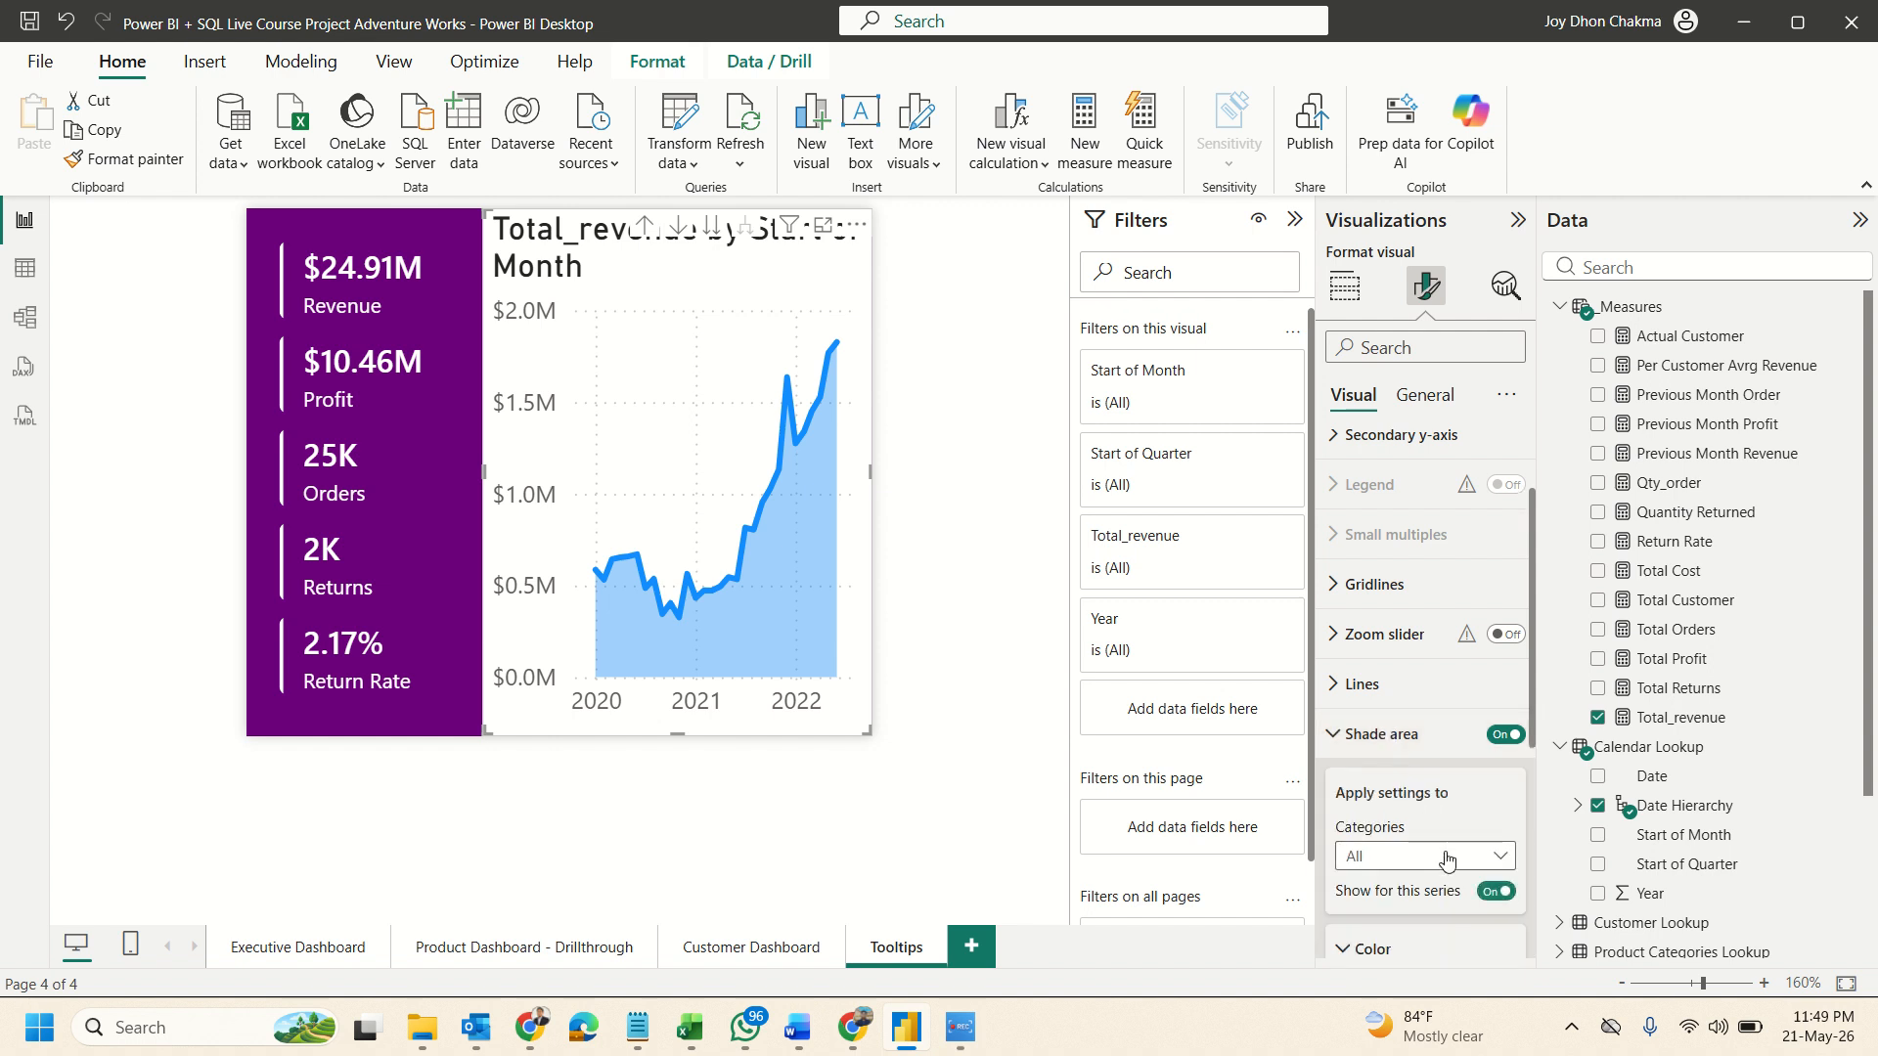
scroll(1418, 783, "down", 4)
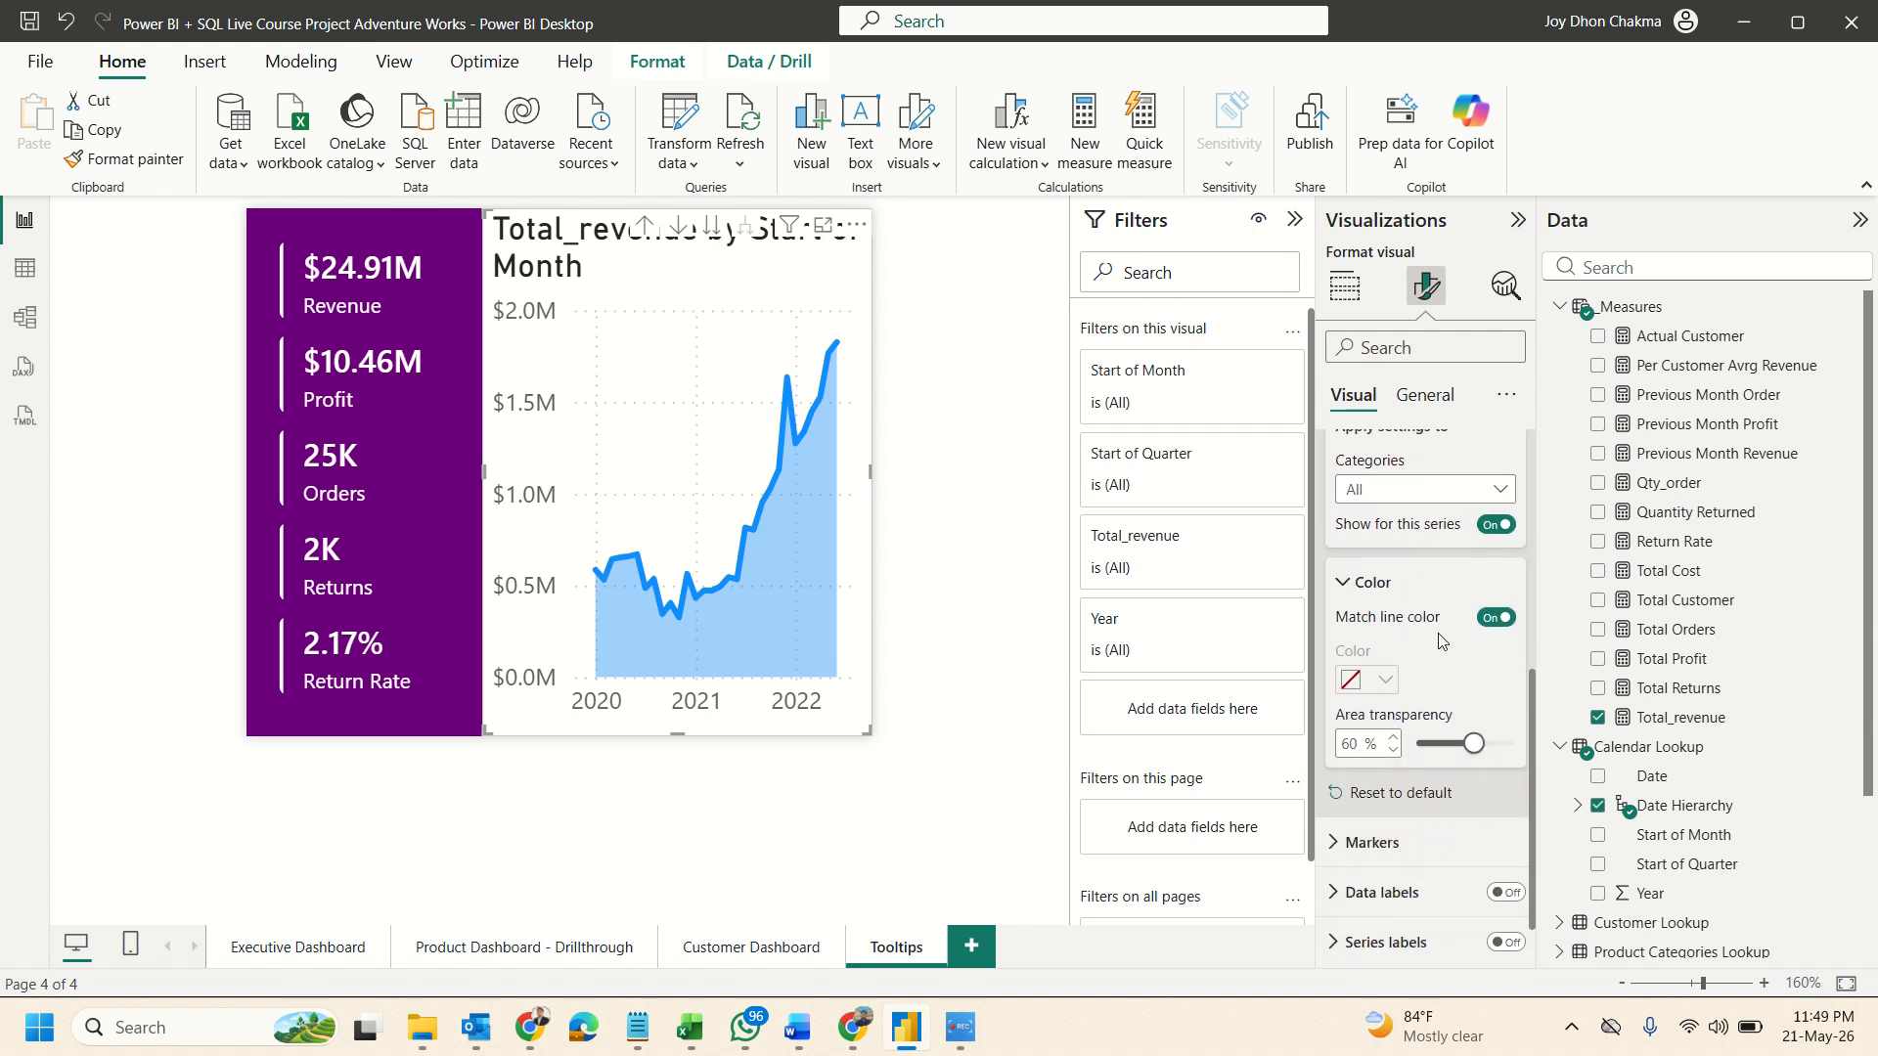
scroll(1423, 720, "down", 1)
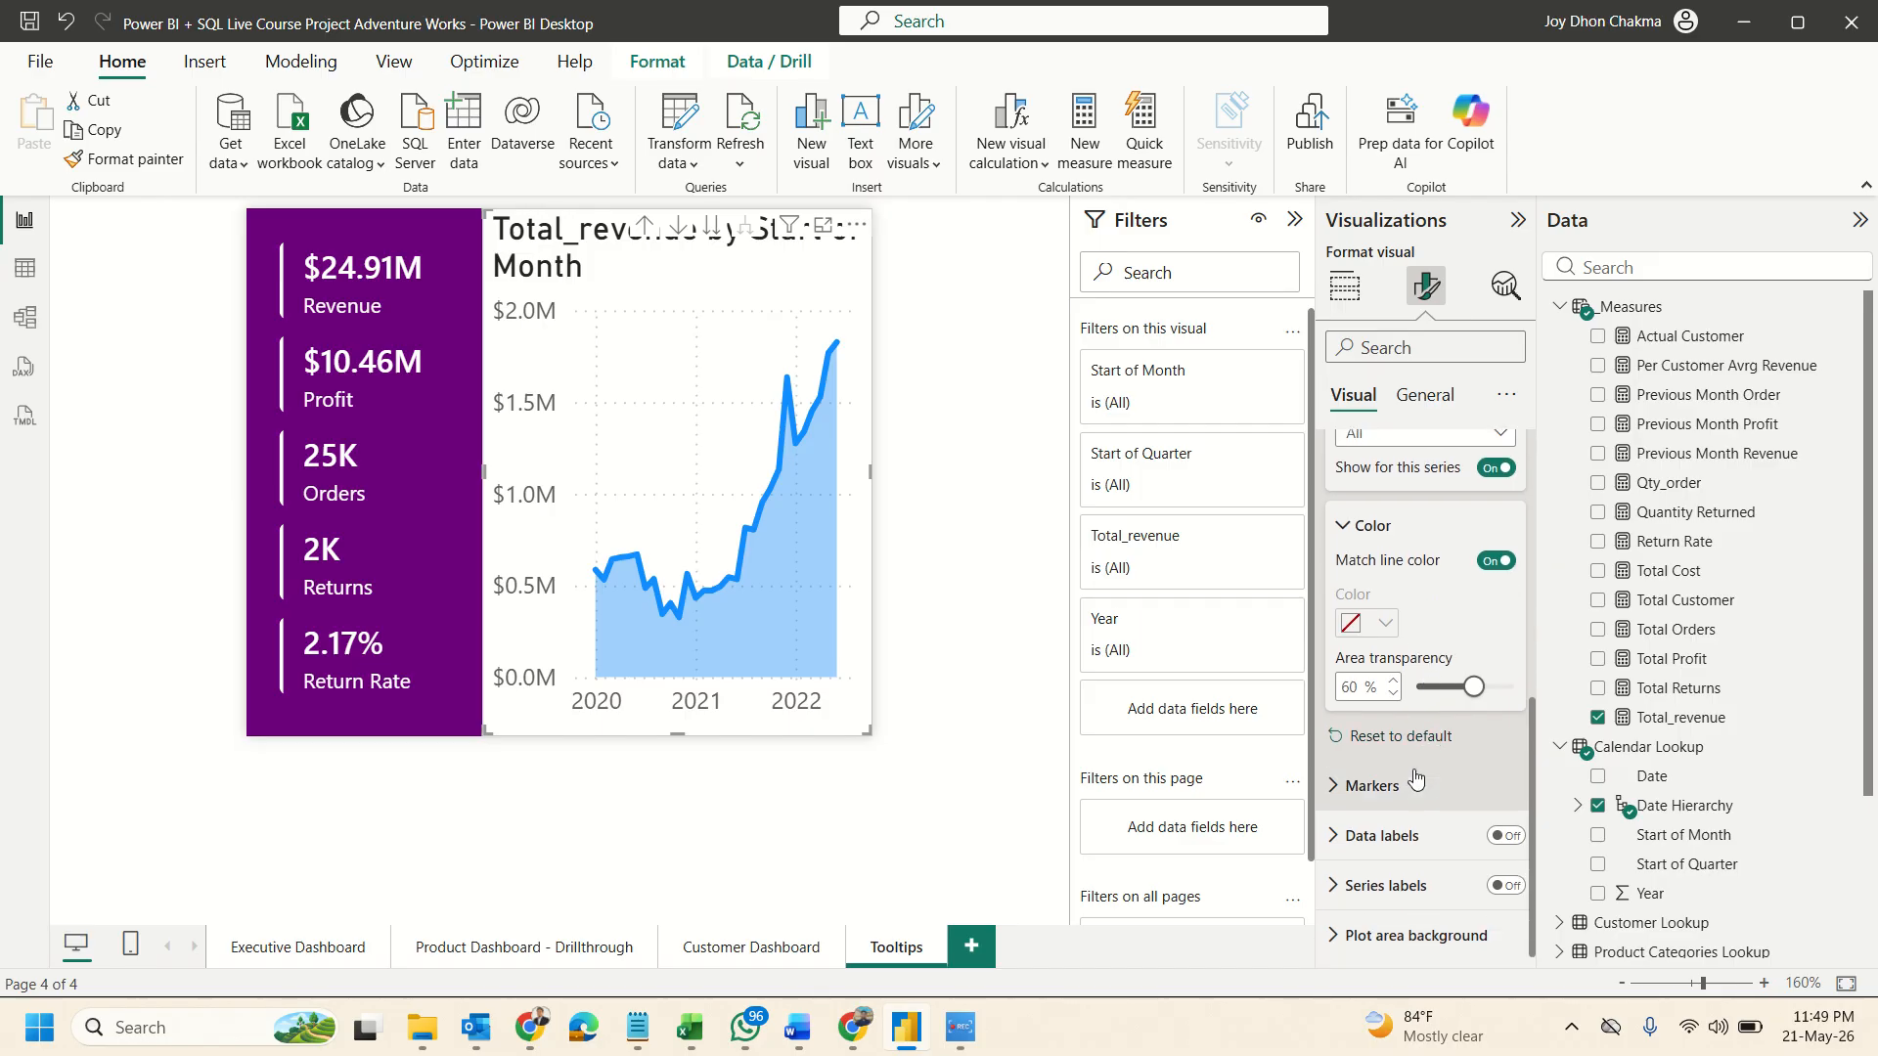
Set the line chart's background transparency to 100%.
scroll(1409, 724, "up", 5)
left_click(1423, 393)
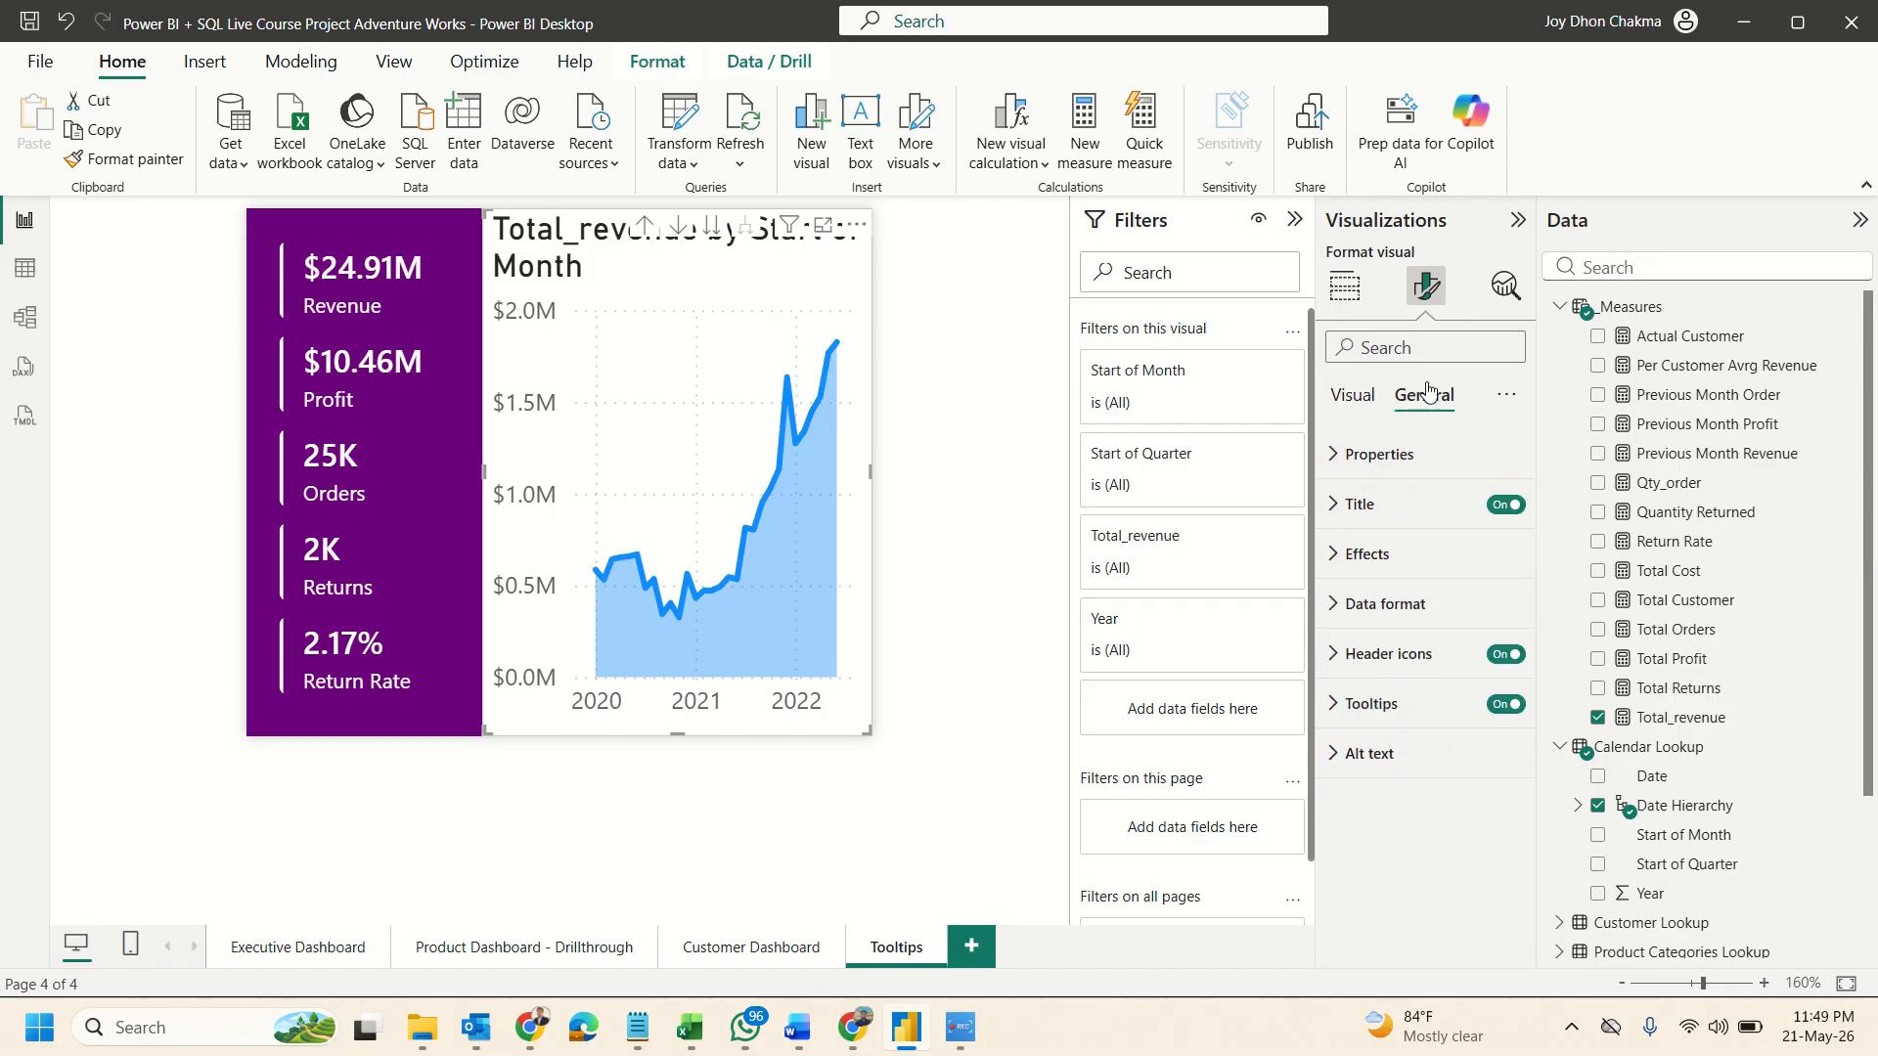
left_click(1379, 557)
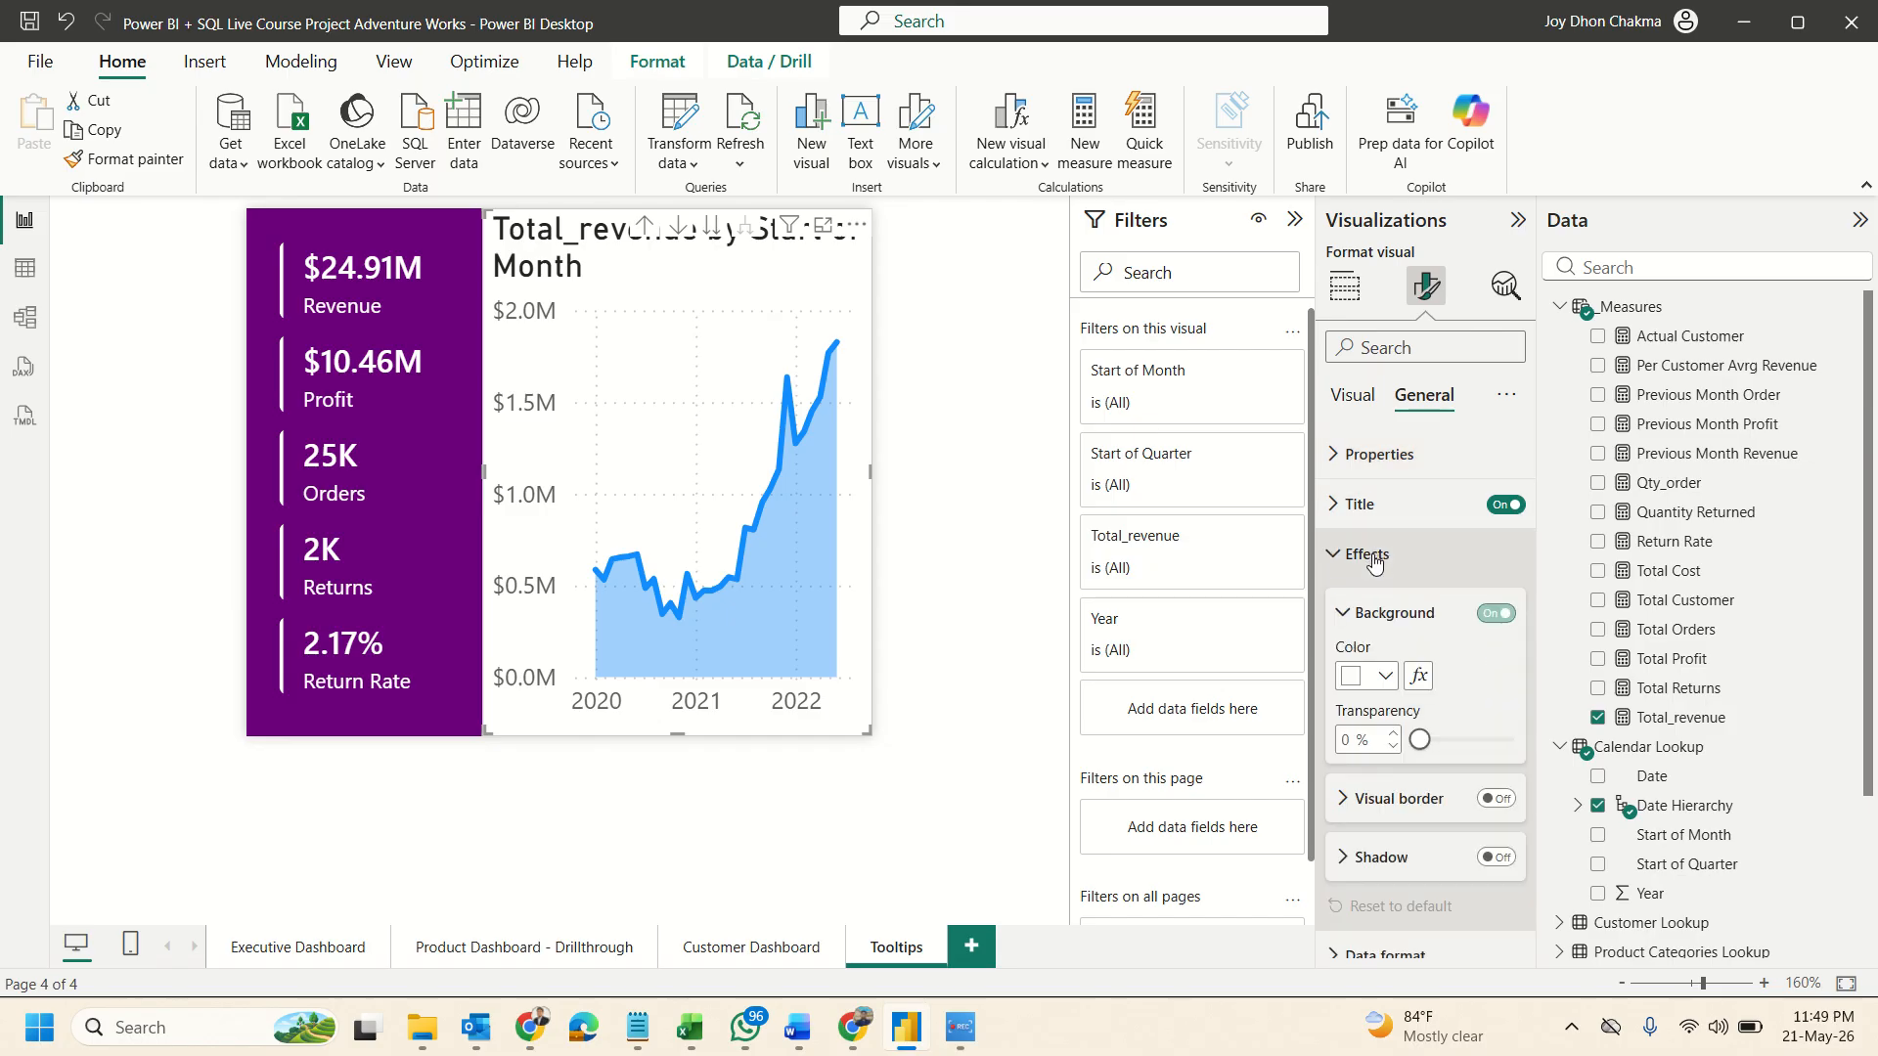
scroll(1428, 704, "down", 2)
left_click_drag(1419, 618, 1522, 622)
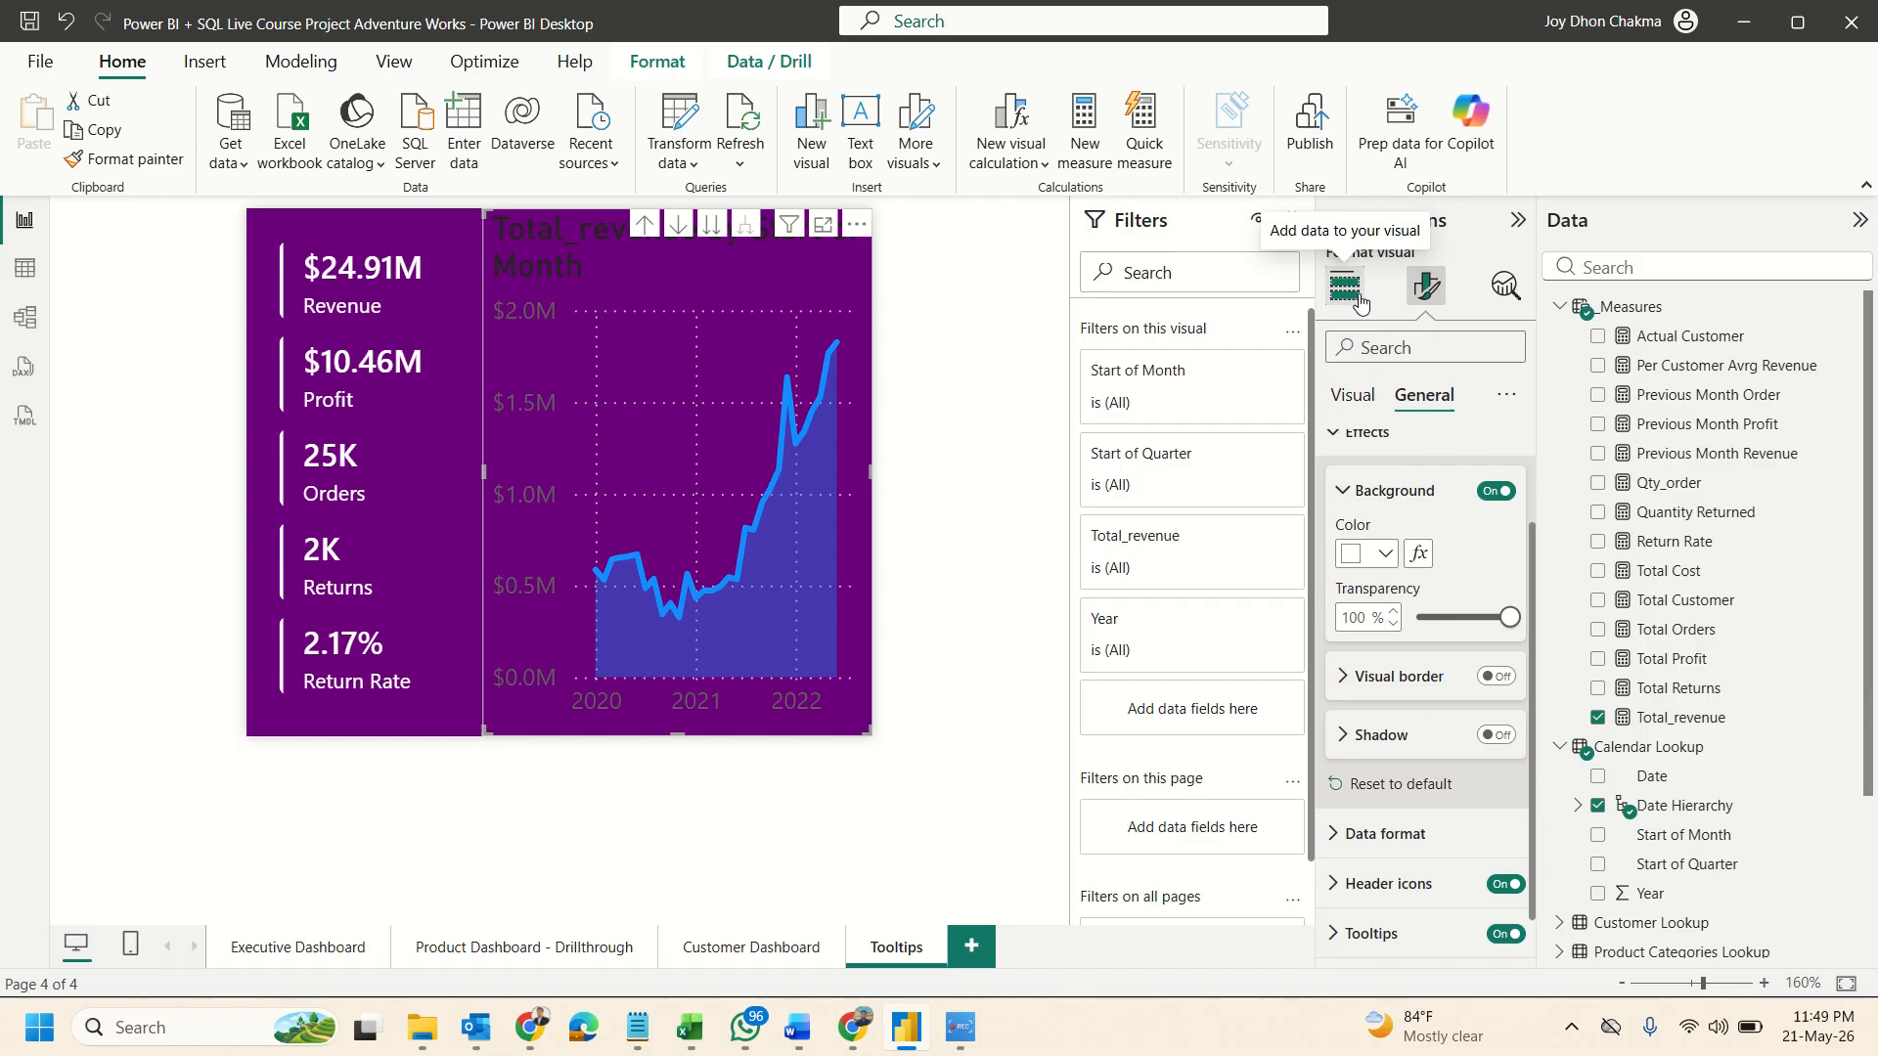
Set the X-axis label colour of the line chart to white.
left_click(1358, 397)
scroll(1403, 563, "up", 2)
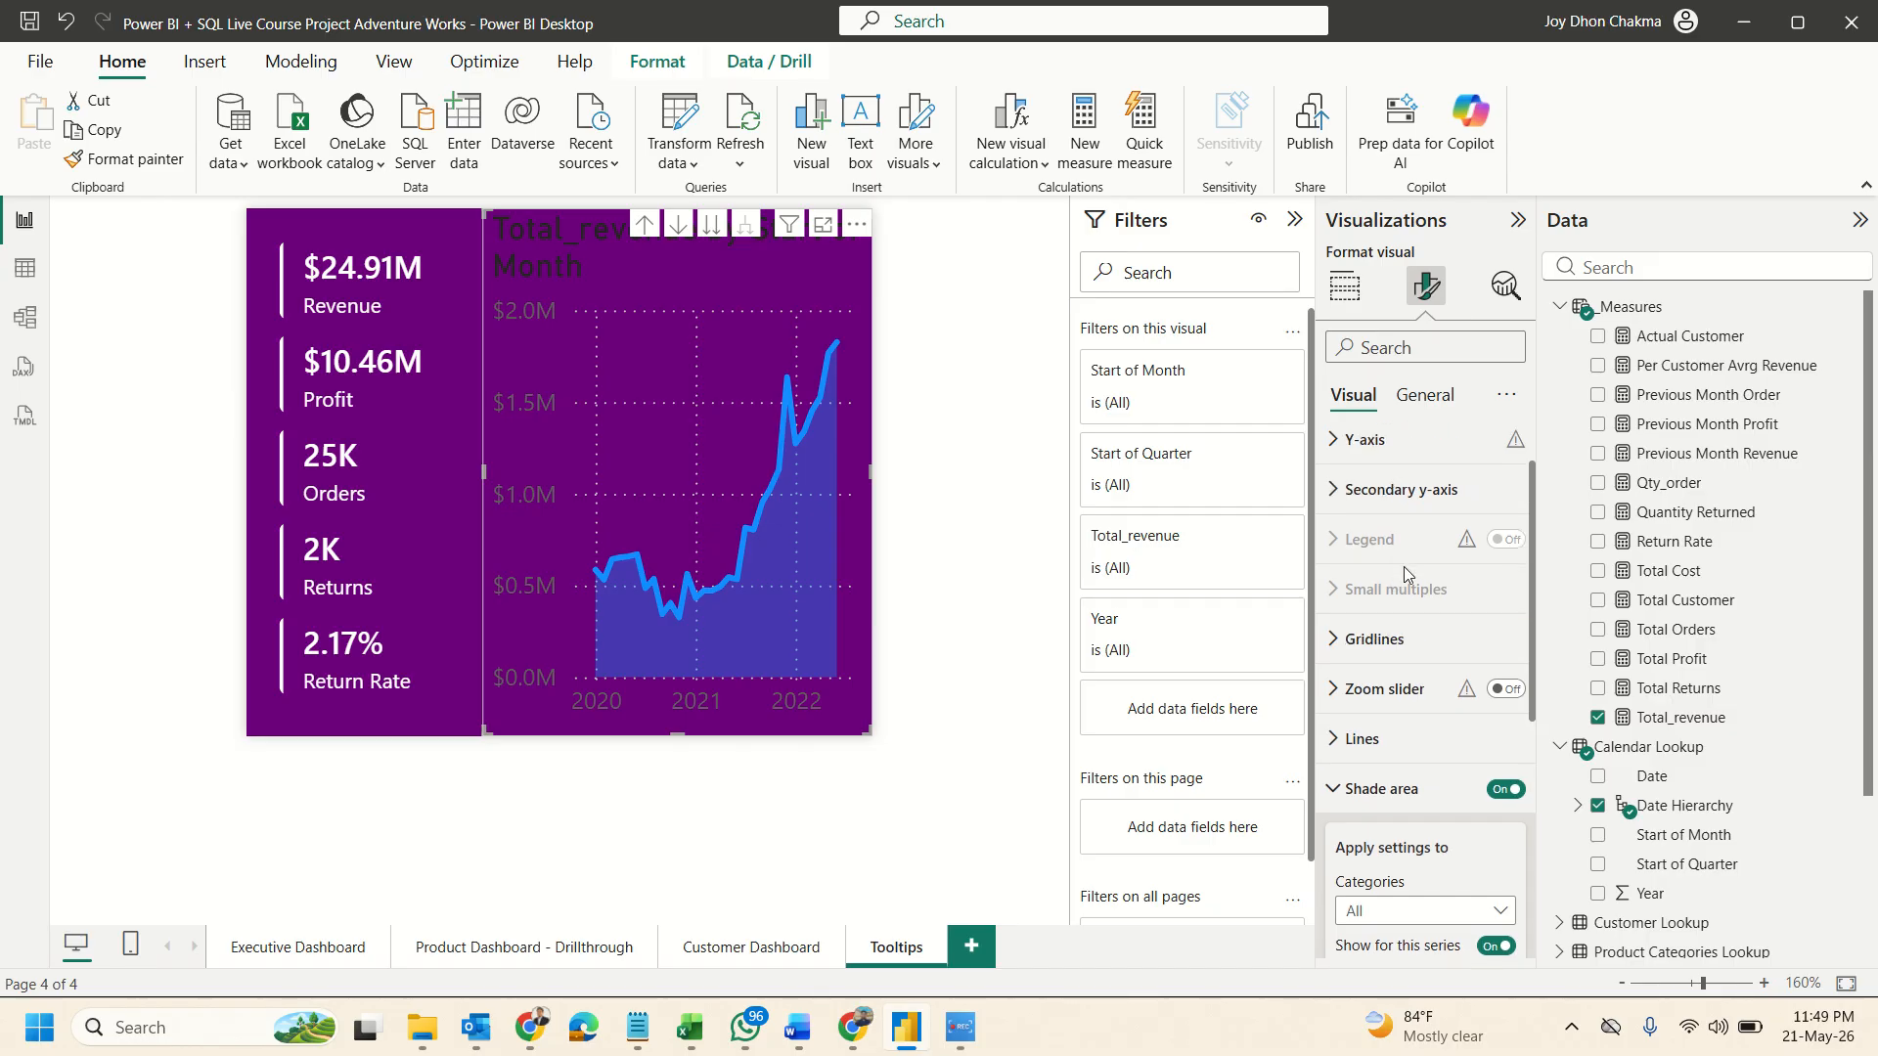
scroll(1405, 574, "up", 4)
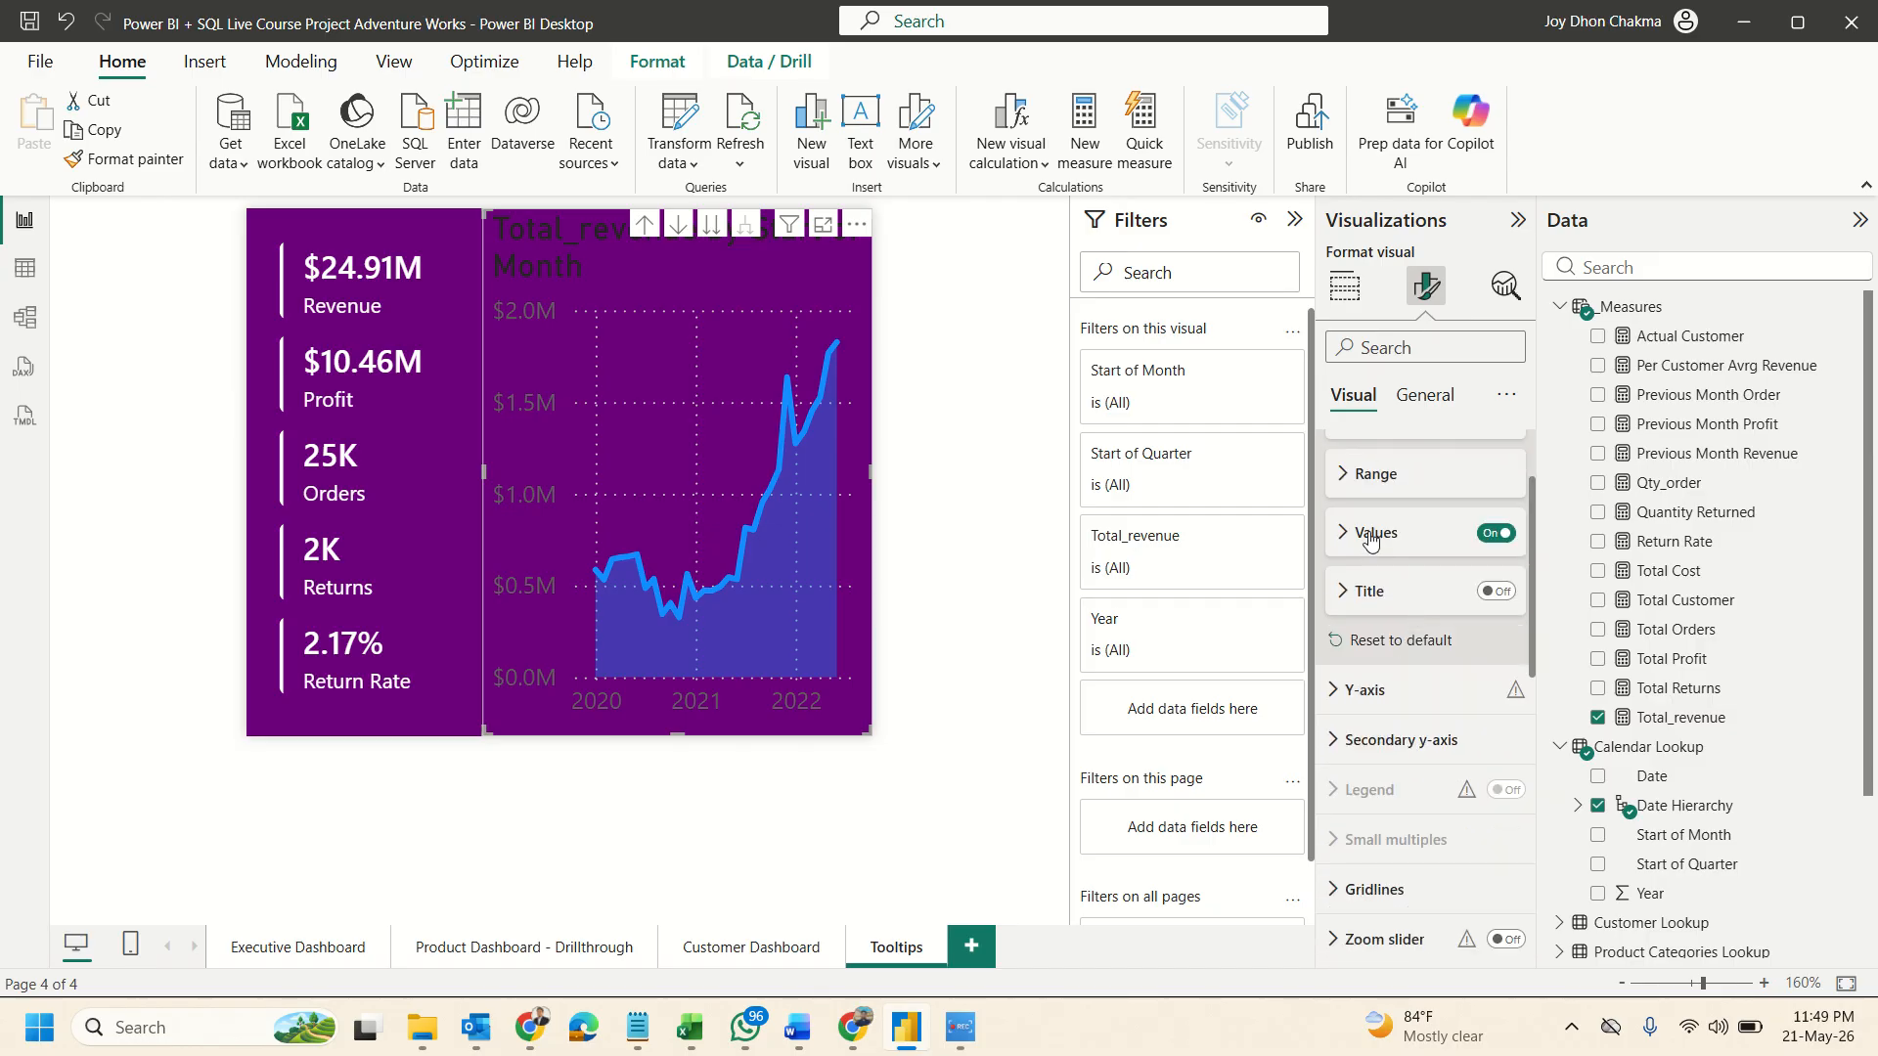
left_click(1370, 535)
scroll(1384, 567, "down", 2)
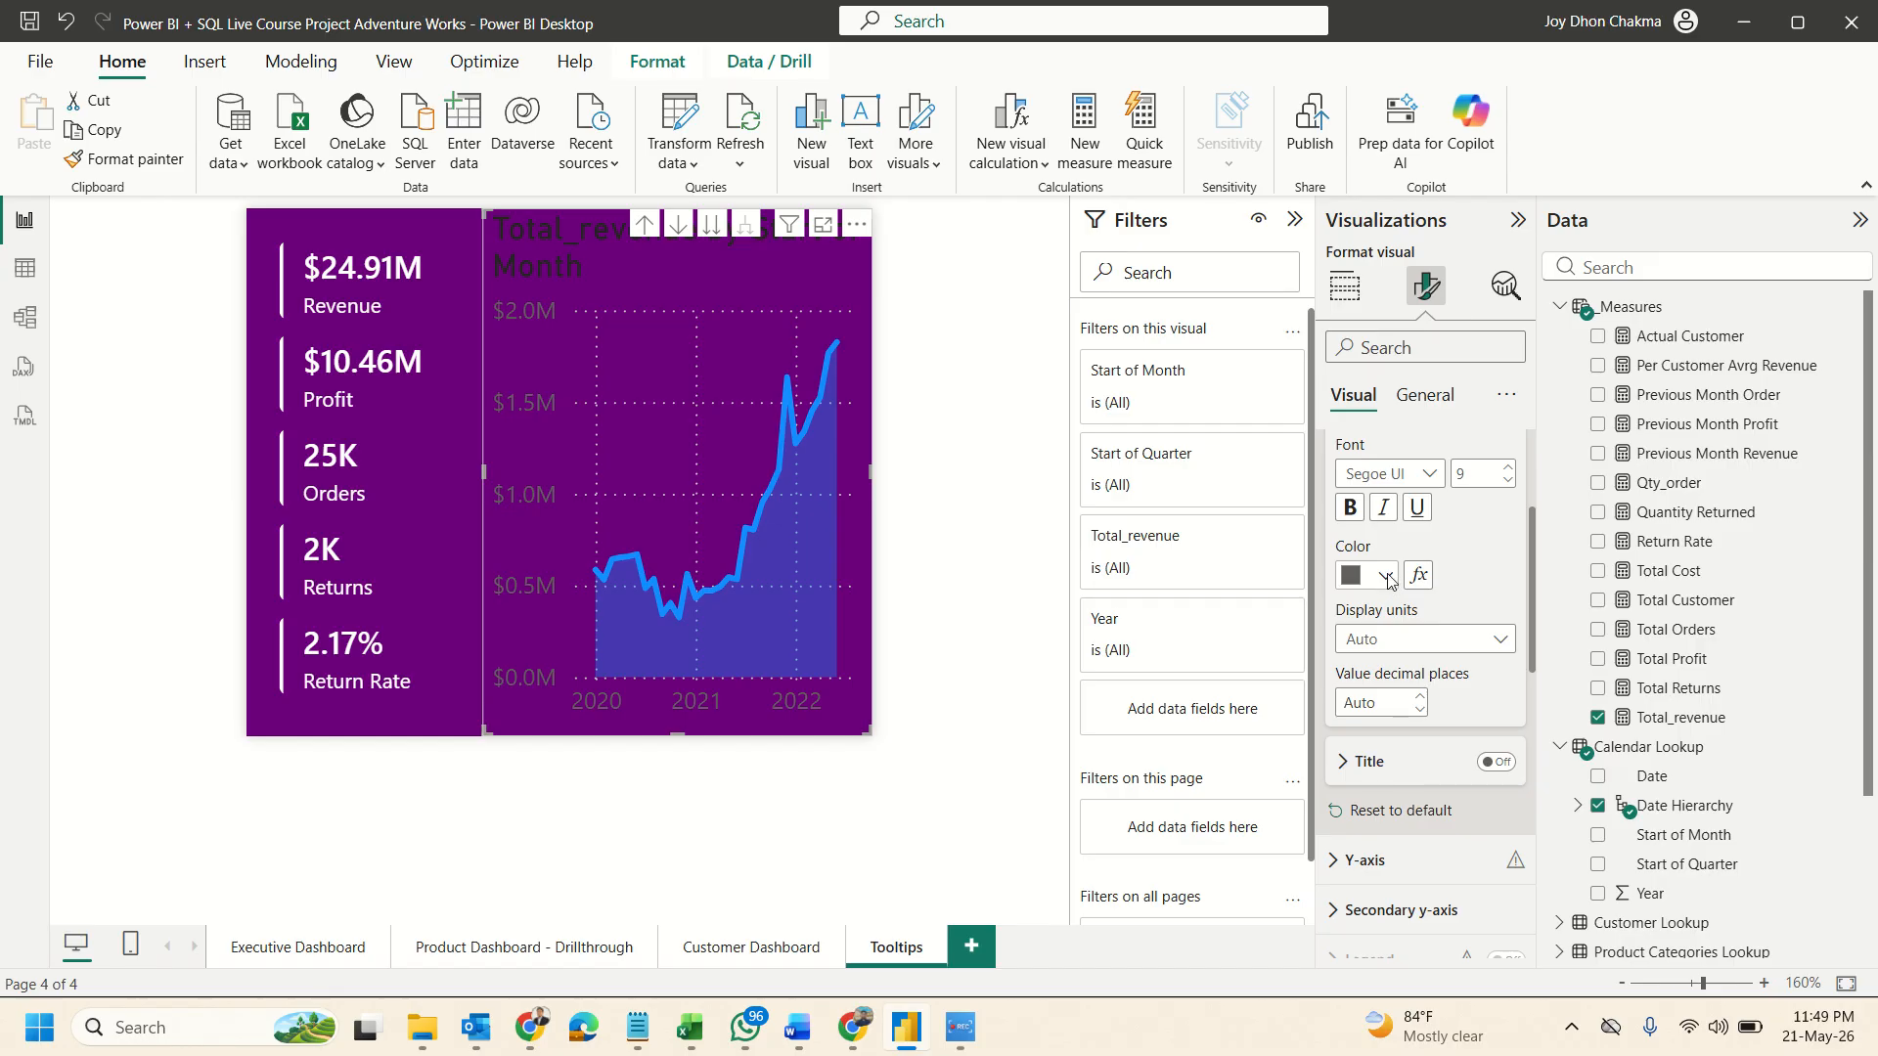
left_click(1389, 580)
left_click(1376, 435)
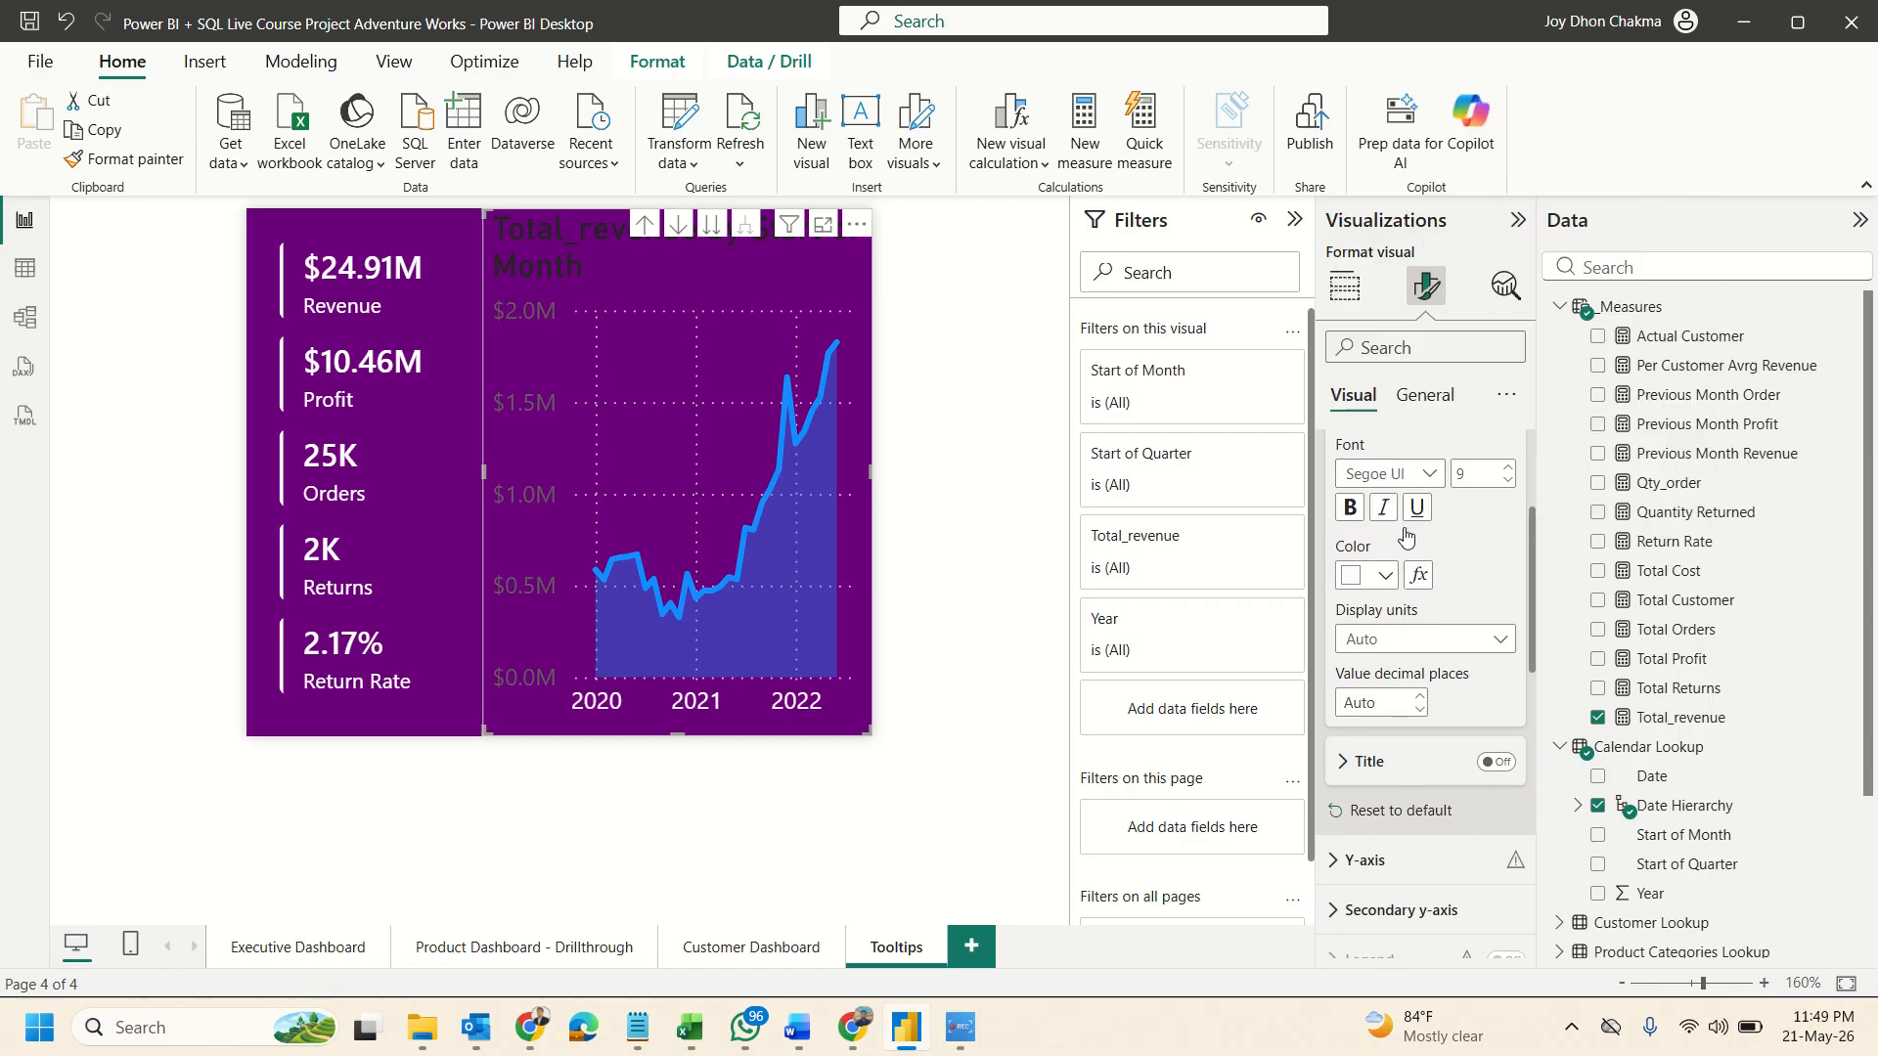
Set the Y-axis label colour of the line chart to white.
scroll(1405, 536, "down", 6)
left_click(1370, 494)
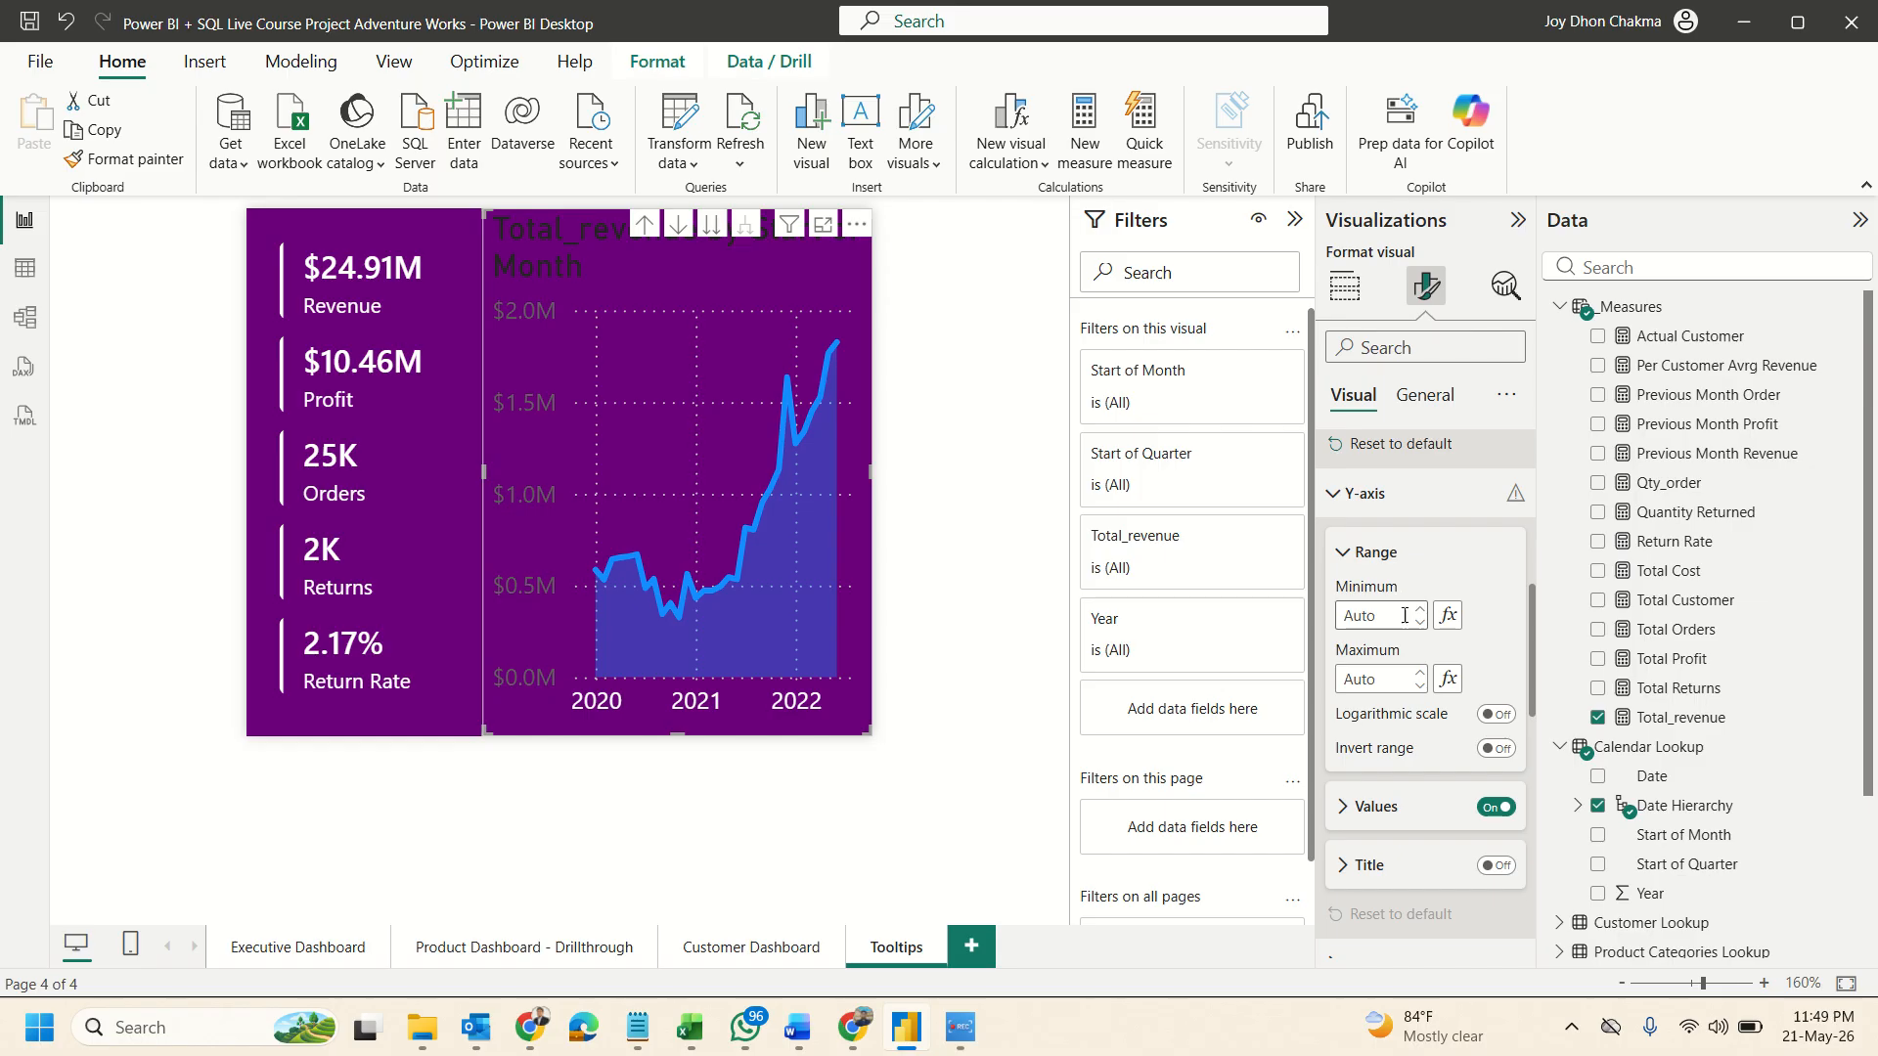
scroll(1405, 615, "down", 4)
left_click(1360, 562)
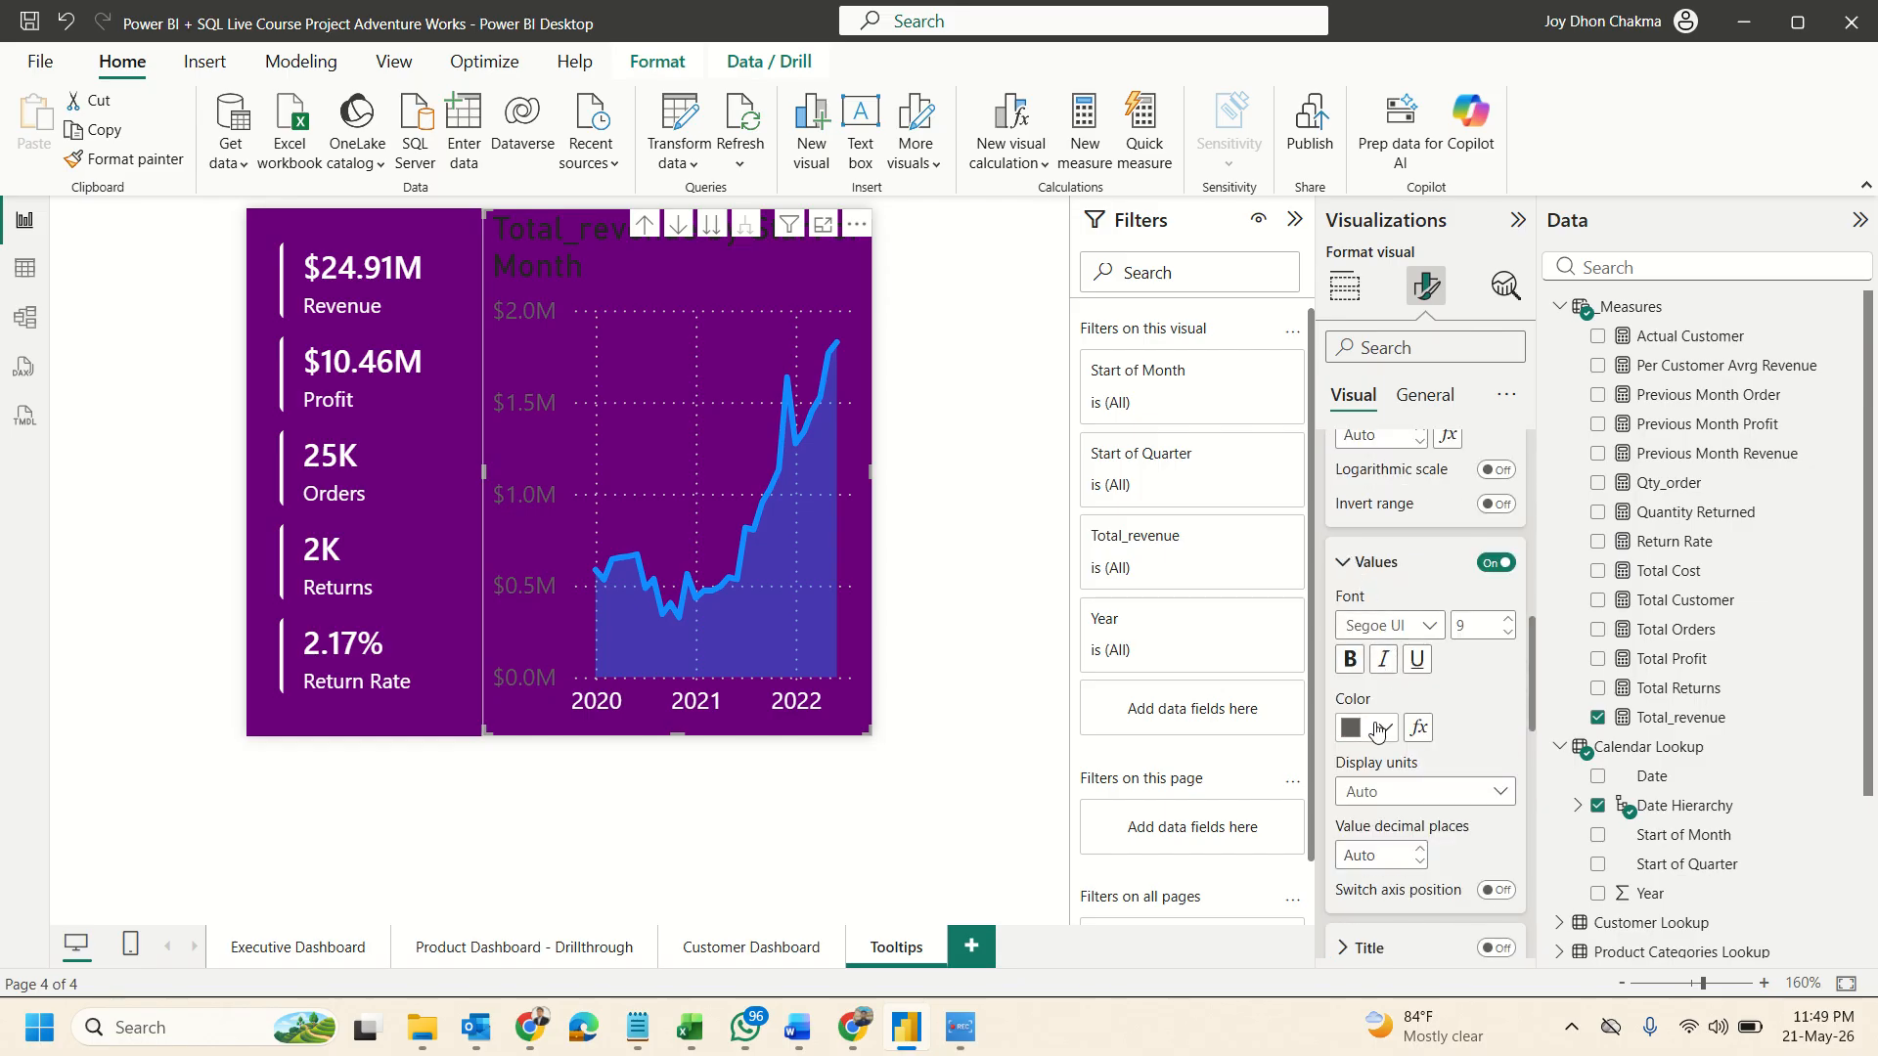
left_click(1378, 730)
left_click(1367, 573)
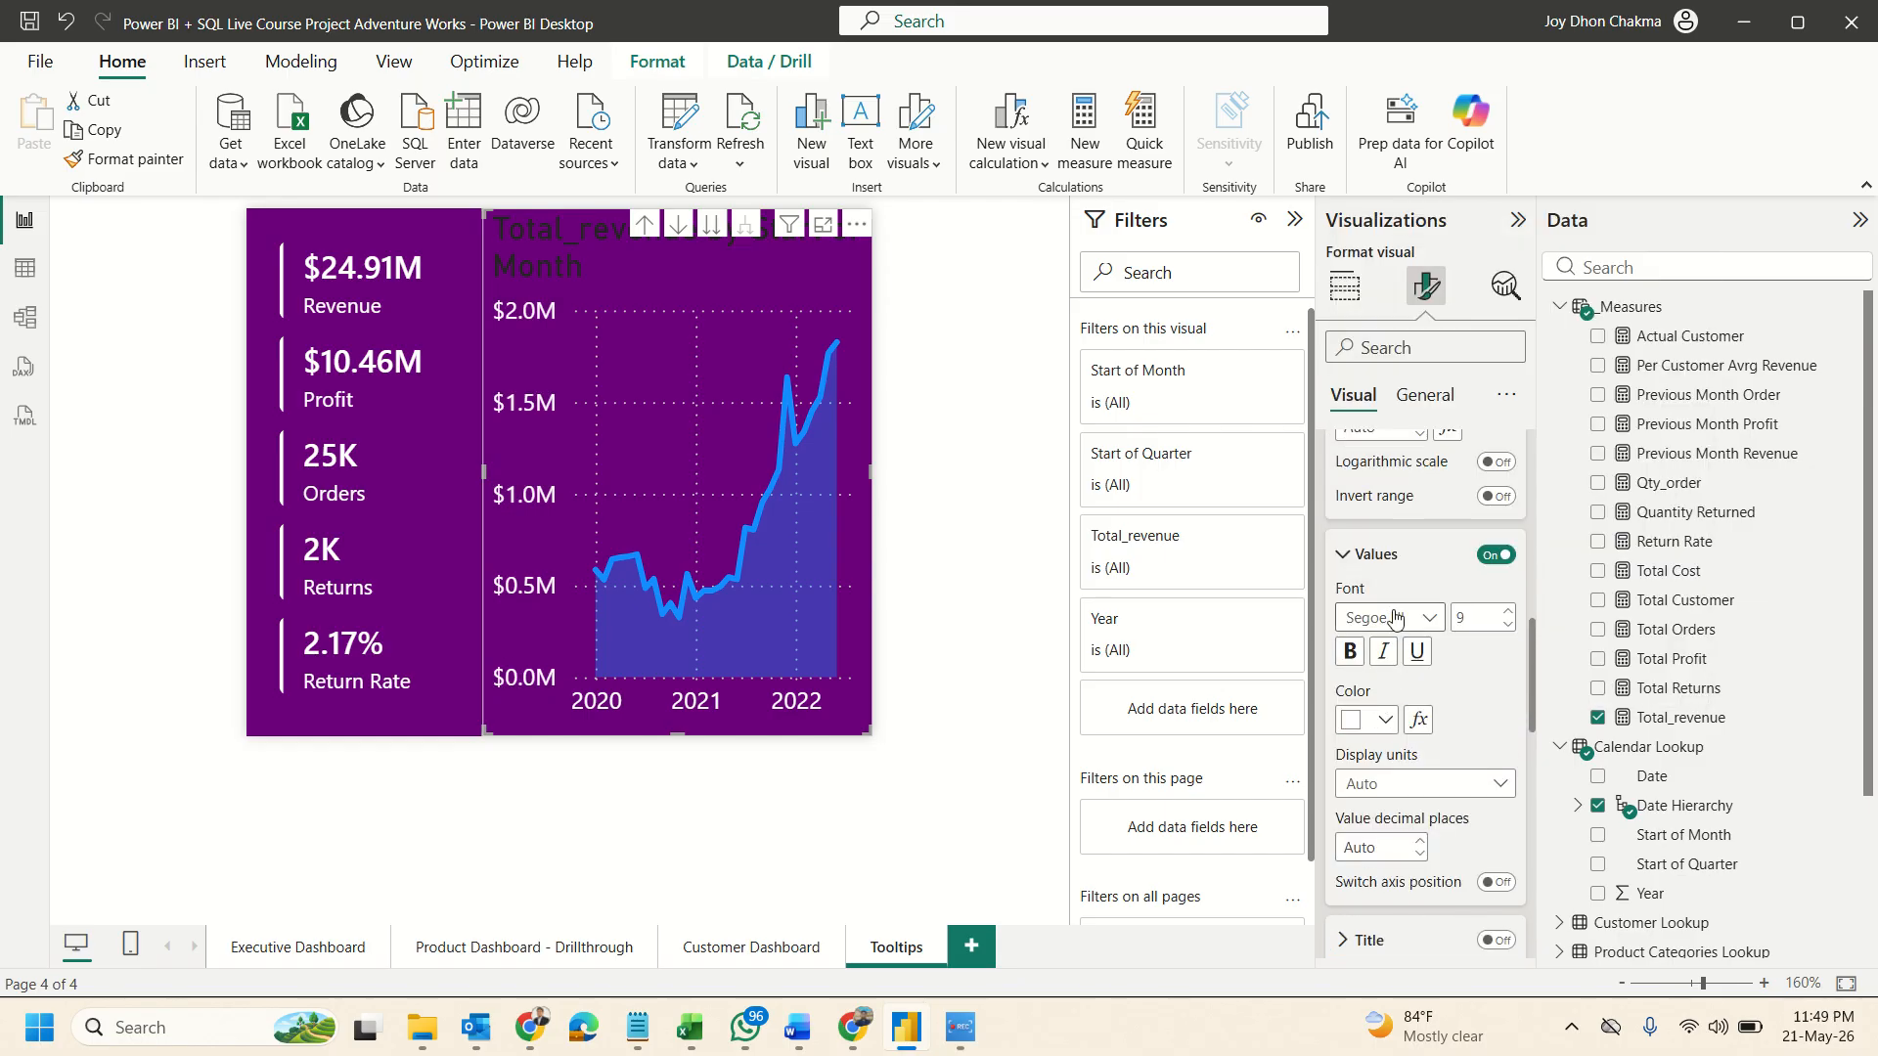
scroll(1389, 606, "down", 5)
scroll(1397, 616, "down", 2)
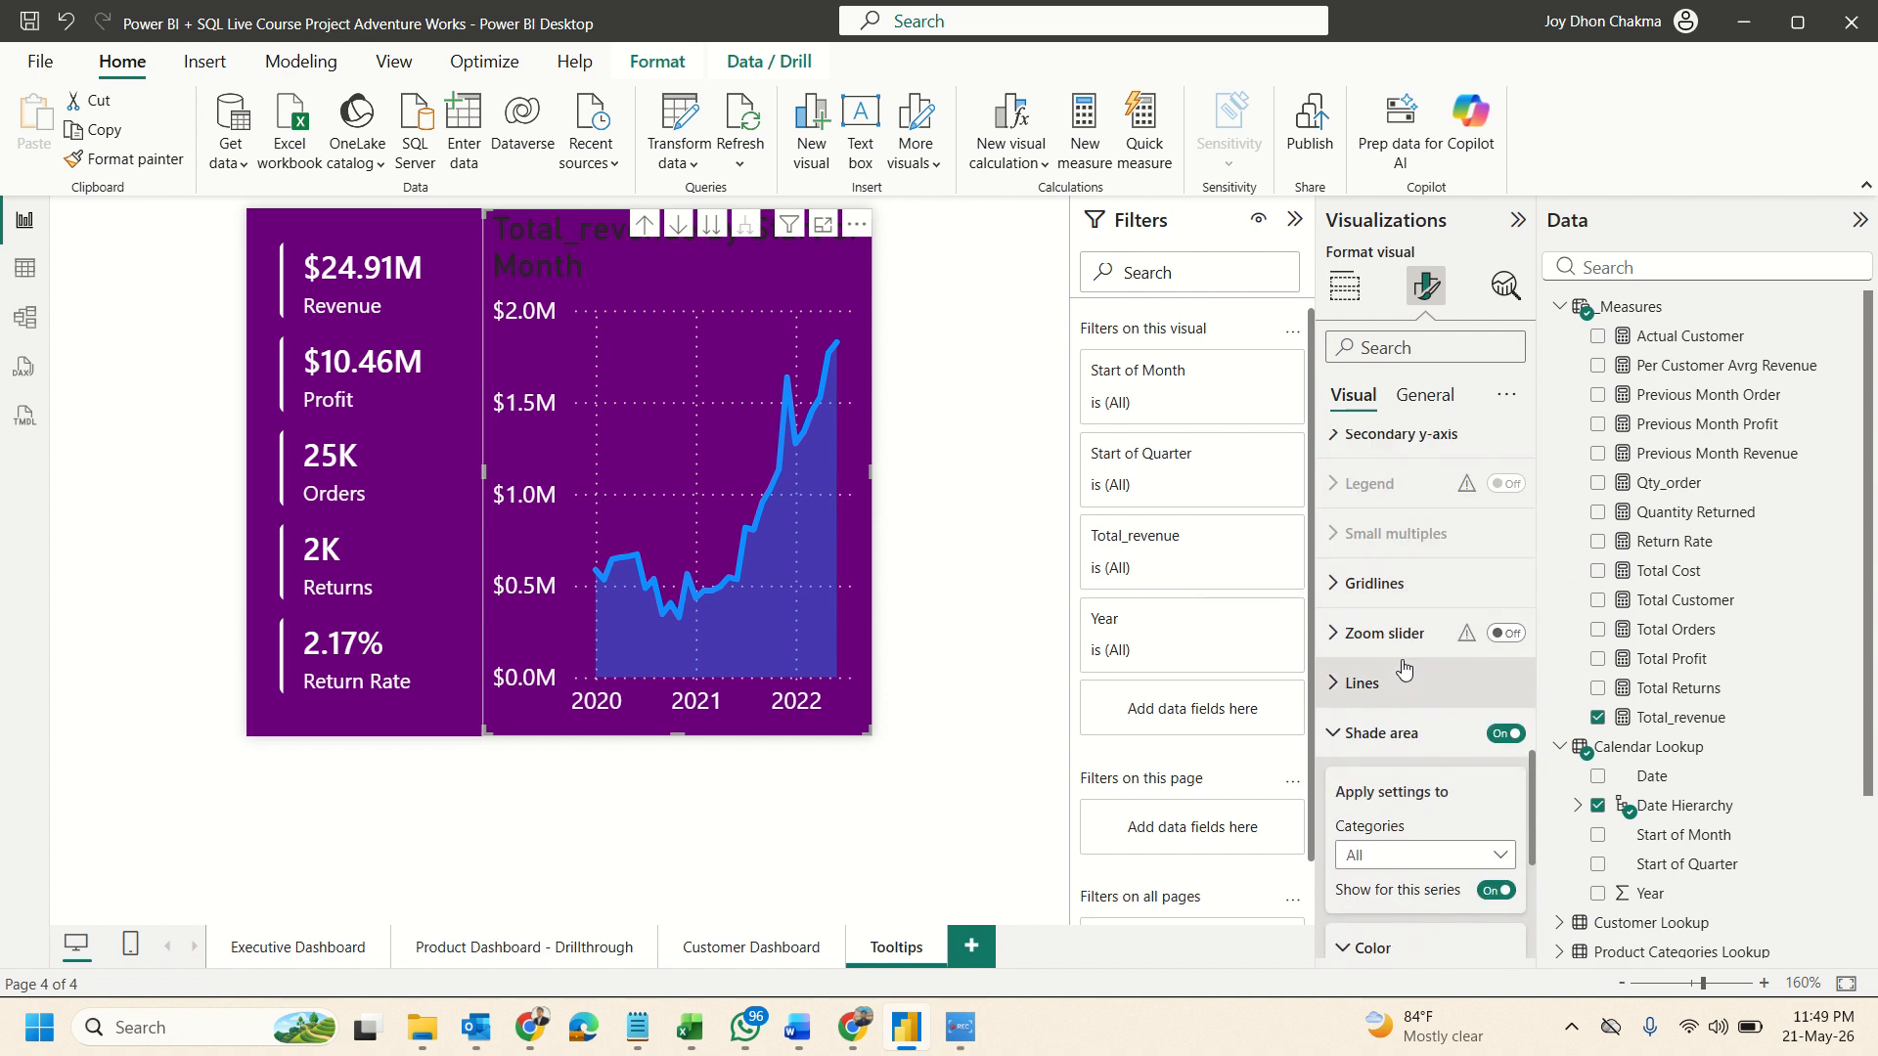
scroll(1389, 655, "down", 6)
scroll(1406, 660, "up", 2)
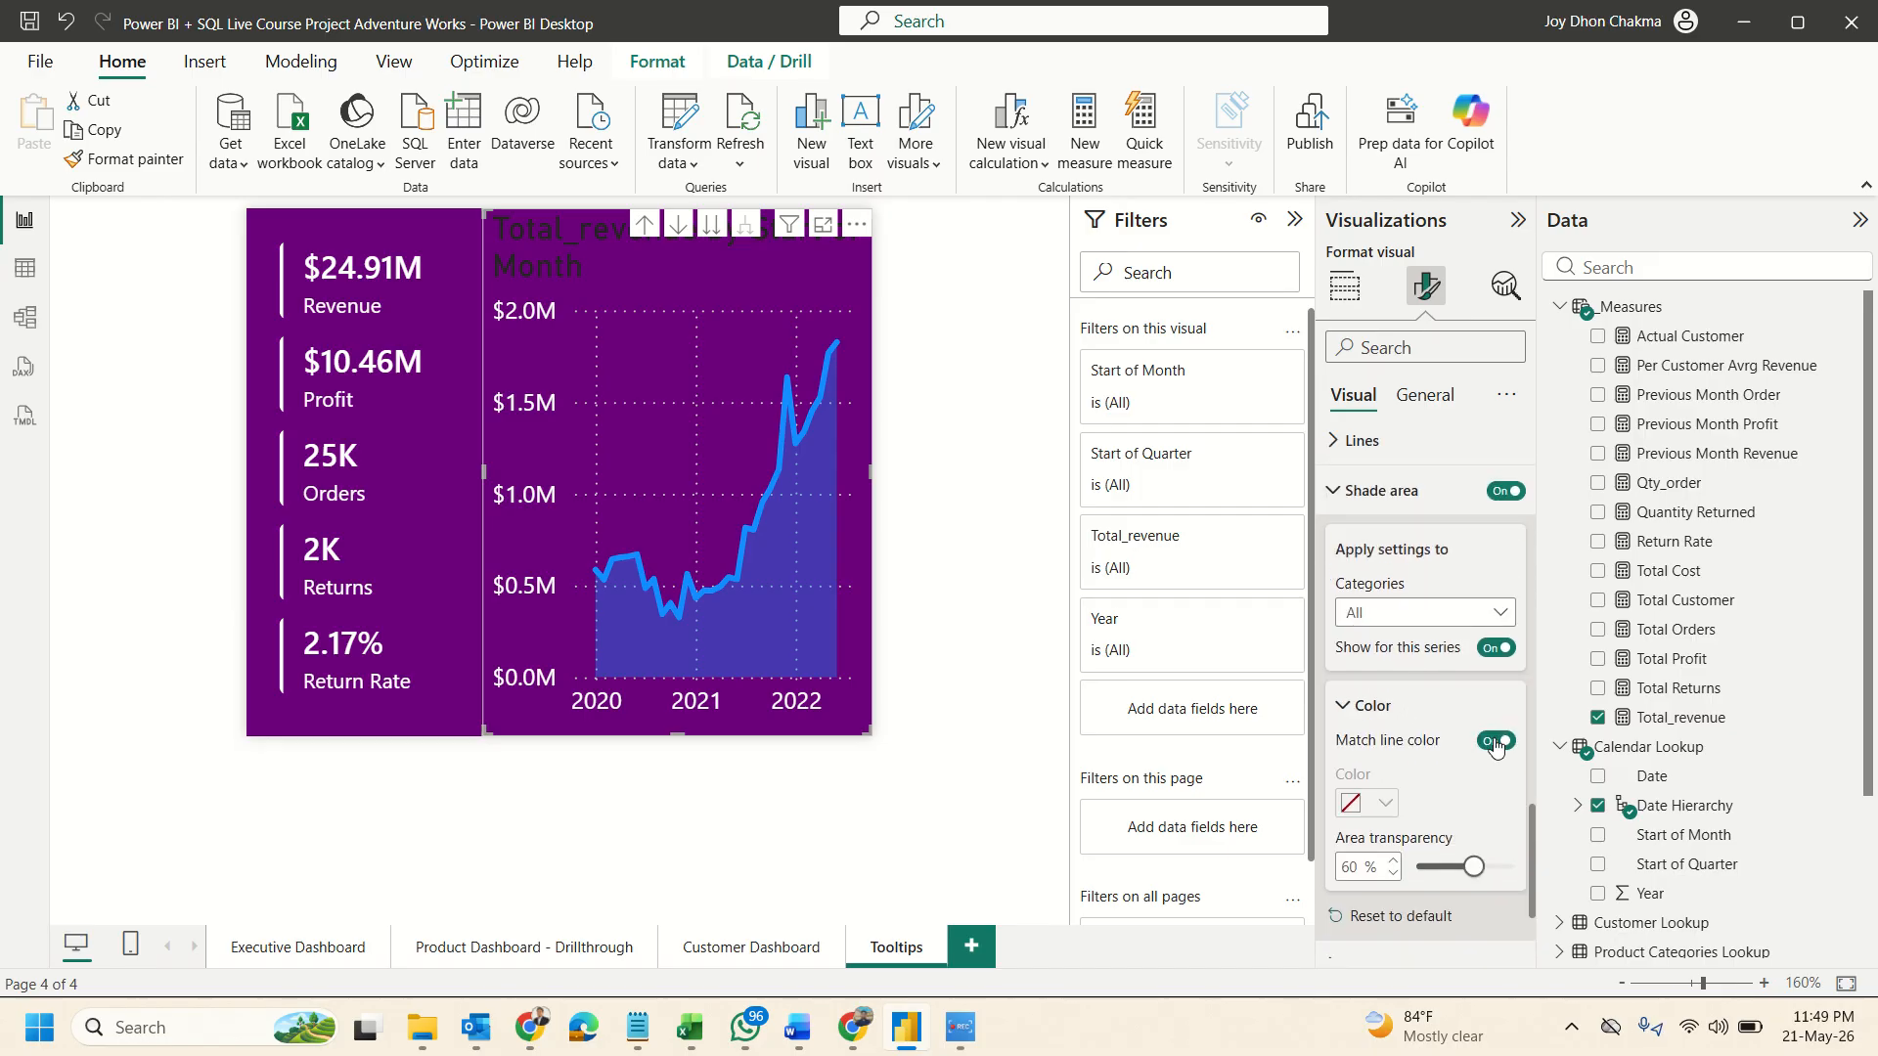
left_click(1496, 742)
left_click(1500, 742)
scroll(1455, 716, "up", 2)
scroll(1452, 716, "down", 5)
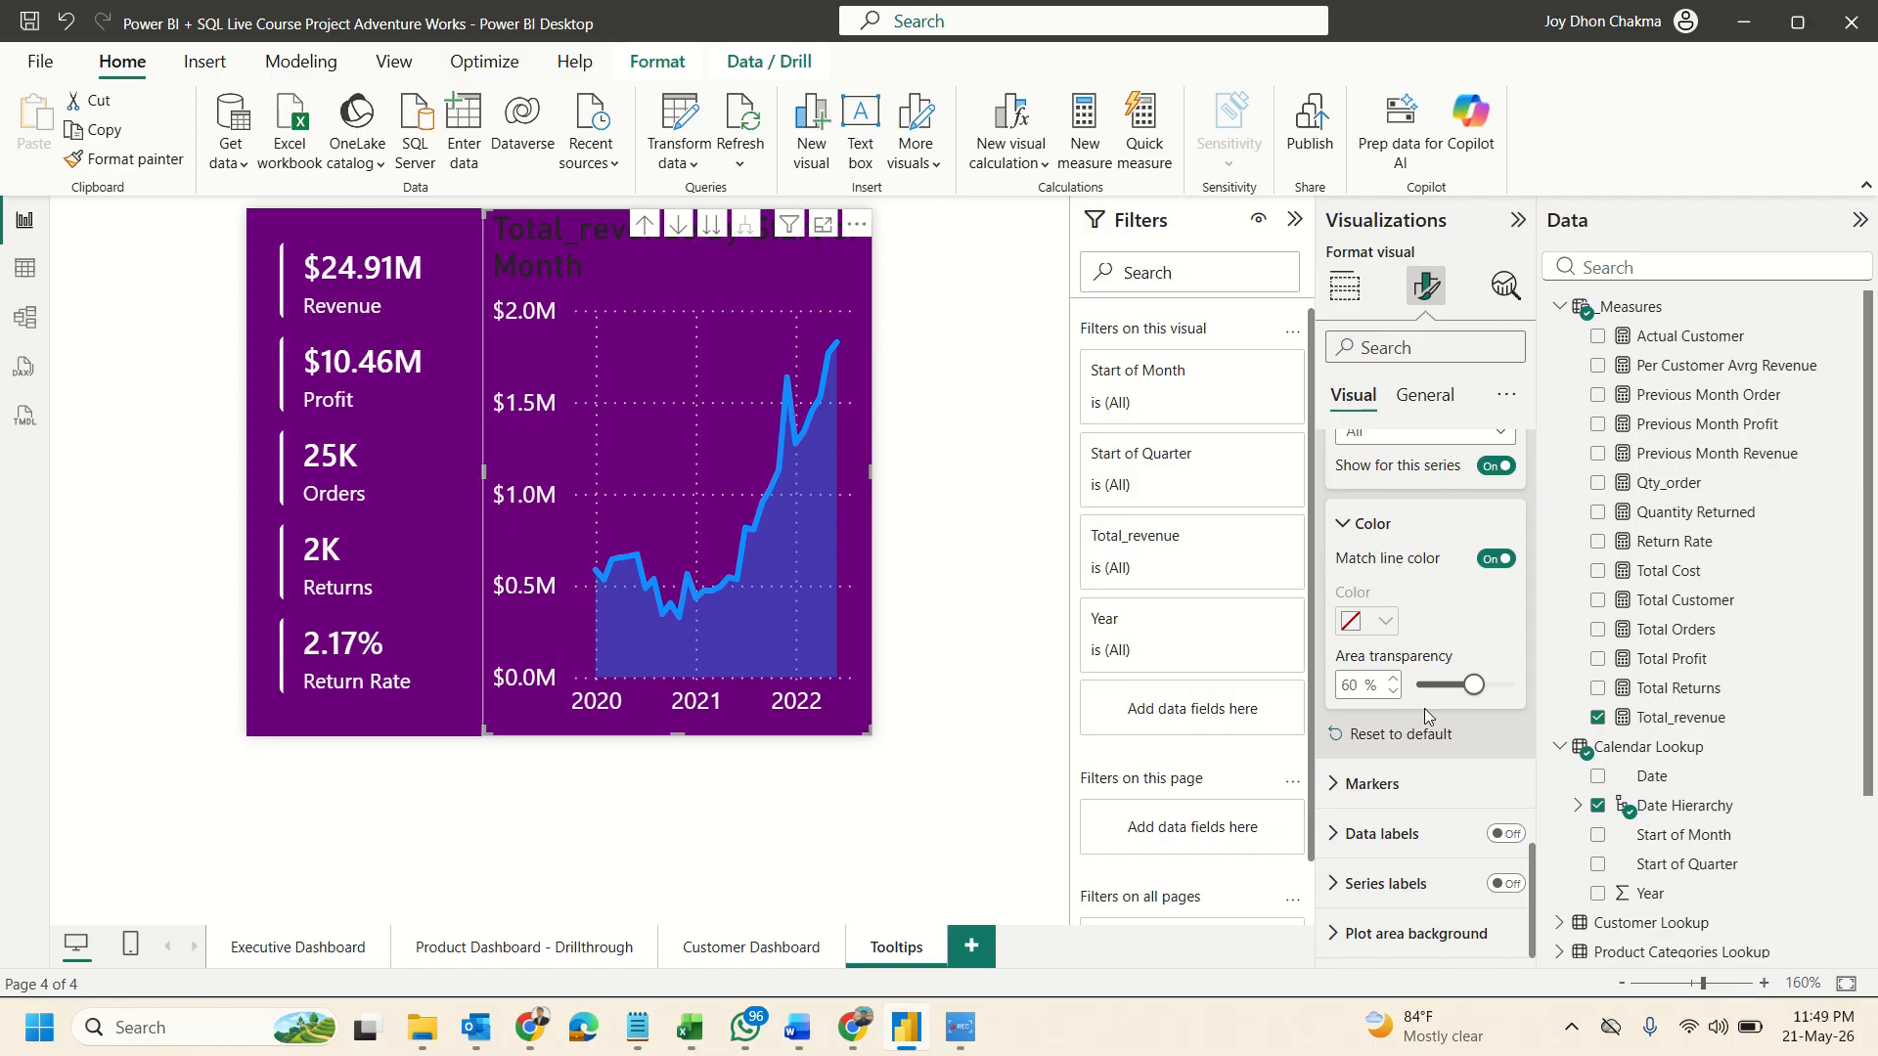
scroll(1437, 797, "up", 8)
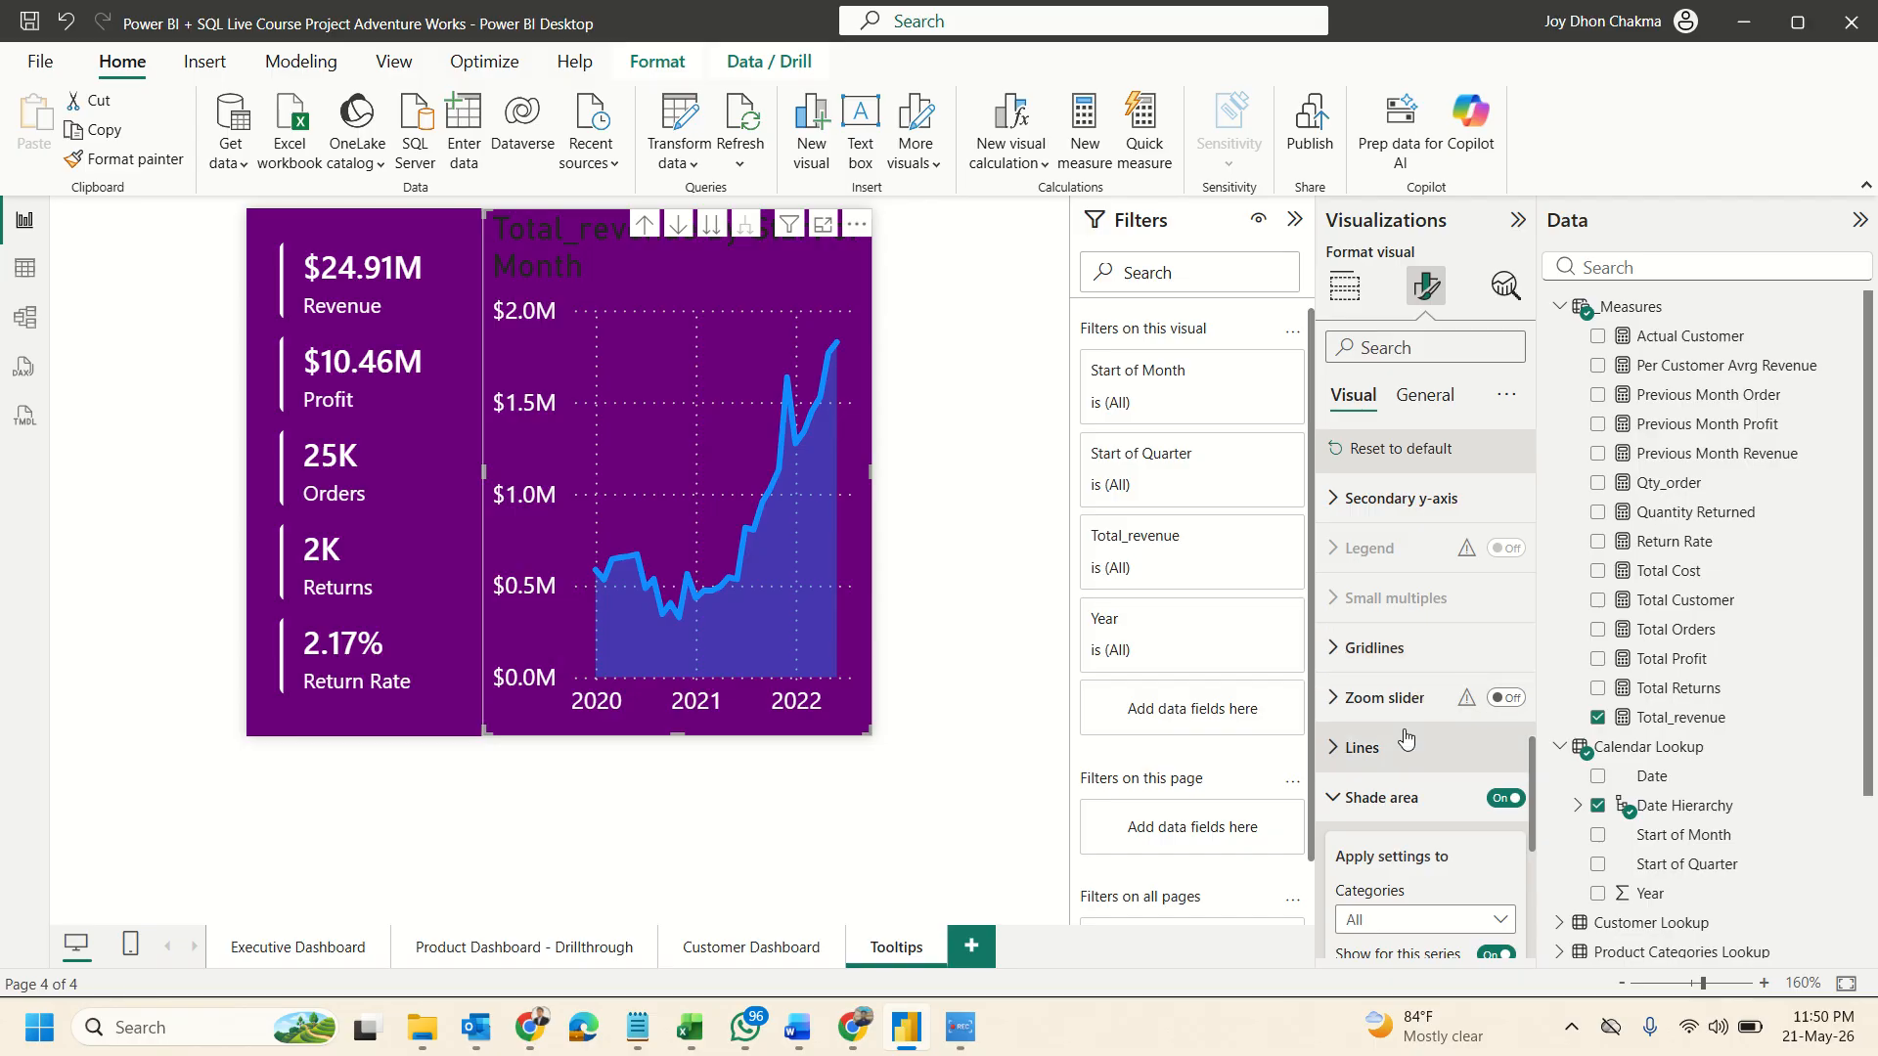
Change the colour of the line chart's revenue line to white.
left_click(1405, 743)
left_click(1406, 744)
scroll(1407, 714, "up", 4)
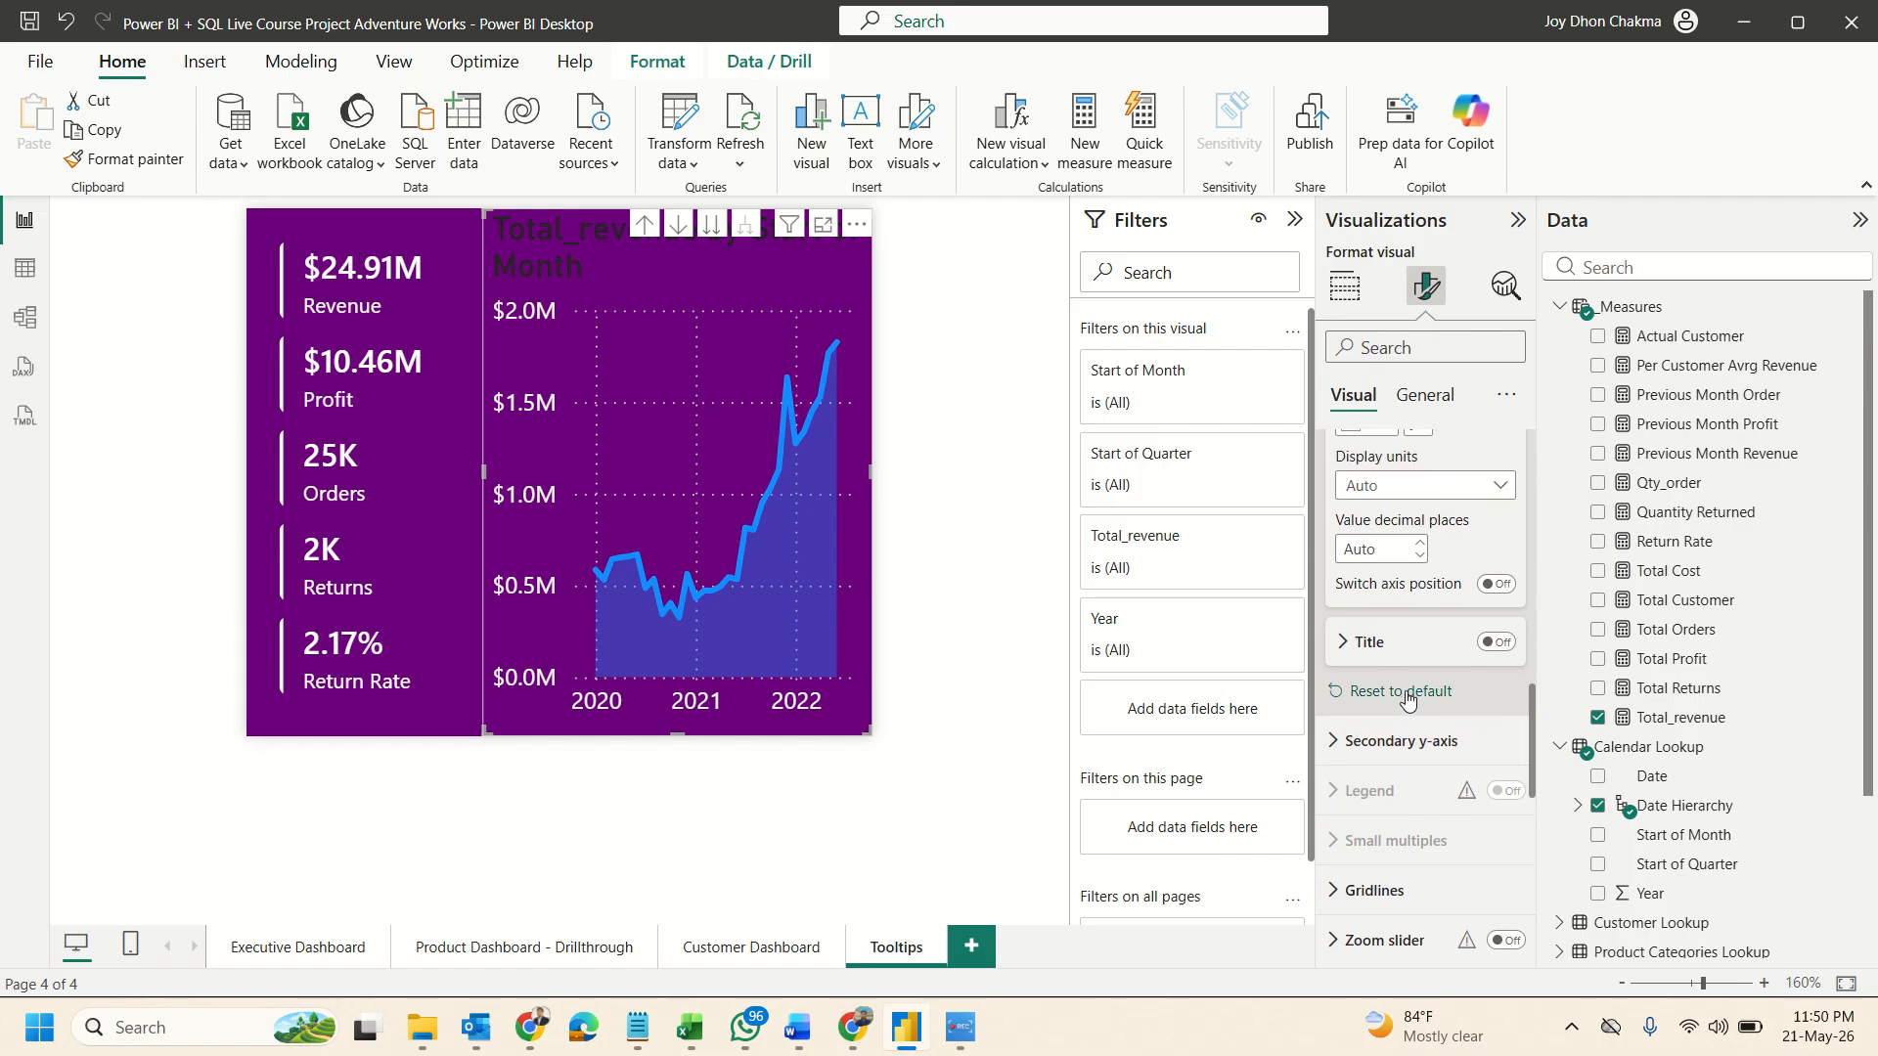
scroll(1410, 698, "down", 4)
left_click(1408, 746)
scroll(1418, 743, "down", 4)
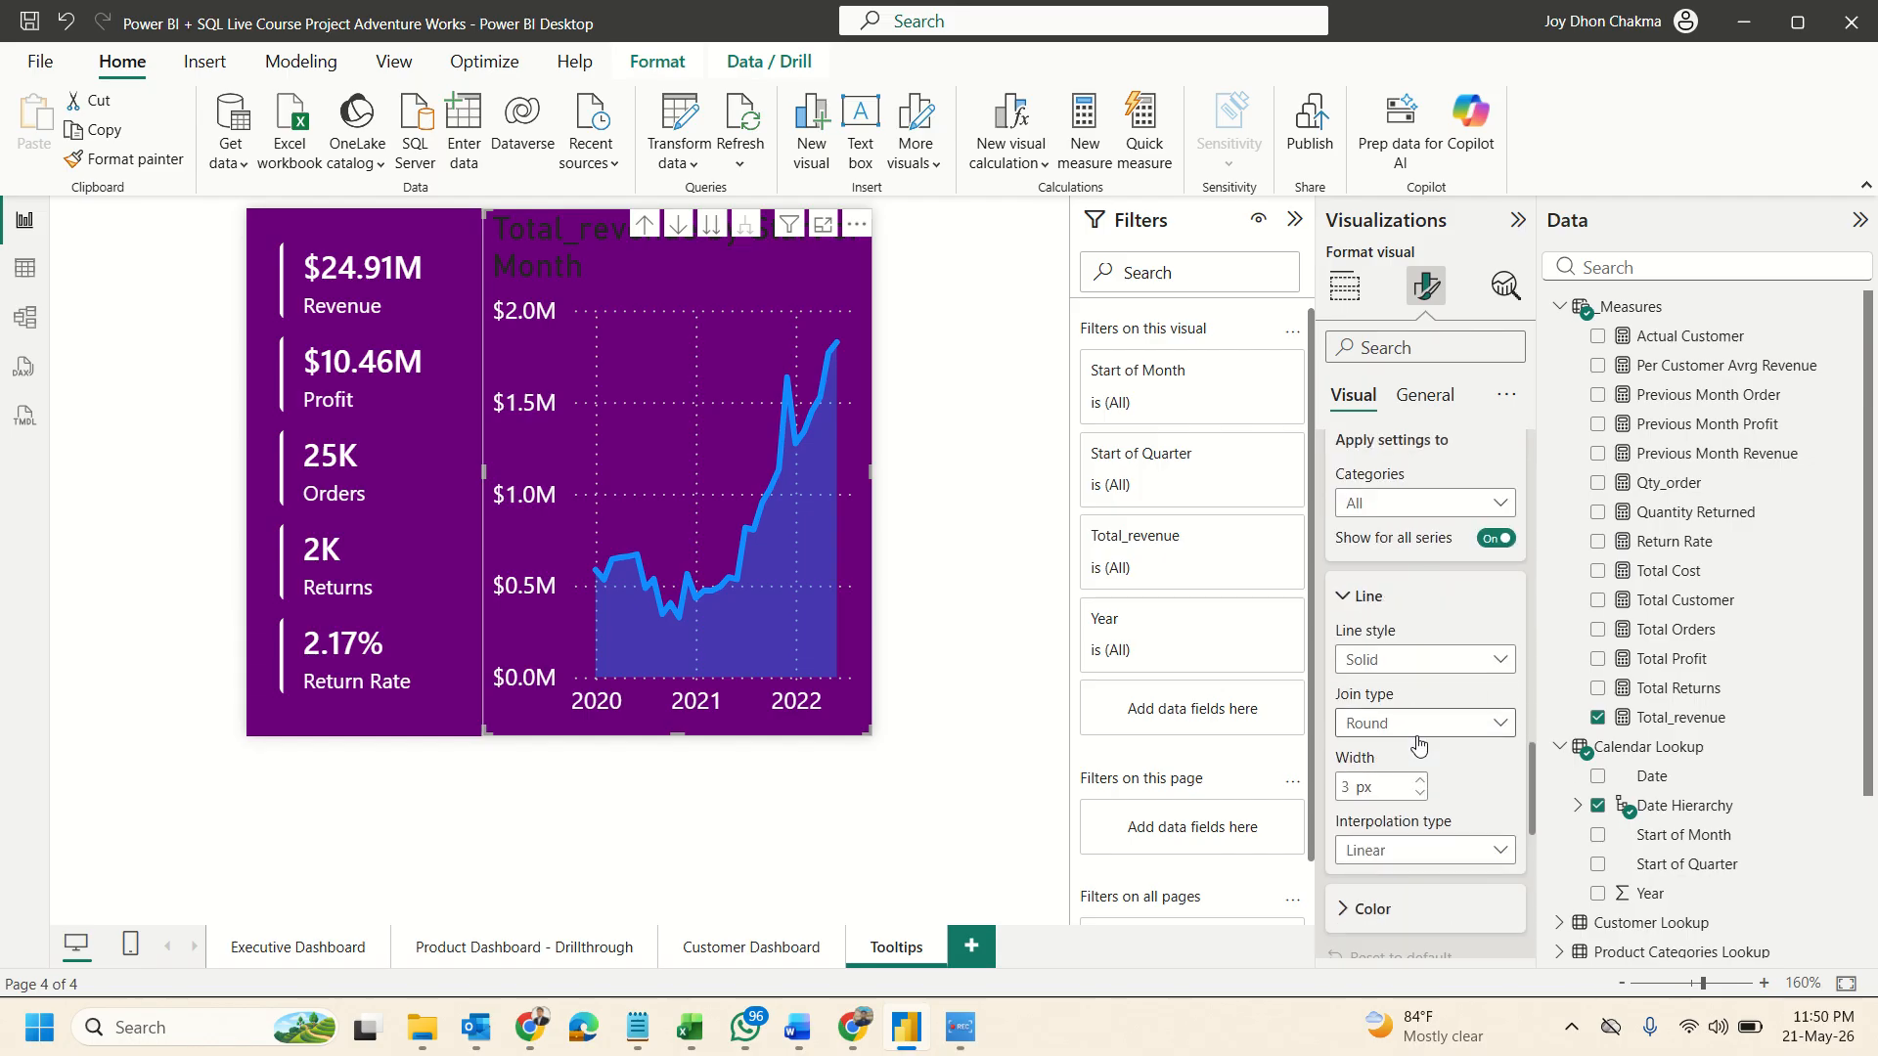
scroll(1417, 741, "down", 3)
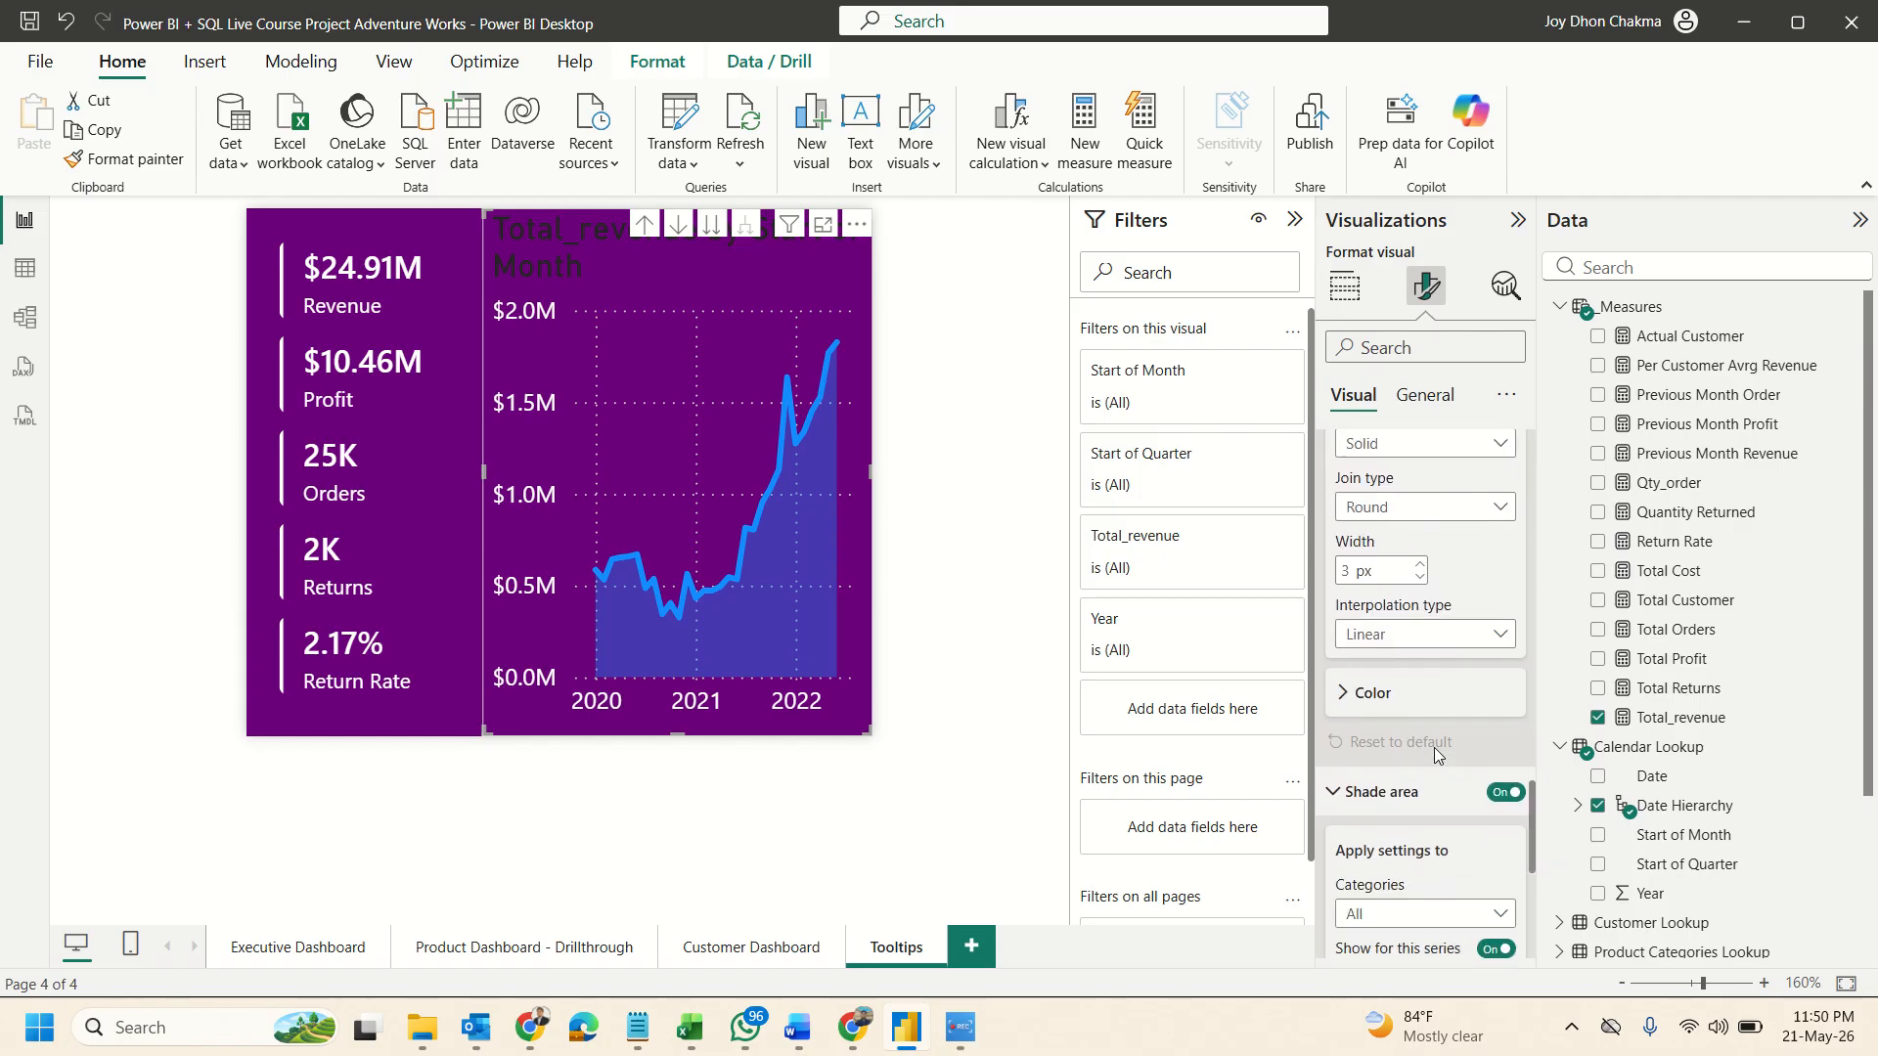
left_click(1419, 682)
scroll(1419, 684, "down", 2)
left_click(1385, 608)
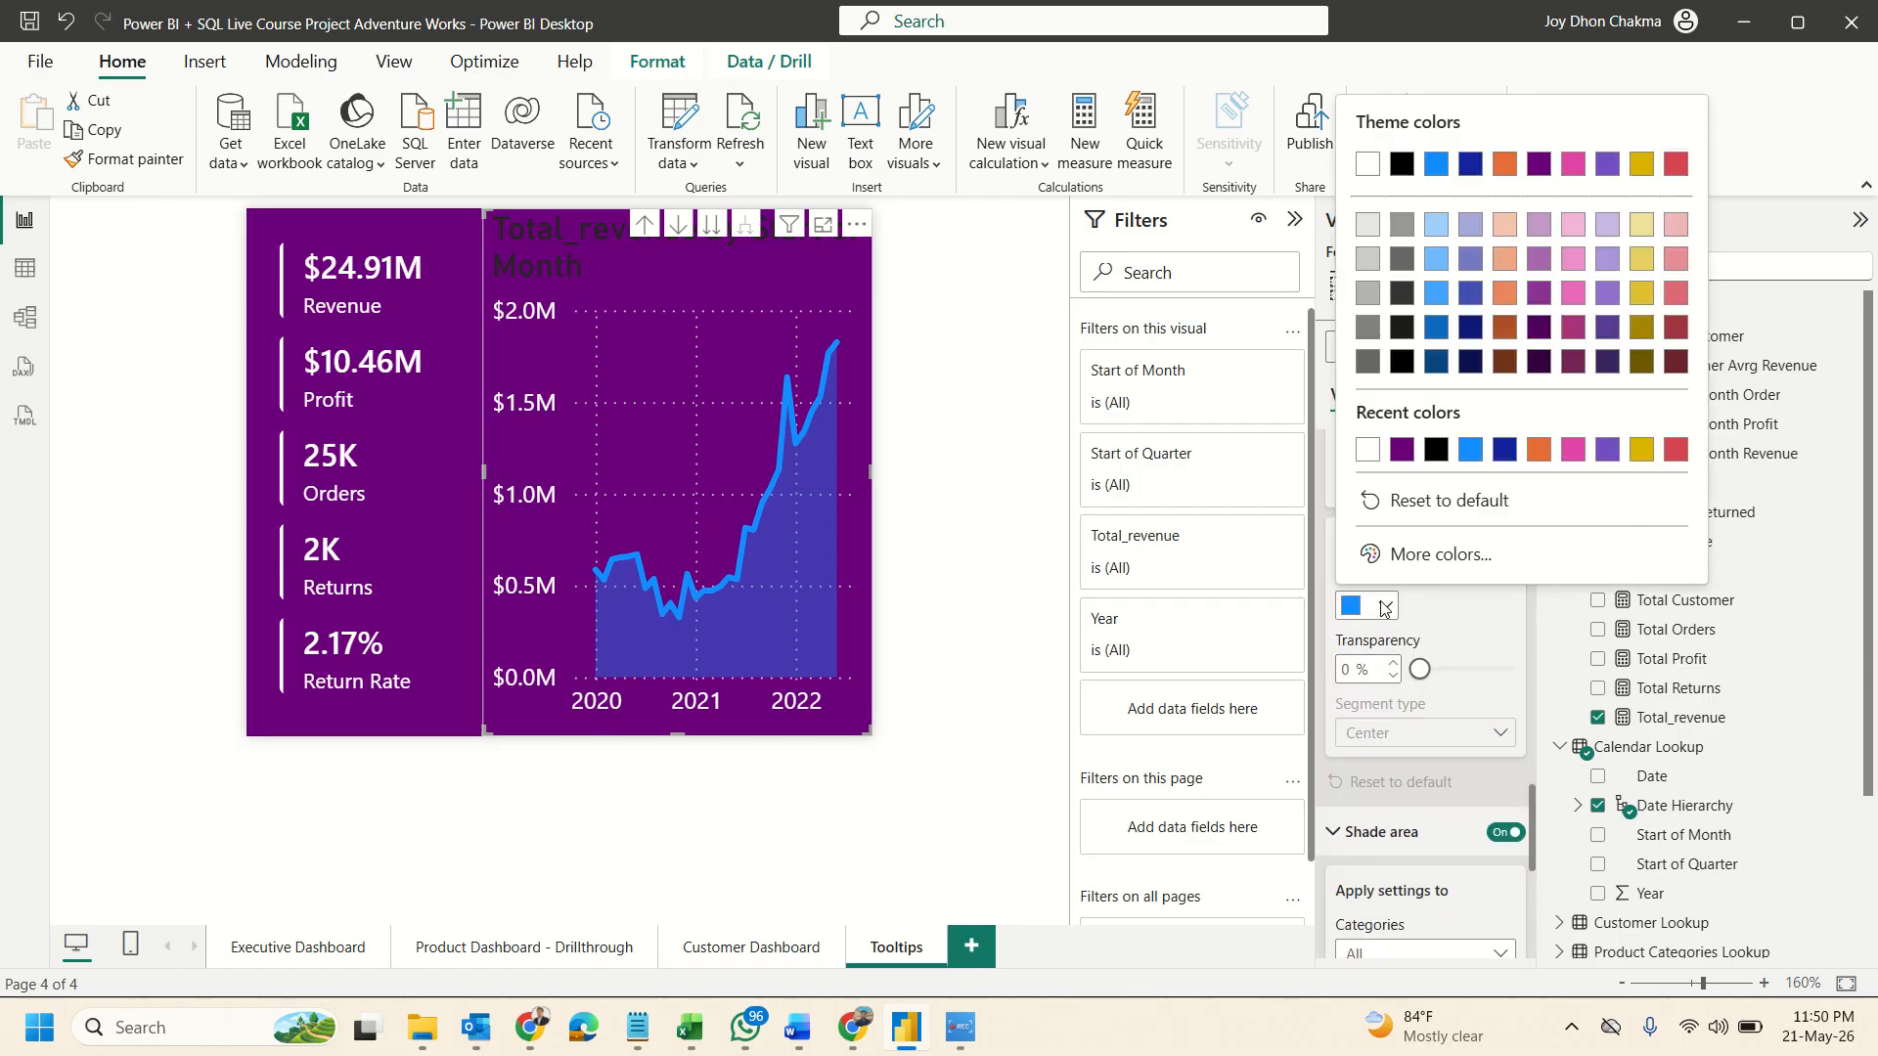
left_click(1367, 451)
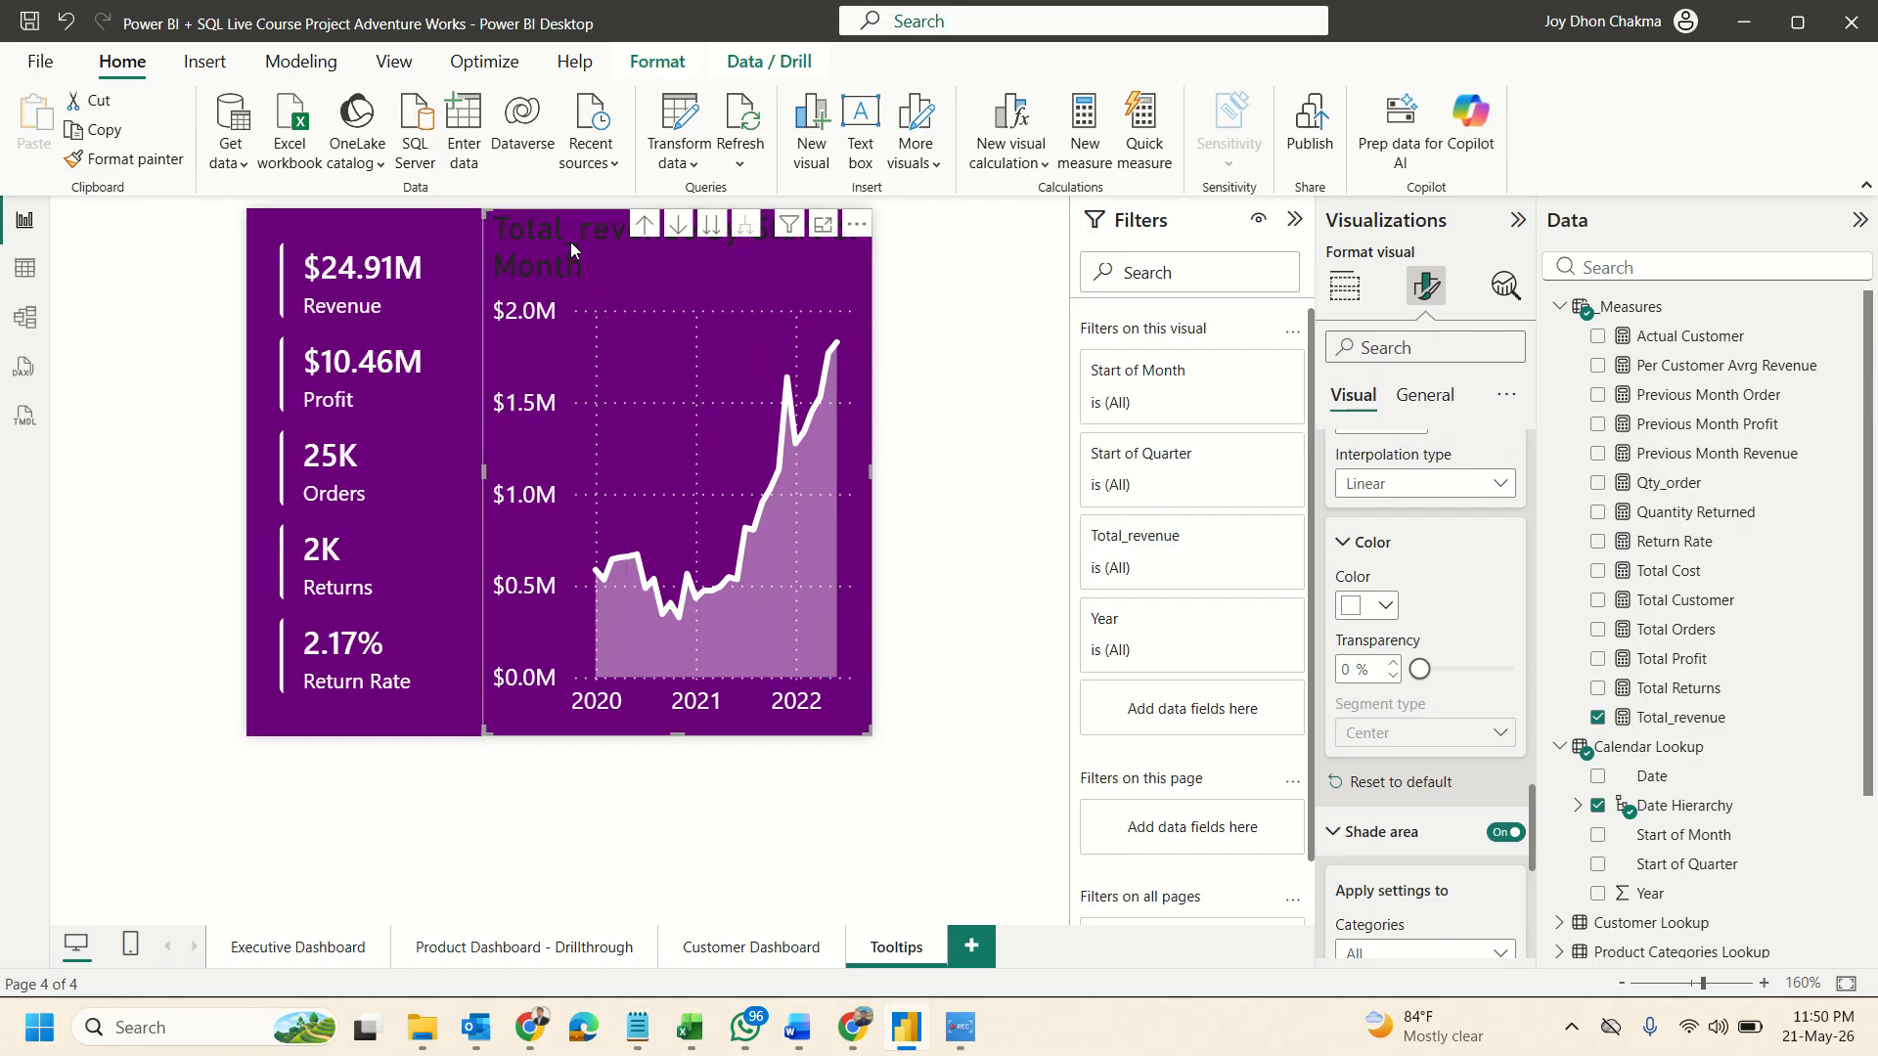
Replace the line chart's title text with "Revenue Trend".
left_click(1349, 298)
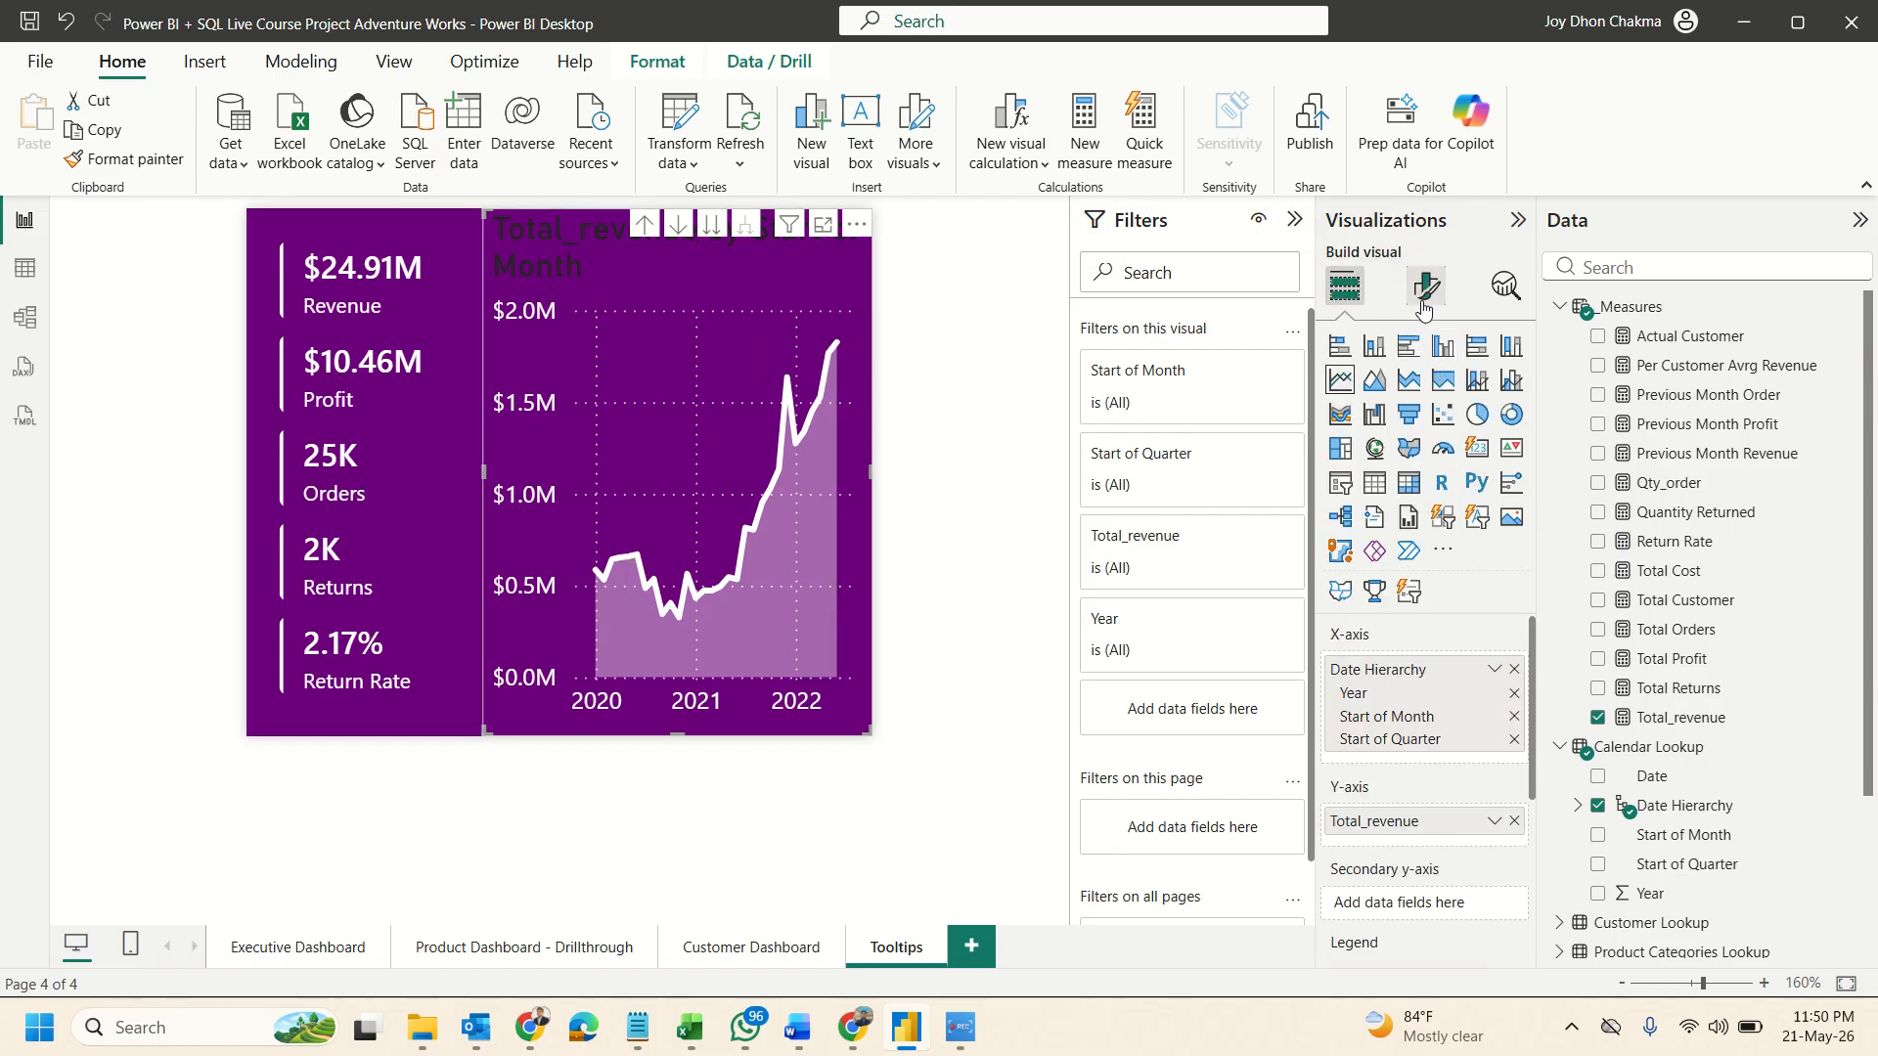
left_click(1427, 288)
left_click(1438, 397)
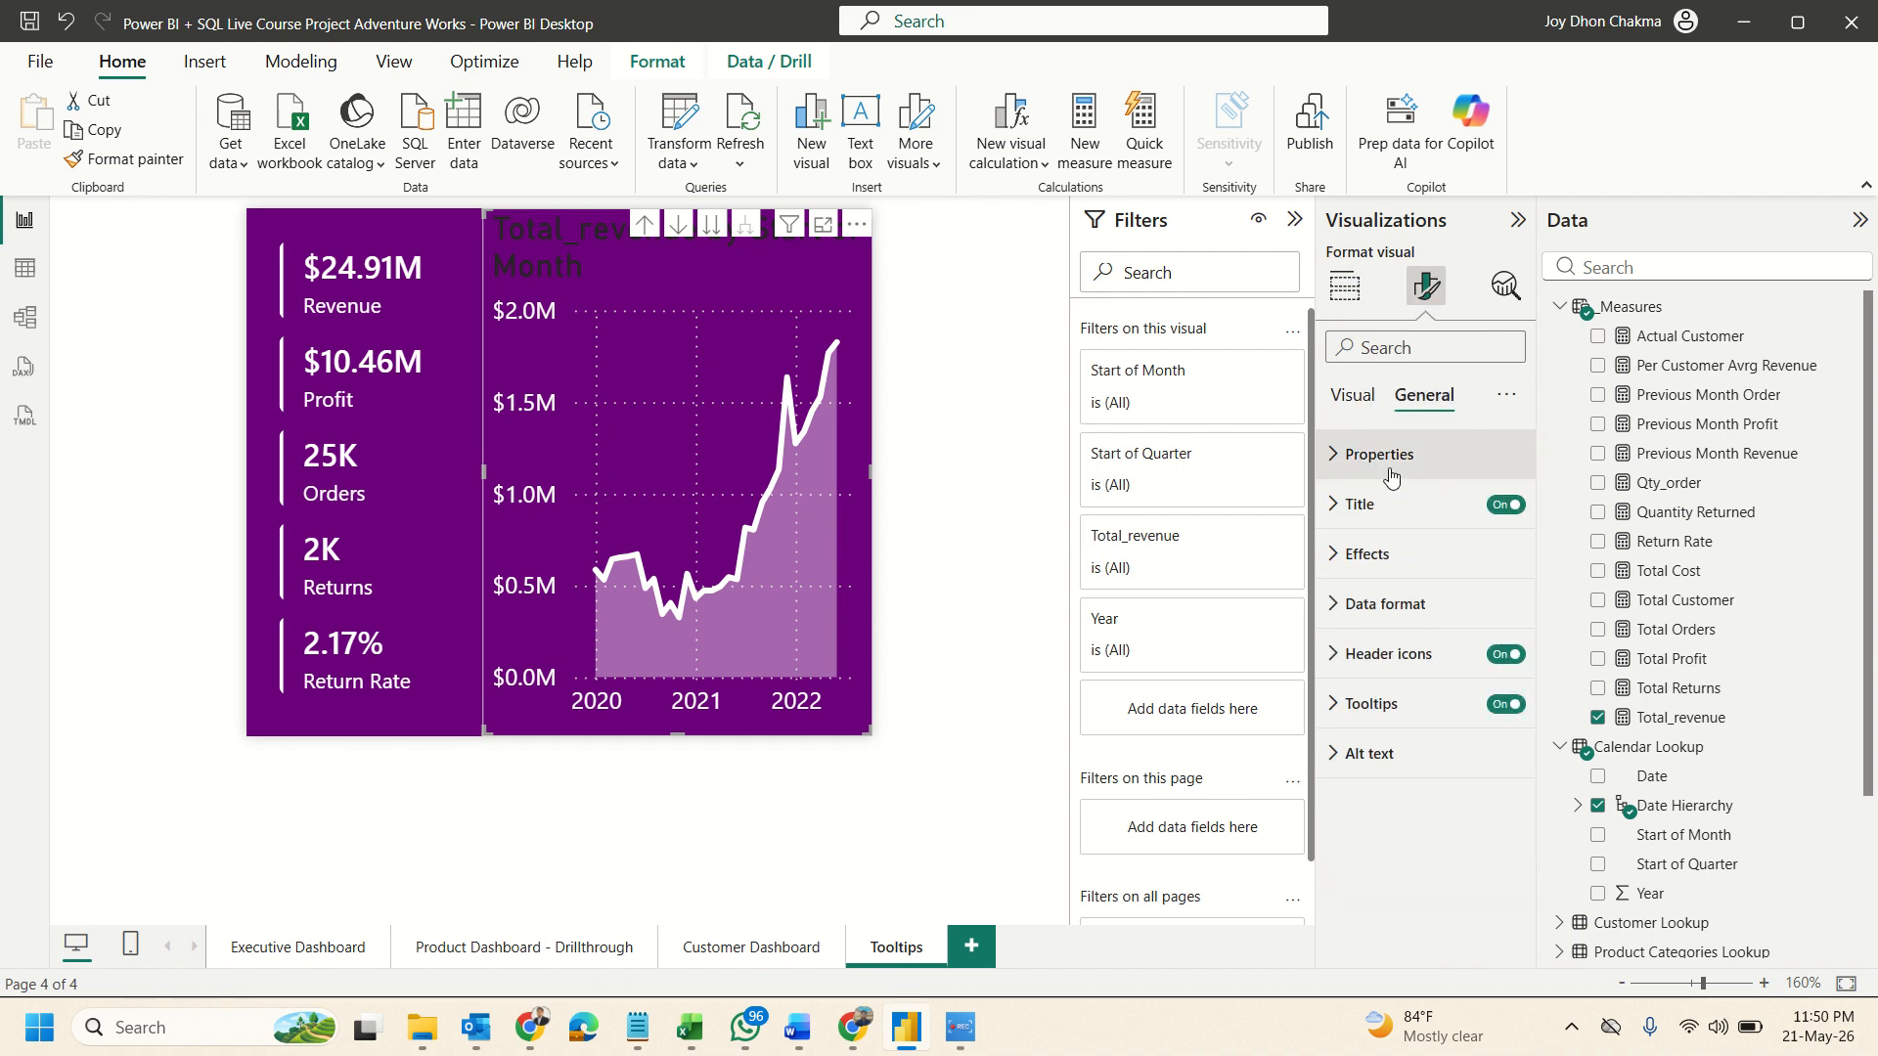
left_click(1369, 504)
left_click(1377, 626)
key("ctrl+a")
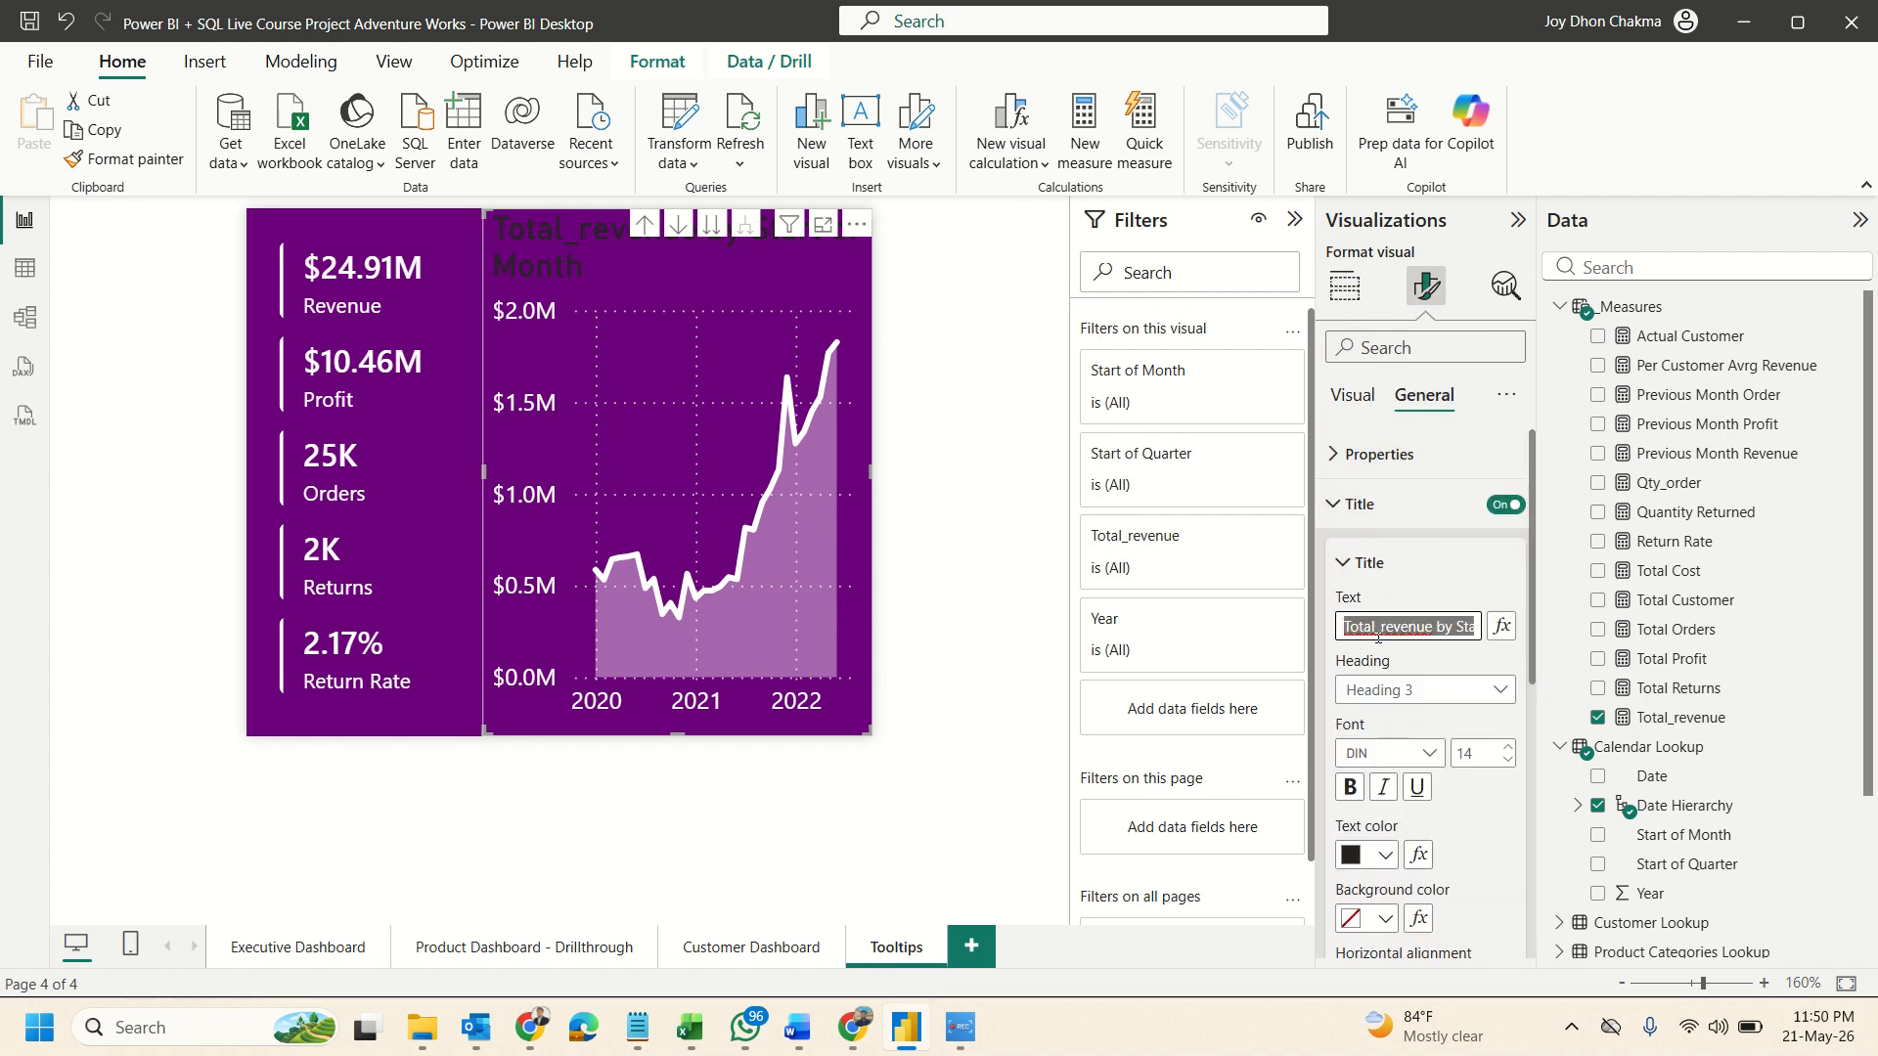
type("Revenue Trend")
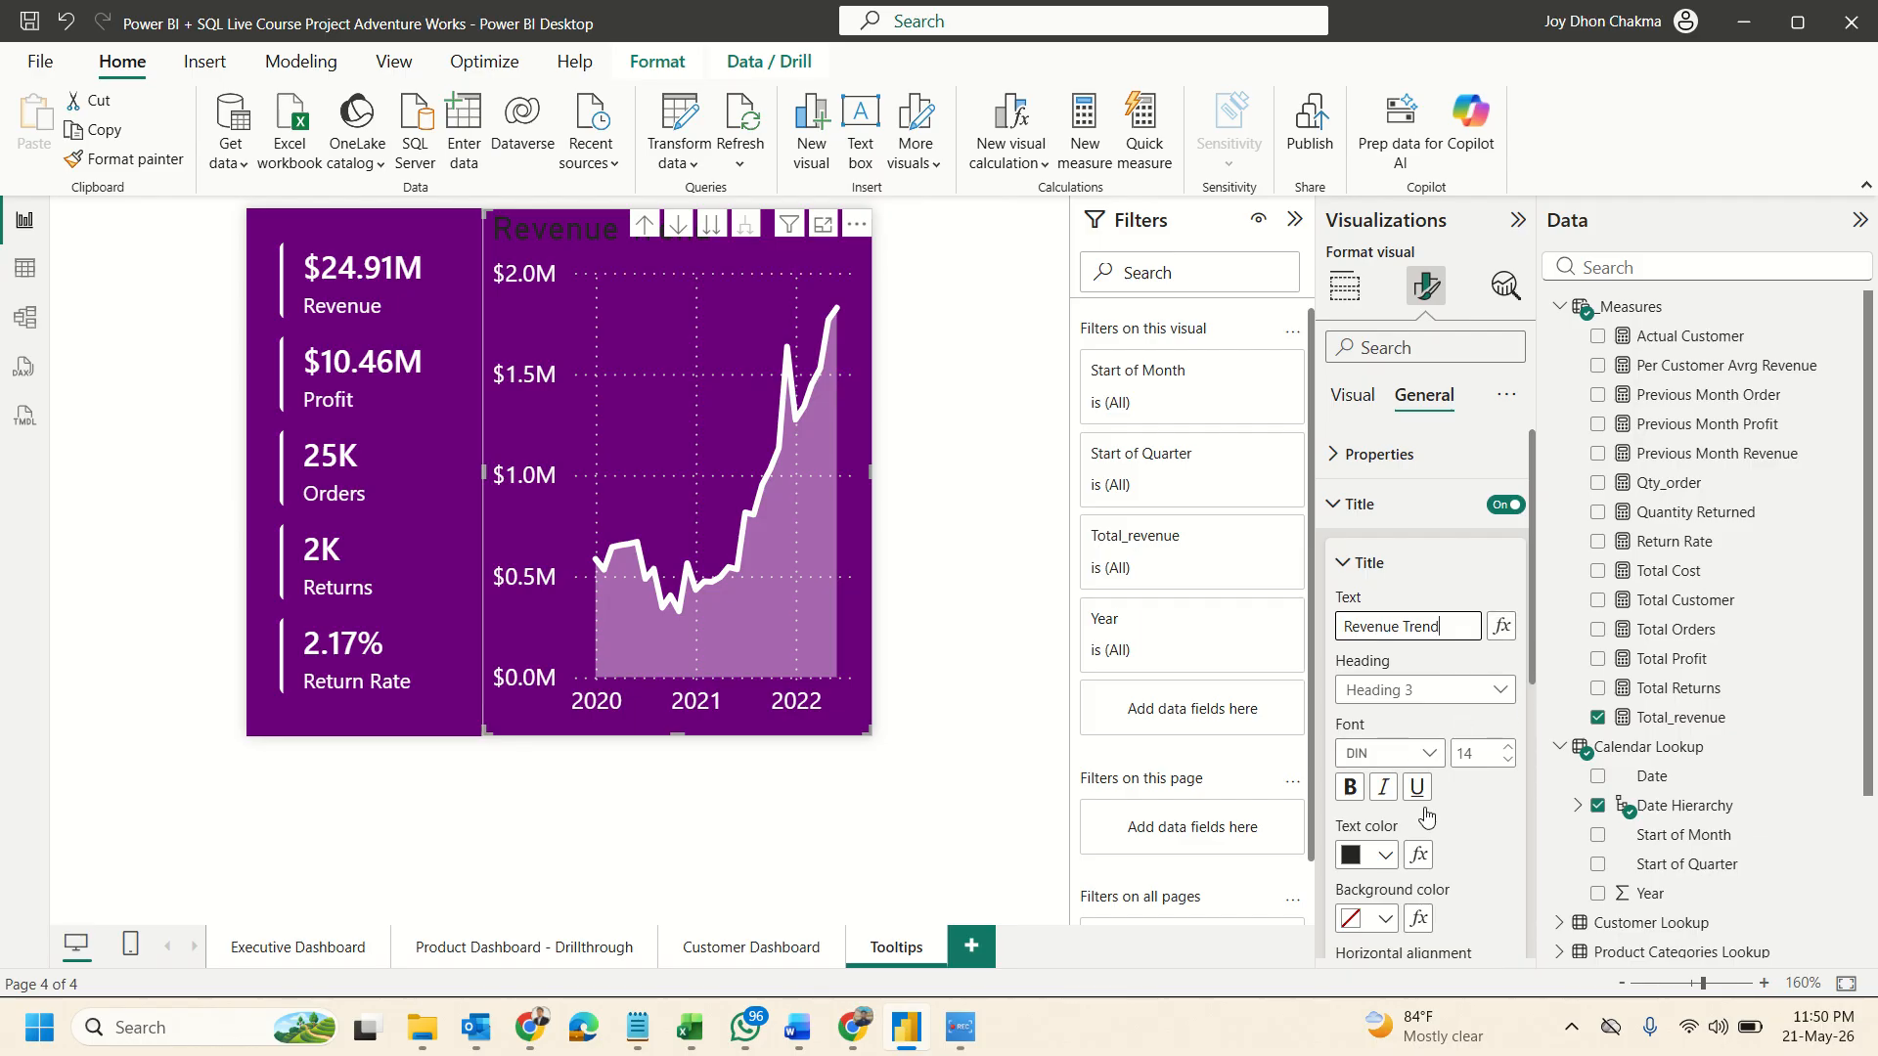
Set the text colour of the line chart's title to white and deselect the chart.
left_click(1385, 854)
left_click(1370, 705)
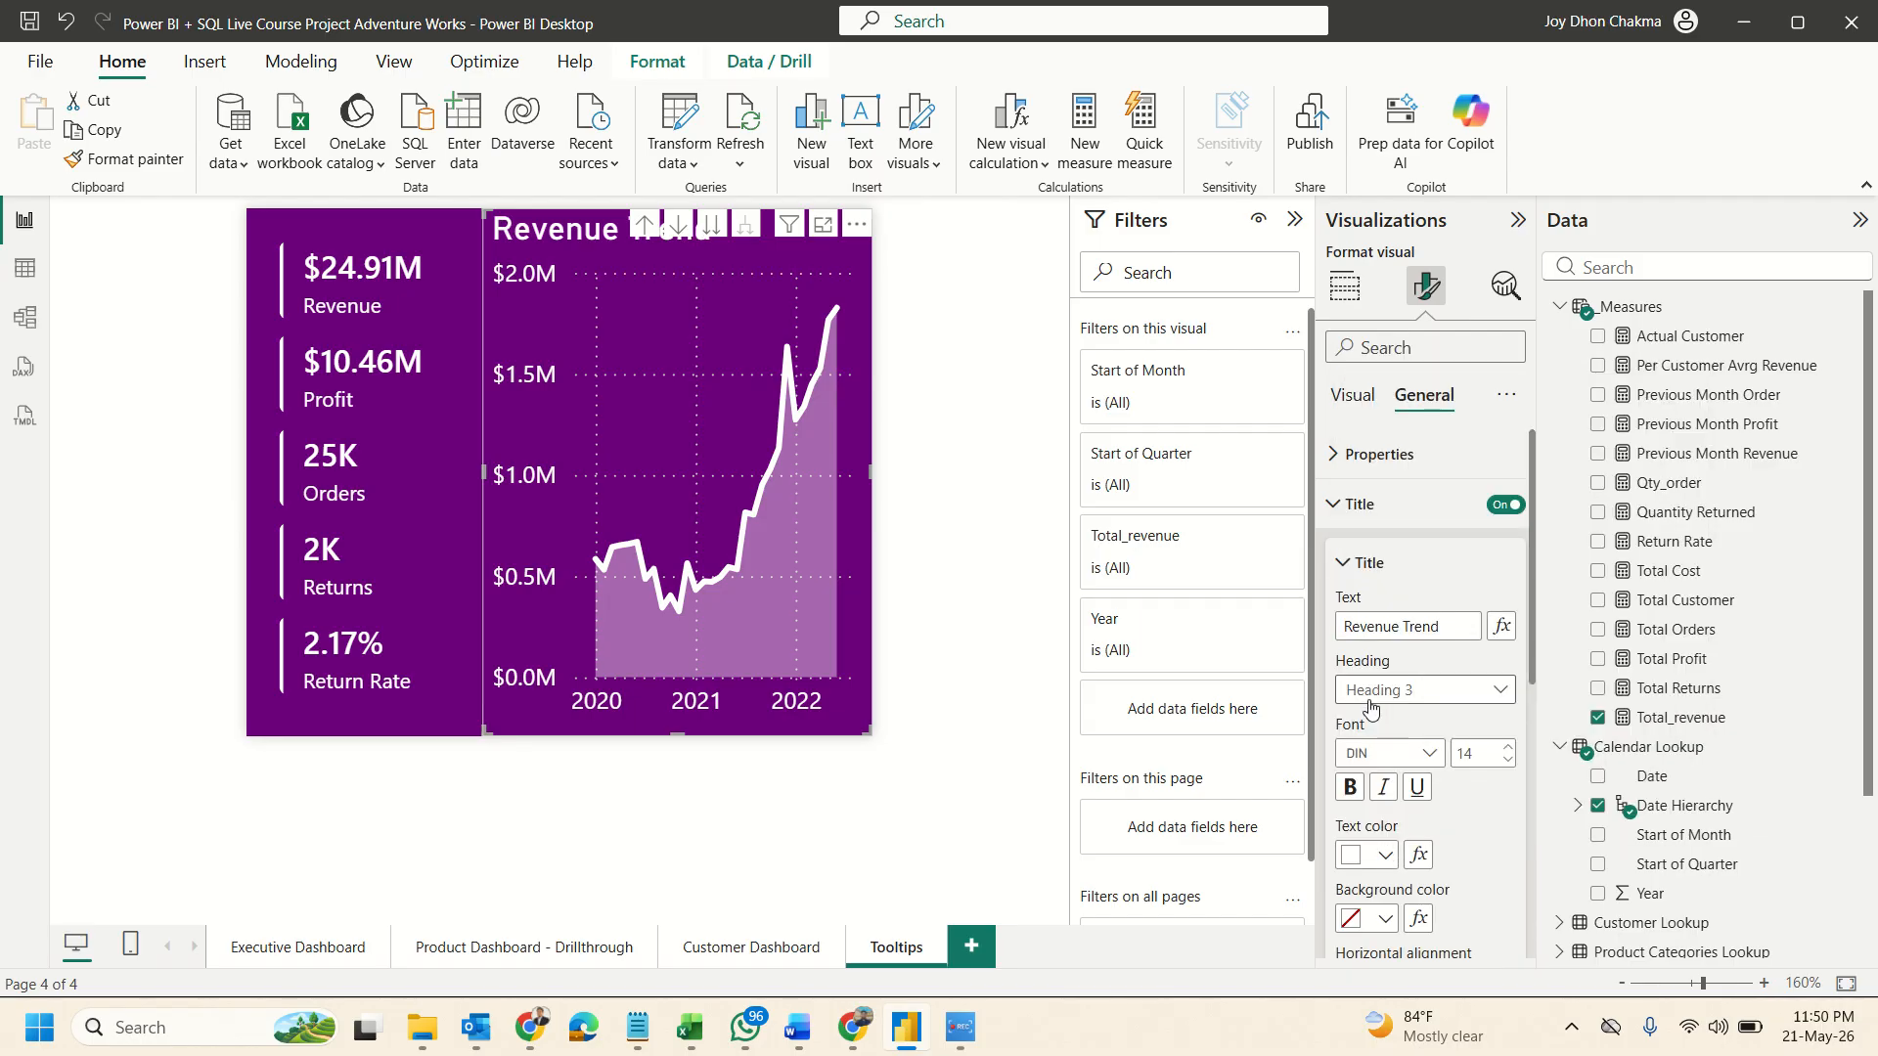
left_click(975, 637)
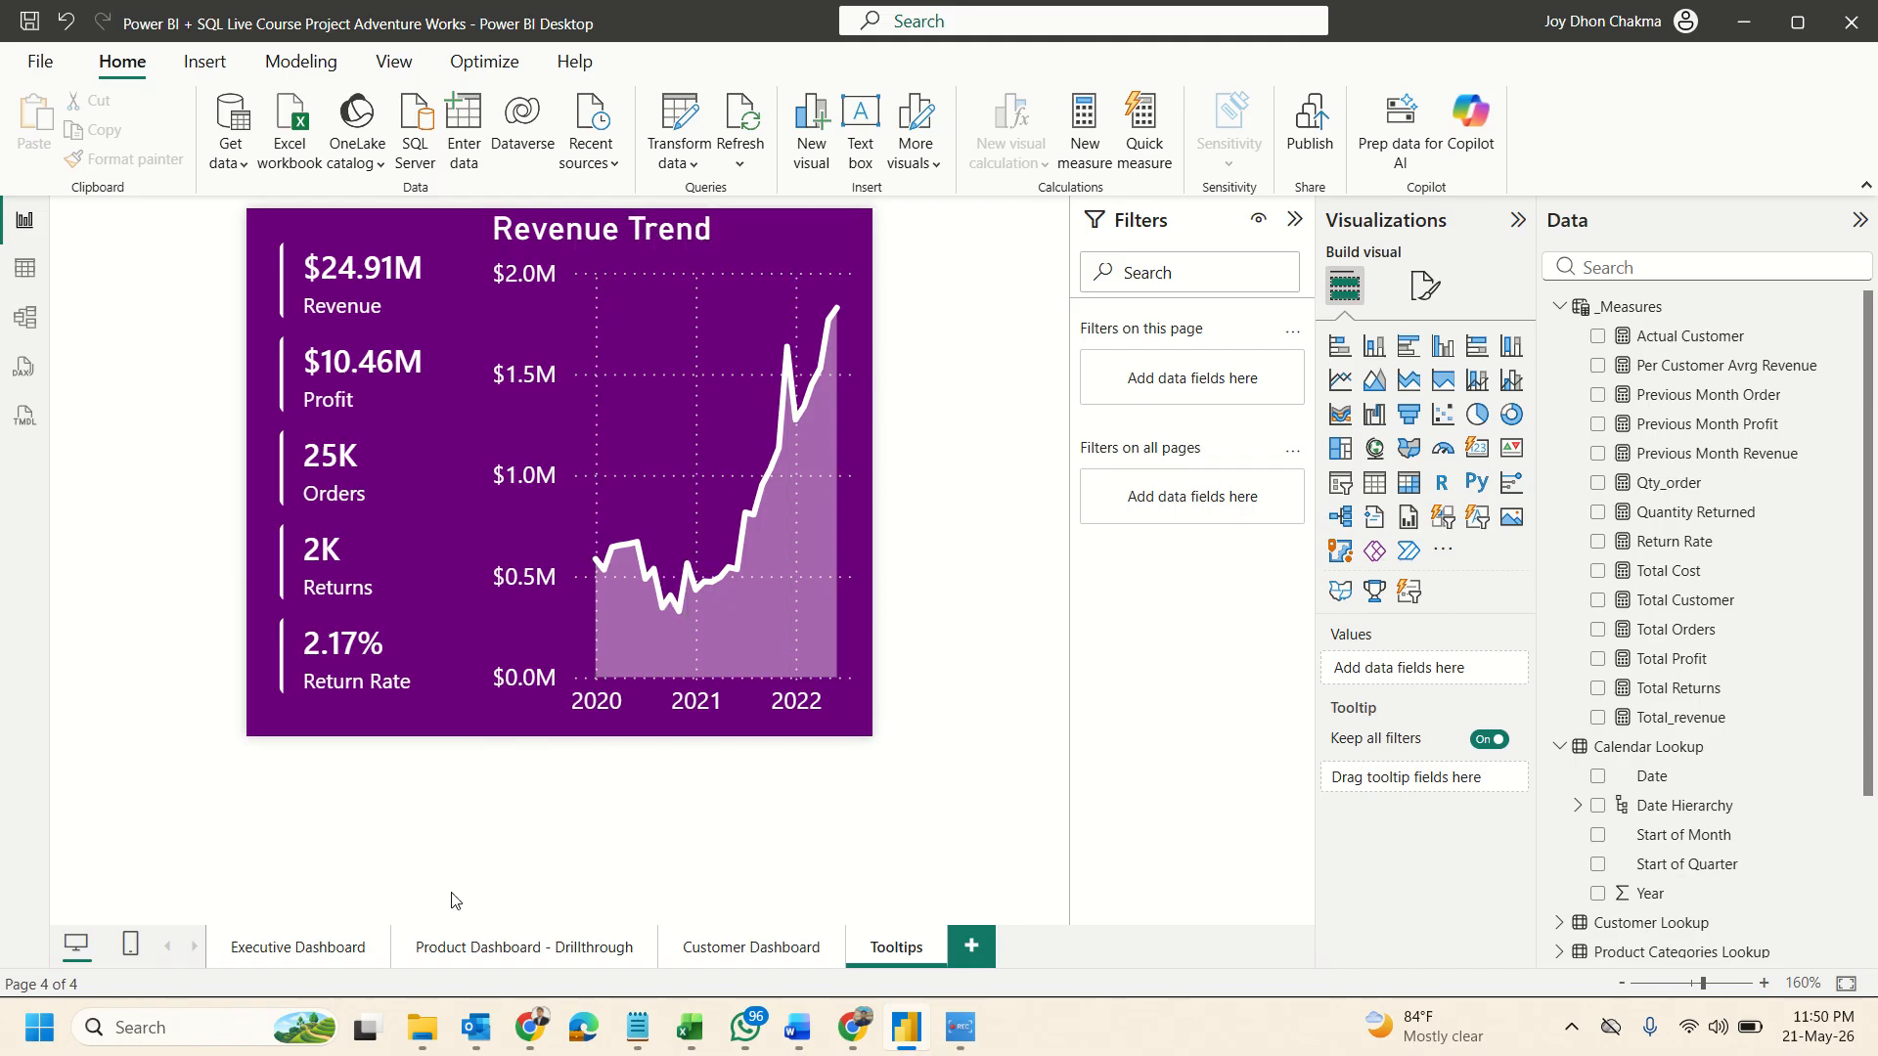
On the Executive Dashboard page, assign the Tooltips report page as the tooltip of the Total Orders by Categories bar chart.
left_click(316, 944)
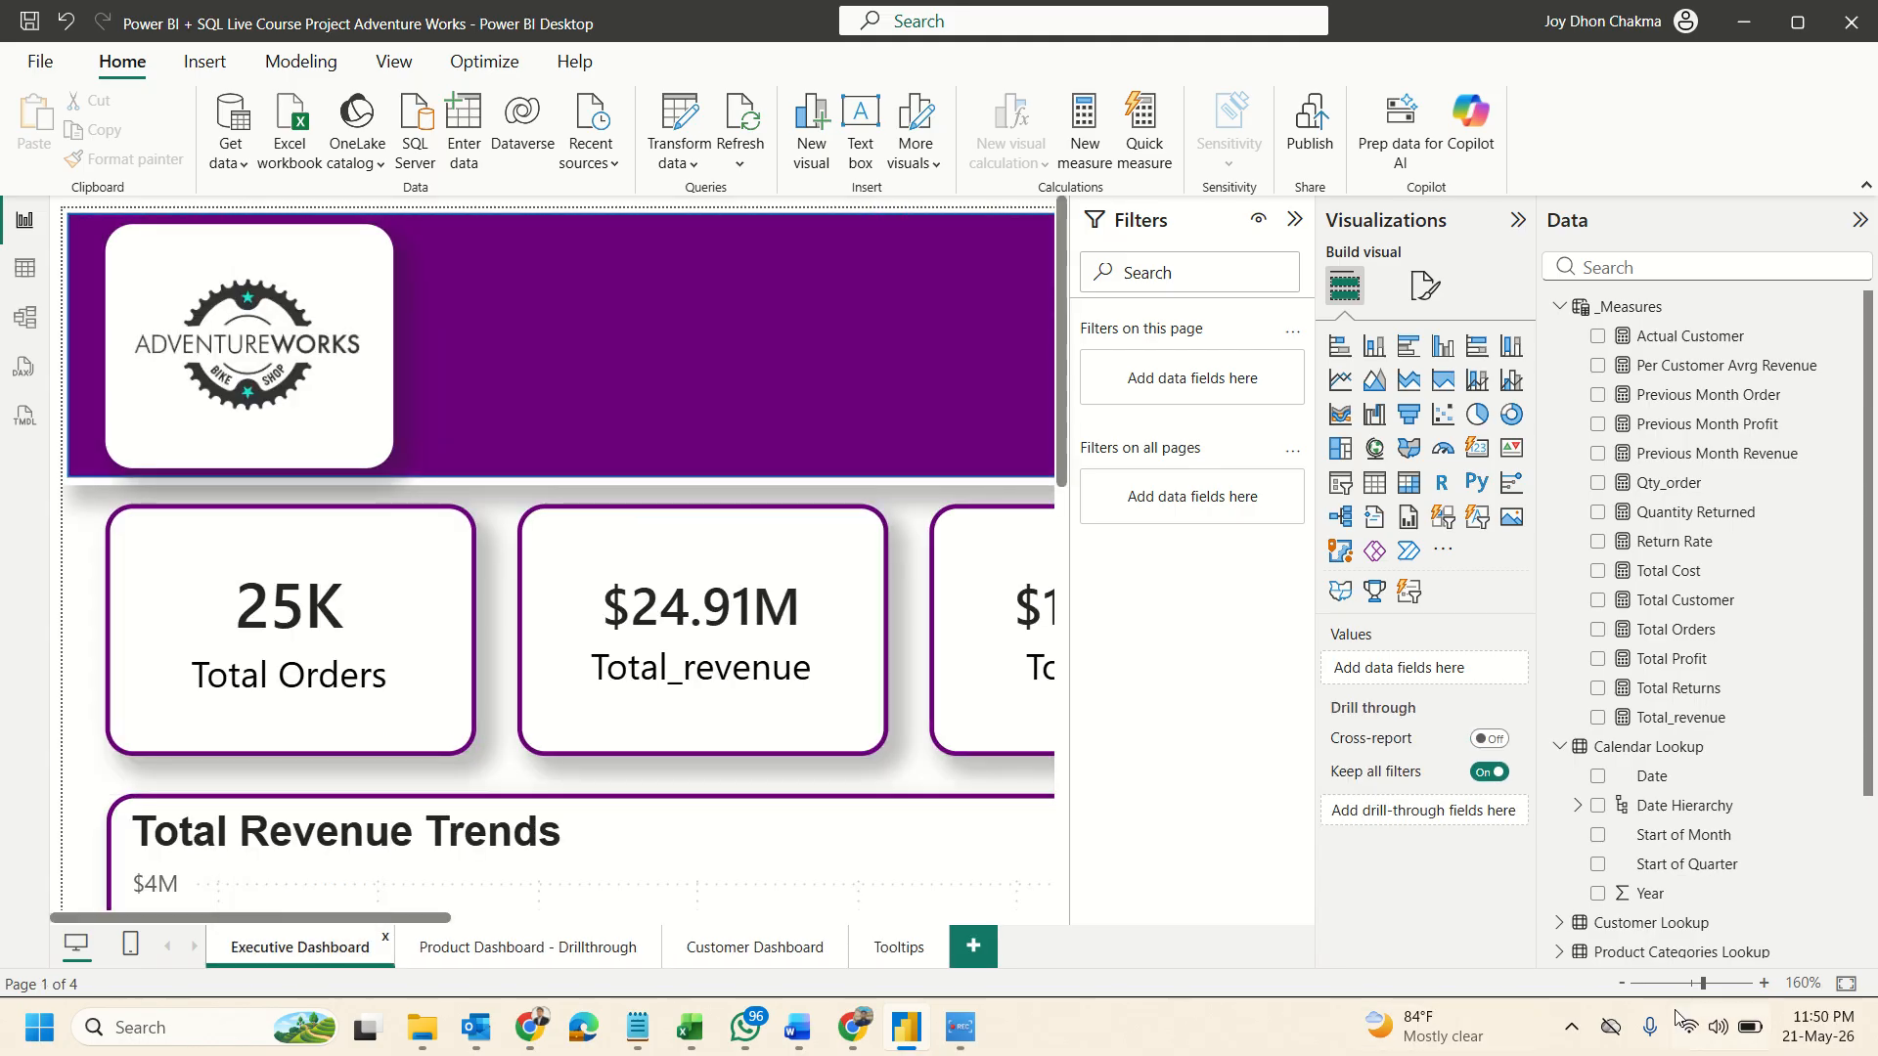
left_click_drag(1691, 990, 1672, 992)
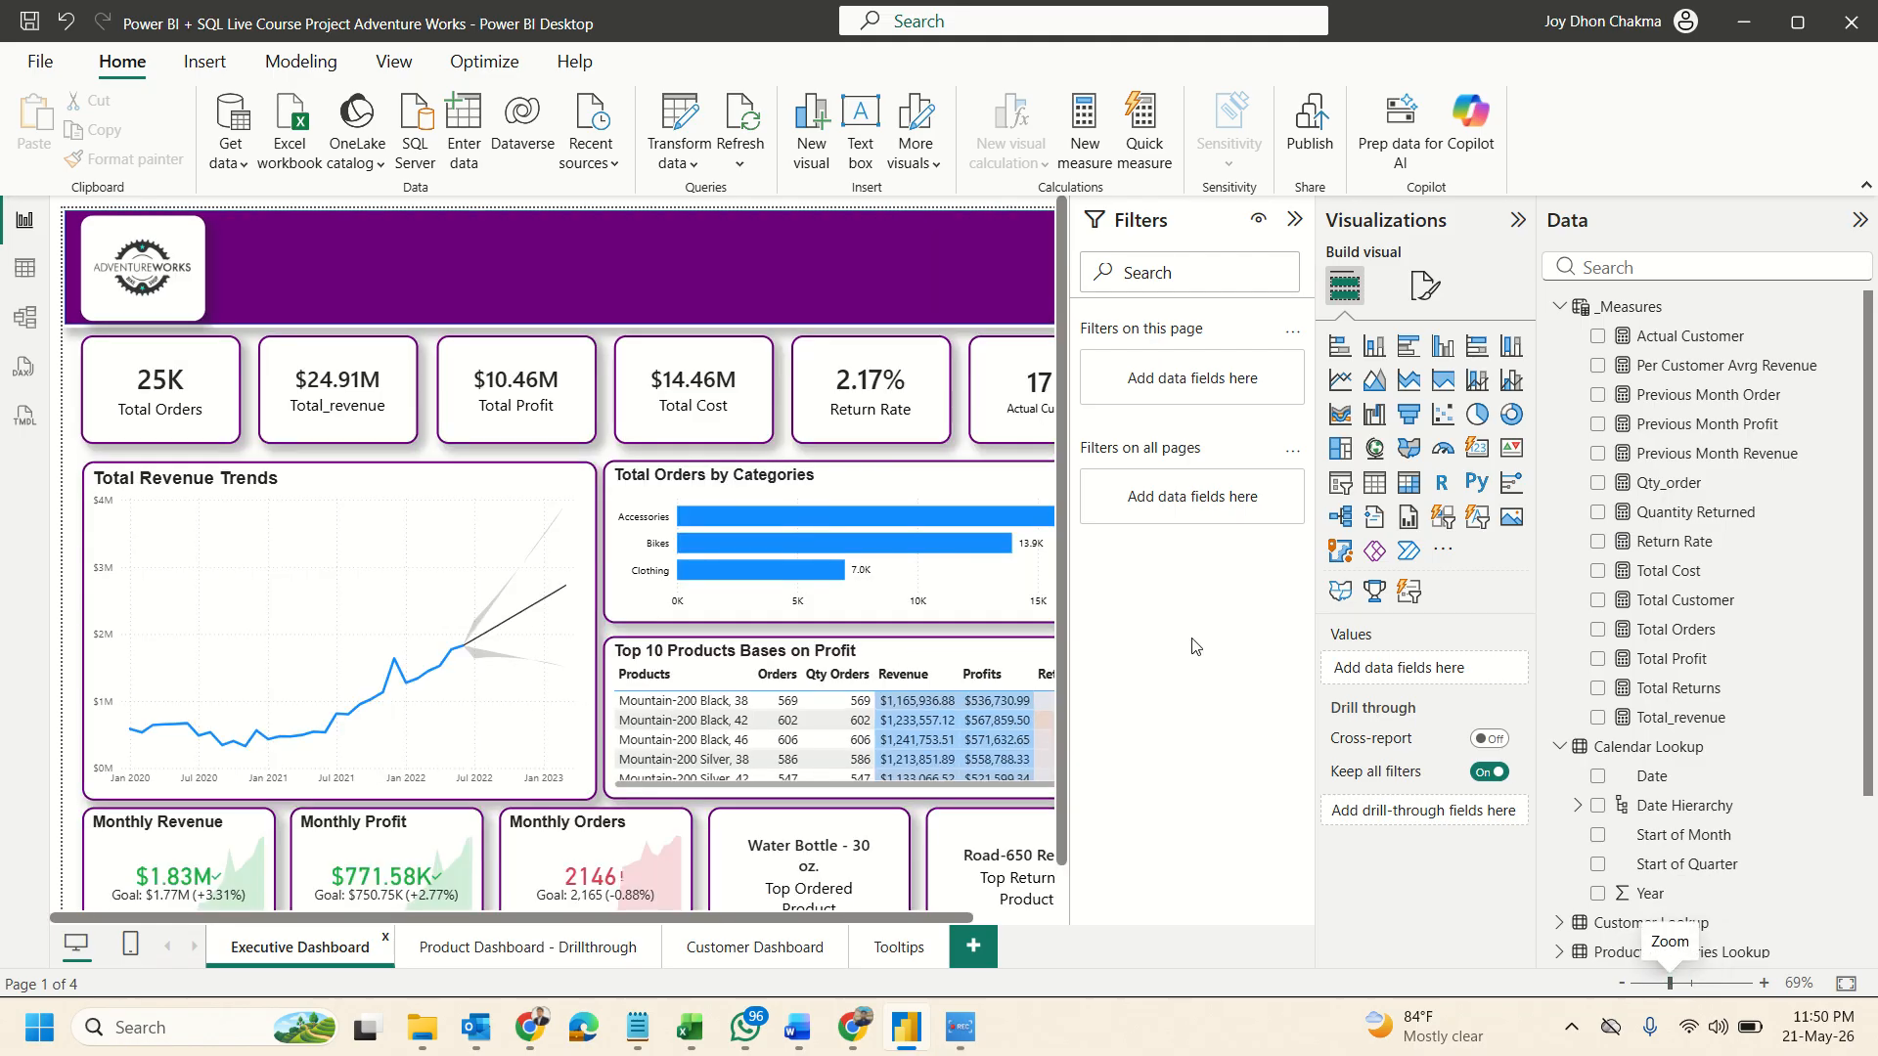
left_click(786, 469)
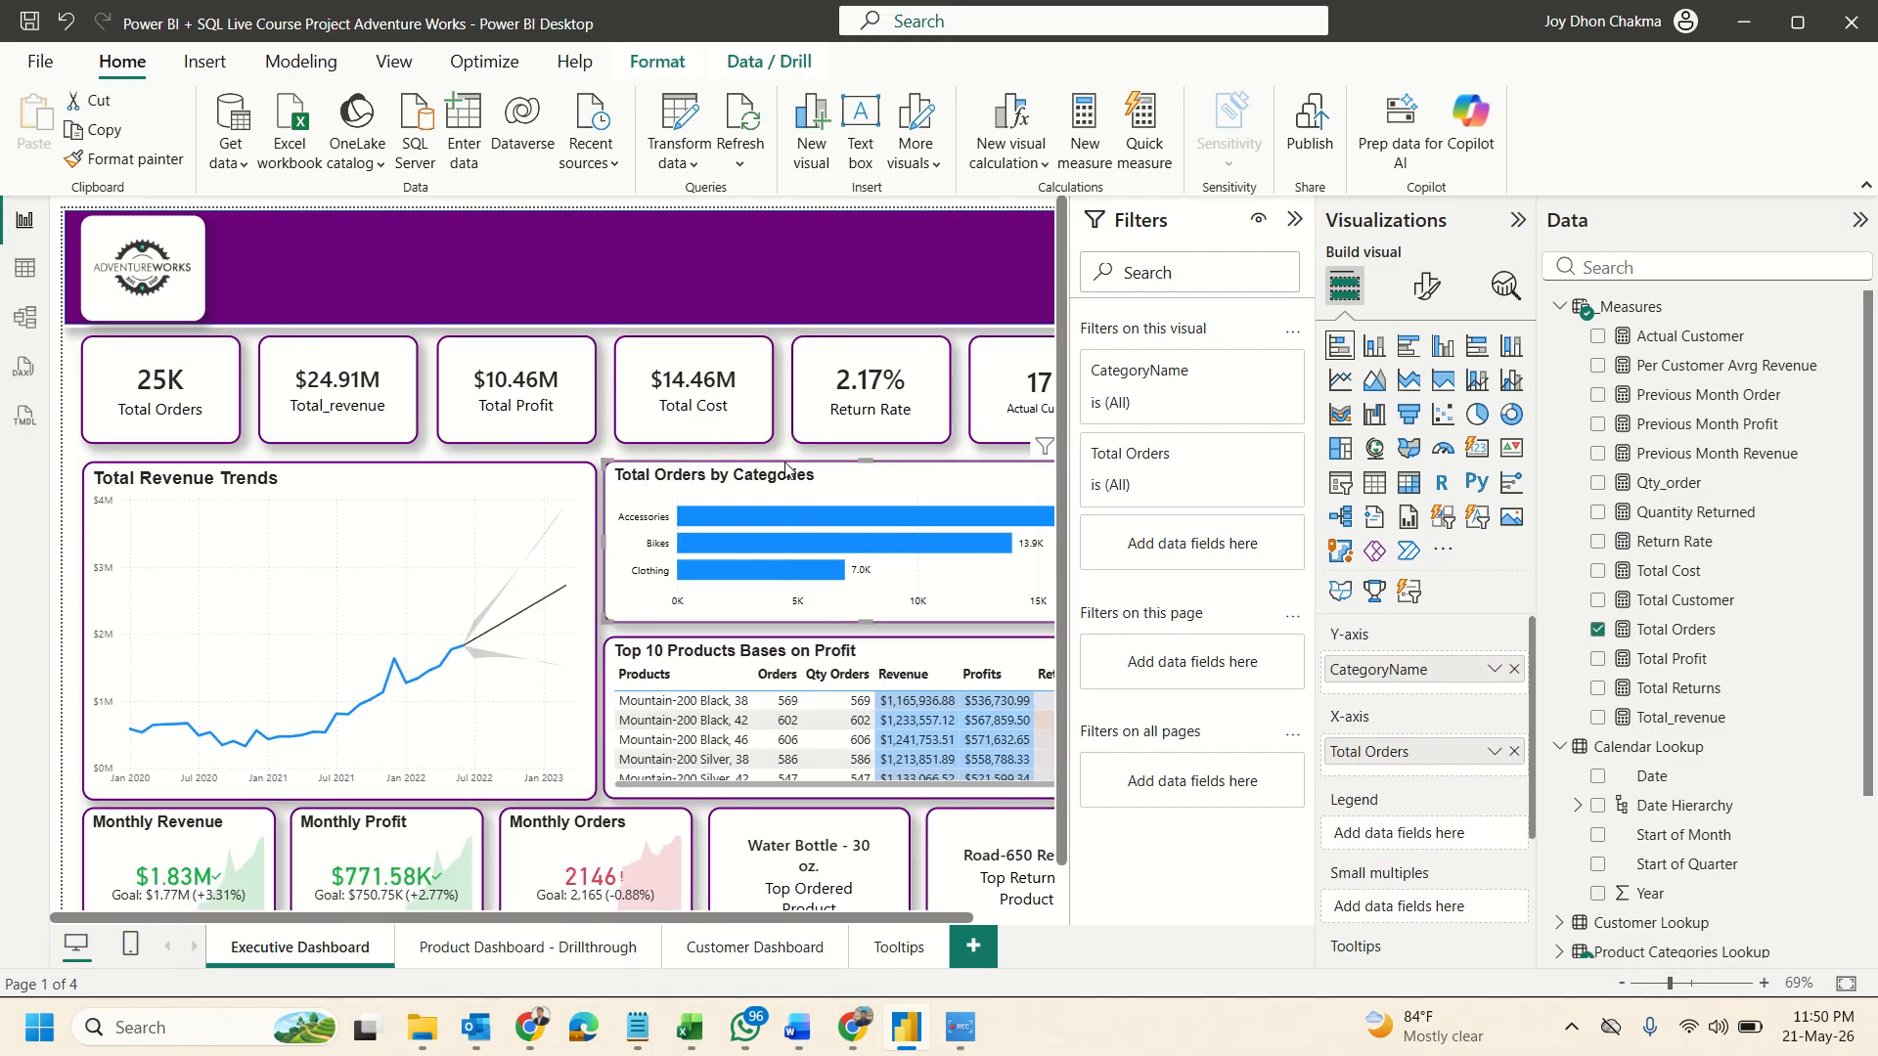
left_click(1420, 296)
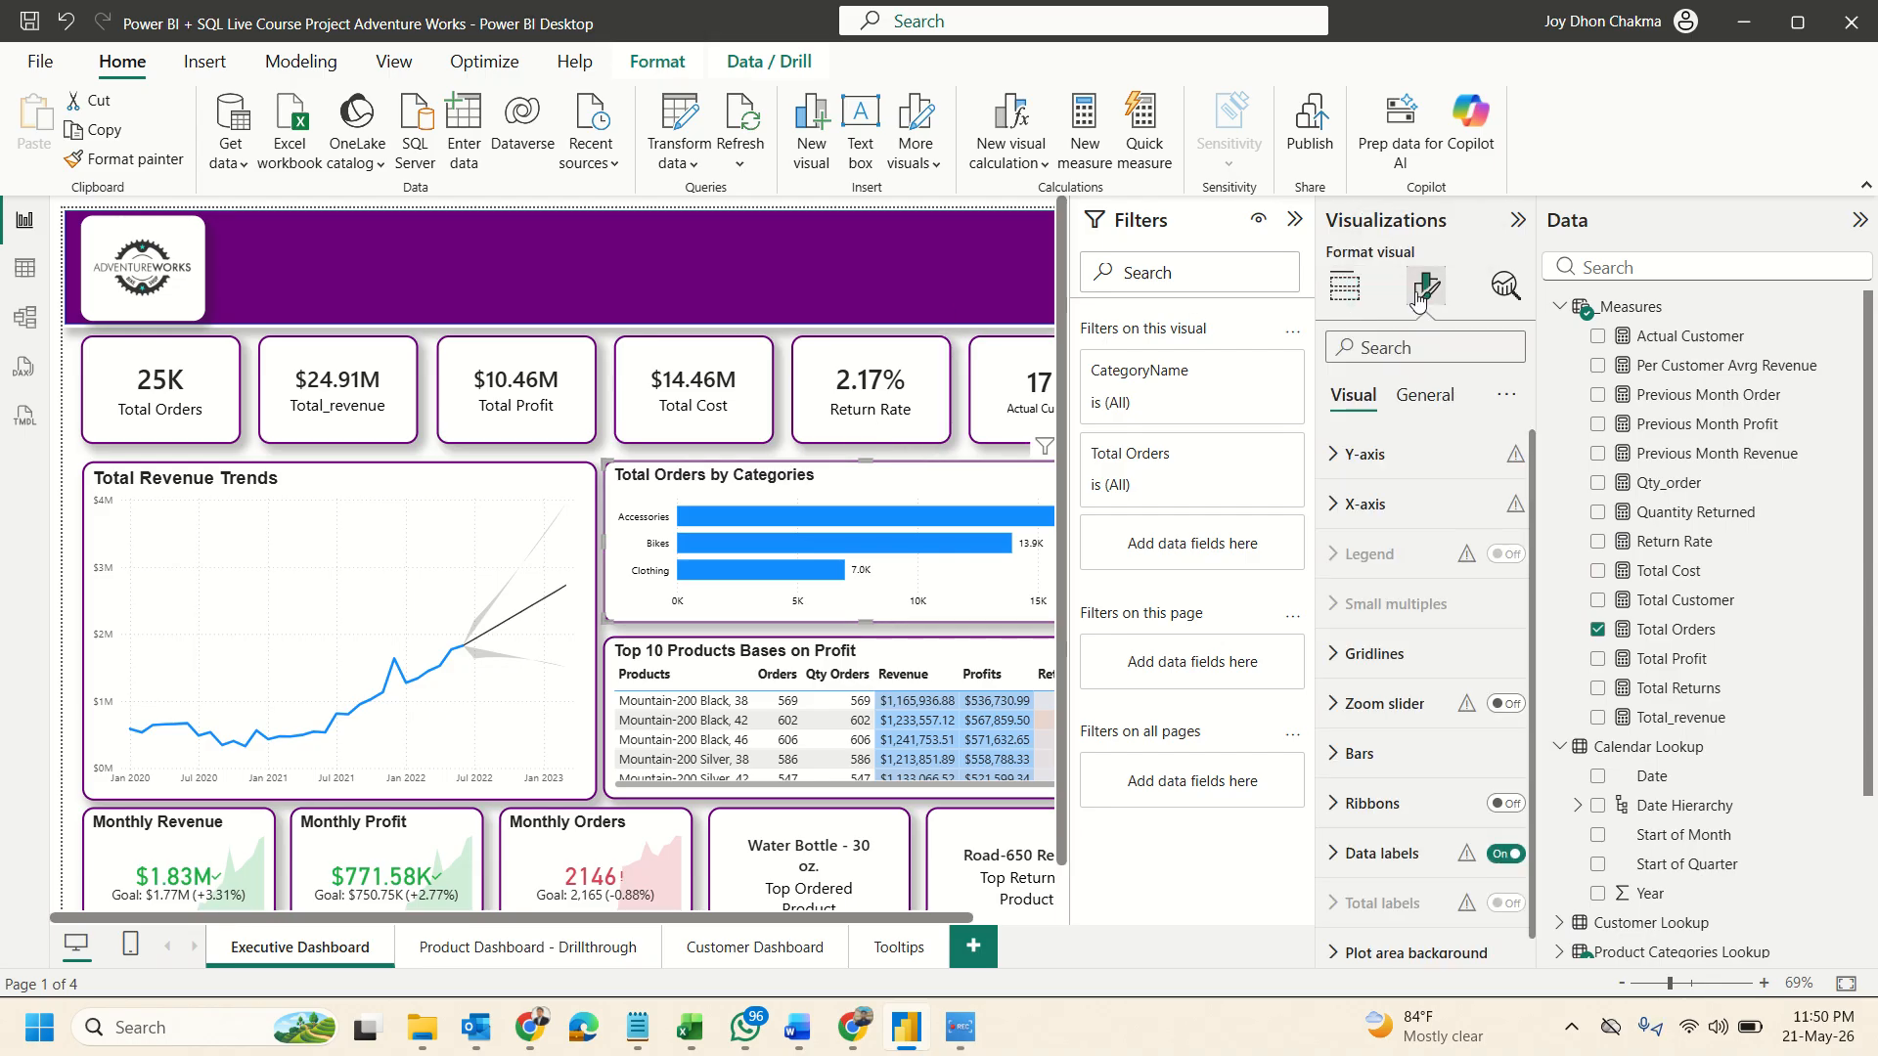
left_click(1420, 397)
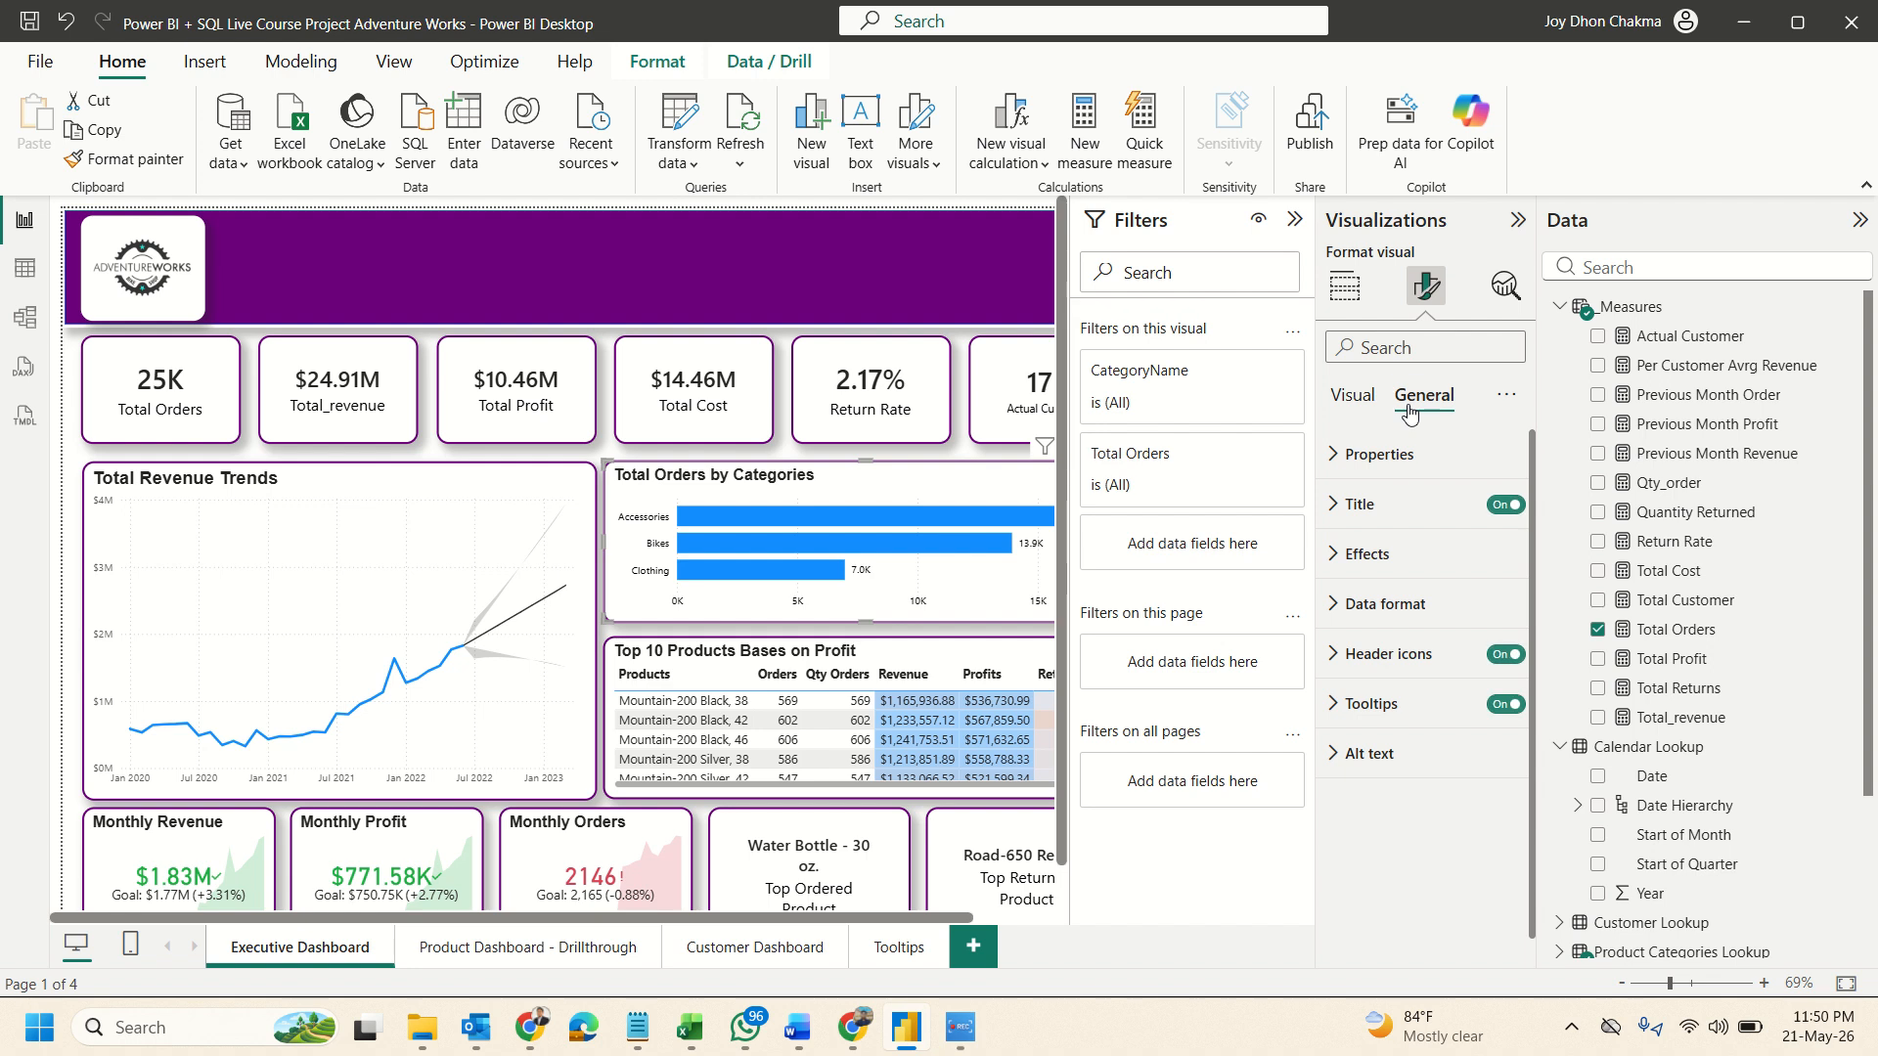
left_click(1360, 706)
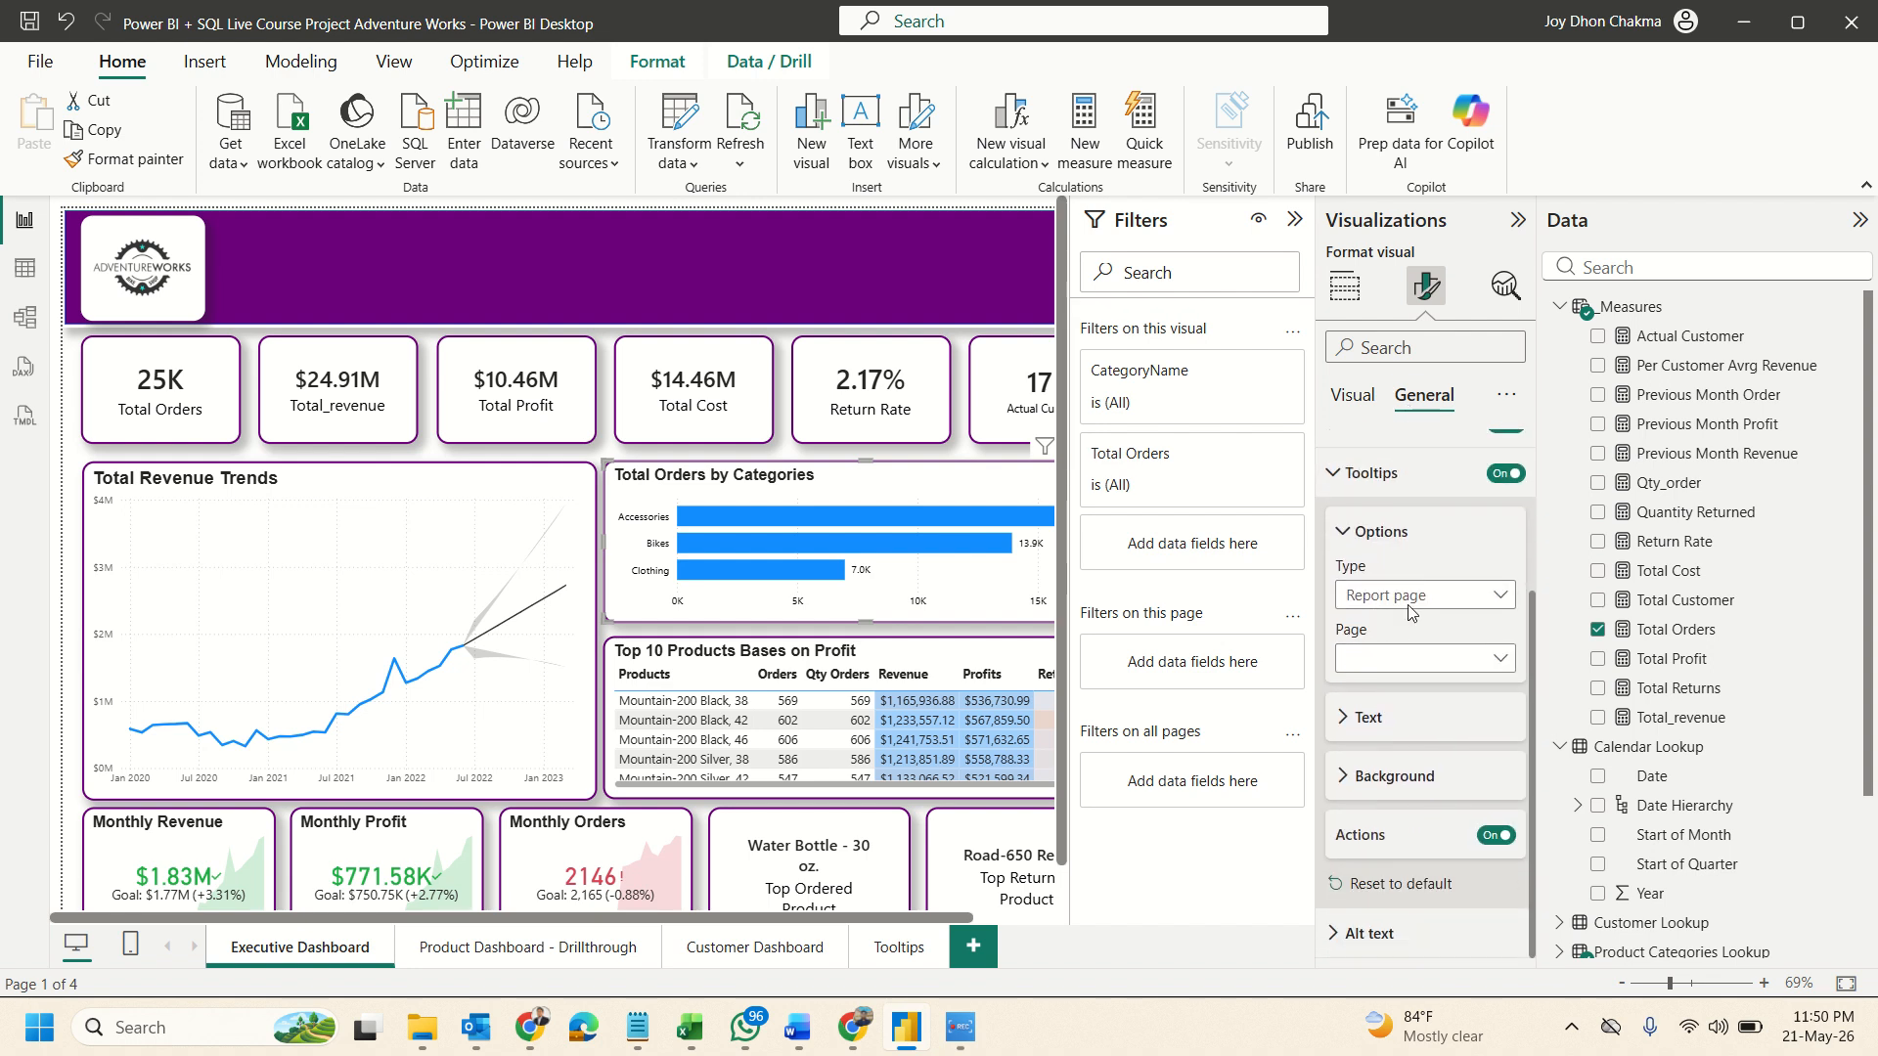
left_click(1423, 598)
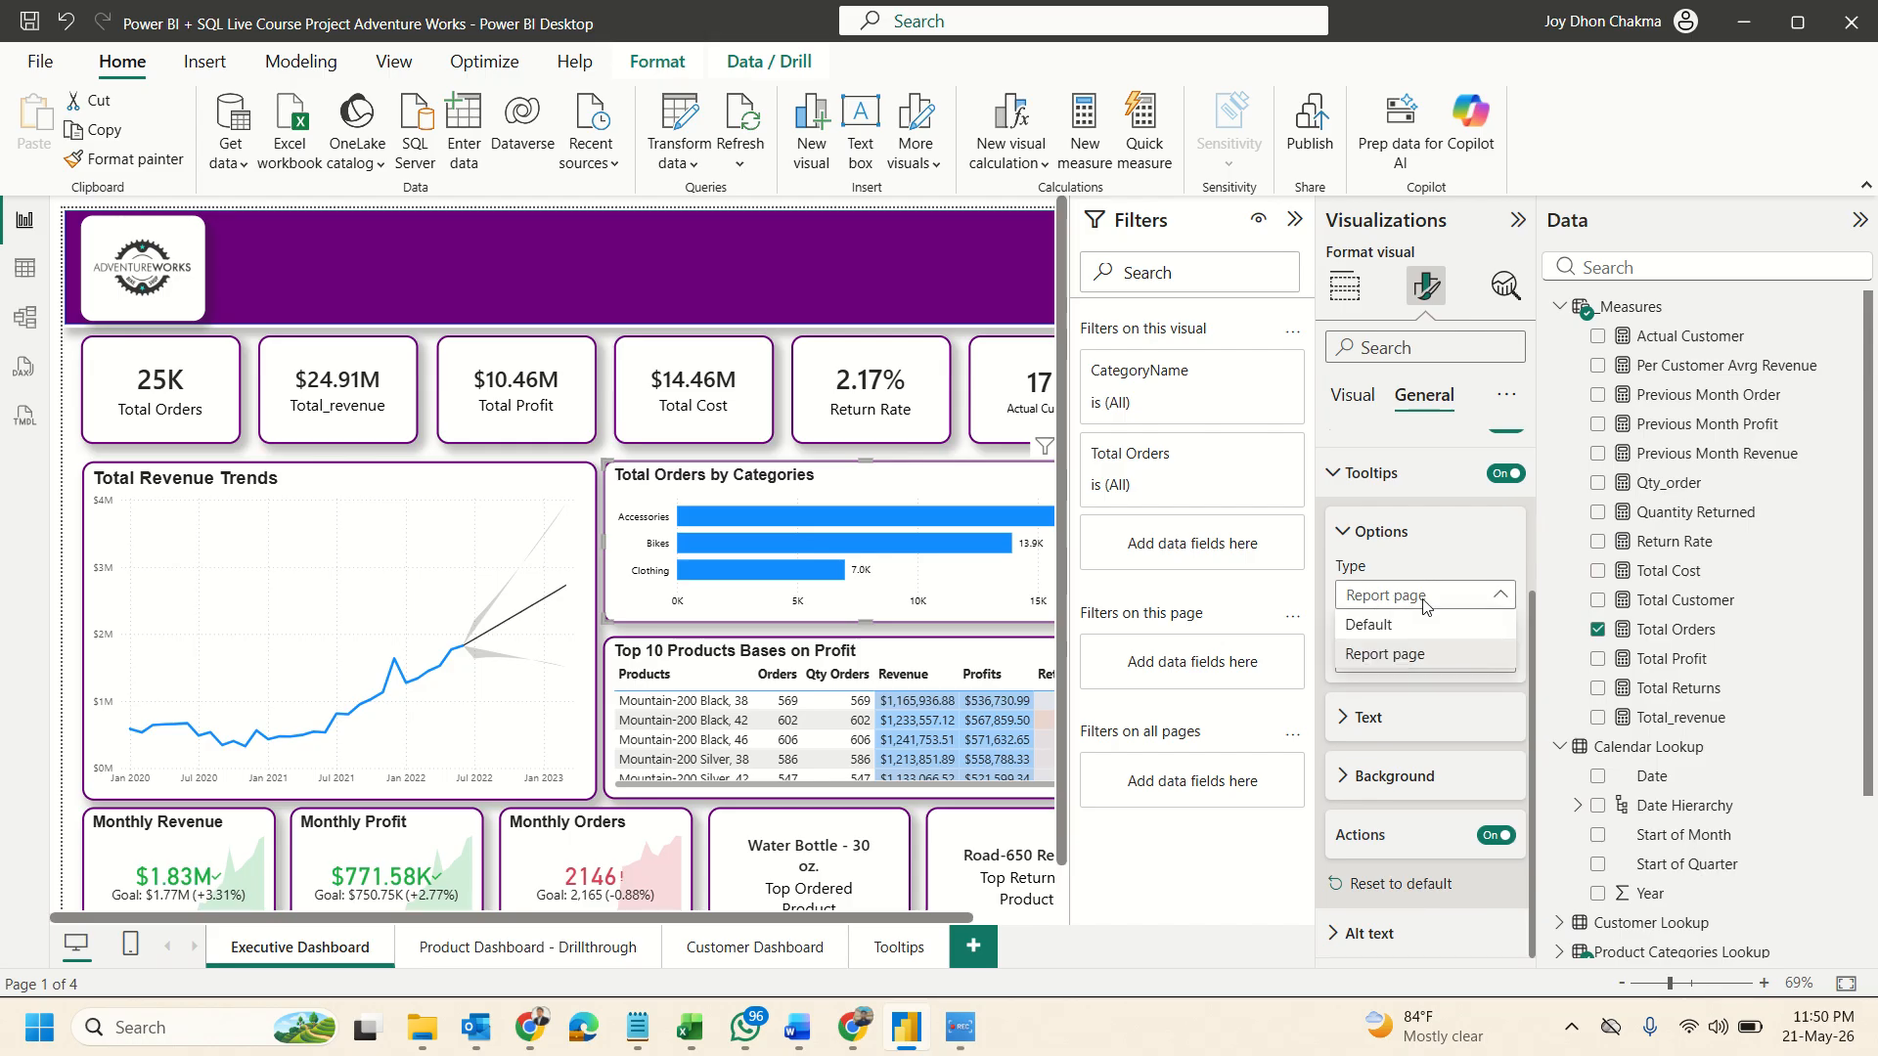
left_click(1420, 605)
left_click(1420, 659)
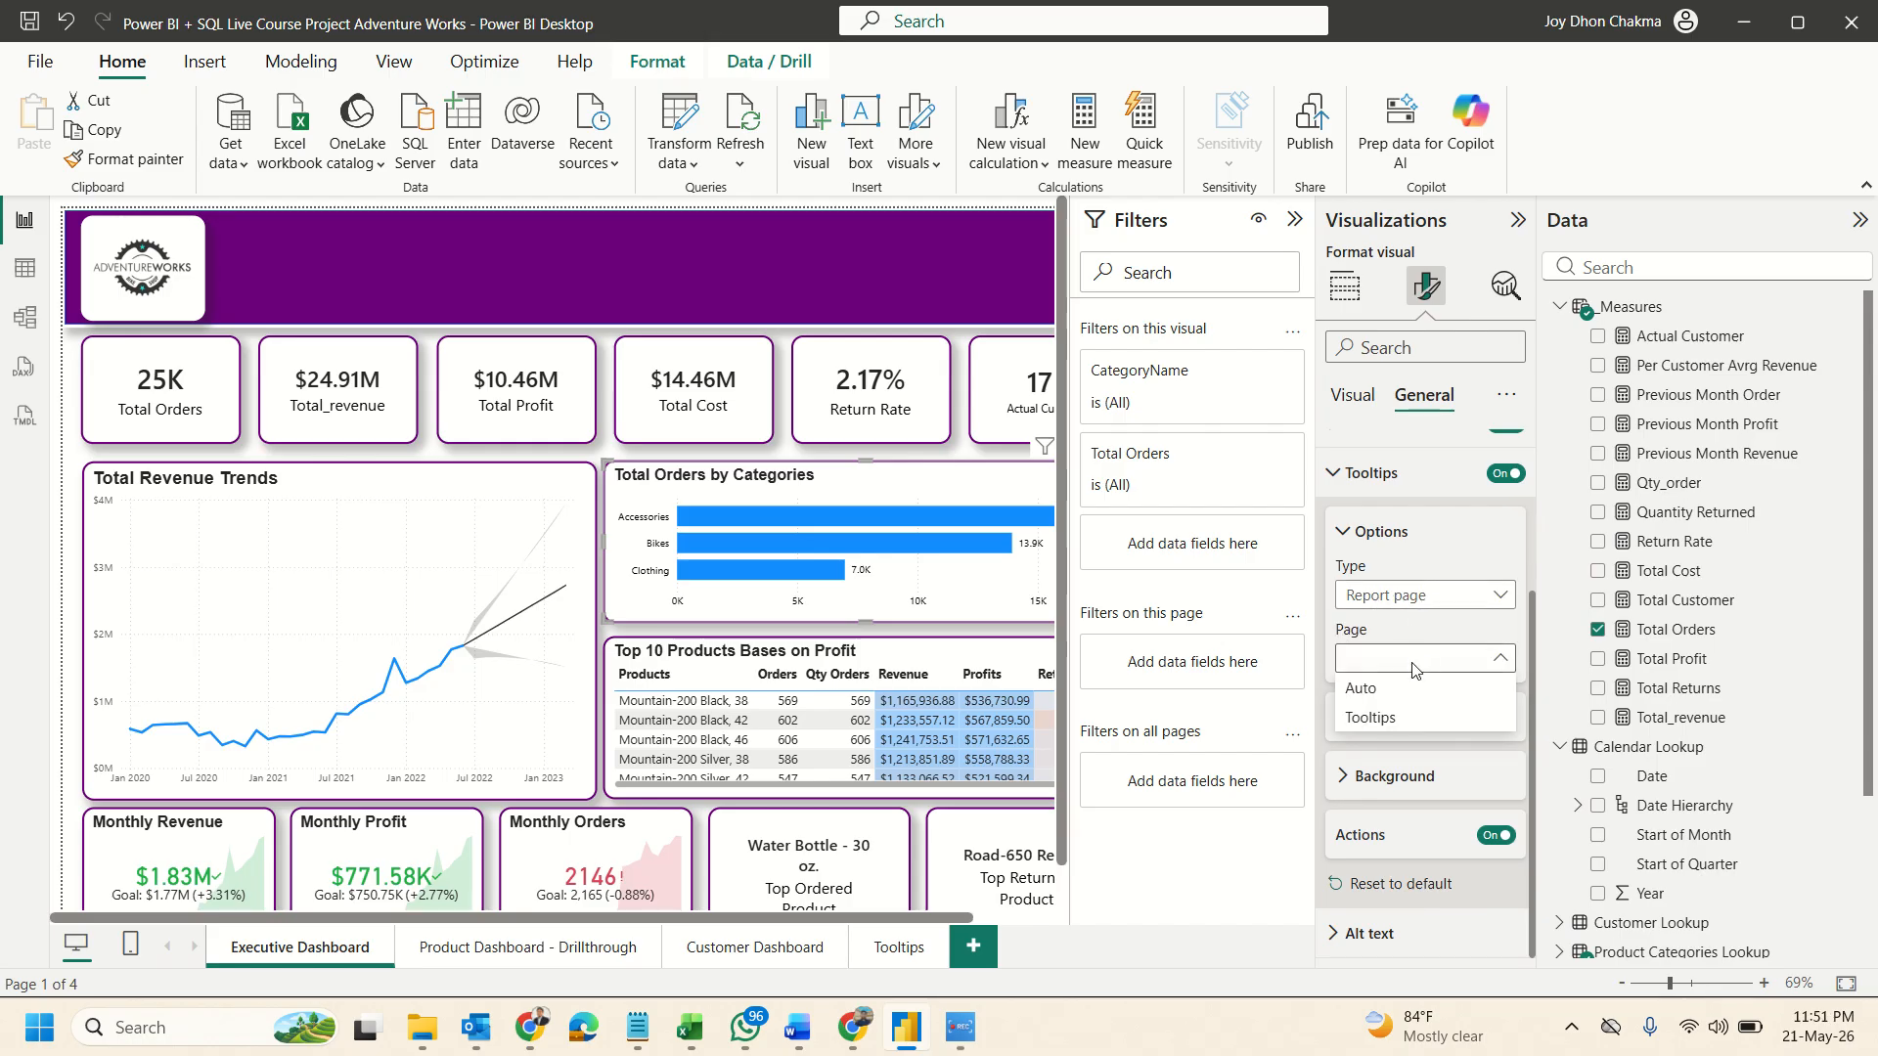
left_click(1376, 720)
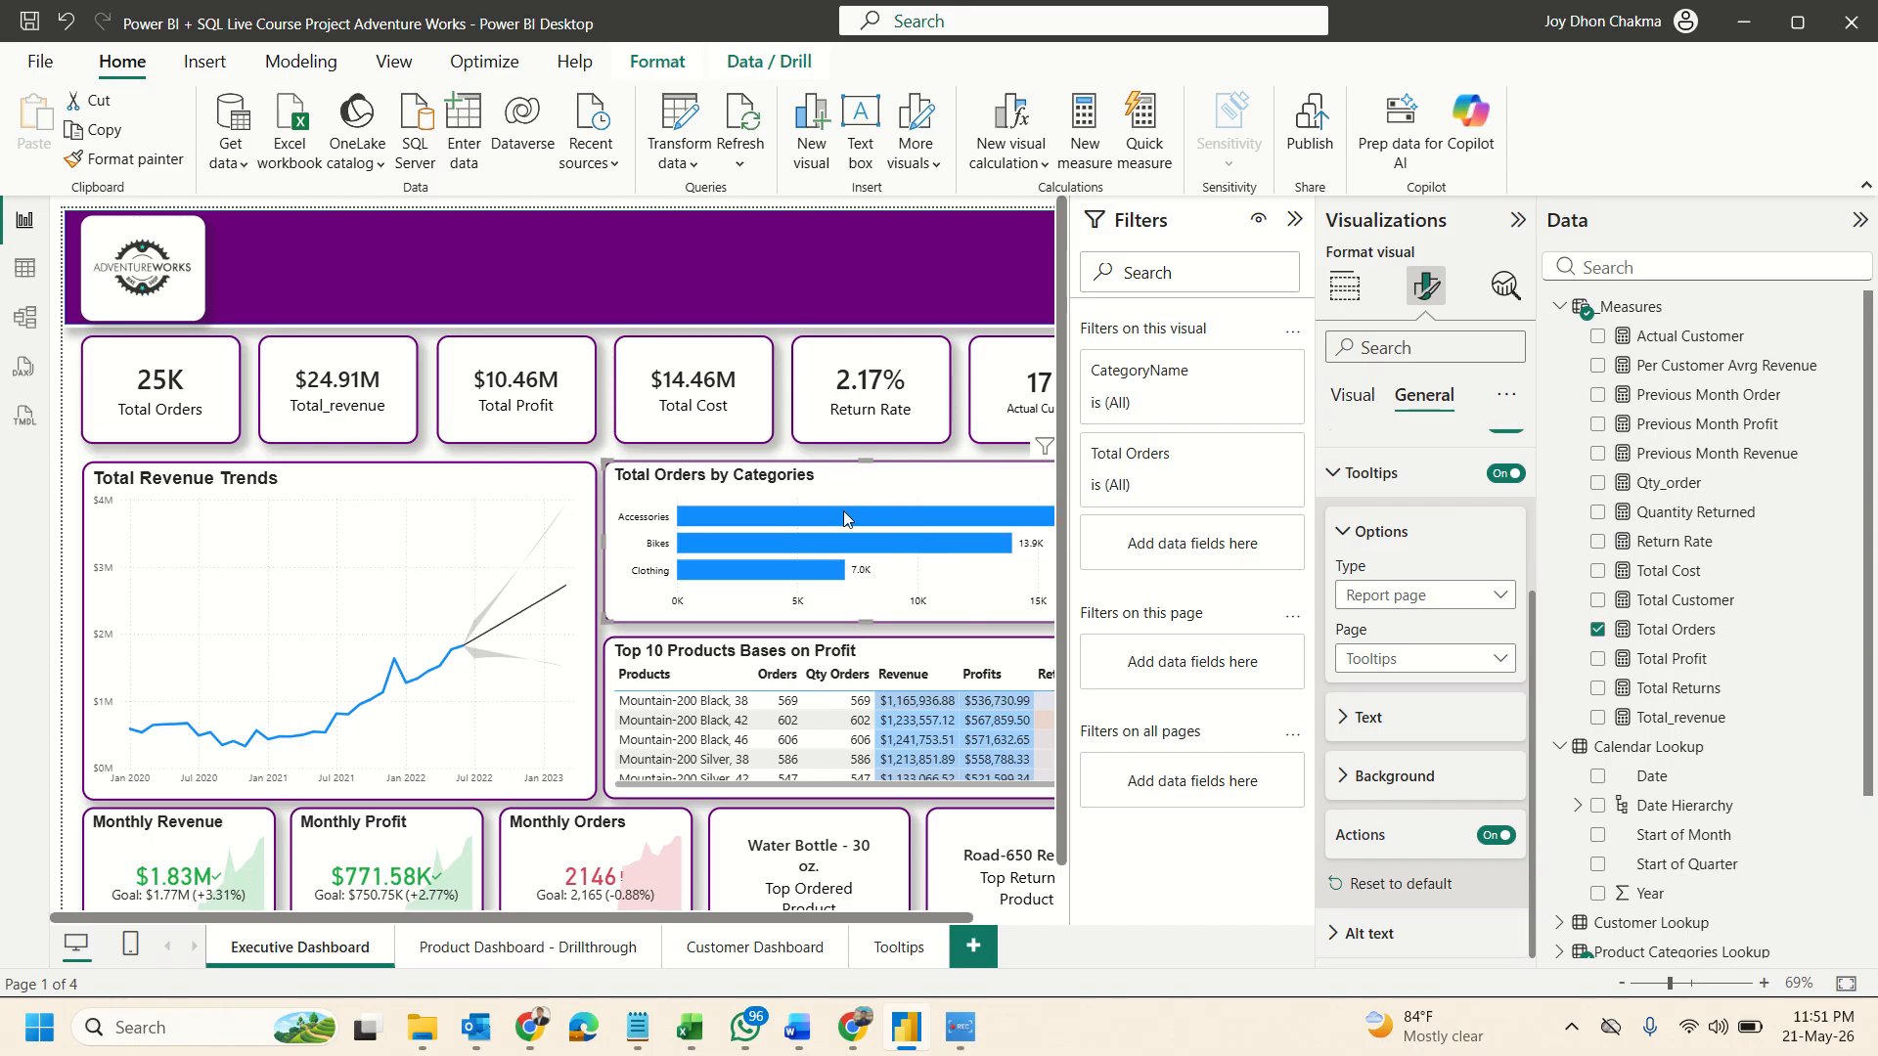
Preview the custom tooltip on the category bars of the Total Orders by Categories chart.
mouse_move(837, 516)
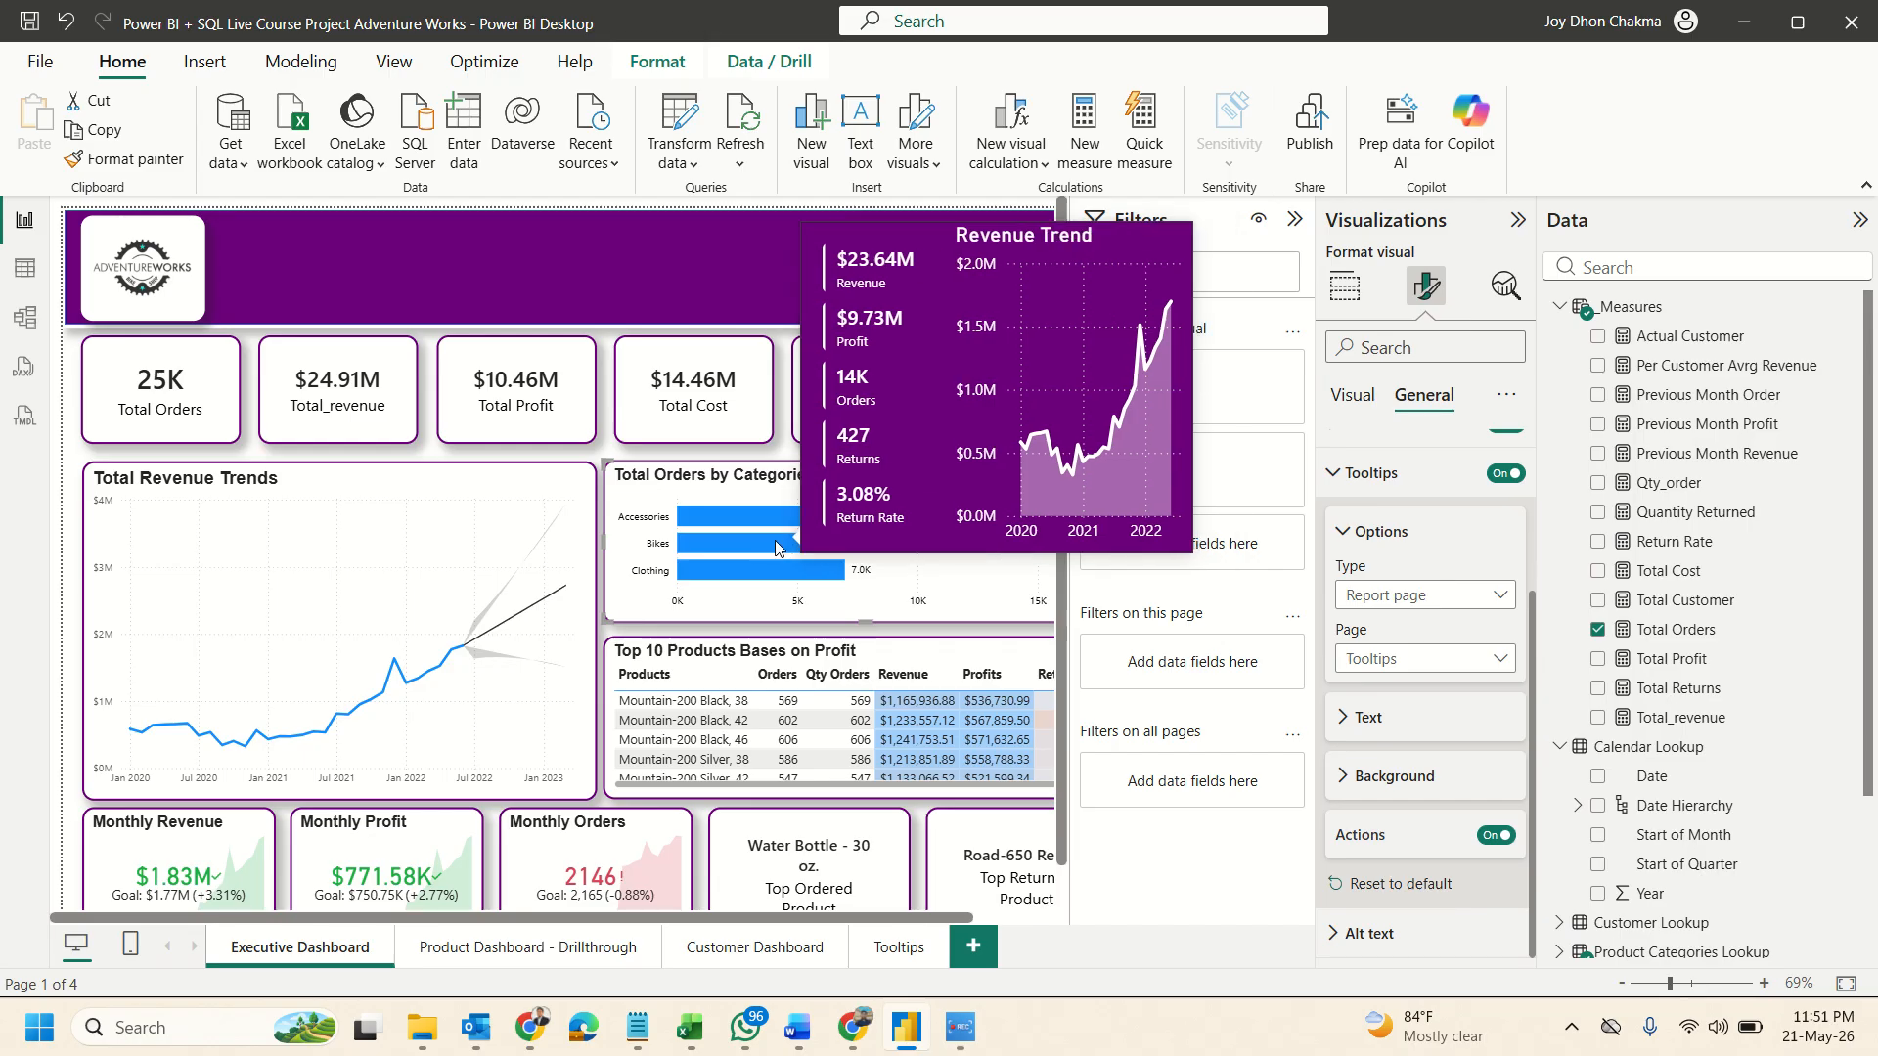
mouse_move(745, 575)
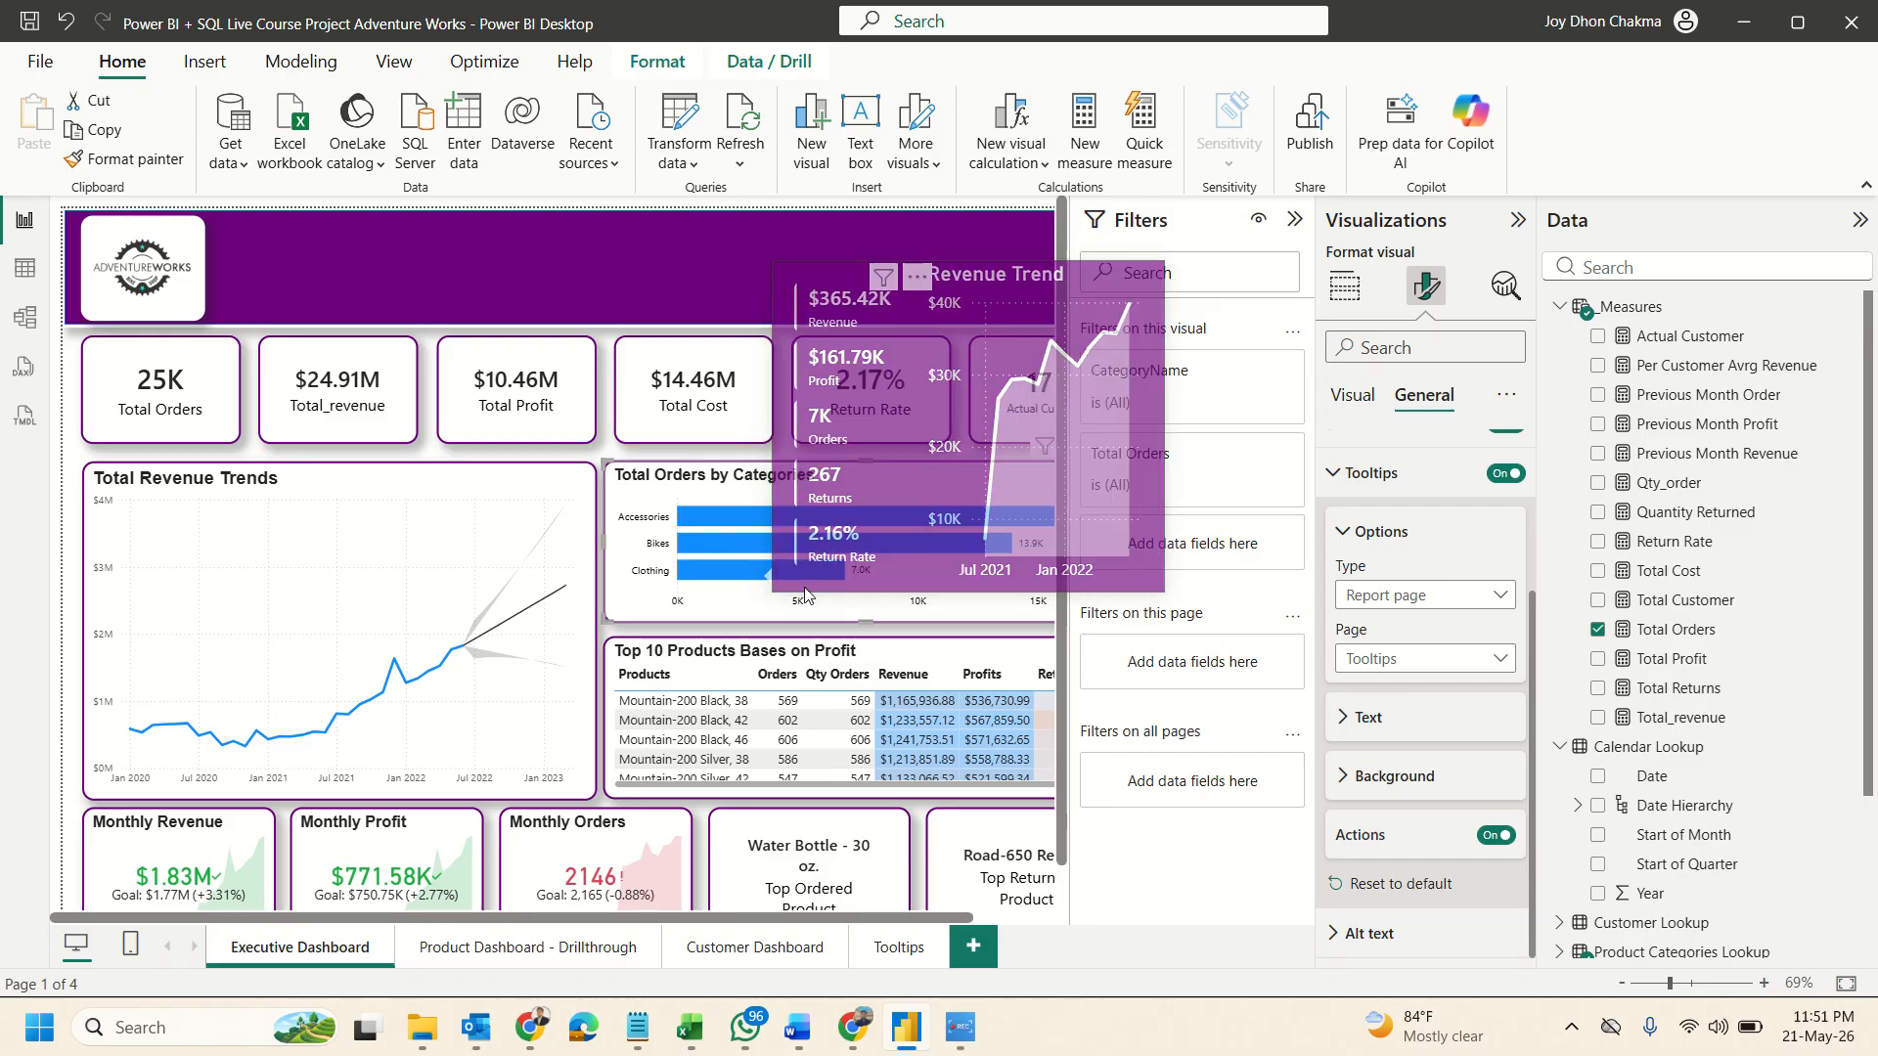
Hide the Tooltips page and move it directly after the Executive Dashboard page.
left_click(1294, 219)
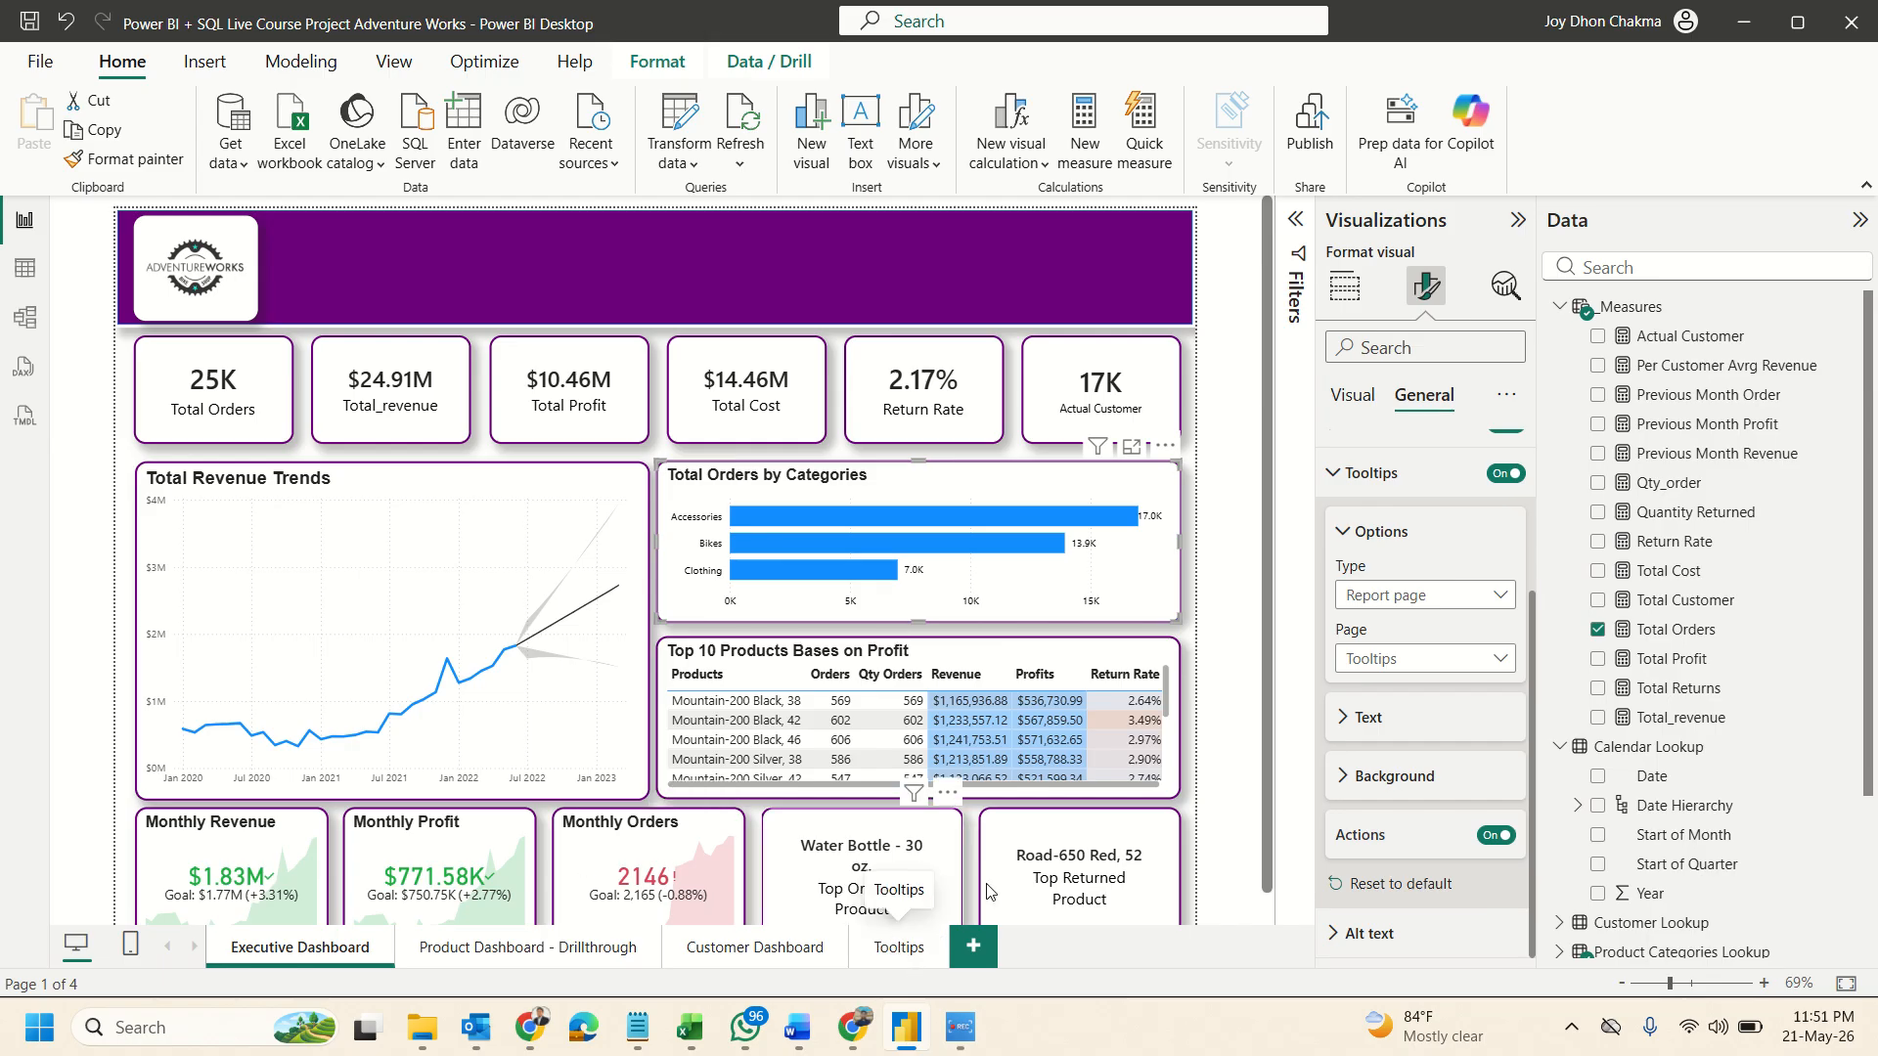
right_click(908, 957)
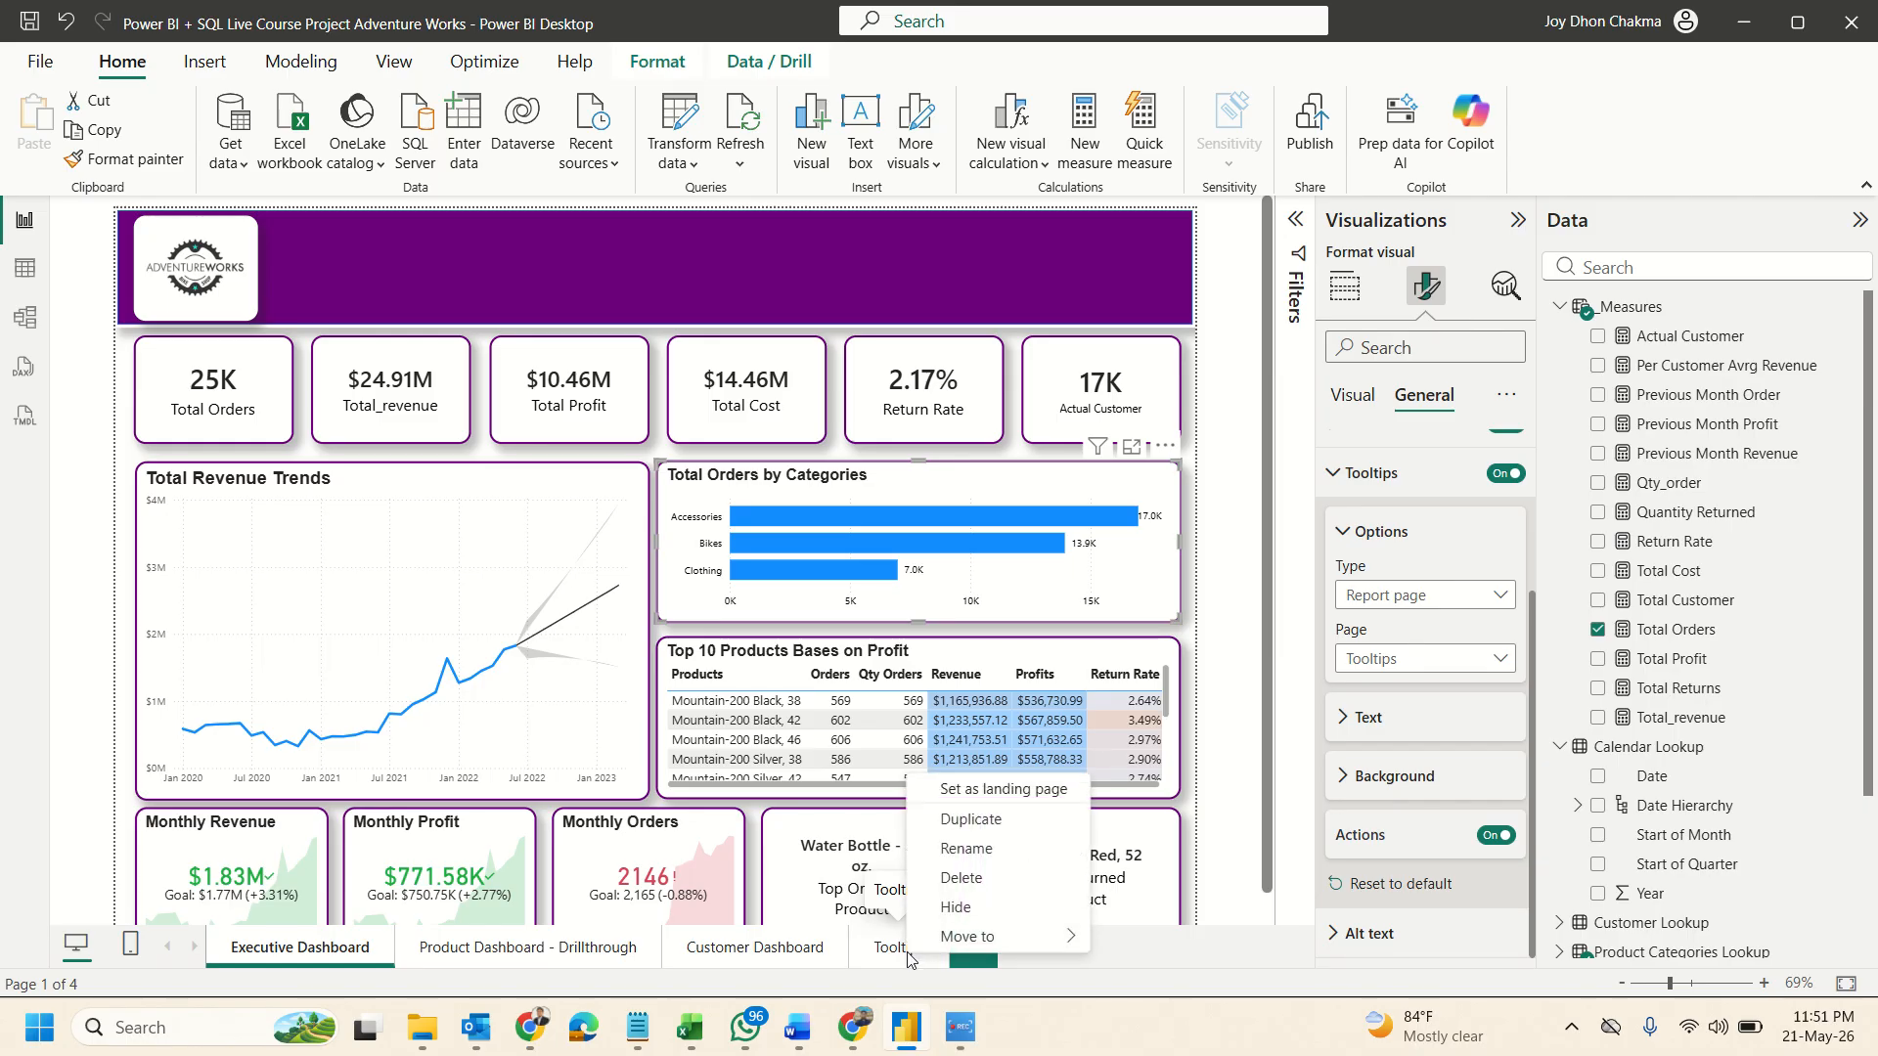
left_click(941, 908)
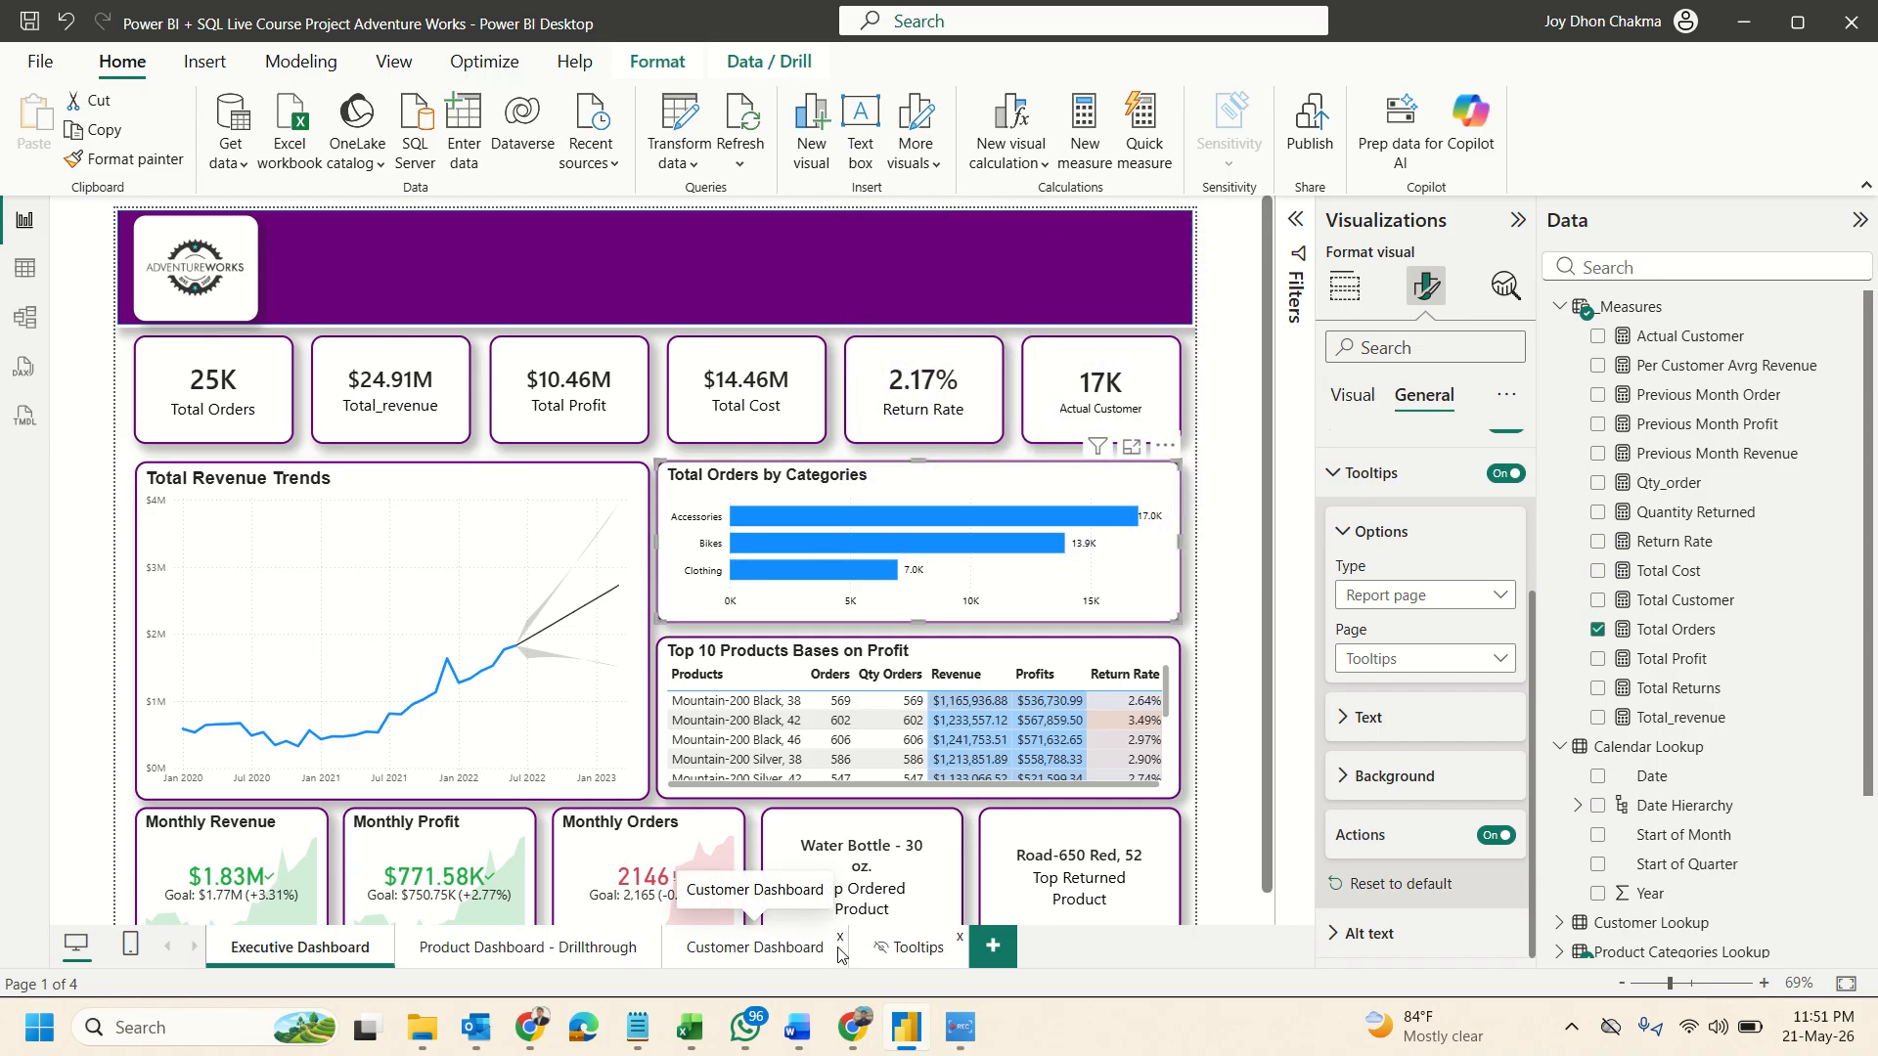
left_click_drag(897, 954, 418, 948)
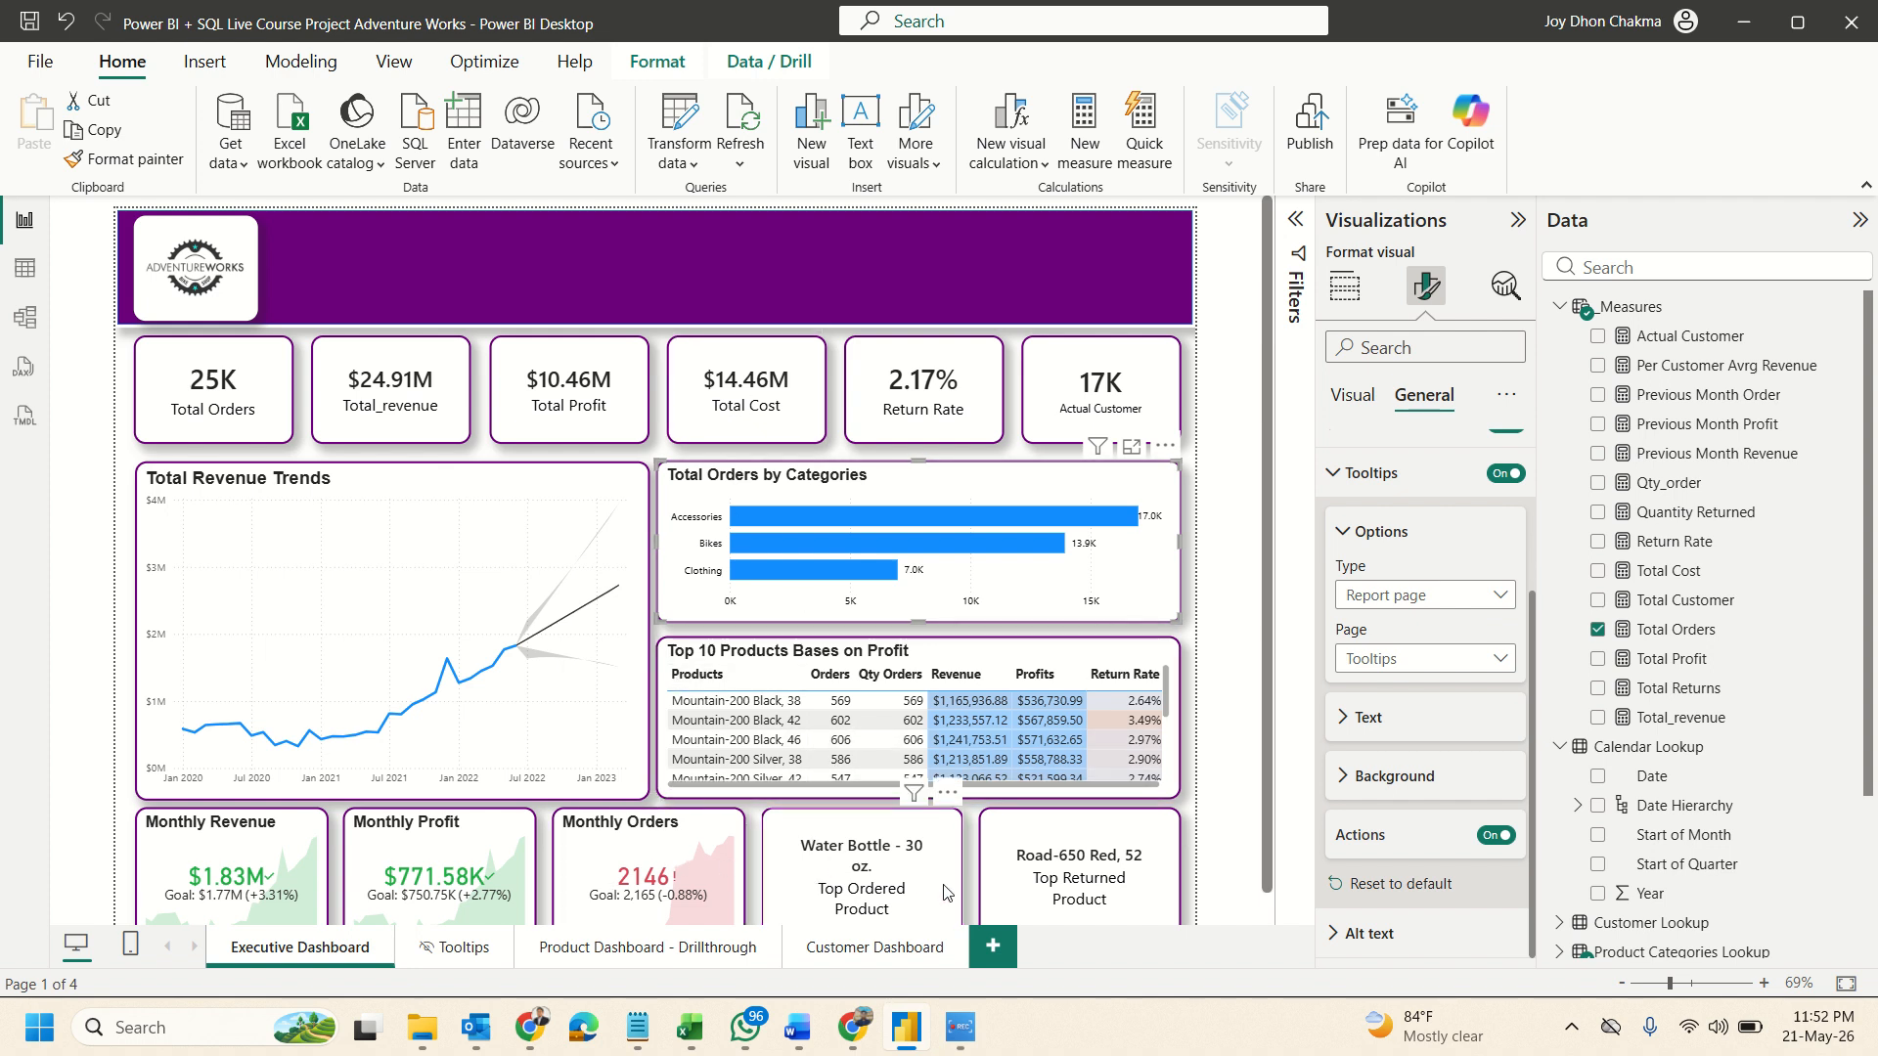
Add a new report page and name it "Map Dashboard".
left_click(996, 949)
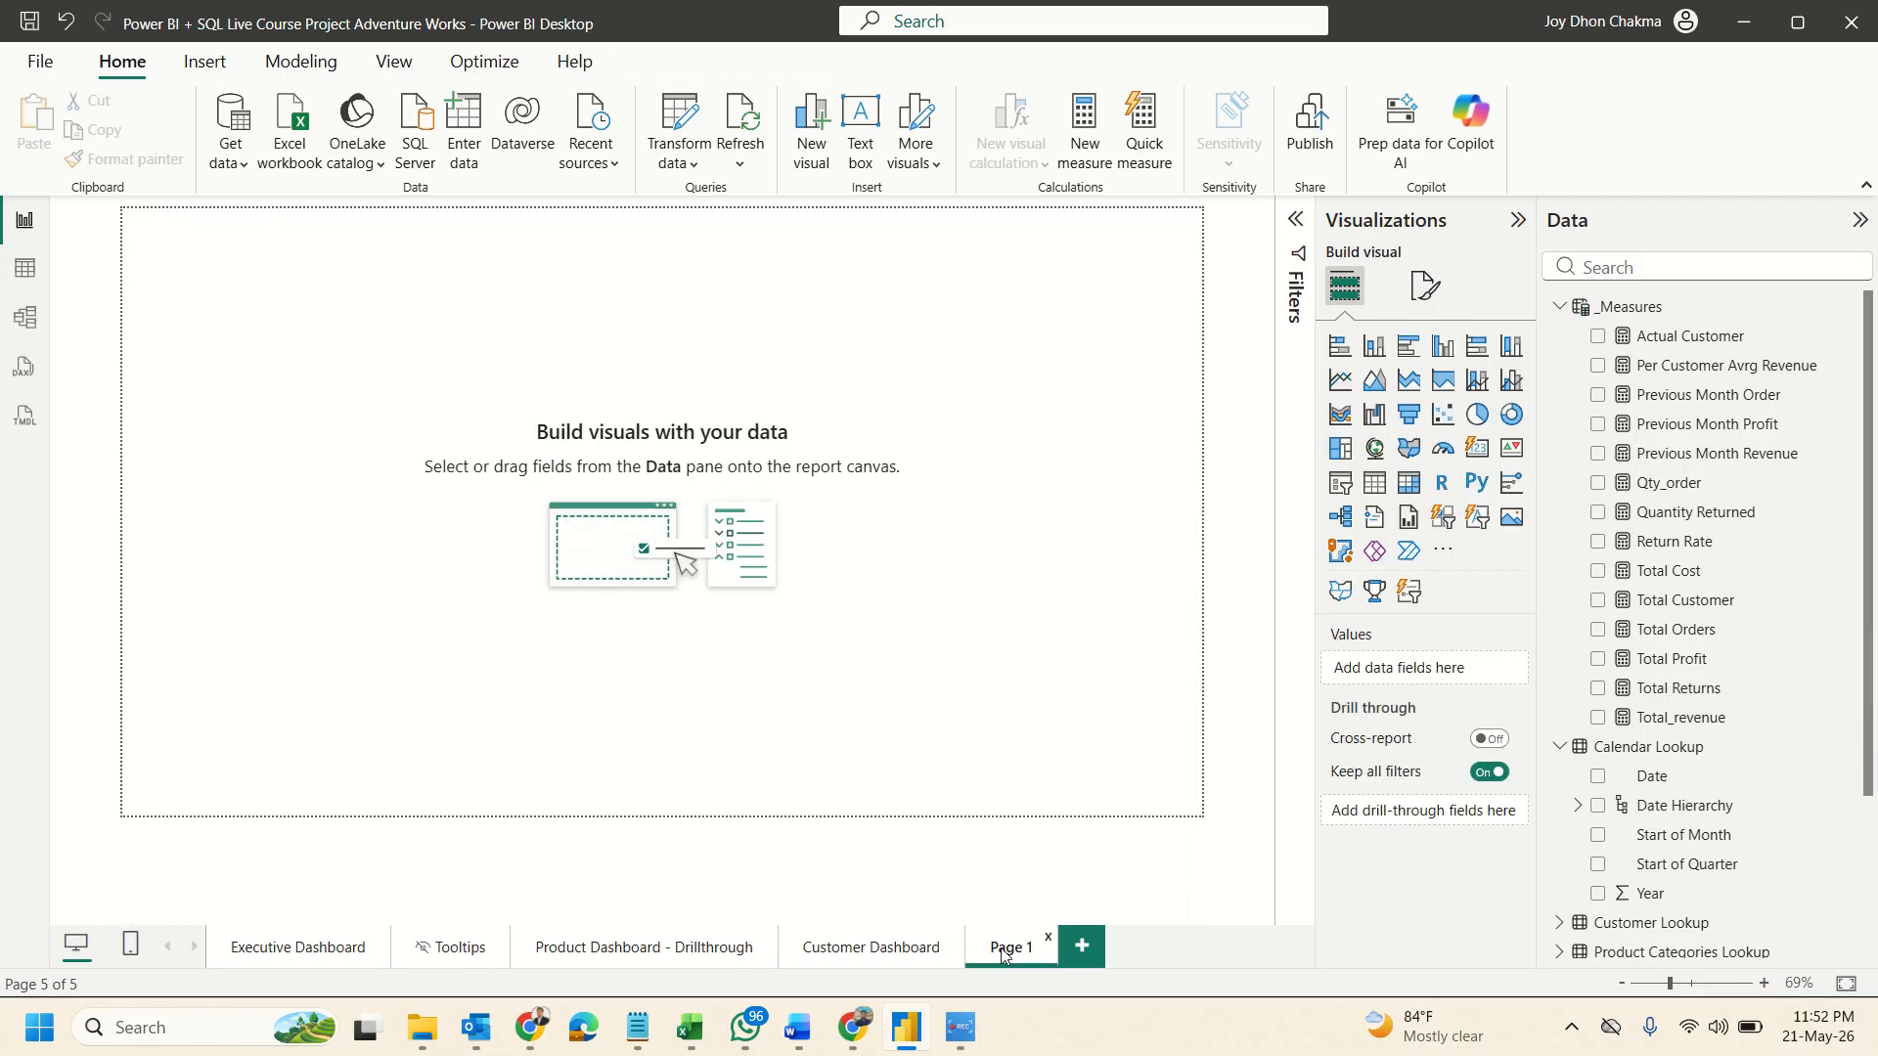
double_click(1003, 948)
type("Map V")
key("BackSpace")
type("Das")
type("hboard")
key("Return")
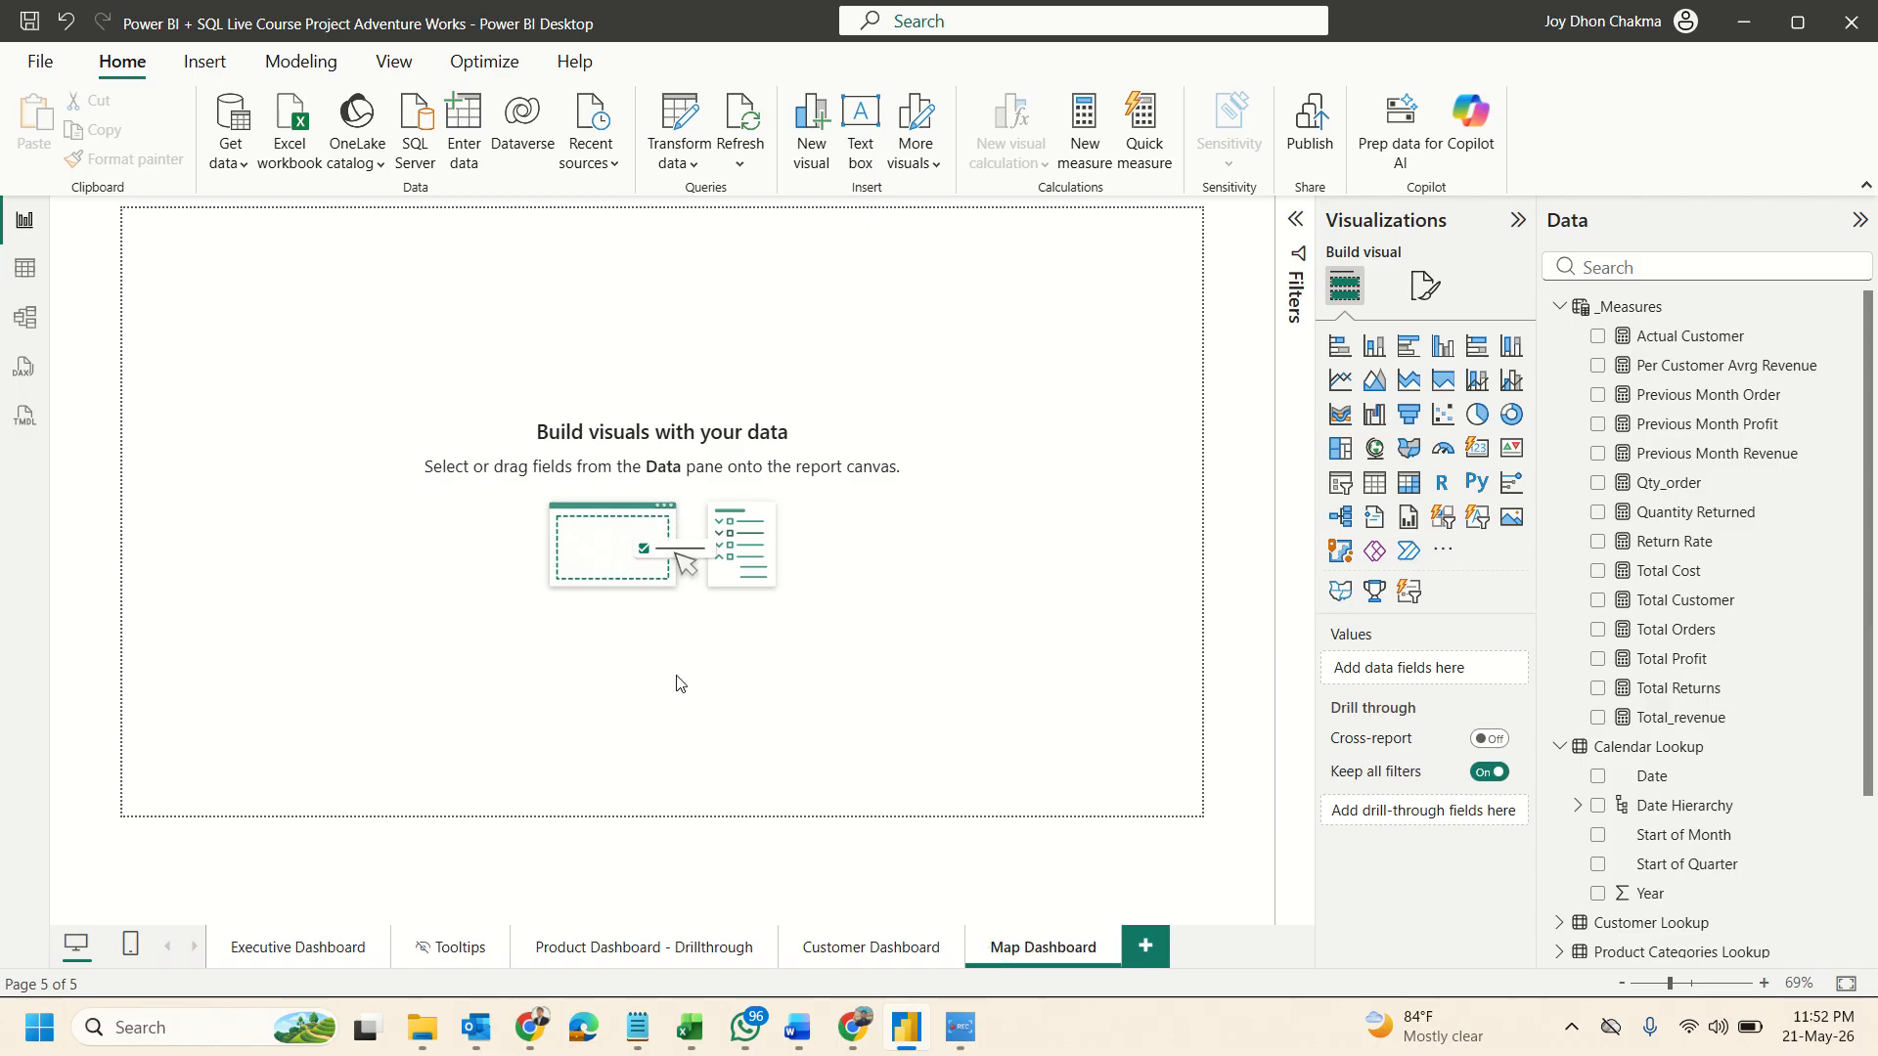
Copy the logo and purple header banner from the Executive Dashboard page onto the Map Dashboard page.
left_click(301, 949)
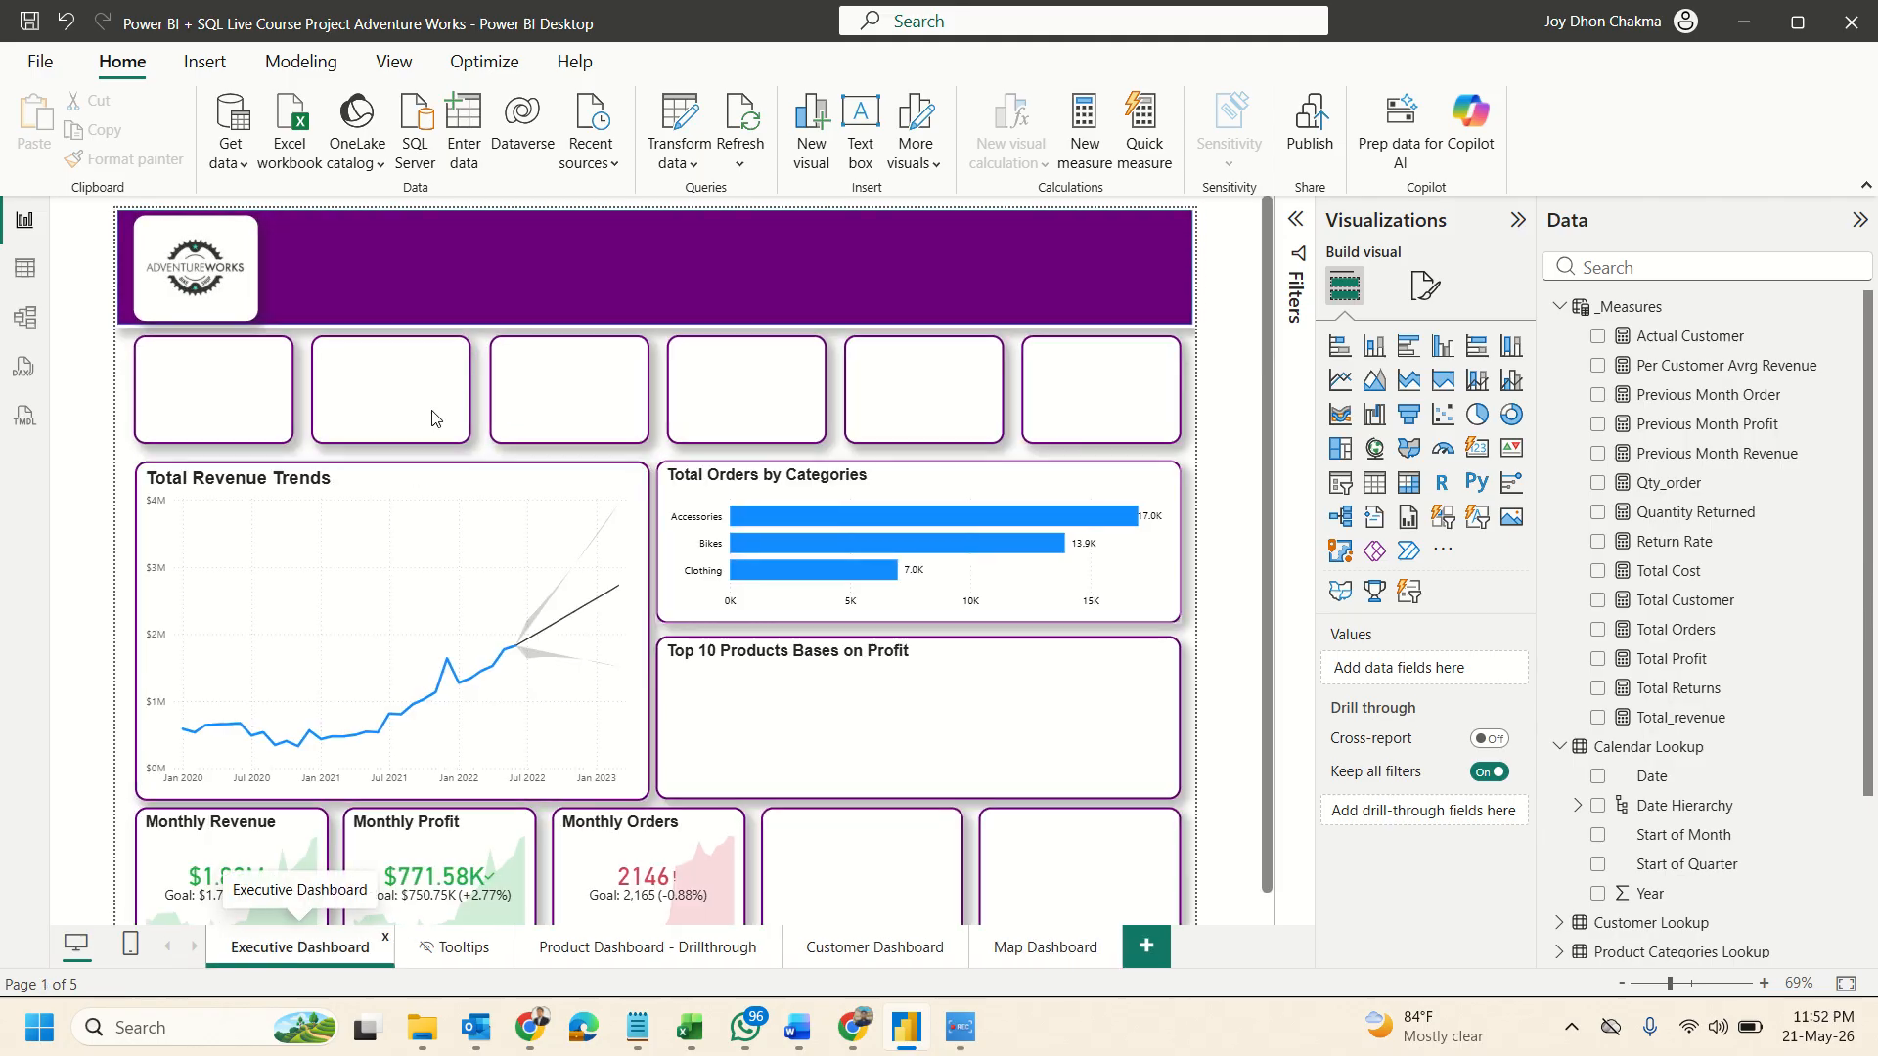
left_click(200, 300)
left_click(371, 294, "ctrl")
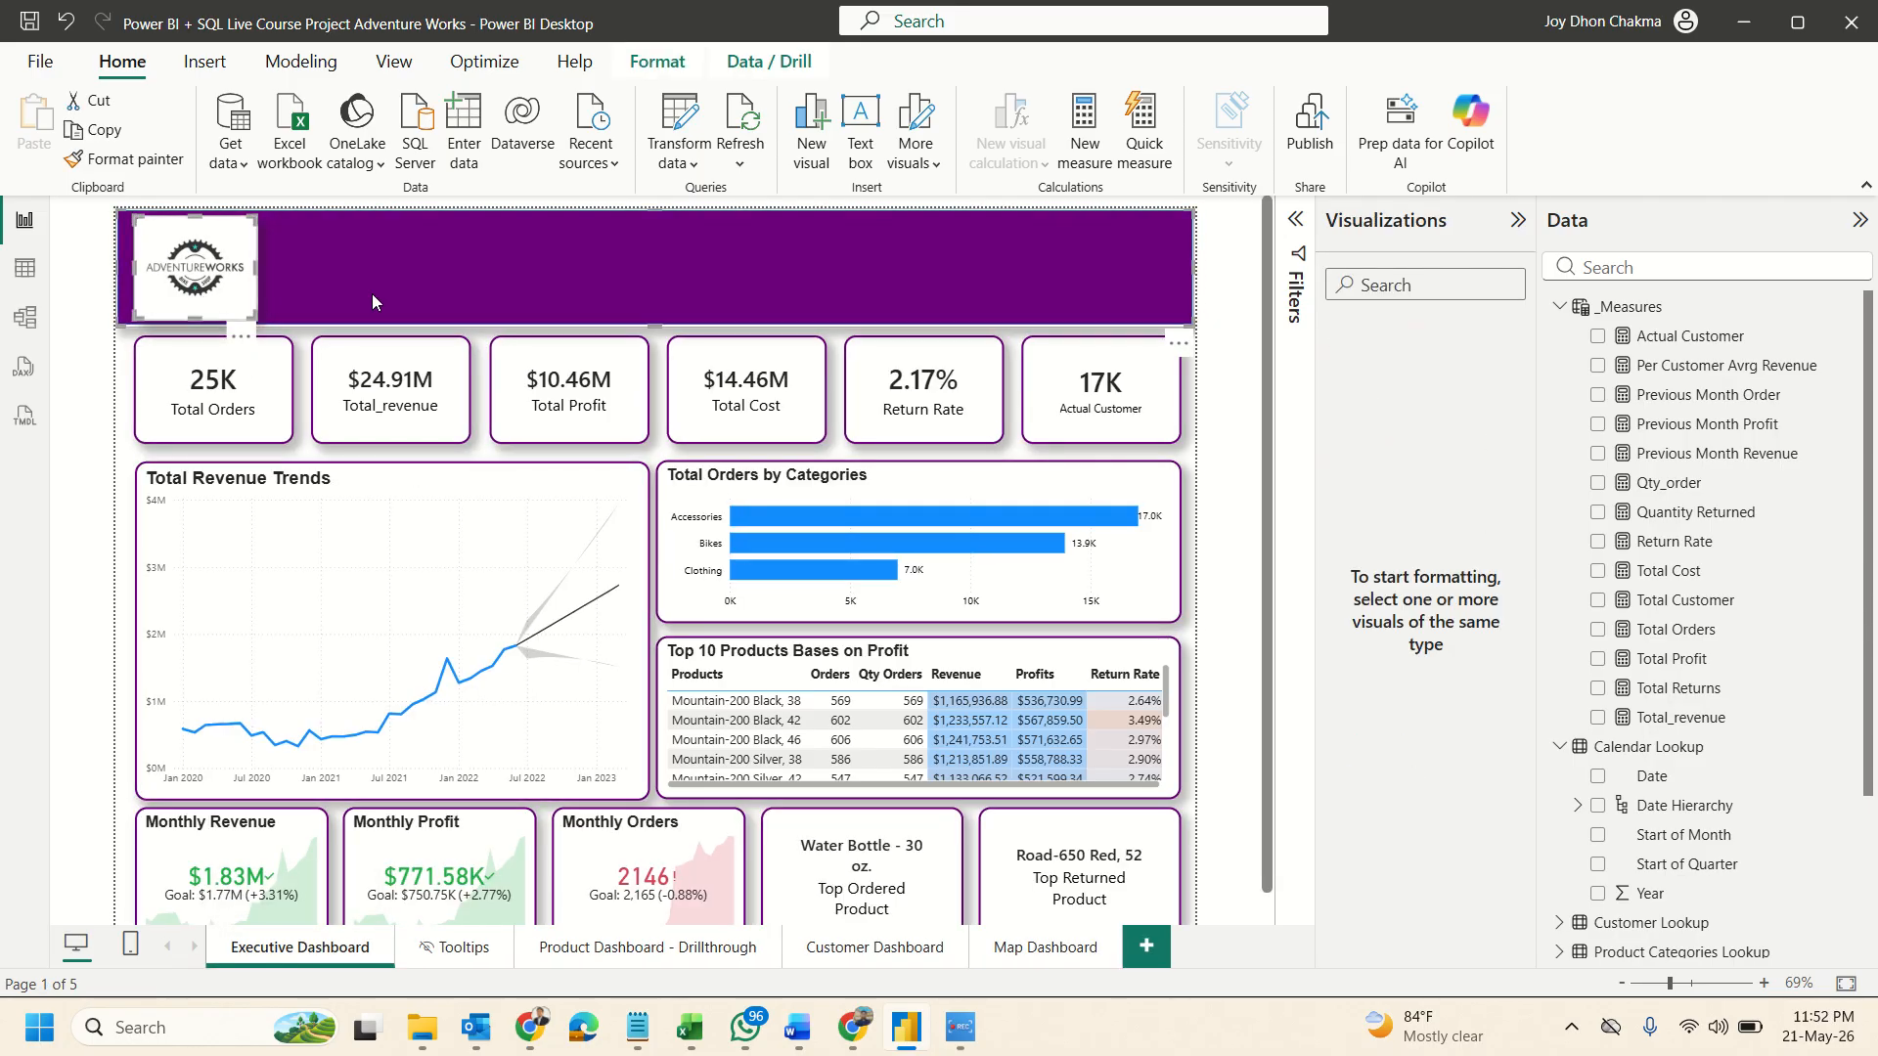
key("ctrl+c")
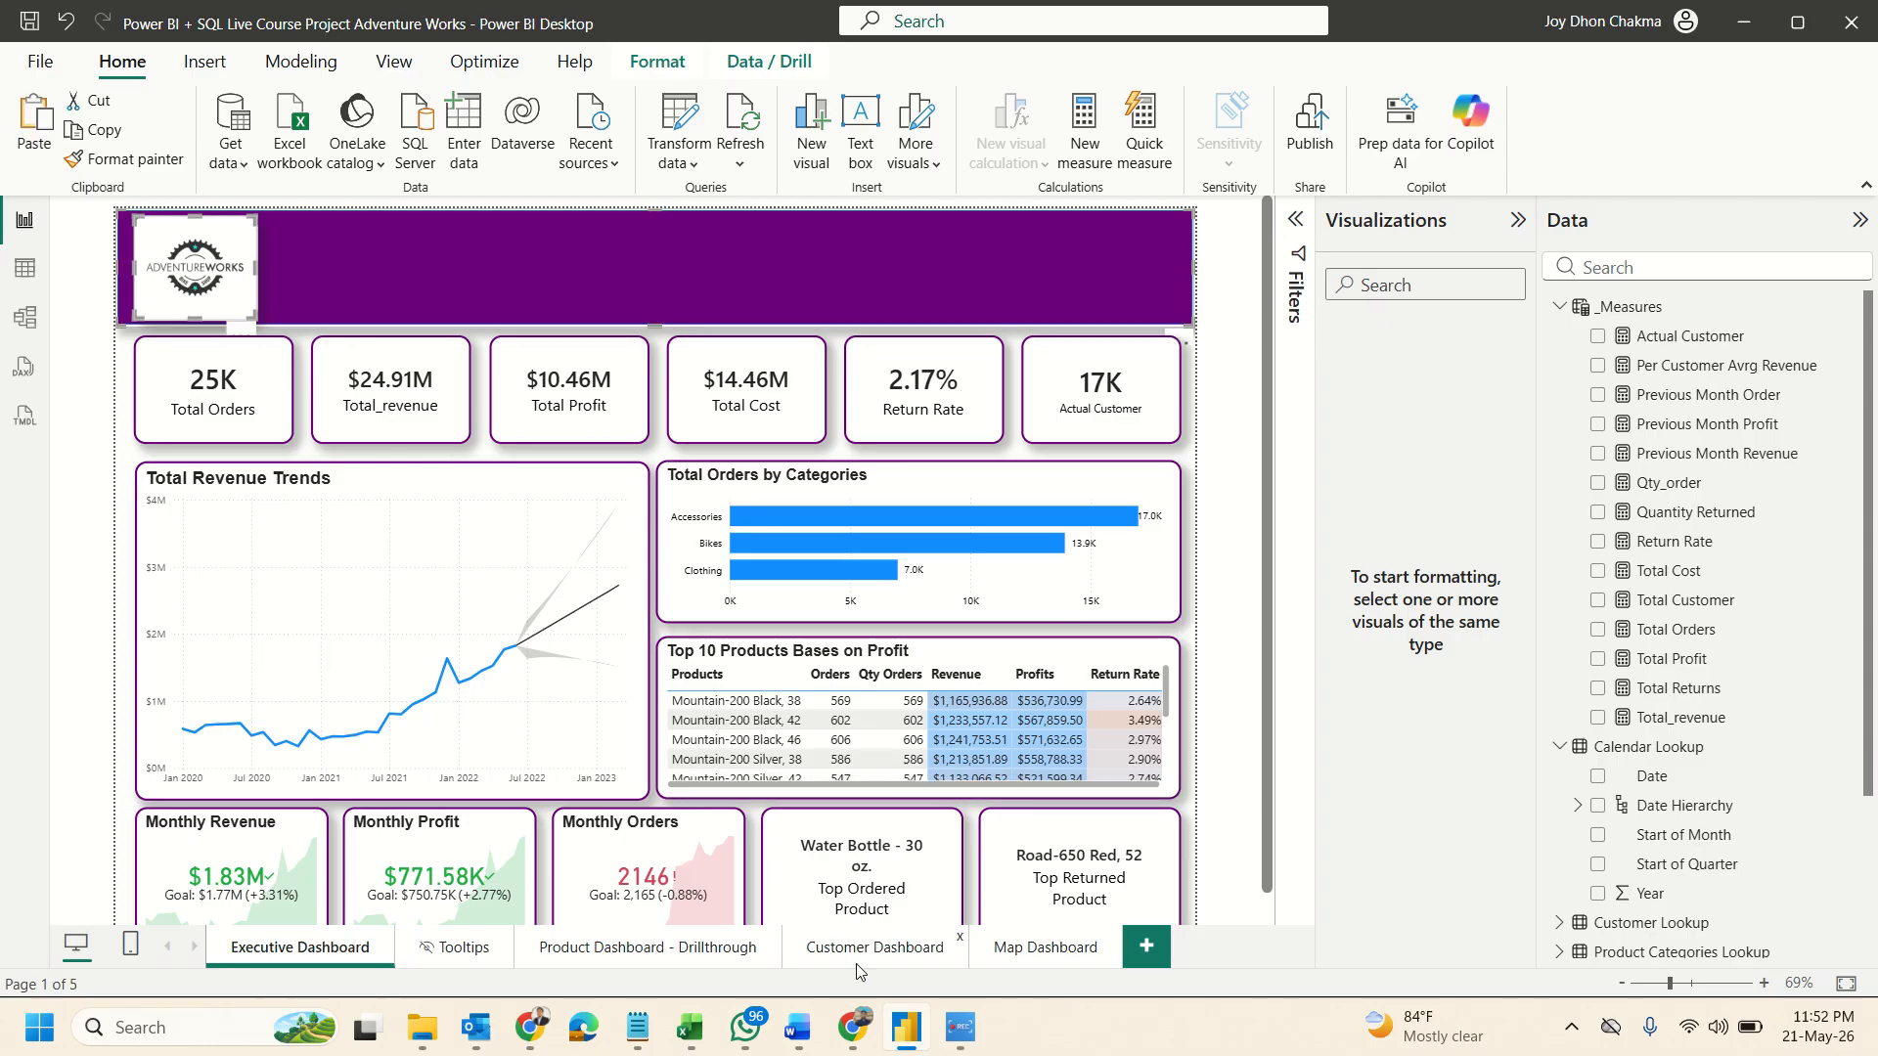
left_click(1029, 941)
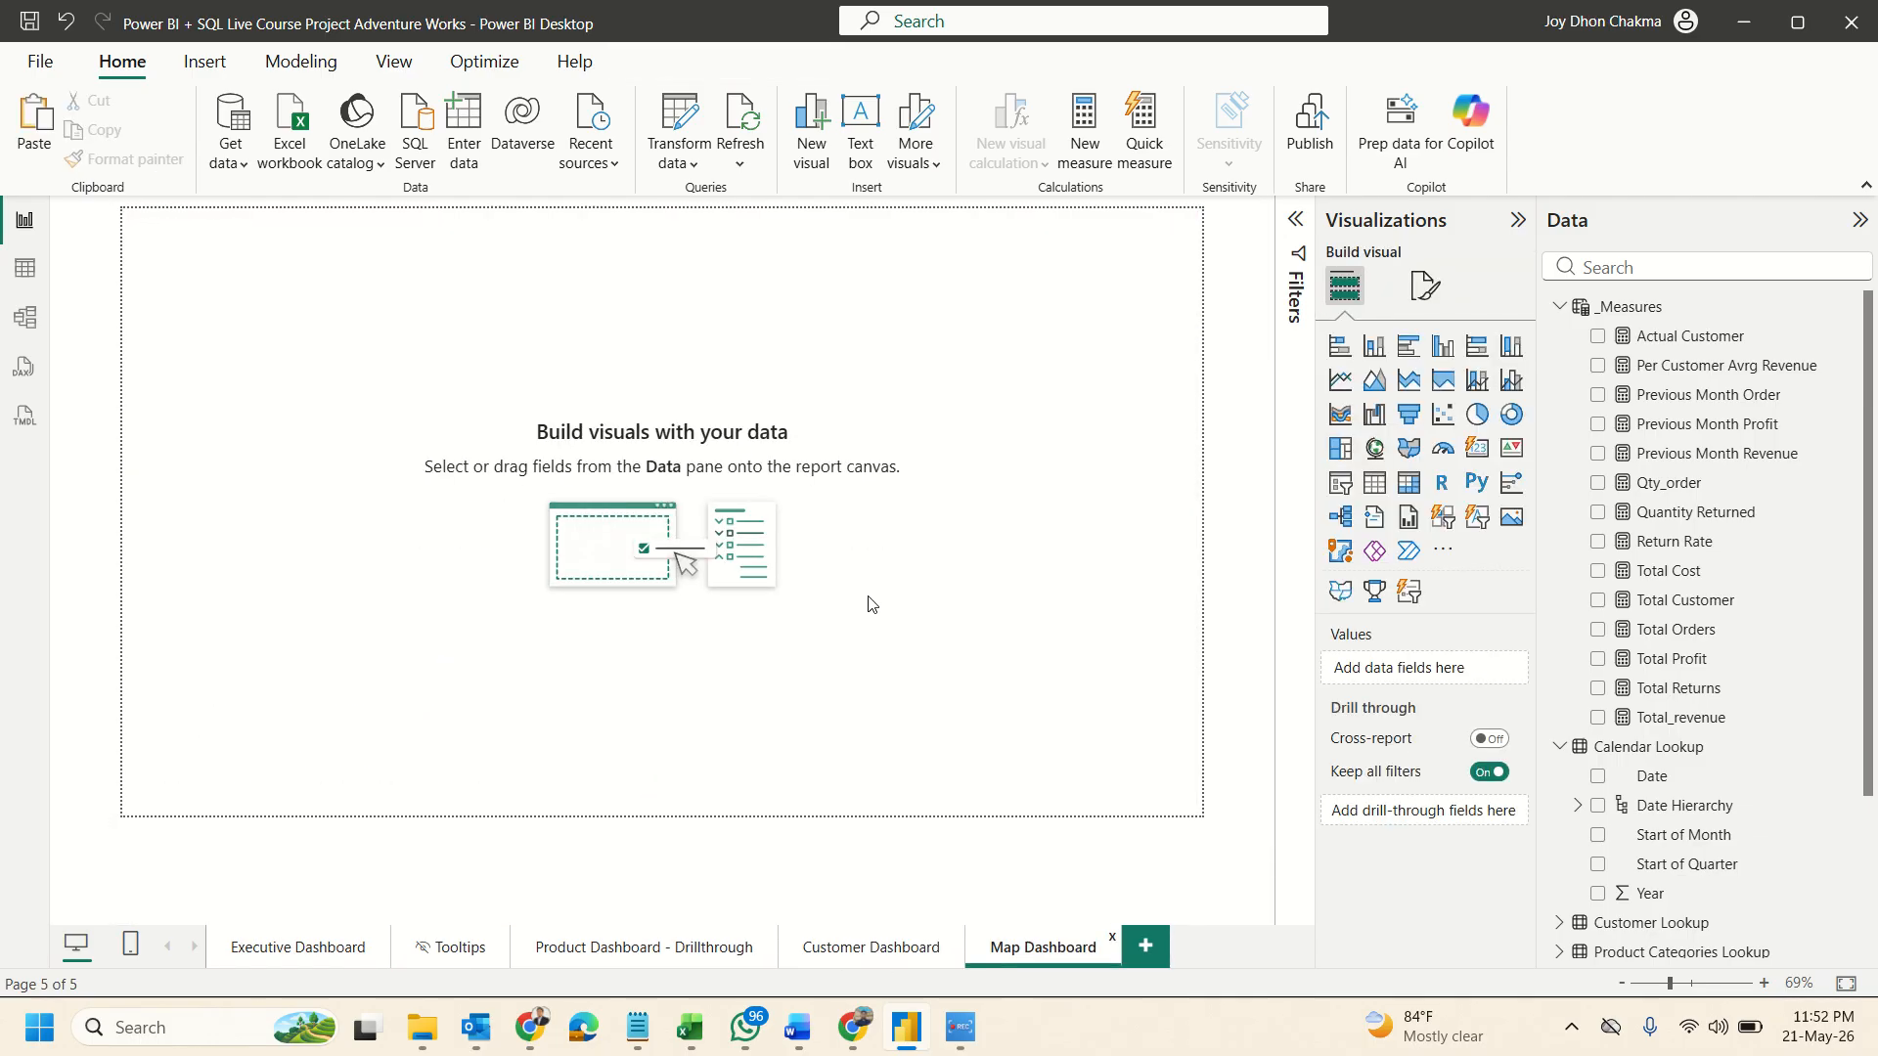
key("ctrl+v")
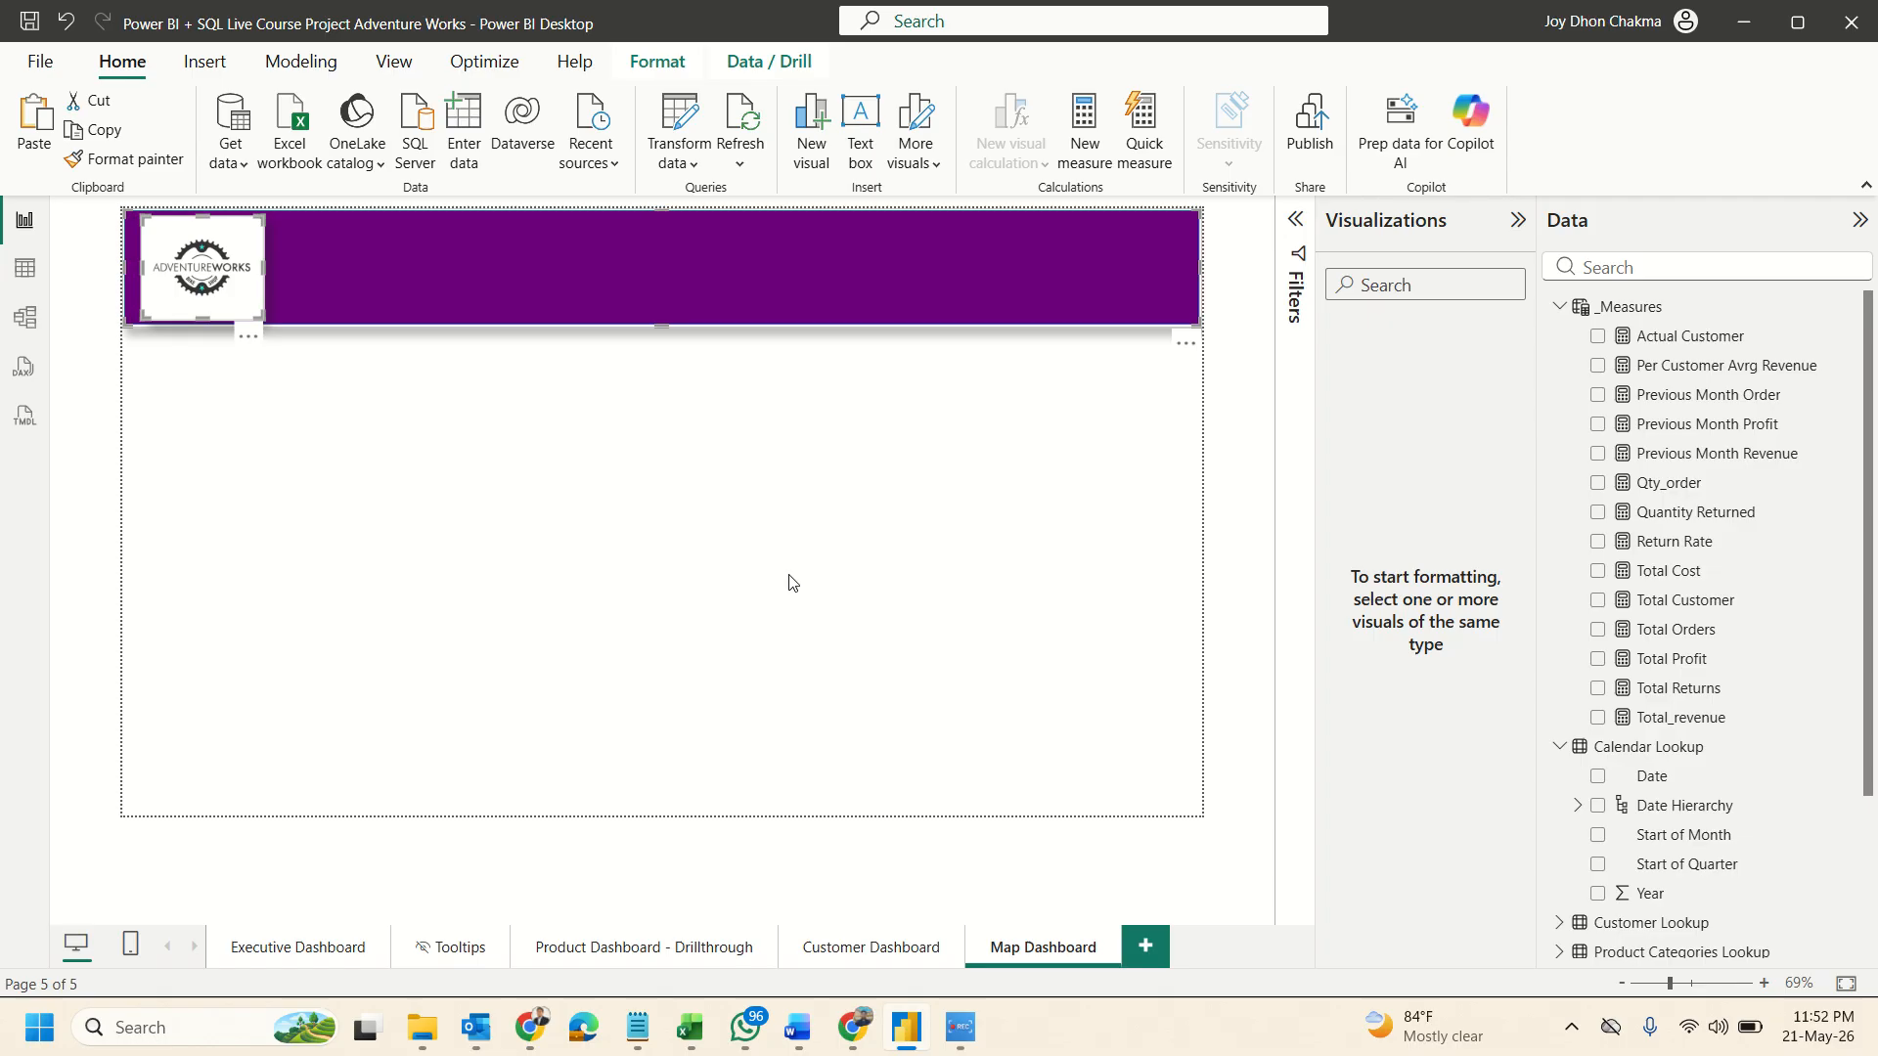
left_click(683, 541)
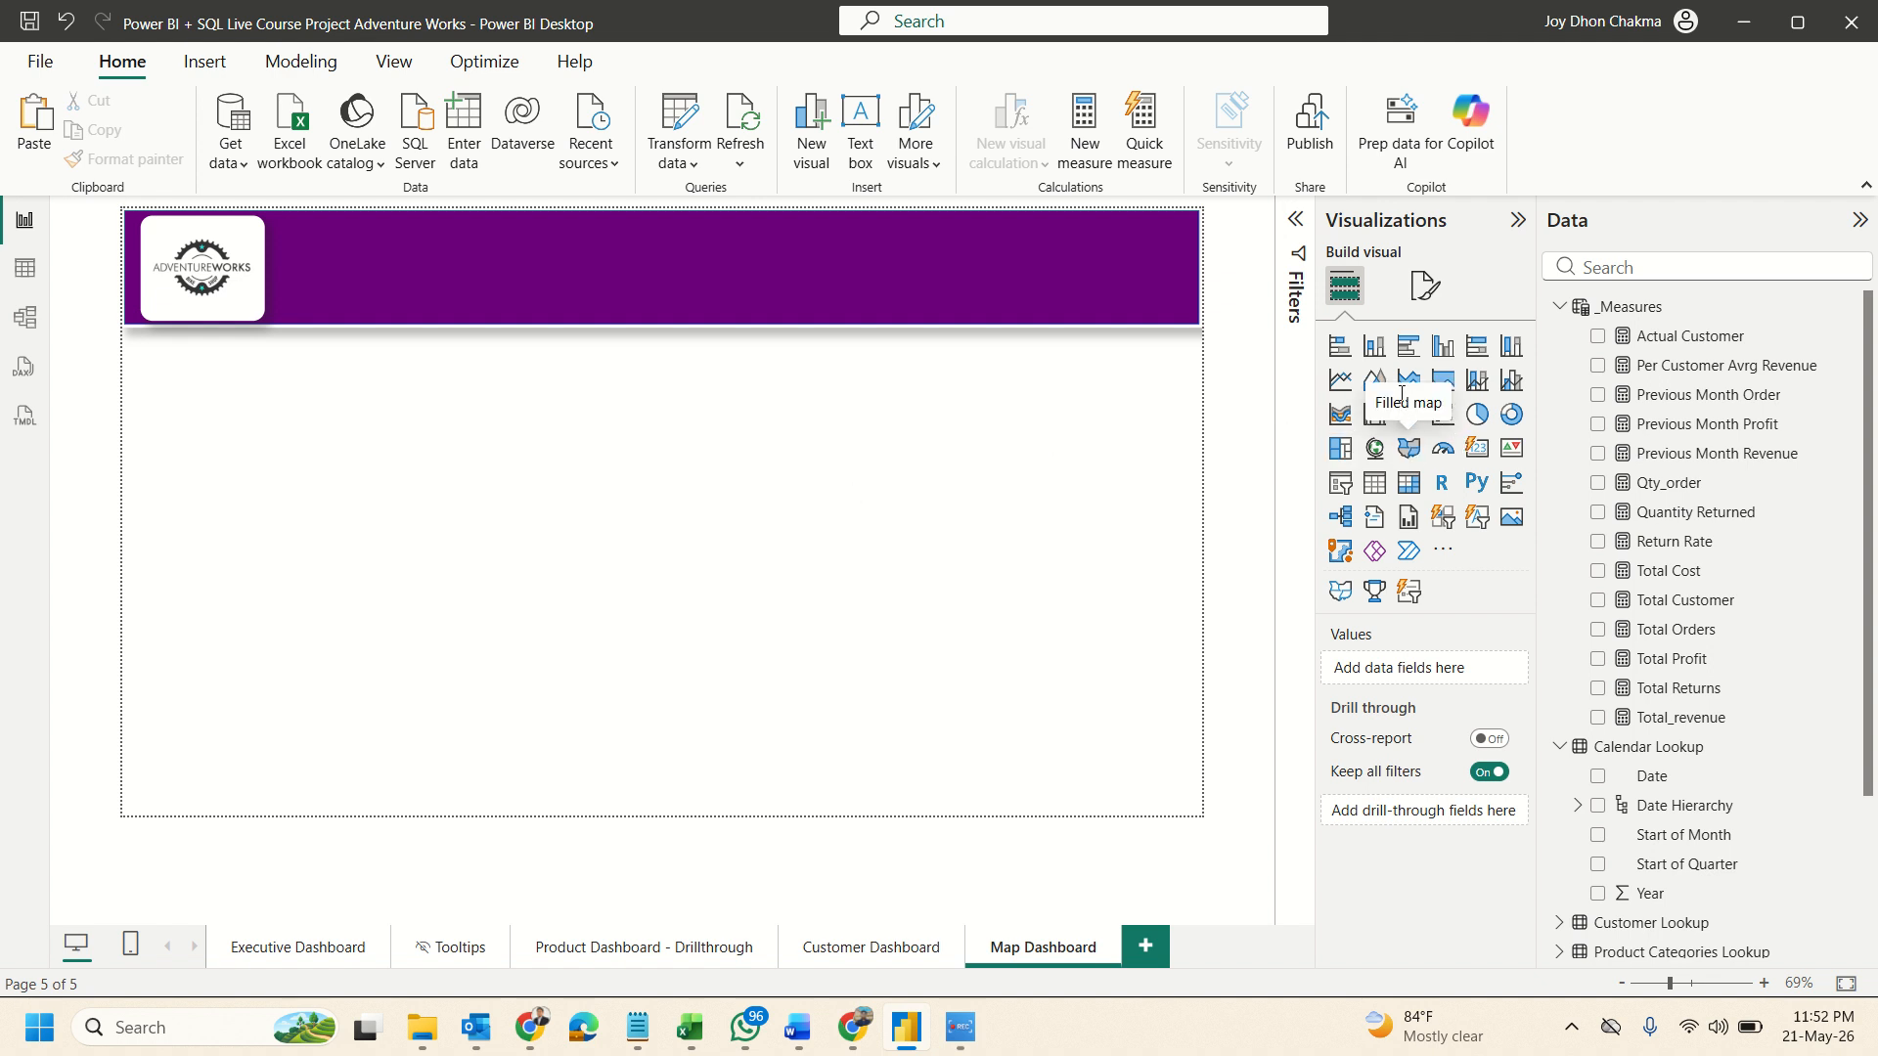
Insert a map visual and resize it to fill the right-hand part of the page beneath the header banner.
left_click(1375, 449)
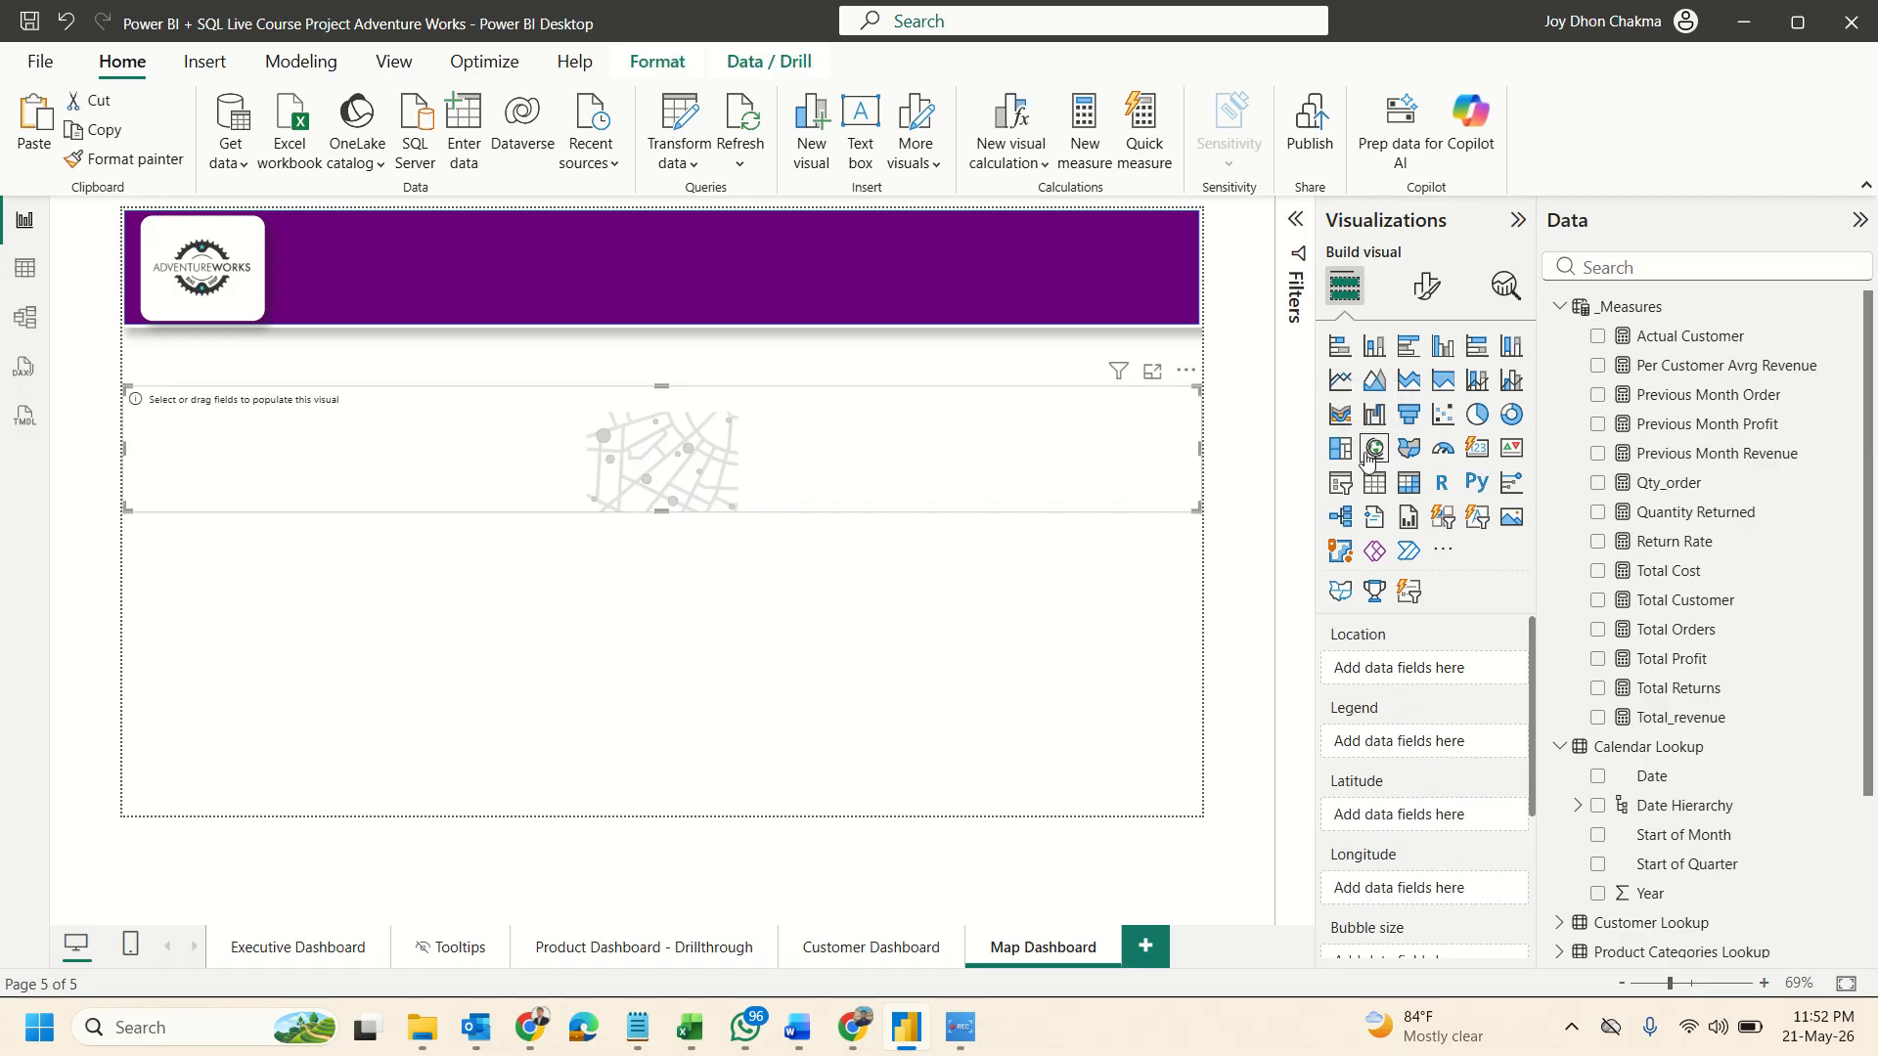
left_click_drag(670, 517, 684, 816)
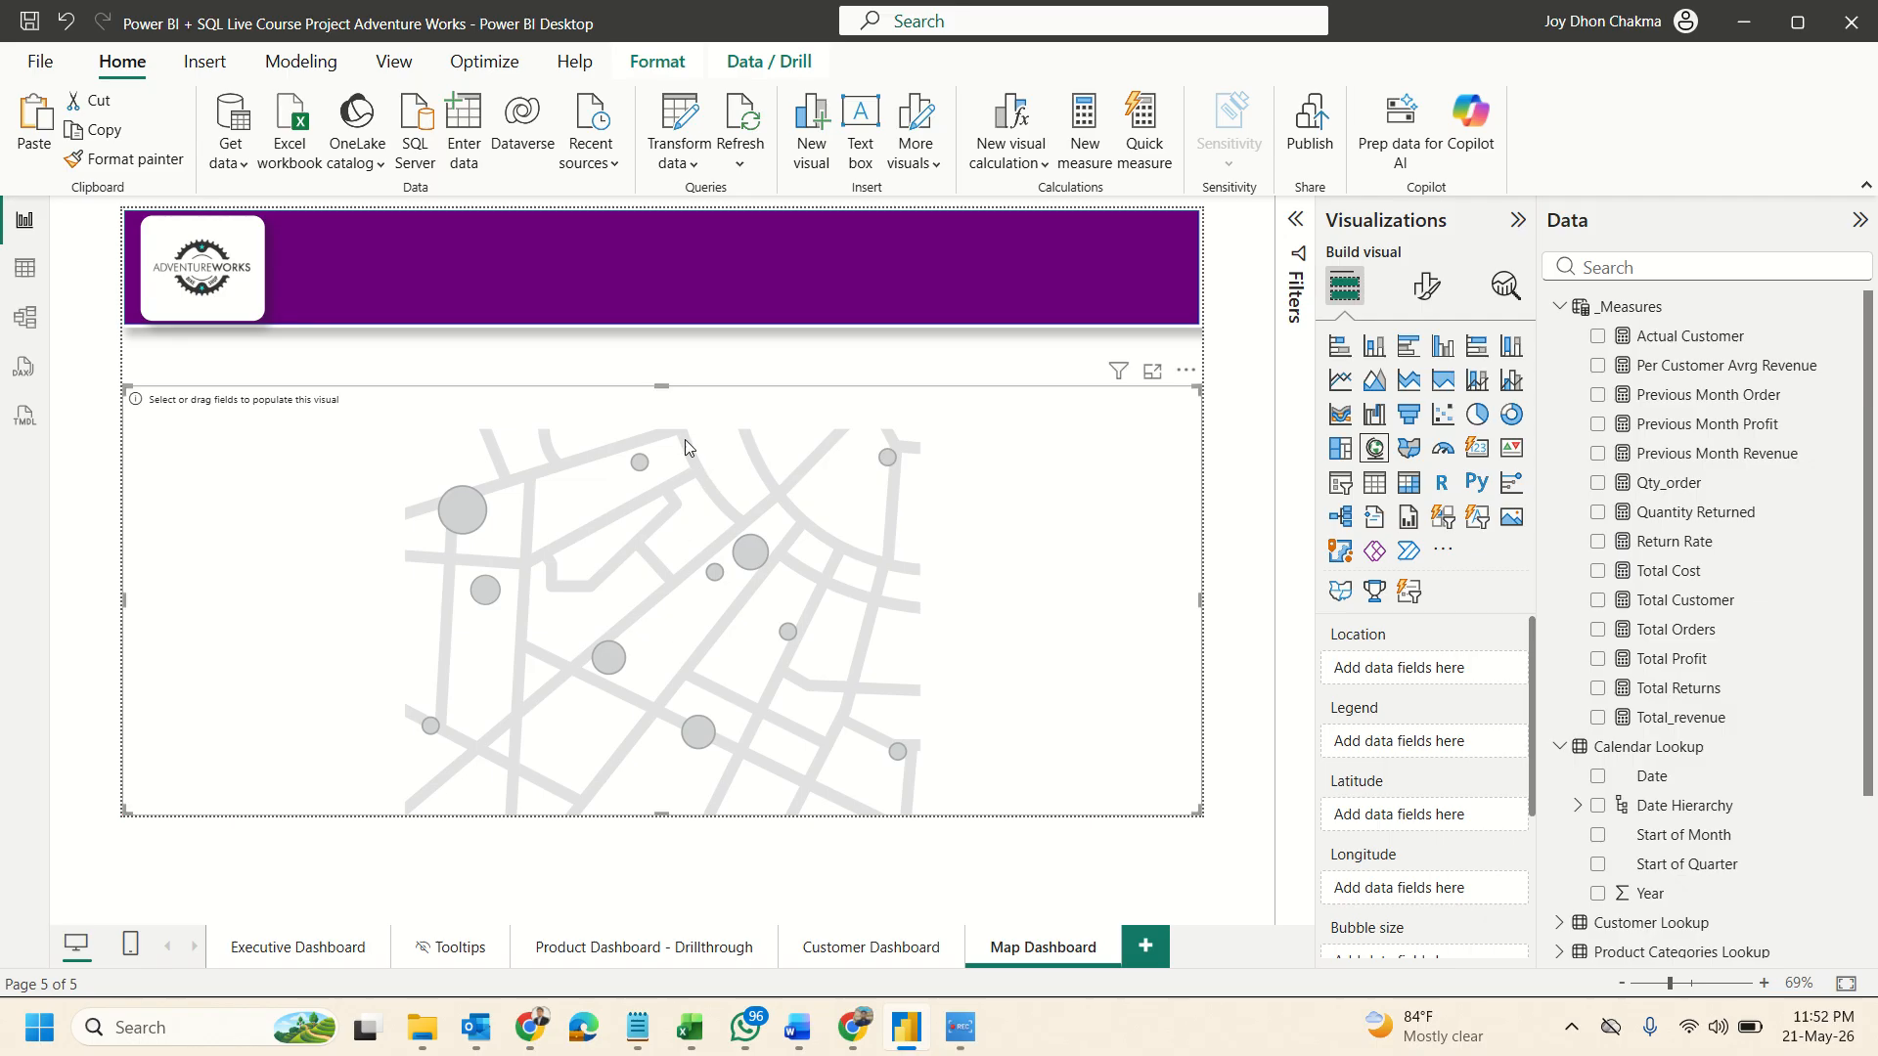
left_click_drag(671, 386, 674, 340)
left_click_drag(1201, 577, 1188, 577)
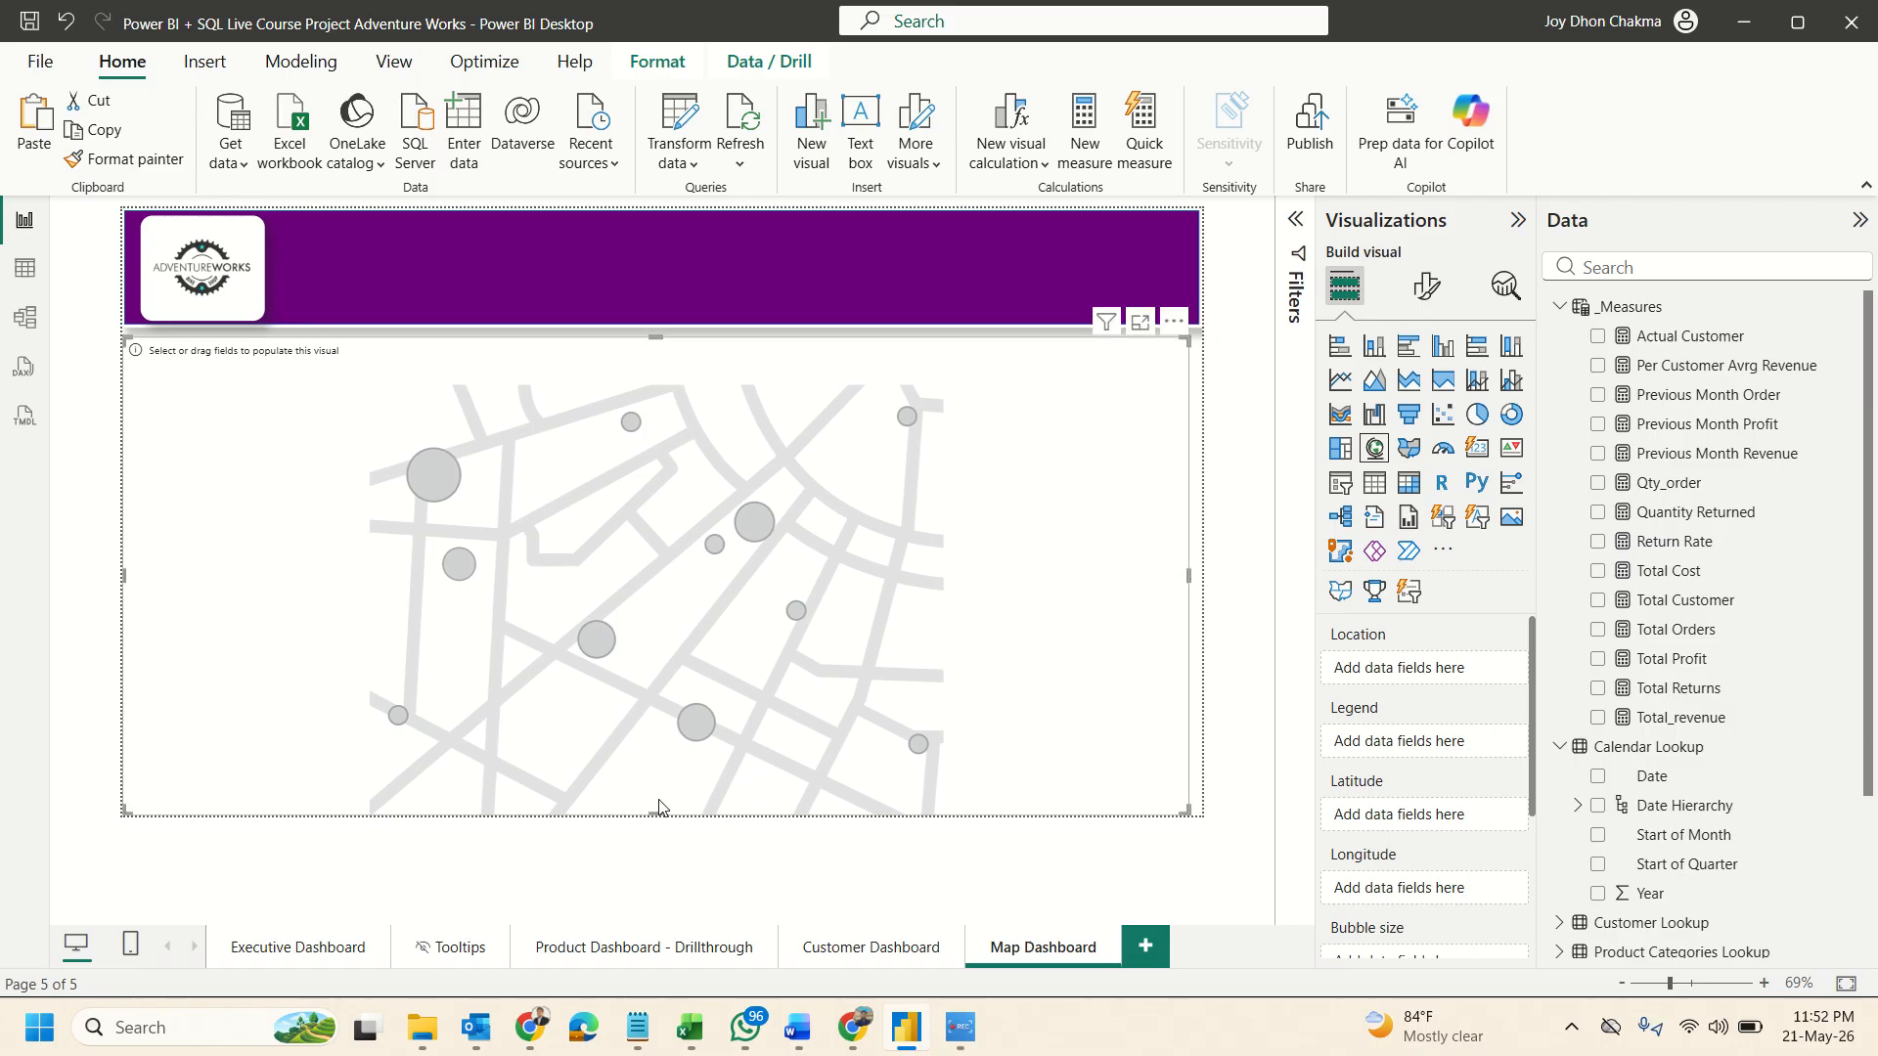
left_click_drag(657, 807, 659, 800)
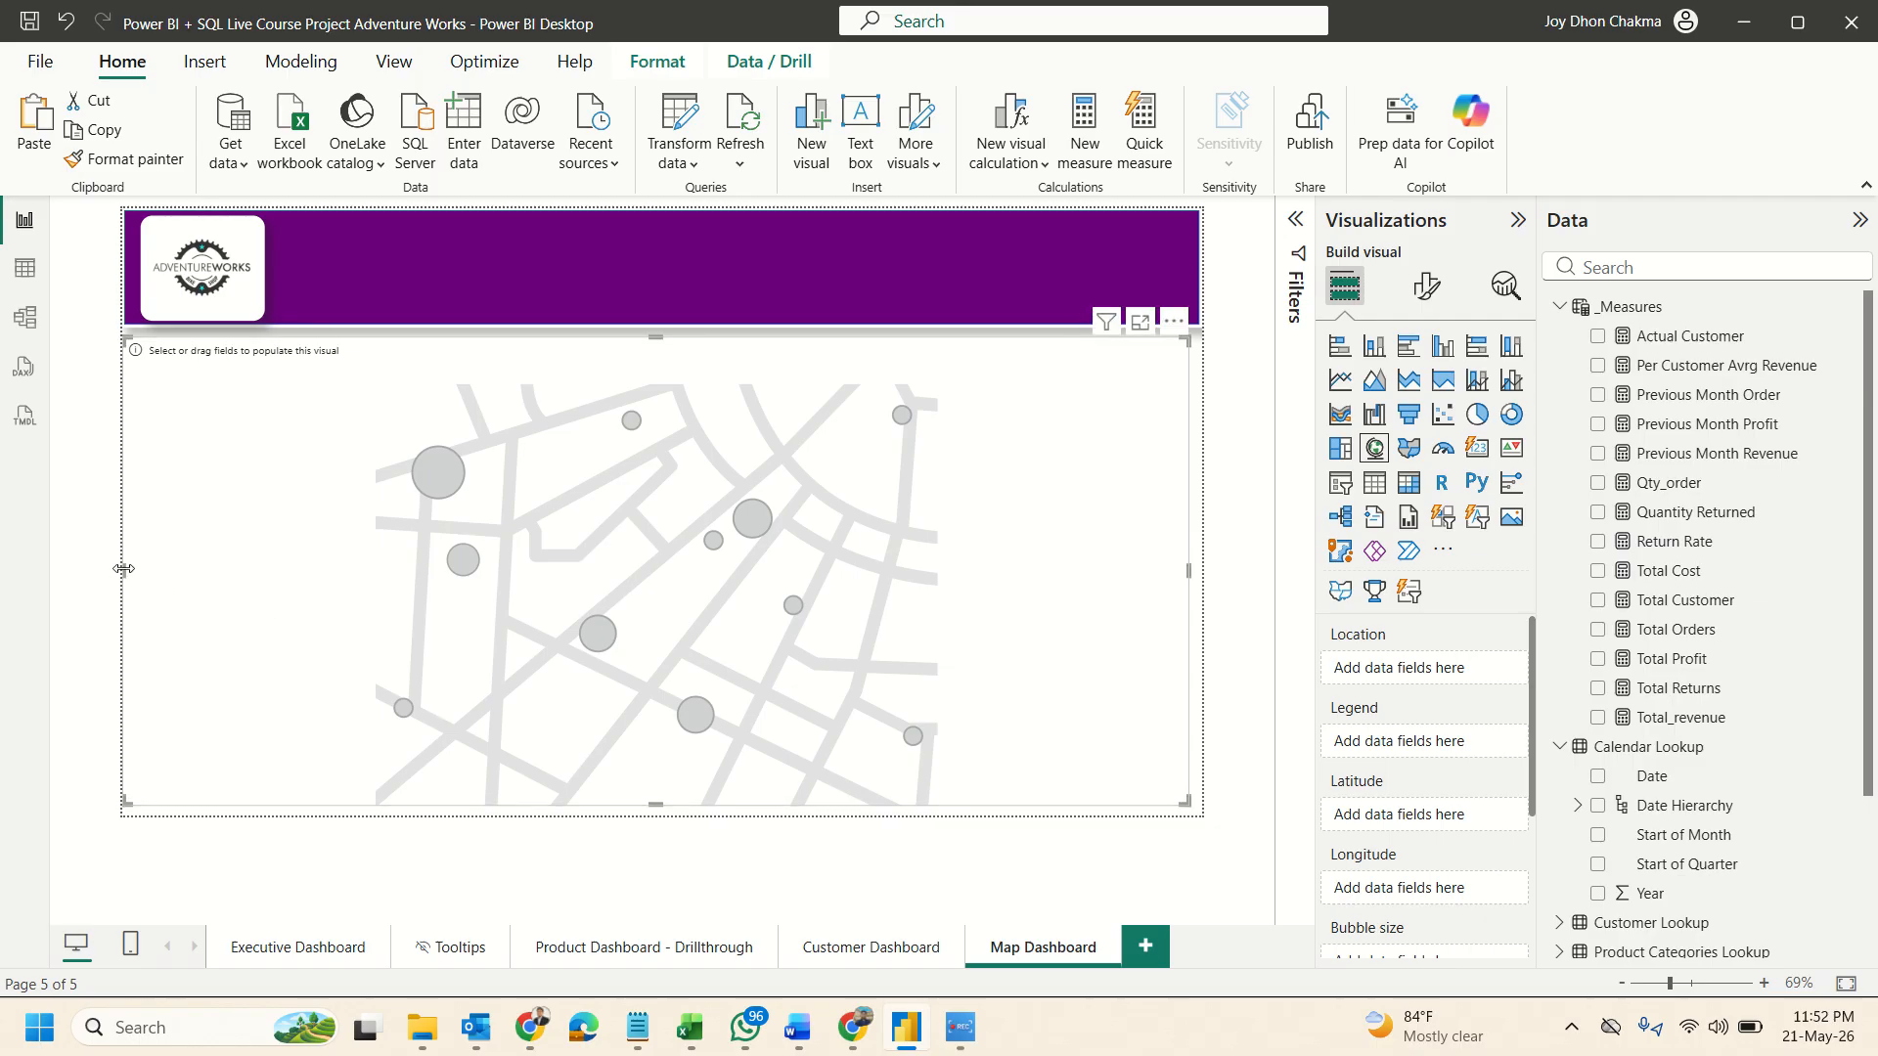
left_click_drag(124, 568, 761, 588)
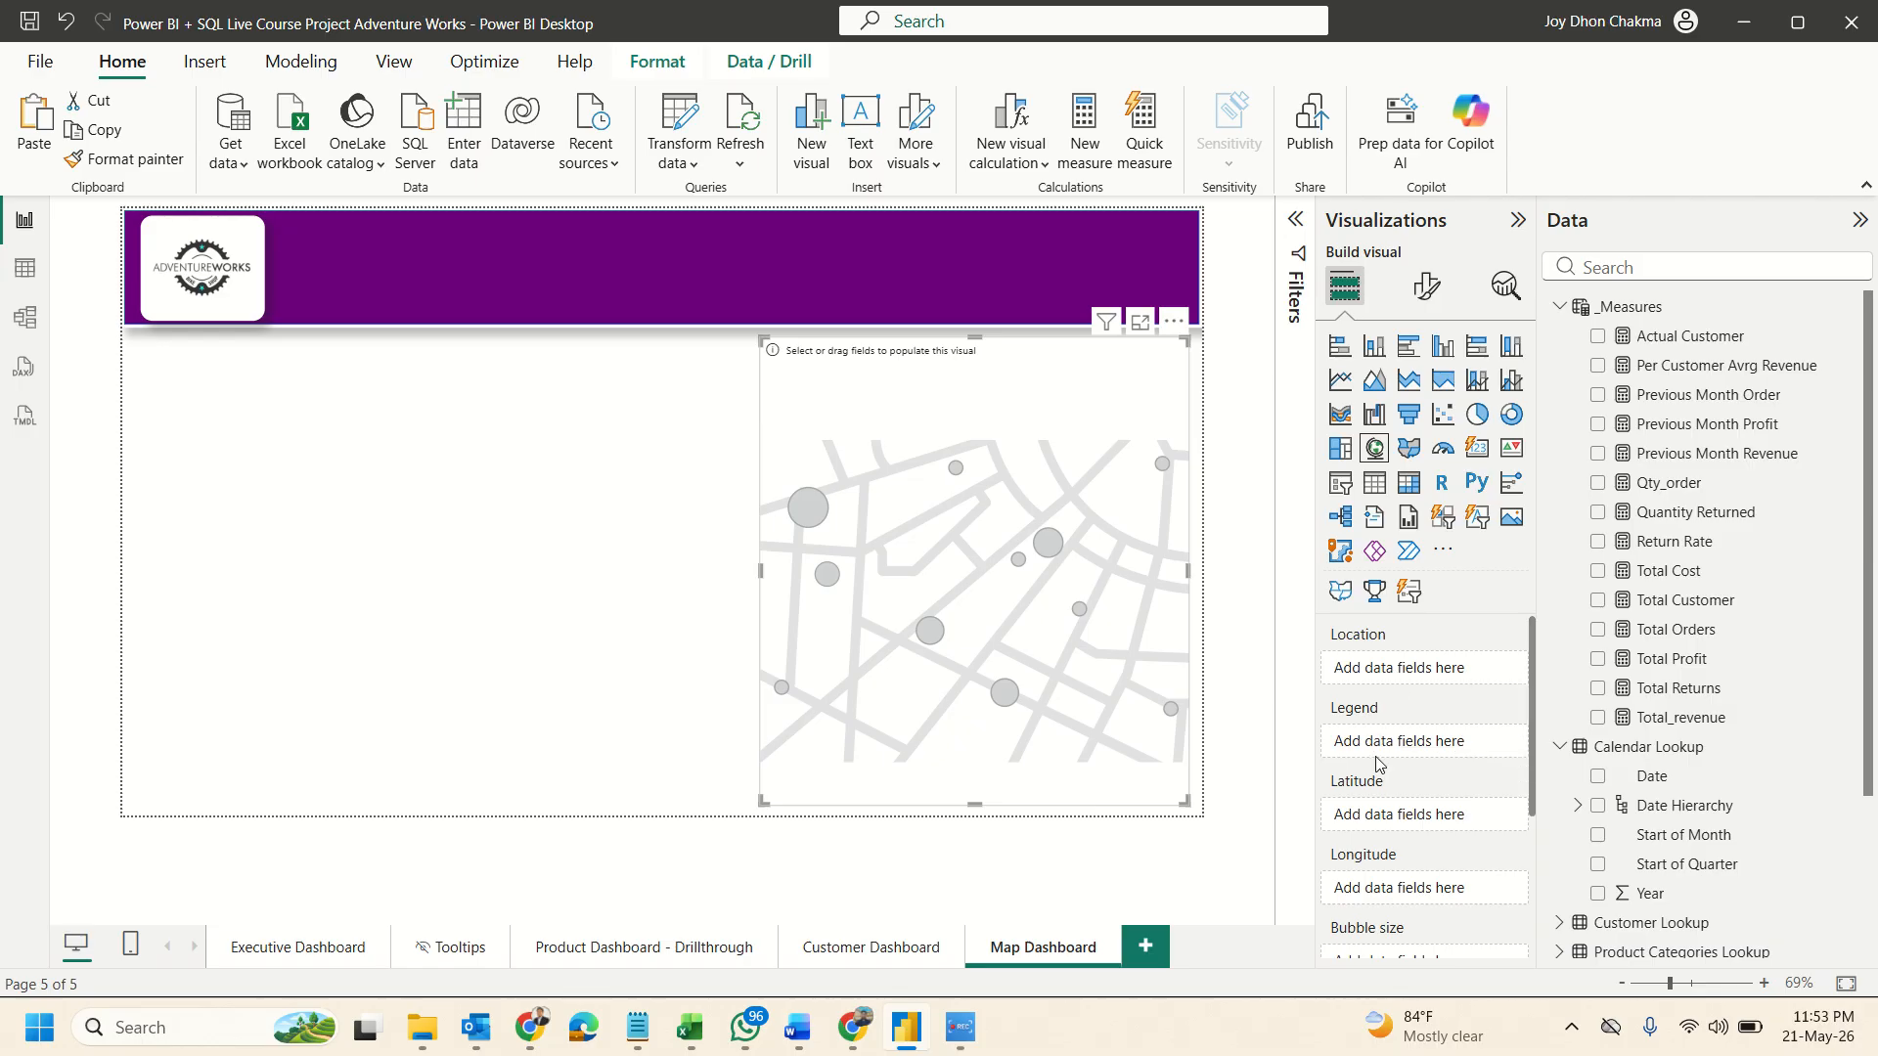
Delete the Territory Hierarchy of the Territory Lookup table from the model.
scroll(1399, 857, "down", 3)
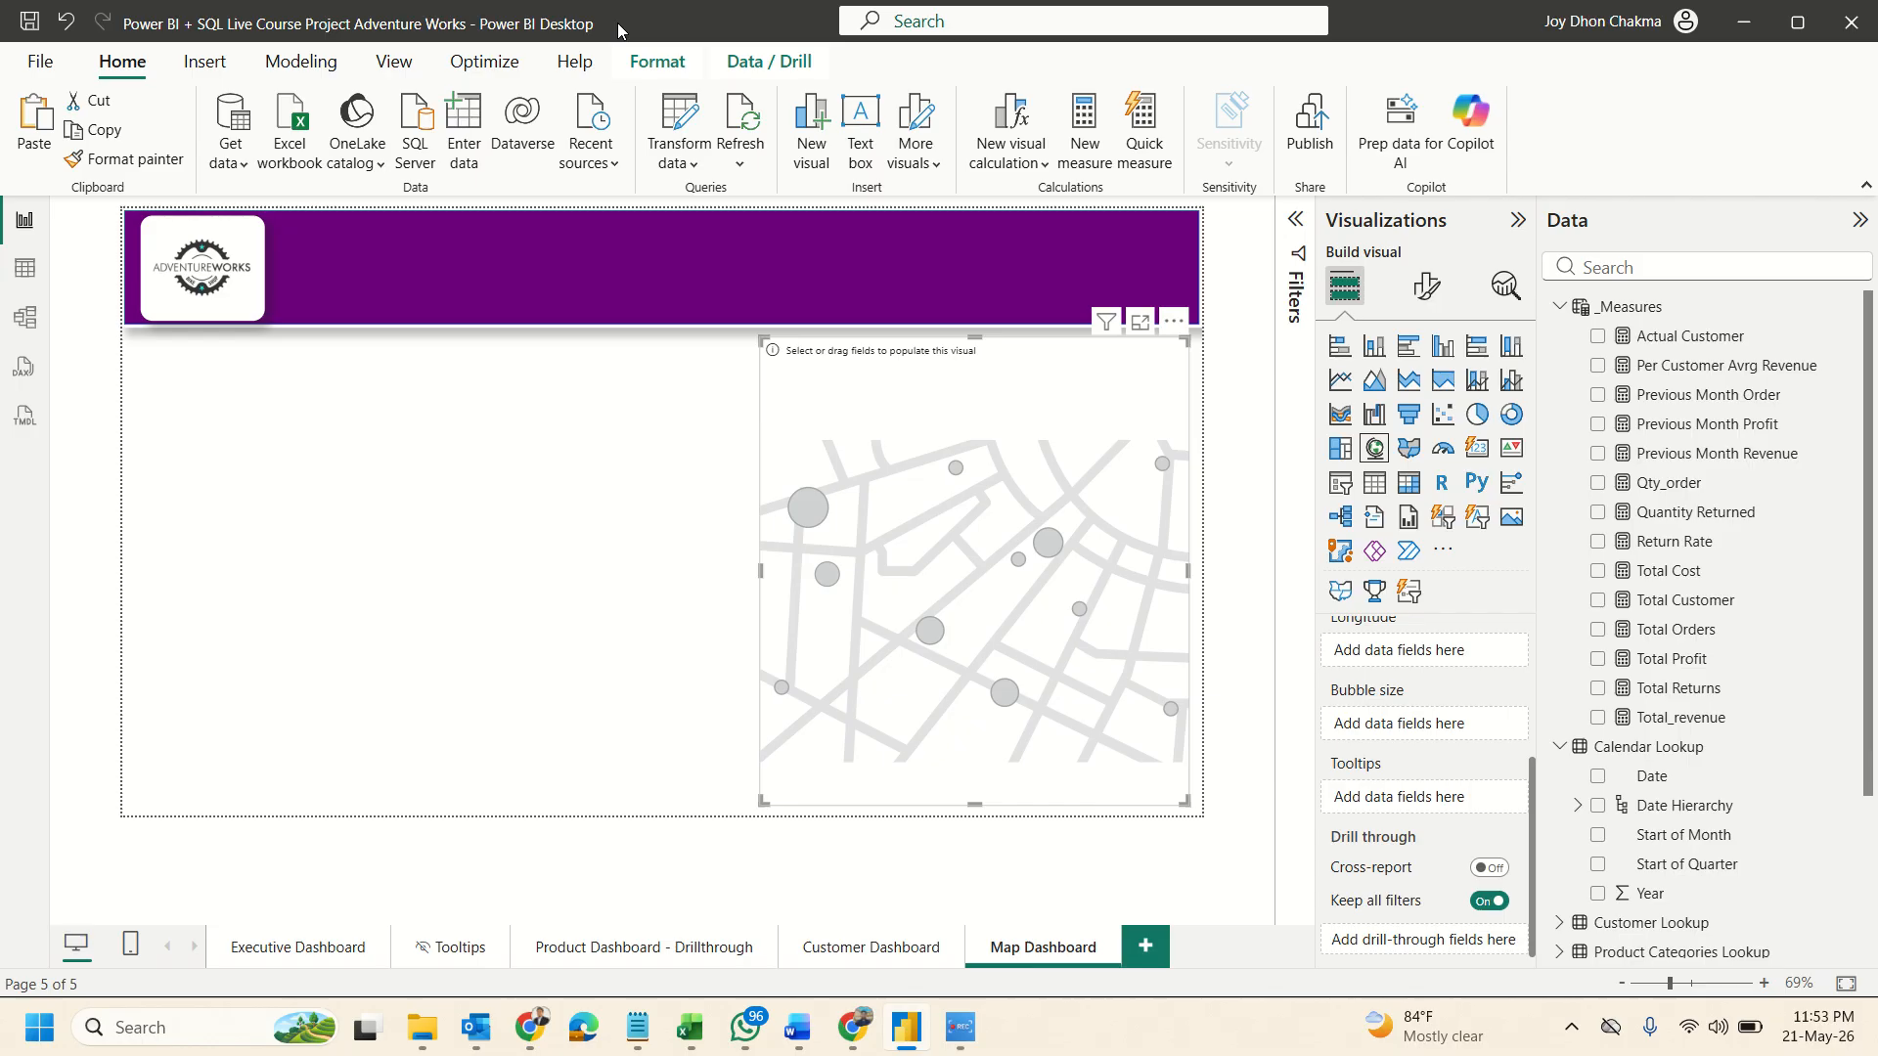
scroll(1360, 688, "up", 3)
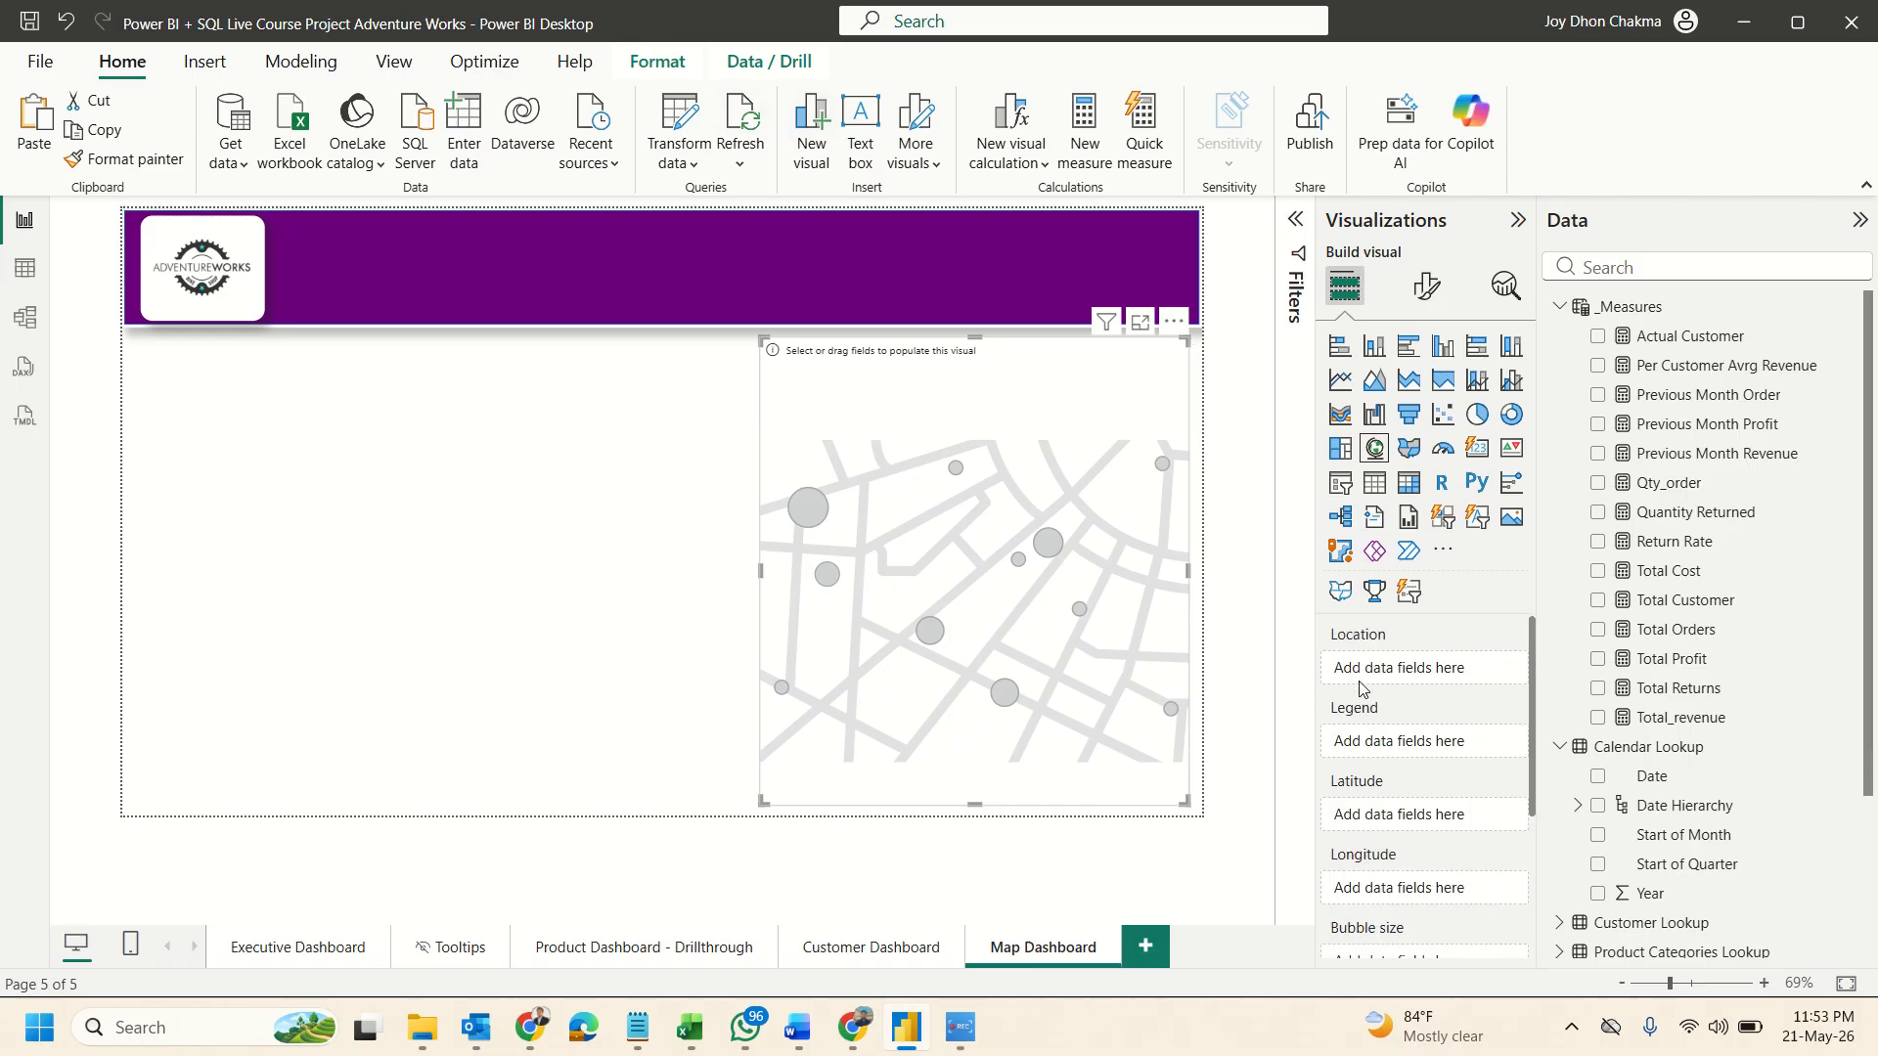
scroll(1626, 729, "down", 3)
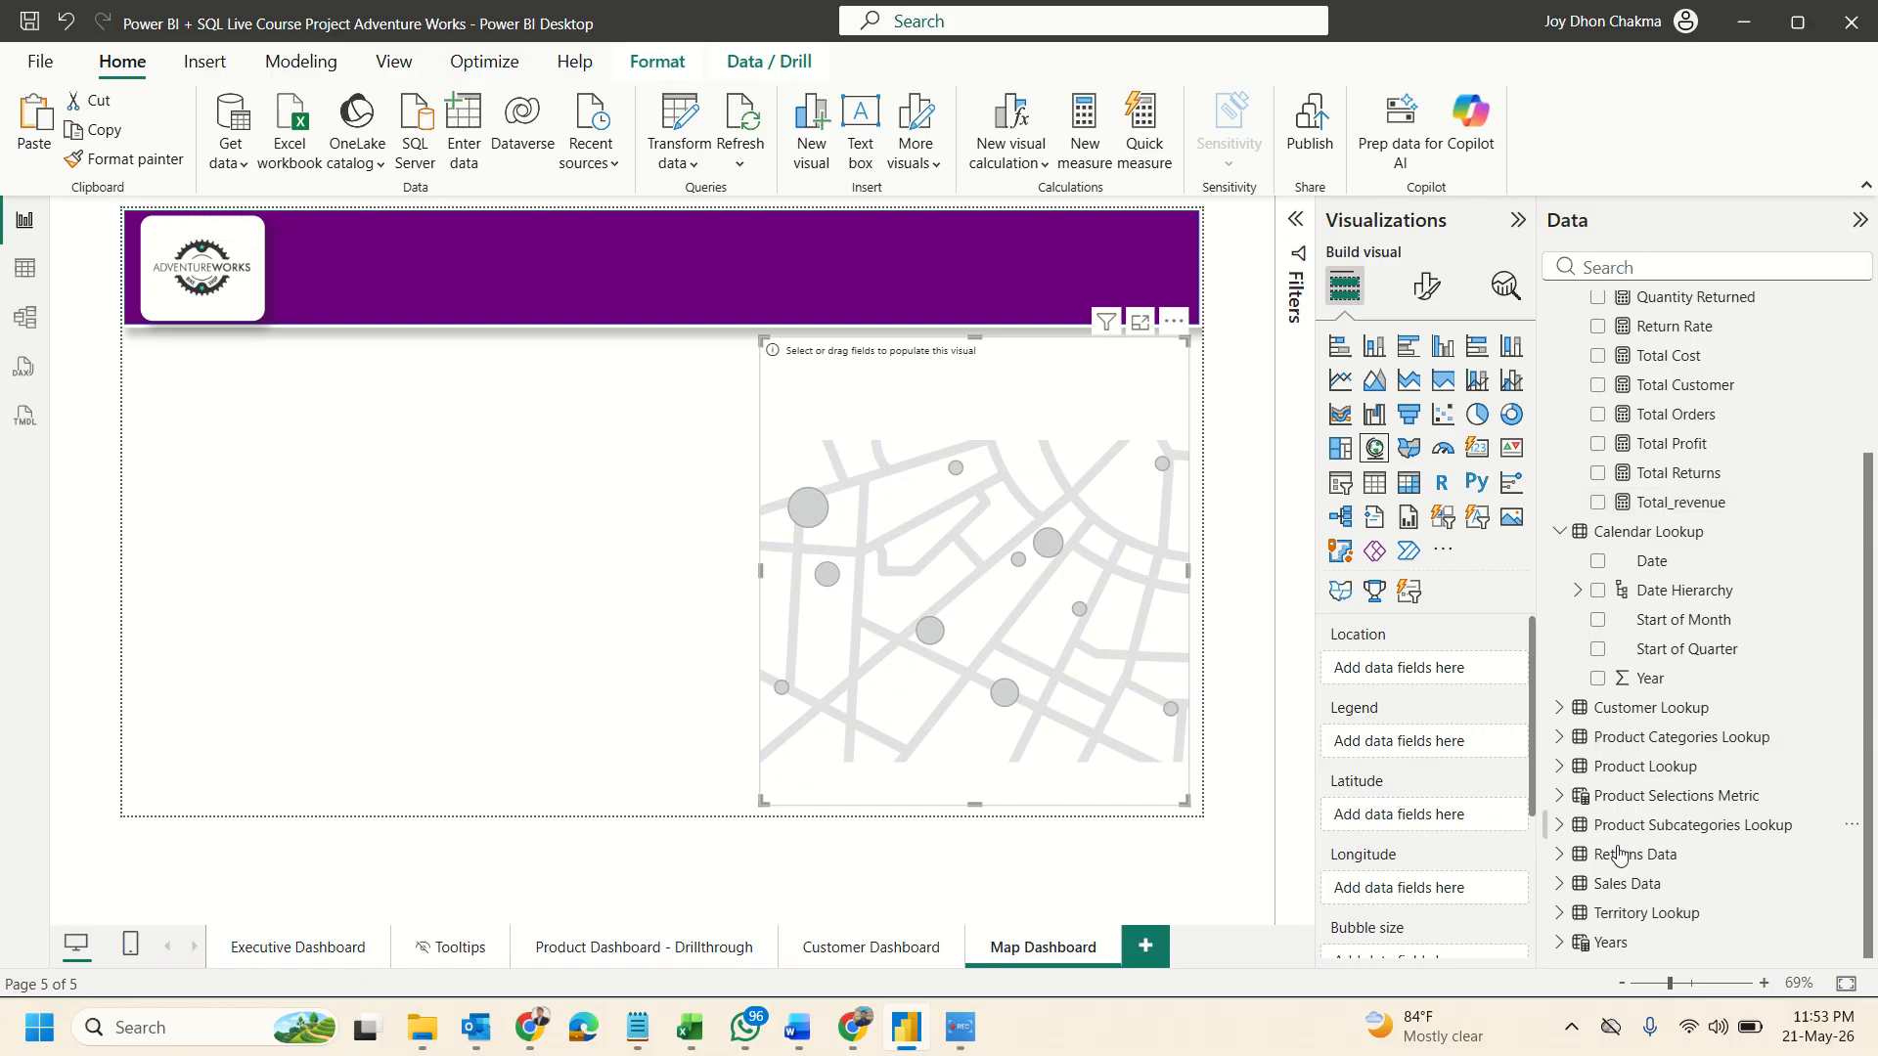
left_click(1592, 914)
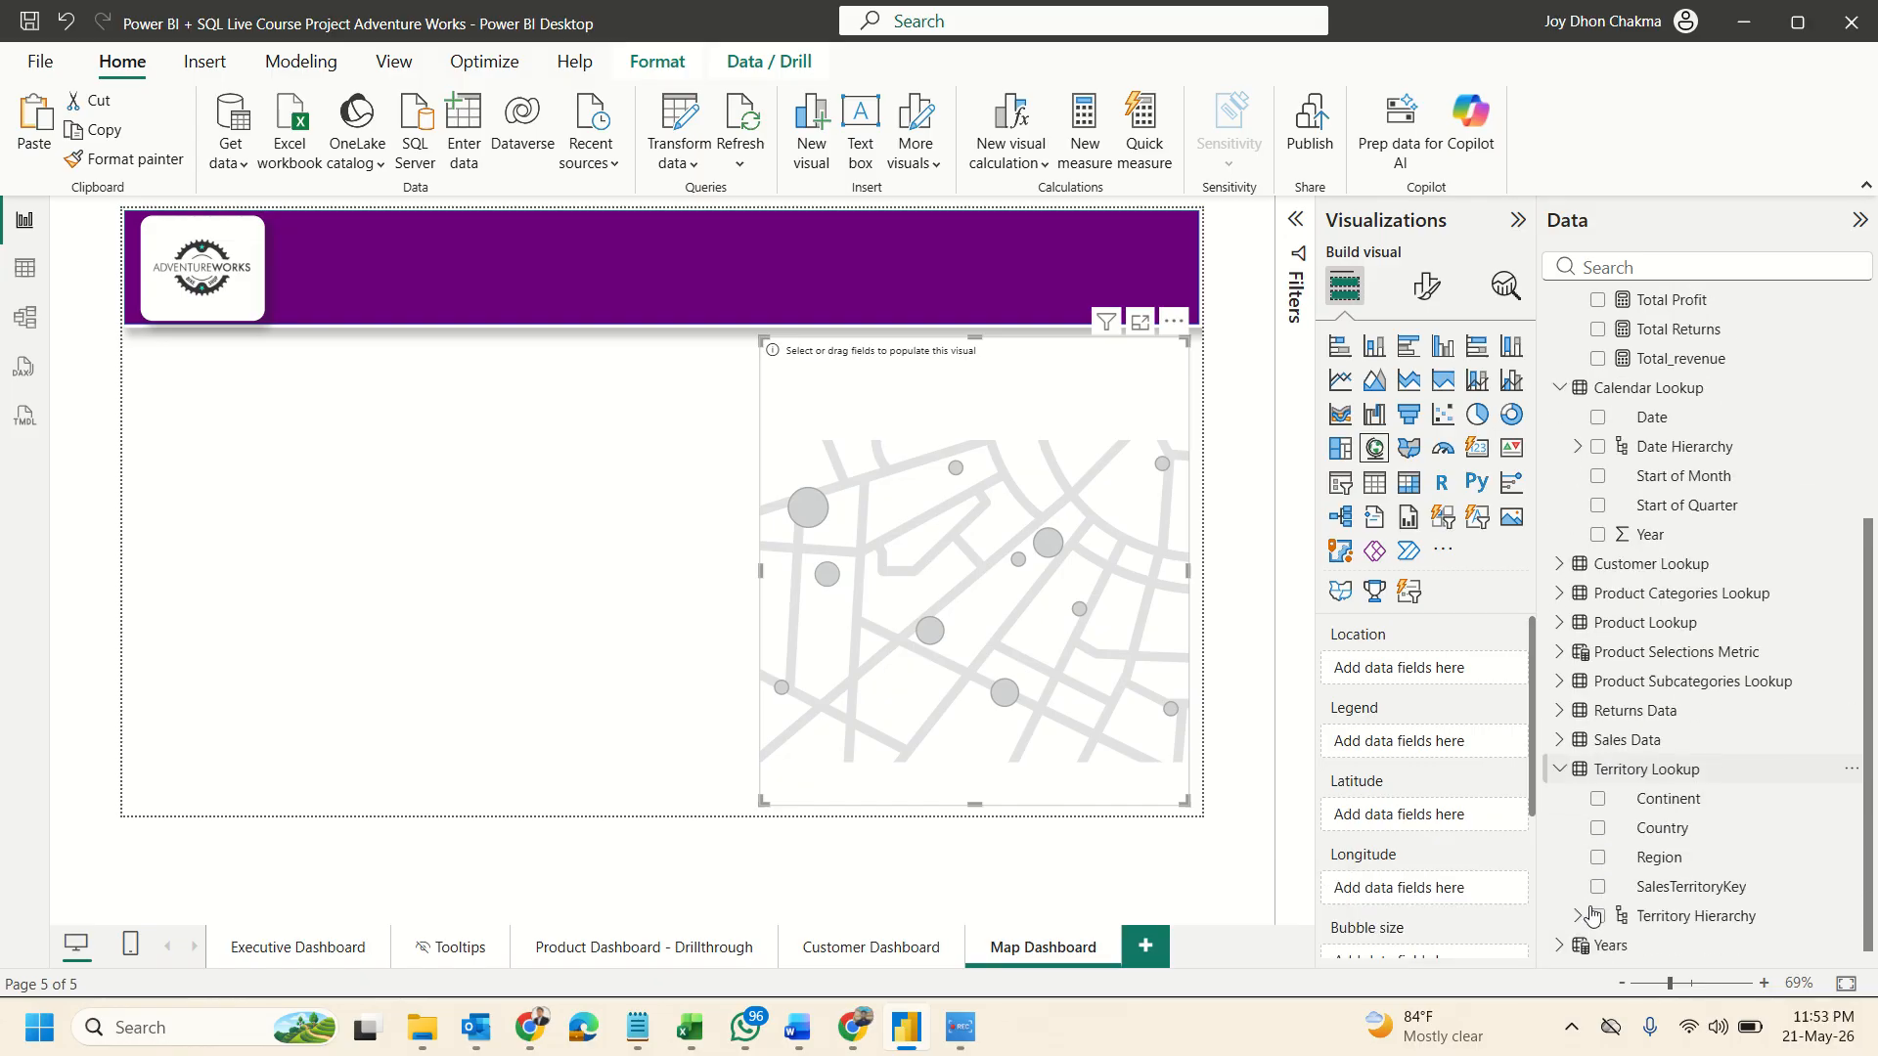
left_click(1576, 912)
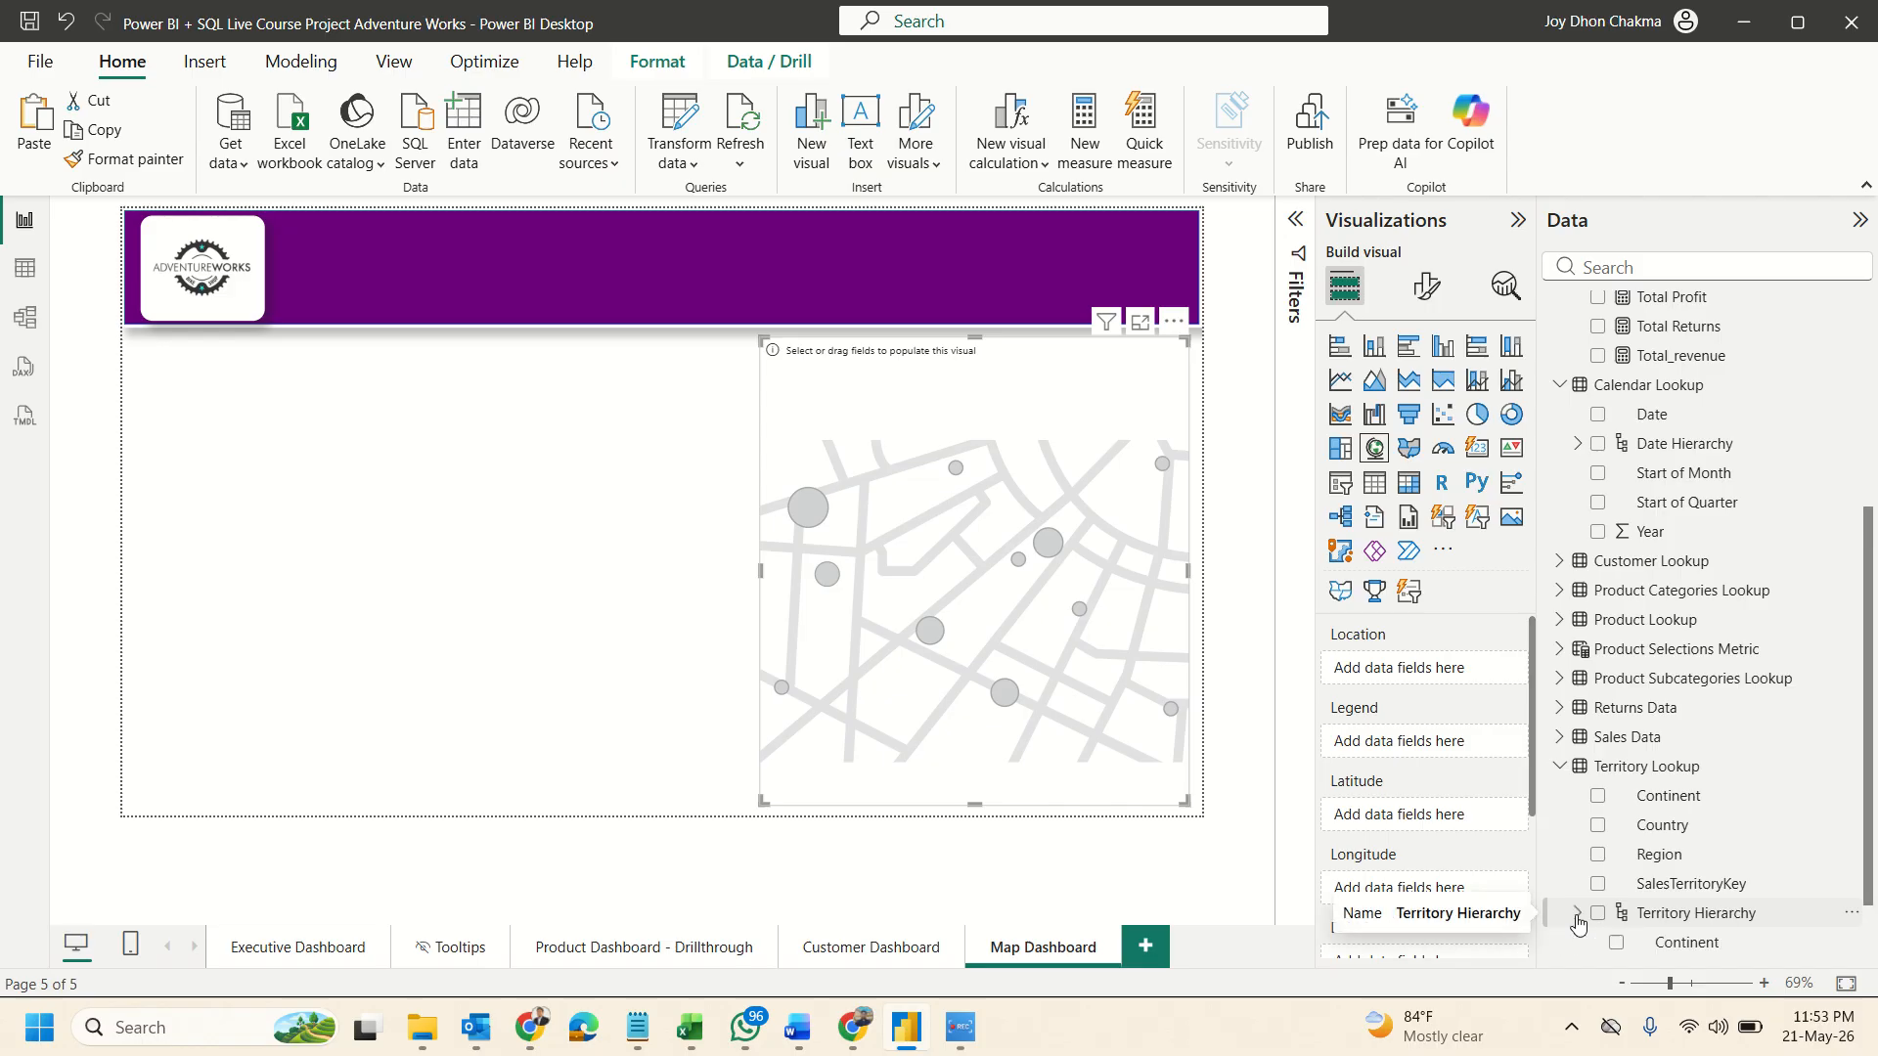
right_click(1660, 921)
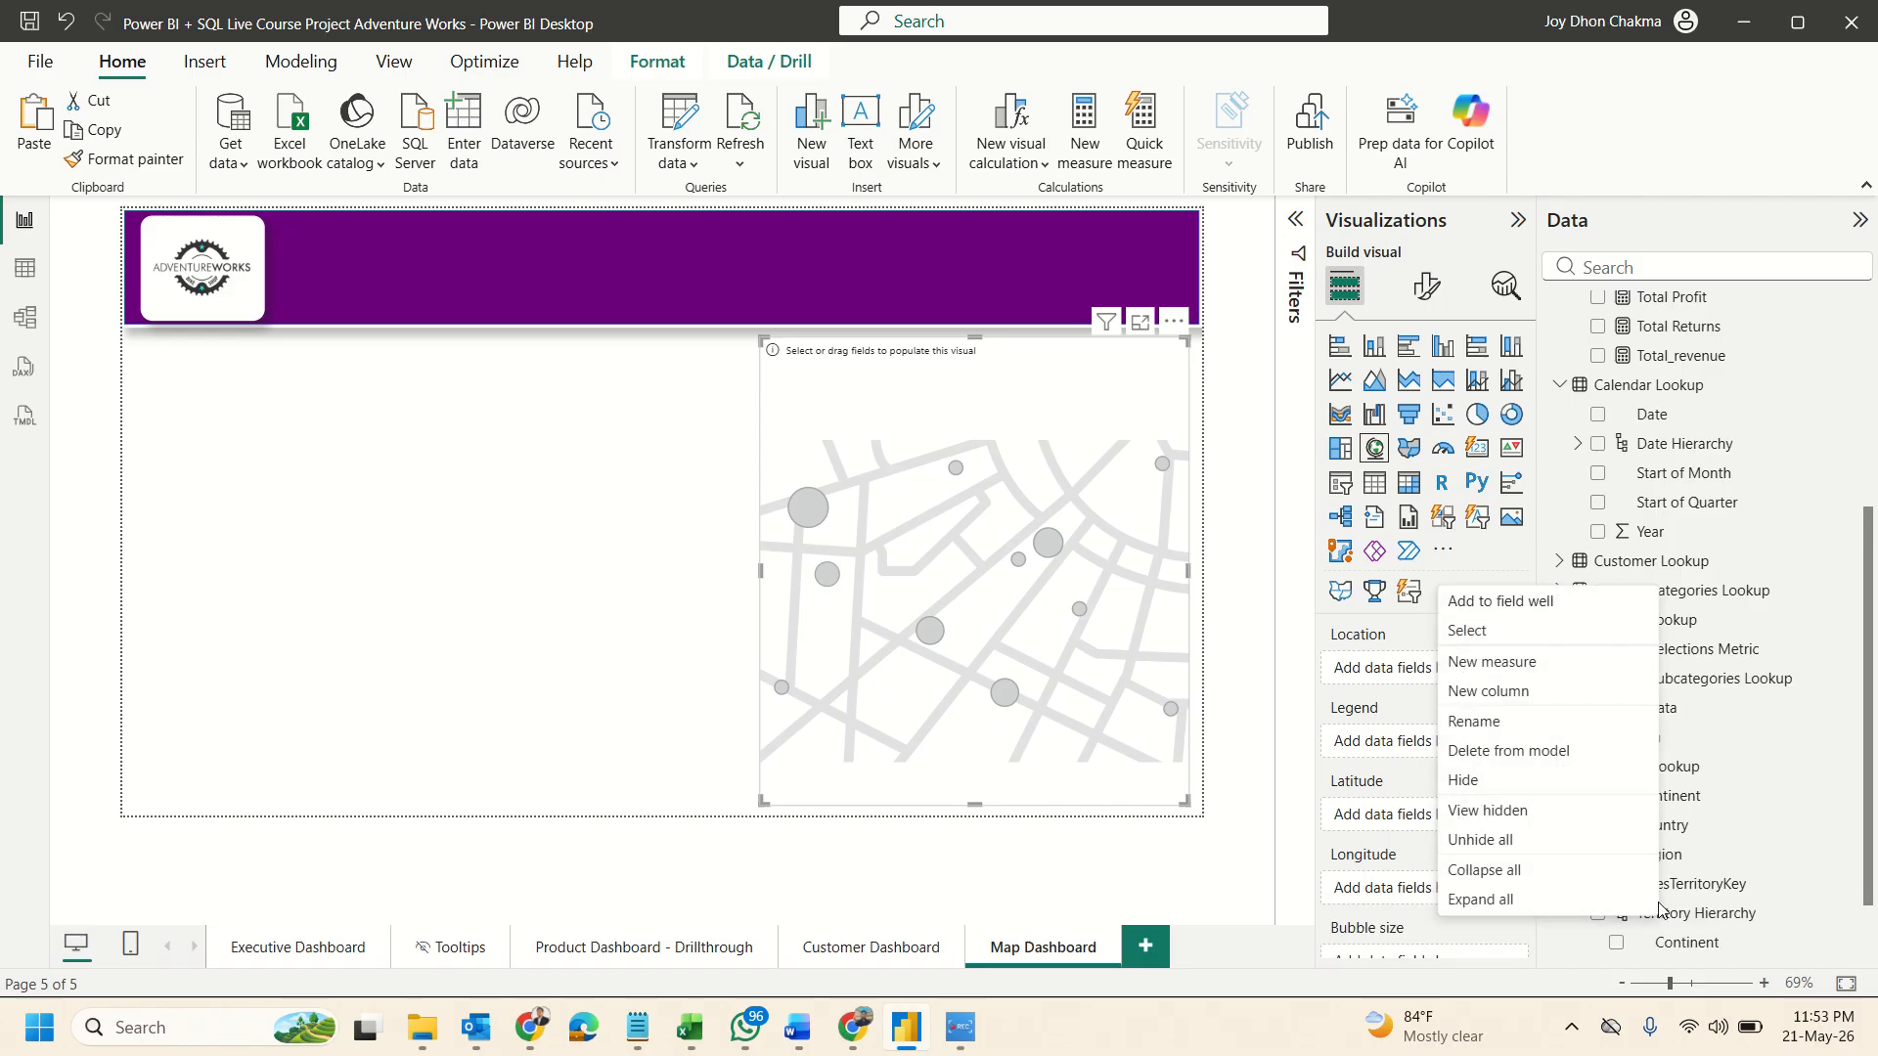
left_click(1515, 752)
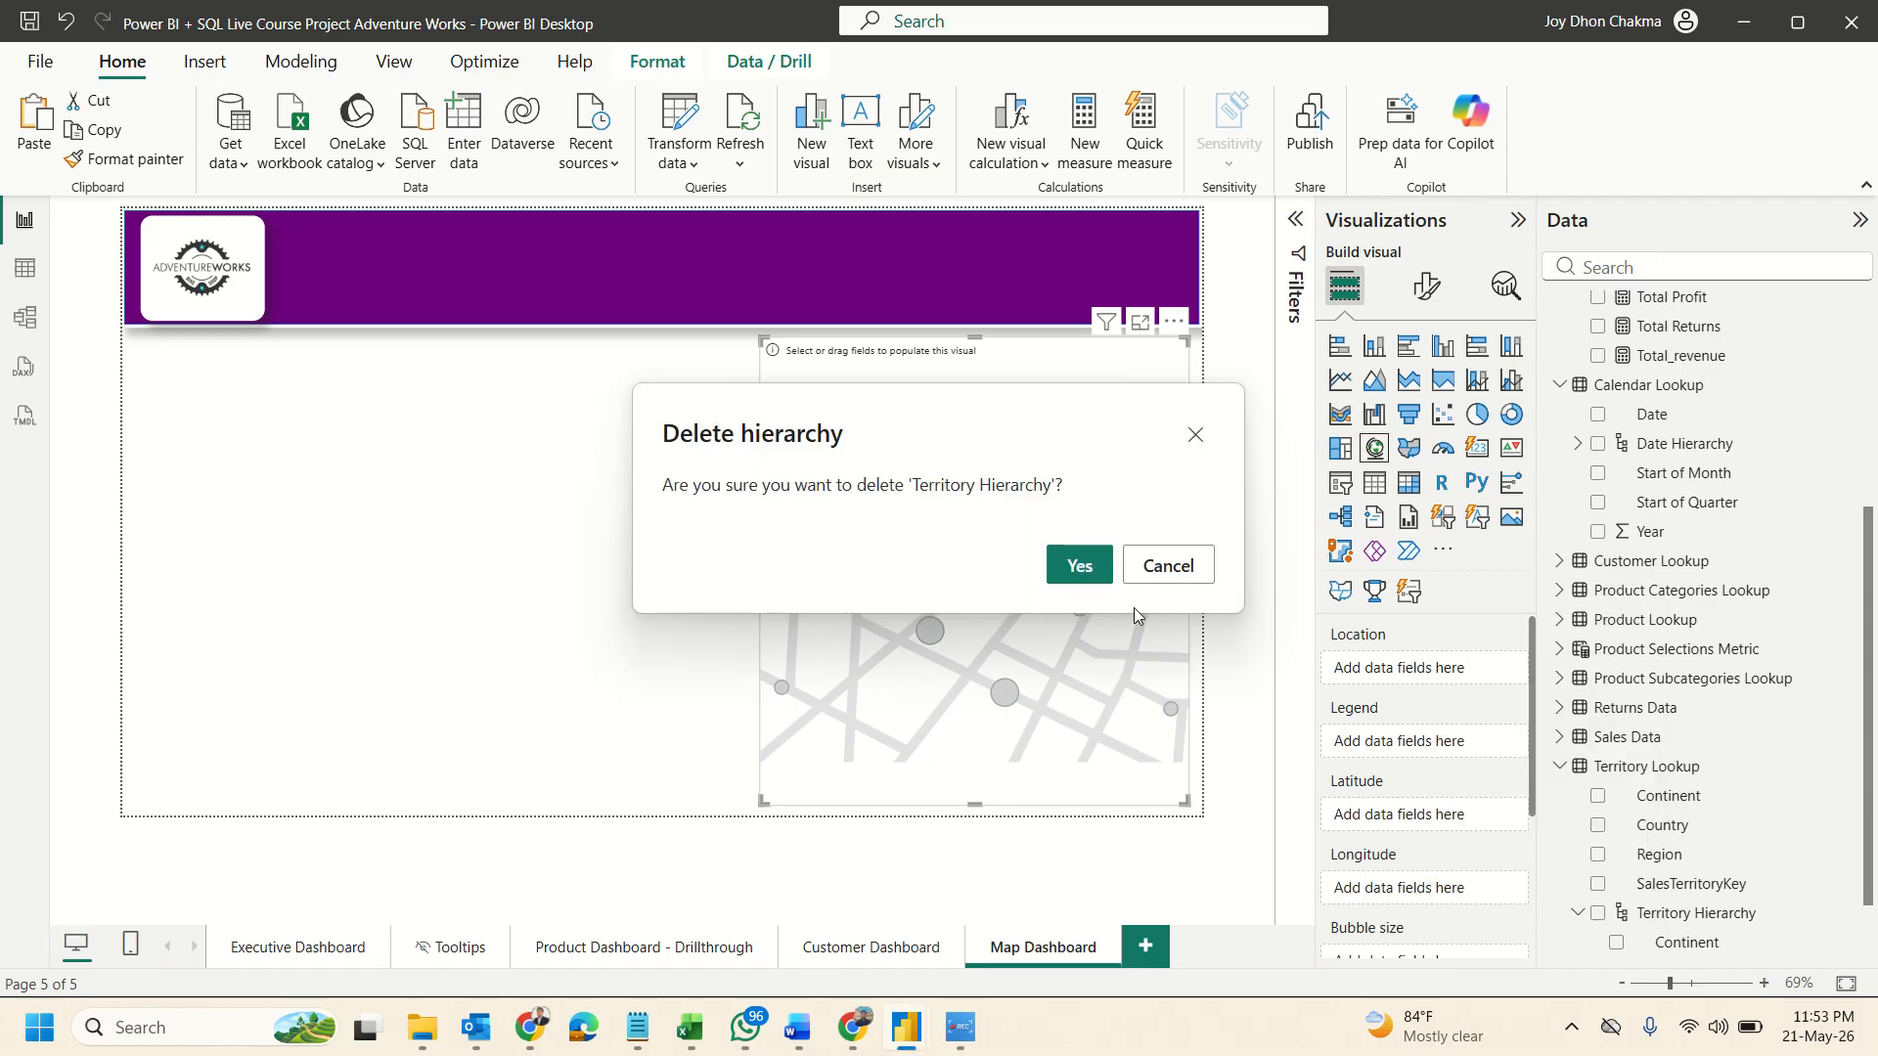
left_click(1077, 567)
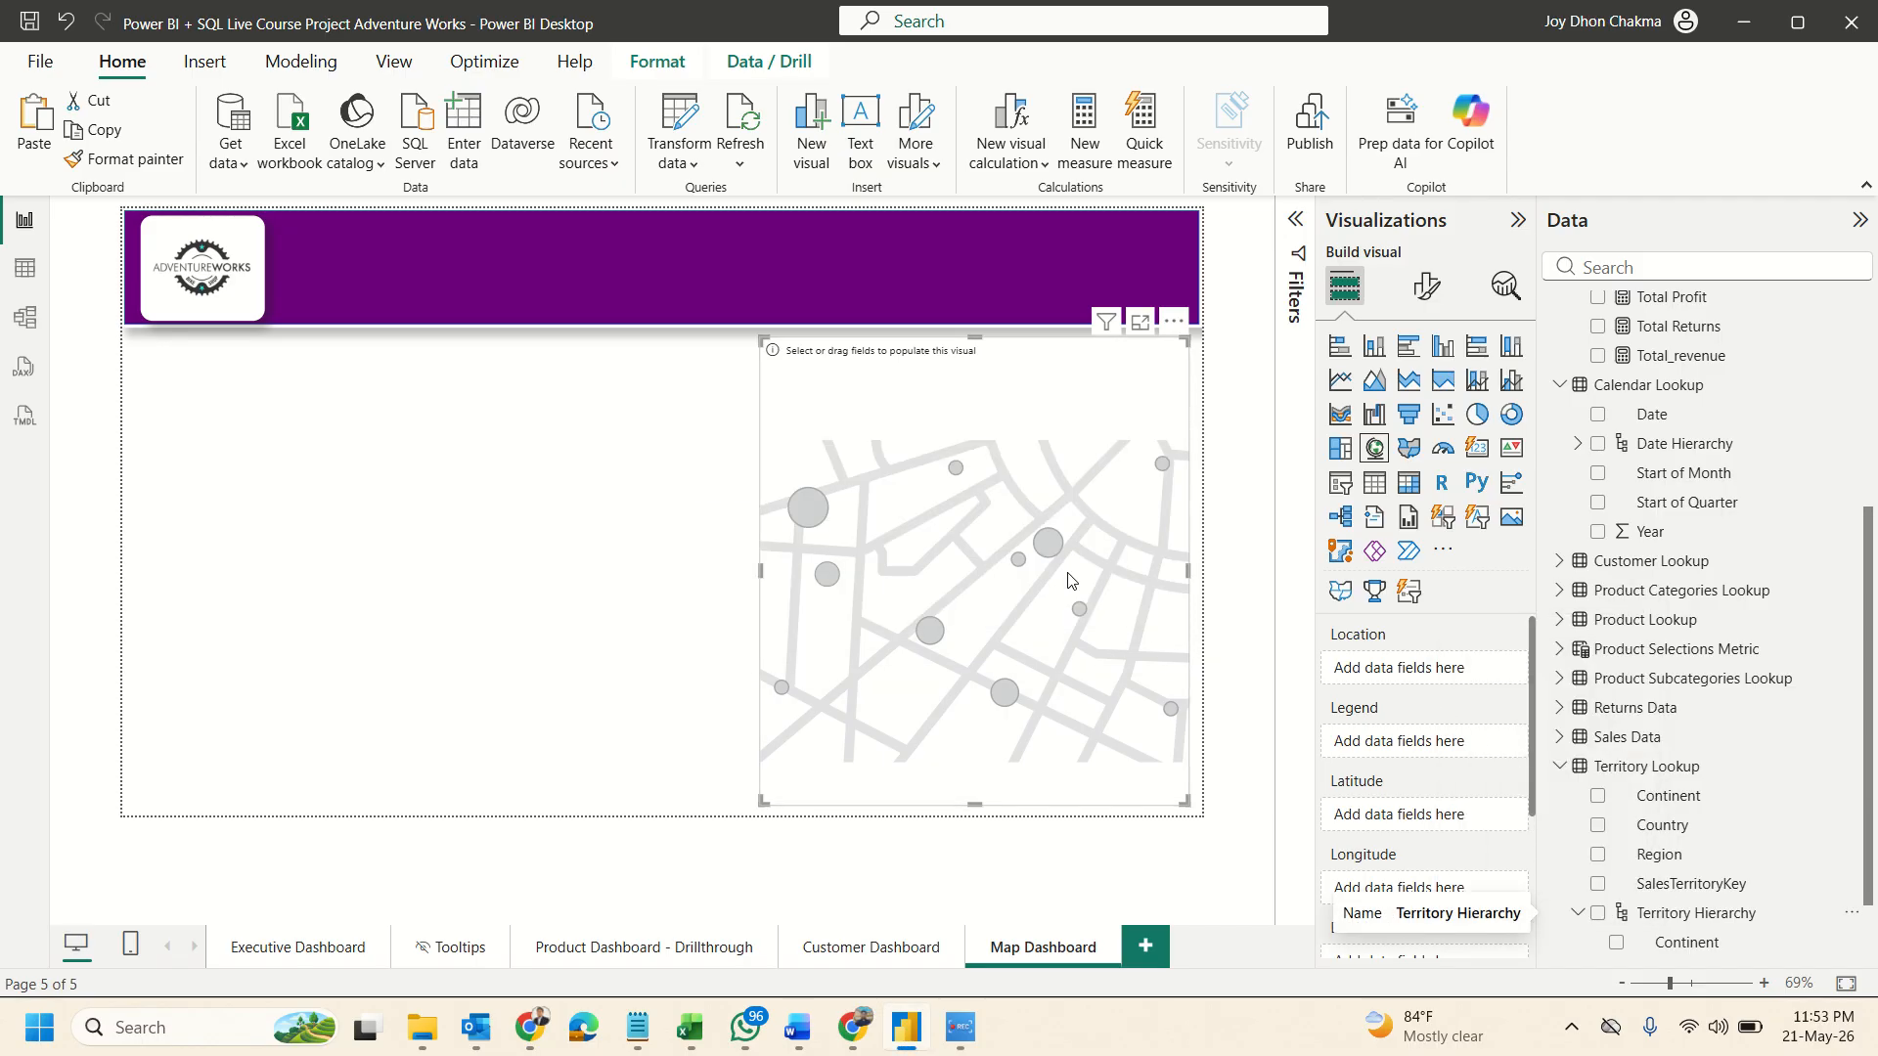
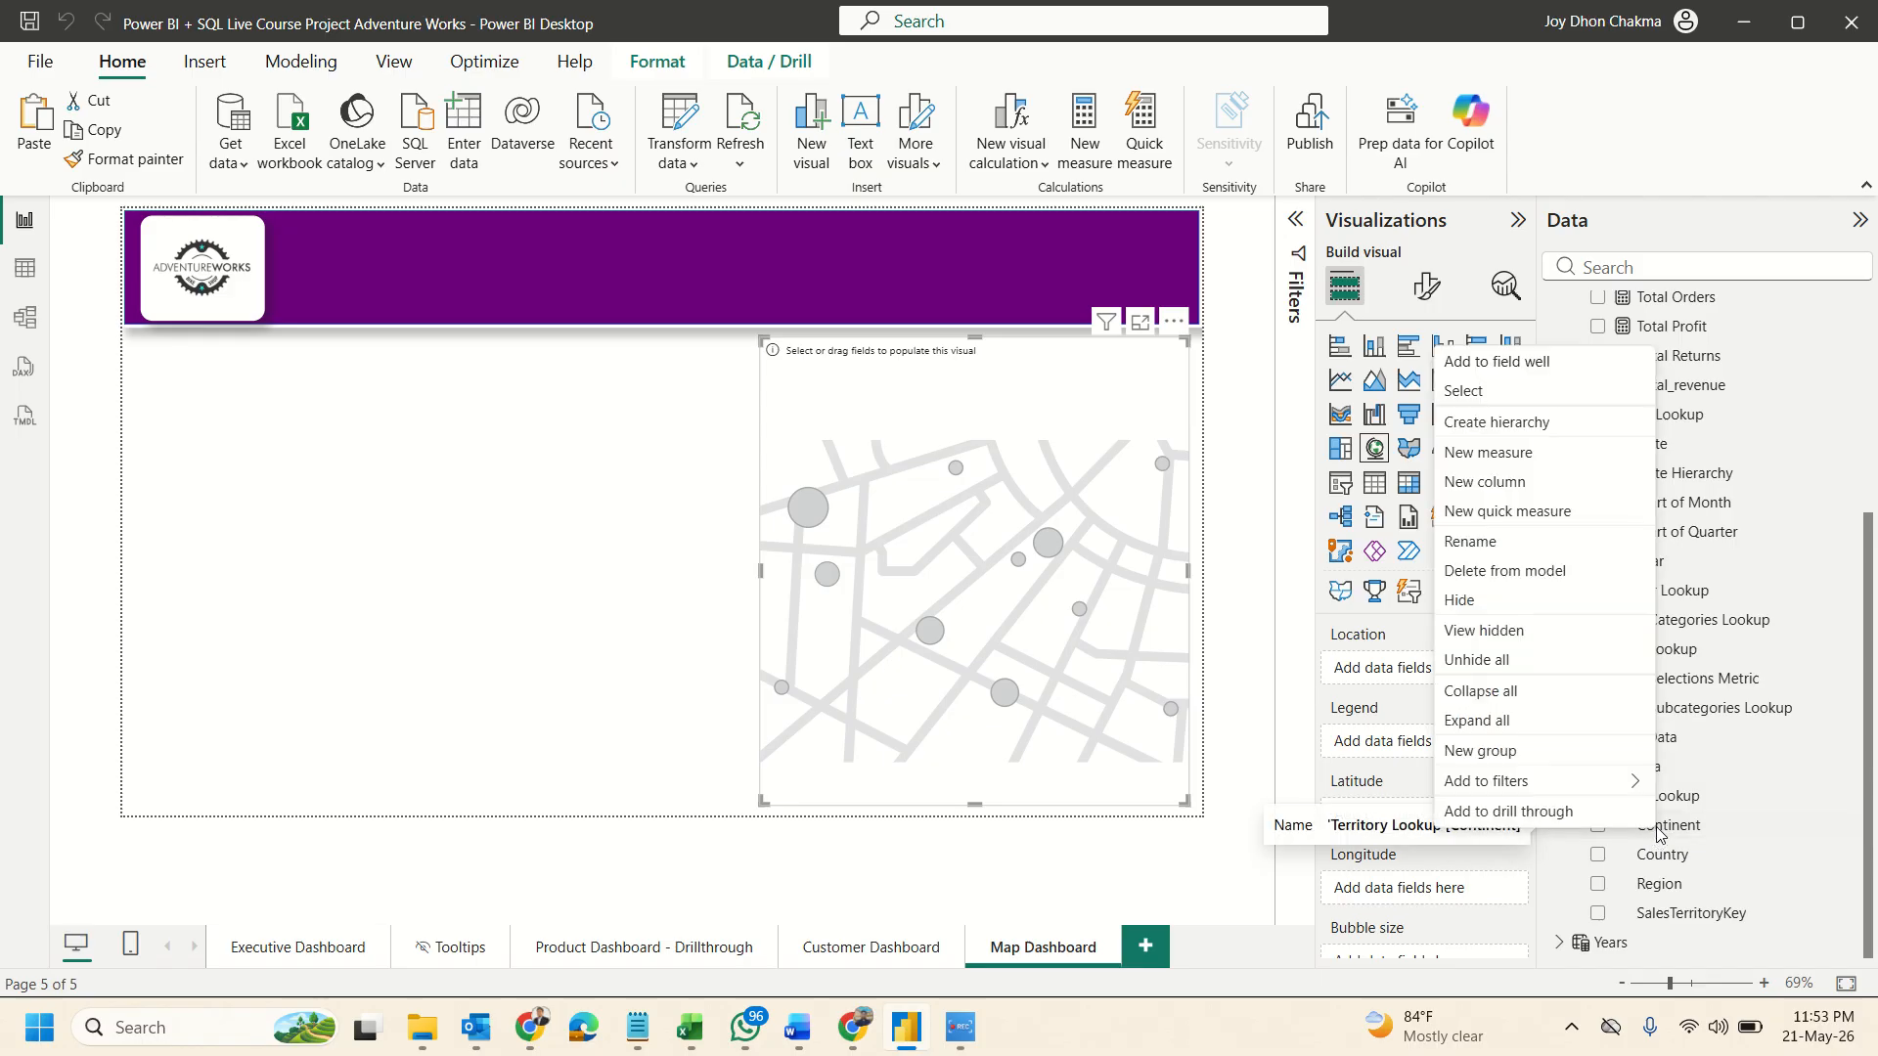
Create a hierarchy from the Continent field in Territory Lookup and add Country as its second level.
right_click(1657, 835)
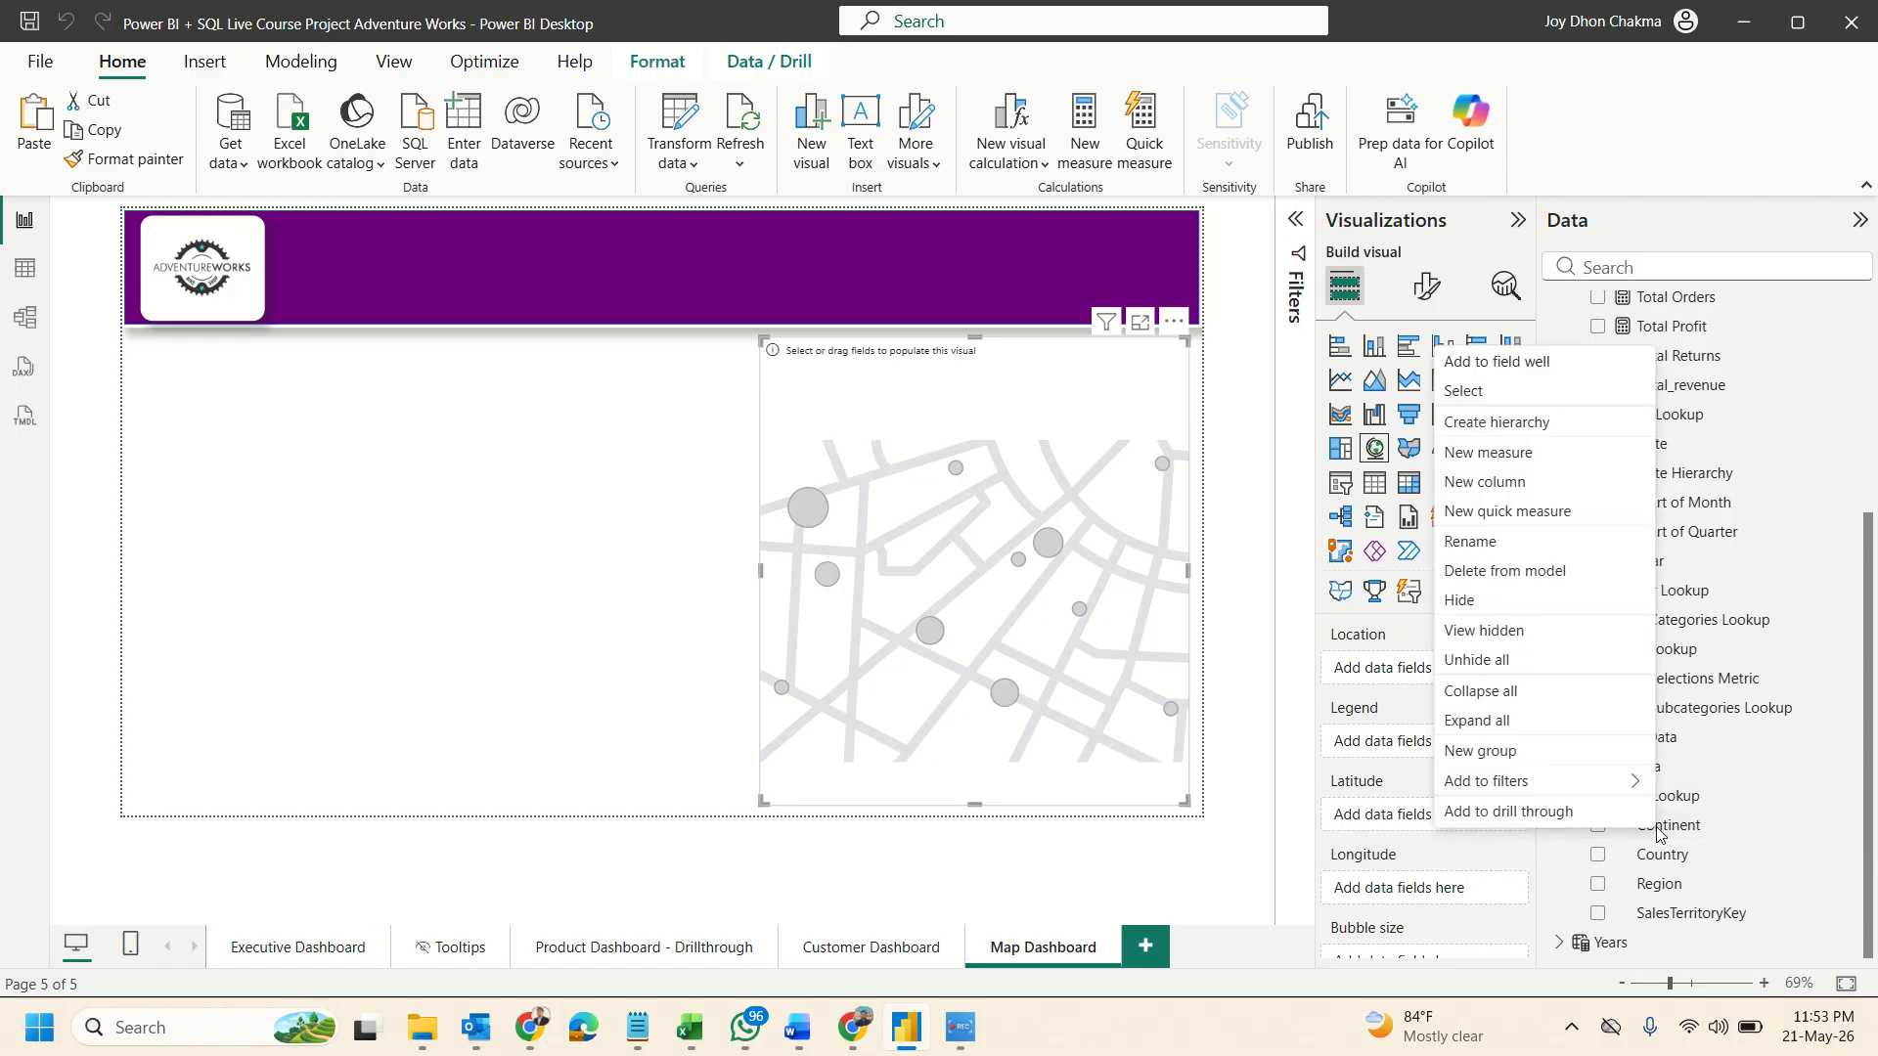
left_click(1514, 423)
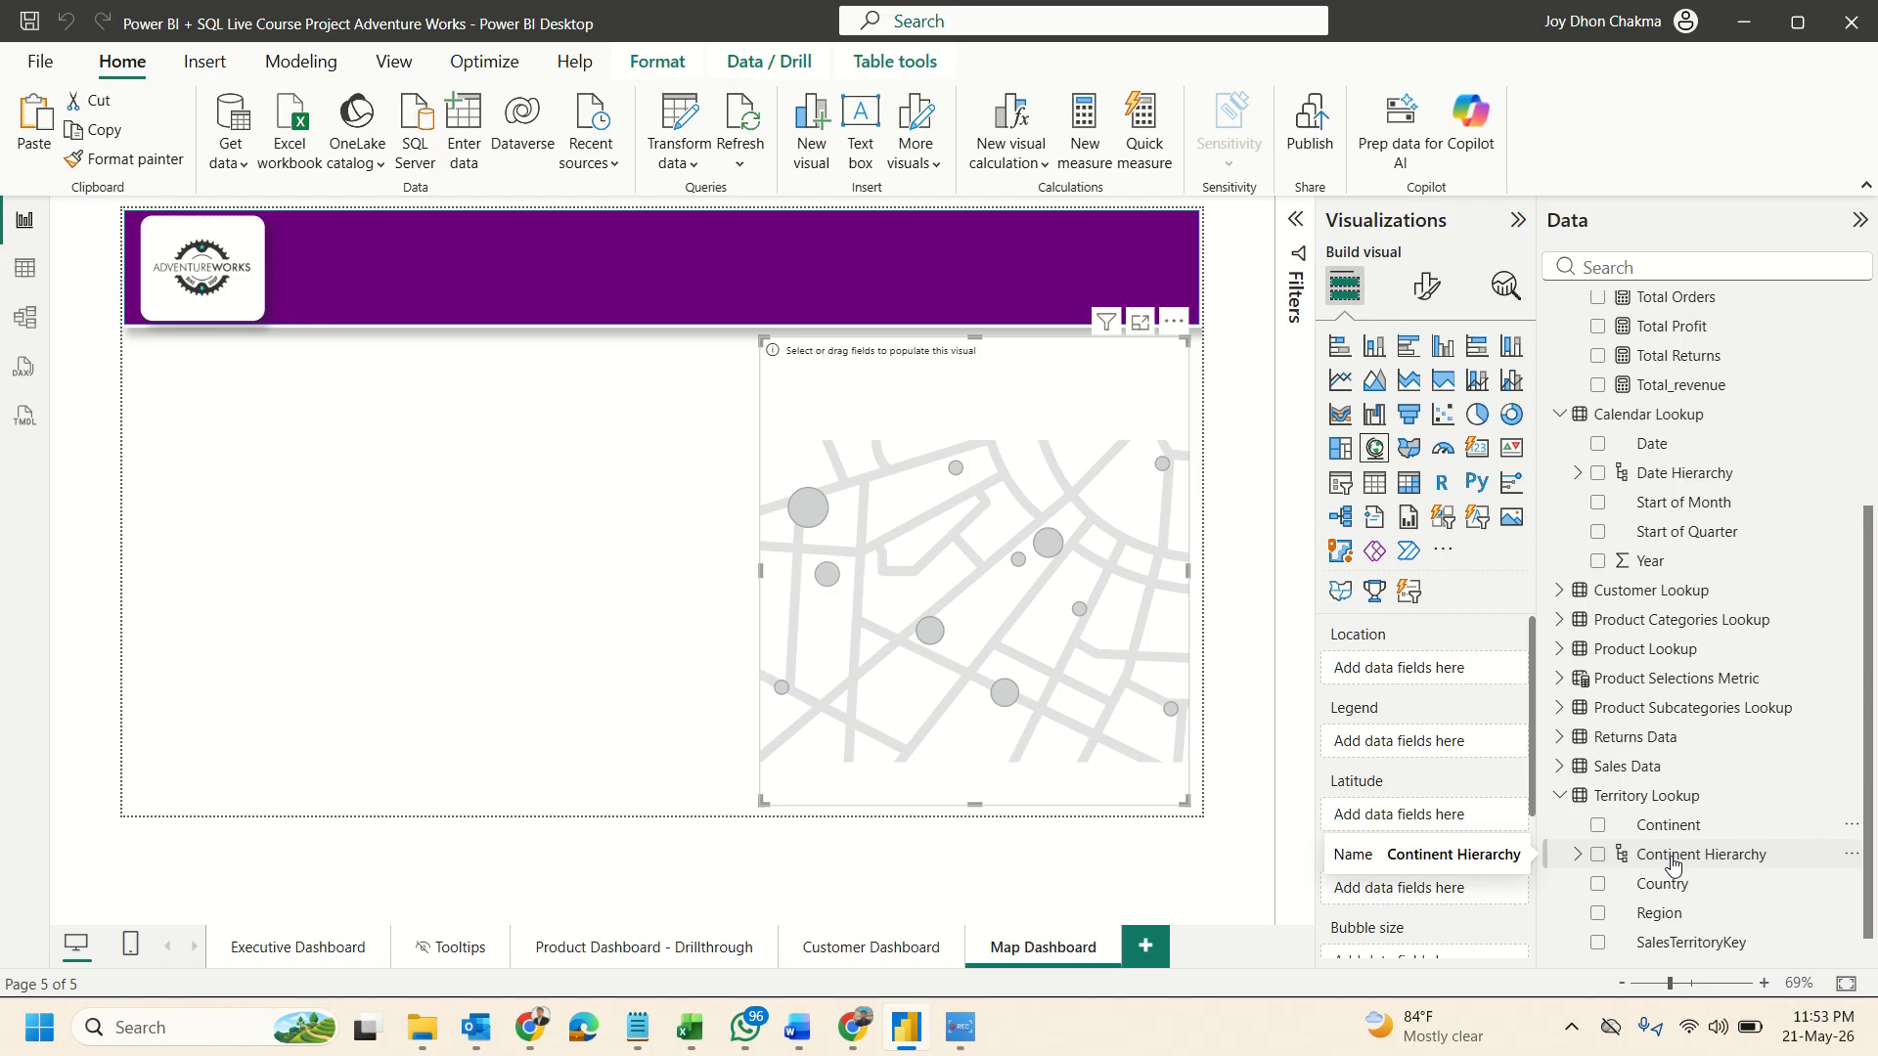
left_click(1673, 859)
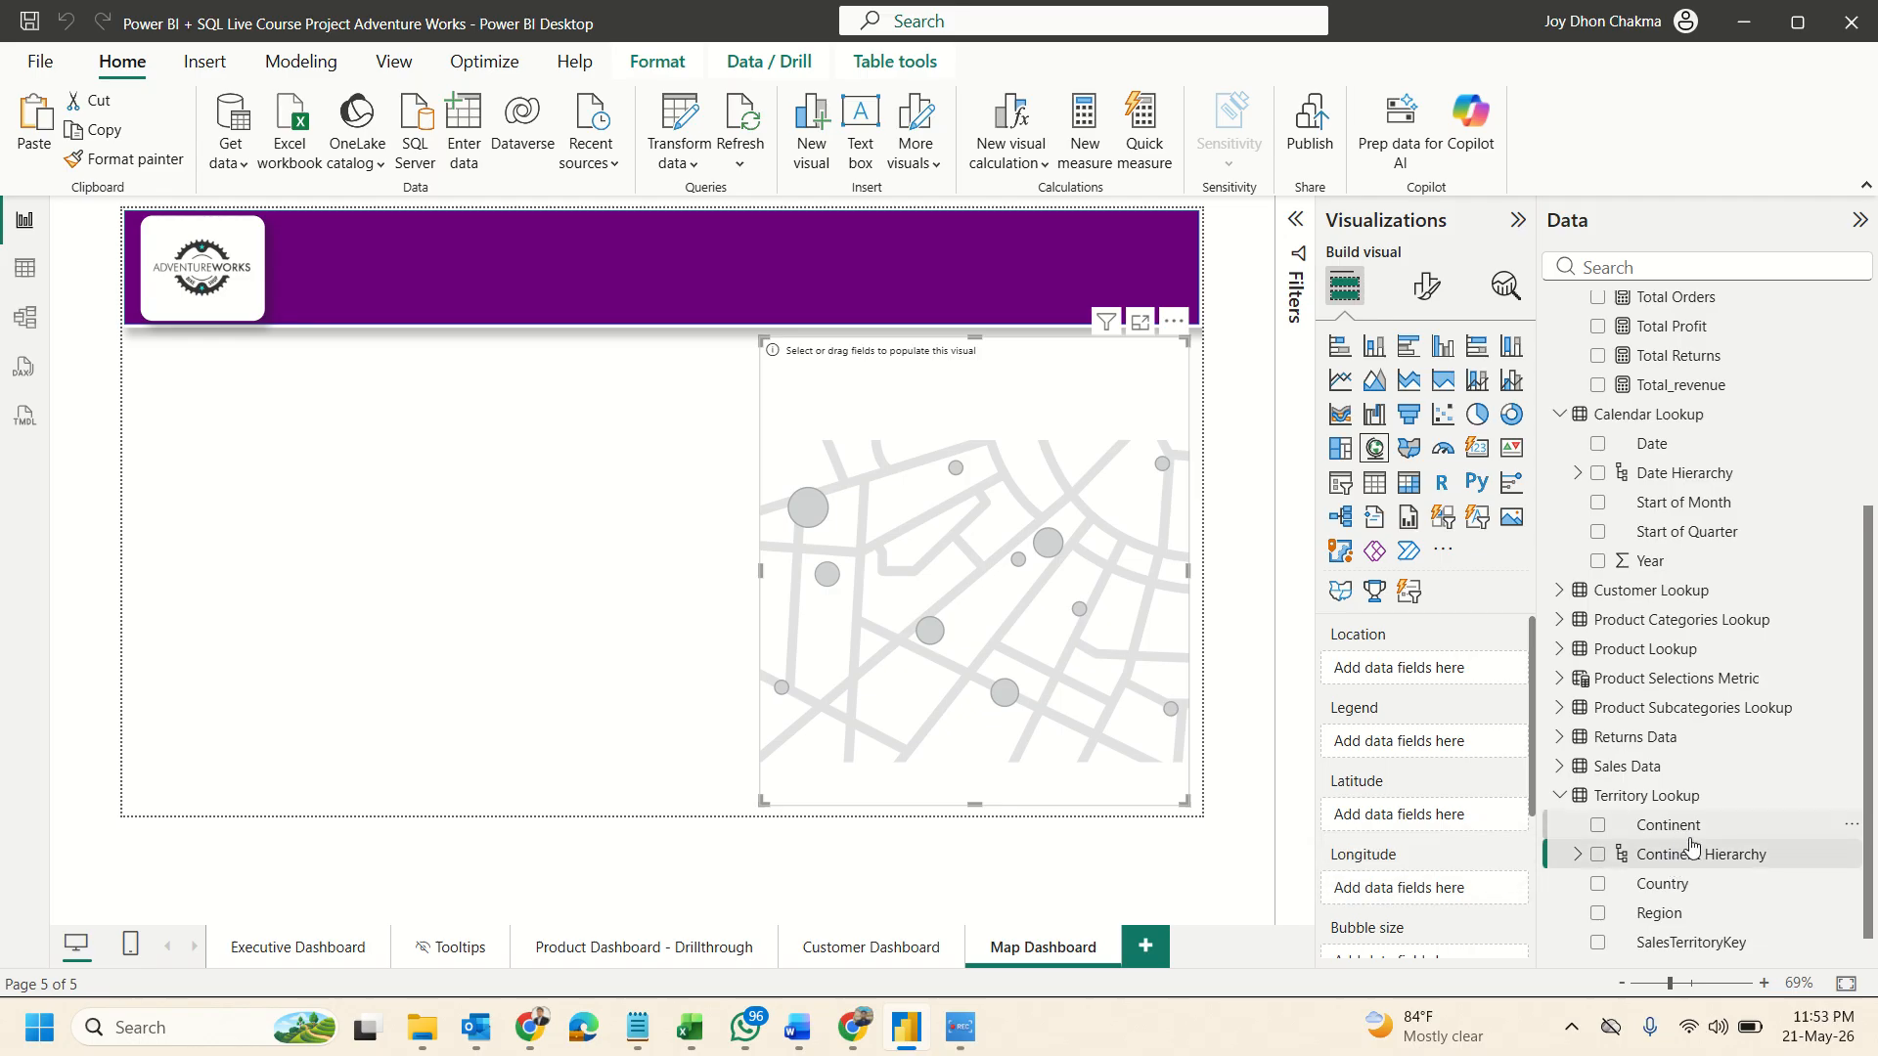
right_click(1672, 895)
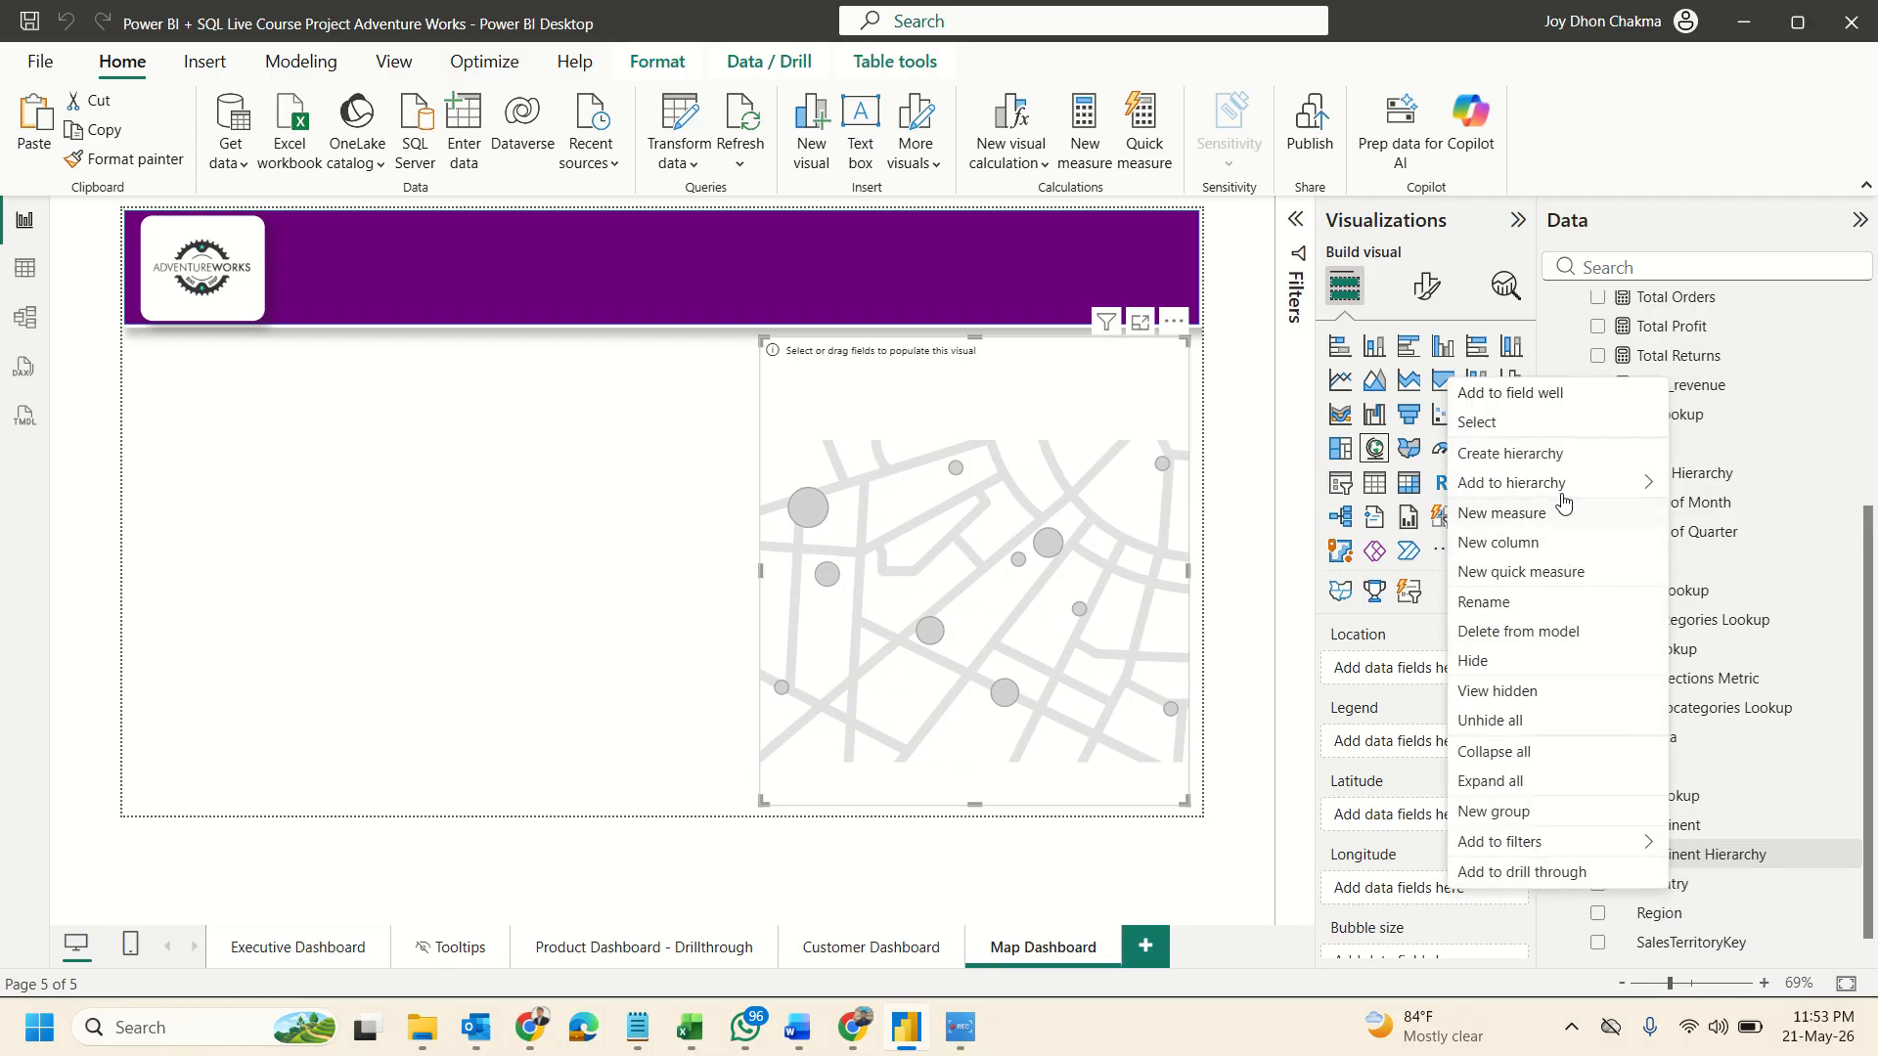
mouse_move(1545, 483)
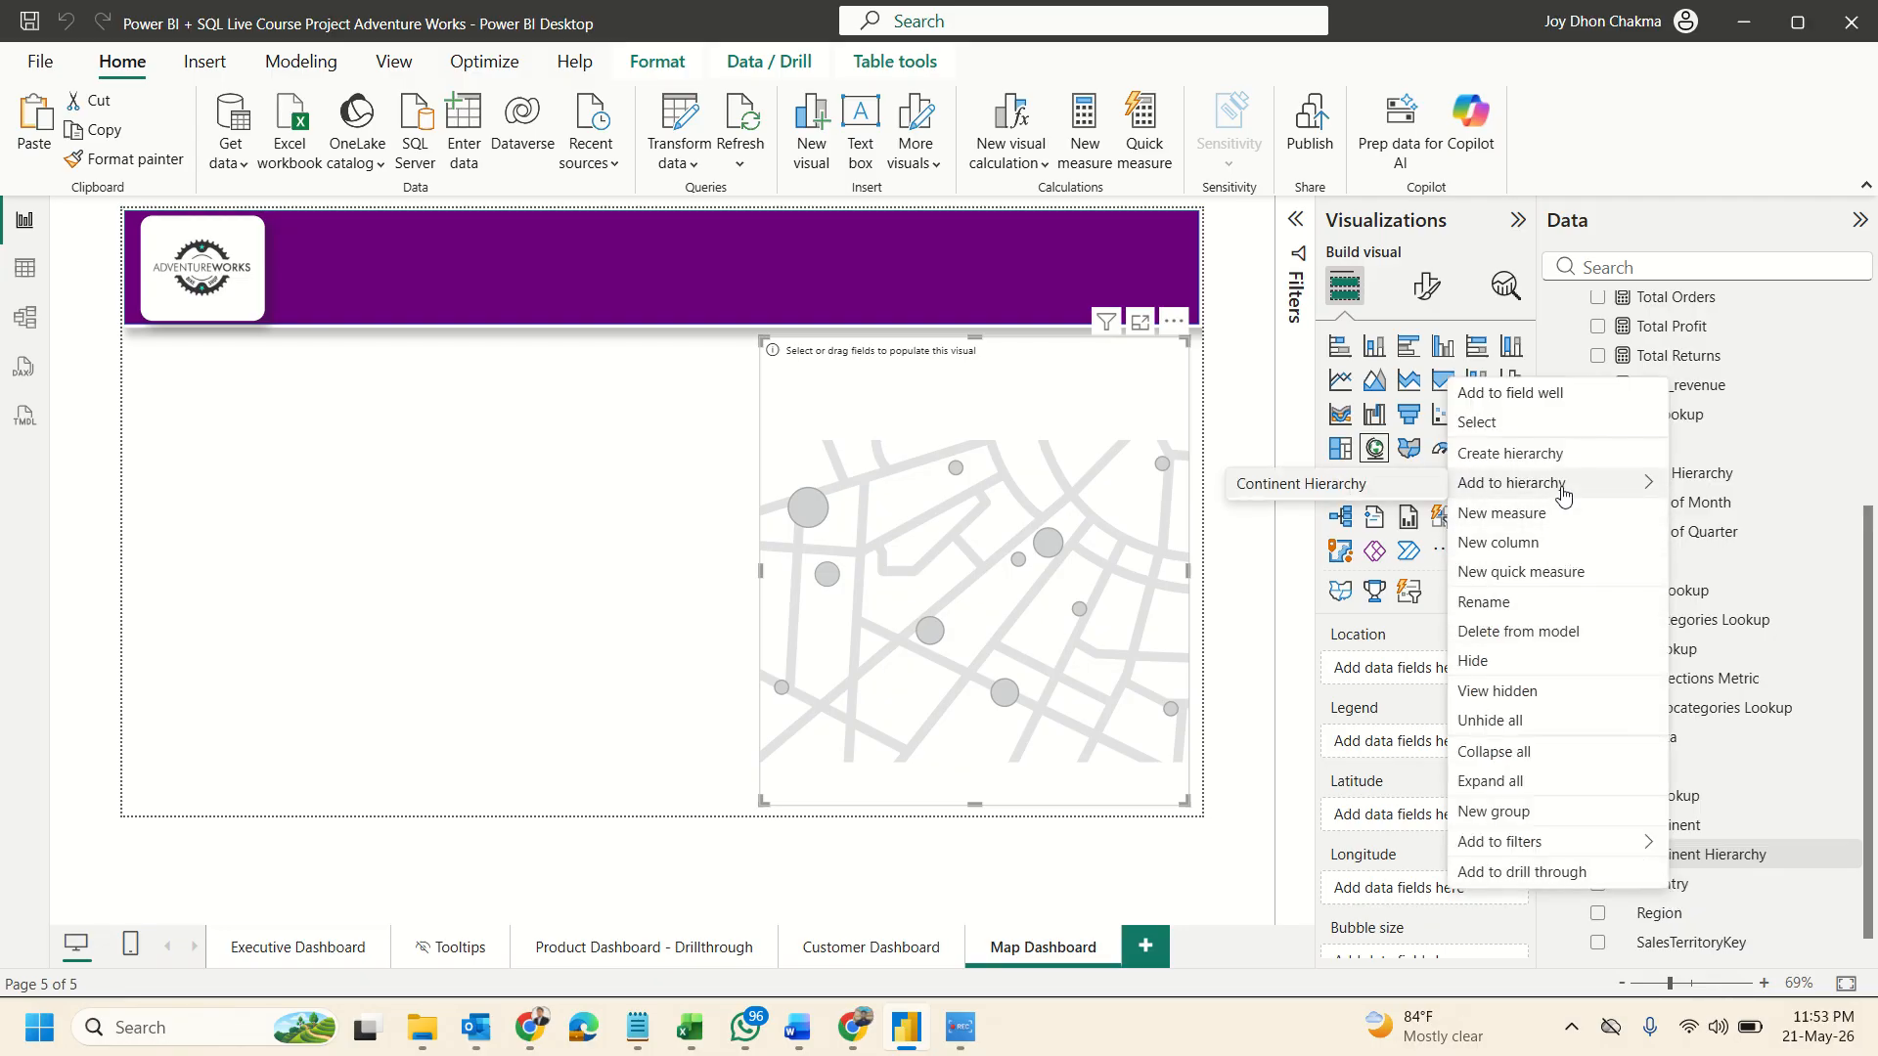
left_click(1394, 486)
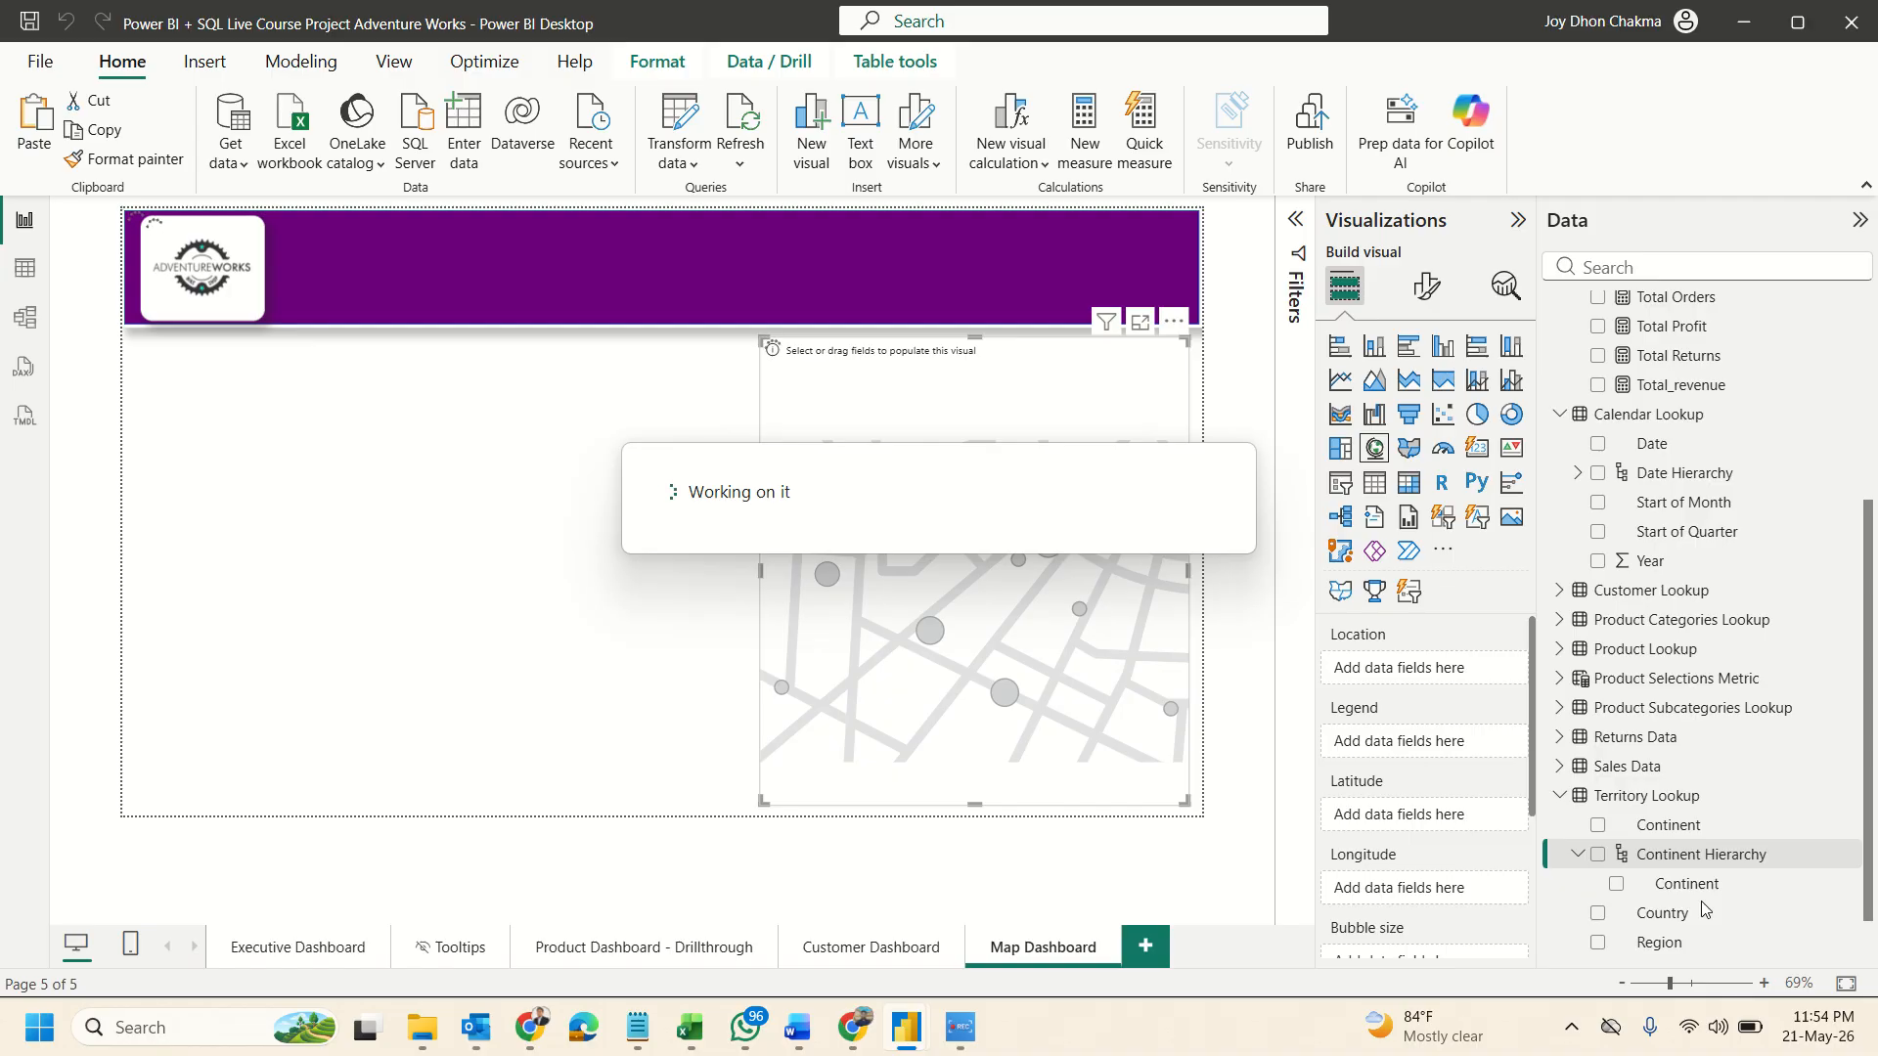
Add the Region field to the Continent Hierarchy as its third level.
scroll(1703, 901, "down", 1)
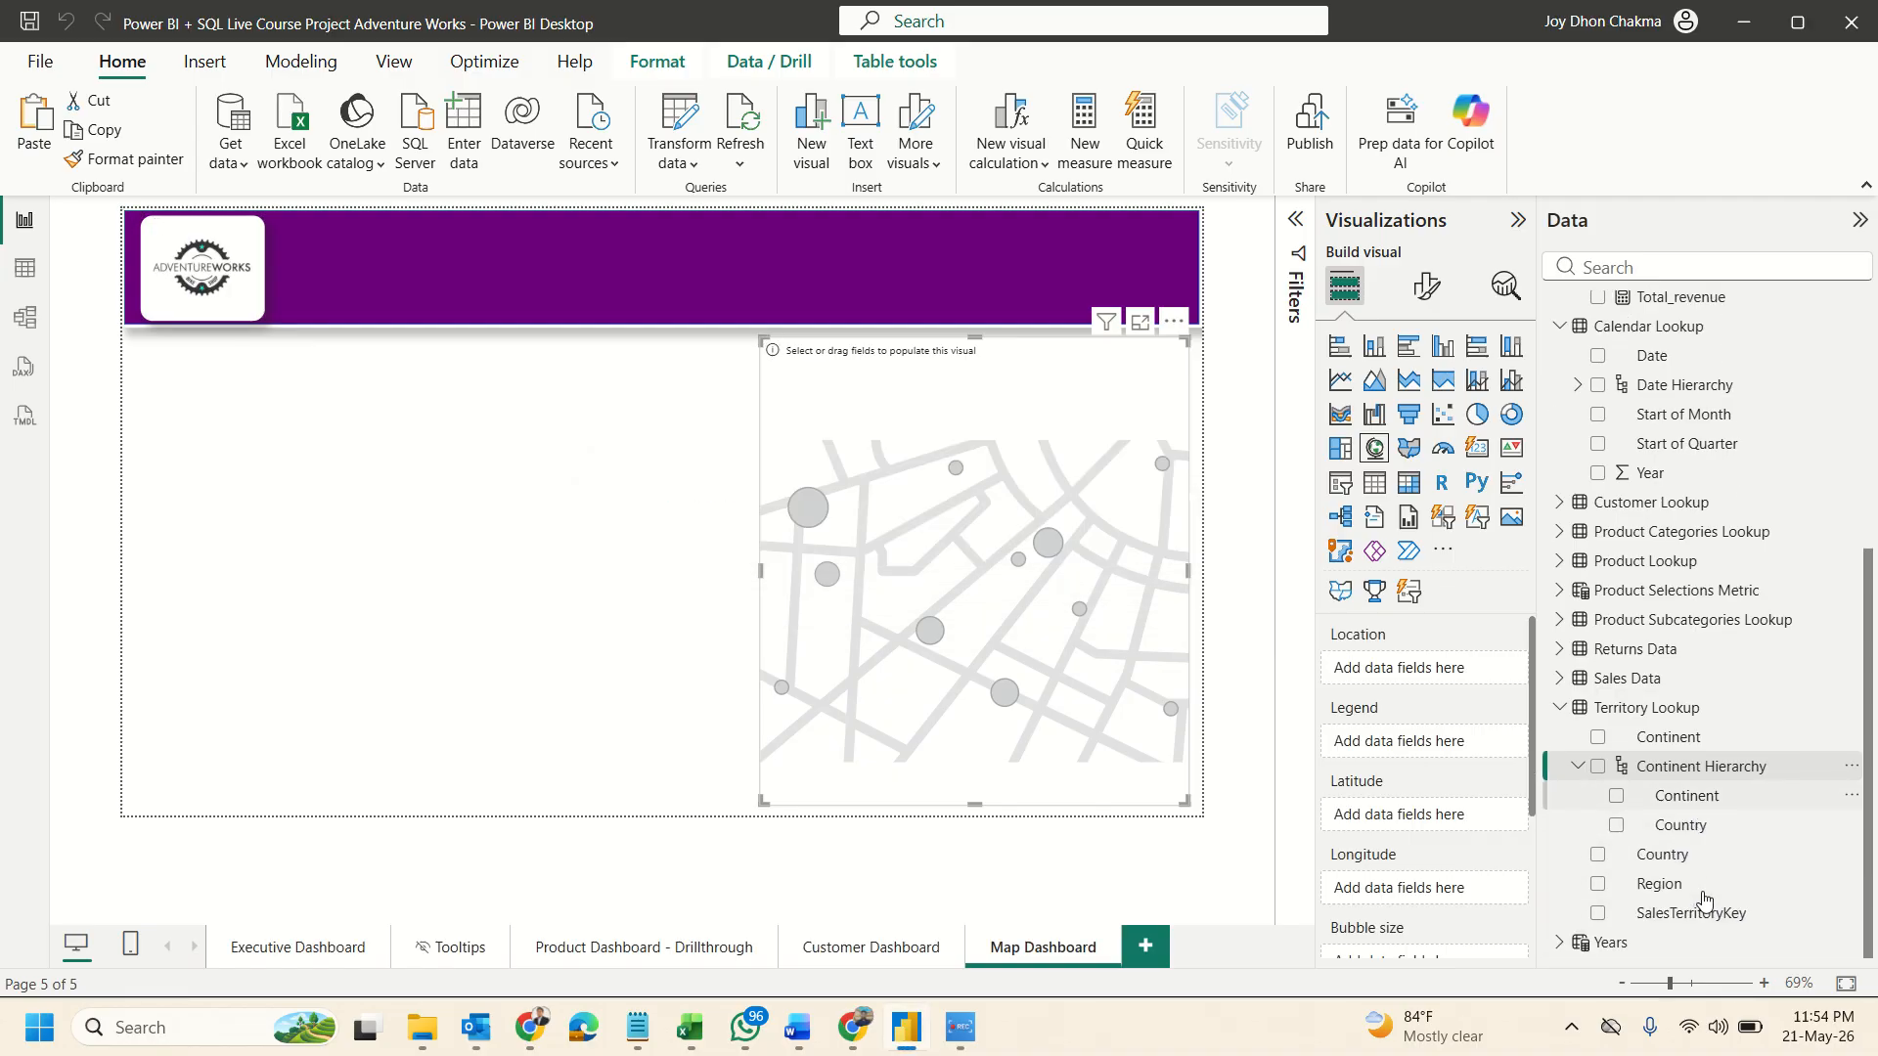
right_click(1704, 898)
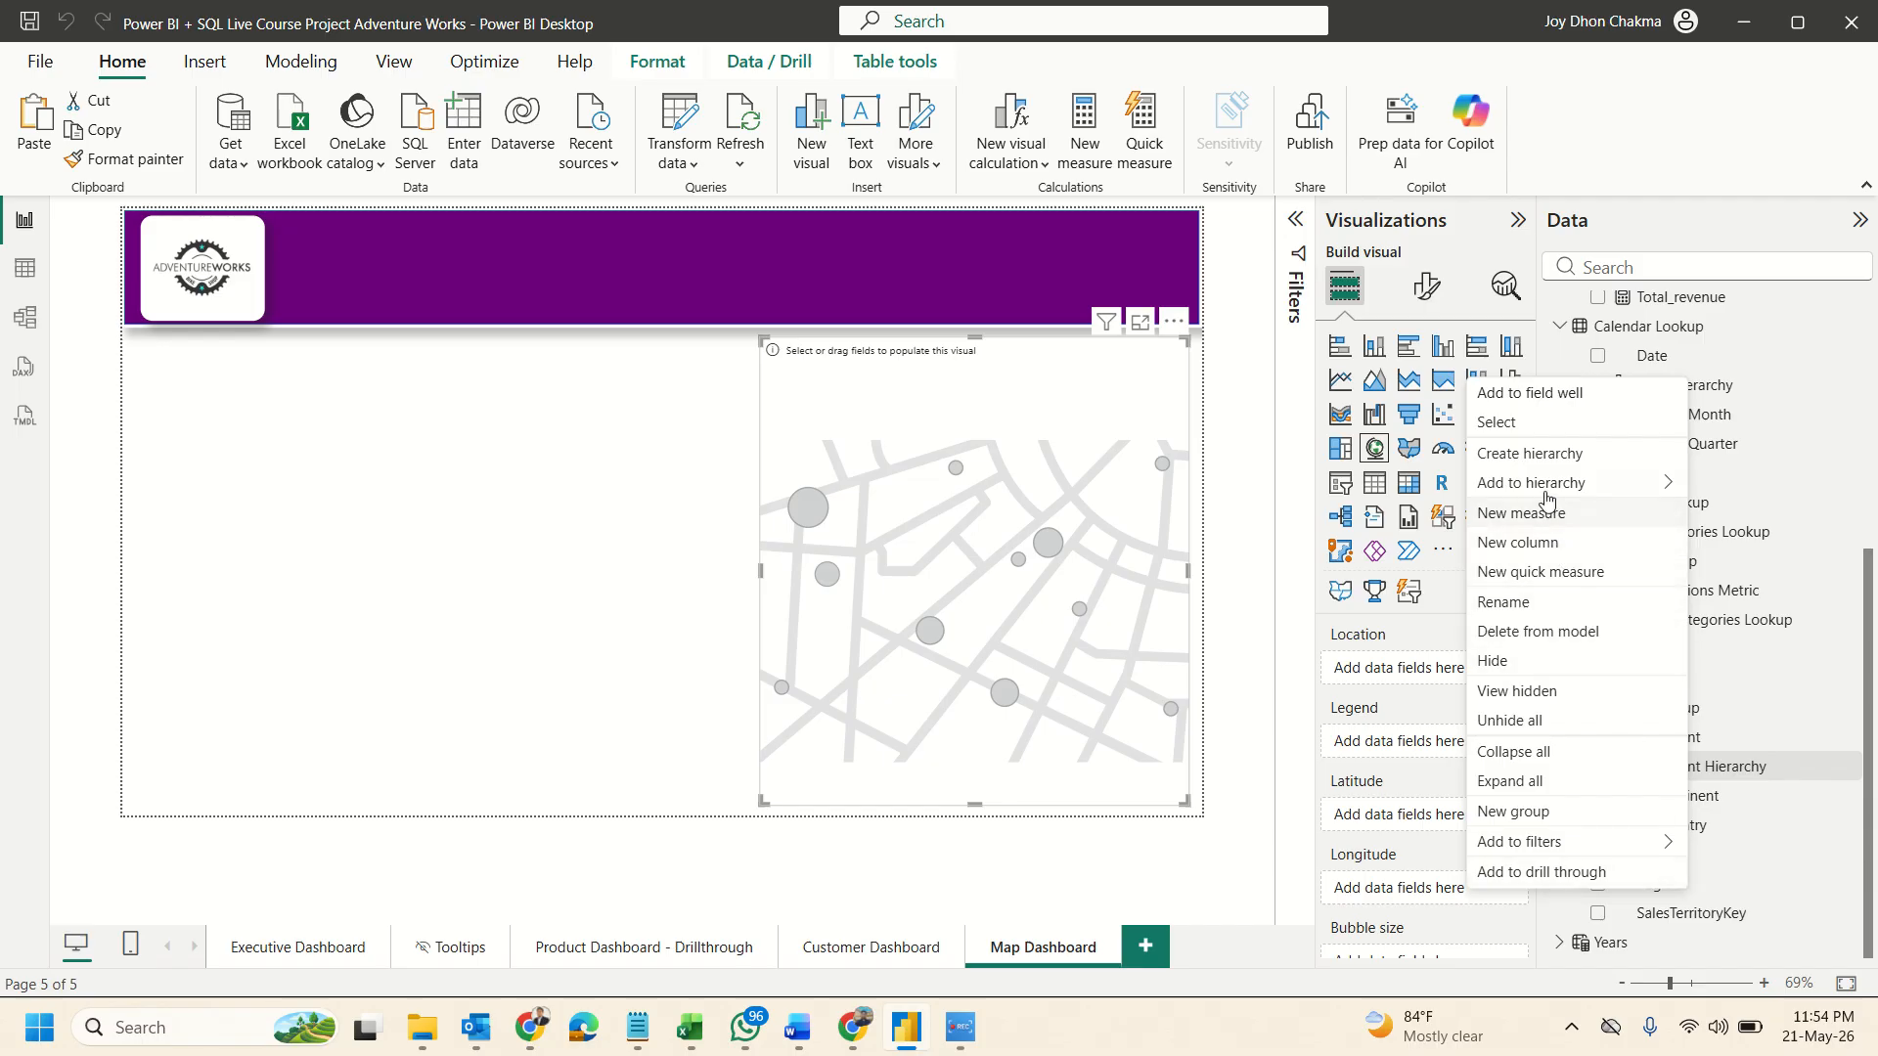
mouse_move(1546, 489)
left_click(1398, 490)
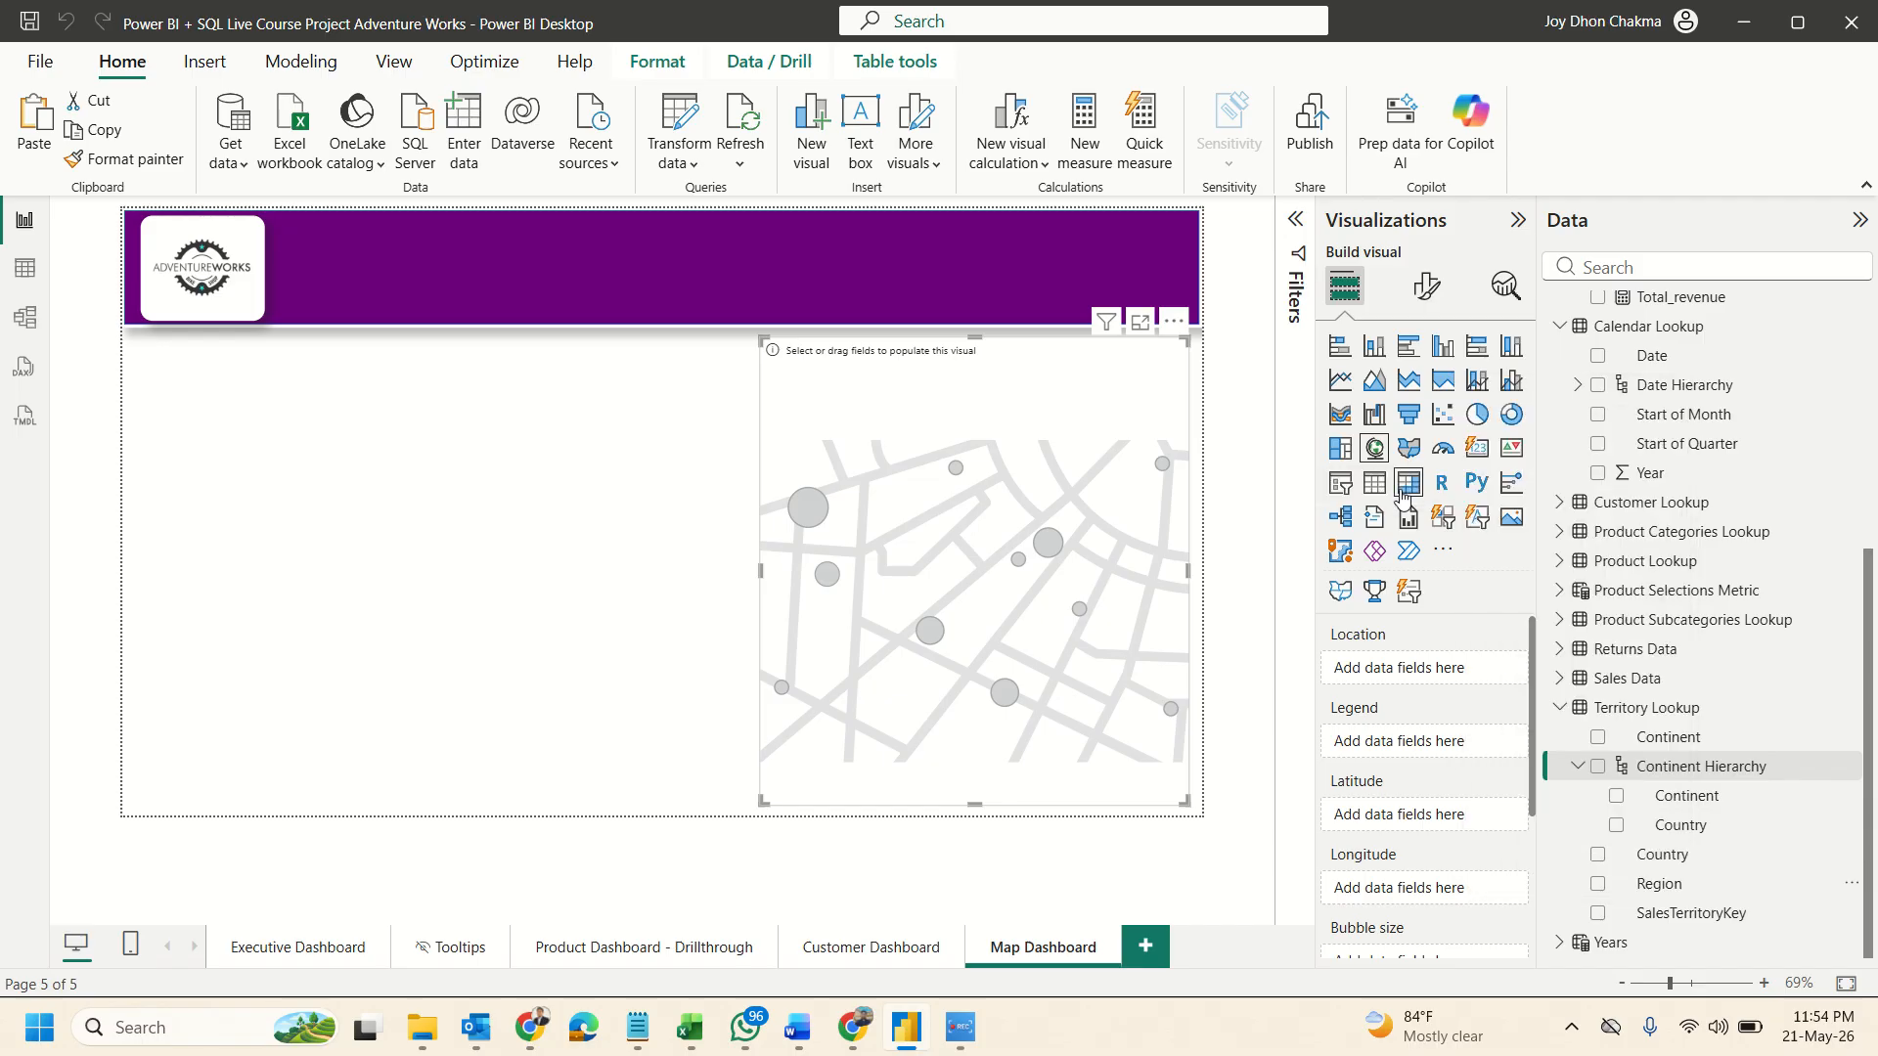
Rename the Continent Hierarchy in the Territory Lookup table to Territory Hierarchy.
right_click(1707, 776)
left_click(1589, 585)
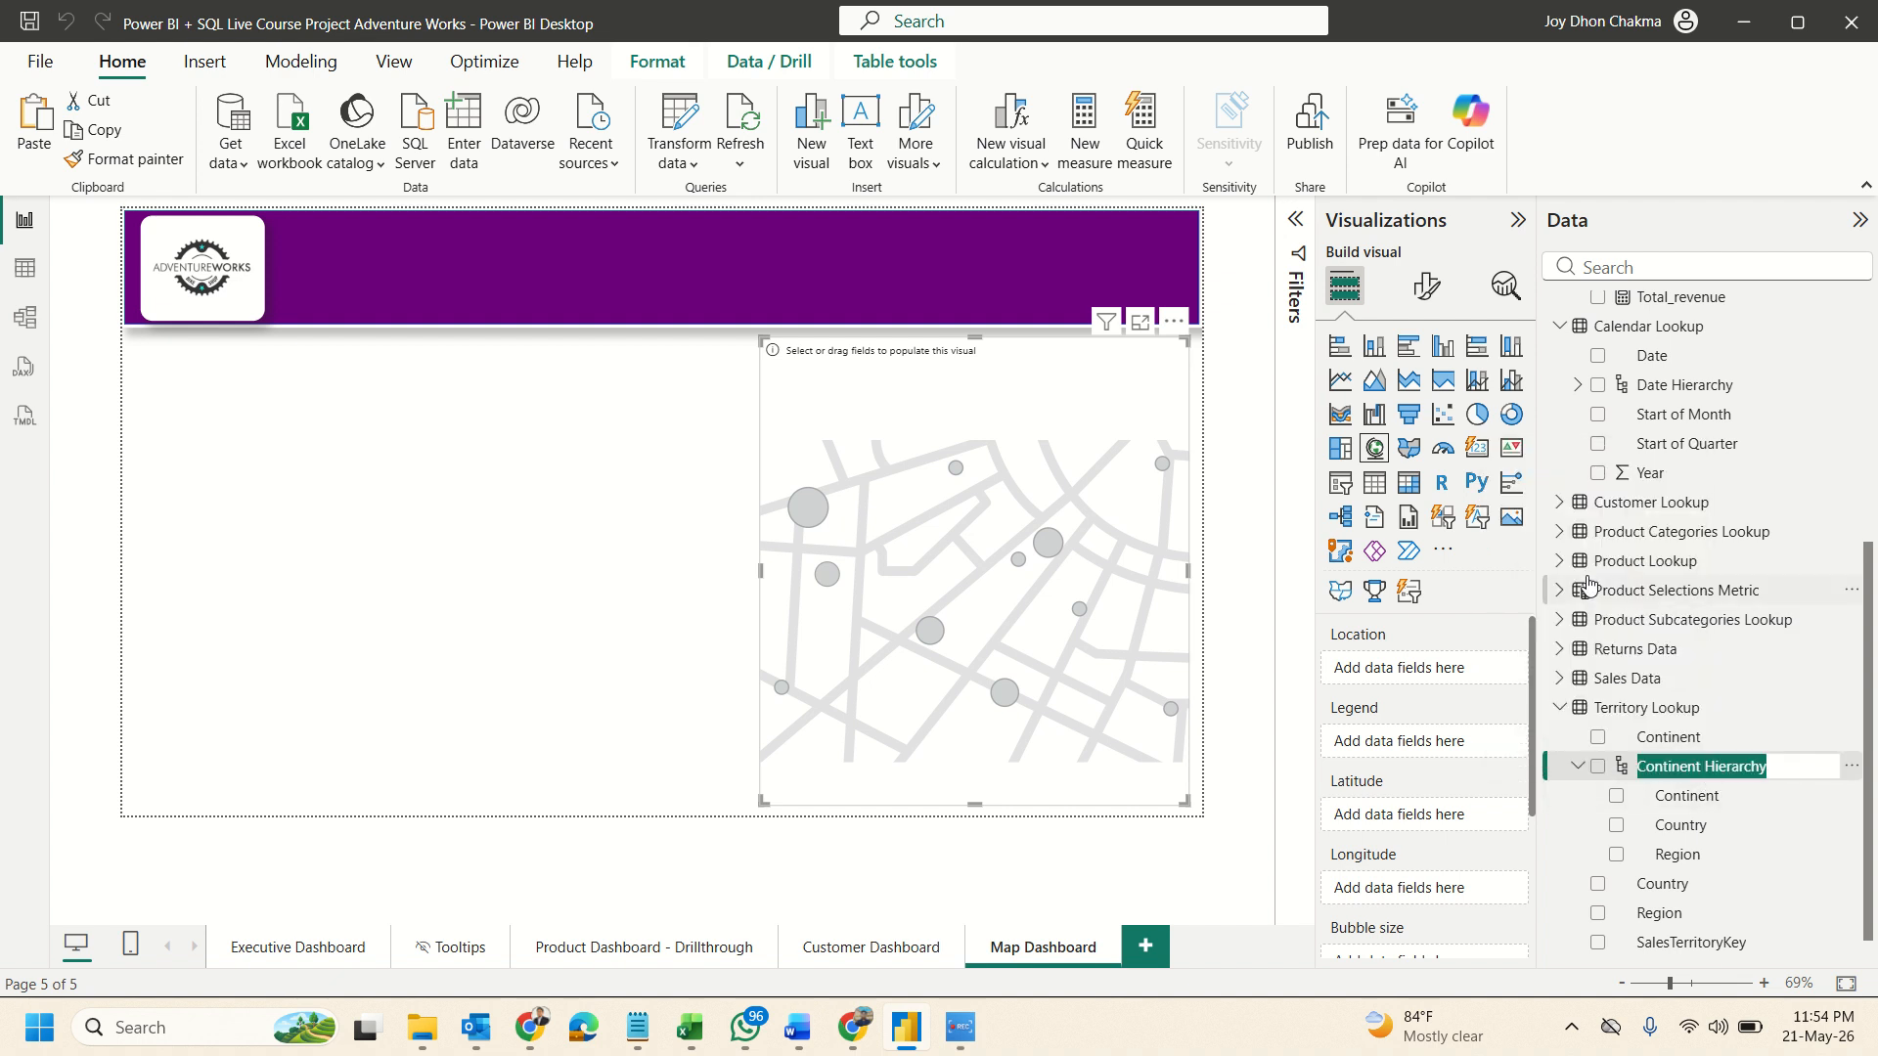
key("Return")
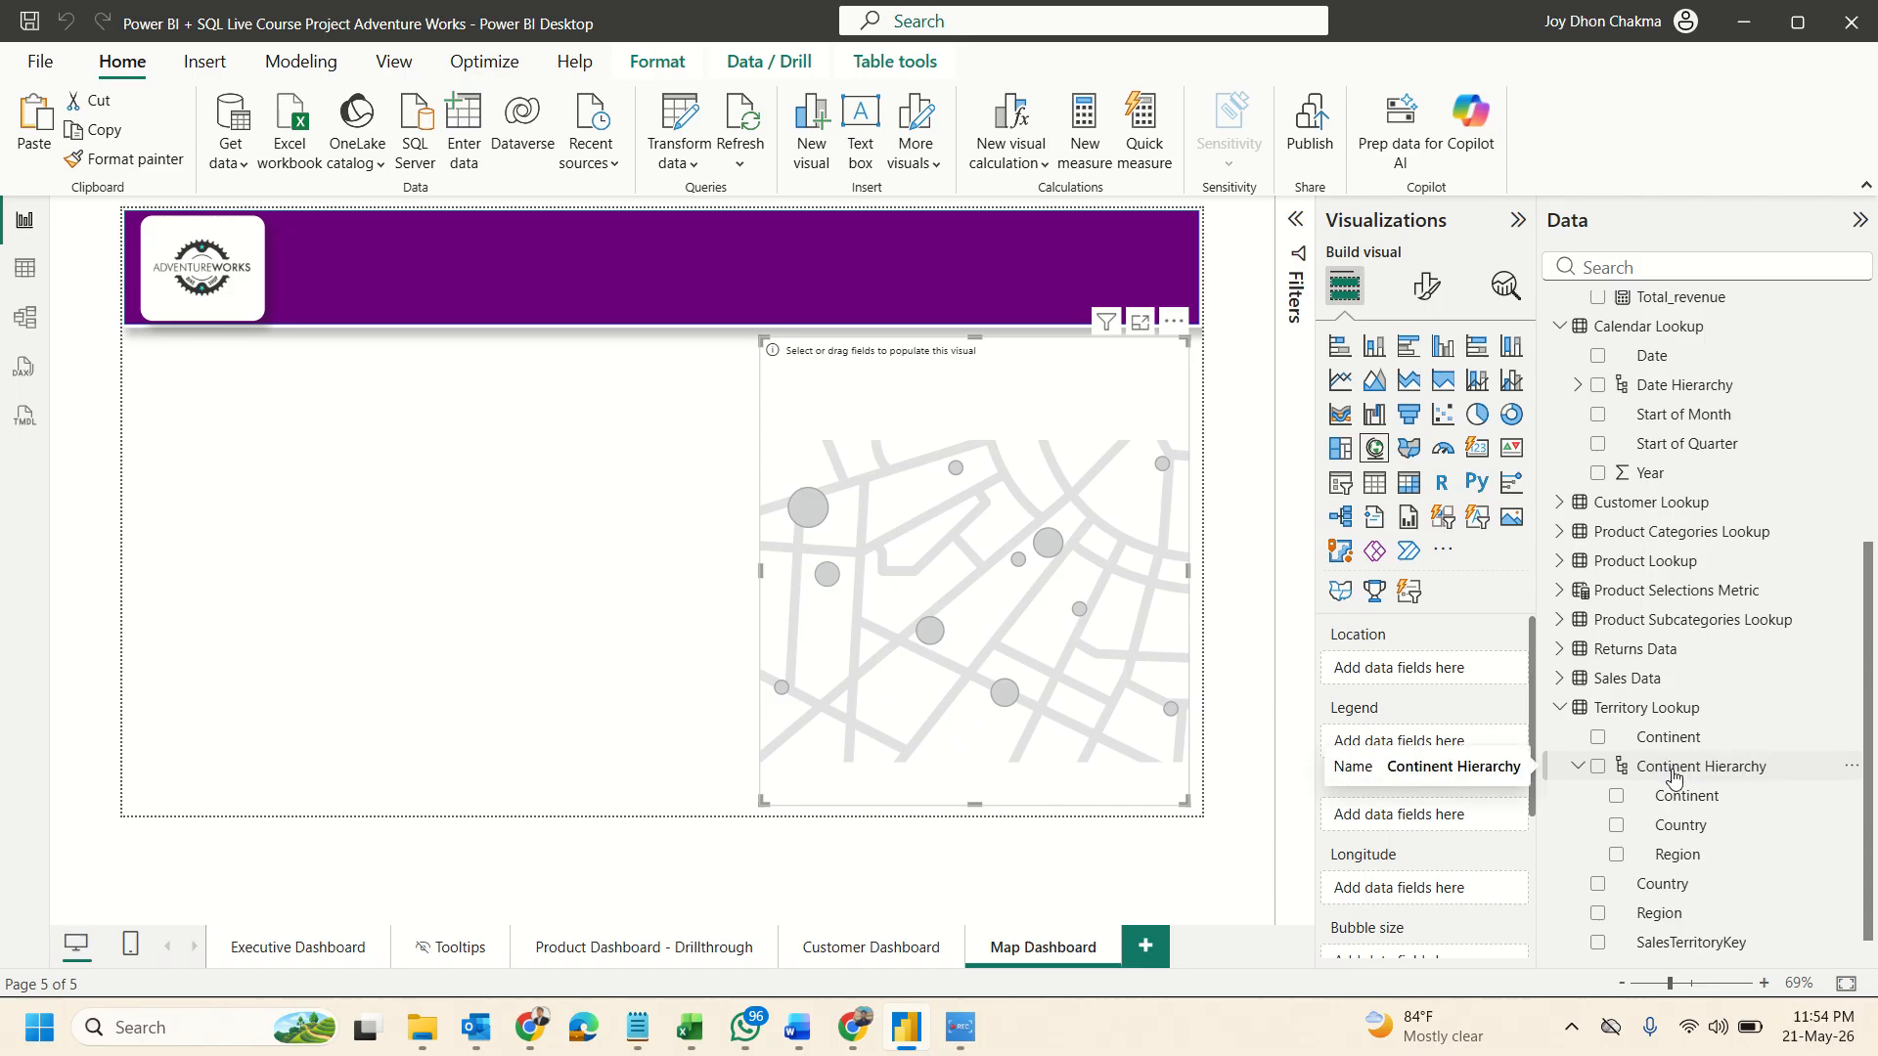
right_click(1690, 767)
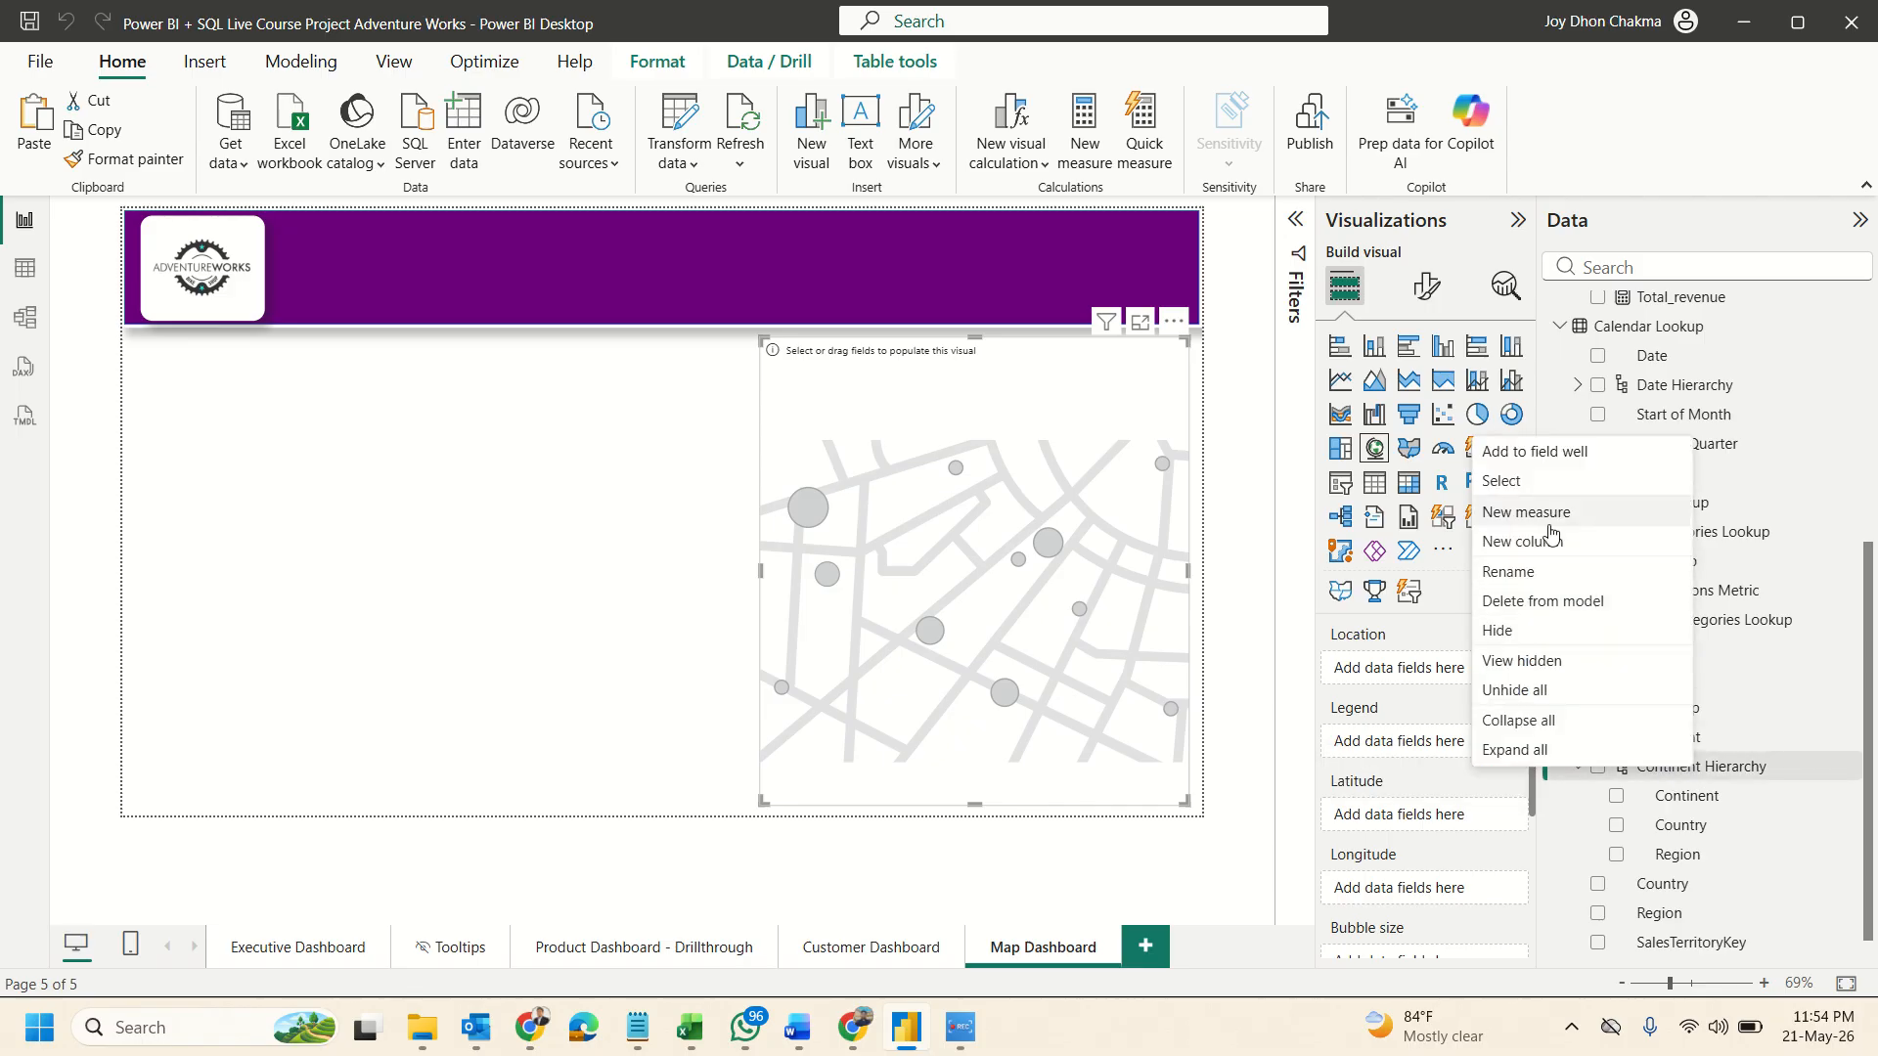
left_click(1525, 572)
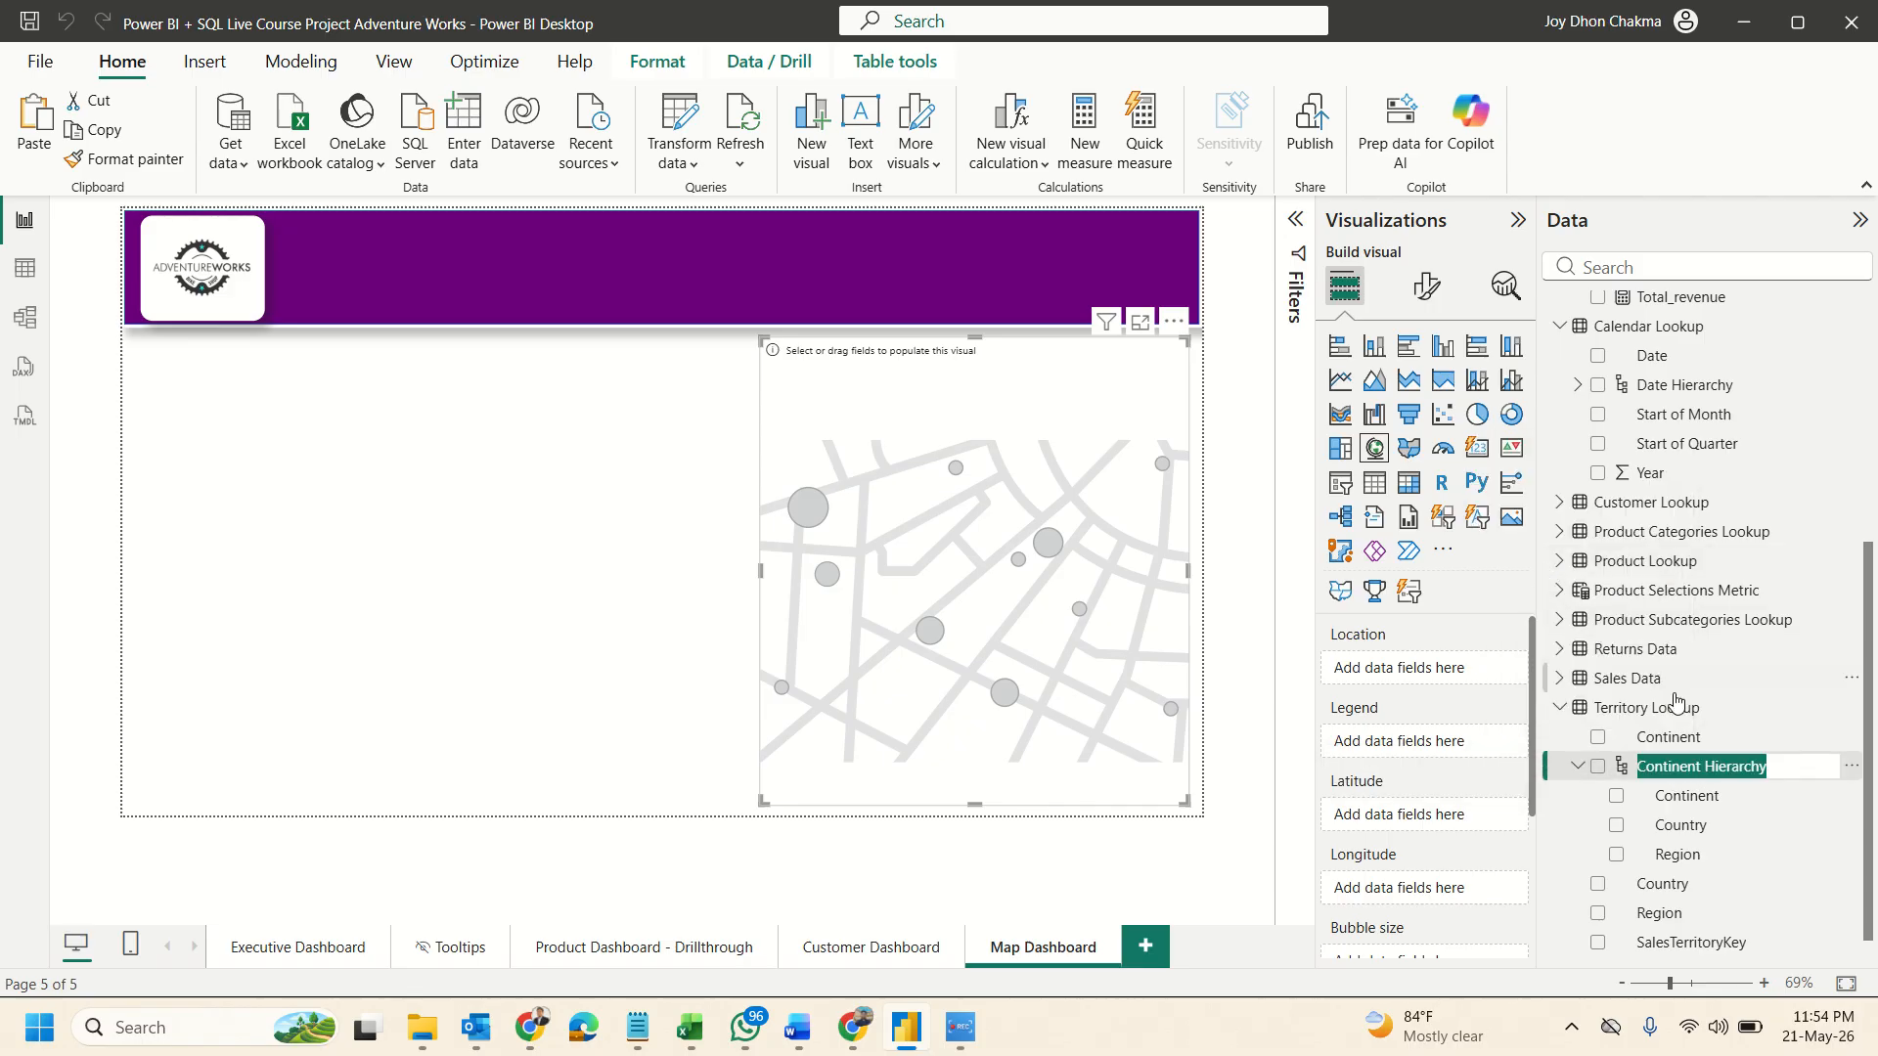
key("Return")
left_click(1707, 768)
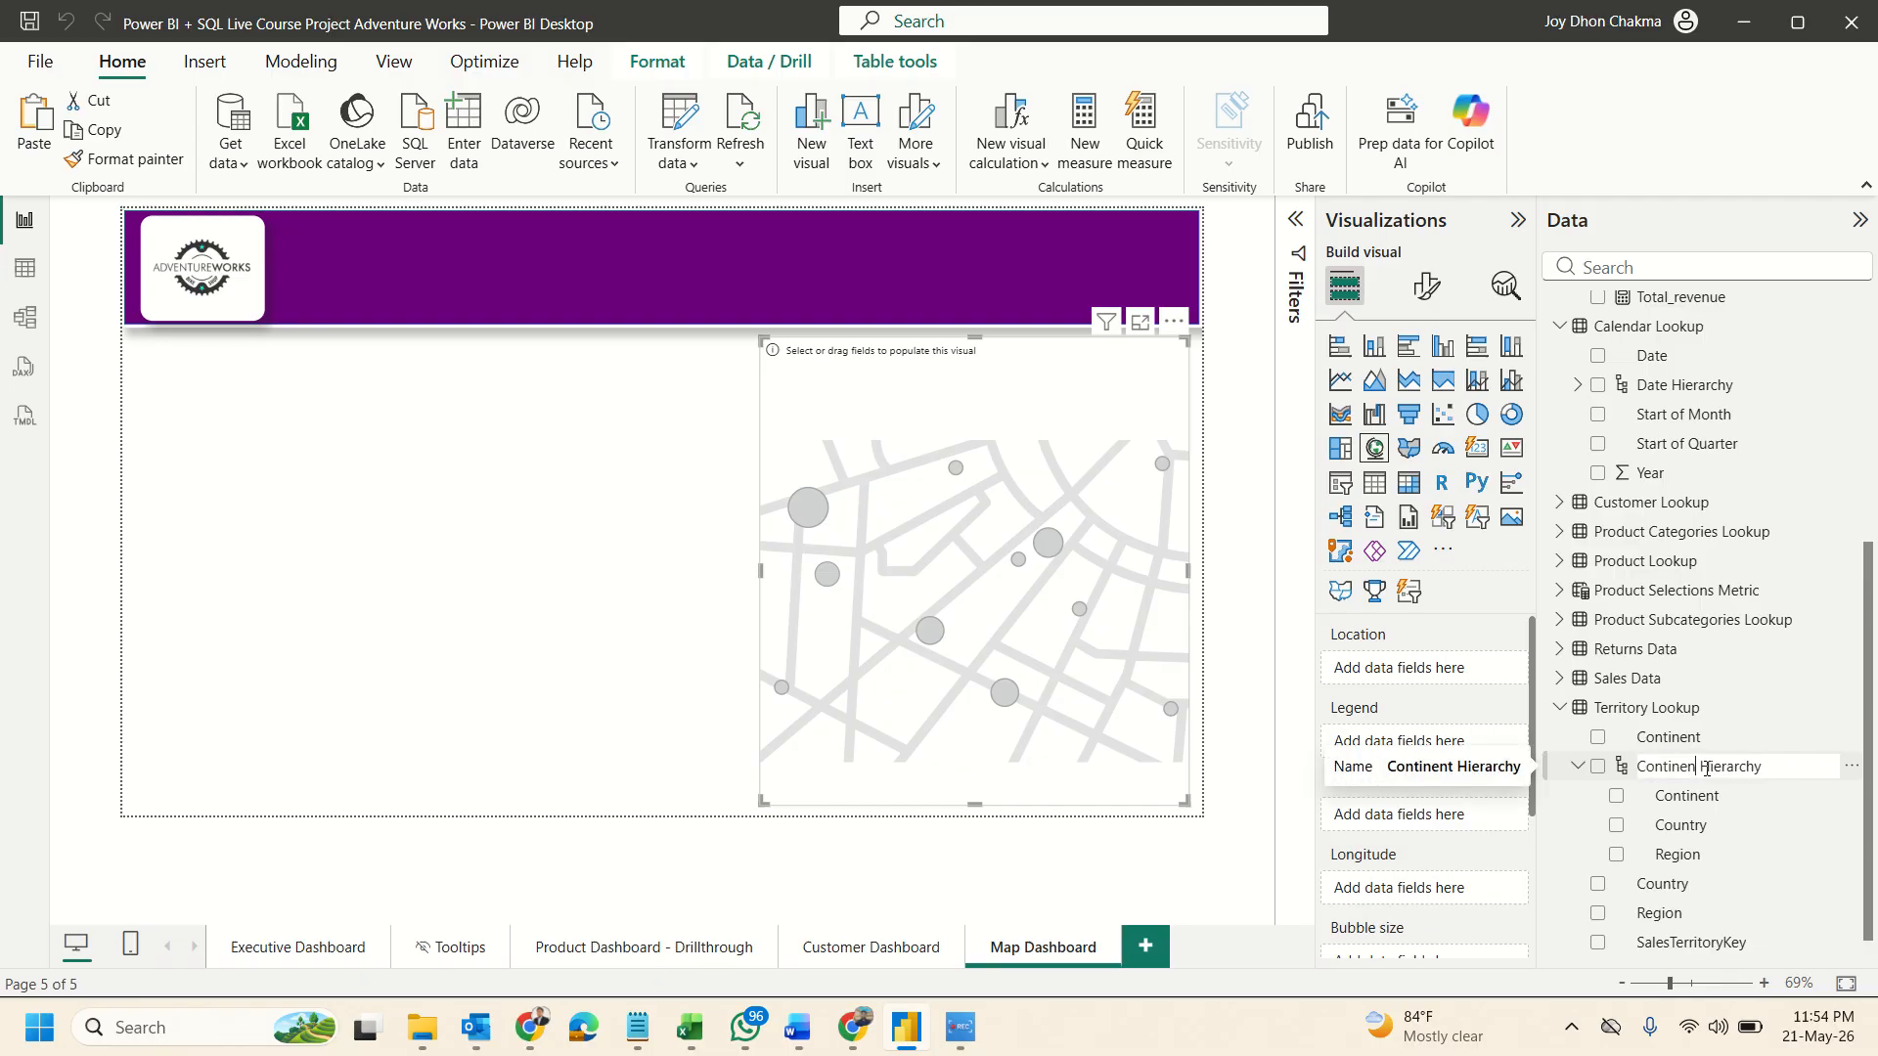
key("BackSpace")
key("BackSpace")
key("BackSpace")
key("BackSpace")
key("BackSpace")
key("BackSpace")
key("BackSpace")
key("BackSpace")
key("BackSpace")
key("BackSpace")
type("Territory")
key("Return")
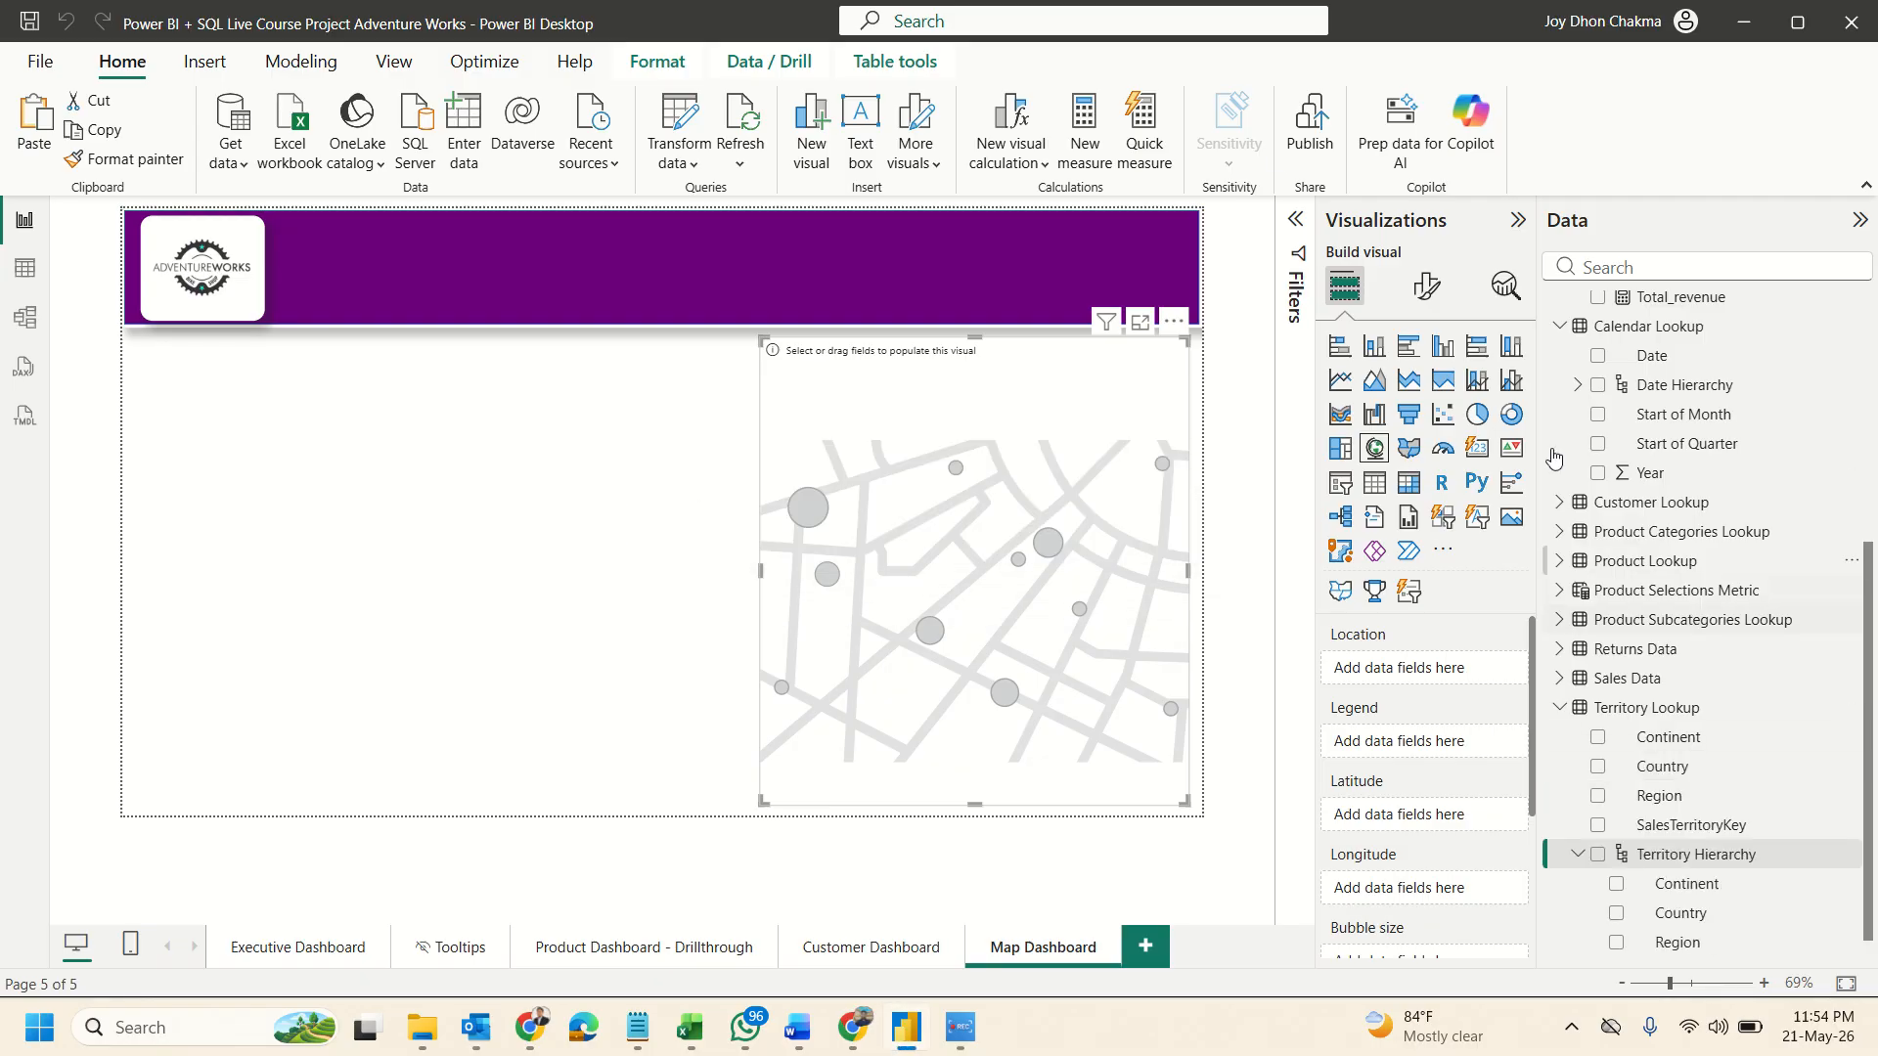
Use Territory Hierarchy as the map's location and assign Total Orders to both its longitude and bubble size.
left_click_drag(1675, 856, 1442, 671)
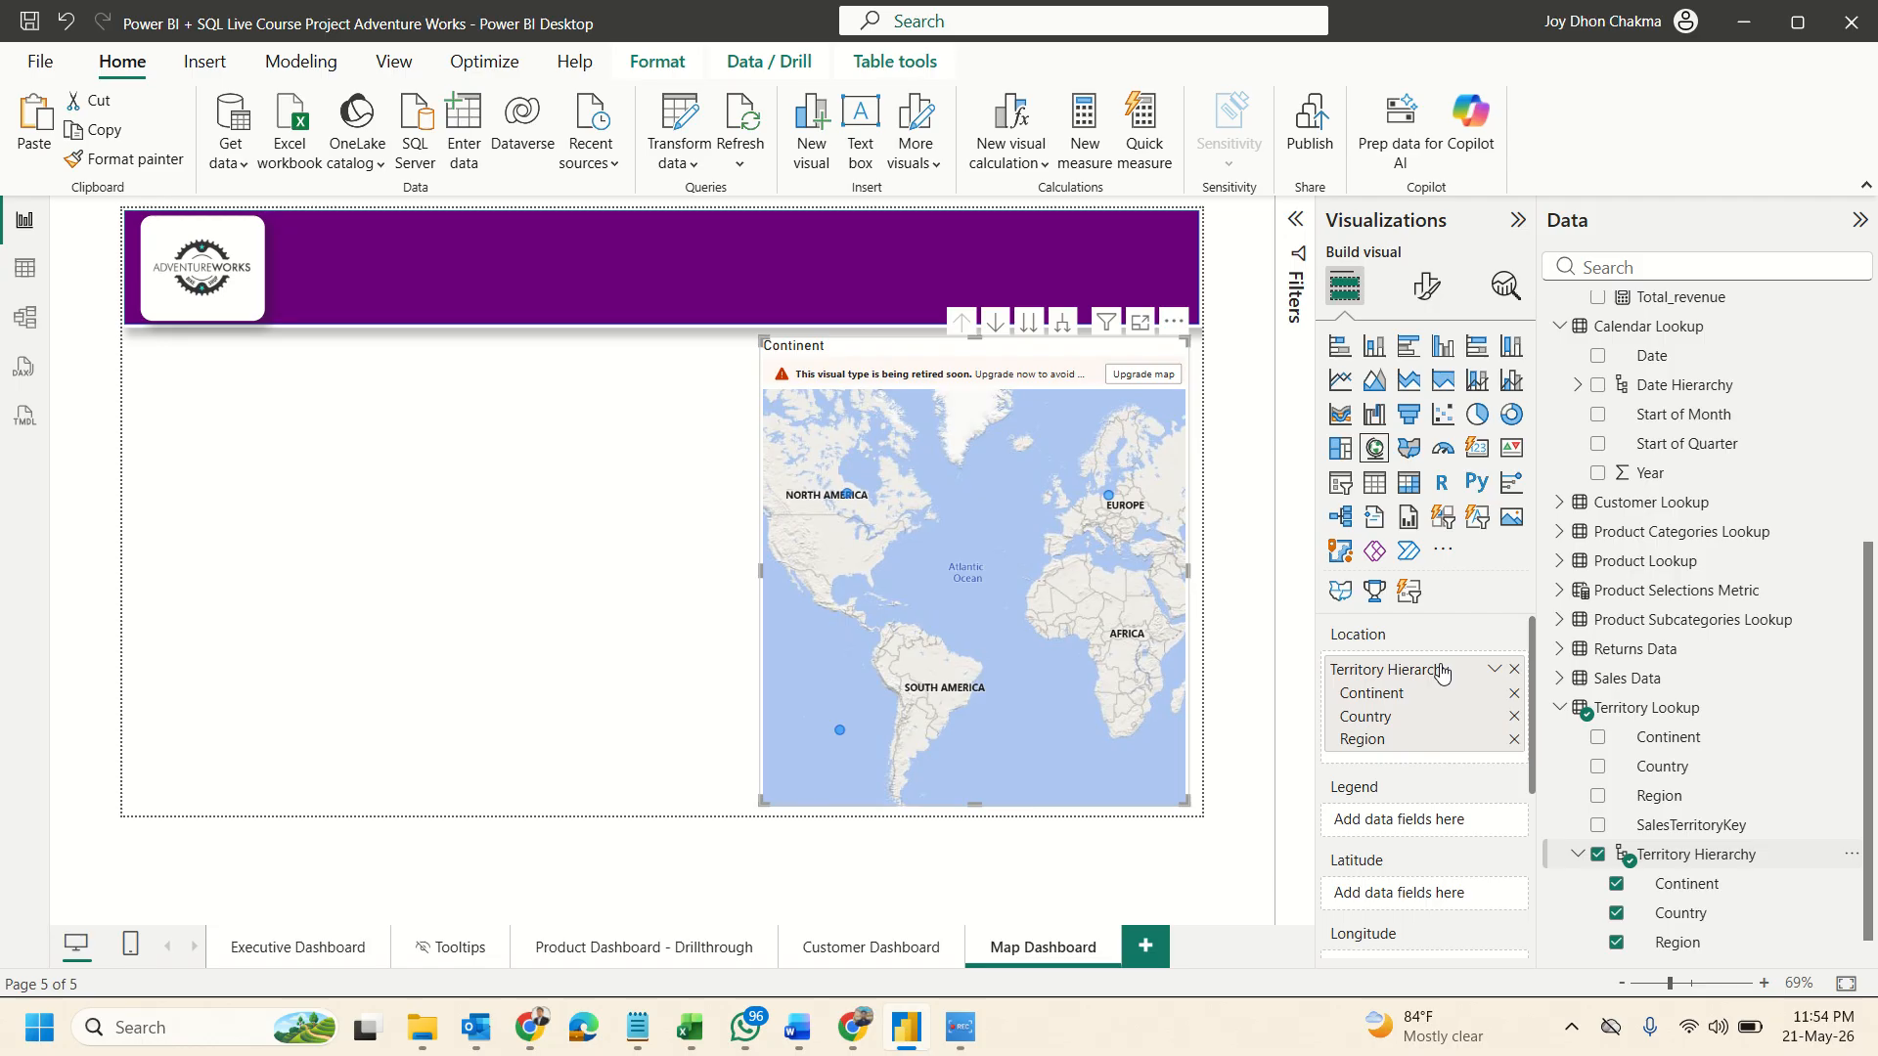
left_click(1593, 852)
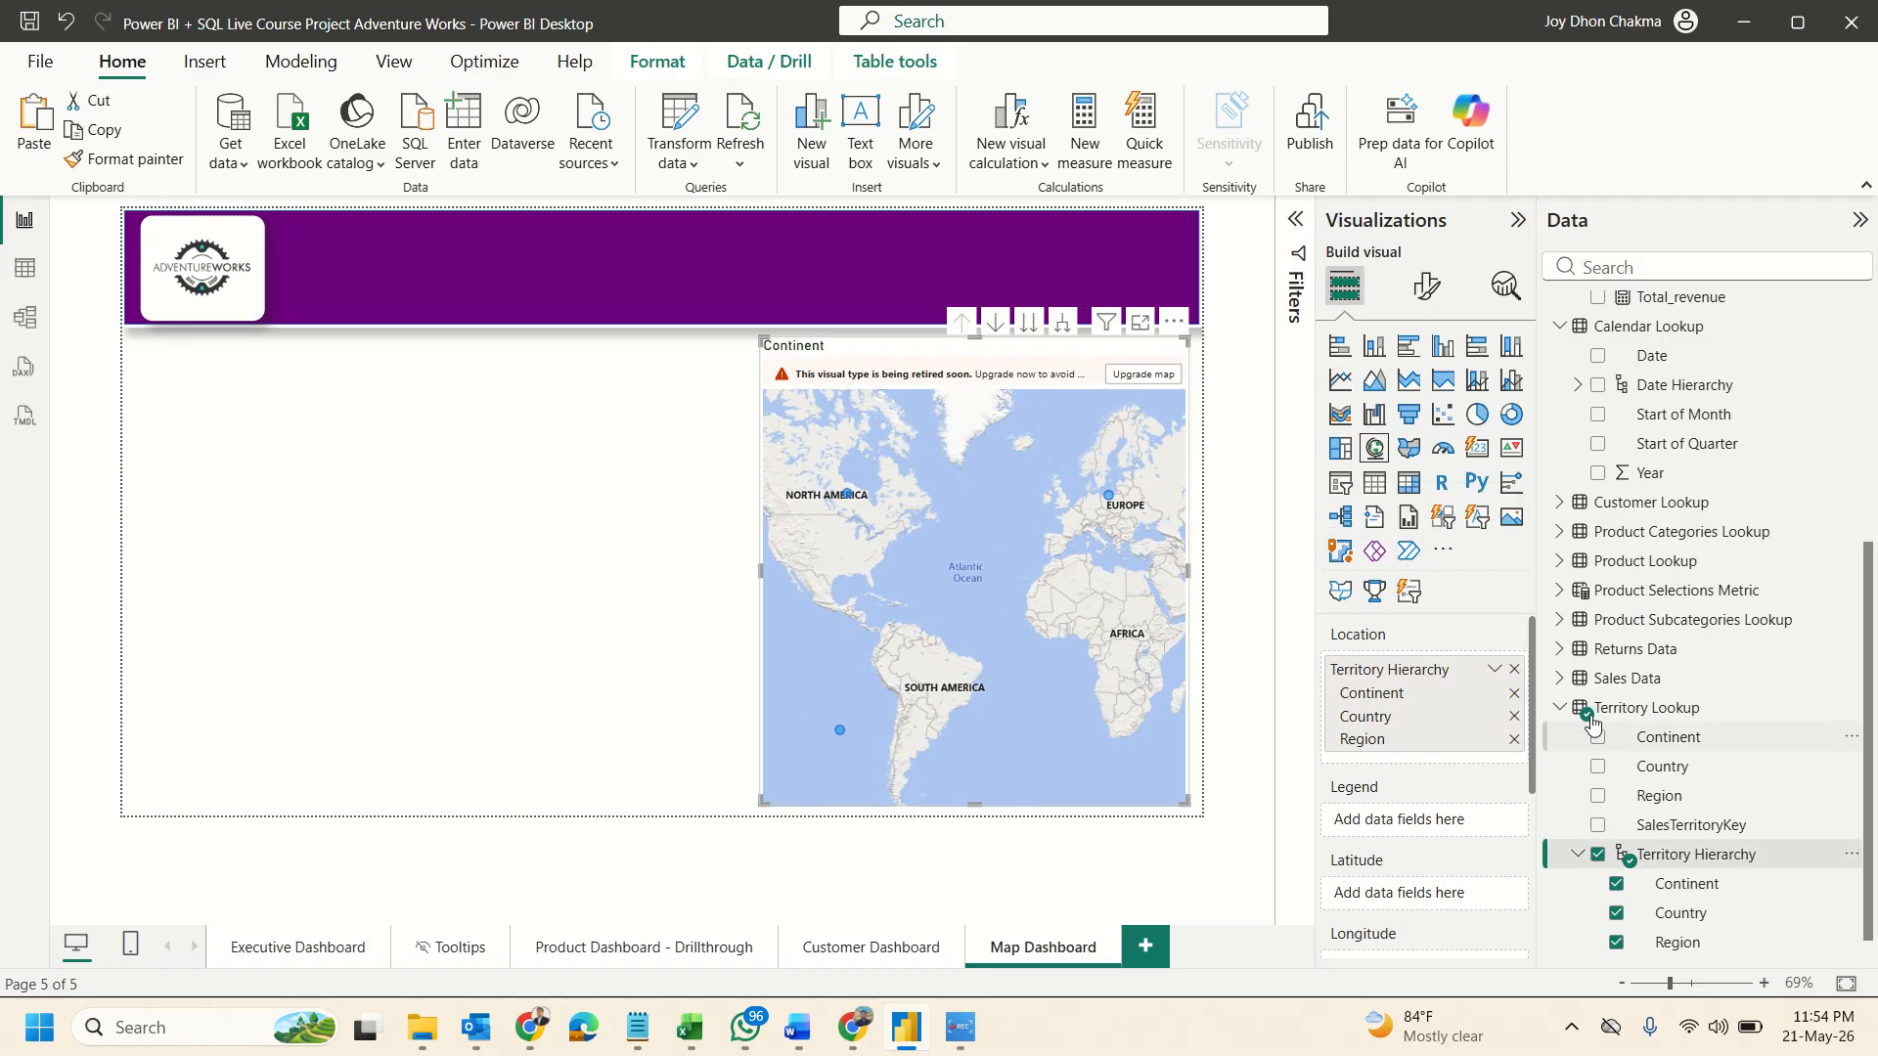
scroll(1514, 784, "down", 3)
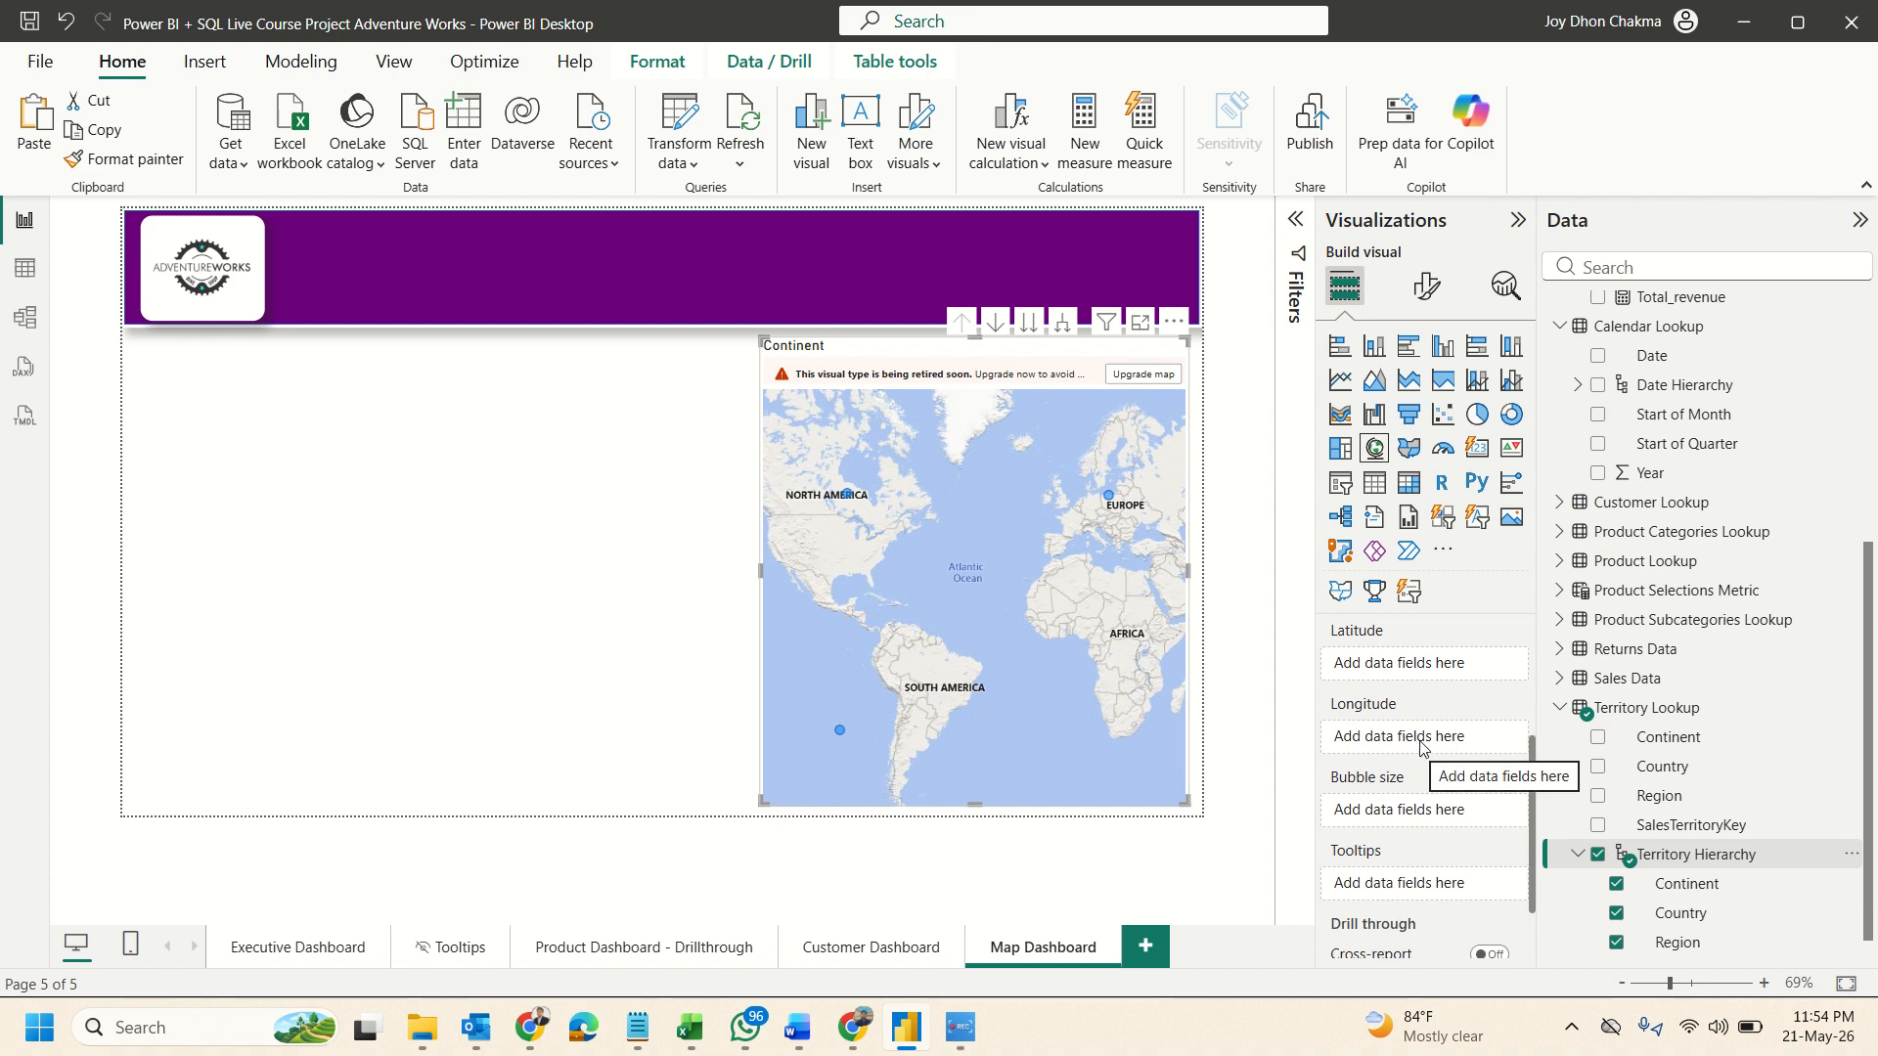
scroll(1709, 513, "up", 5)
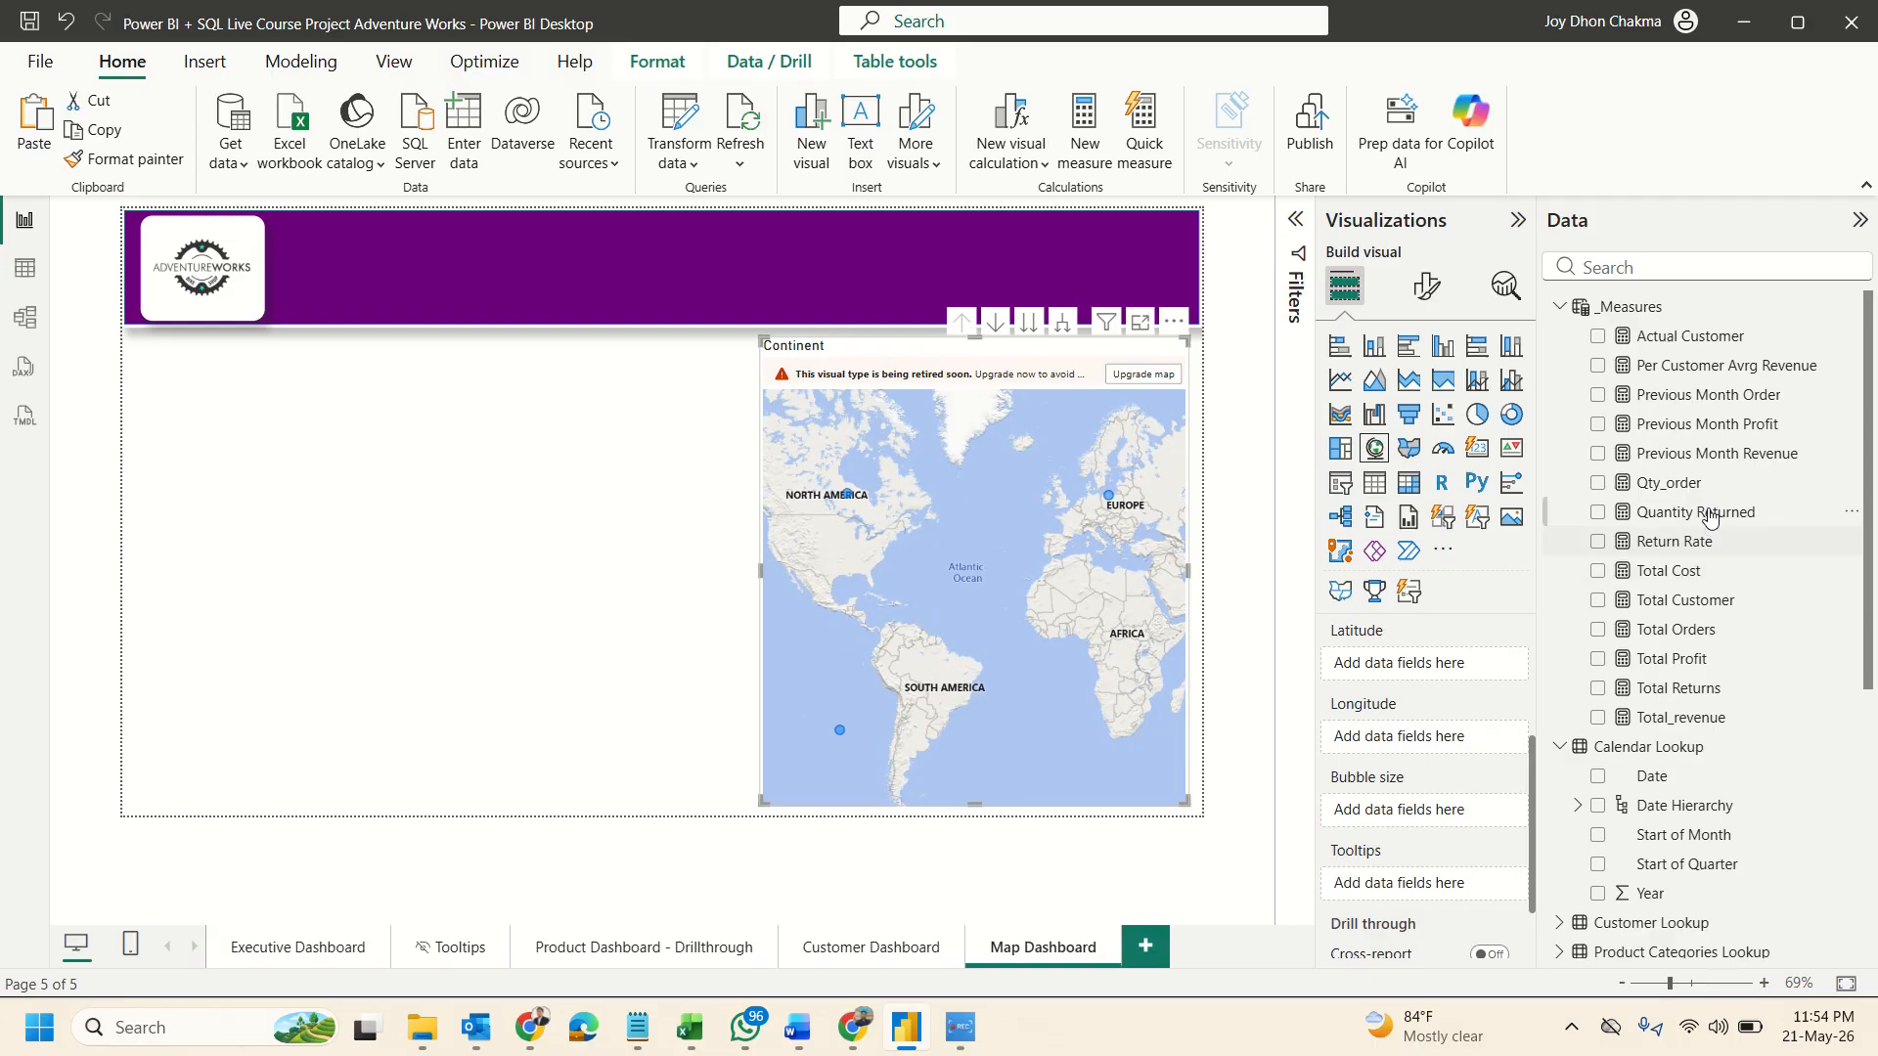
left_click_drag(1684, 634, 1445, 738)
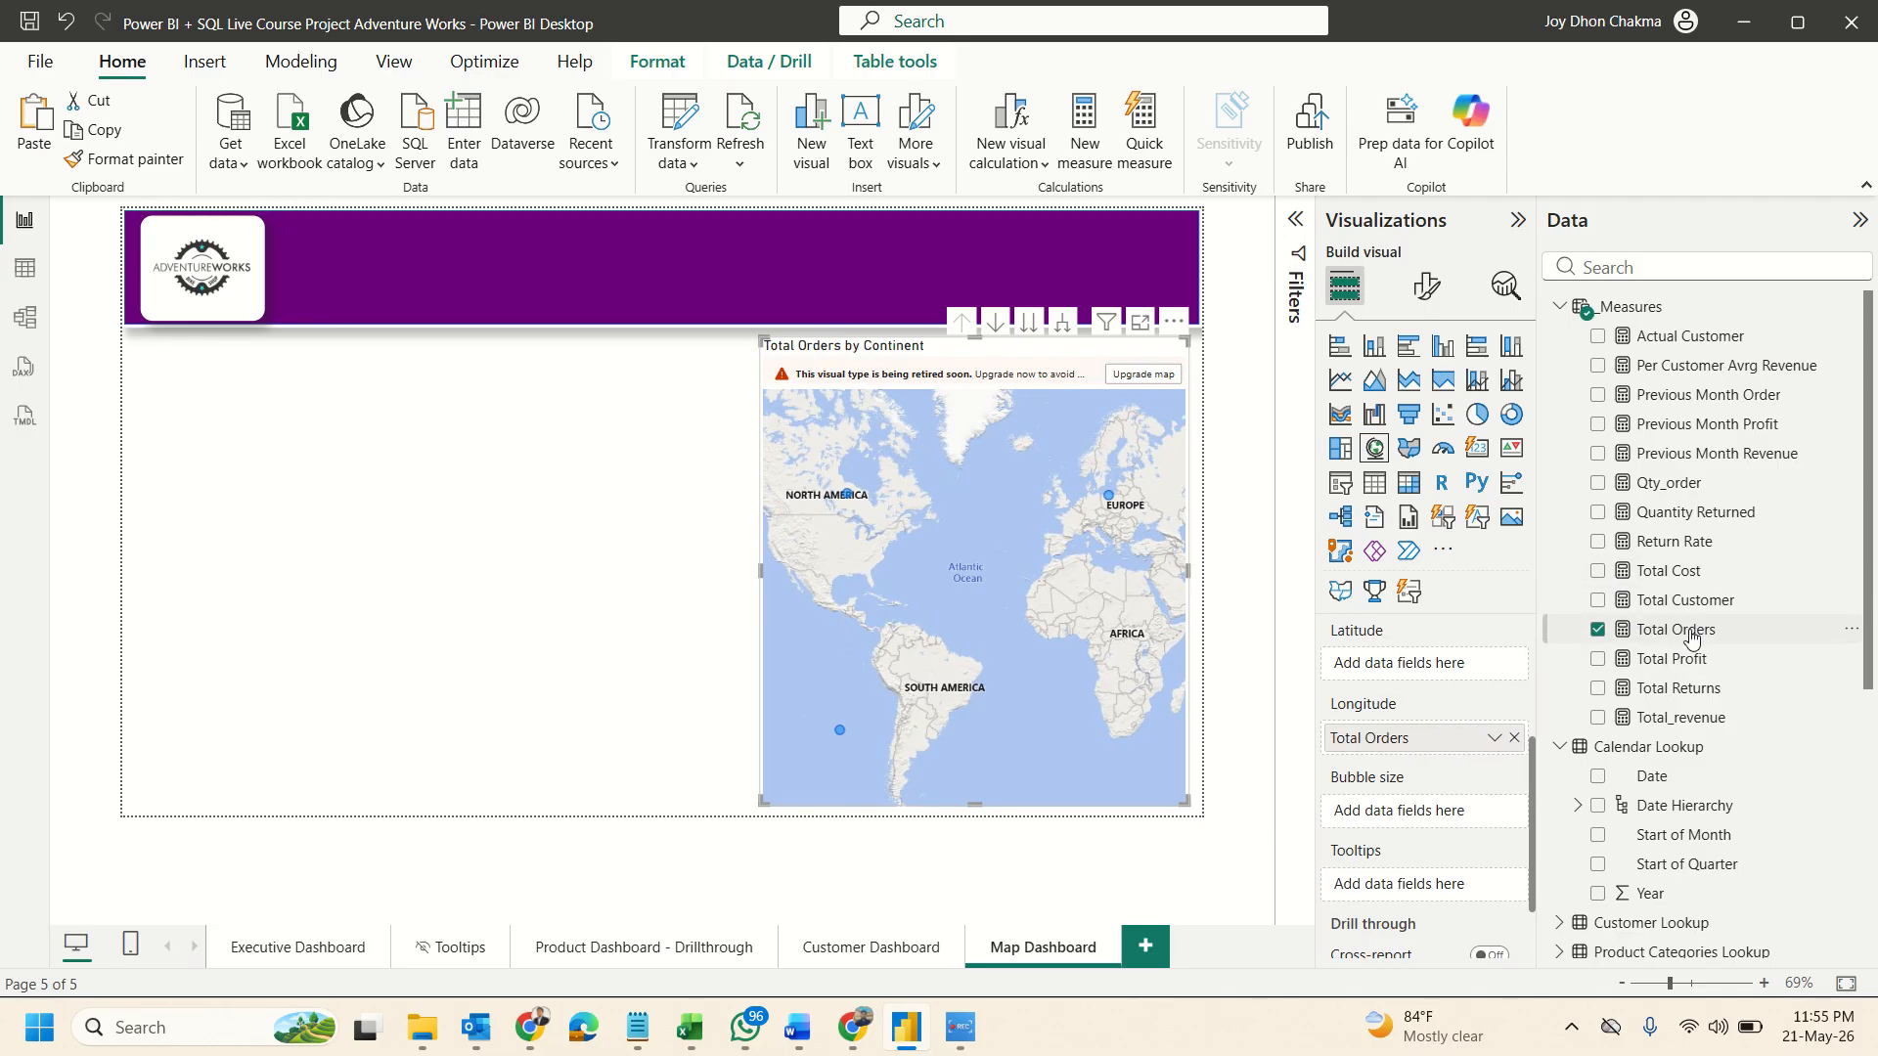
left_click_drag(1682, 654, 1461, 812)
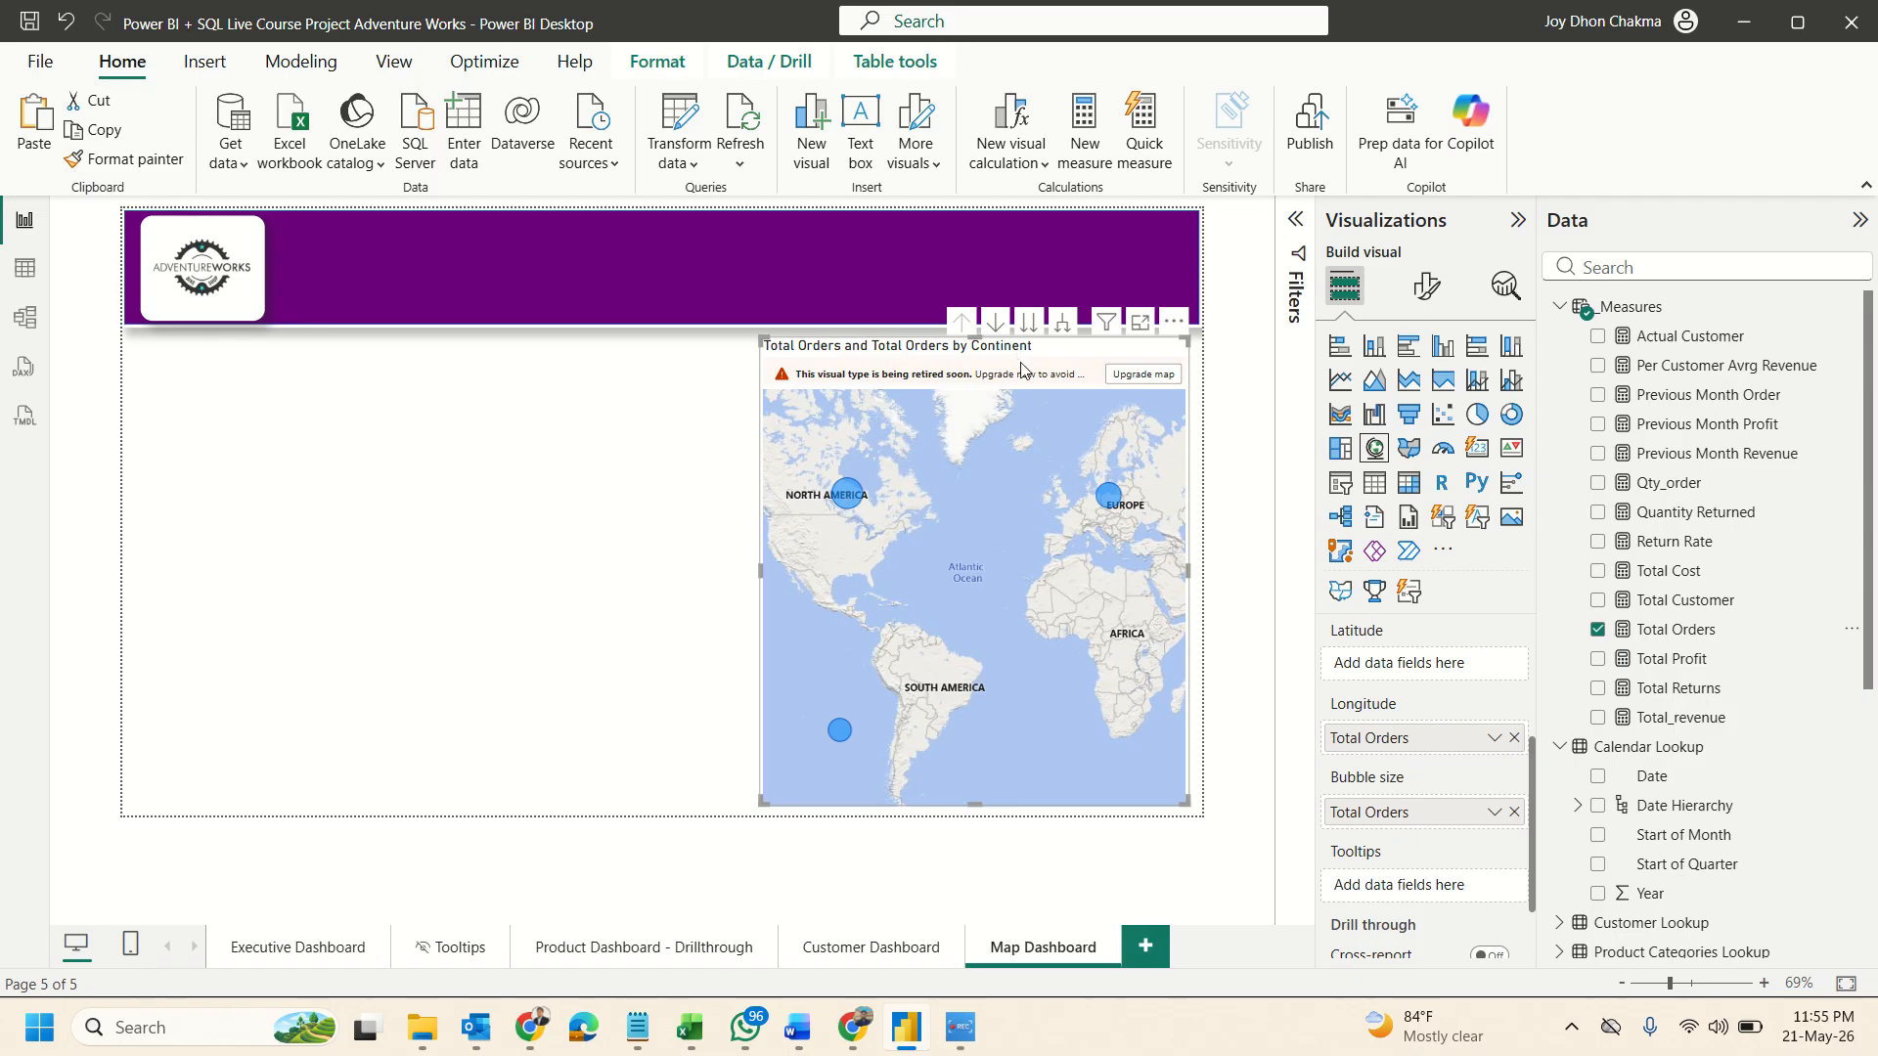
Switch the map to the Country level of the hierarchy and set its map style to Aerial.
scroll(1355, 678, "up", 3)
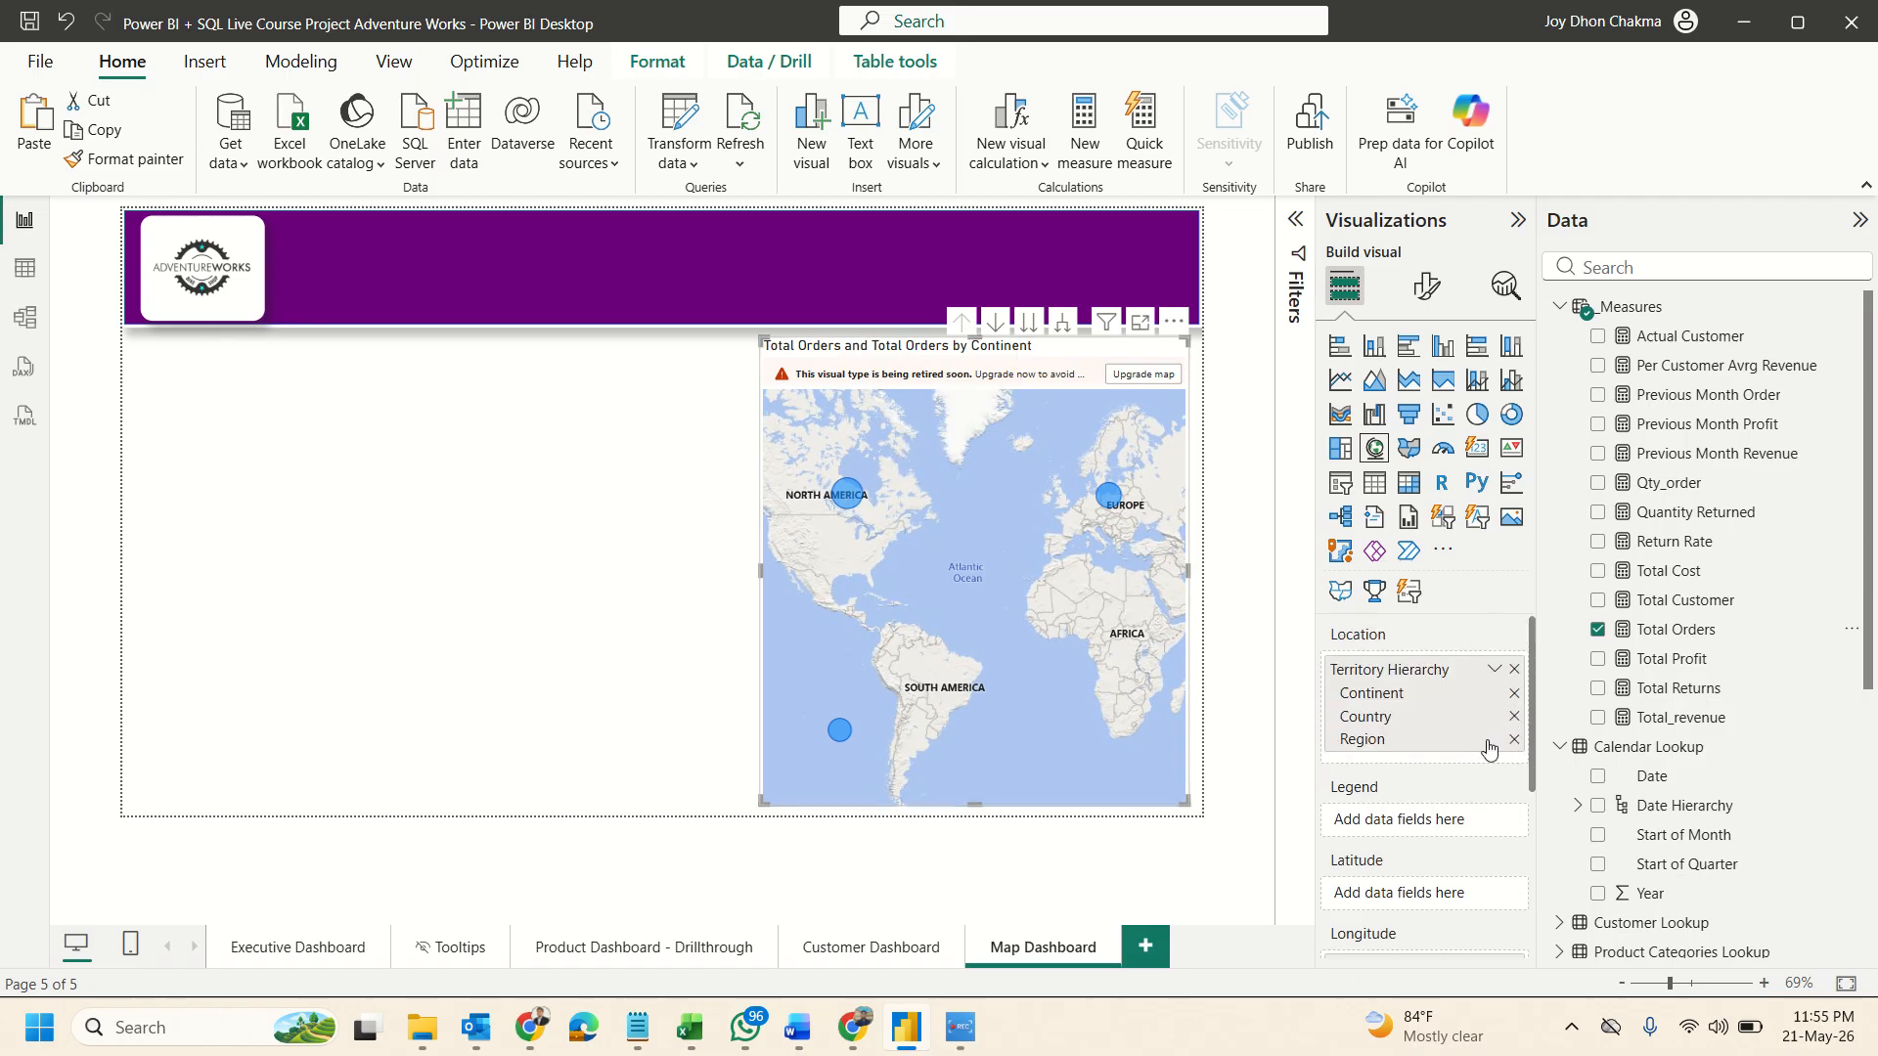
left_click(1035, 326)
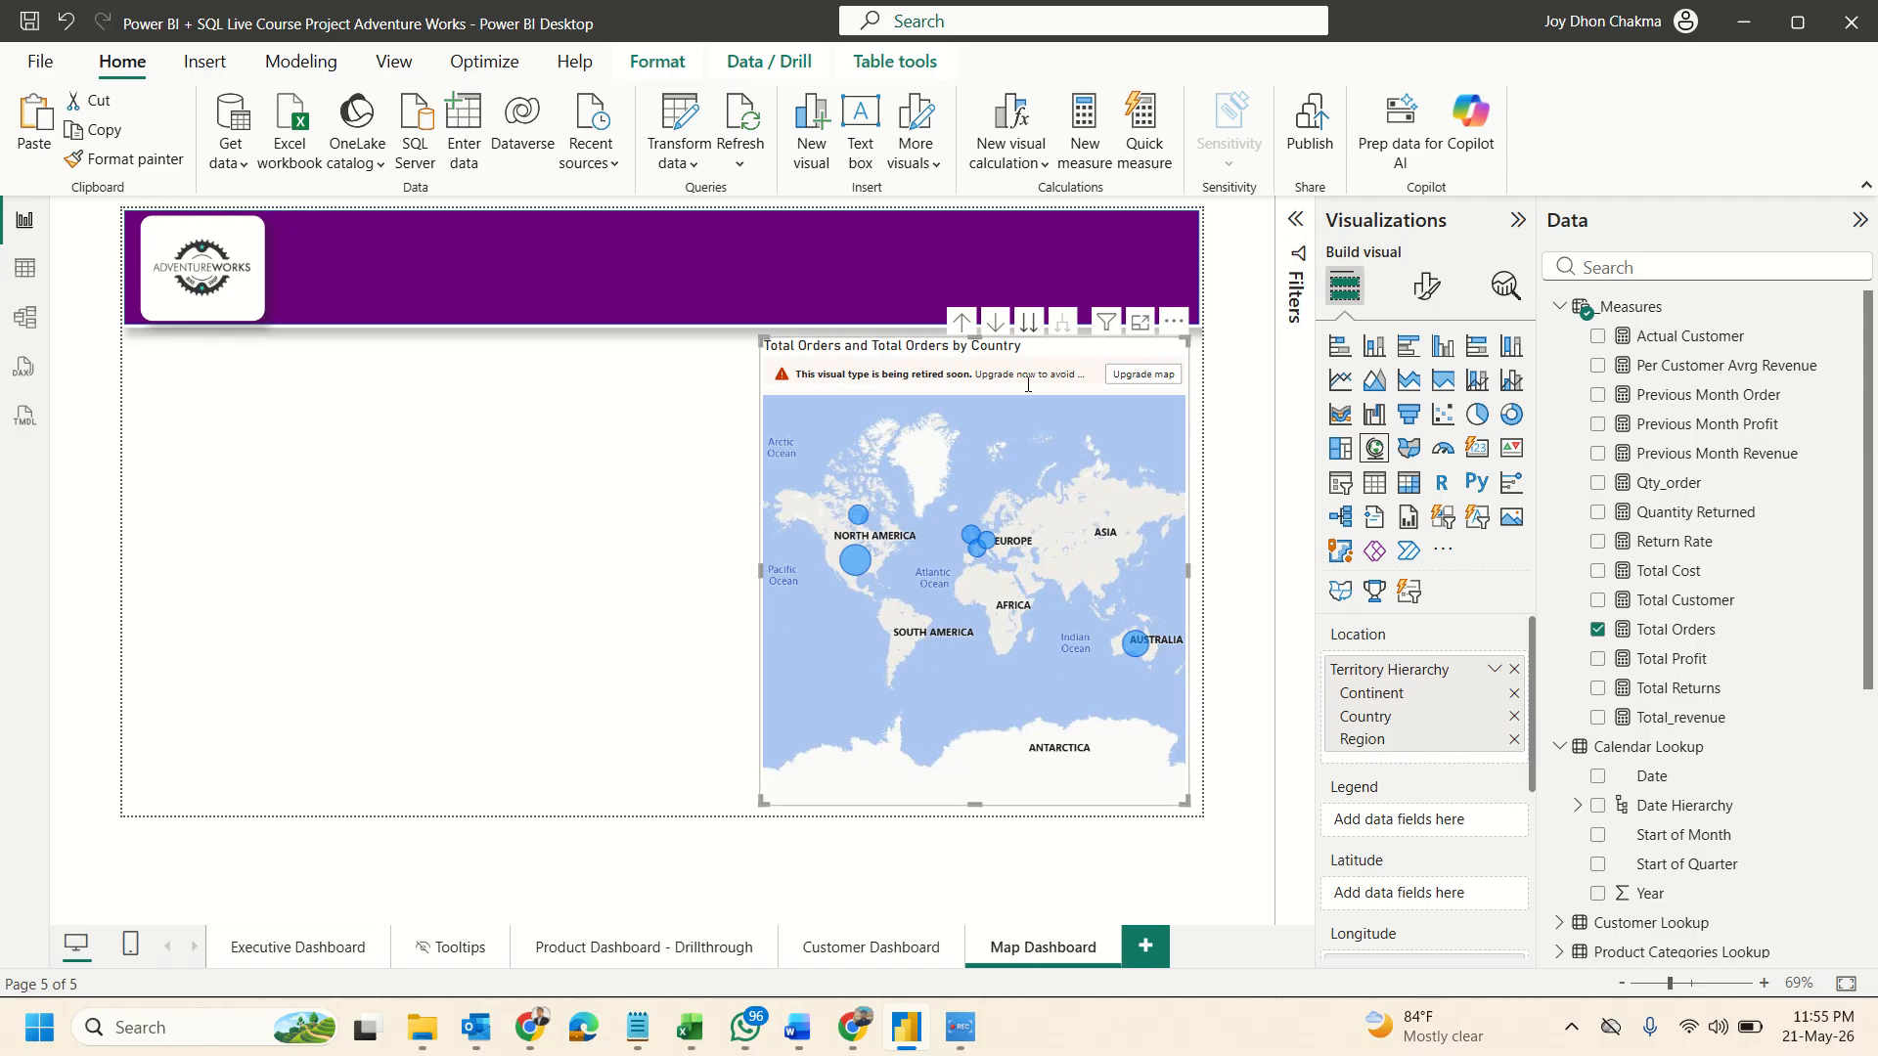
left_click(1427, 286)
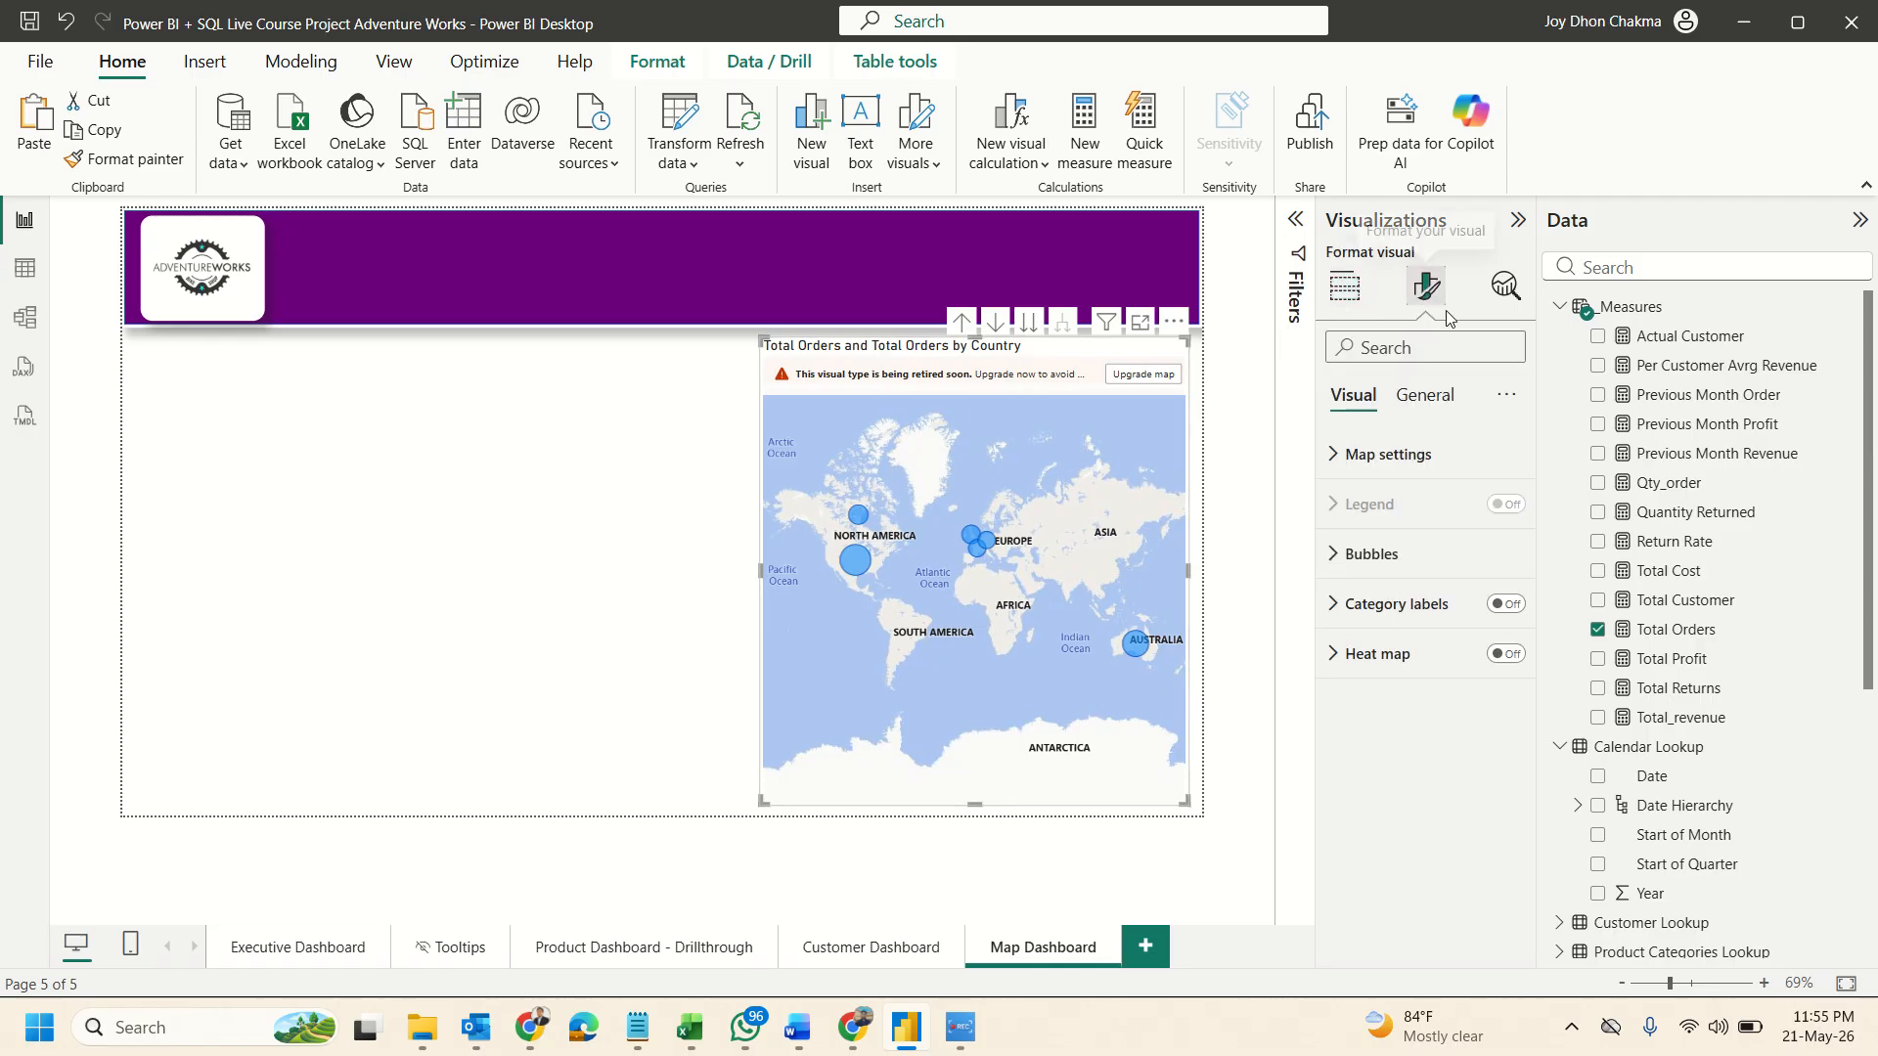
left_click(1384, 455)
left_click(1455, 579)
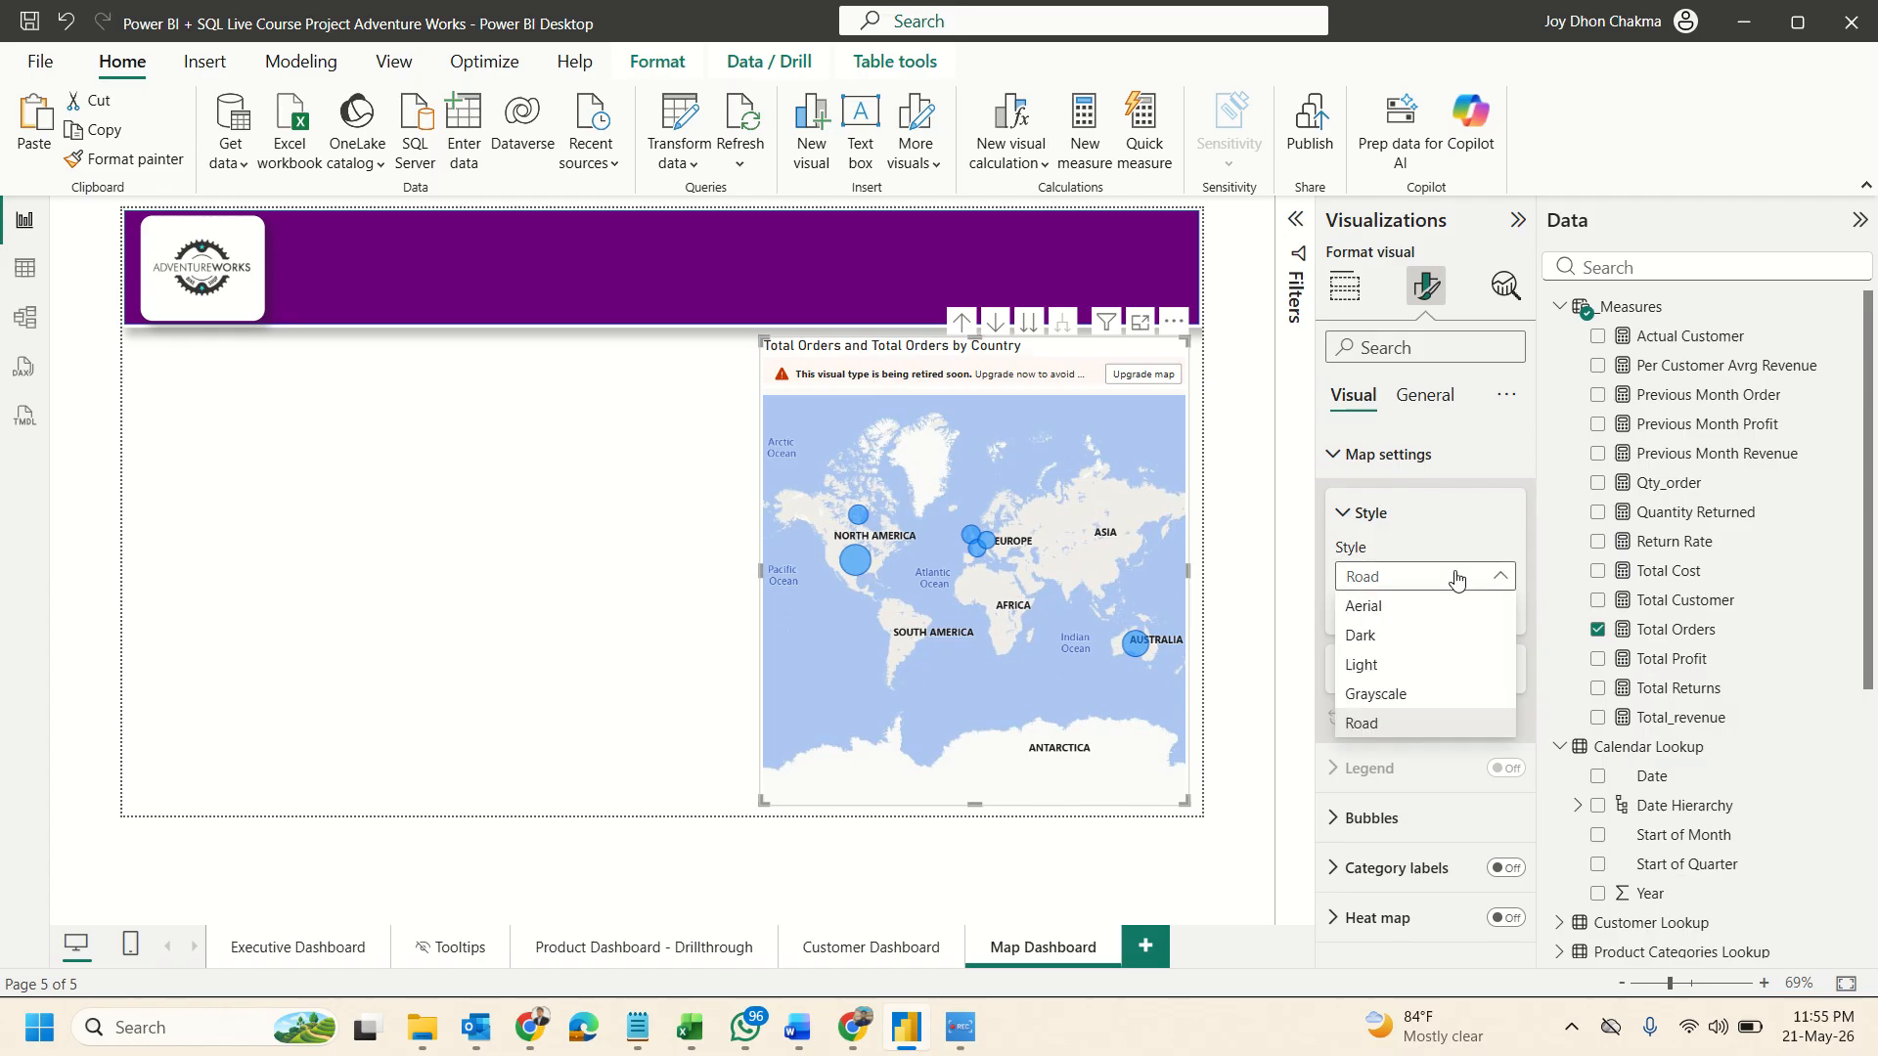
left_click(1369, 608)
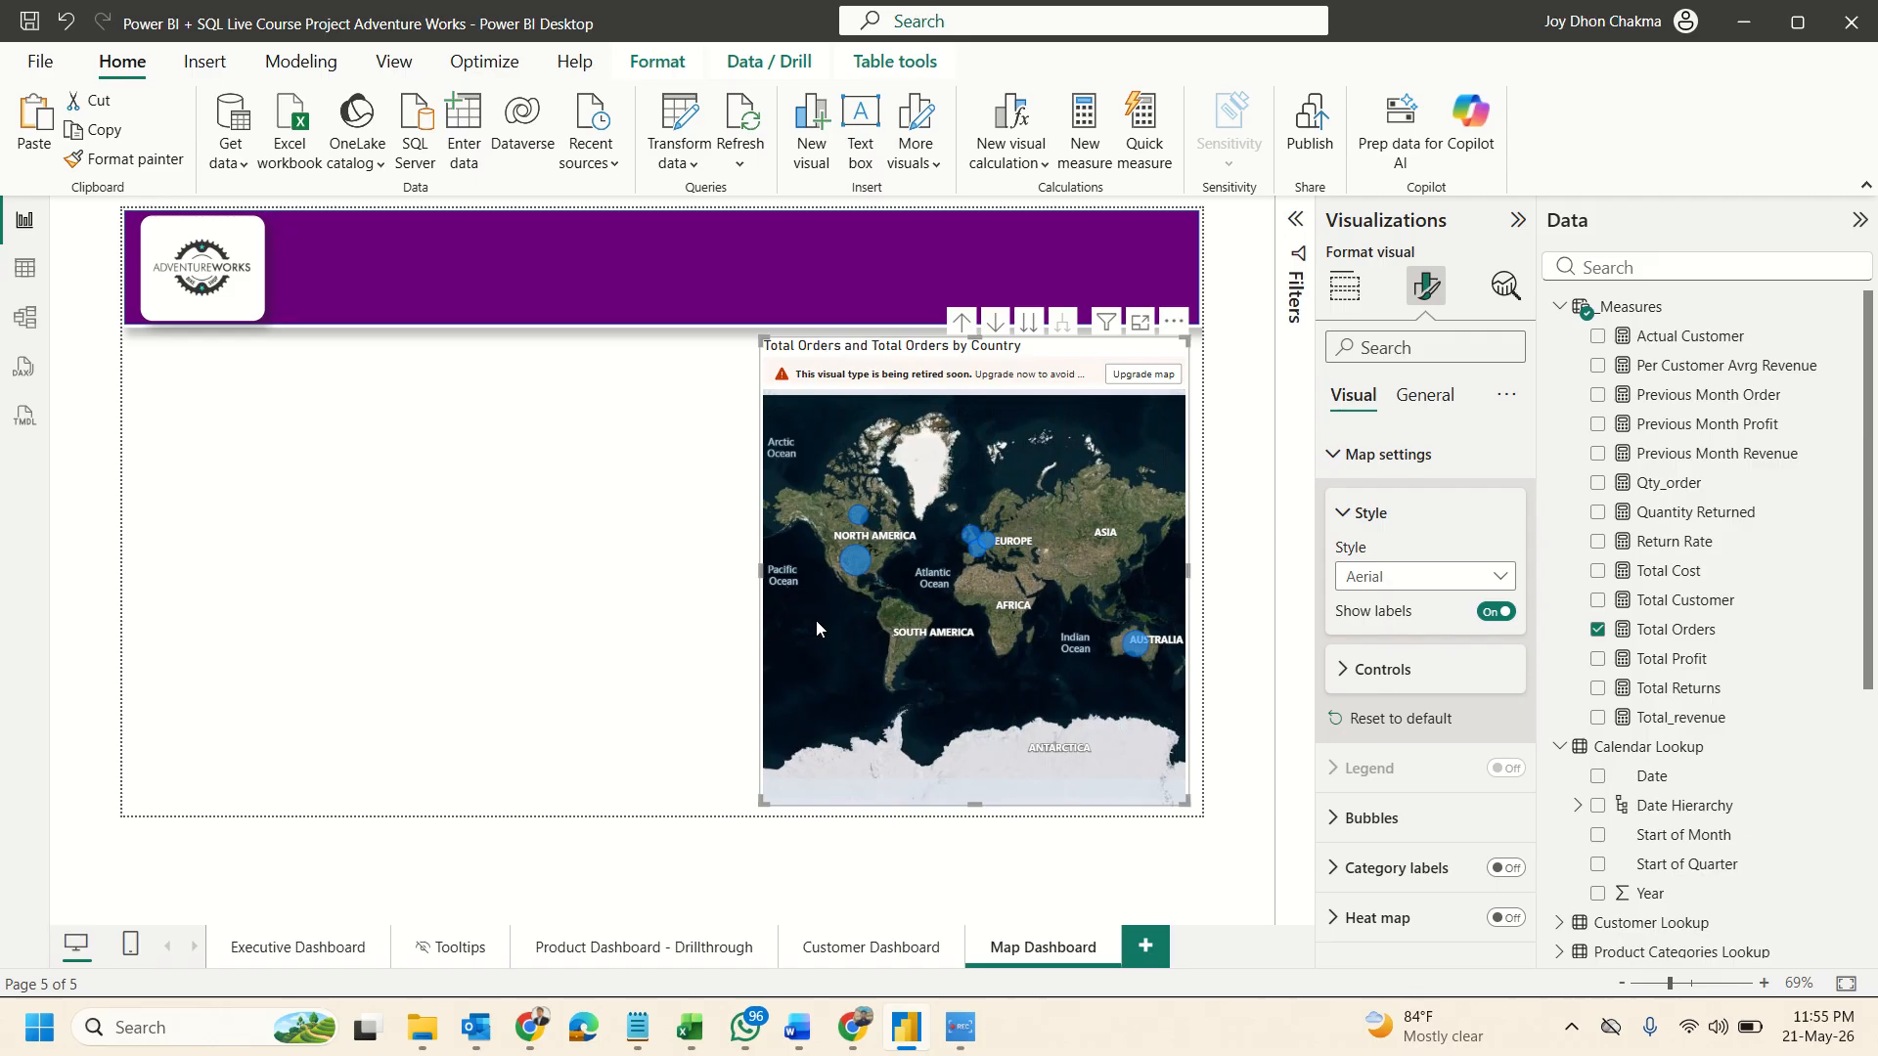
left_click(653, 590)
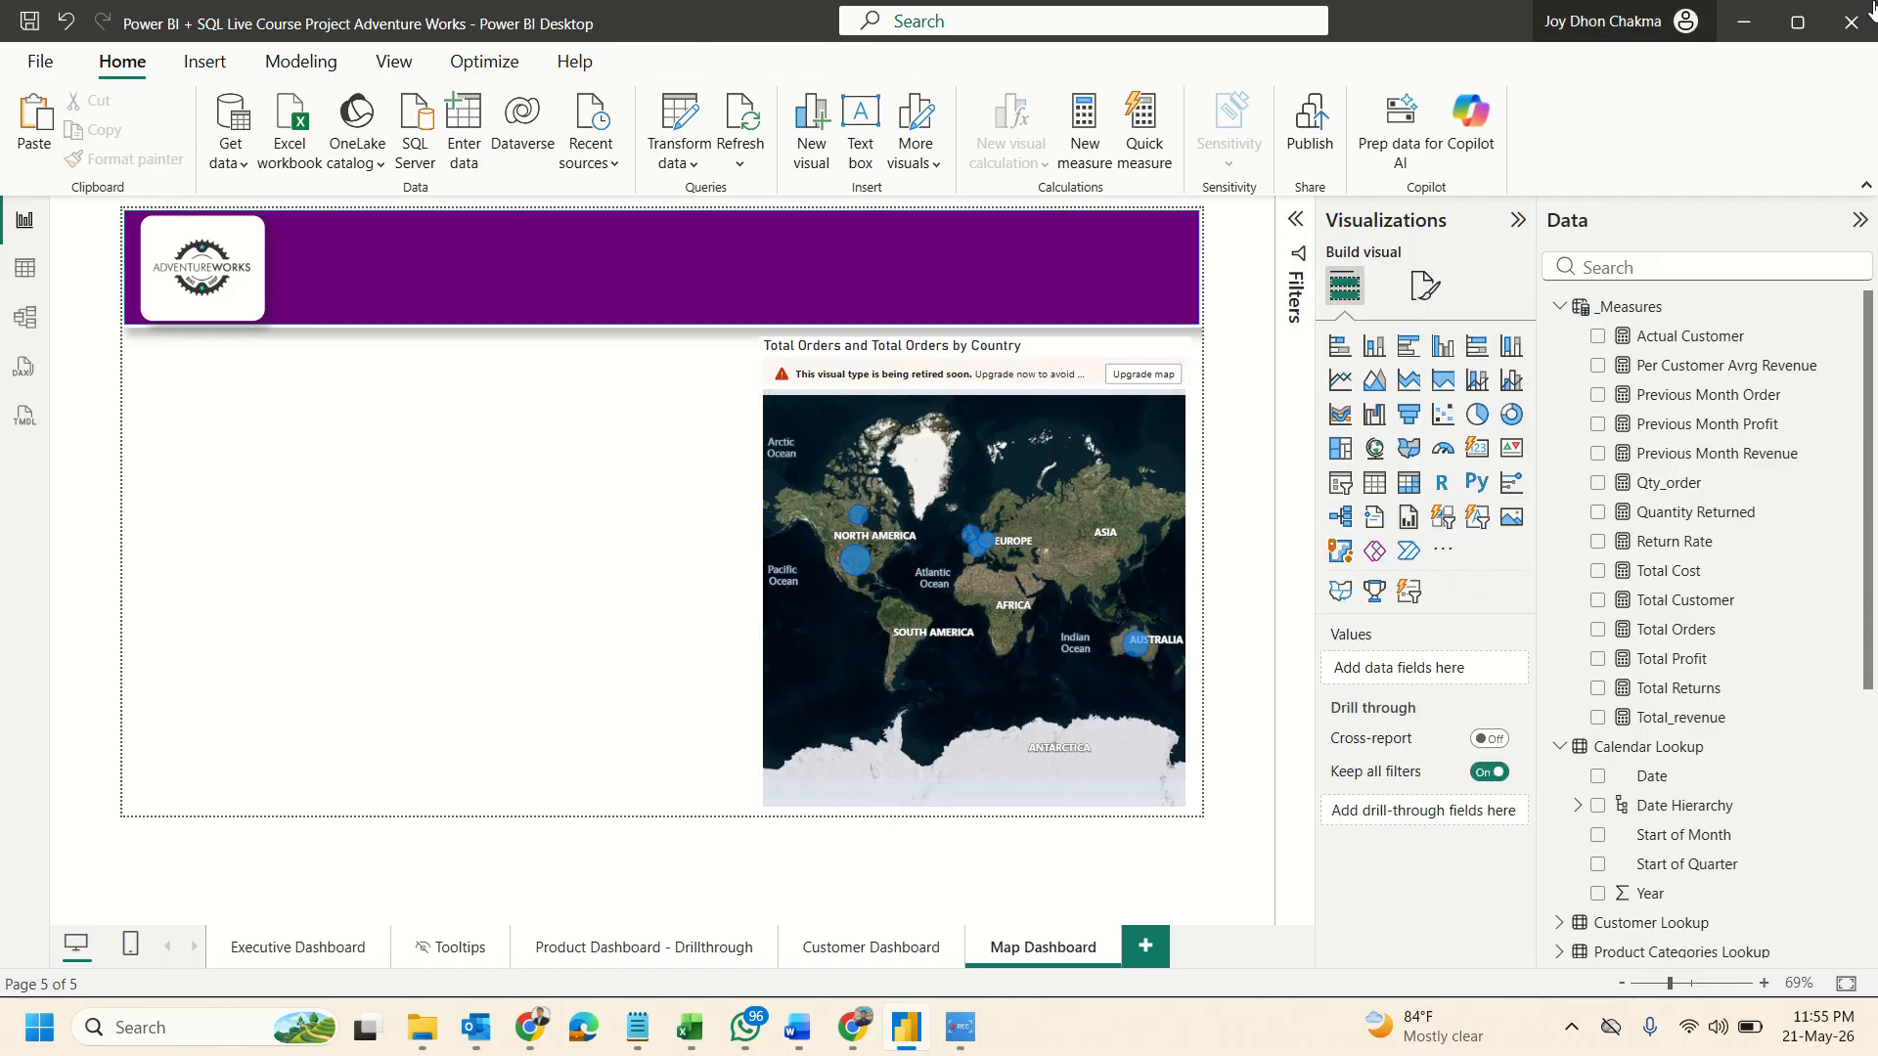
Turn off the title of the map visual.
left_click(950, 349)
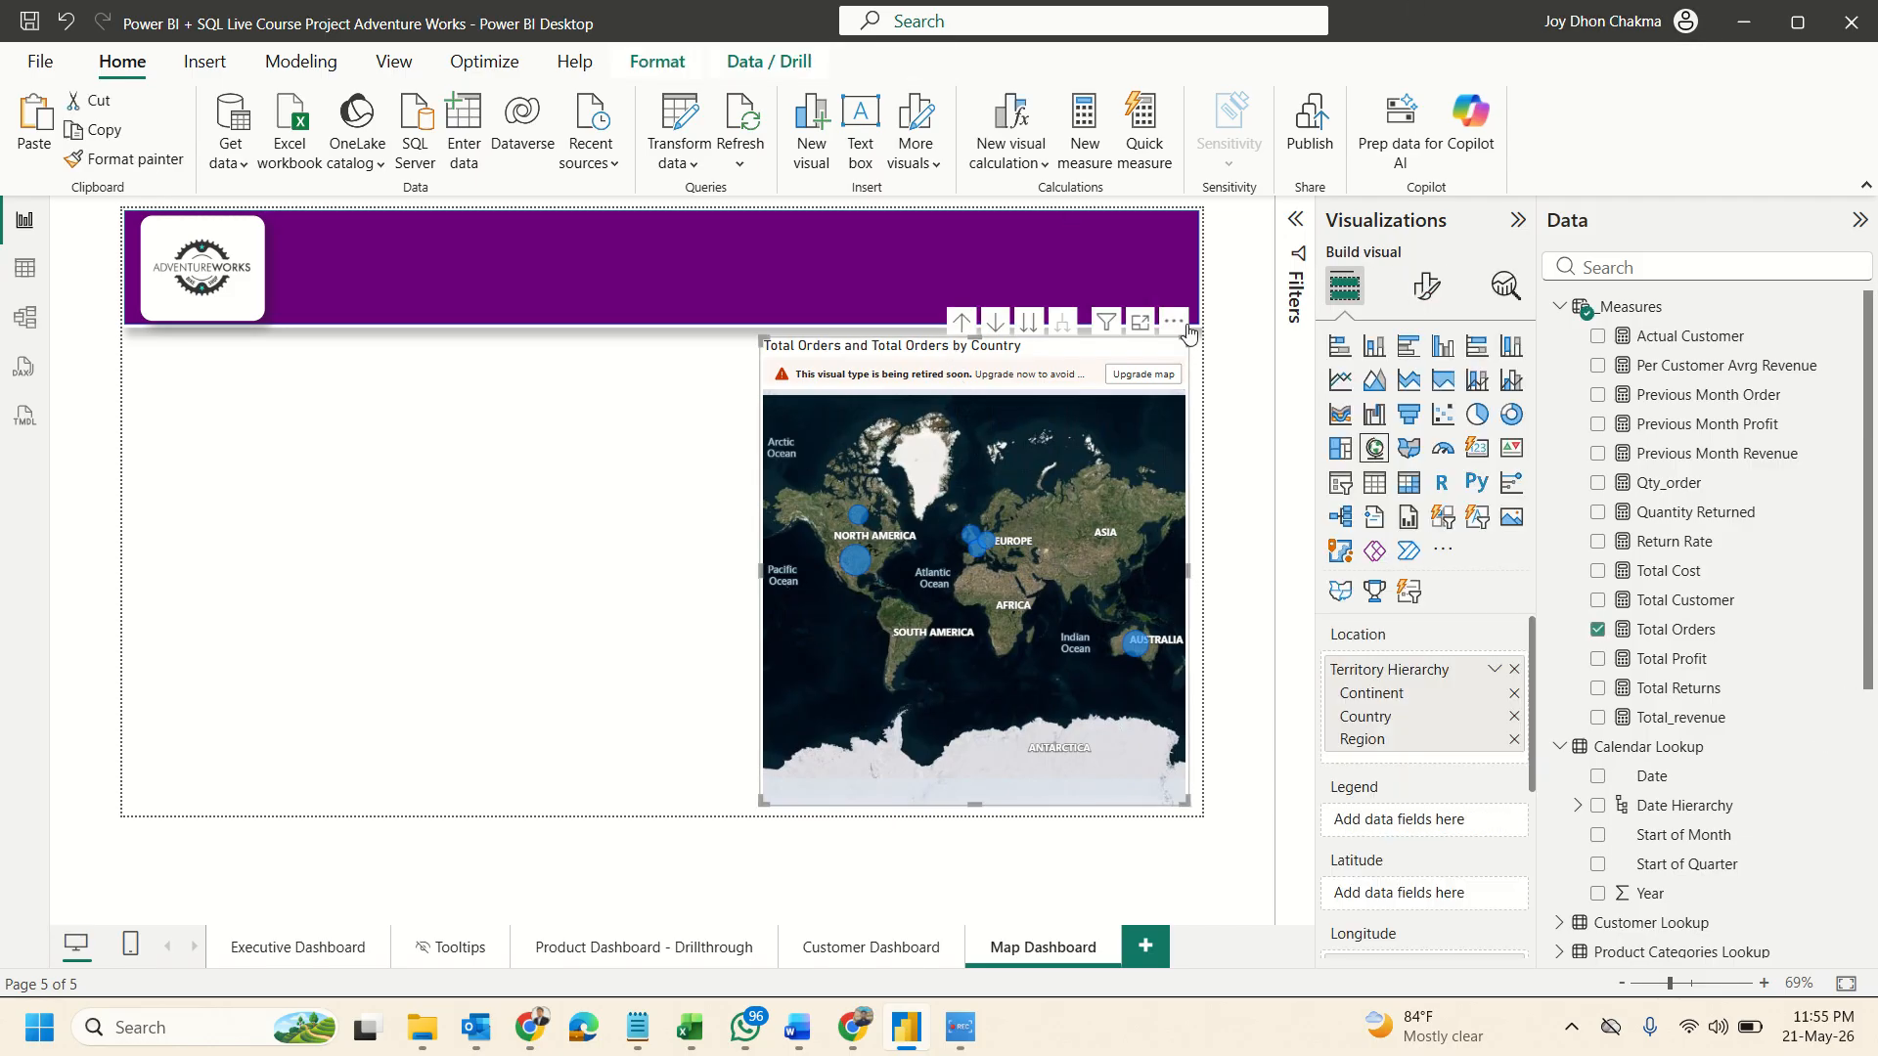
left_click(1426, 286)
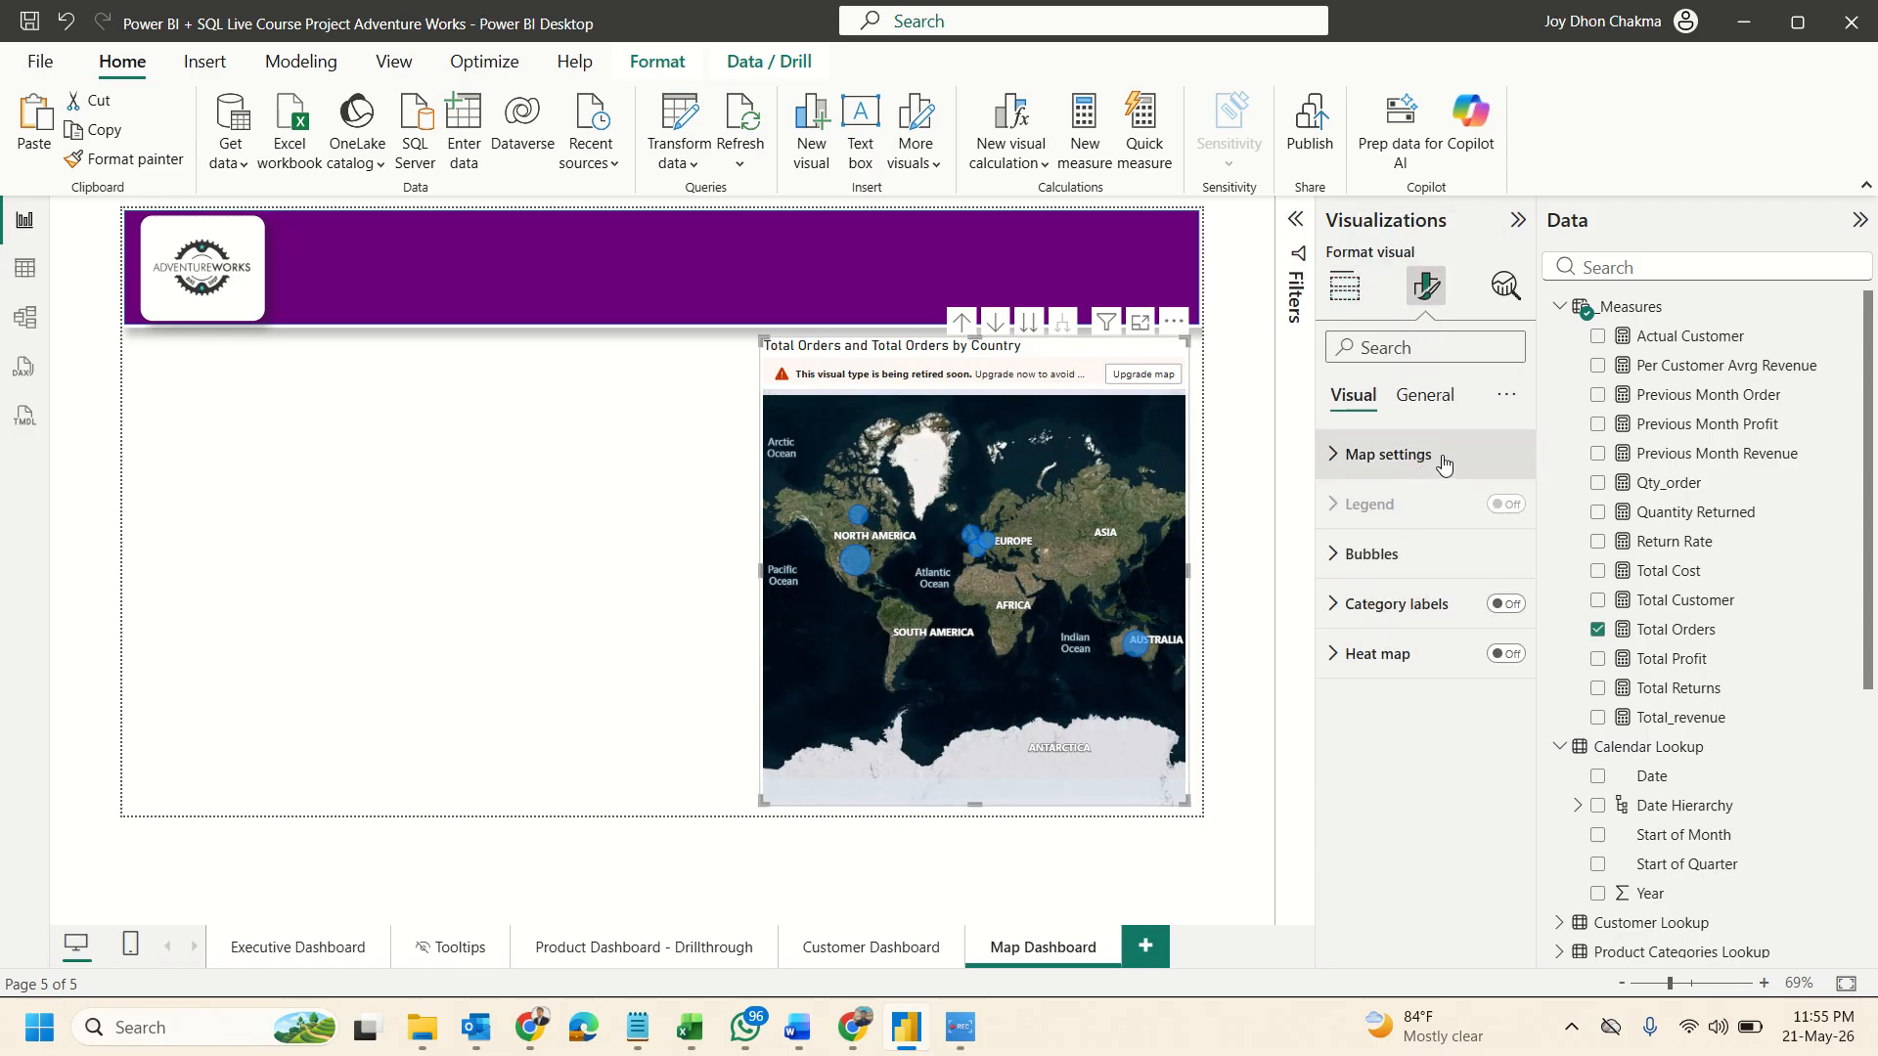
left_click(1425, 395)
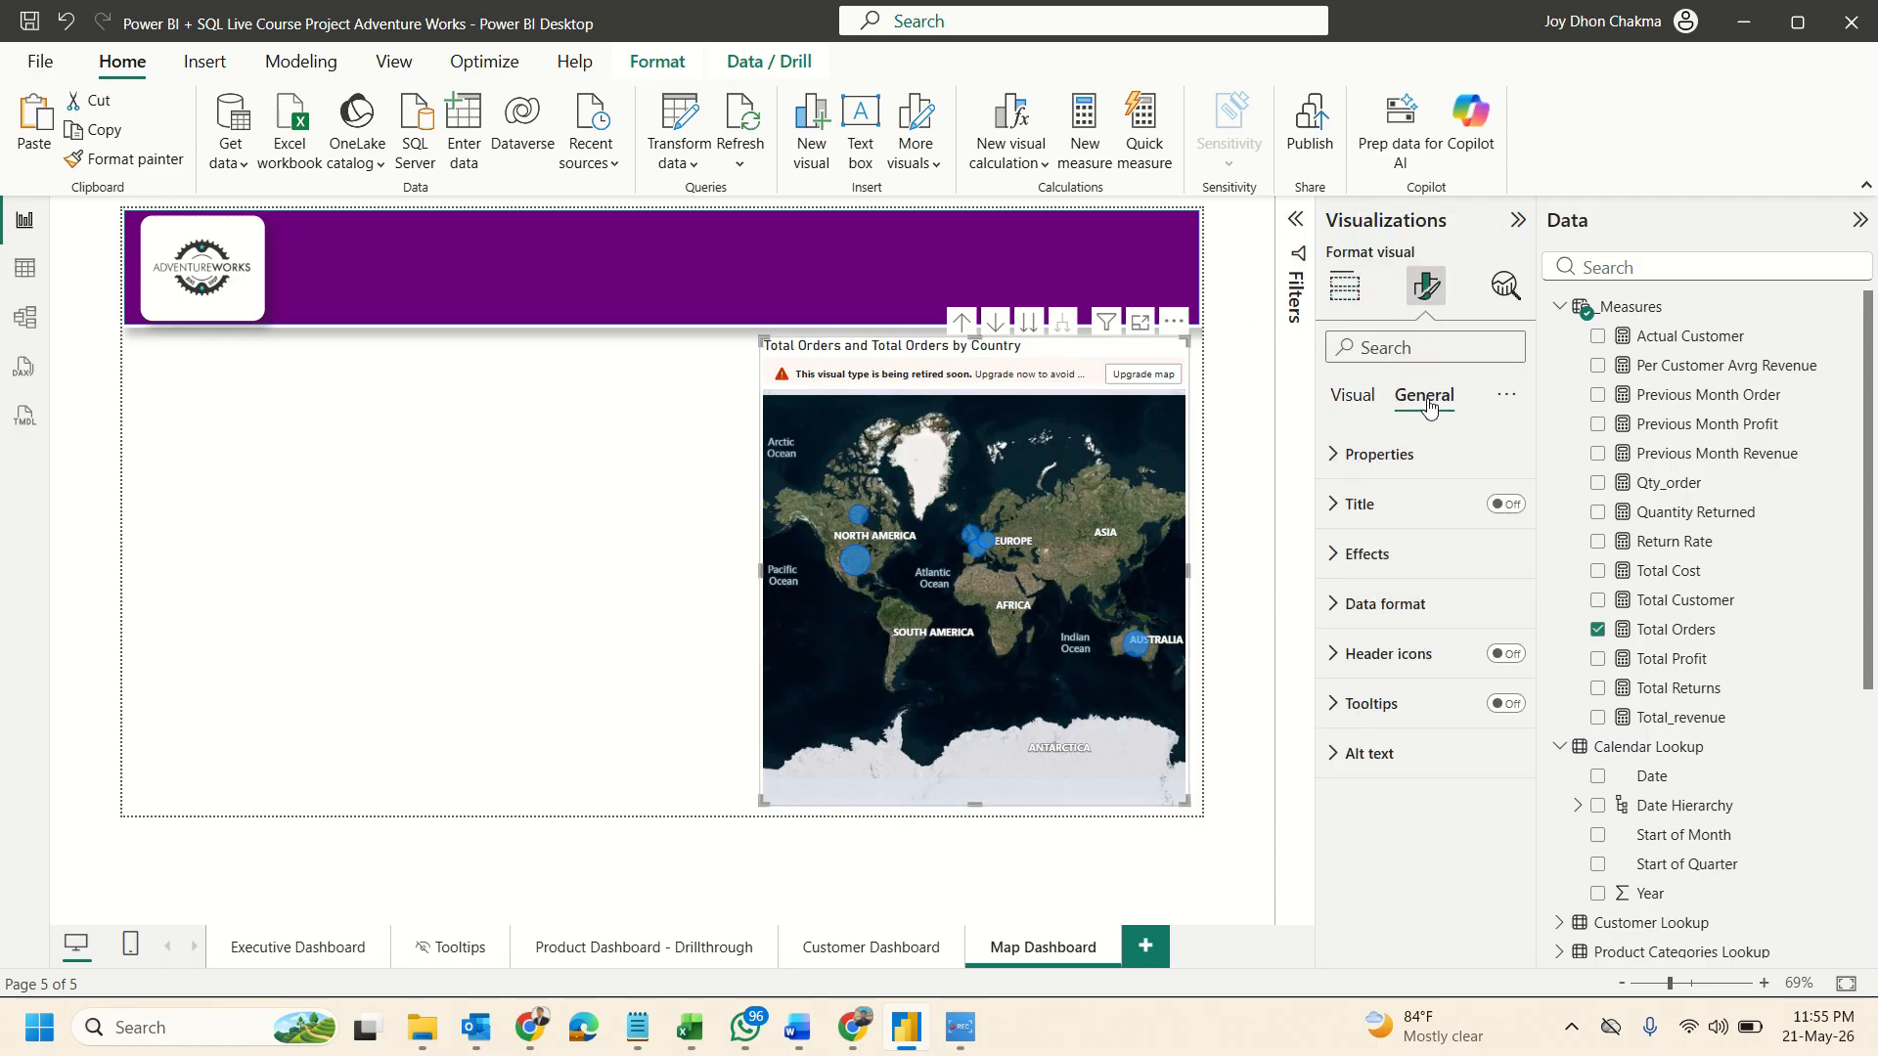
left_click(1506, 505)
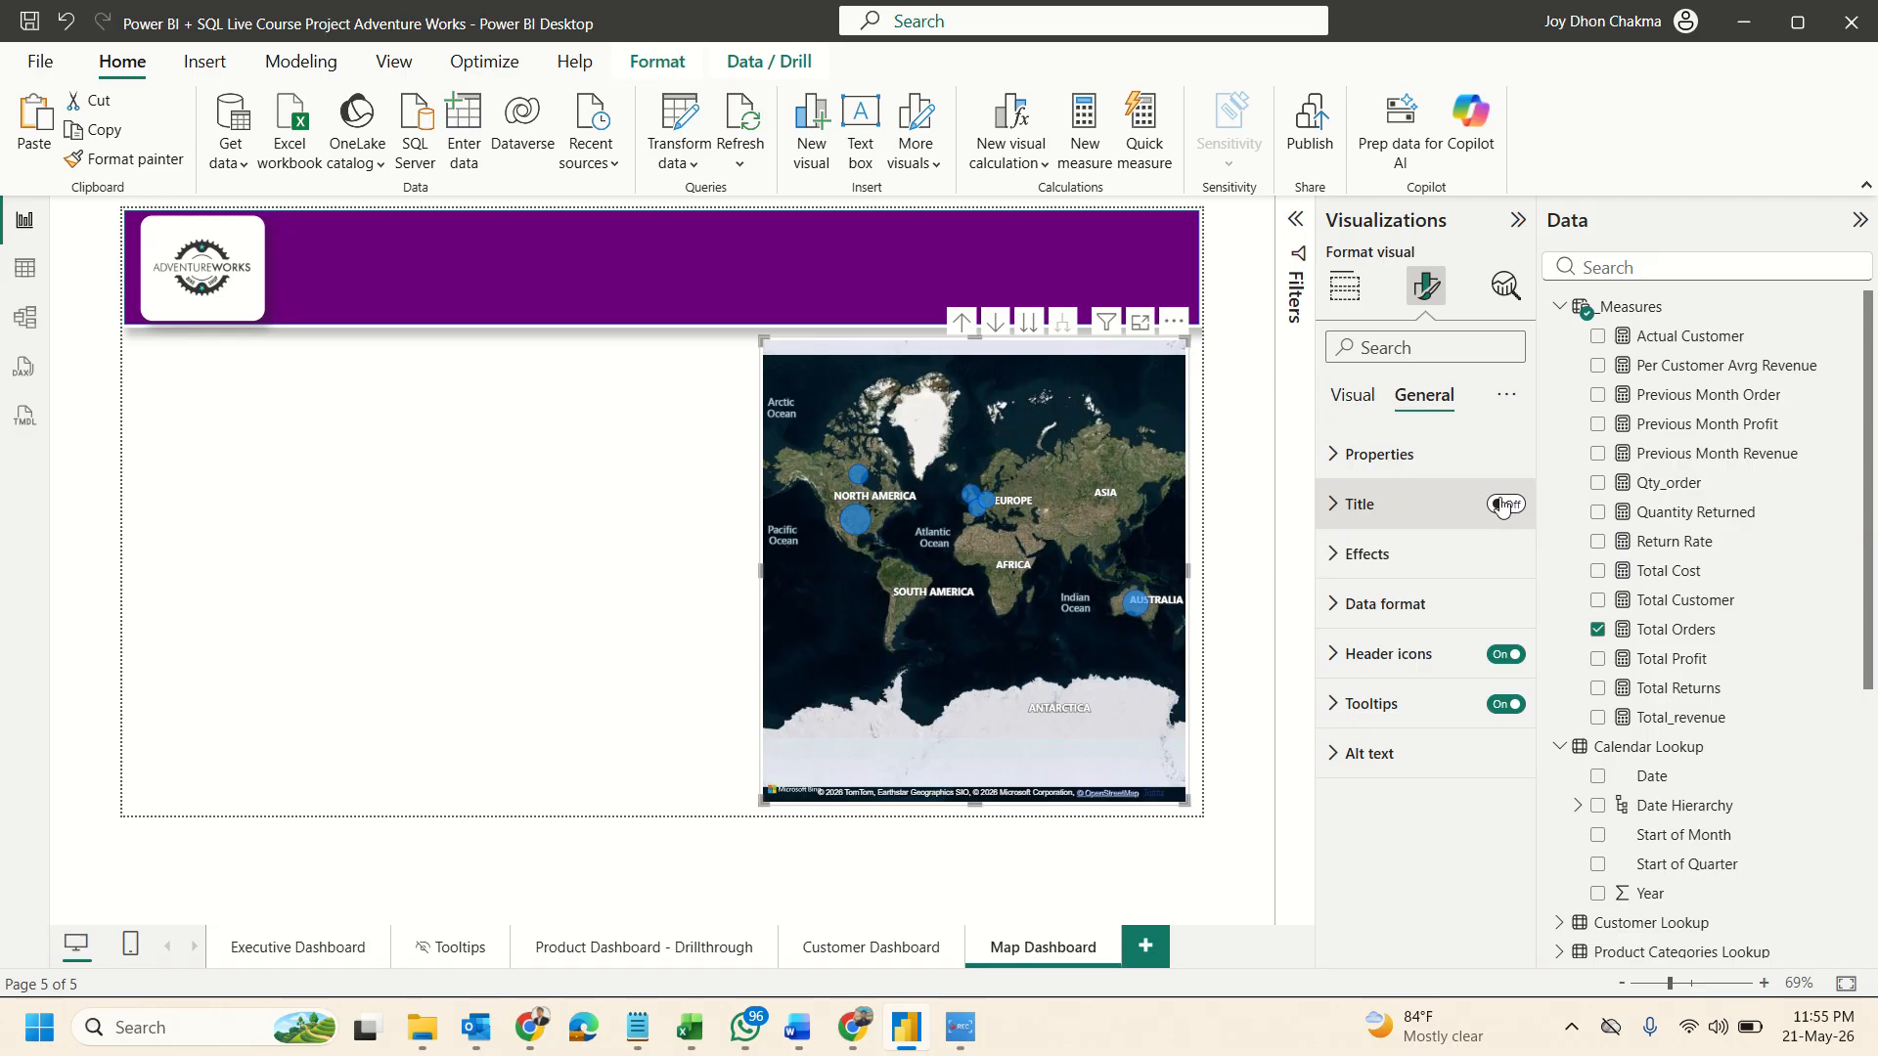
Enable the visual border and the shadow effect on the map.
left_click(1400, 557)
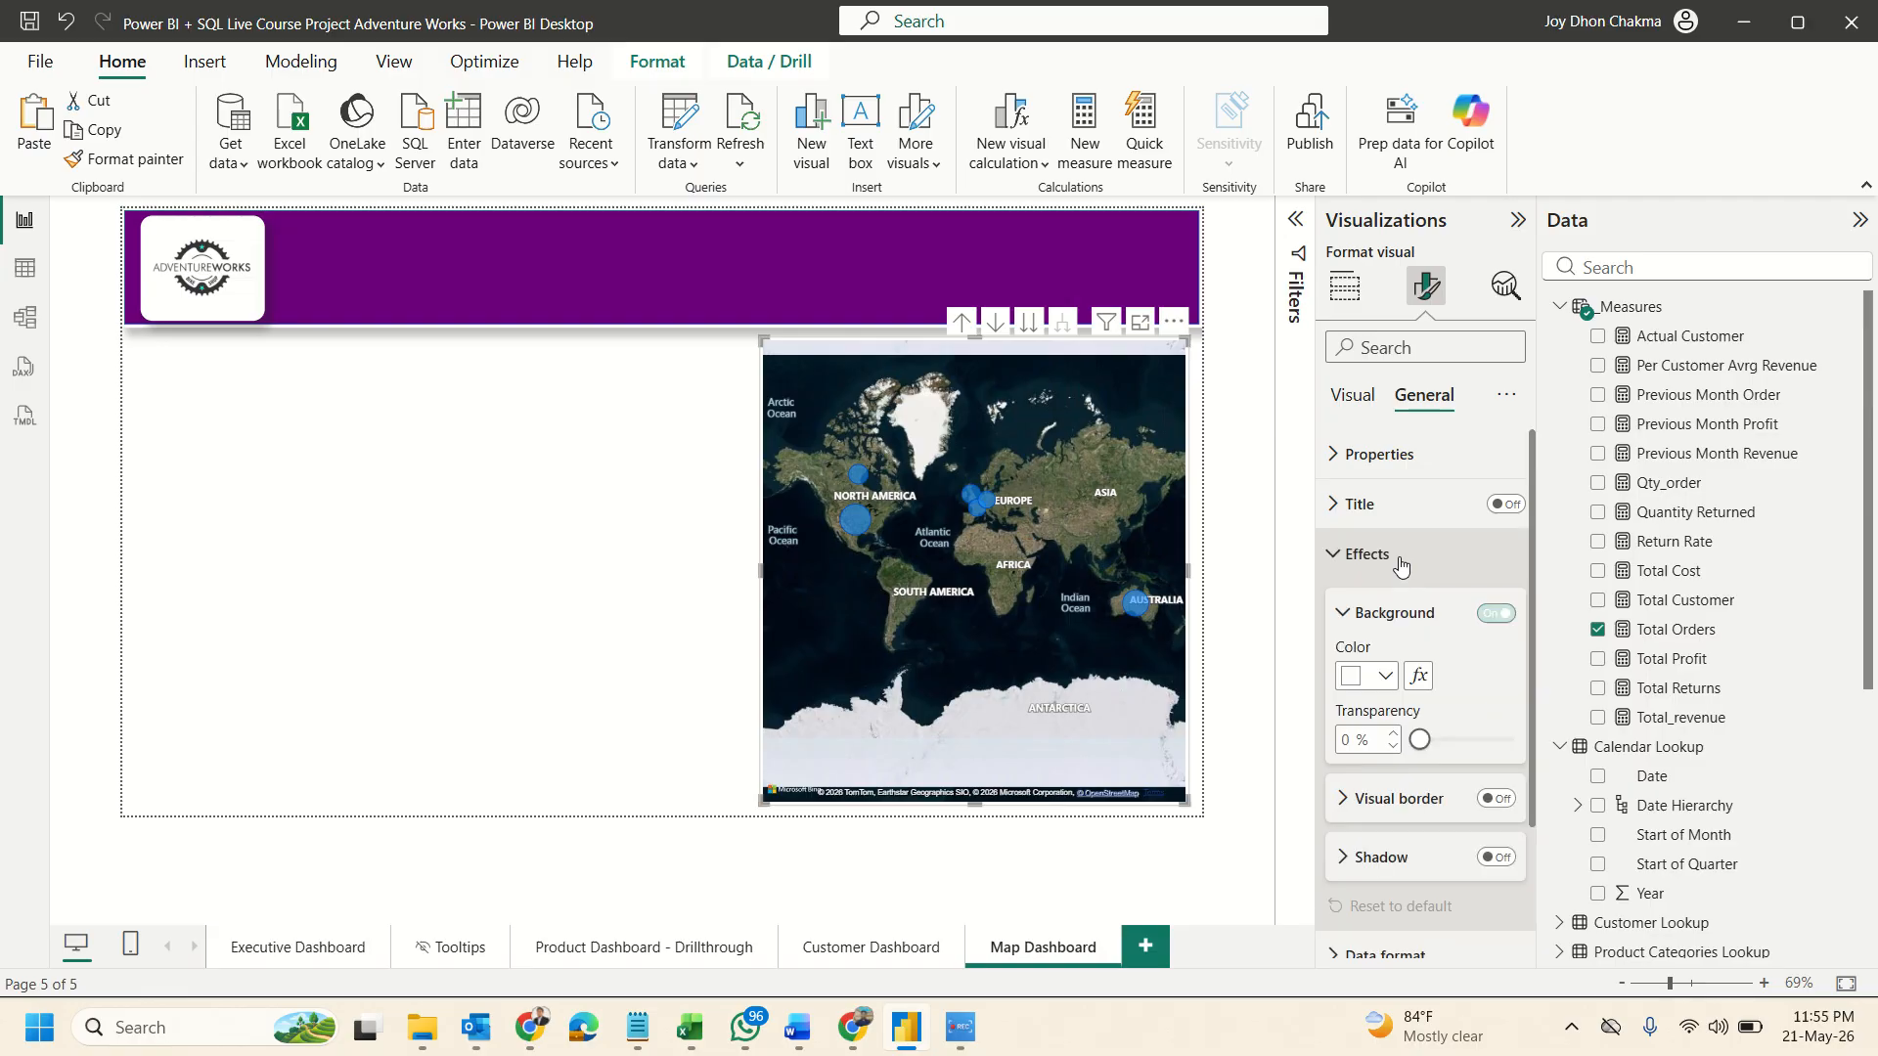
left_click(1496, 799)
left_click(1499, 860)
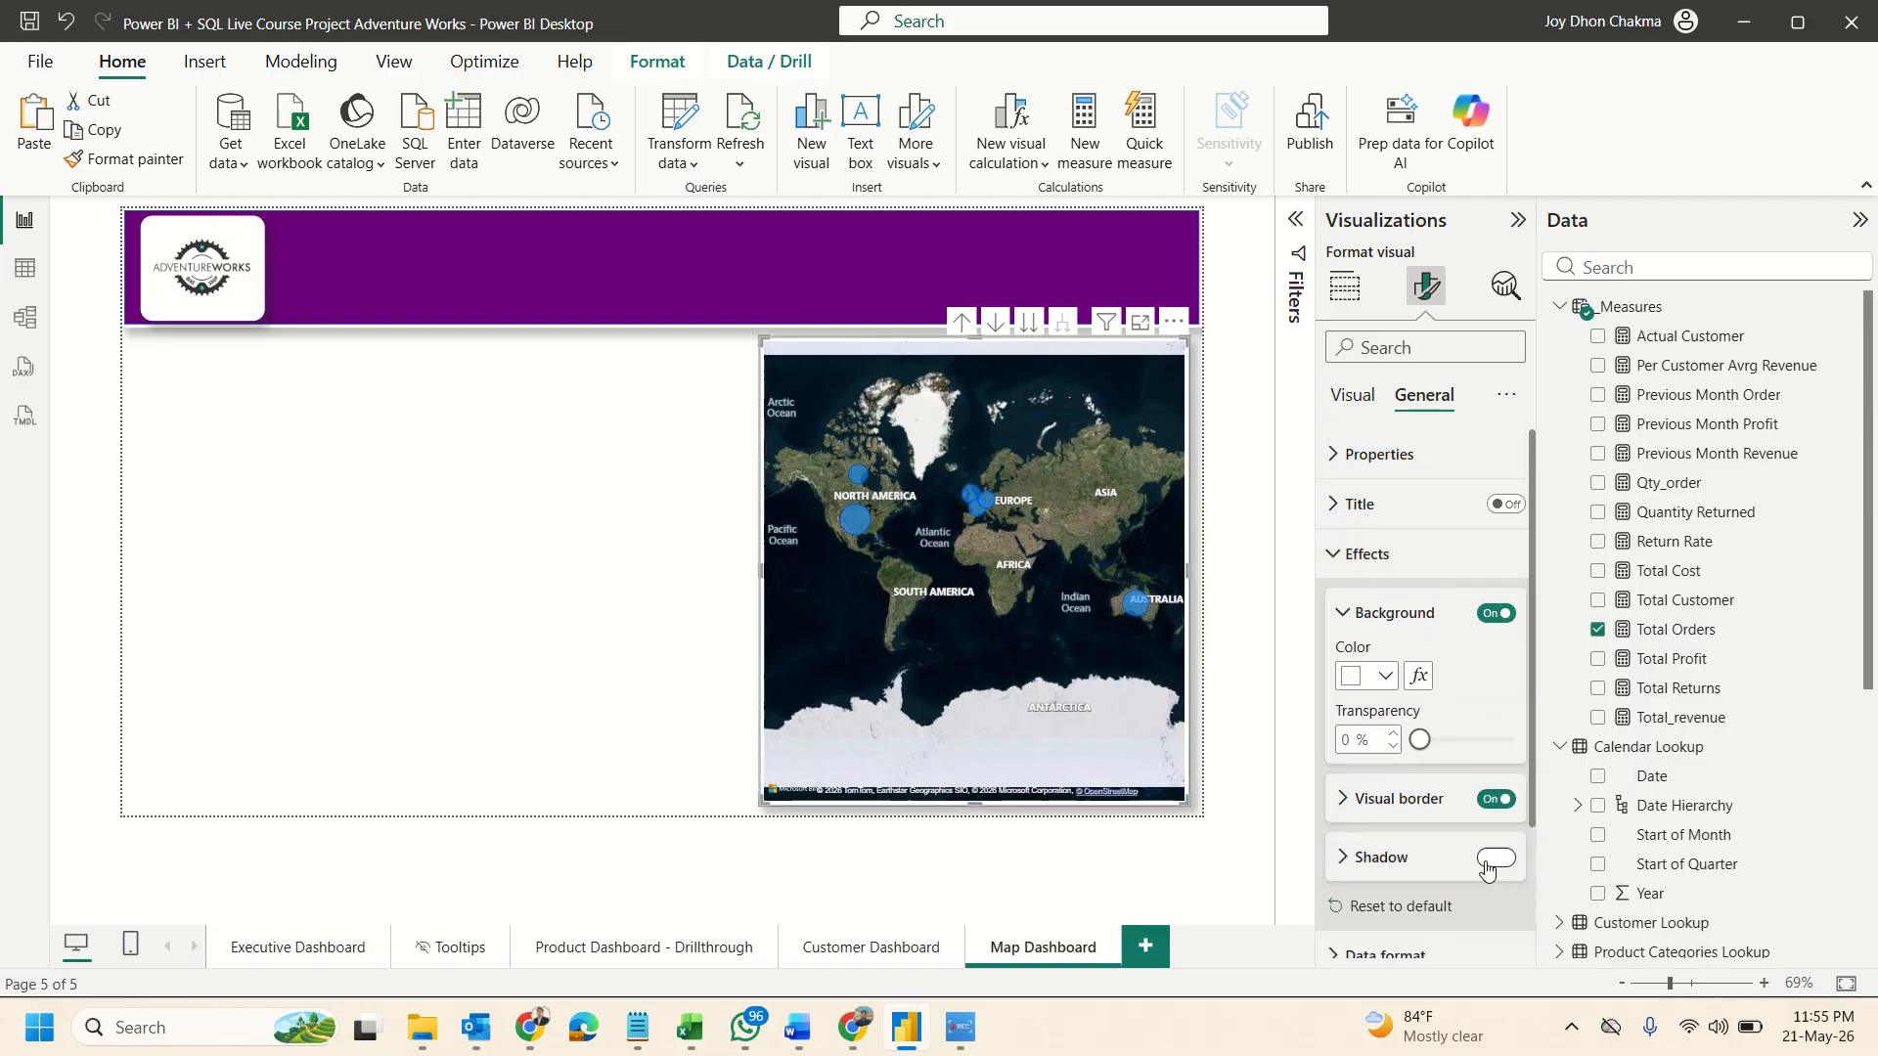
Format the map's border in white with 14 px rounded corners and a width of 3 px.
left_click(1351, 801)
left_click(1387, 497)
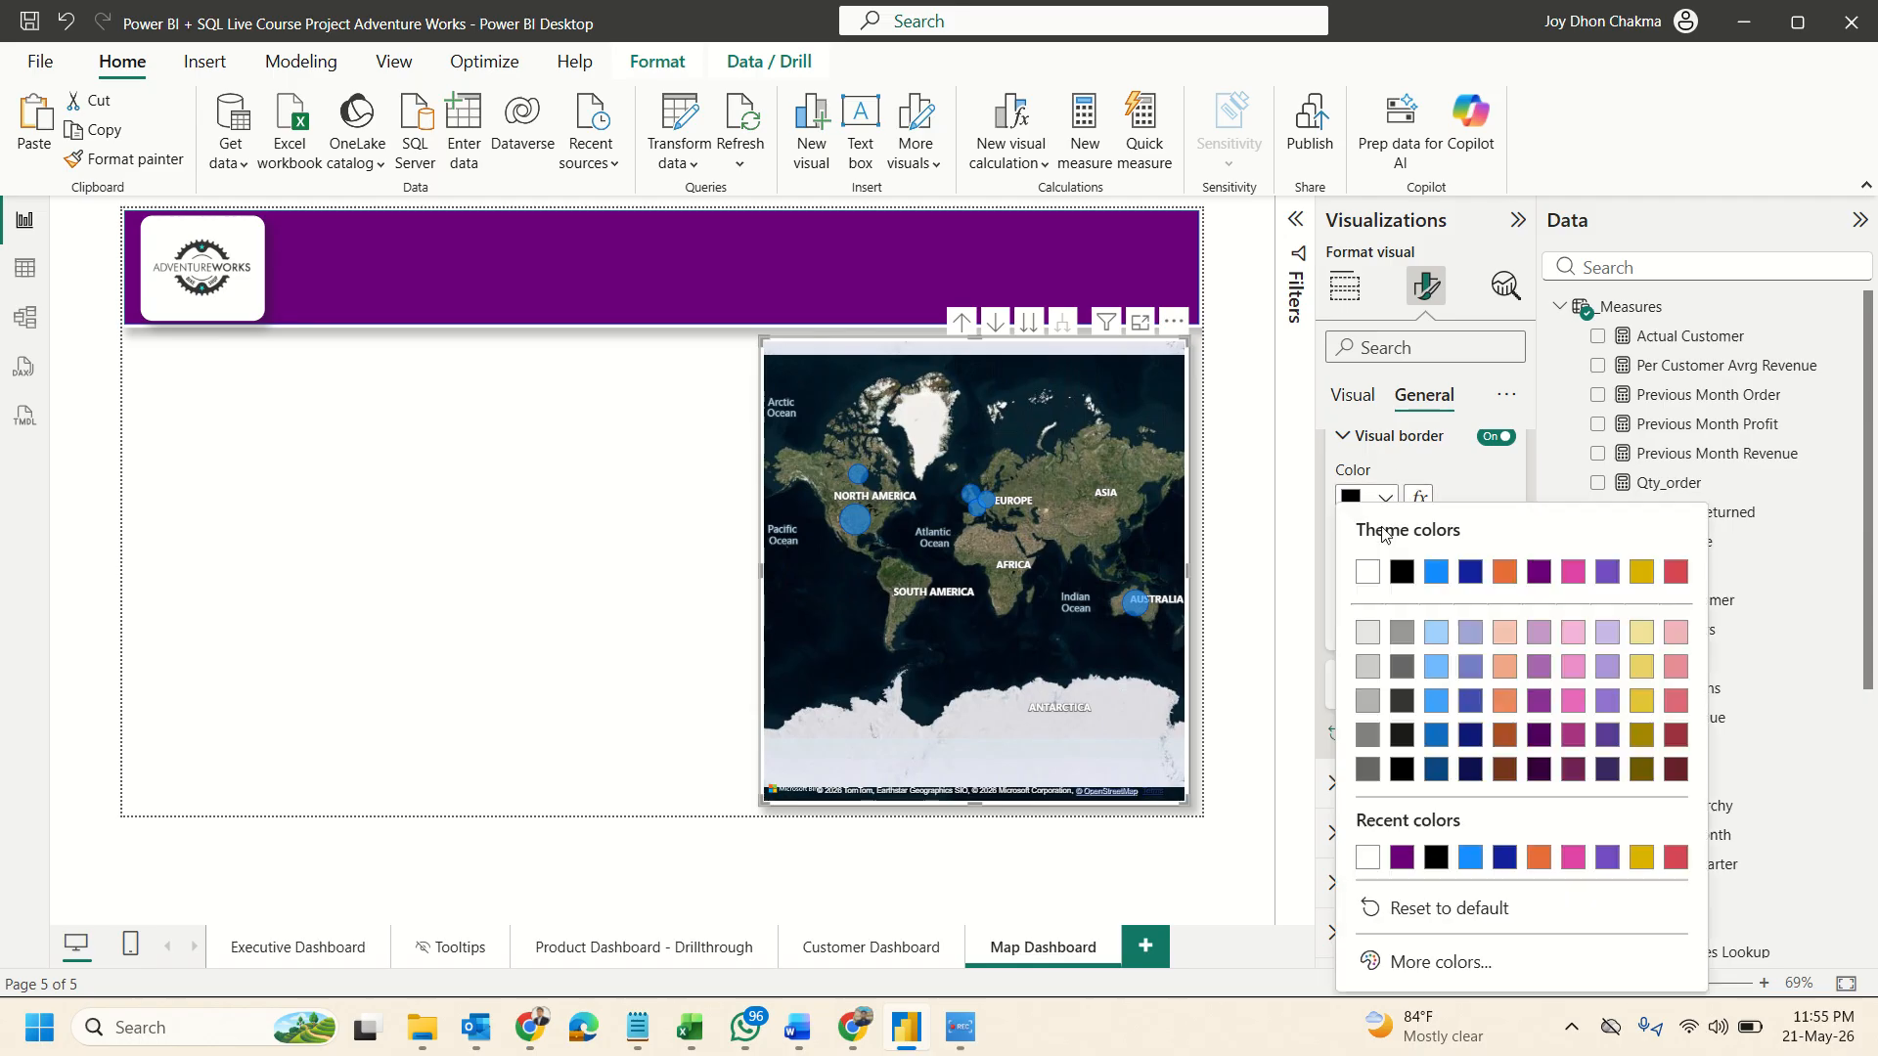
left_click(1367, 573)
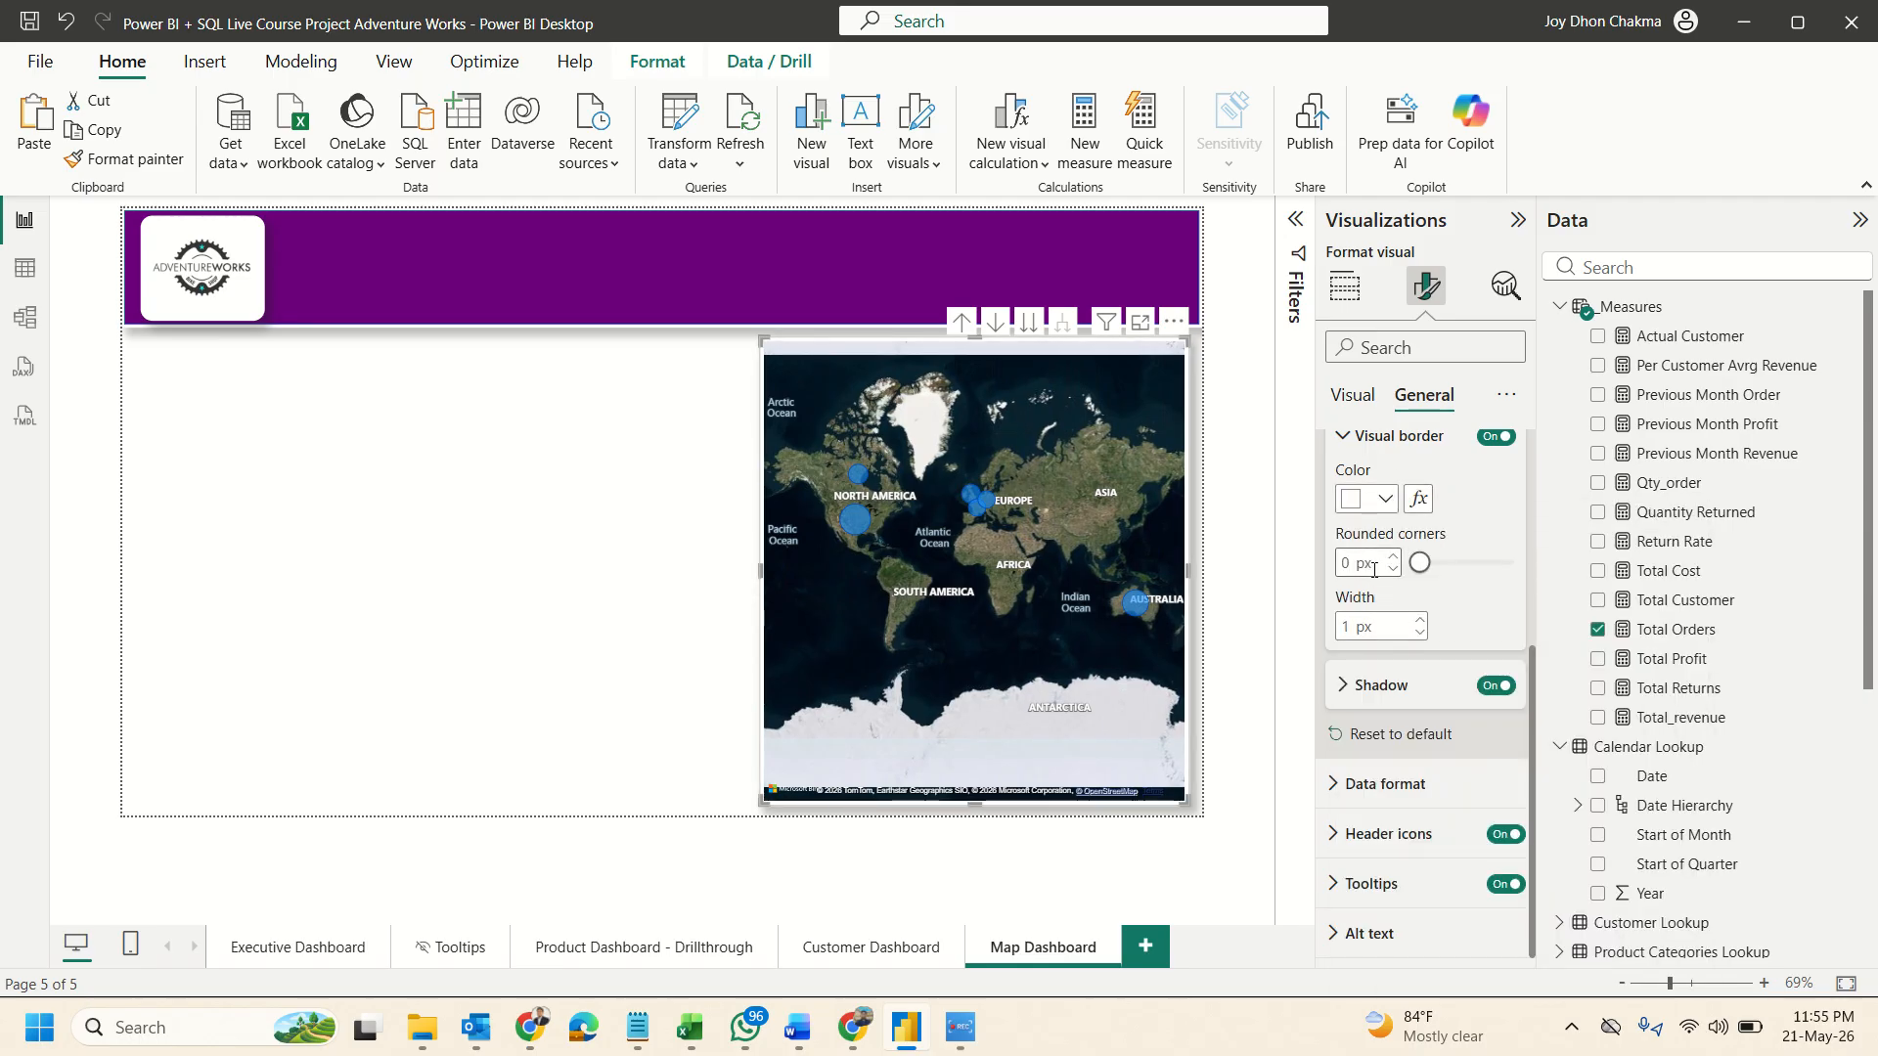
left_click_drag(1419, 562, 1461, 563)
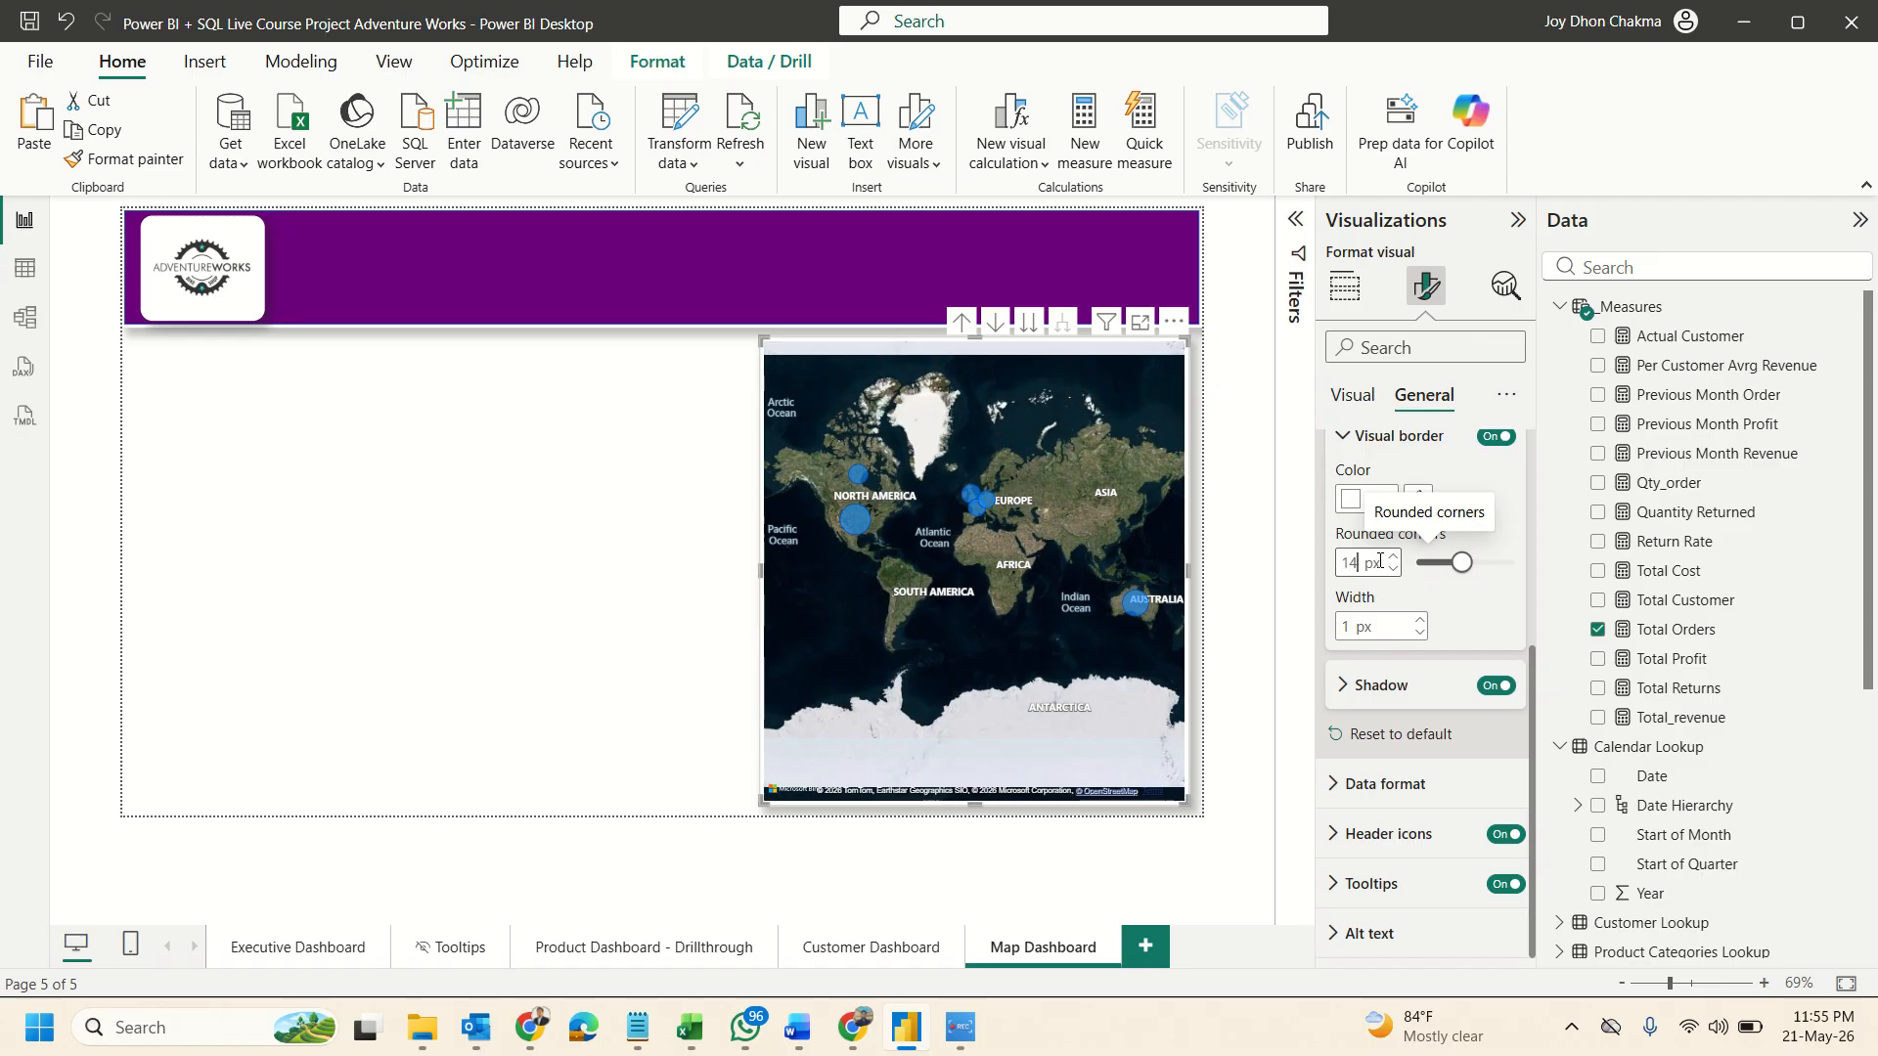
triple_click(1423, 621)
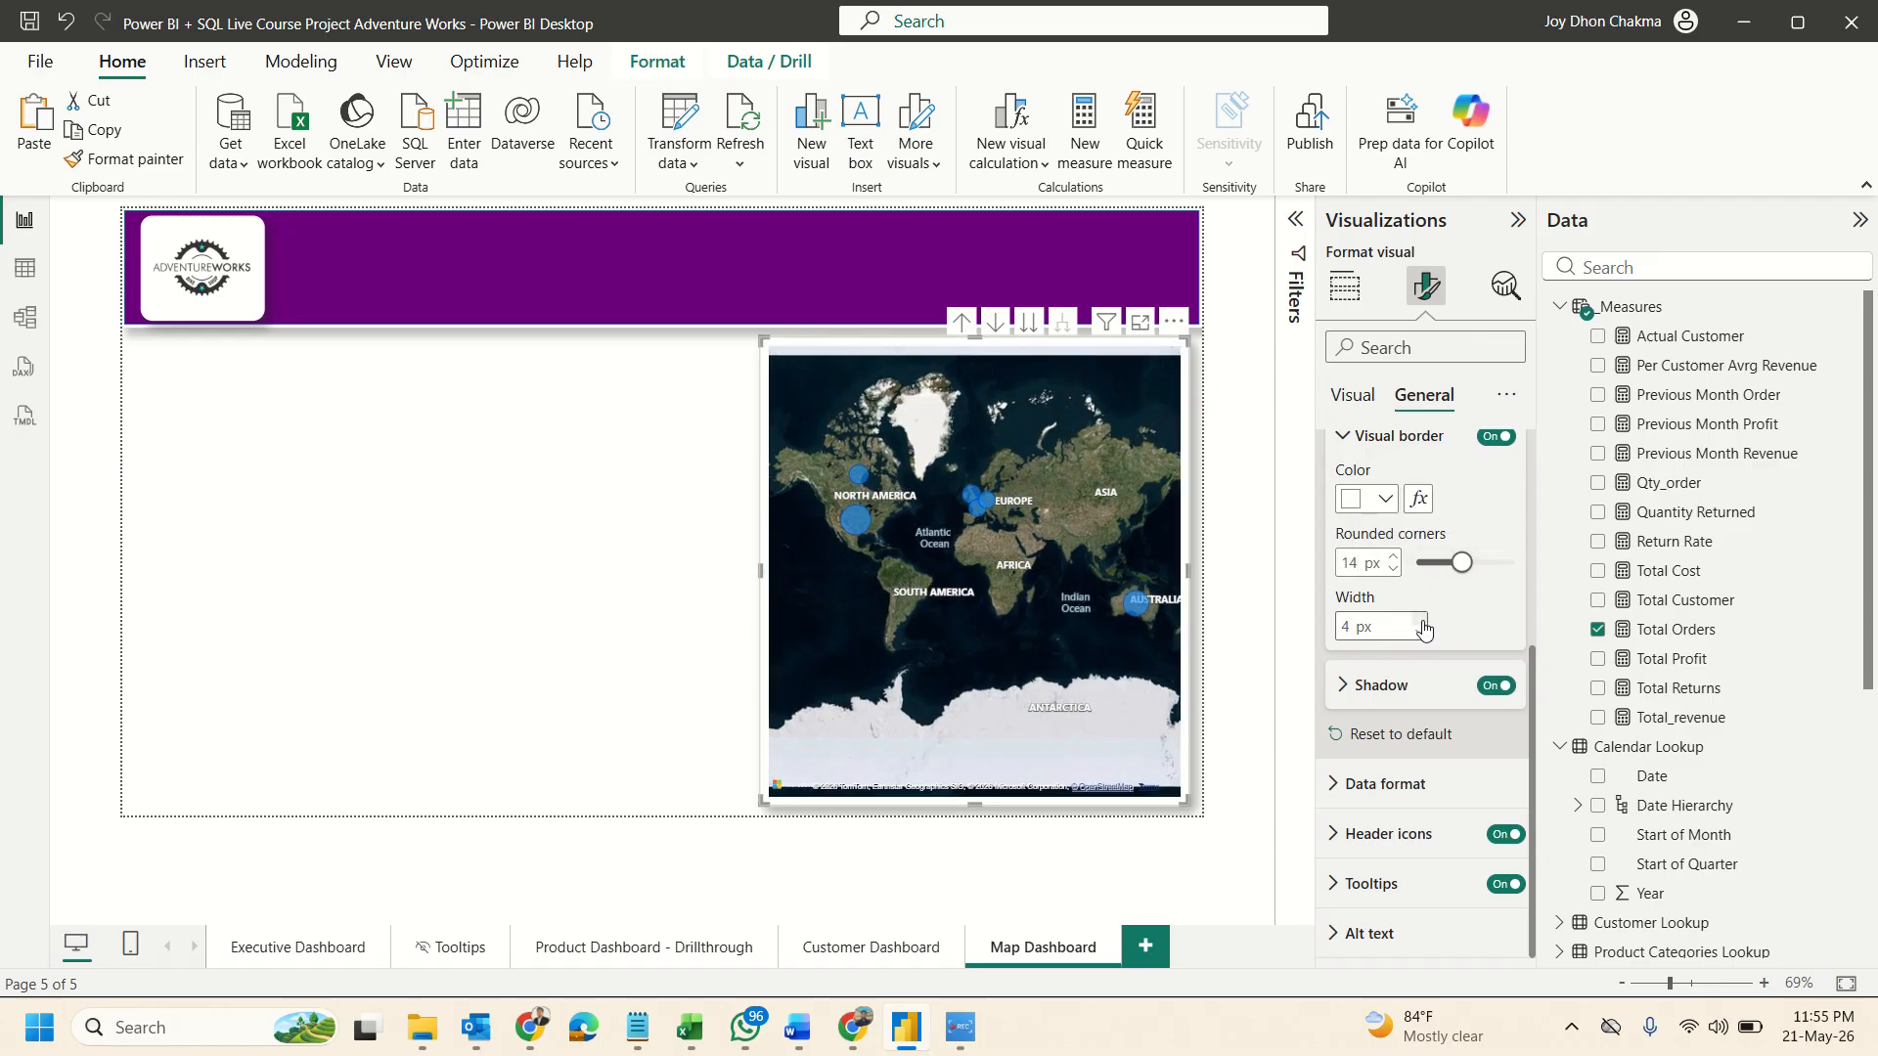
left_click(1420, 633)
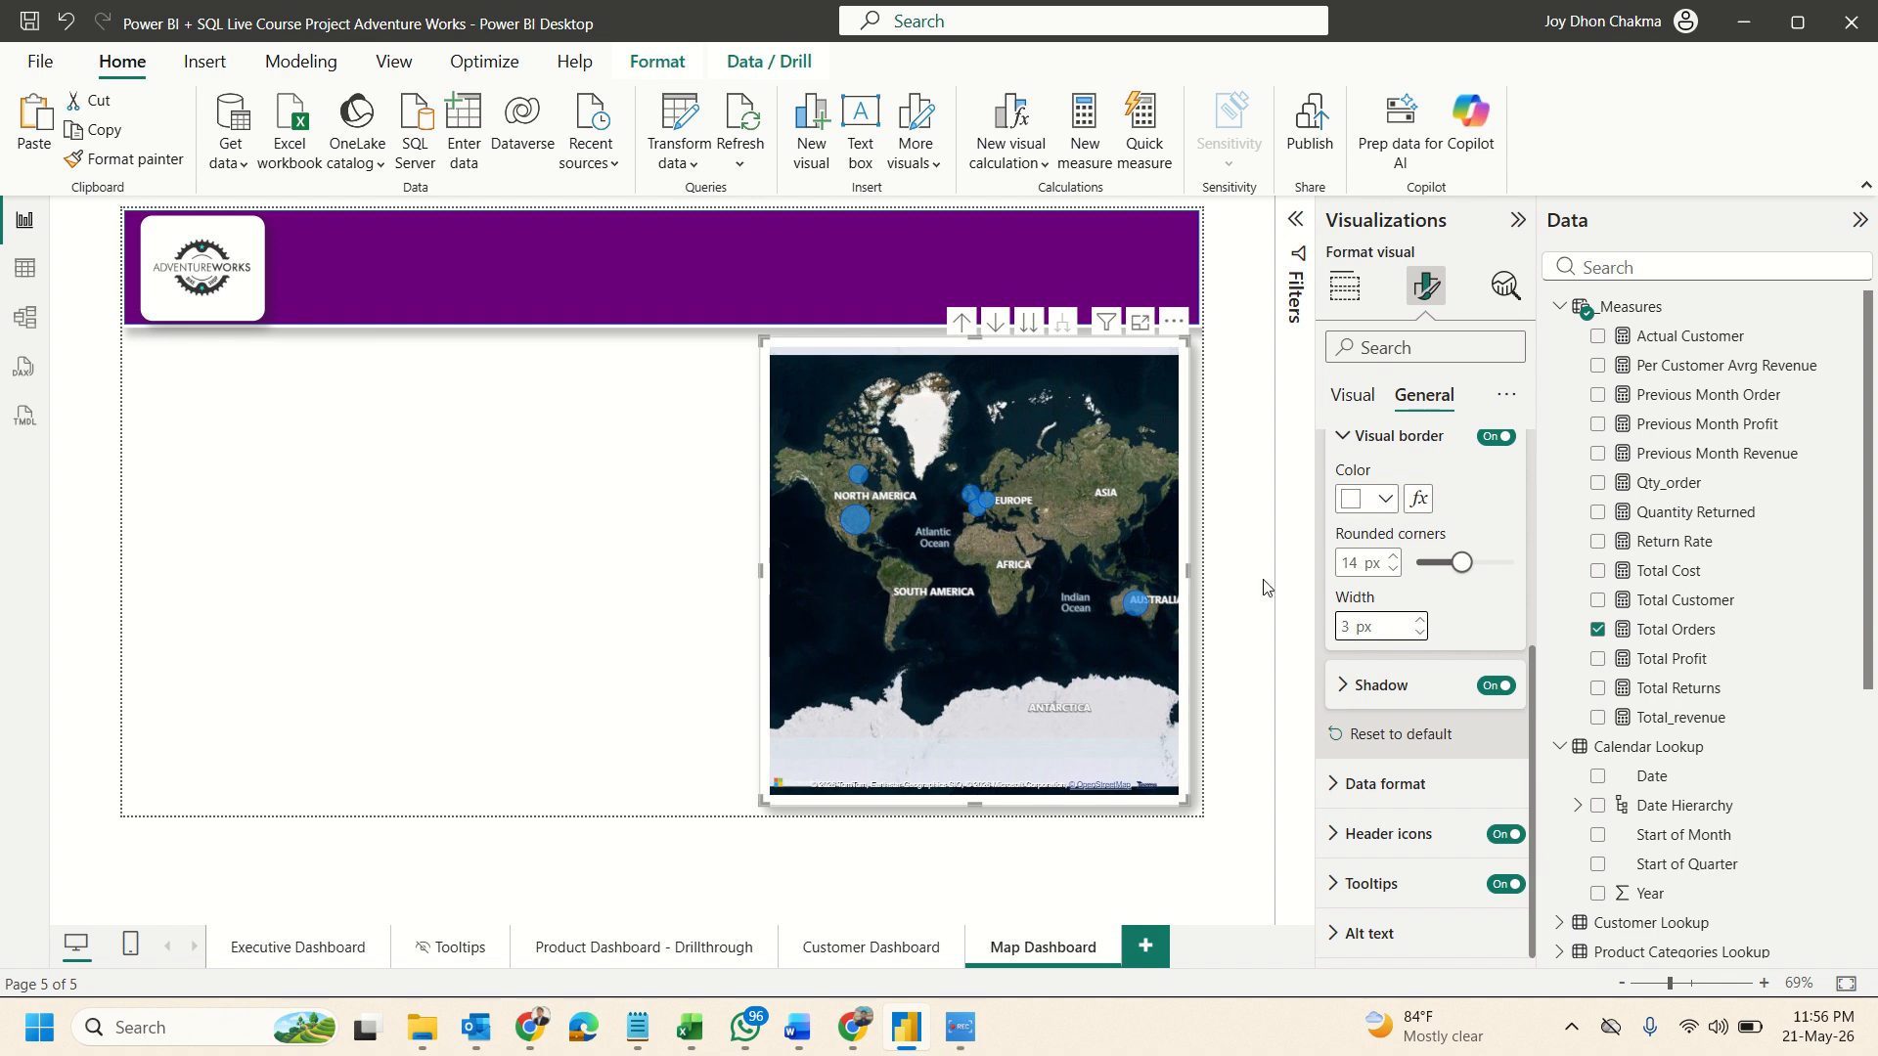
Widen the map visual by extending its left edge to about the middle of the report page.
left_click_drag(759, 569, 637, 568)
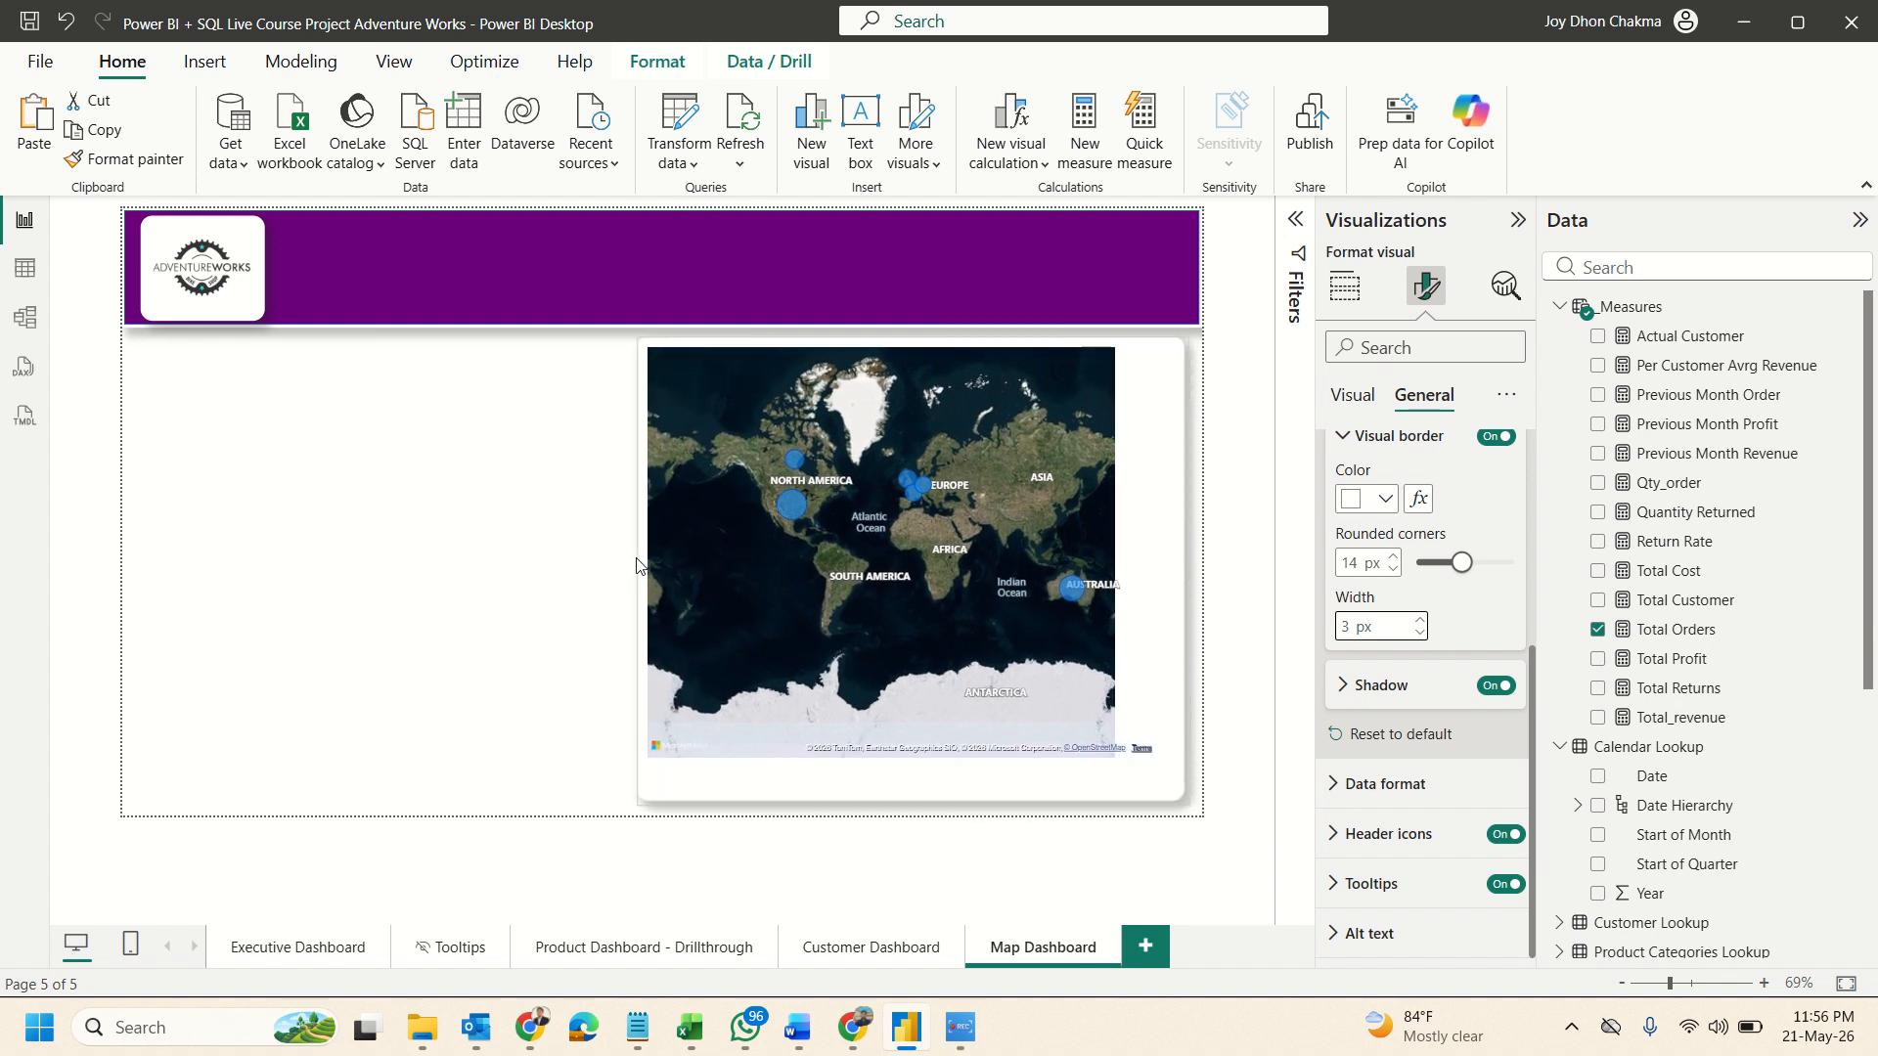
left_click(559, 591)
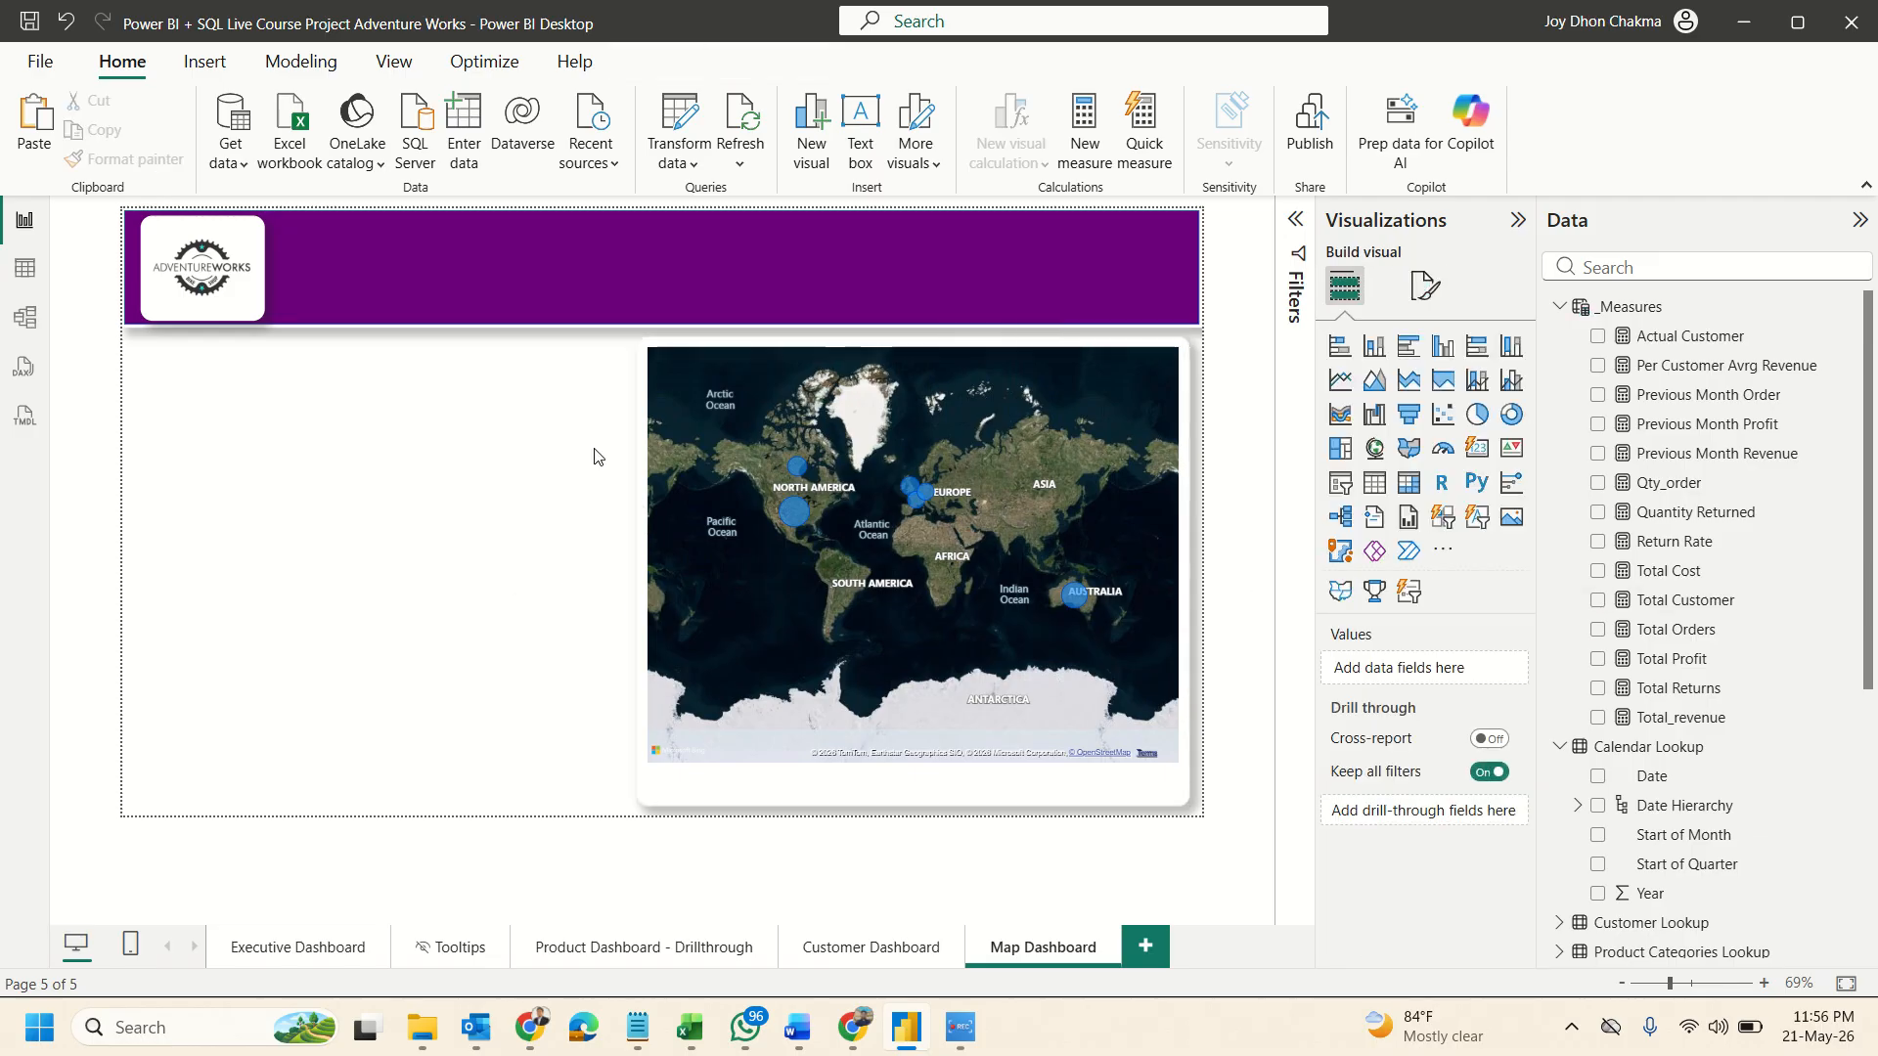
left_click(688, 350)
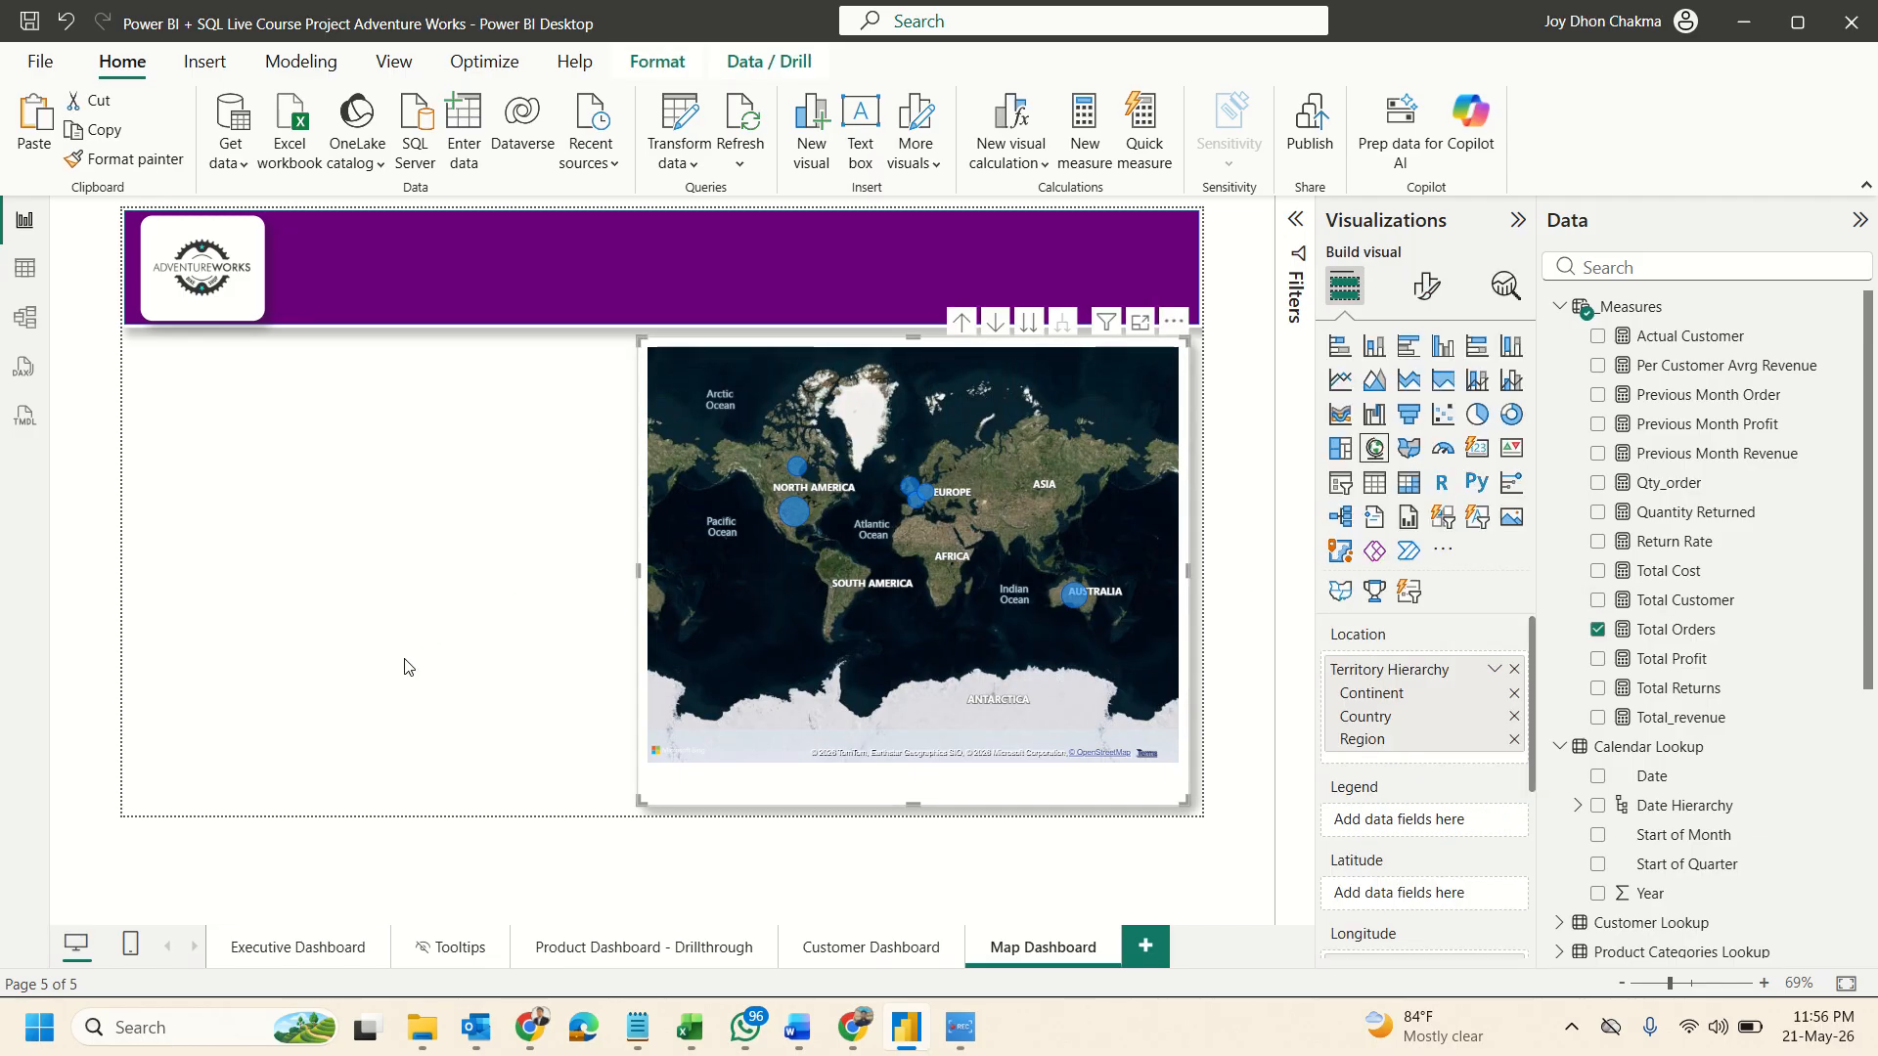
left_click(398, 792)
Review the Executive Dashboard and Product Dashboard - Drillthrough pages for their layout, and return to the Map Dashboard page.
left_click(297, 946)
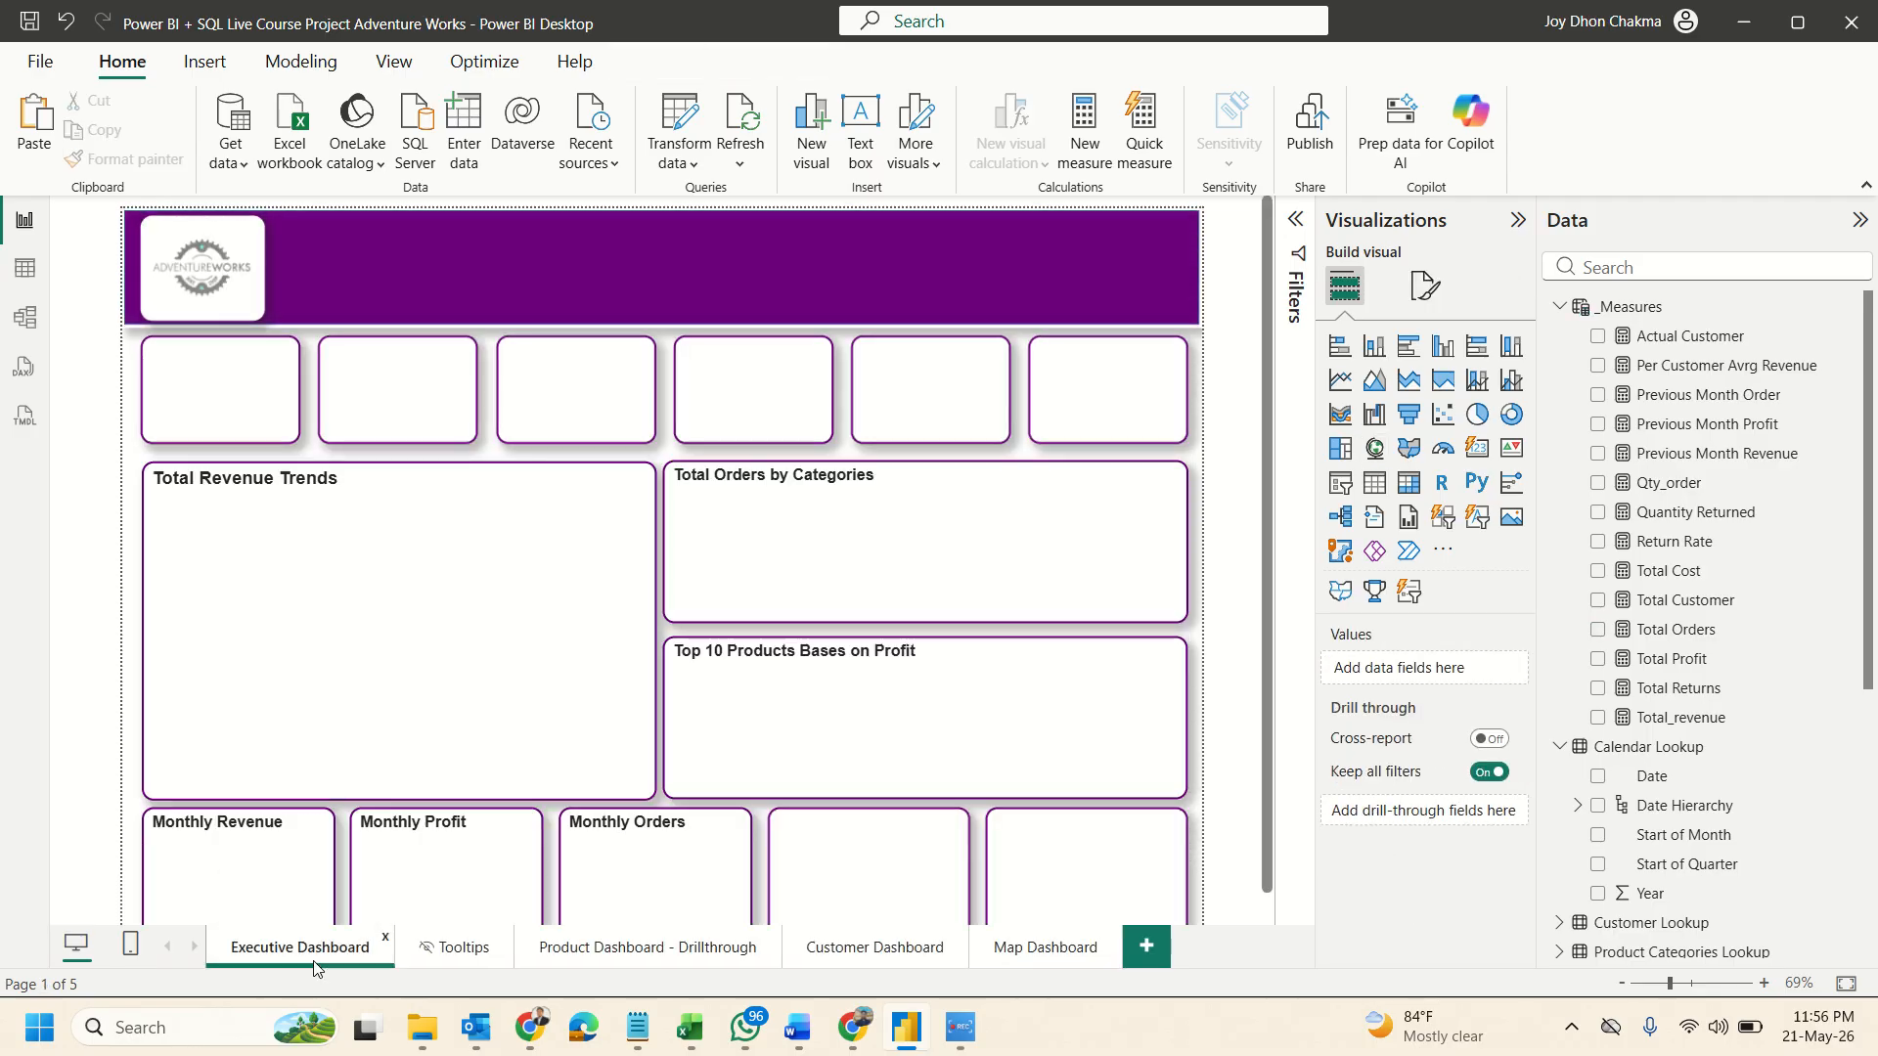
left_click(635, 952)
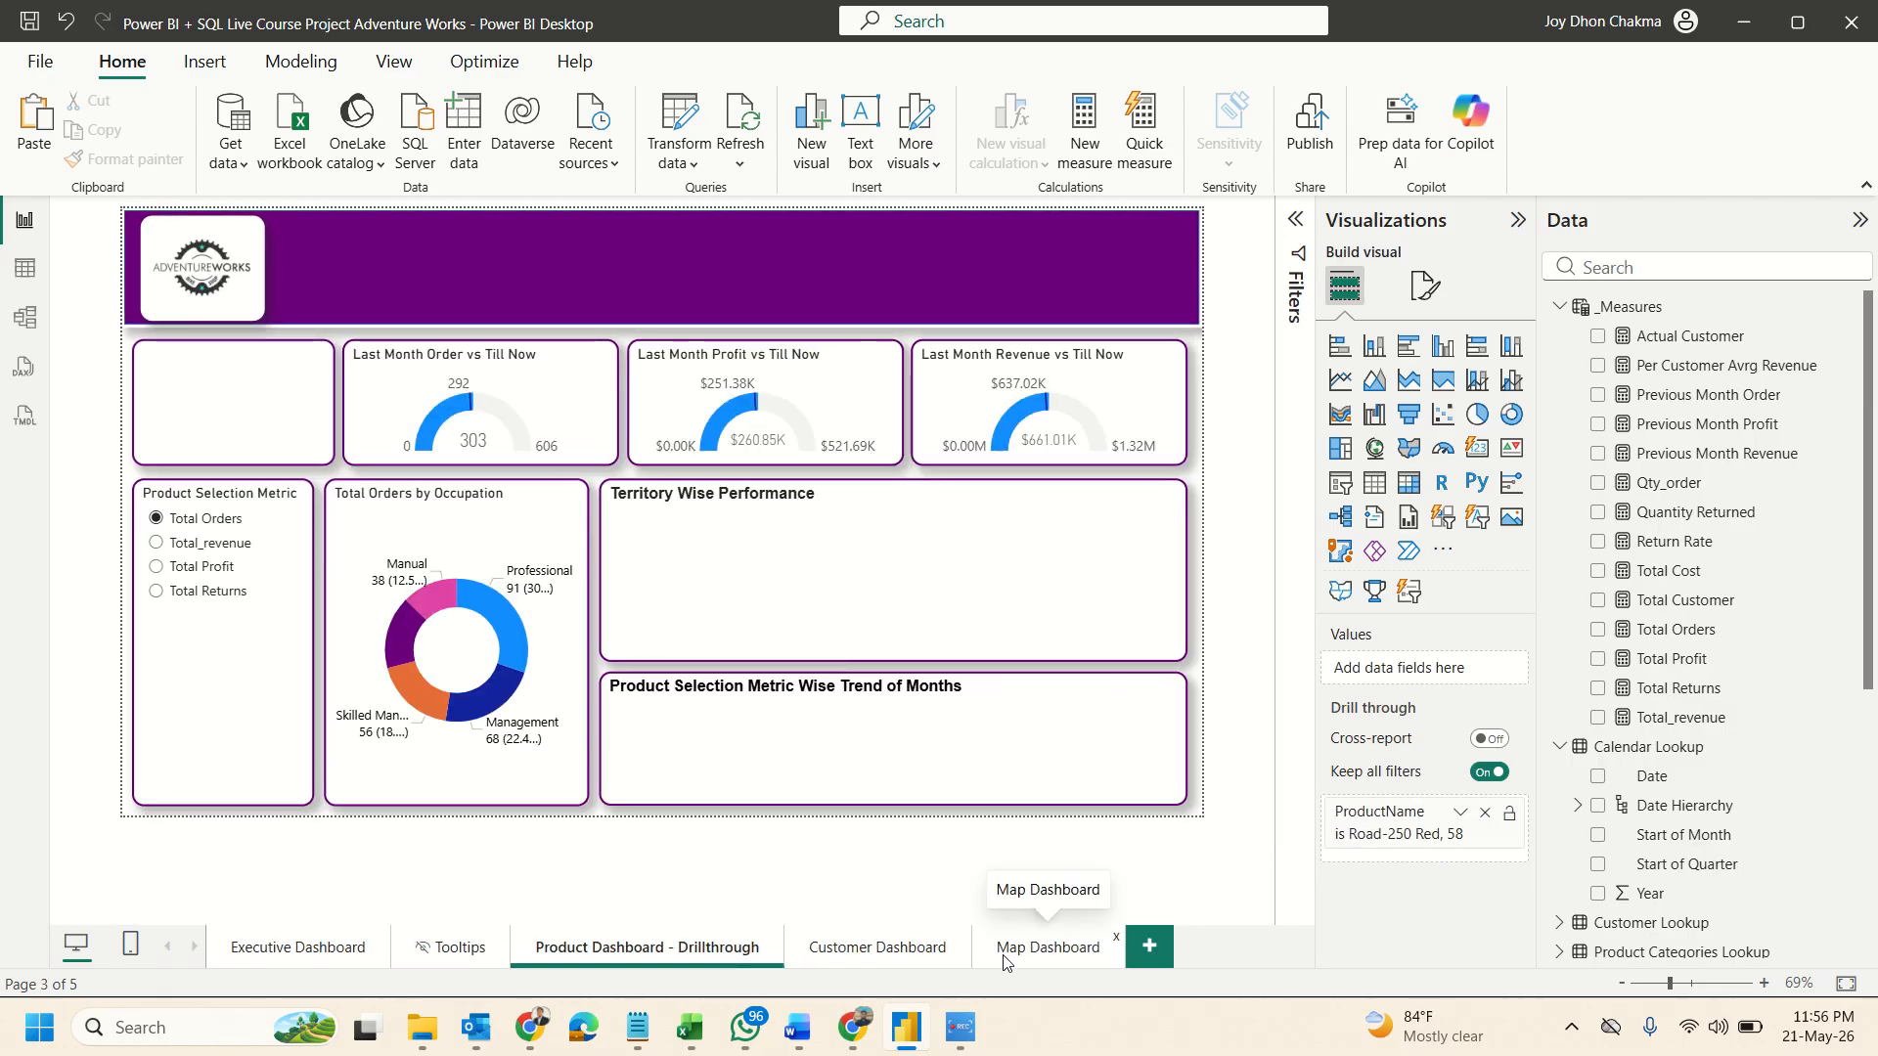
left_click(1004, 958)
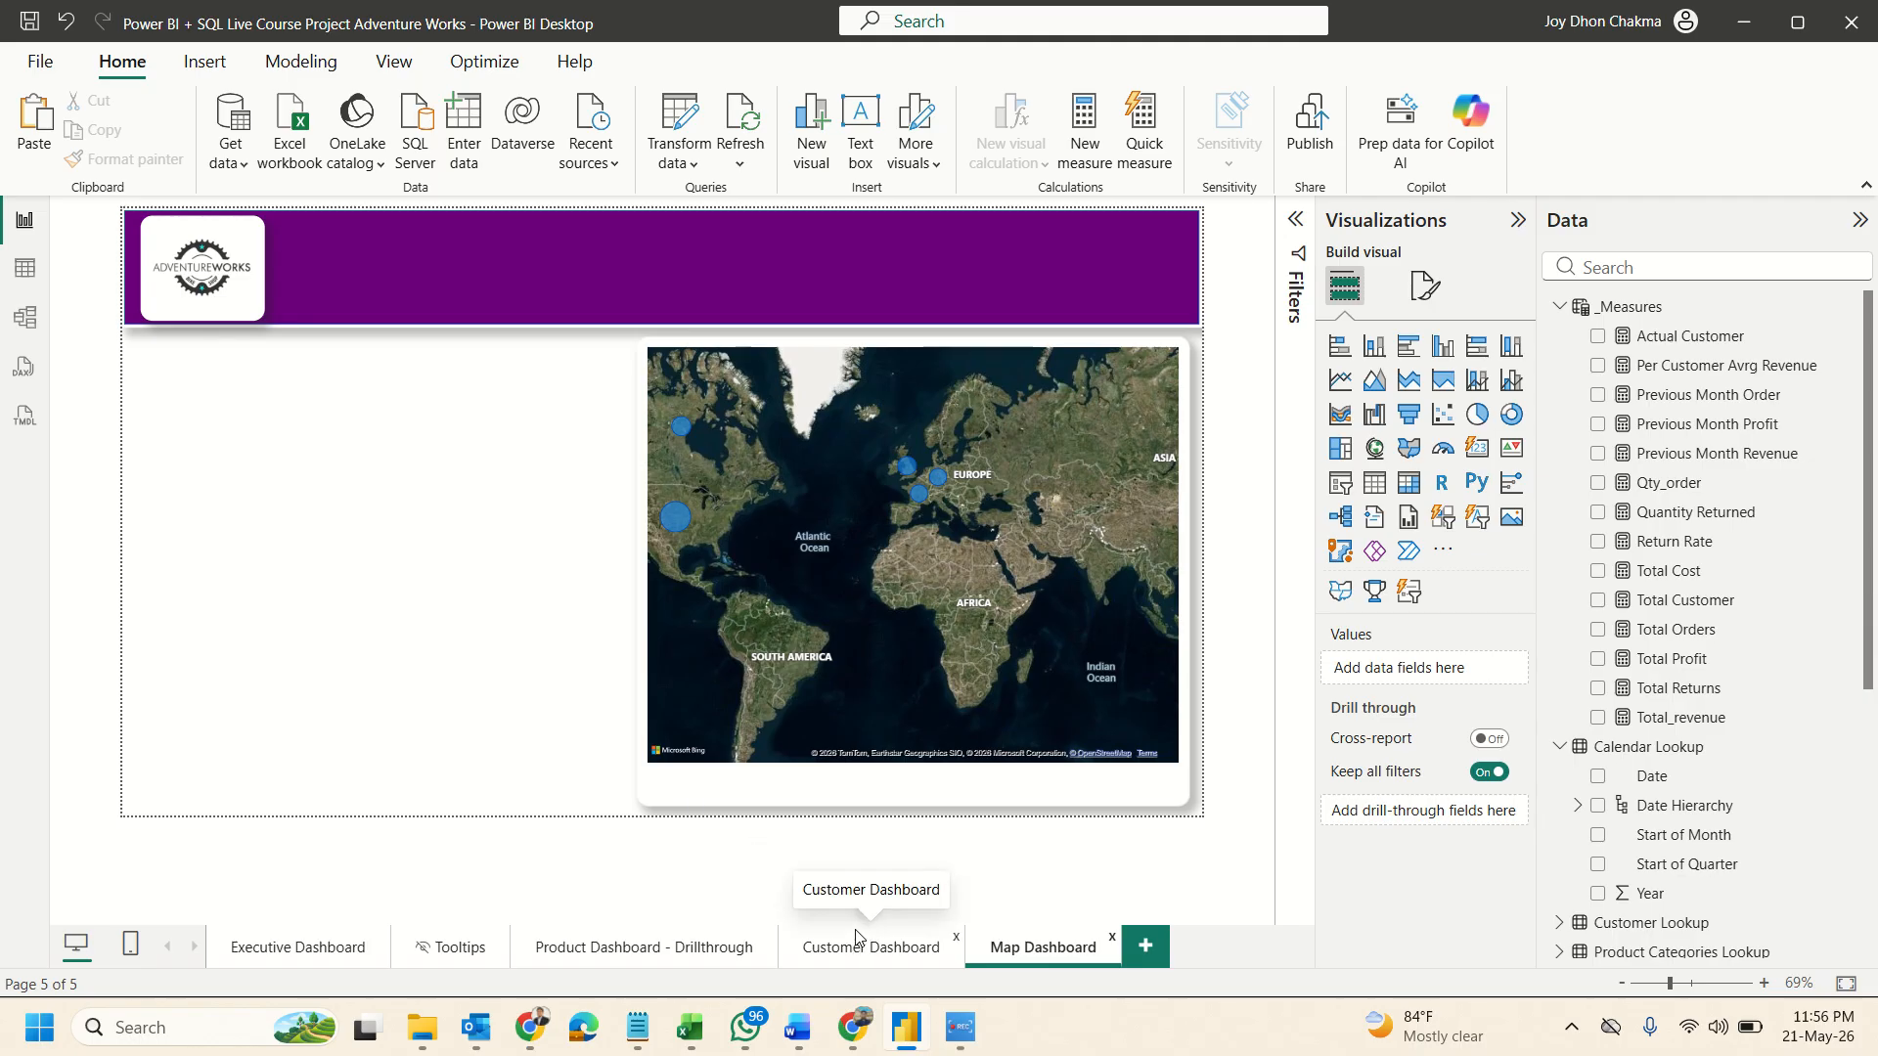
left_click(204, 60)
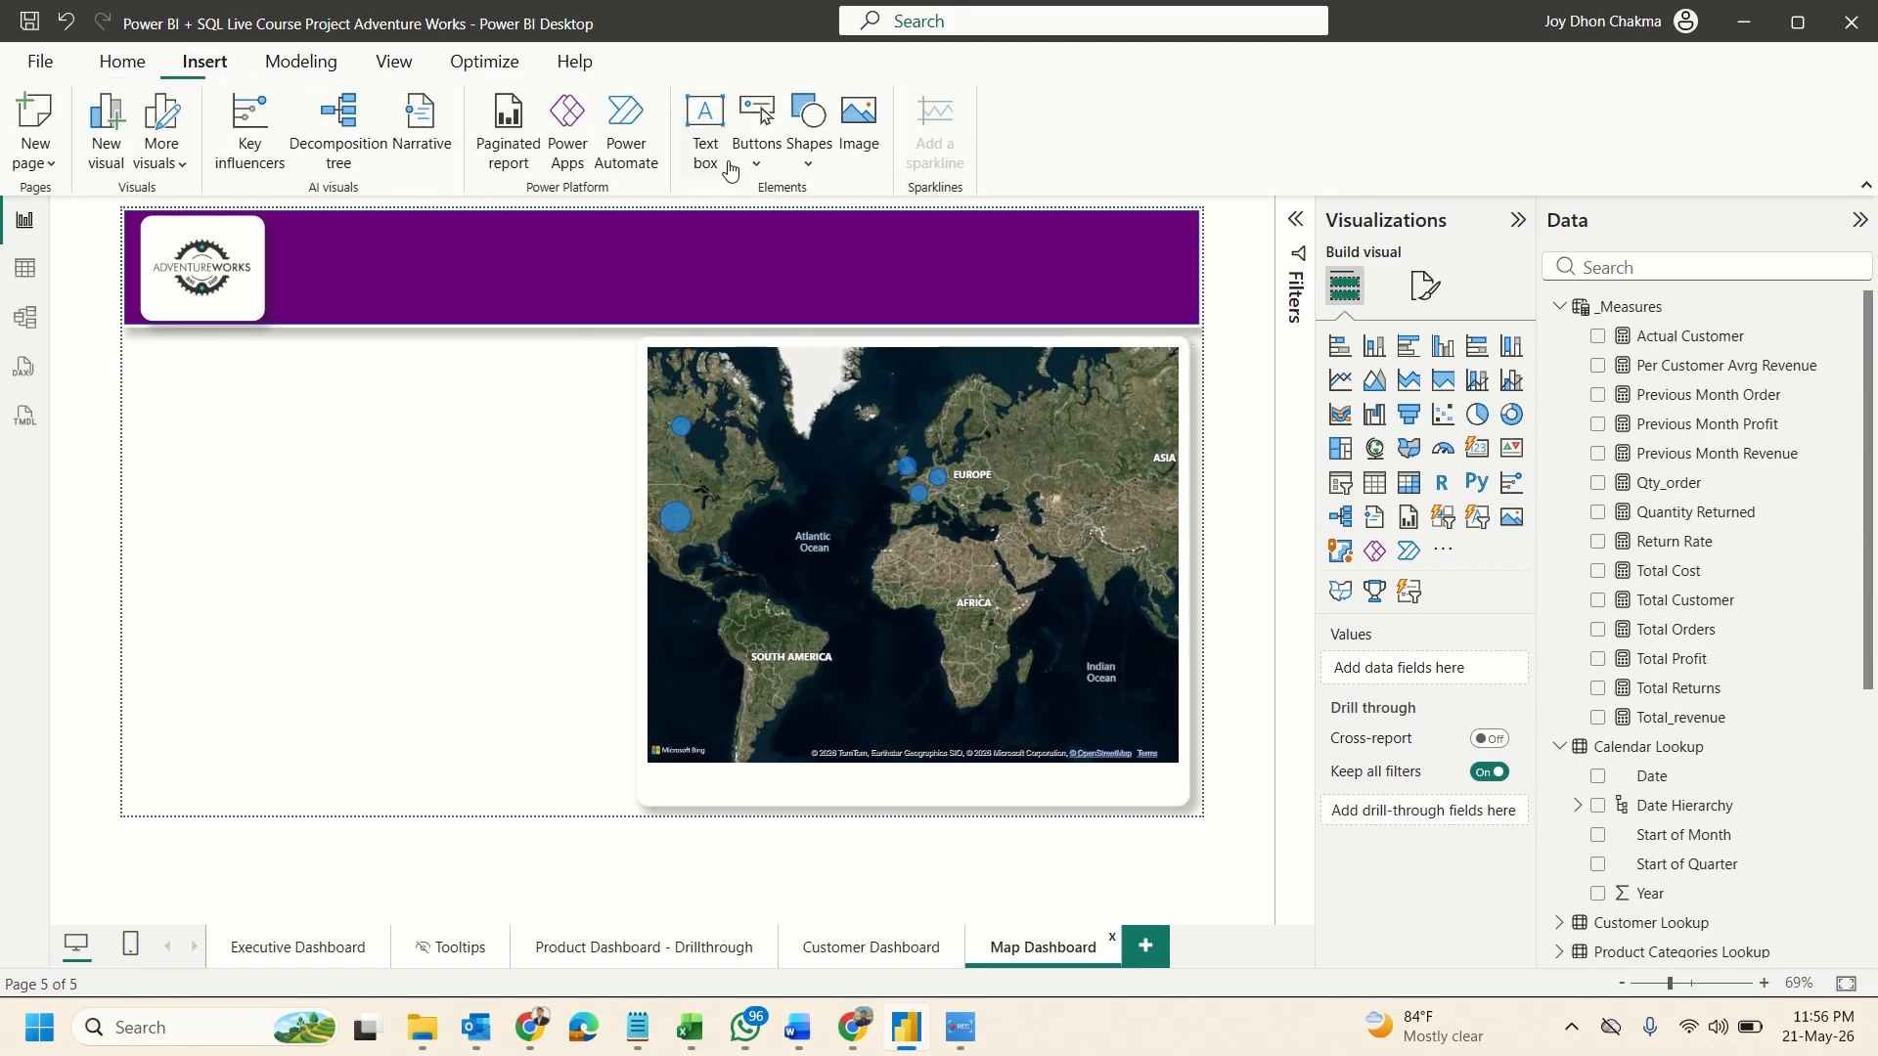
left_click(300, 61)
left_click(720, 169)
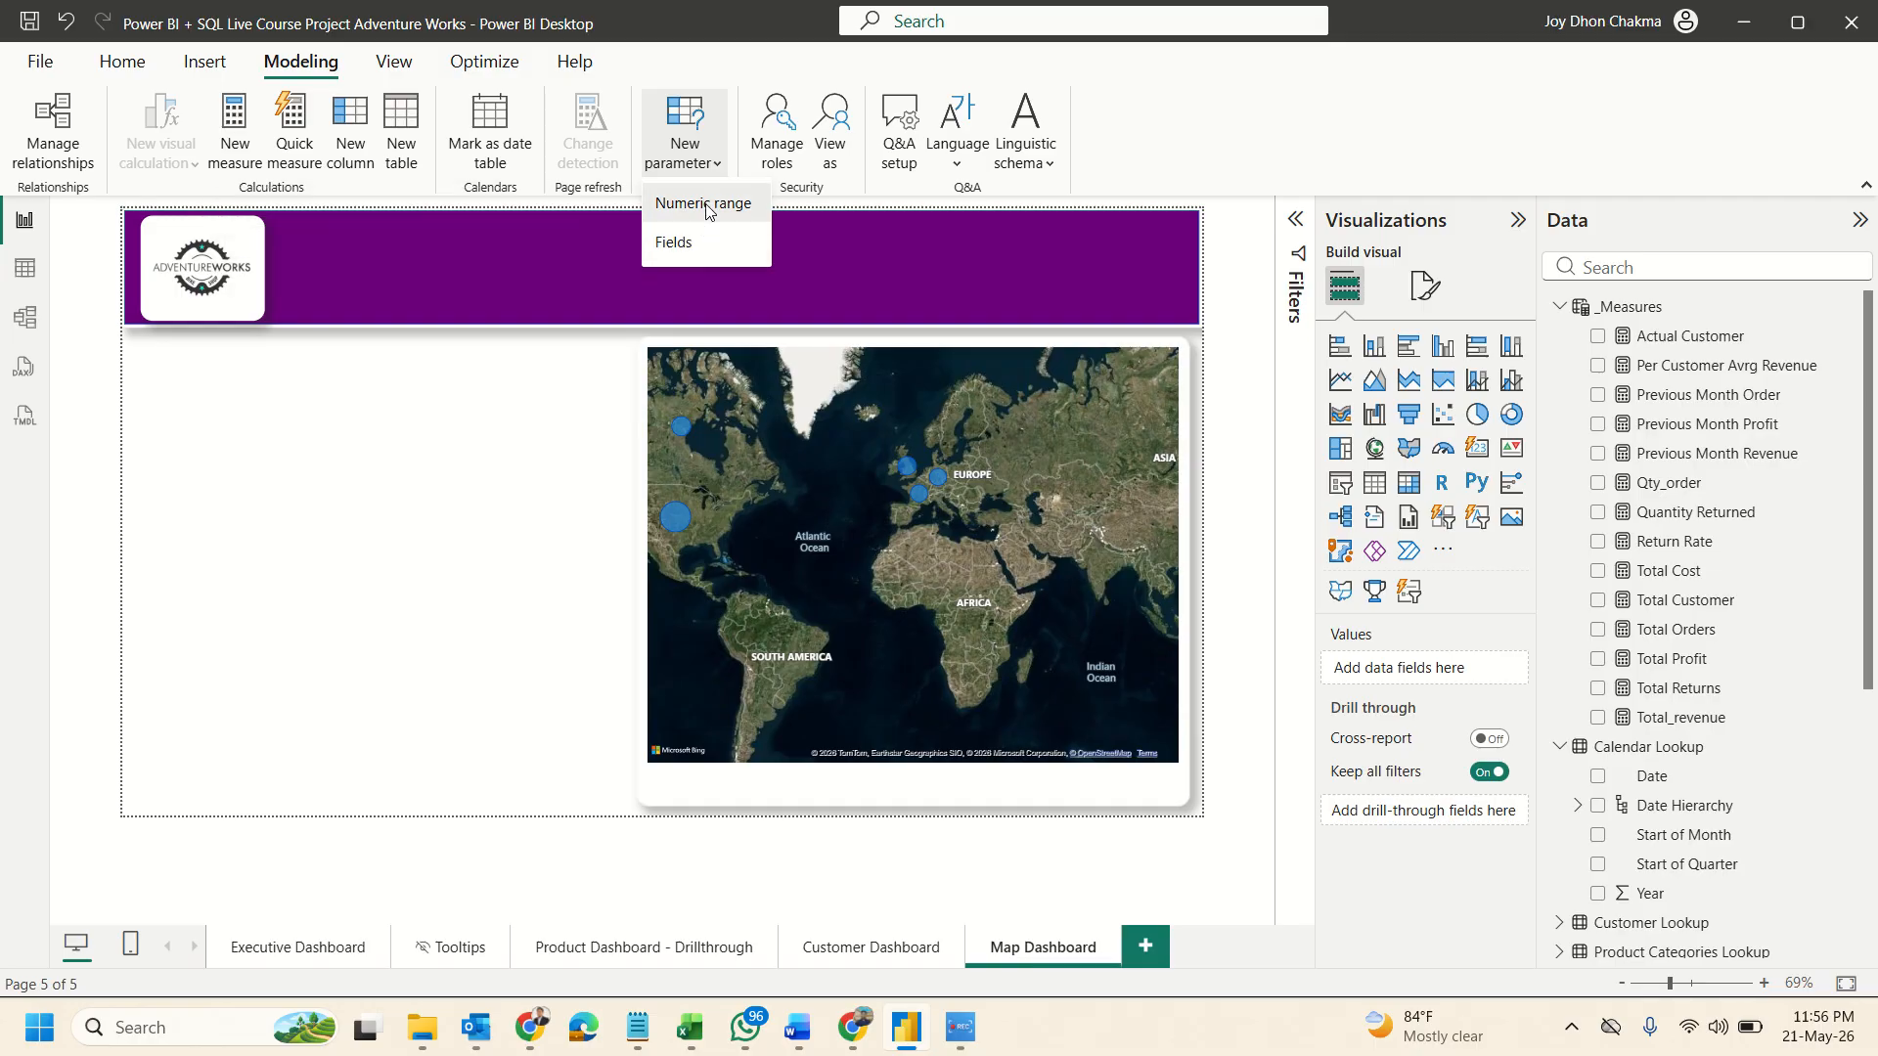
left_click(709, 206)
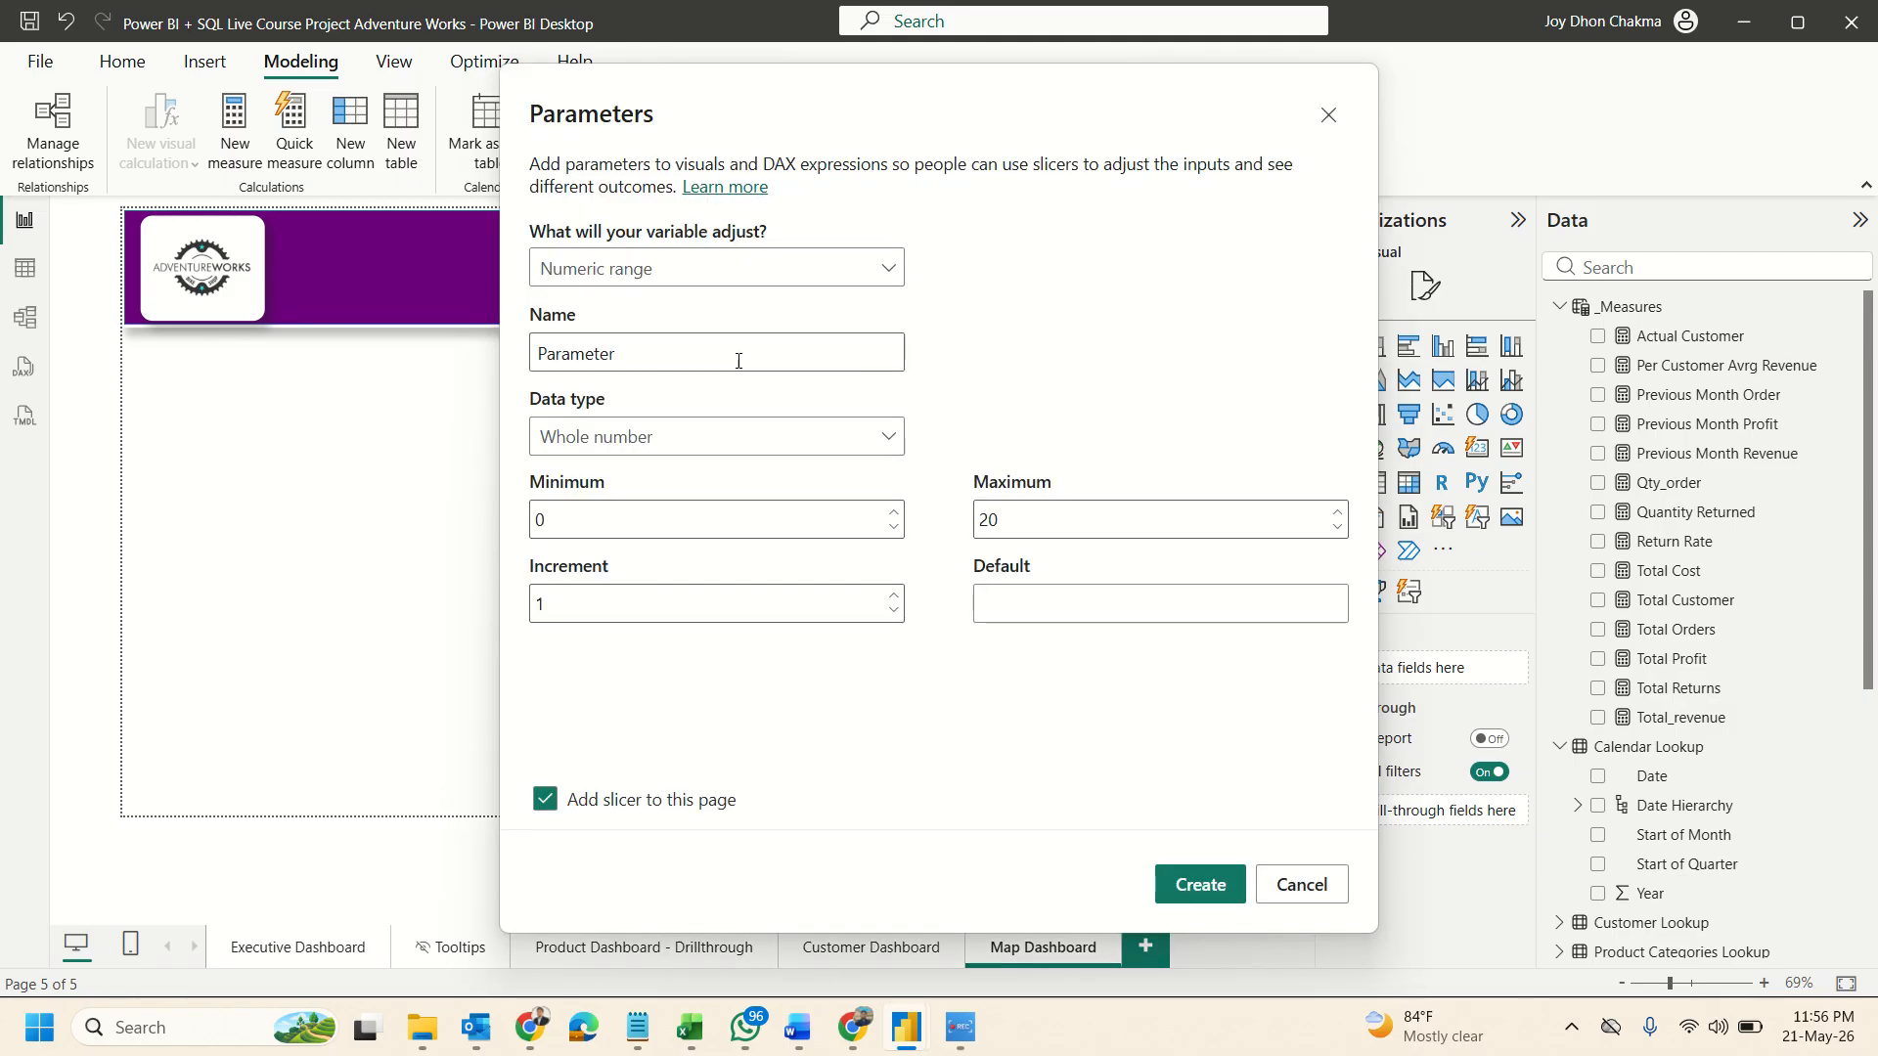
left_click(1290, 898)
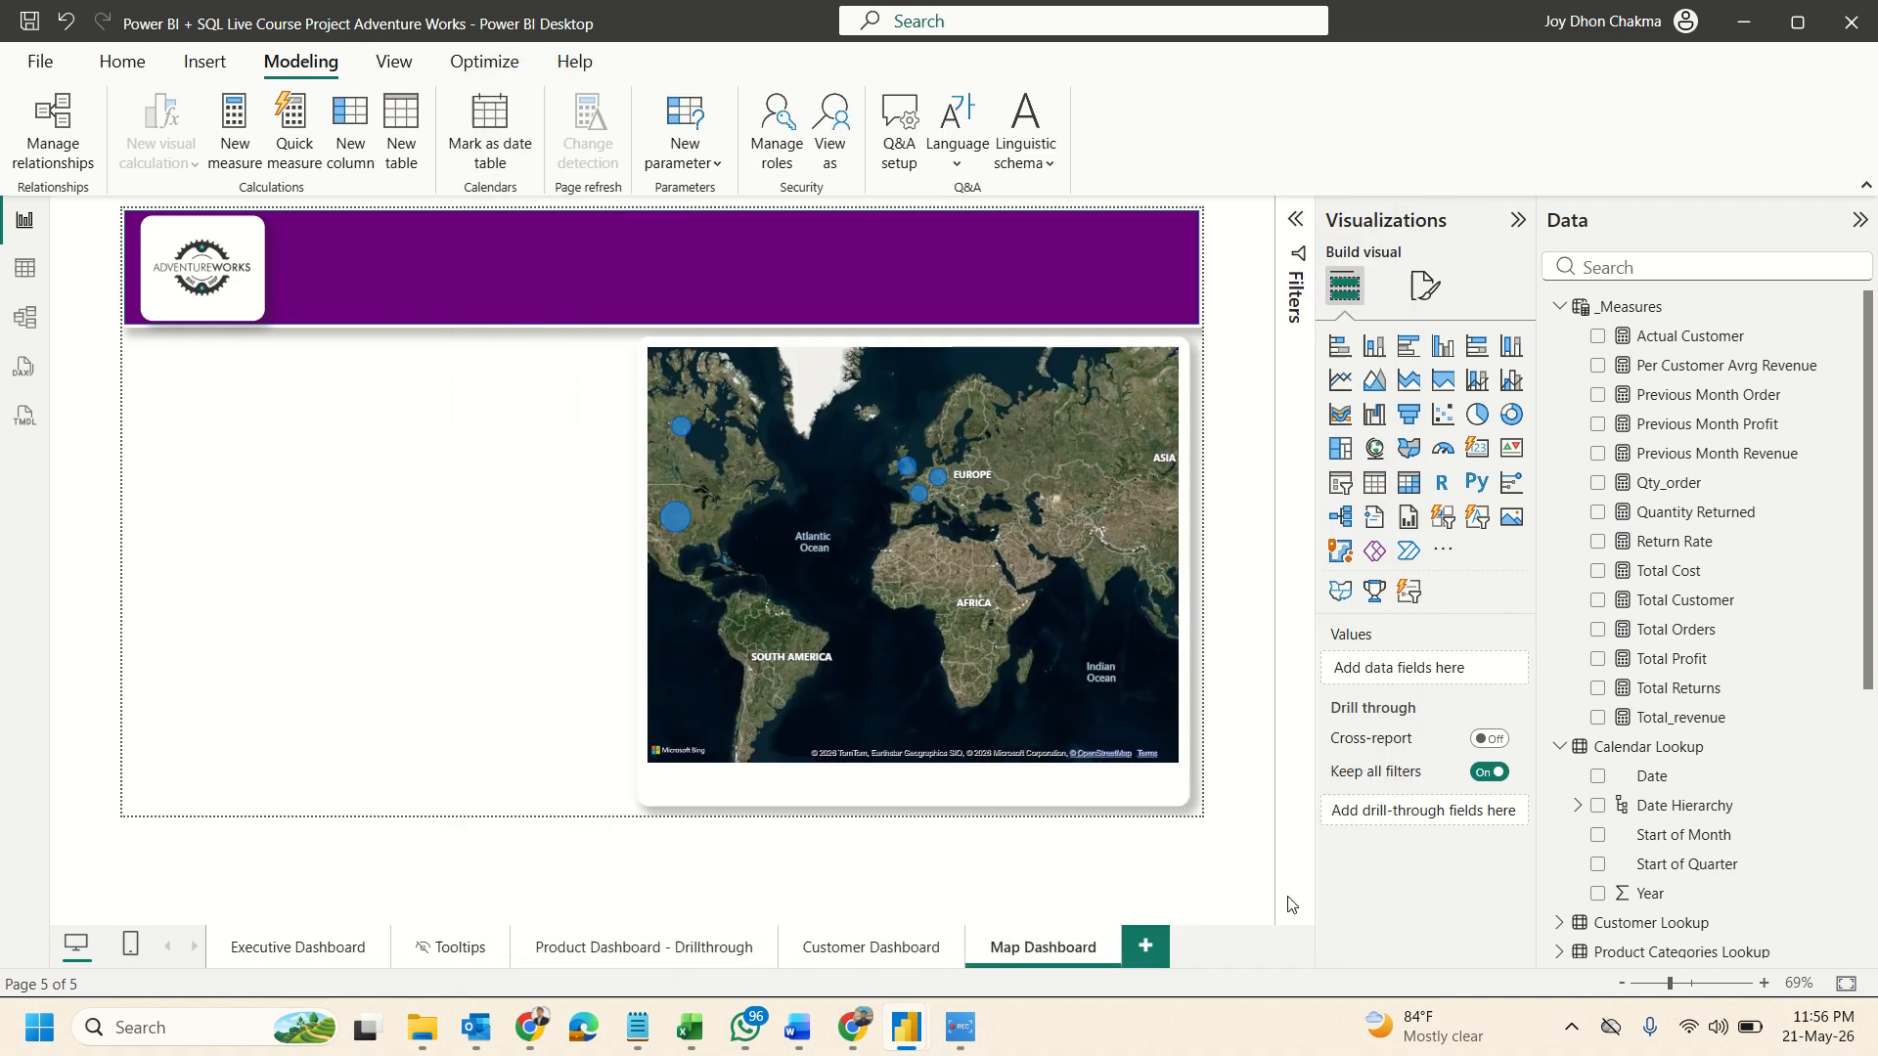
Create a fields parameter named Years from the Calendar Lookup table's Year field, adding its slicer to the Map Dashboard page.
left_click(685, 128)
left_click(700, 242)
double_click(639, 360)
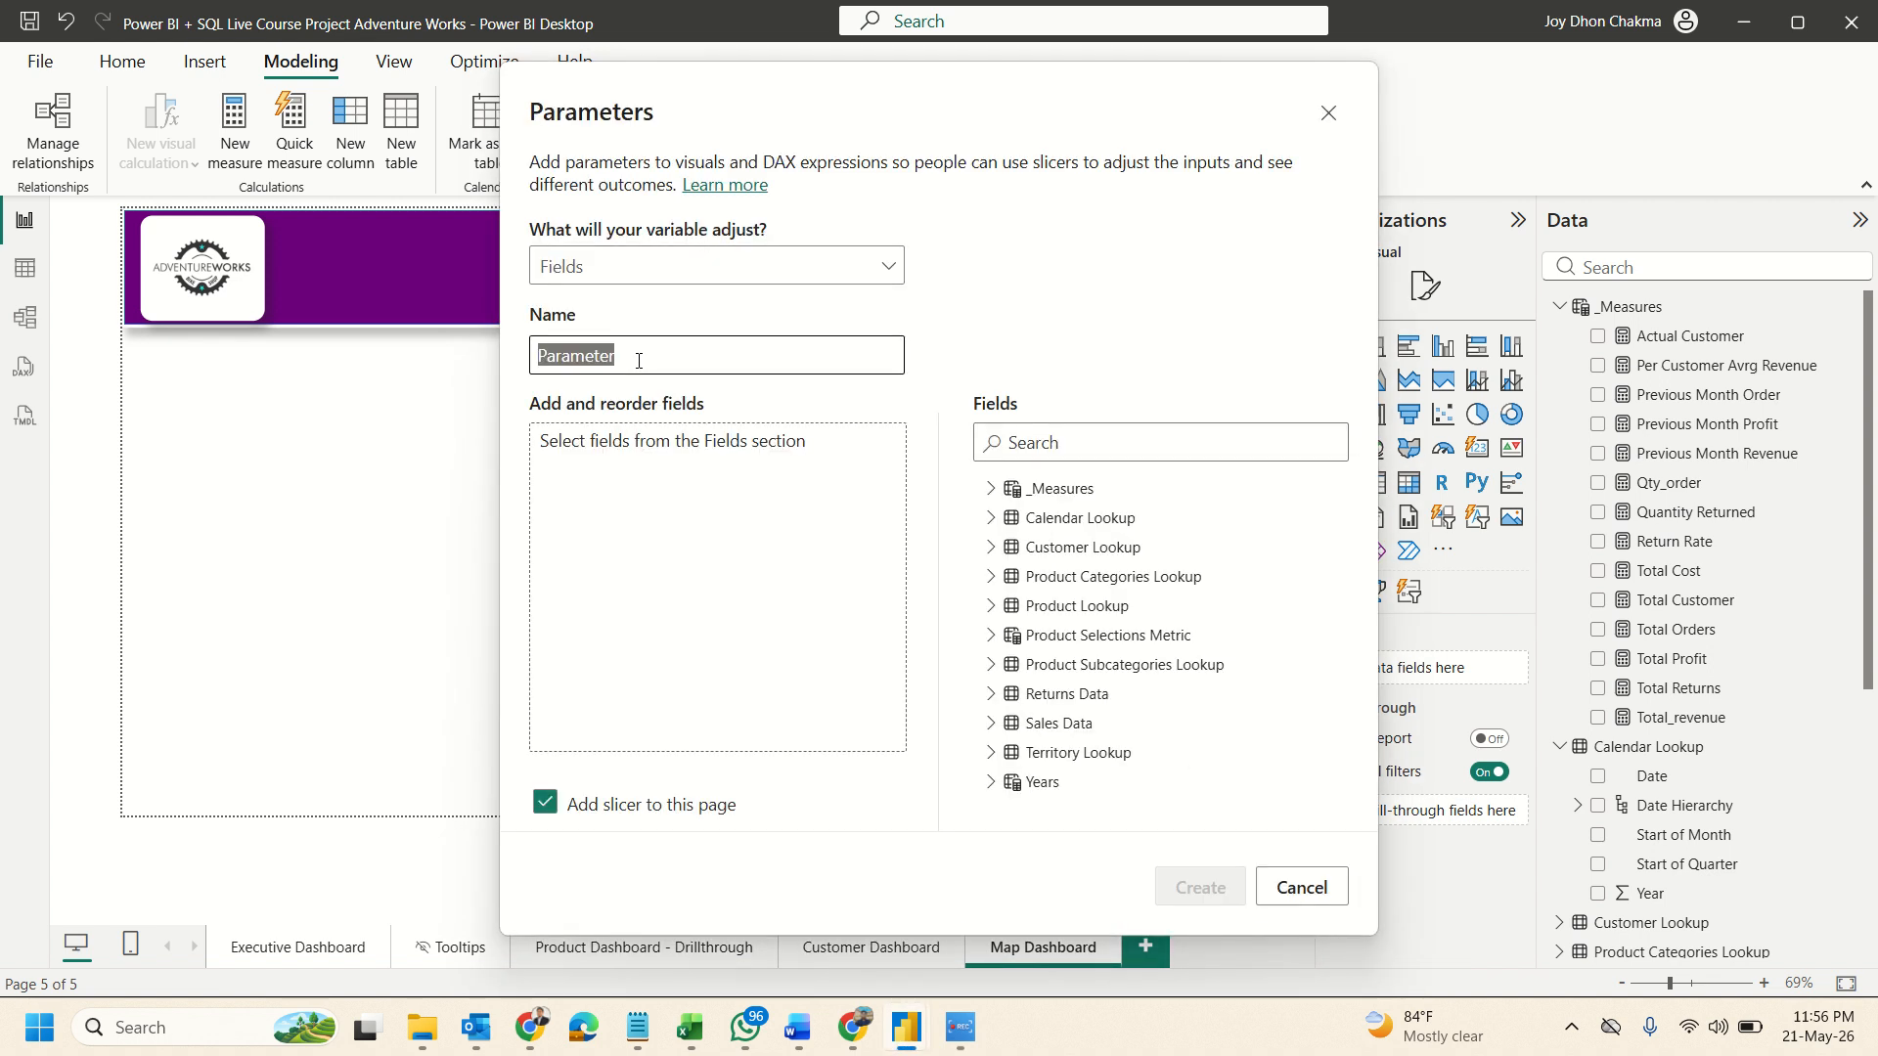
left_click(721, 260)
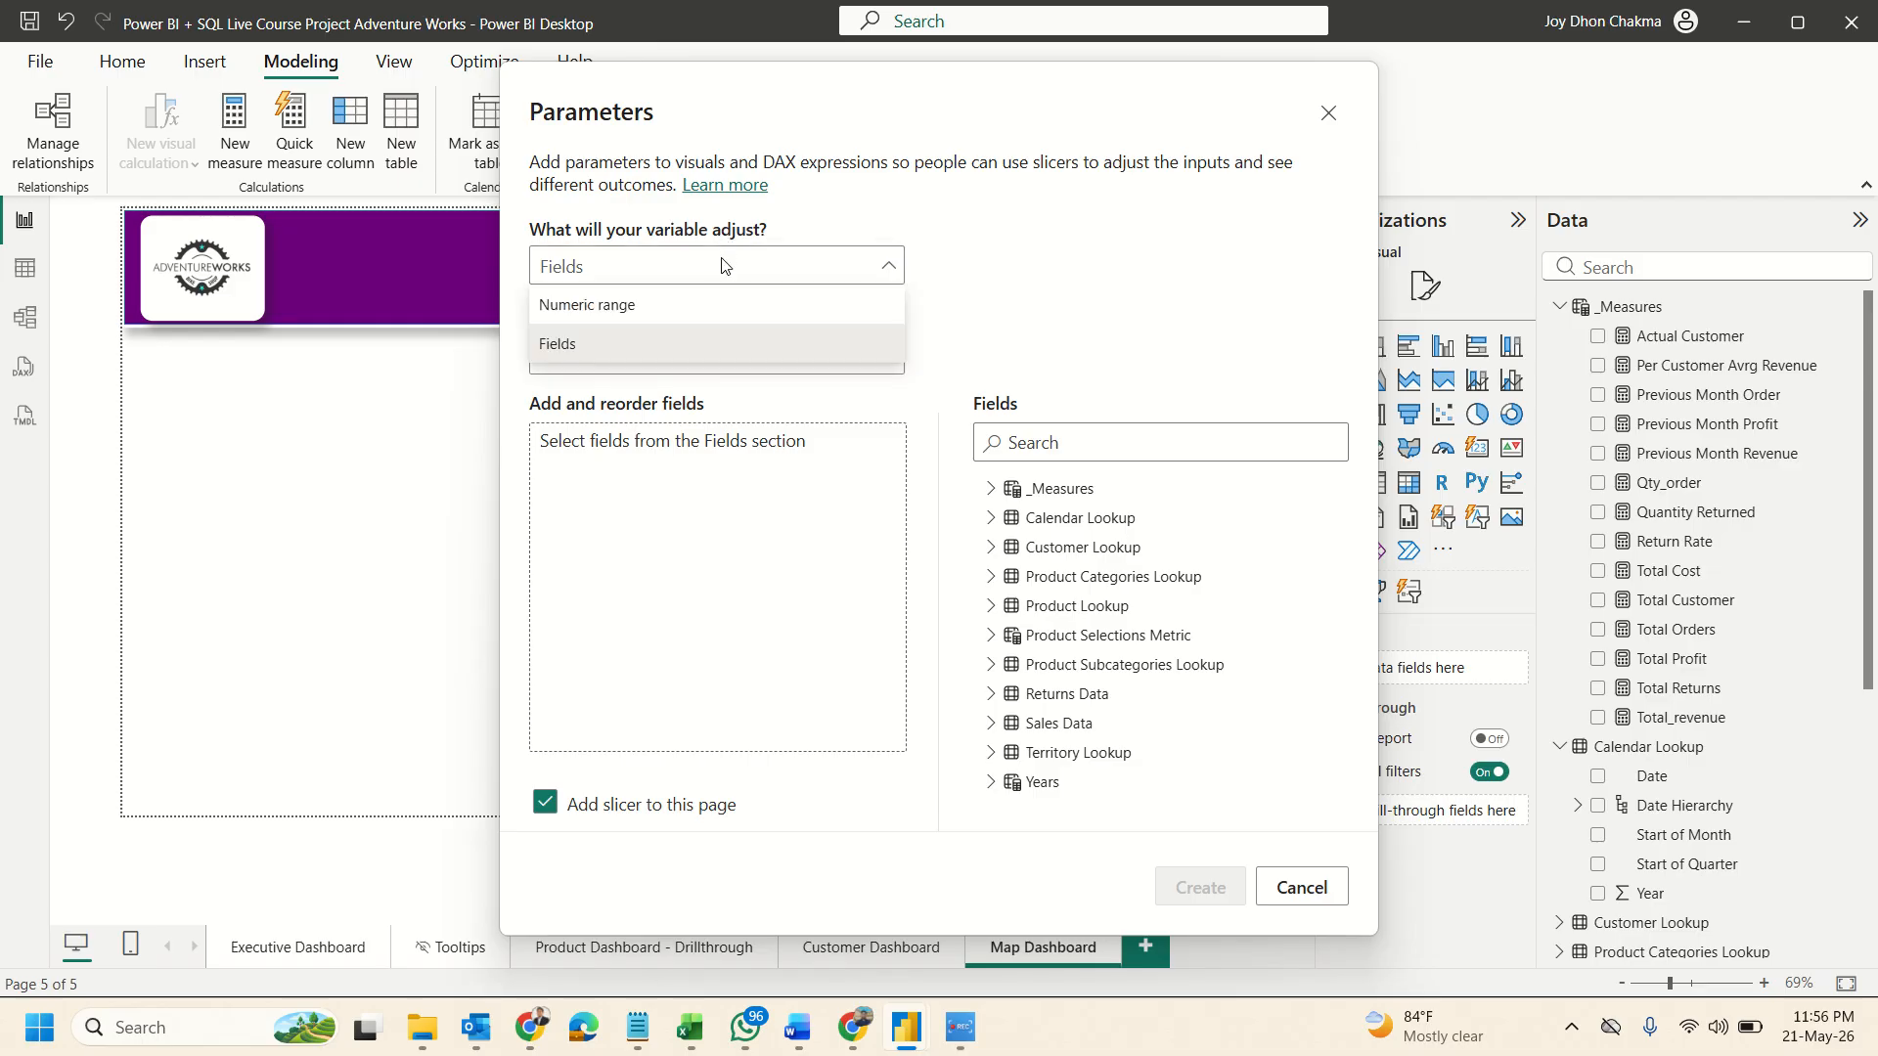
left_click(714, 274)
double_click(676, 355)
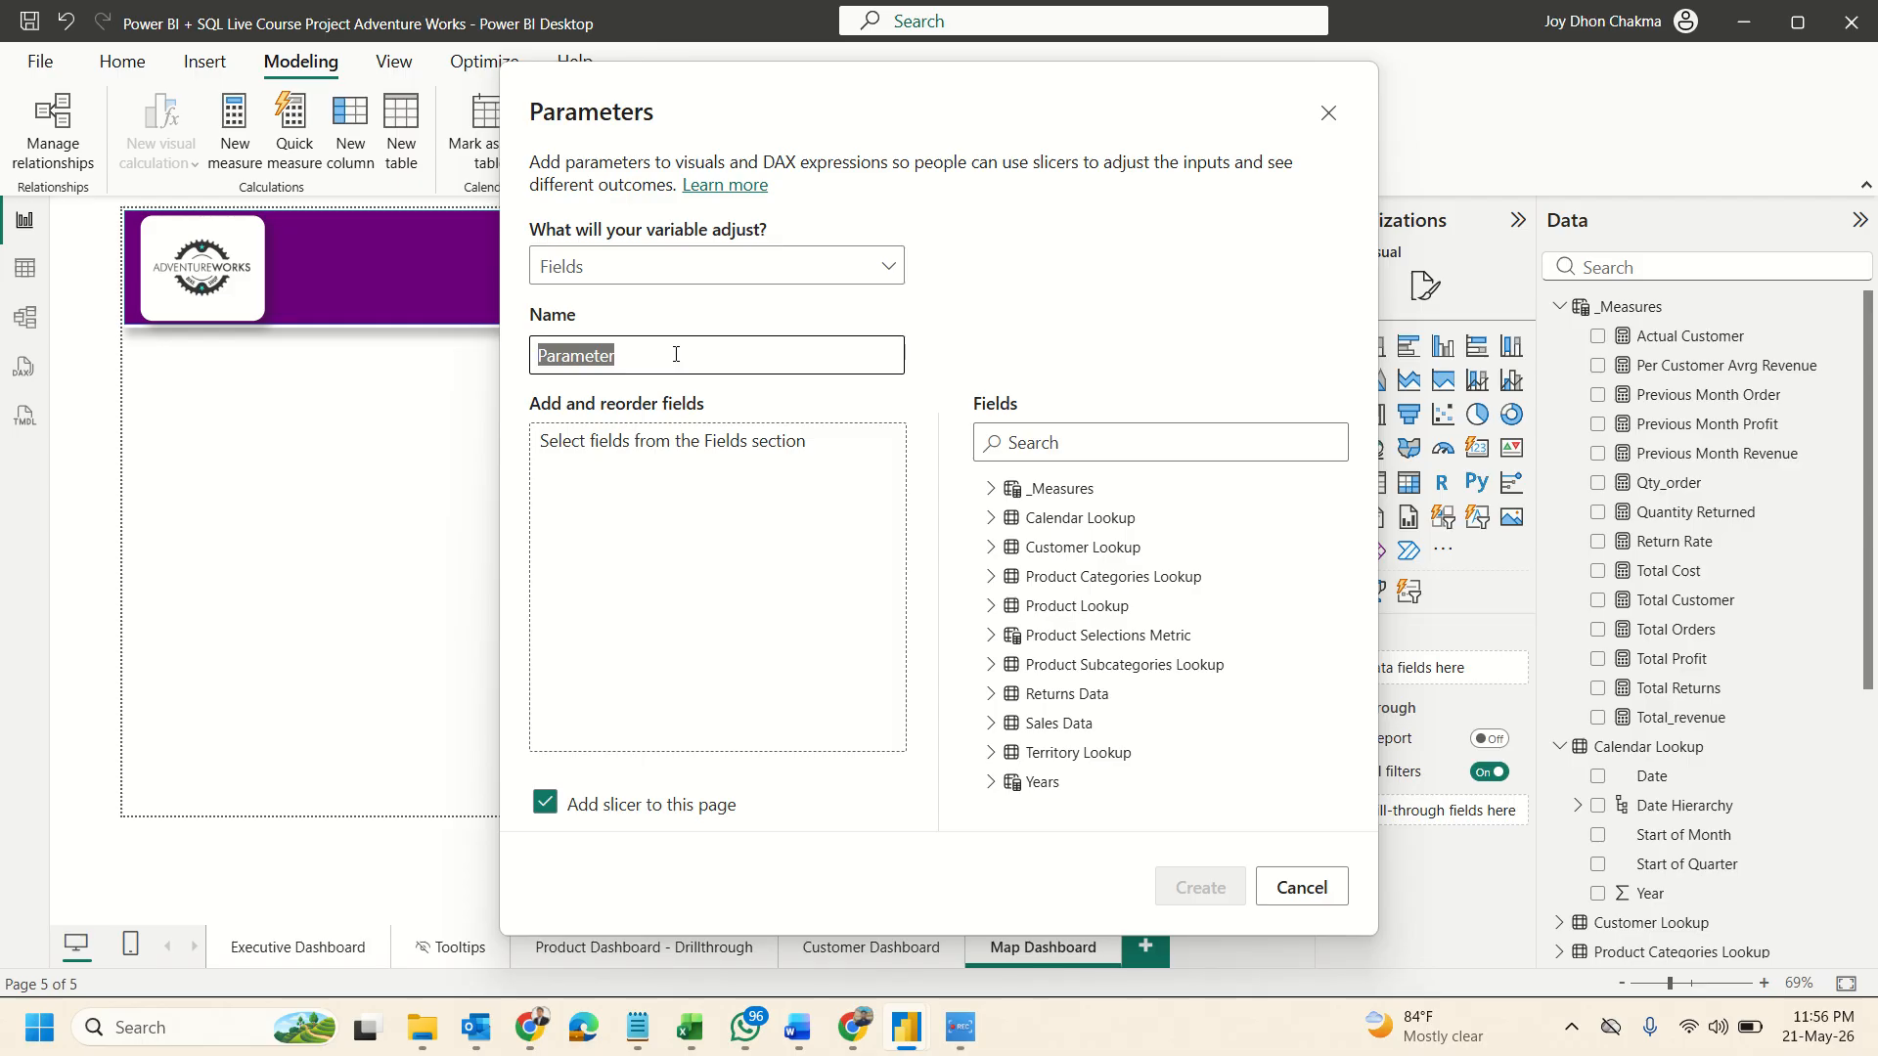
type("Years")
left_click(992, 518)
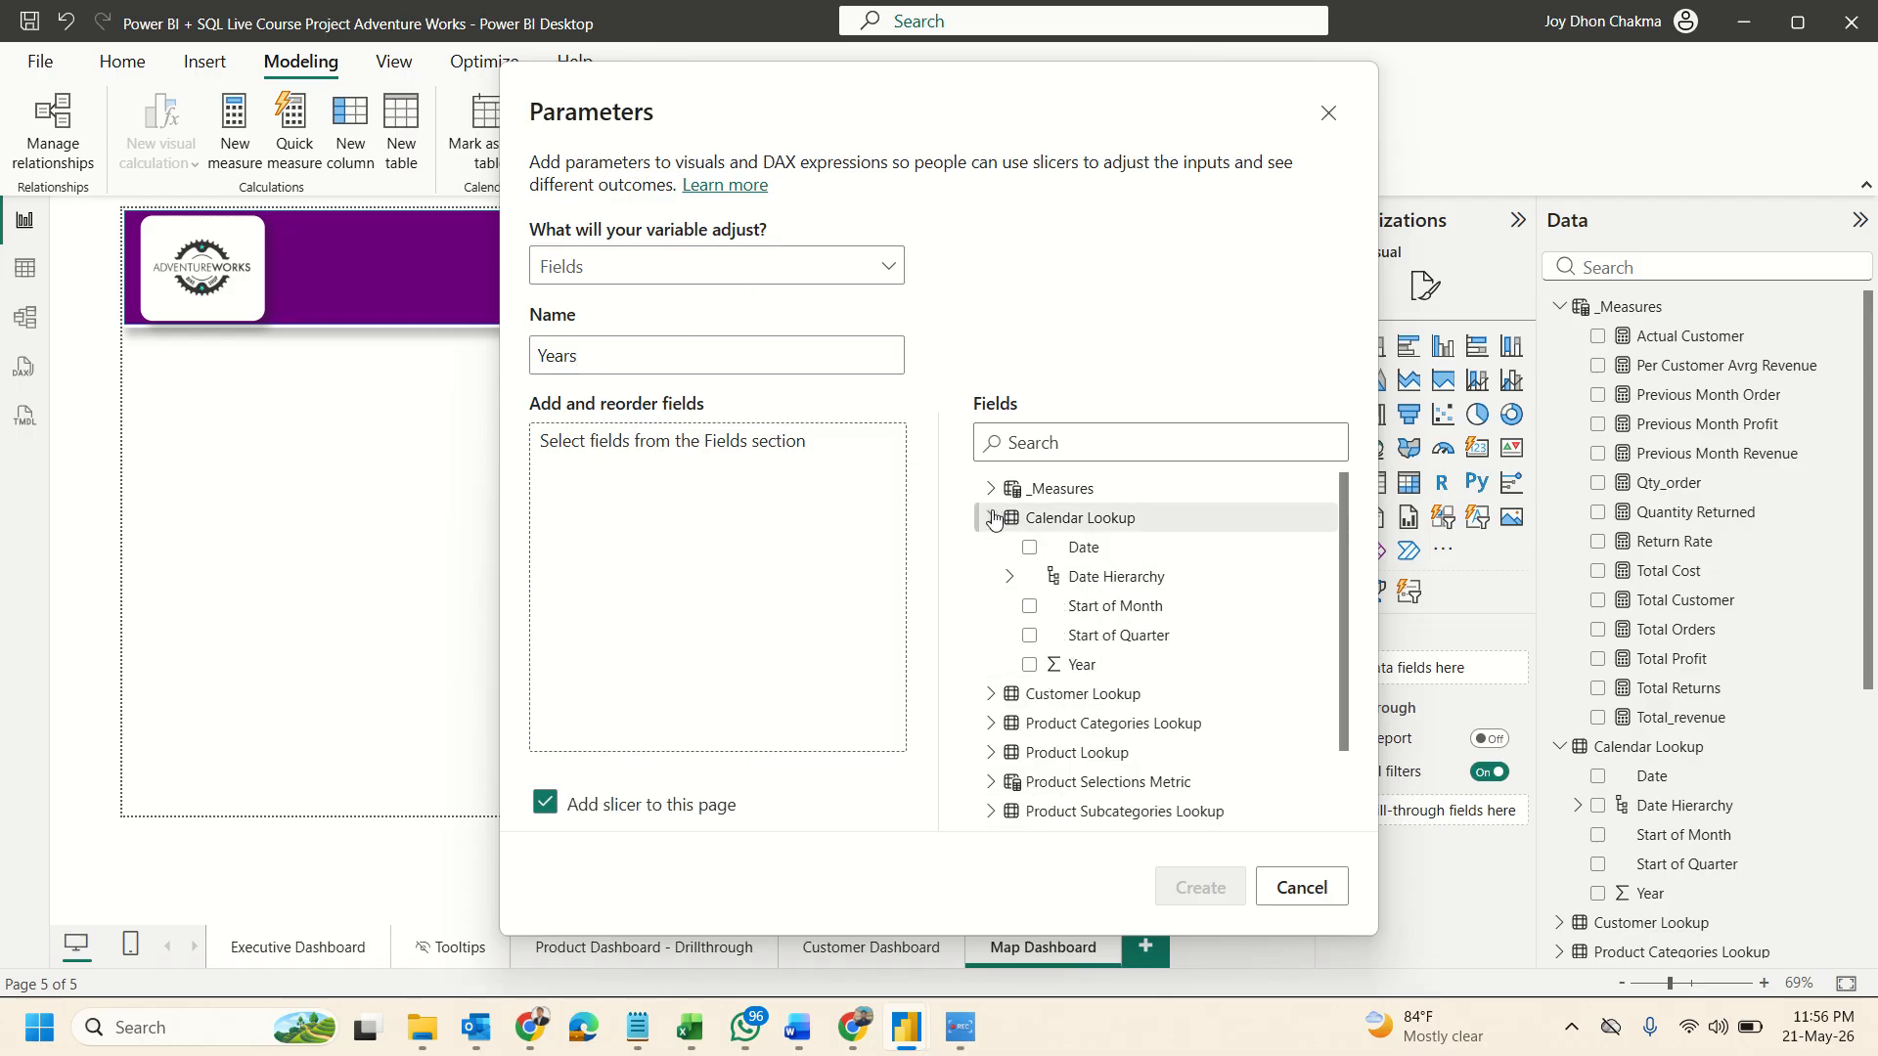
left_click_drag(1082, 664, 746, 508)
left_click(1201, 887)
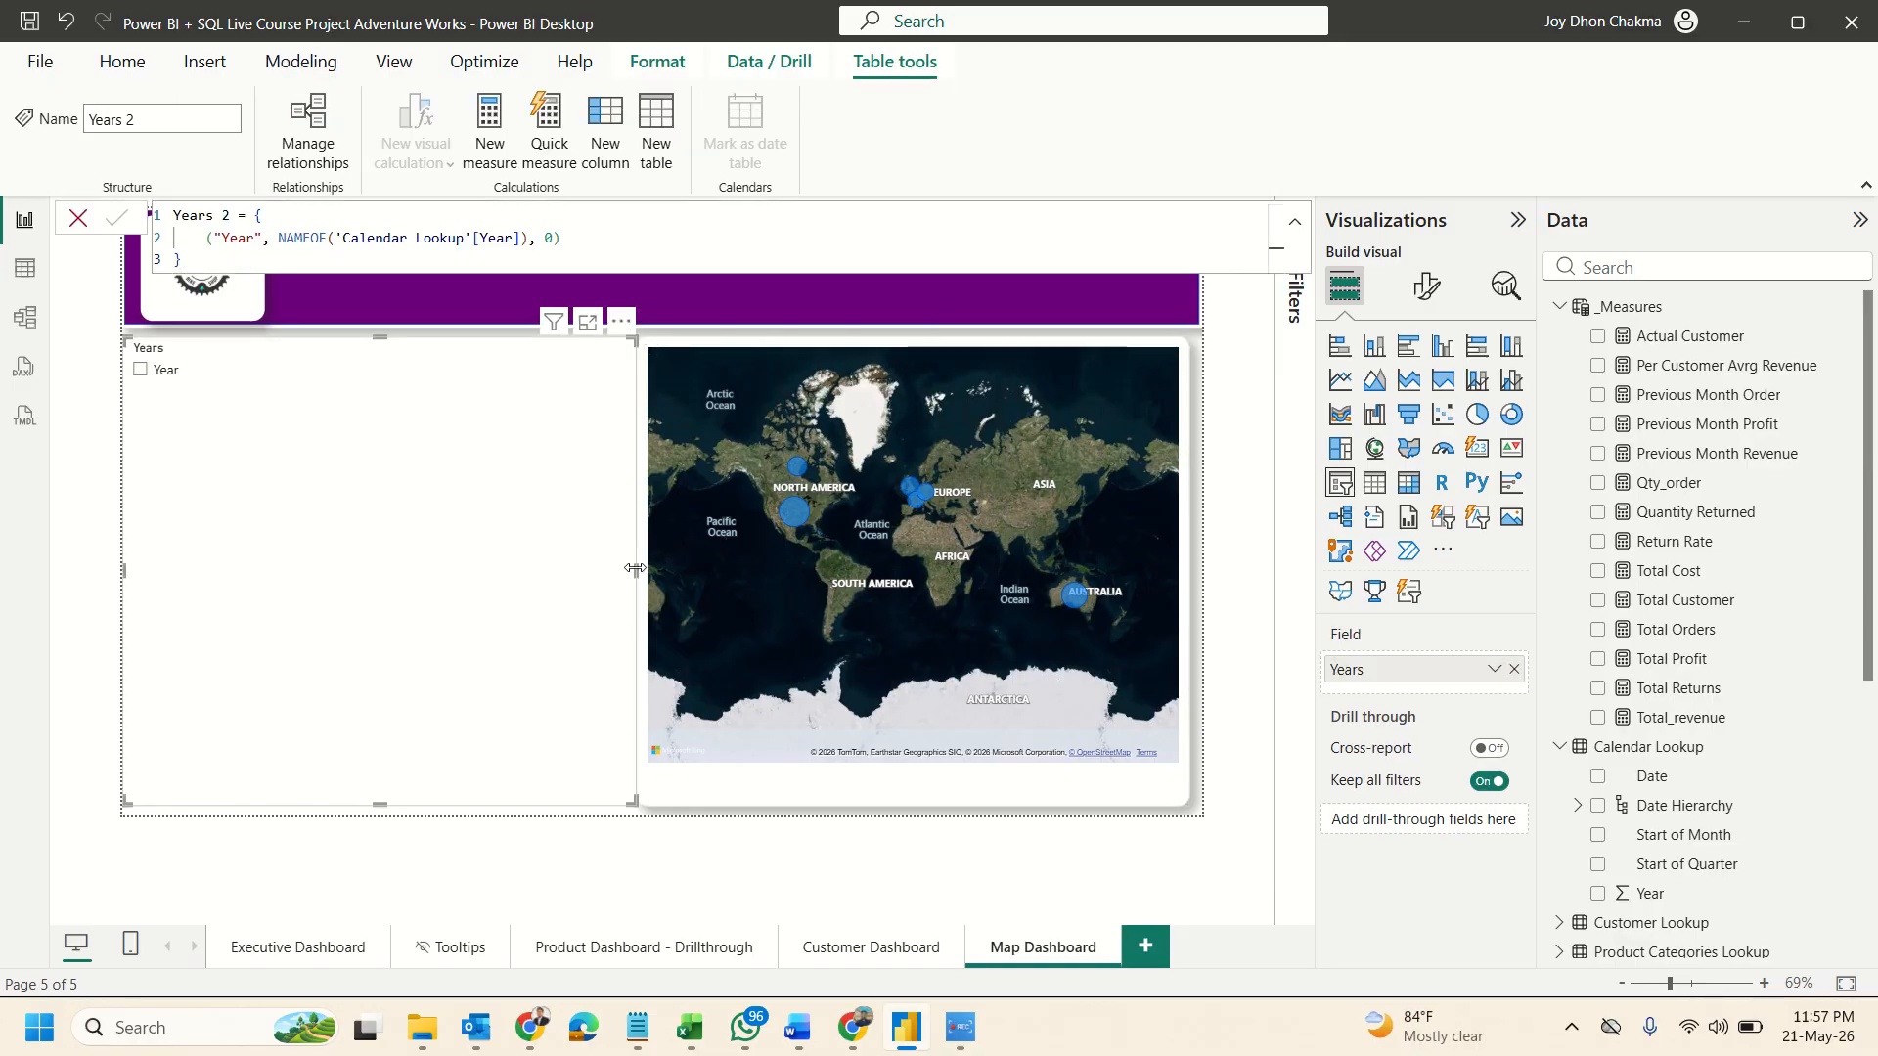
Replace the new slicer's field with Year from Calendar Lookup and shrink the slicer to a small box below the logo.
left_click_drag(635, 568, 379, 569)
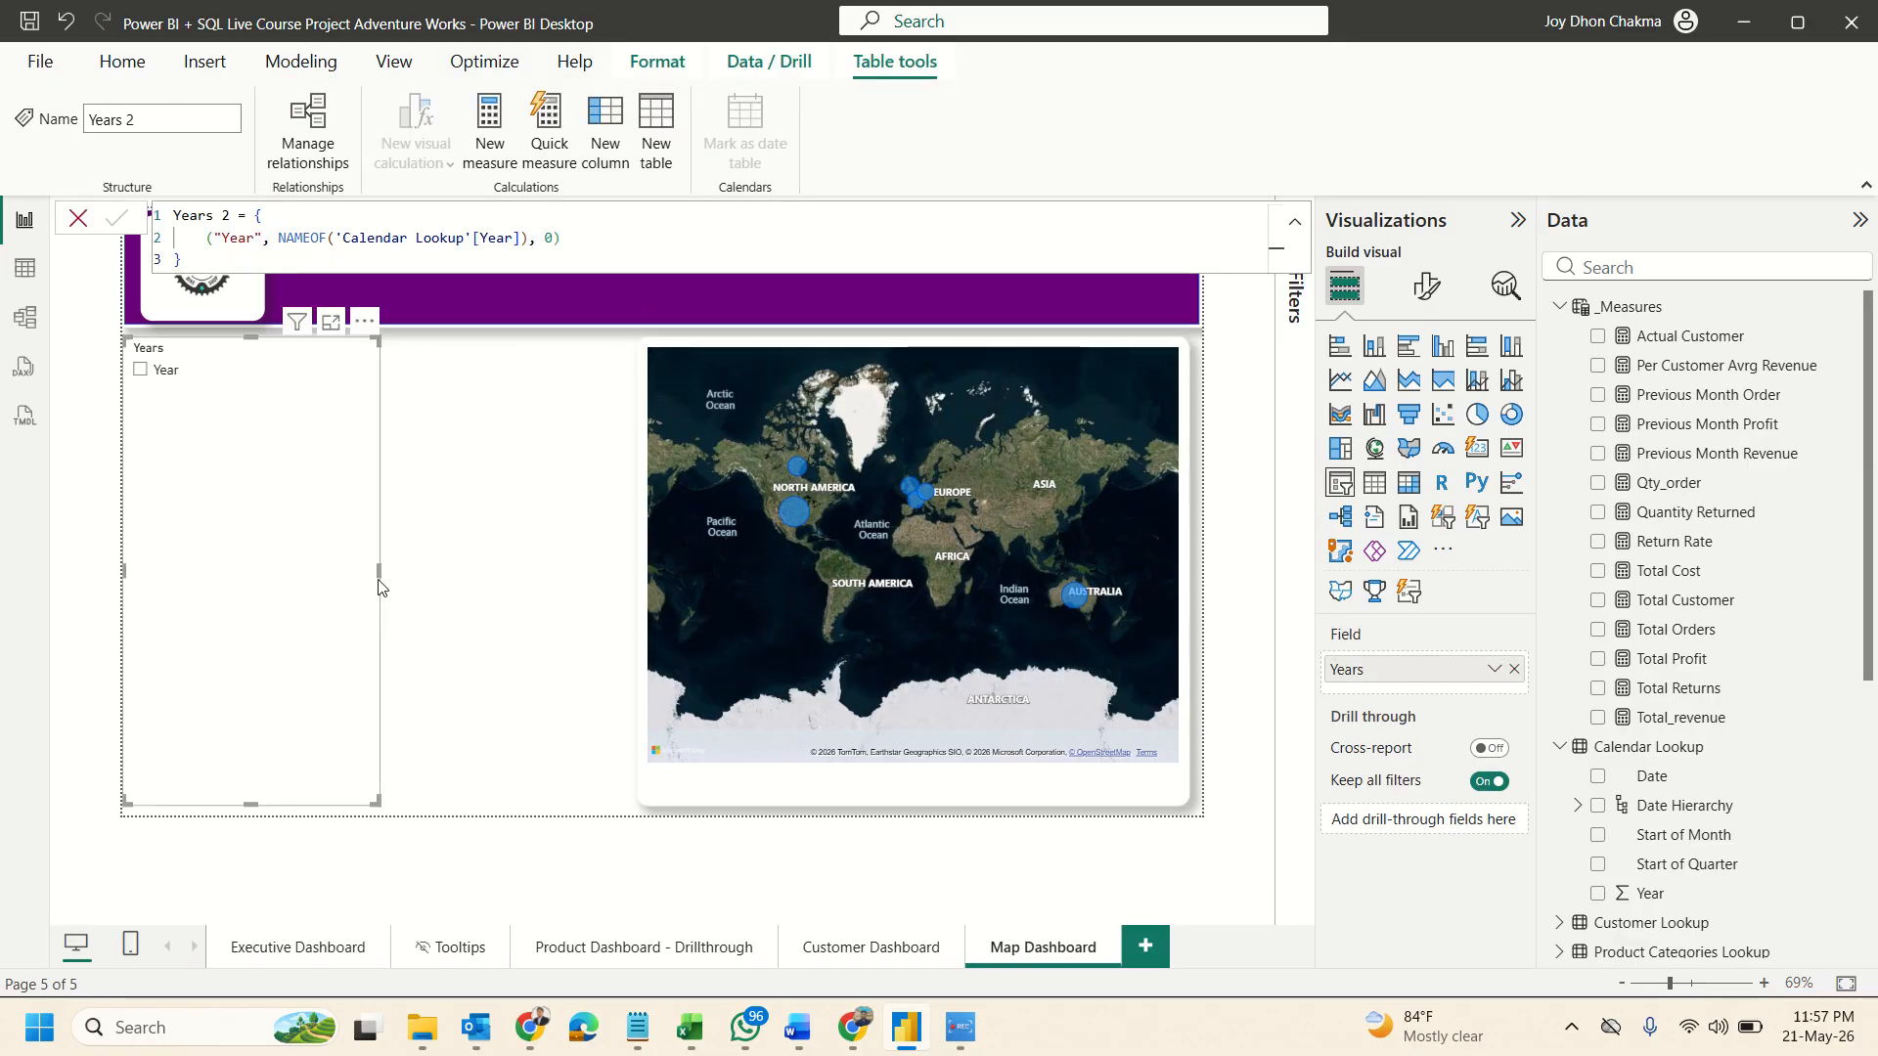
left_click(1514, 670)
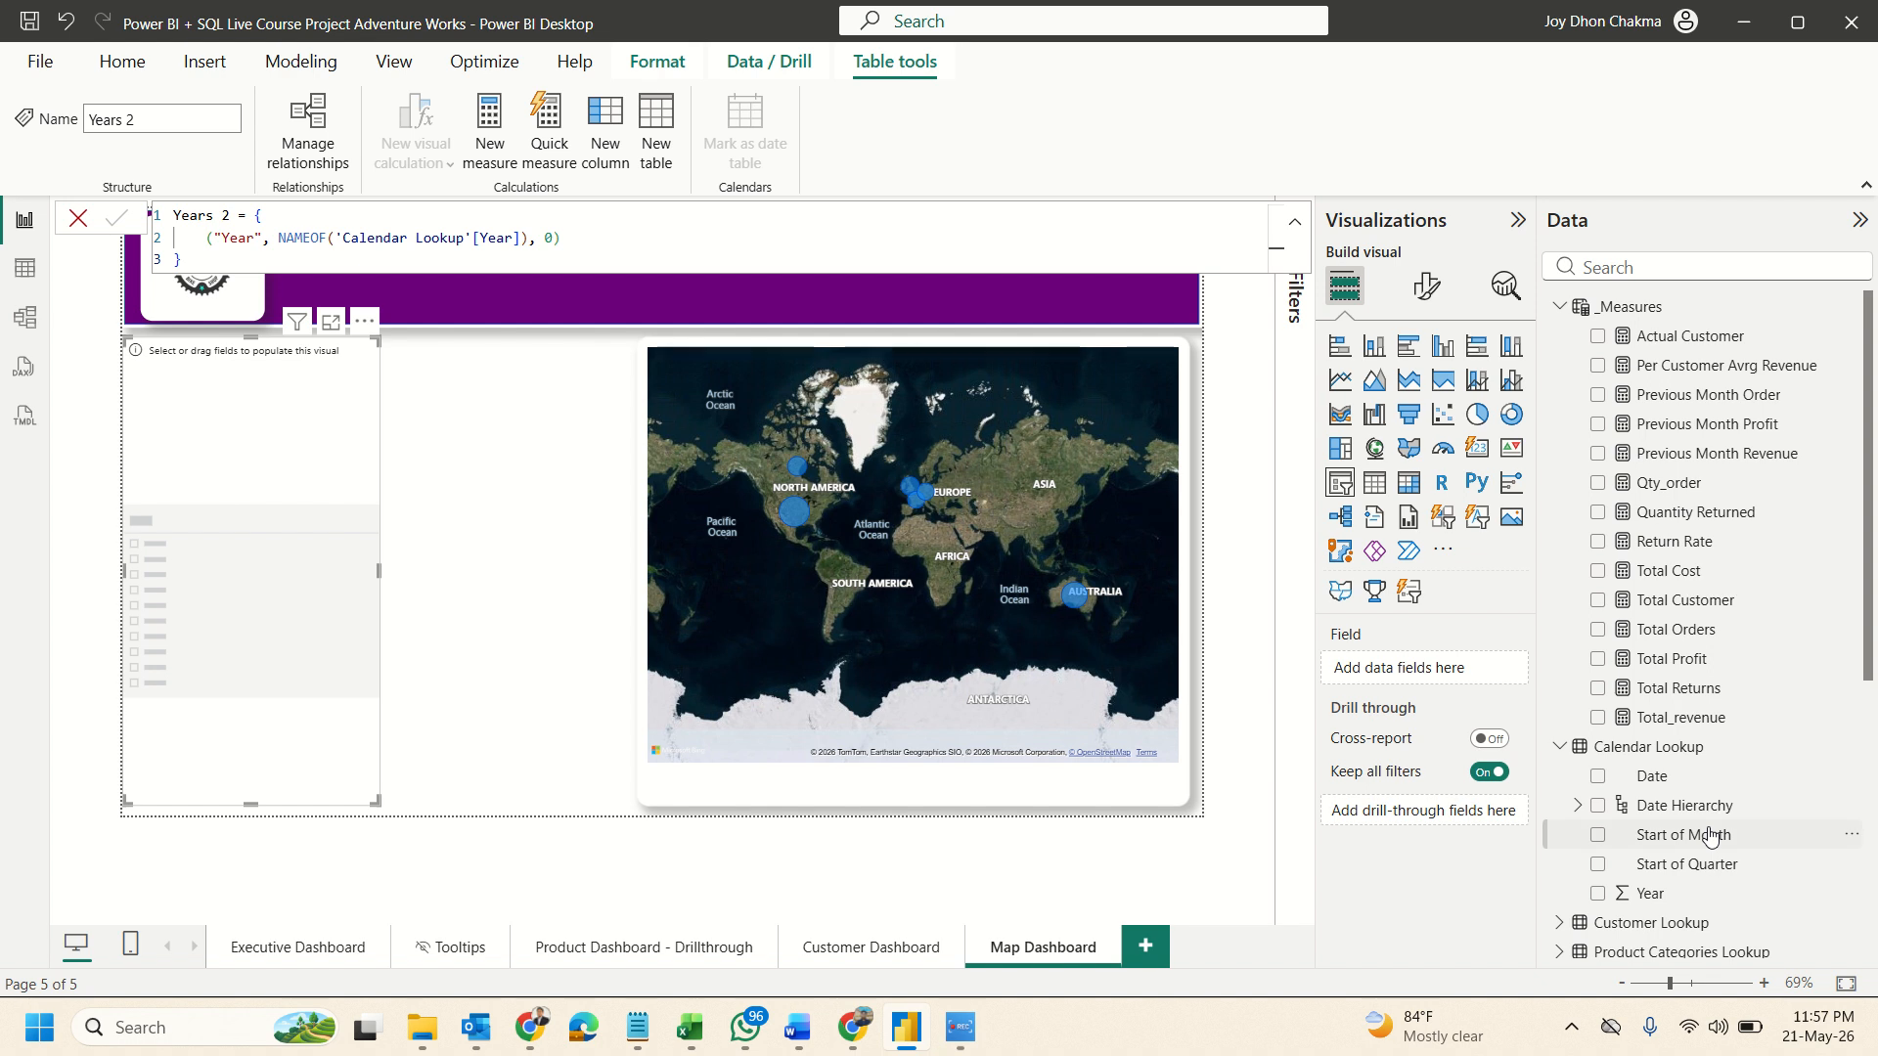
left_click_drag(1676, 894, 1418, 669)
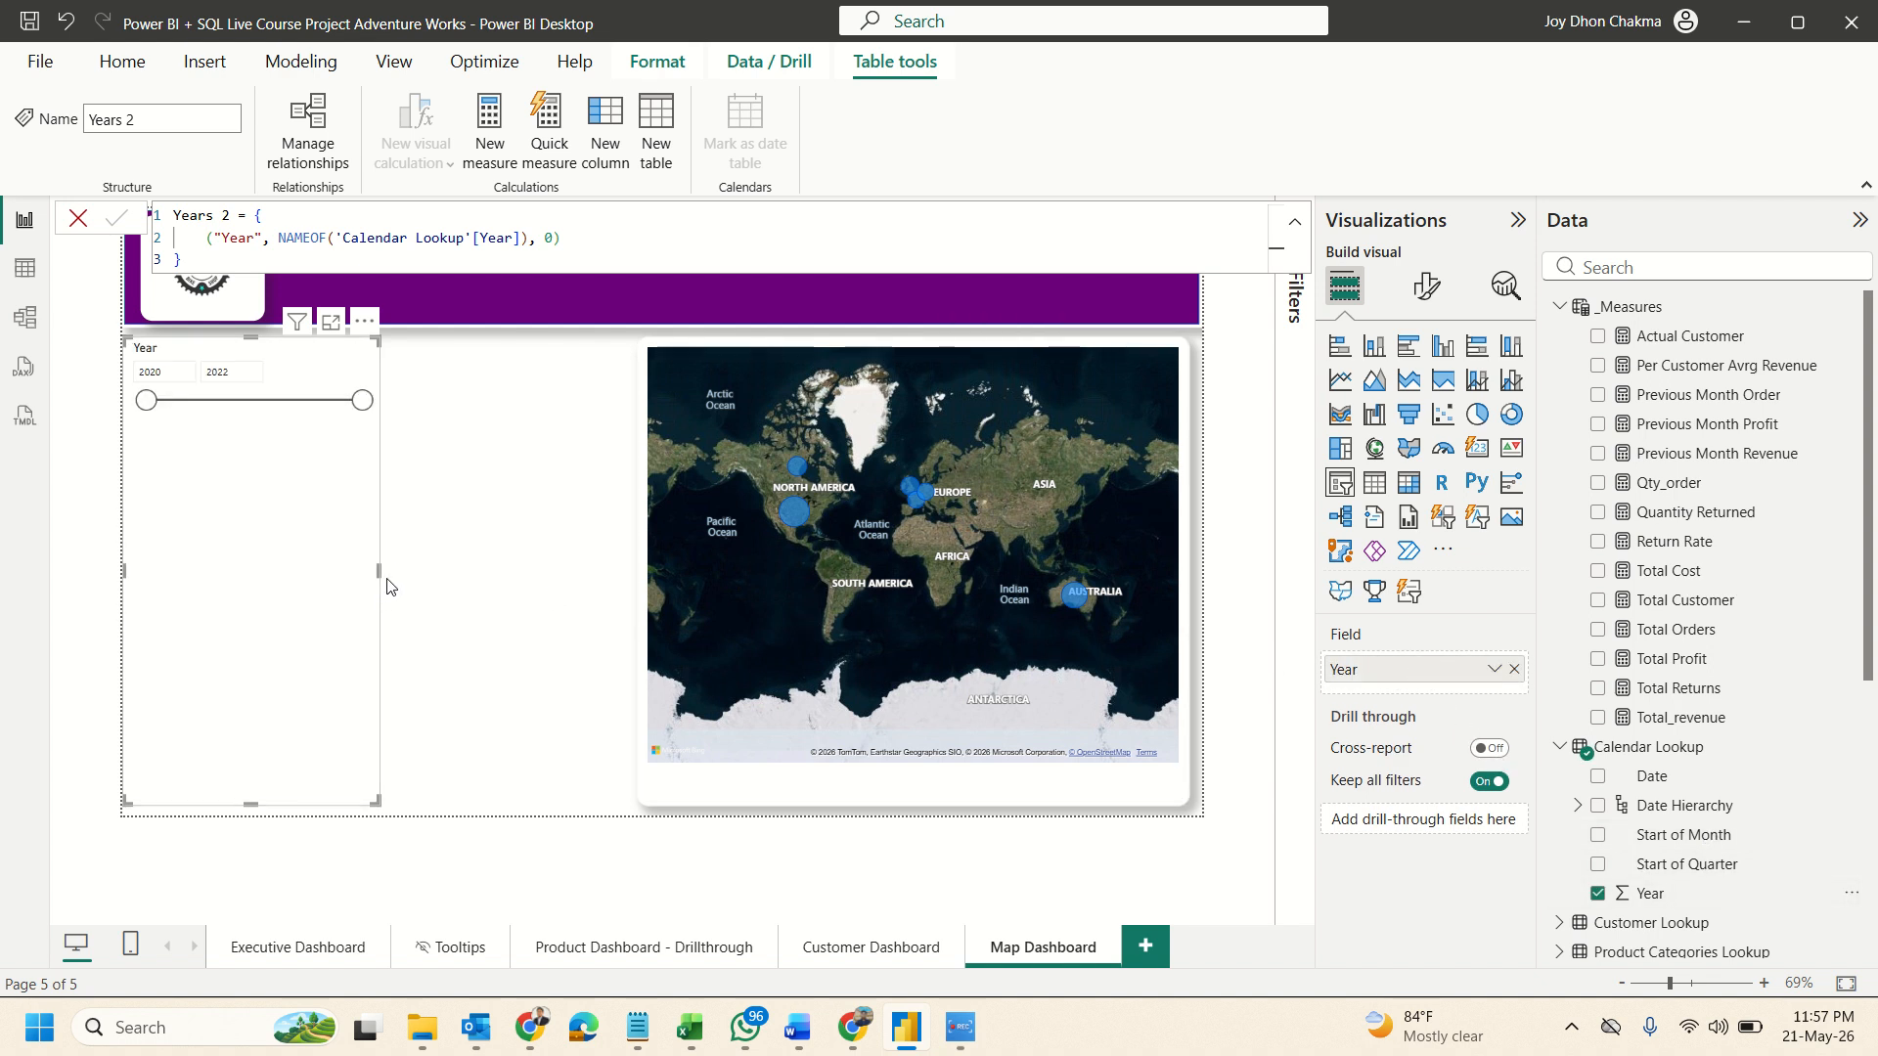
left_click_drag(251, 802, 265, 442)
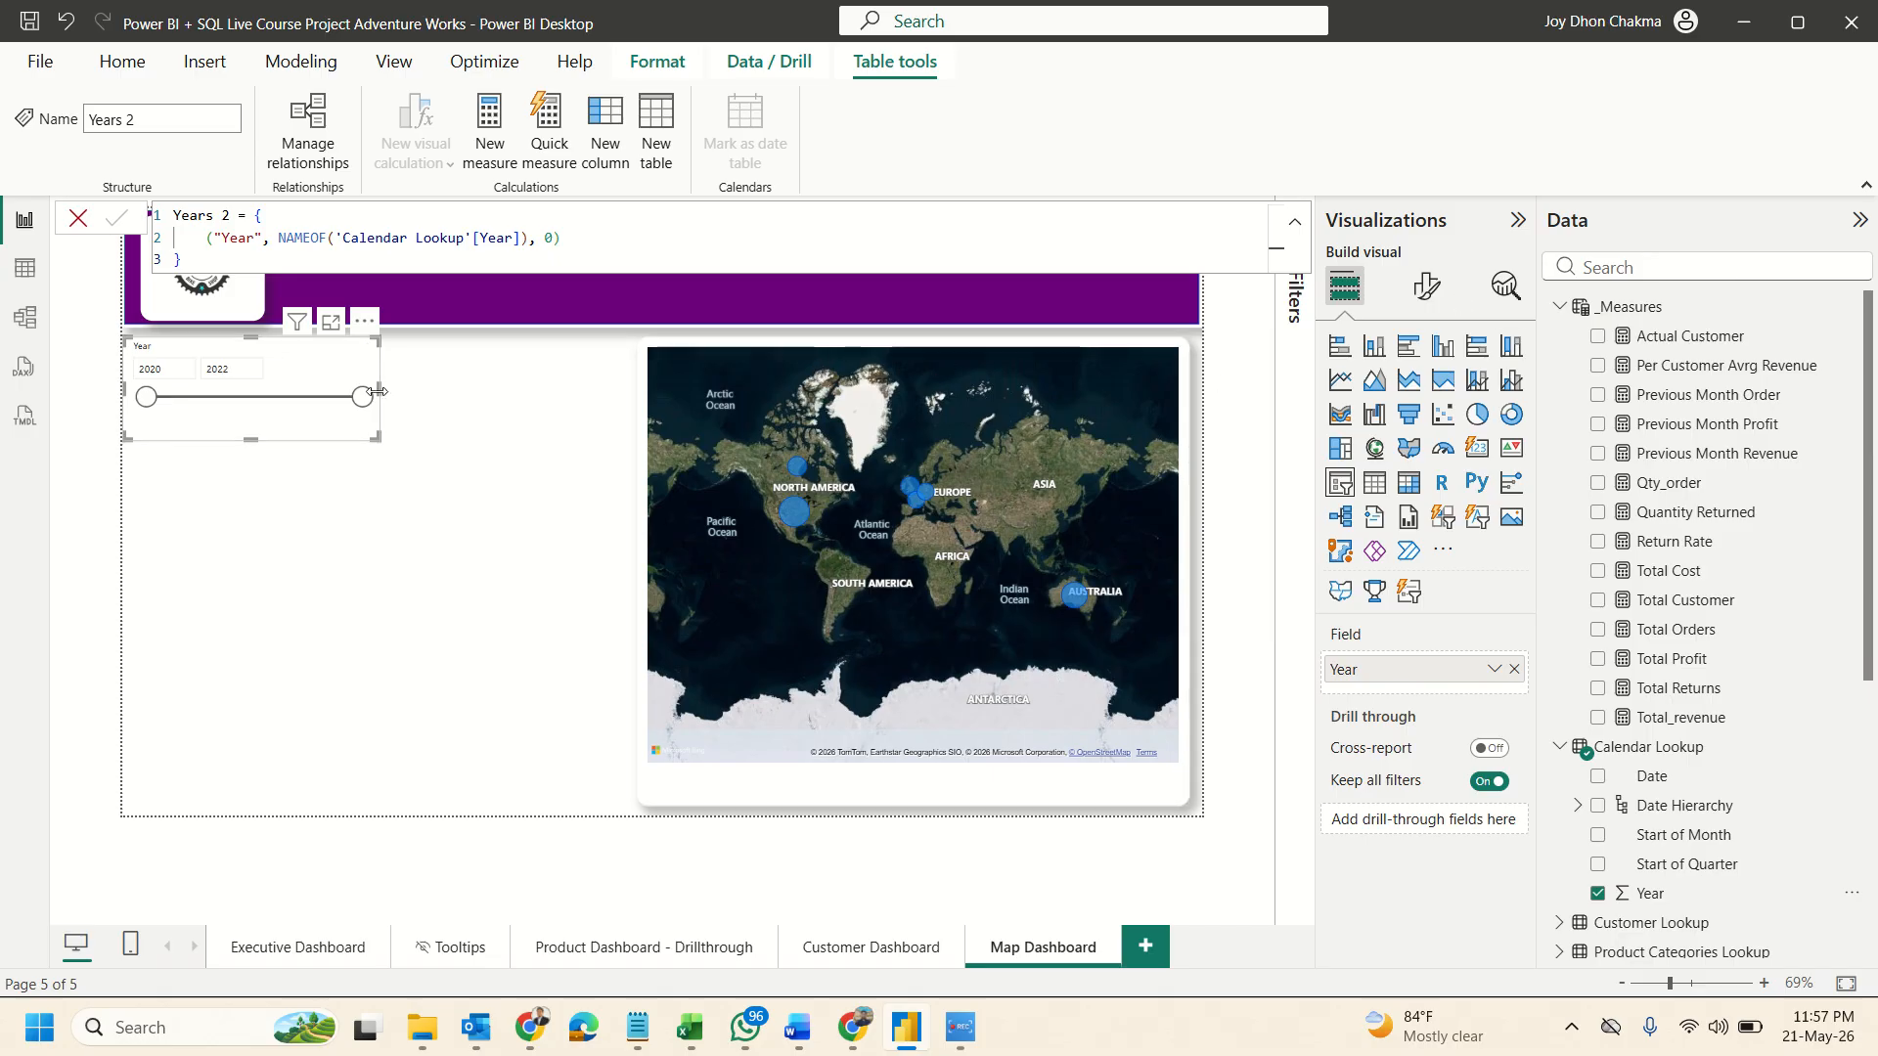
left_click_drag(381, 388, 314, 390)
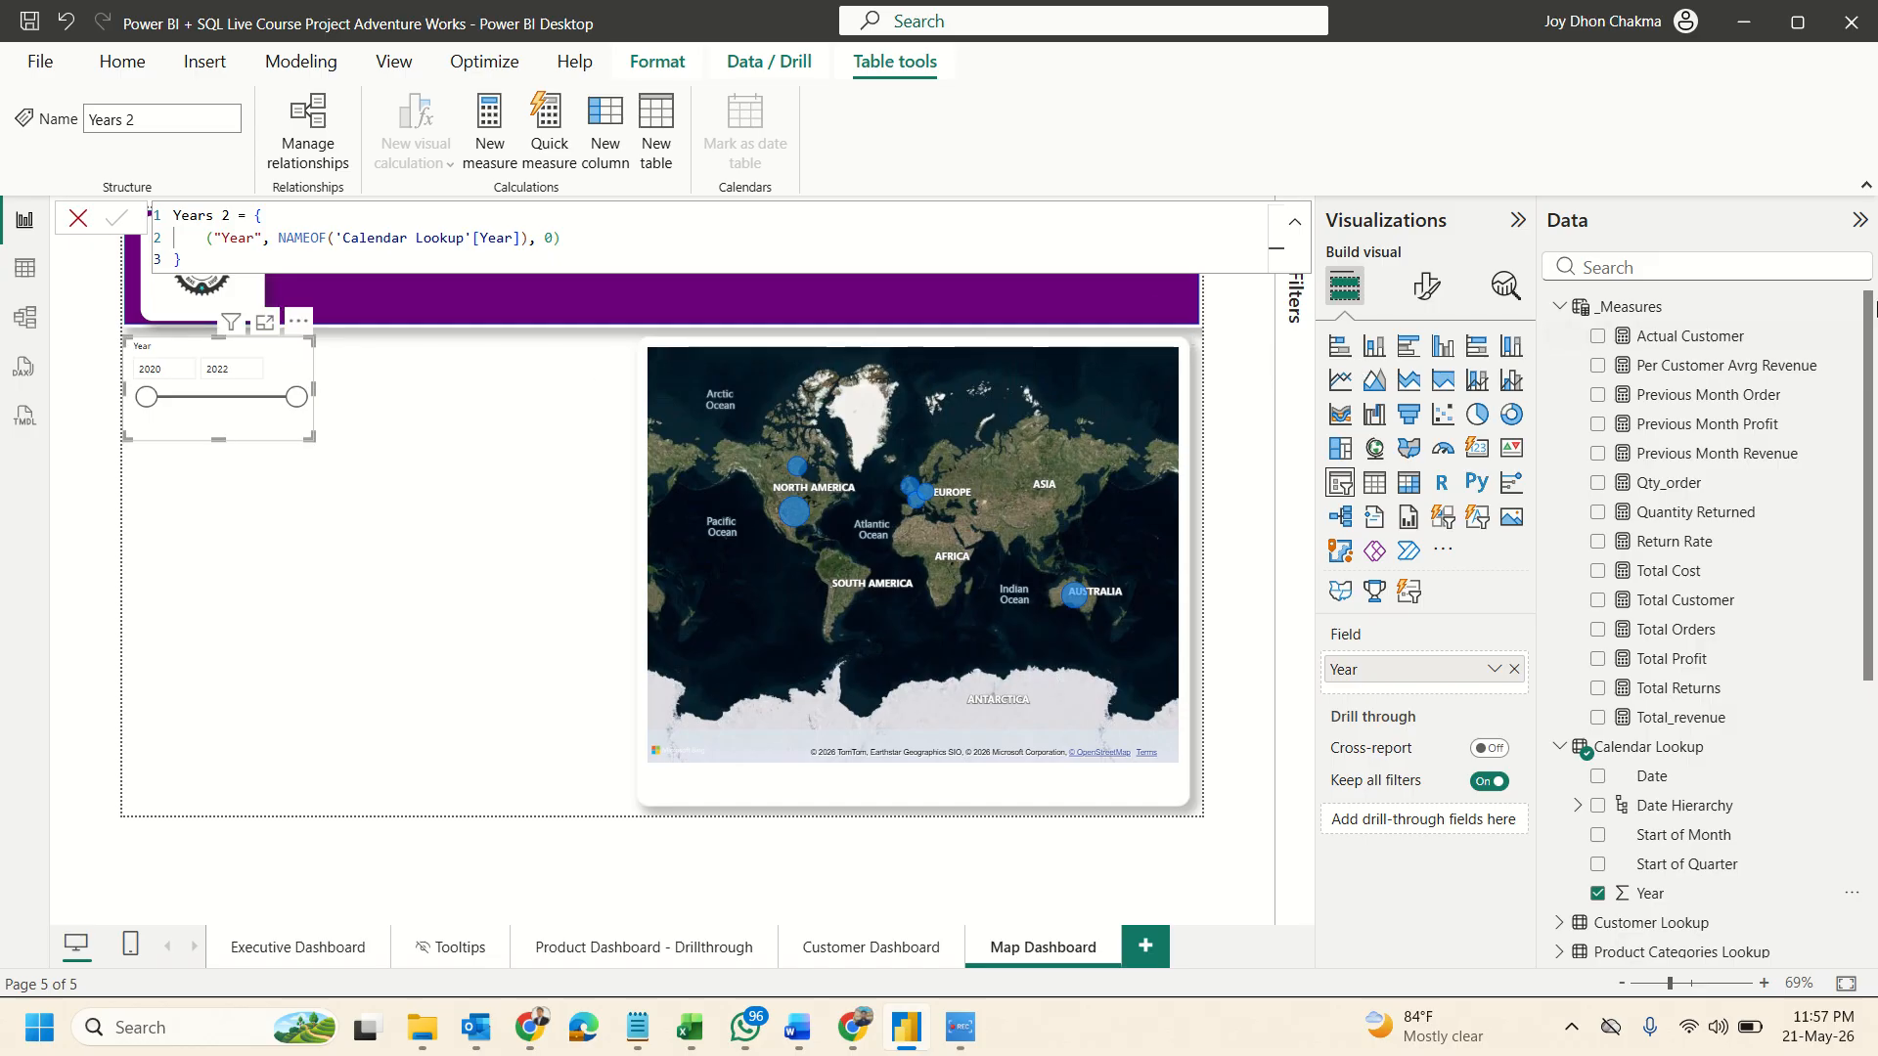
Turn off the year slicer's header and give the slicer the title Years.
left_click(1423, 292)
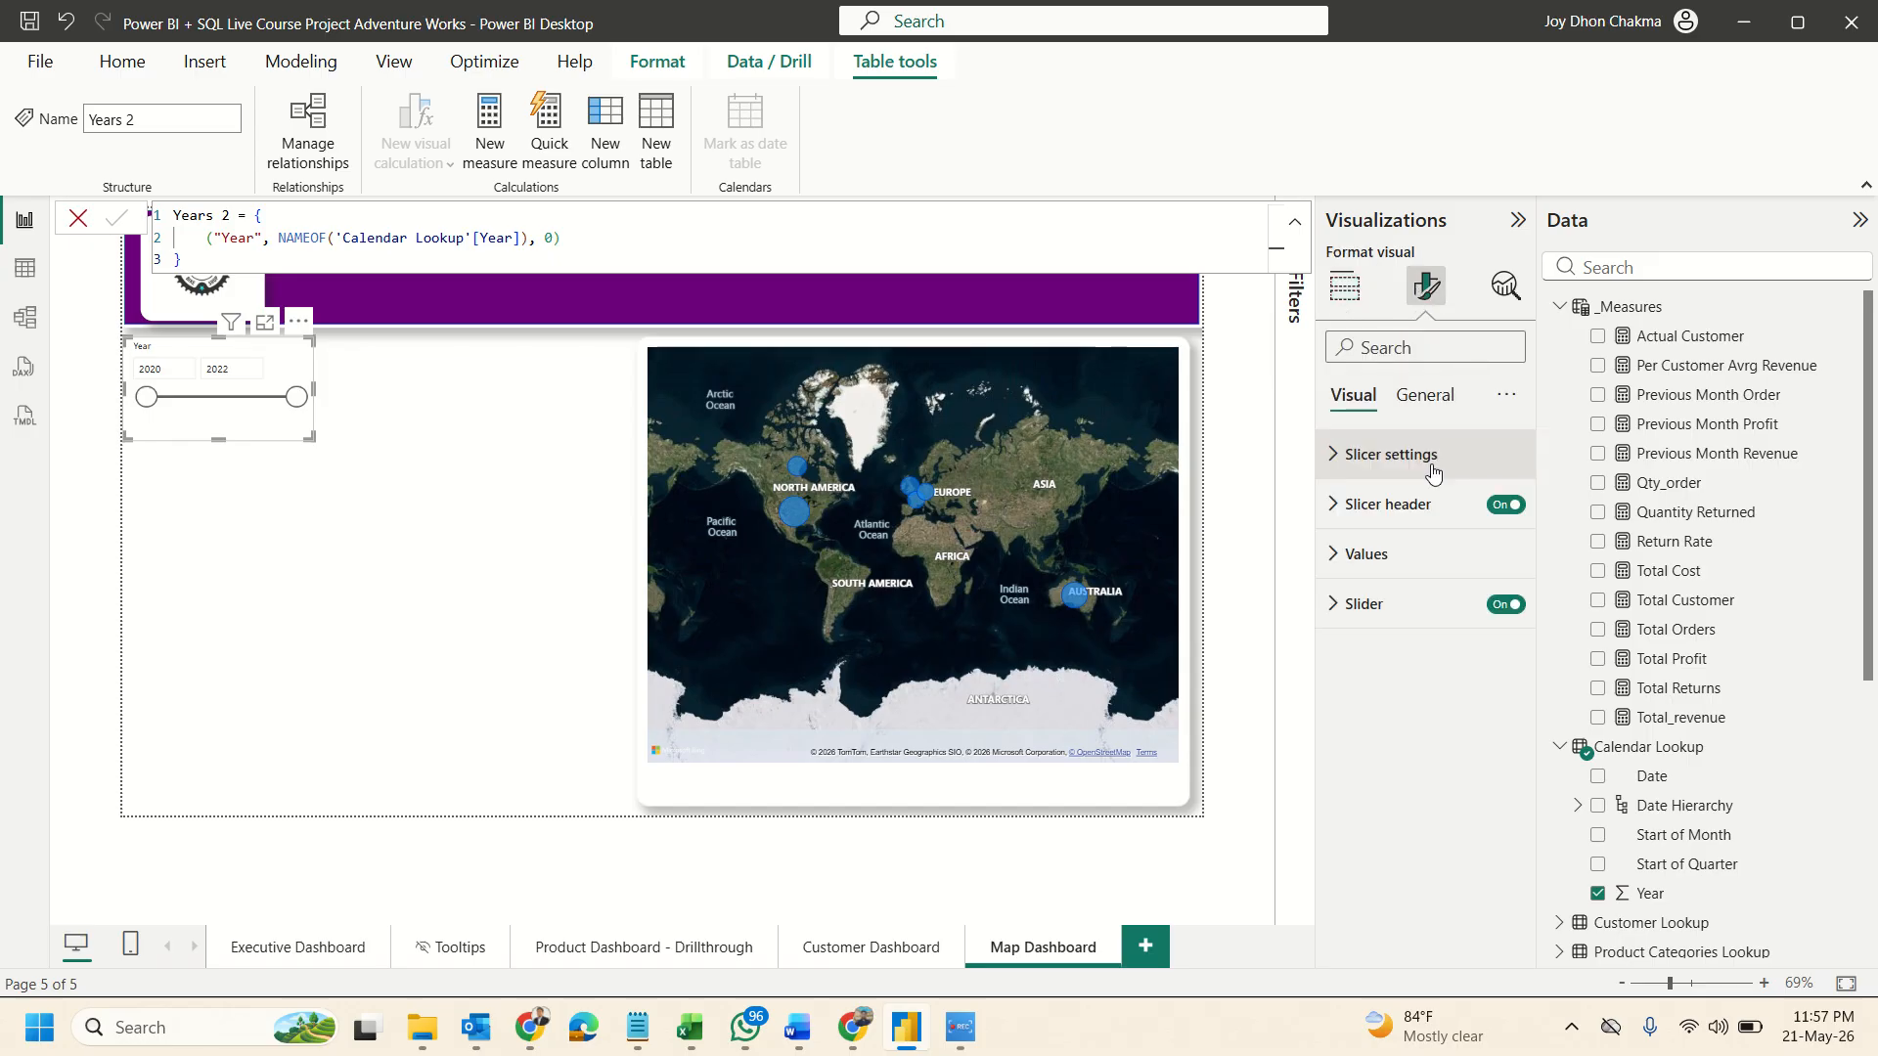
left_click(1494, 504)
left_click(1424, 395)
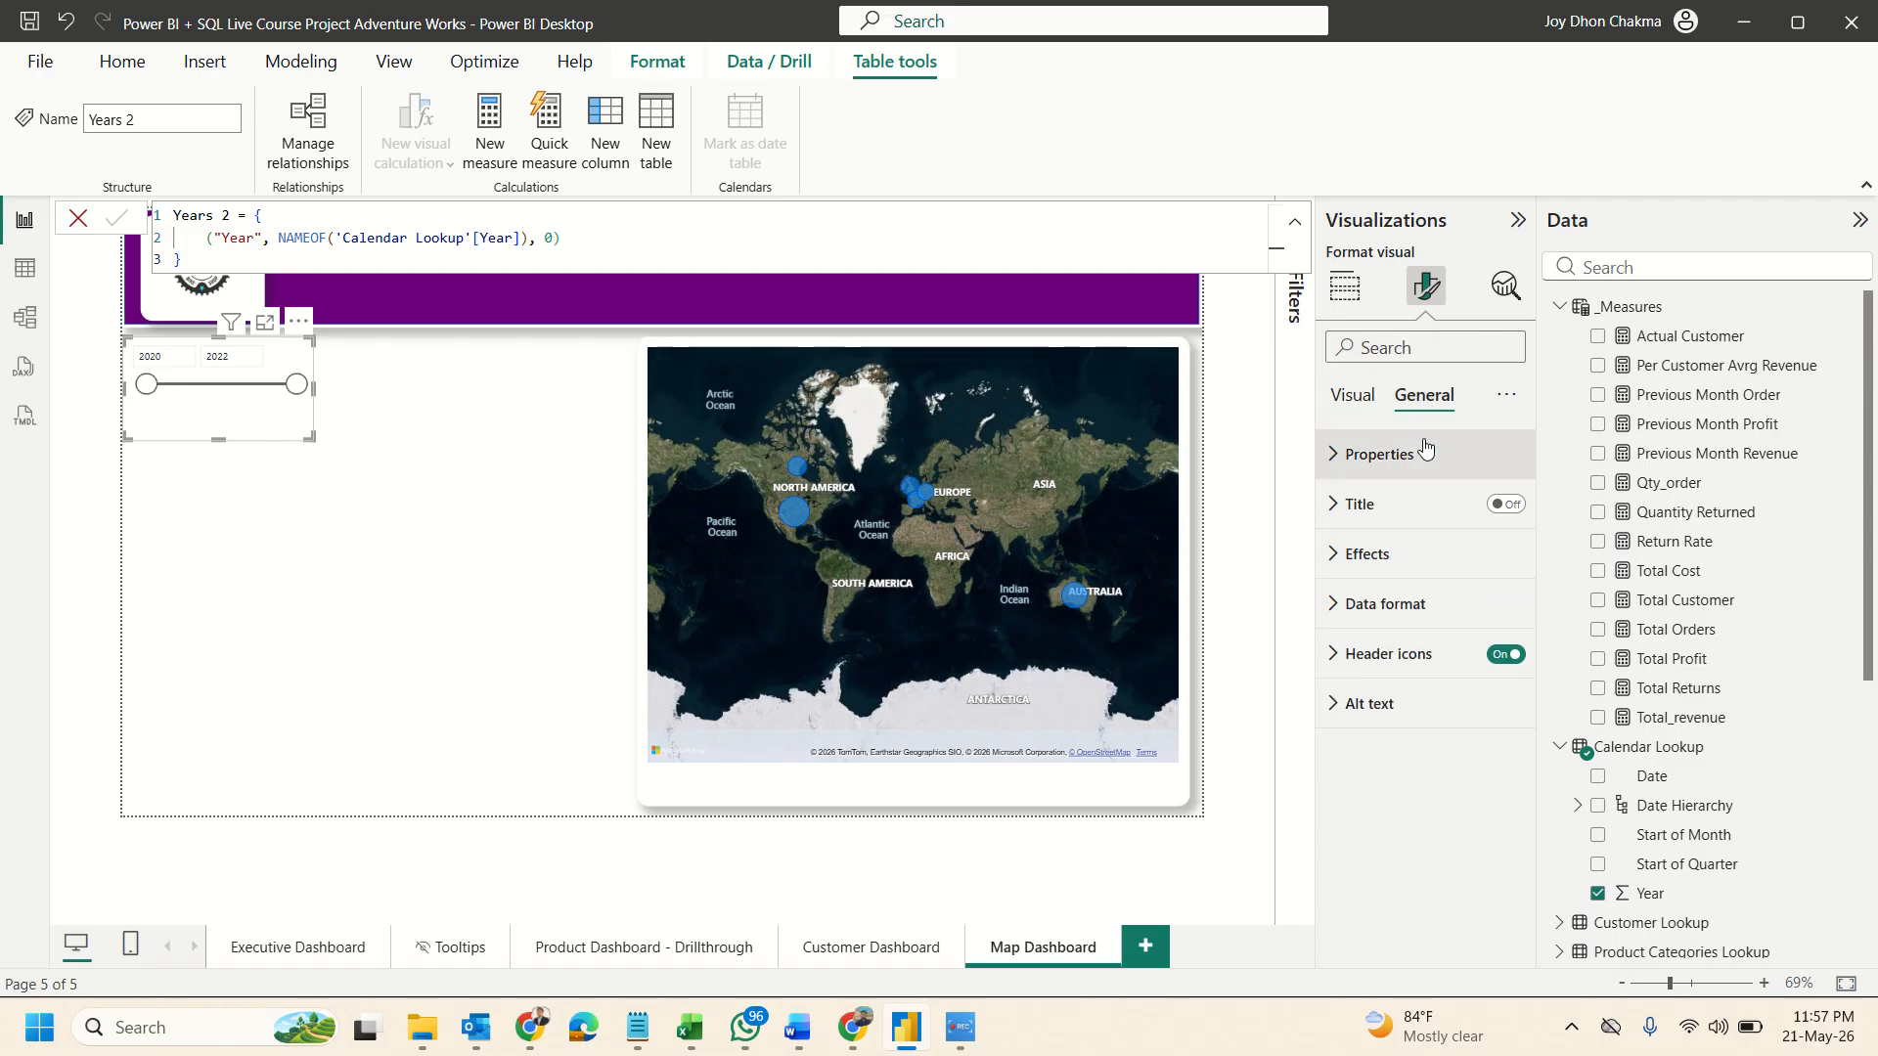
left_click(1499, 504)
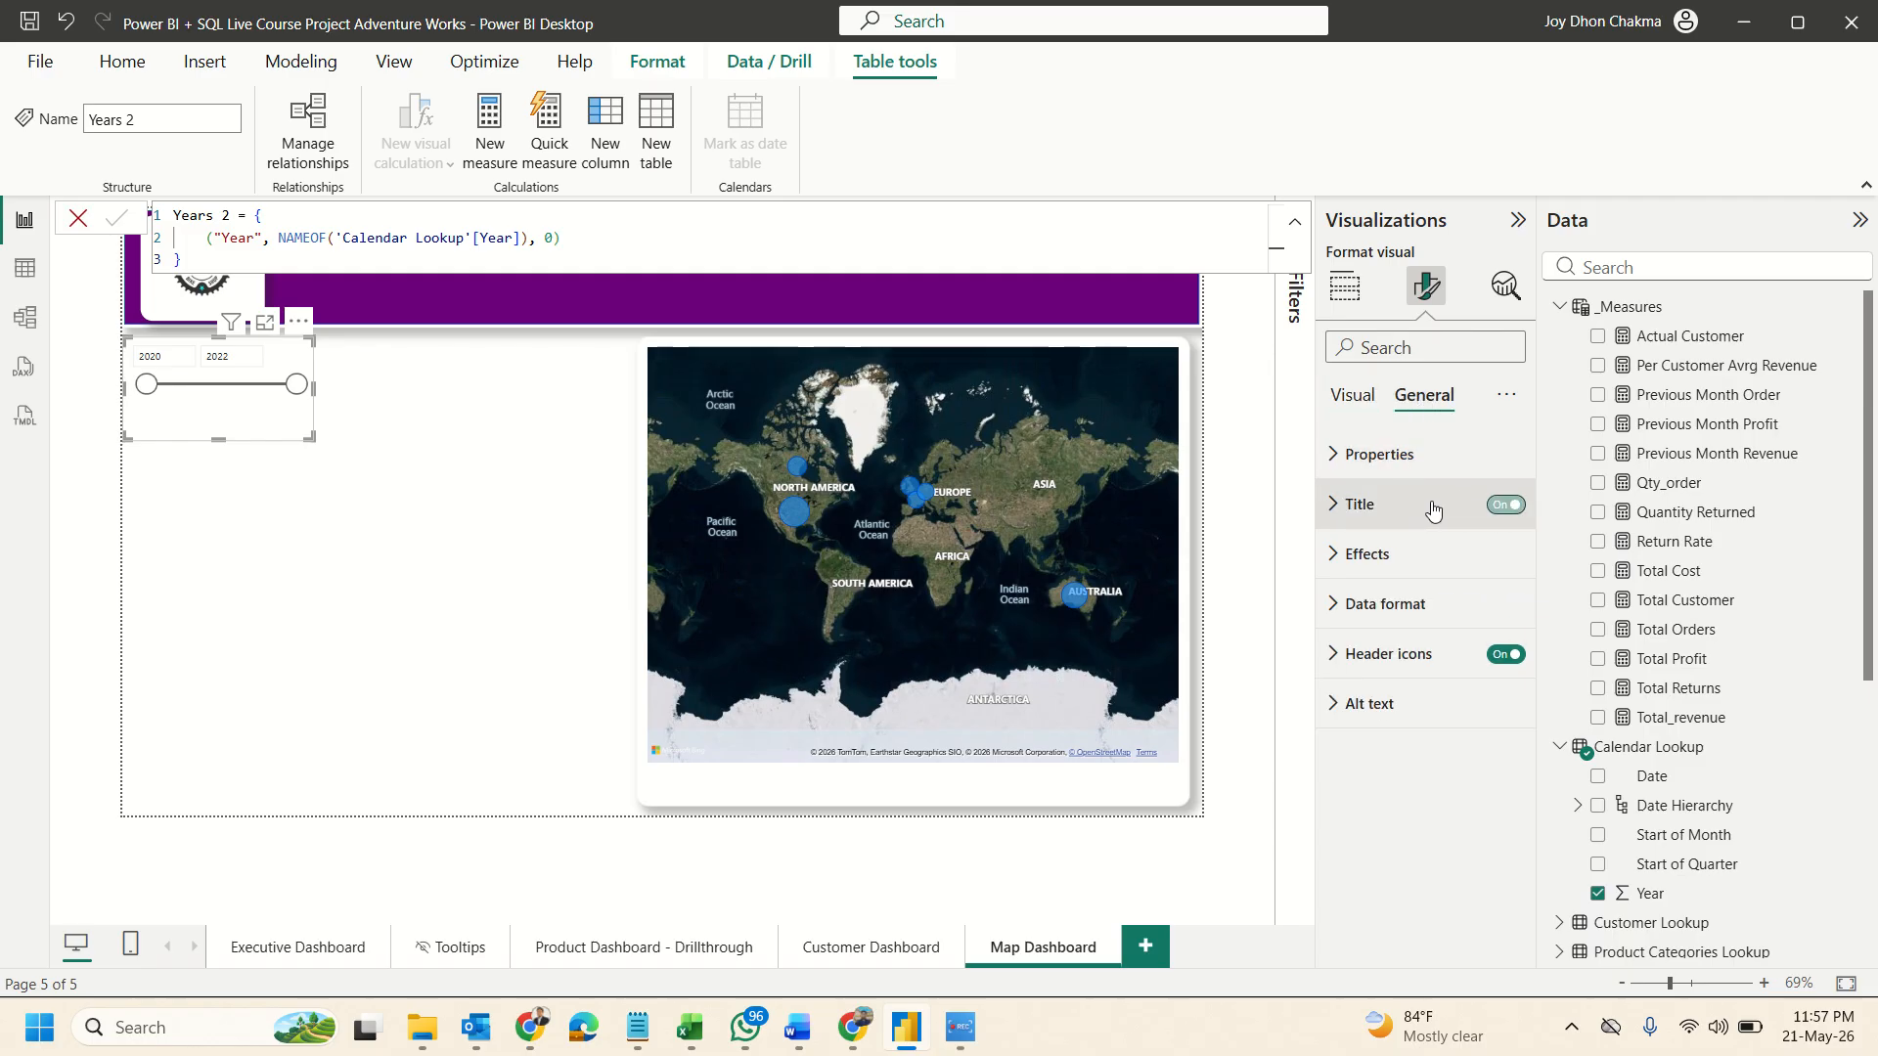
left_click(1366, 506)
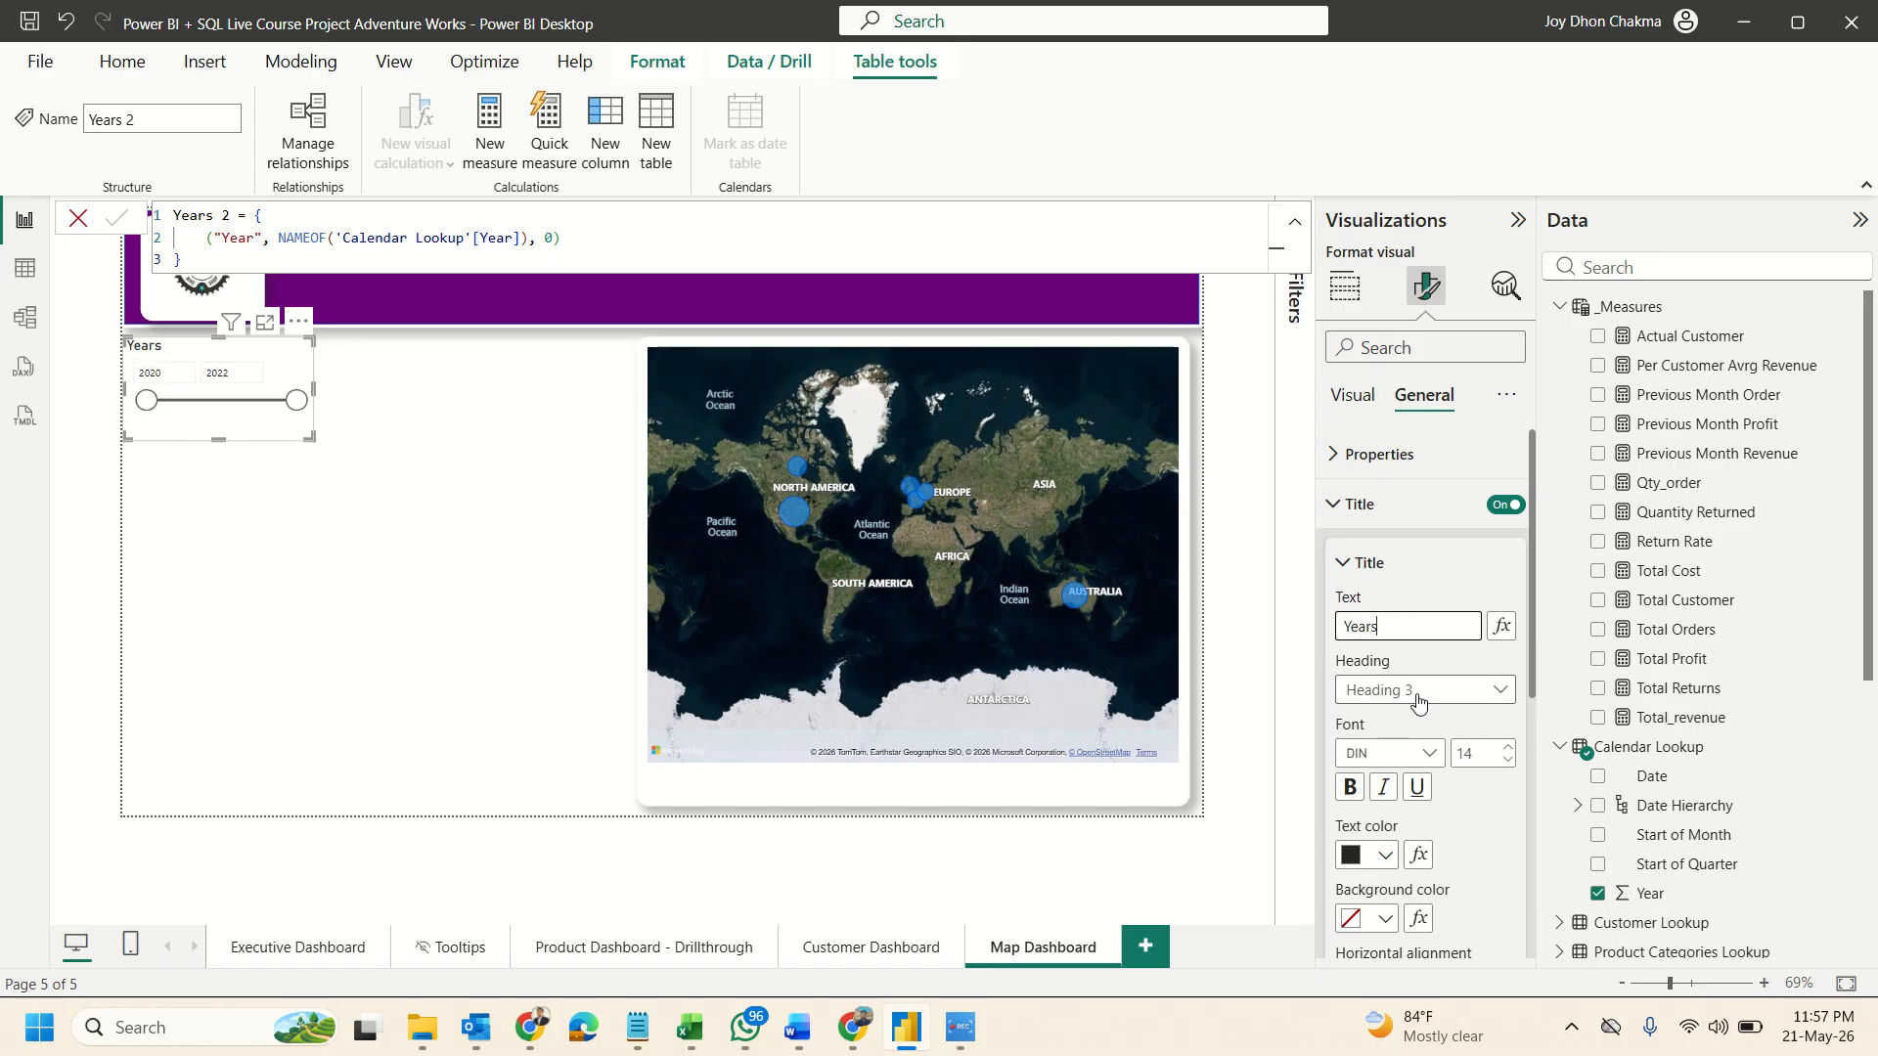
Enable the visual border and the shadow effect on the Years slicer.
scroll(1439, 797, "down", 2)
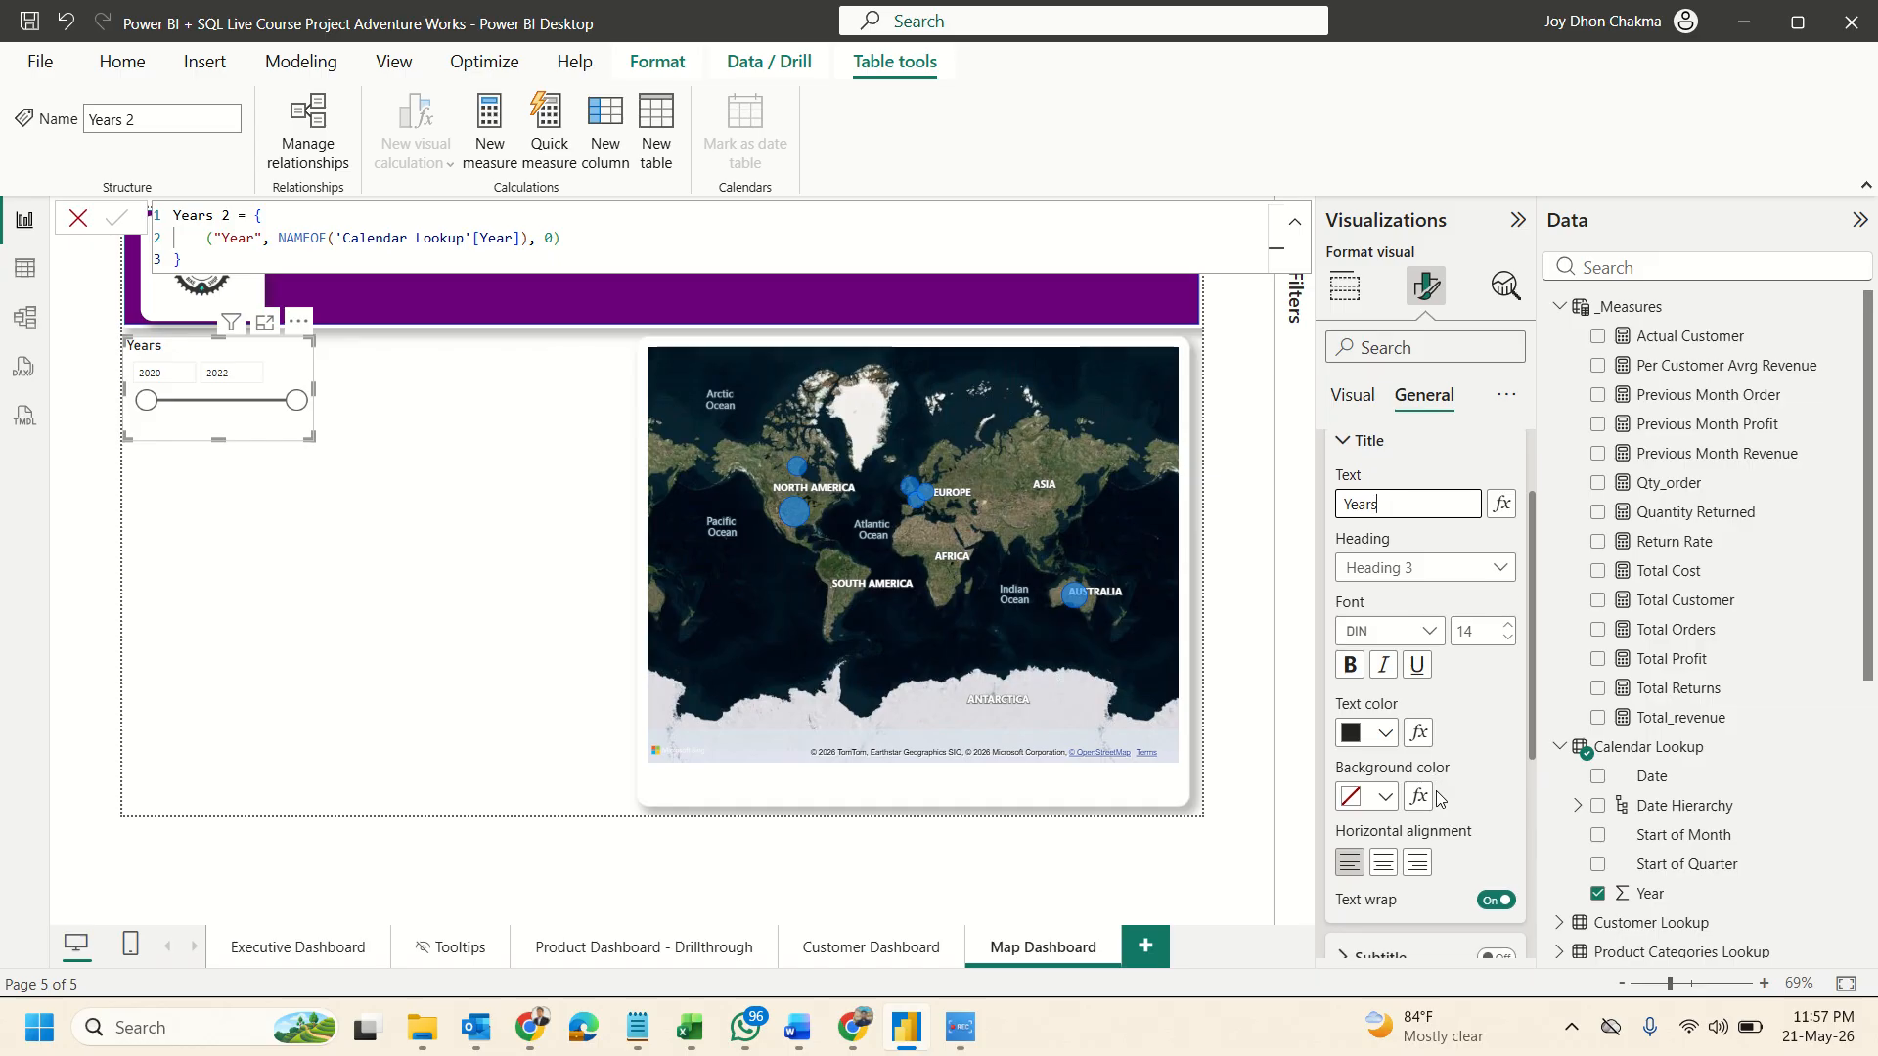
scroll(1434, 772, "down", 5)
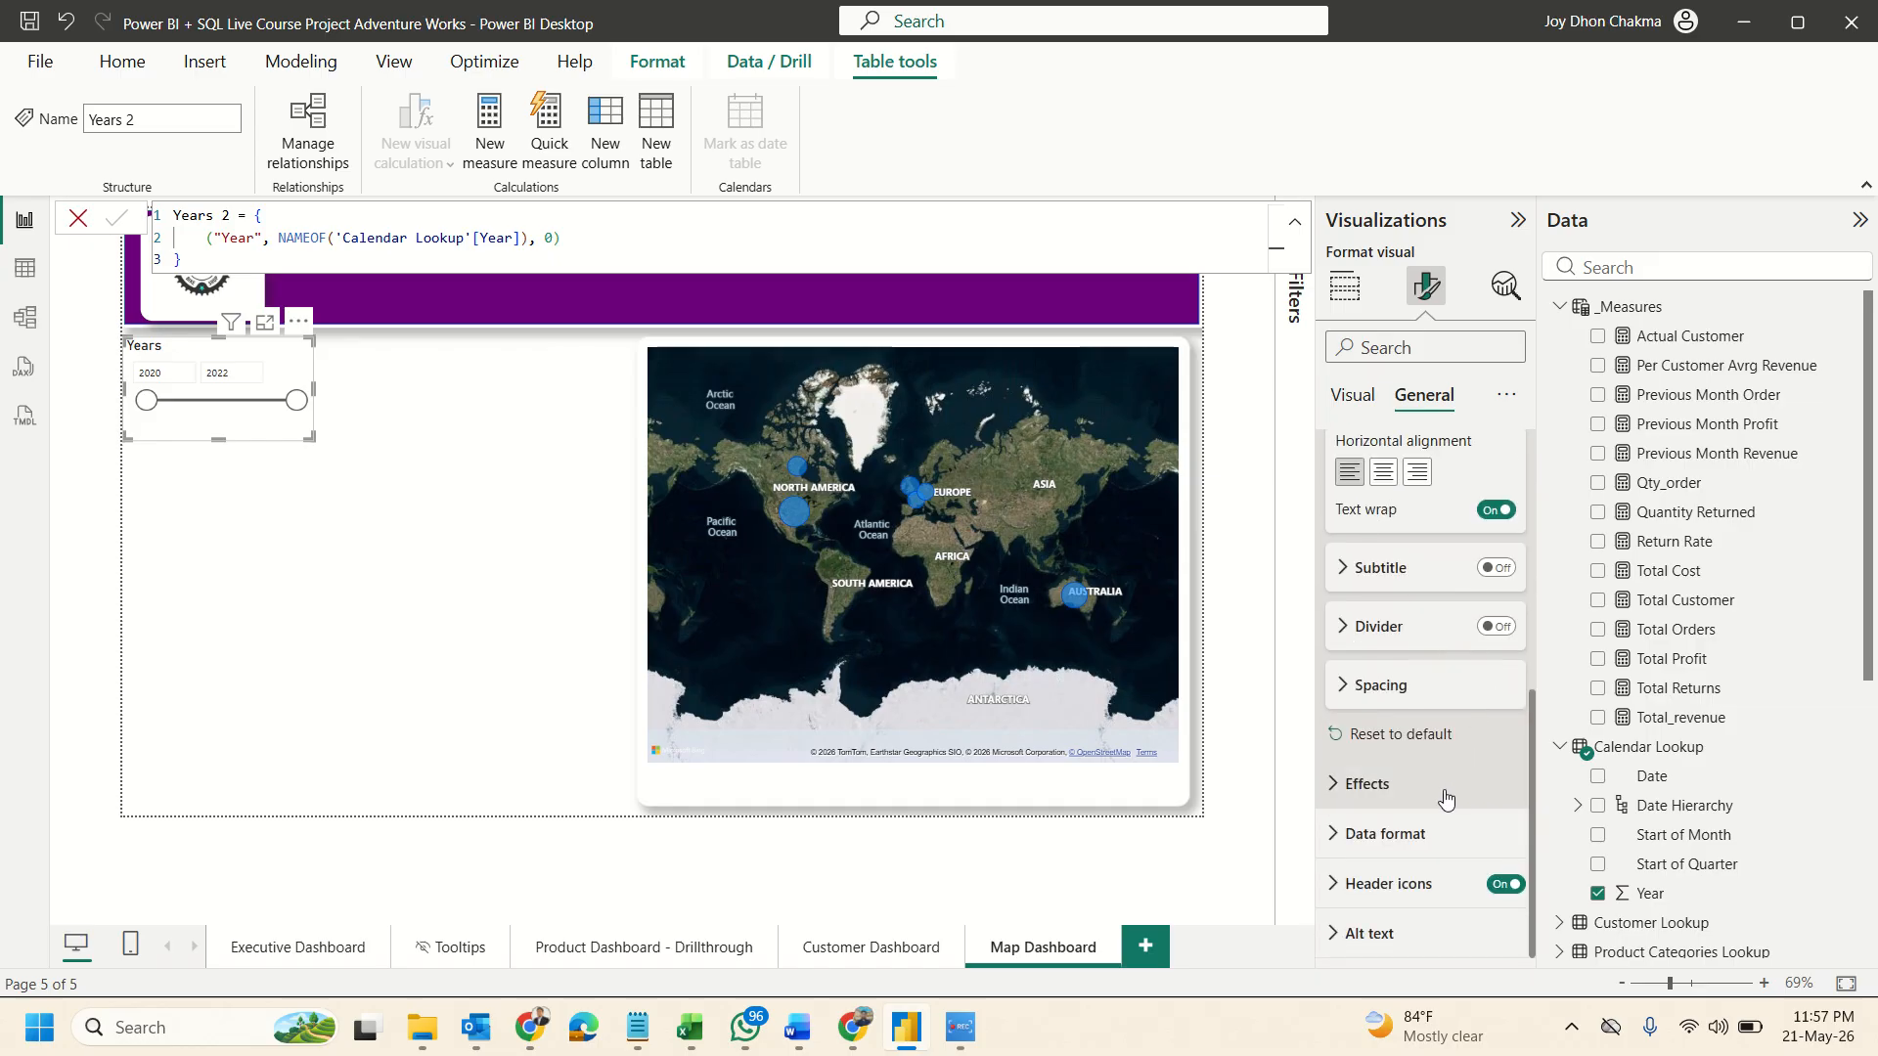
left_click(1452, 782)
scroll(1455, 783, "down", 4)
left_click(1497, 676)
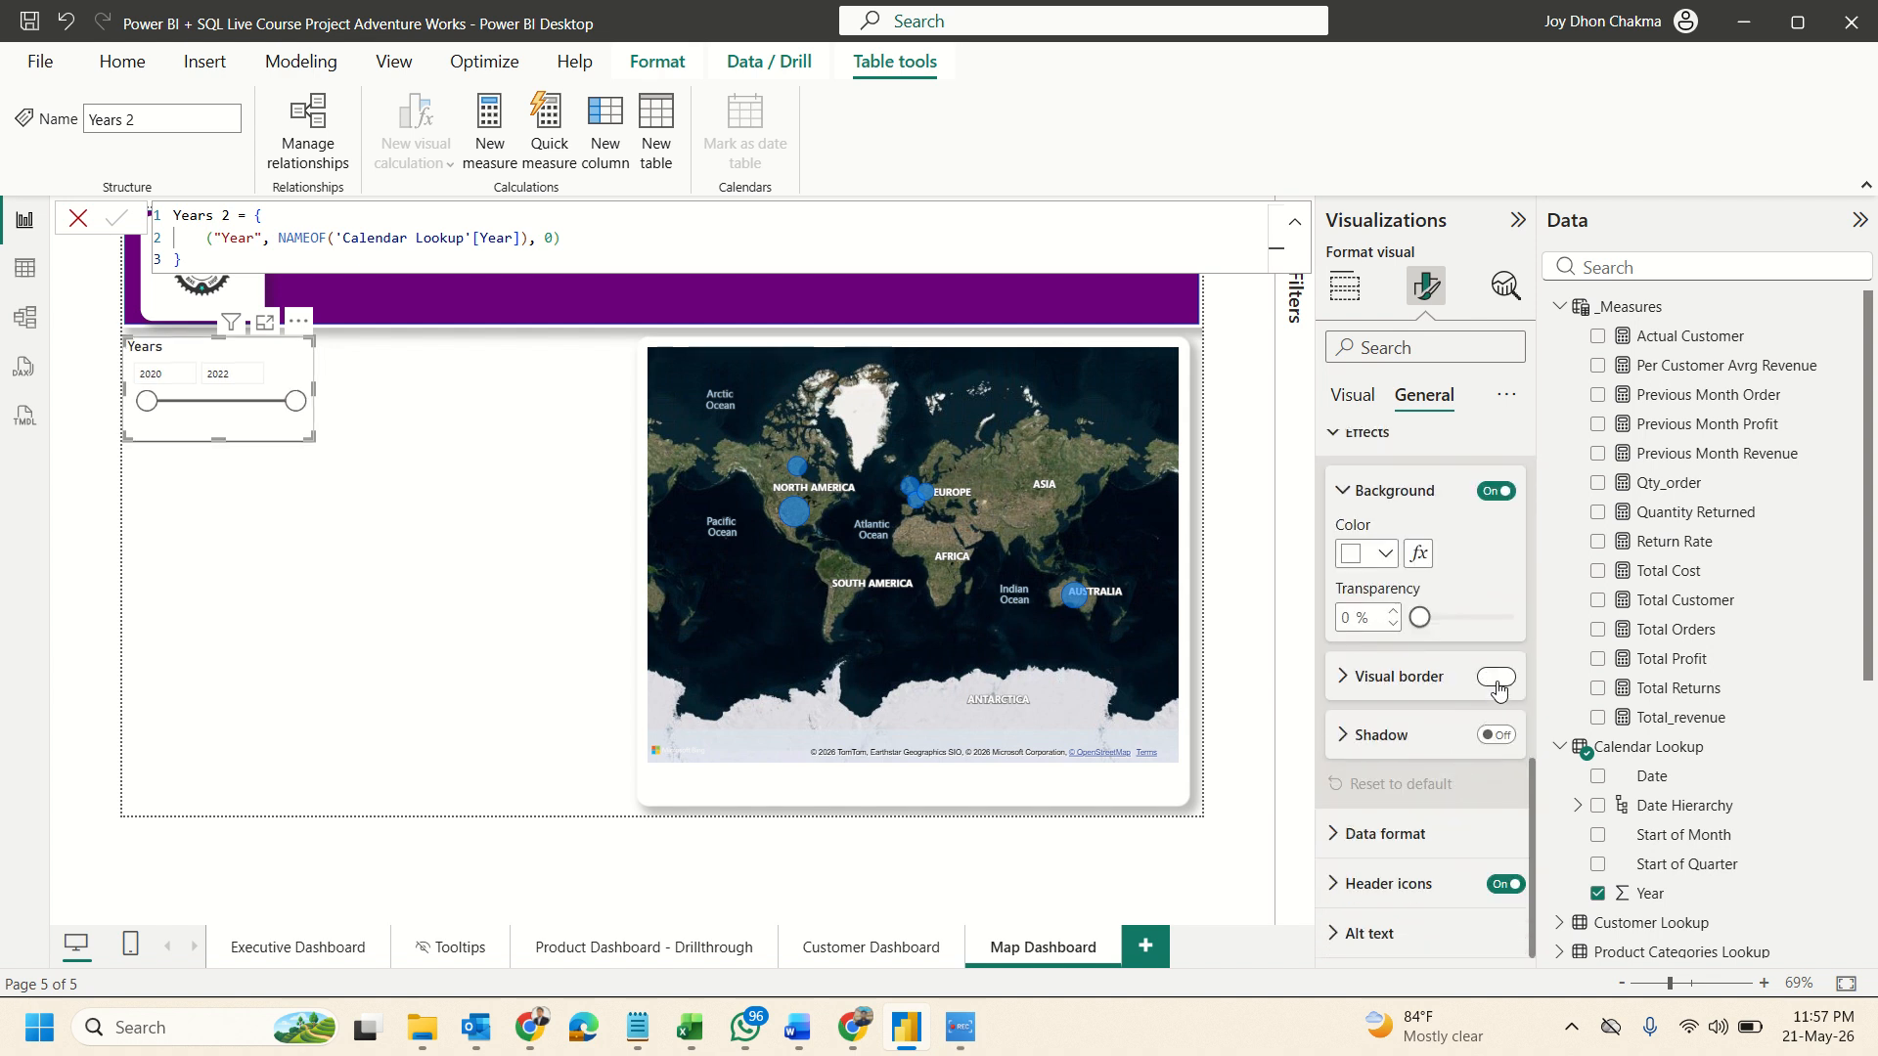
left_click(1496, 734)
Format the Years slicer's border in white with 14 px rounded corners and increase its width.
left_click(1369, 685)
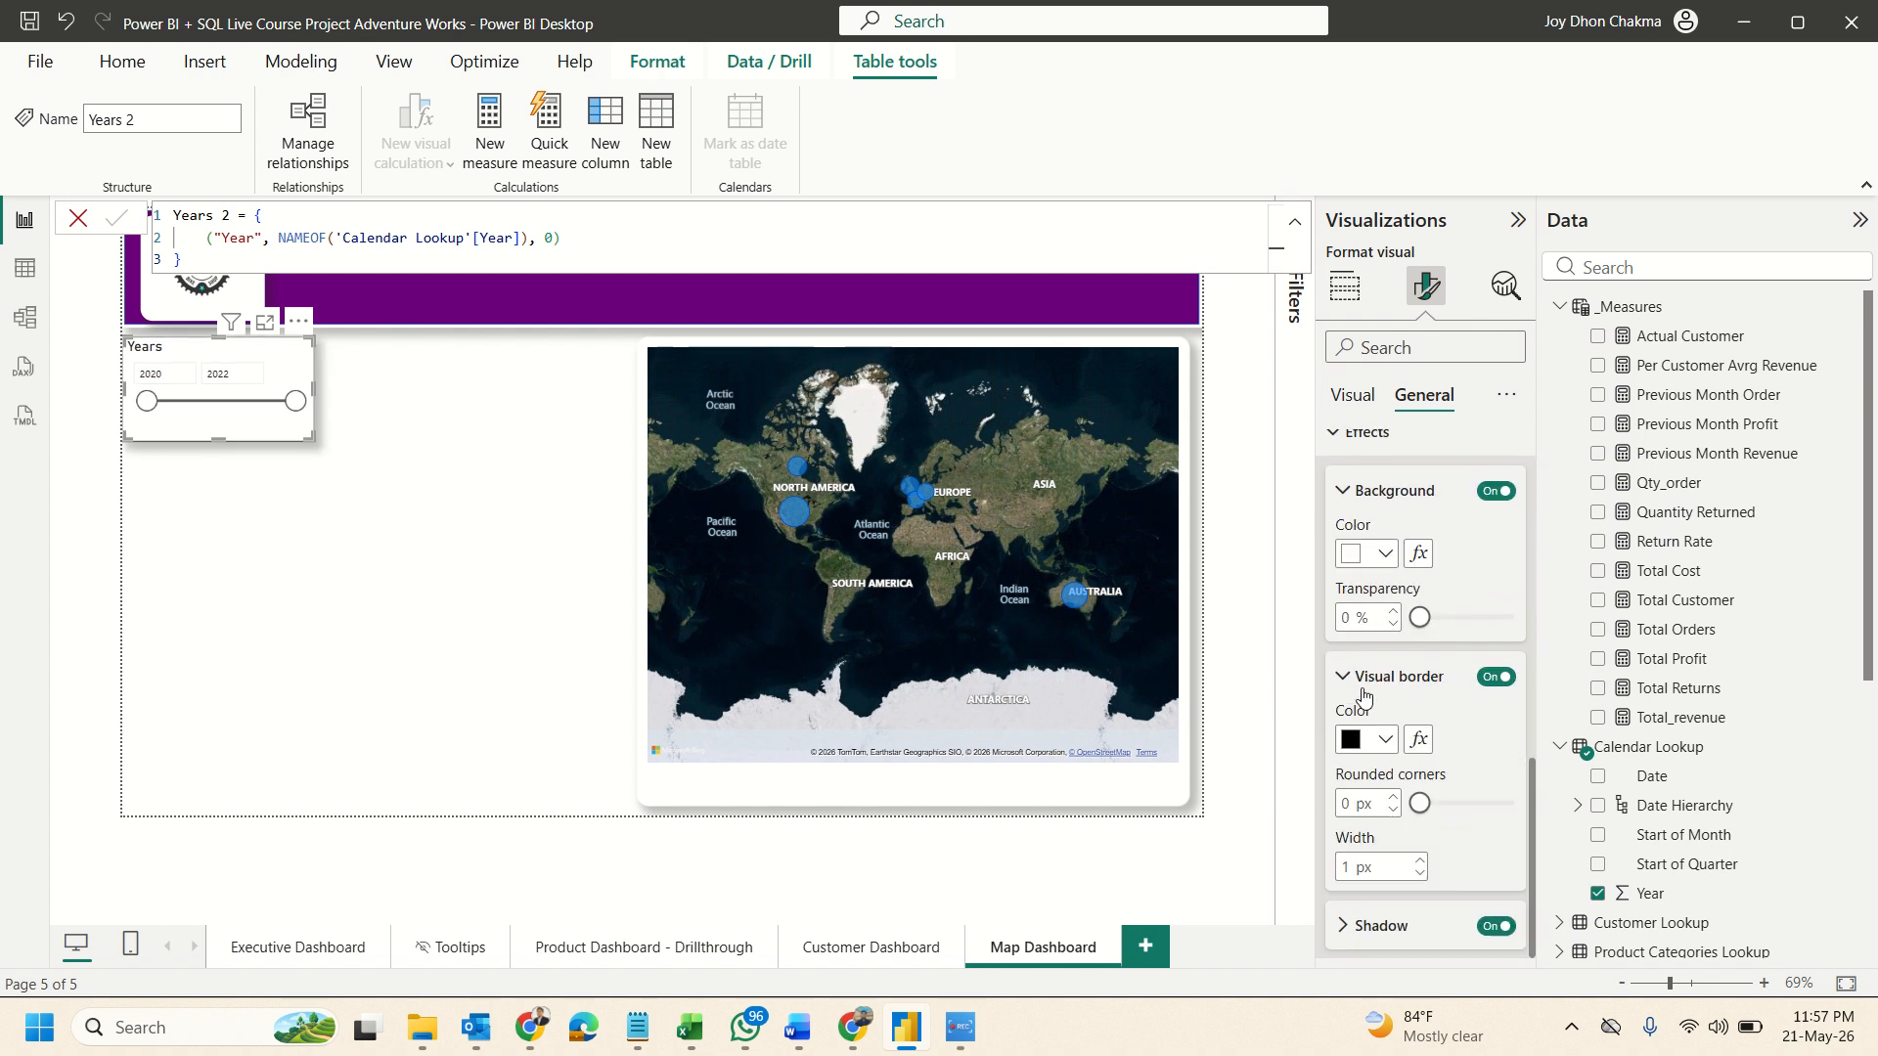
left_click(1385, 741)
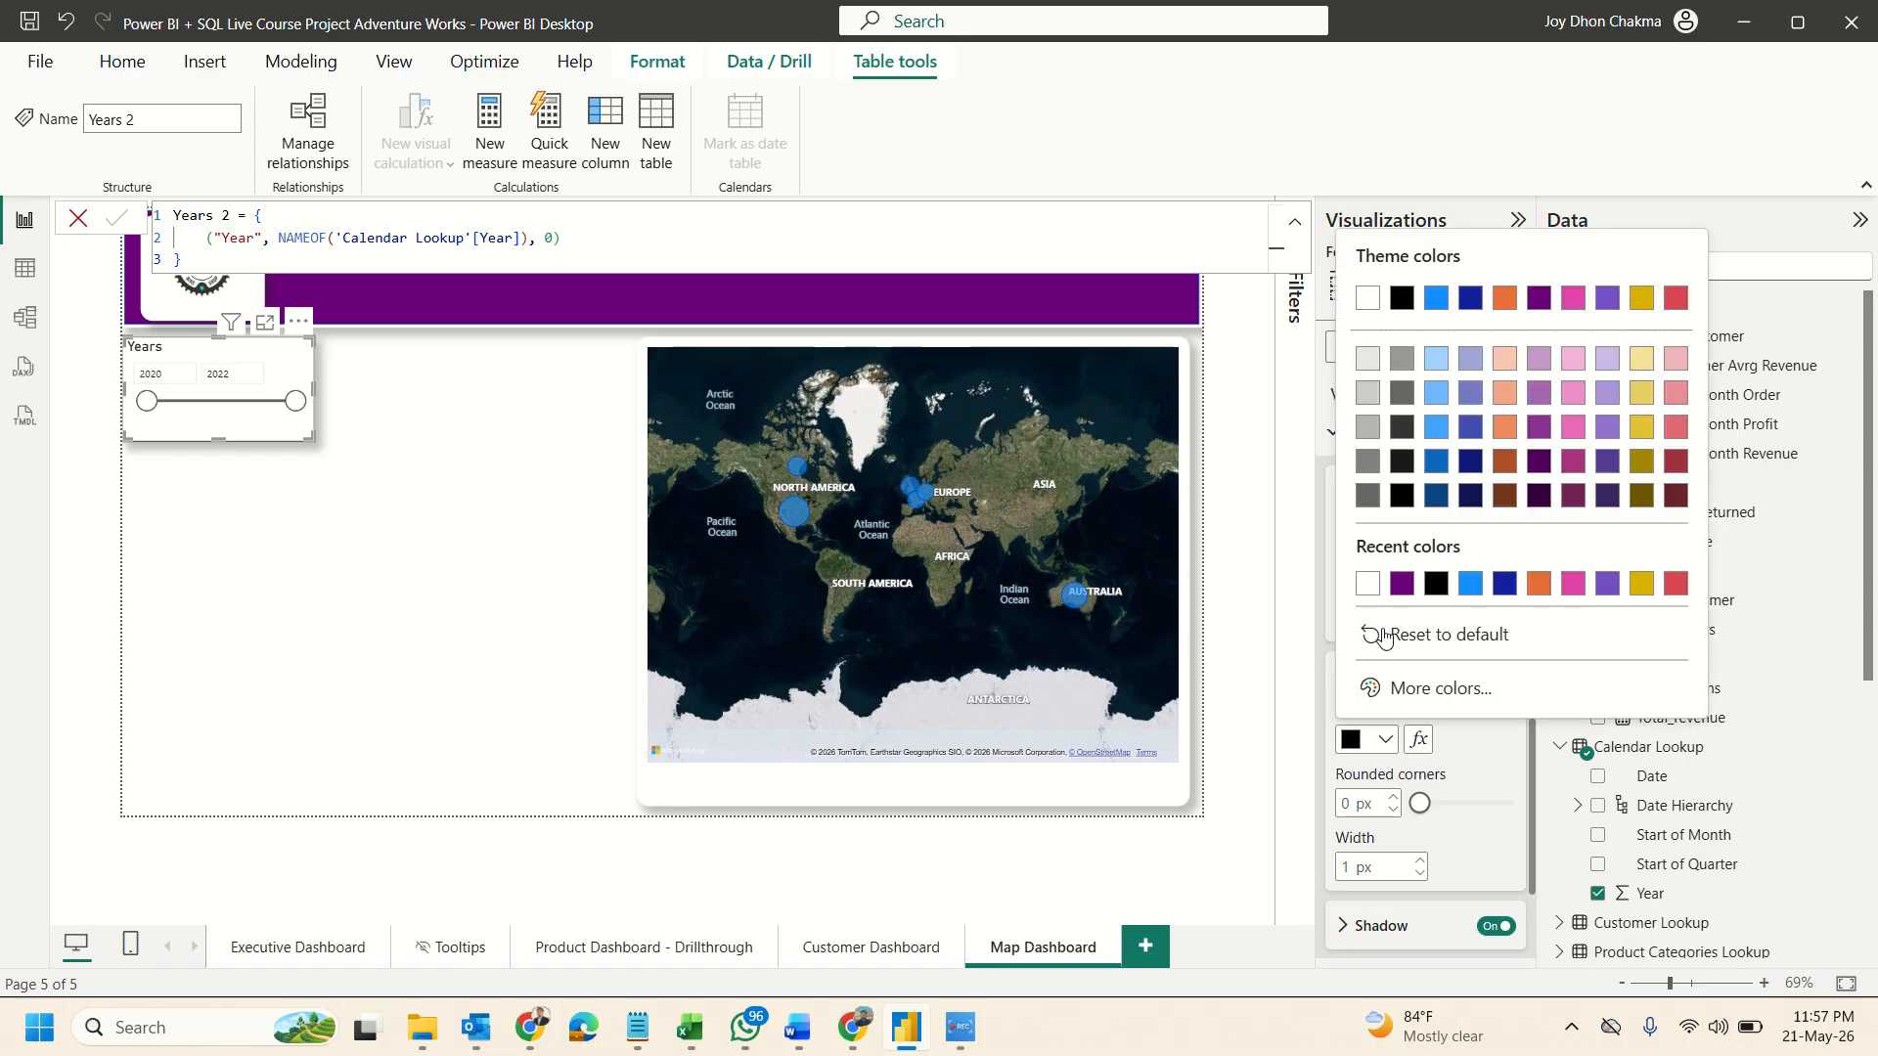
left_click(1367, 585)
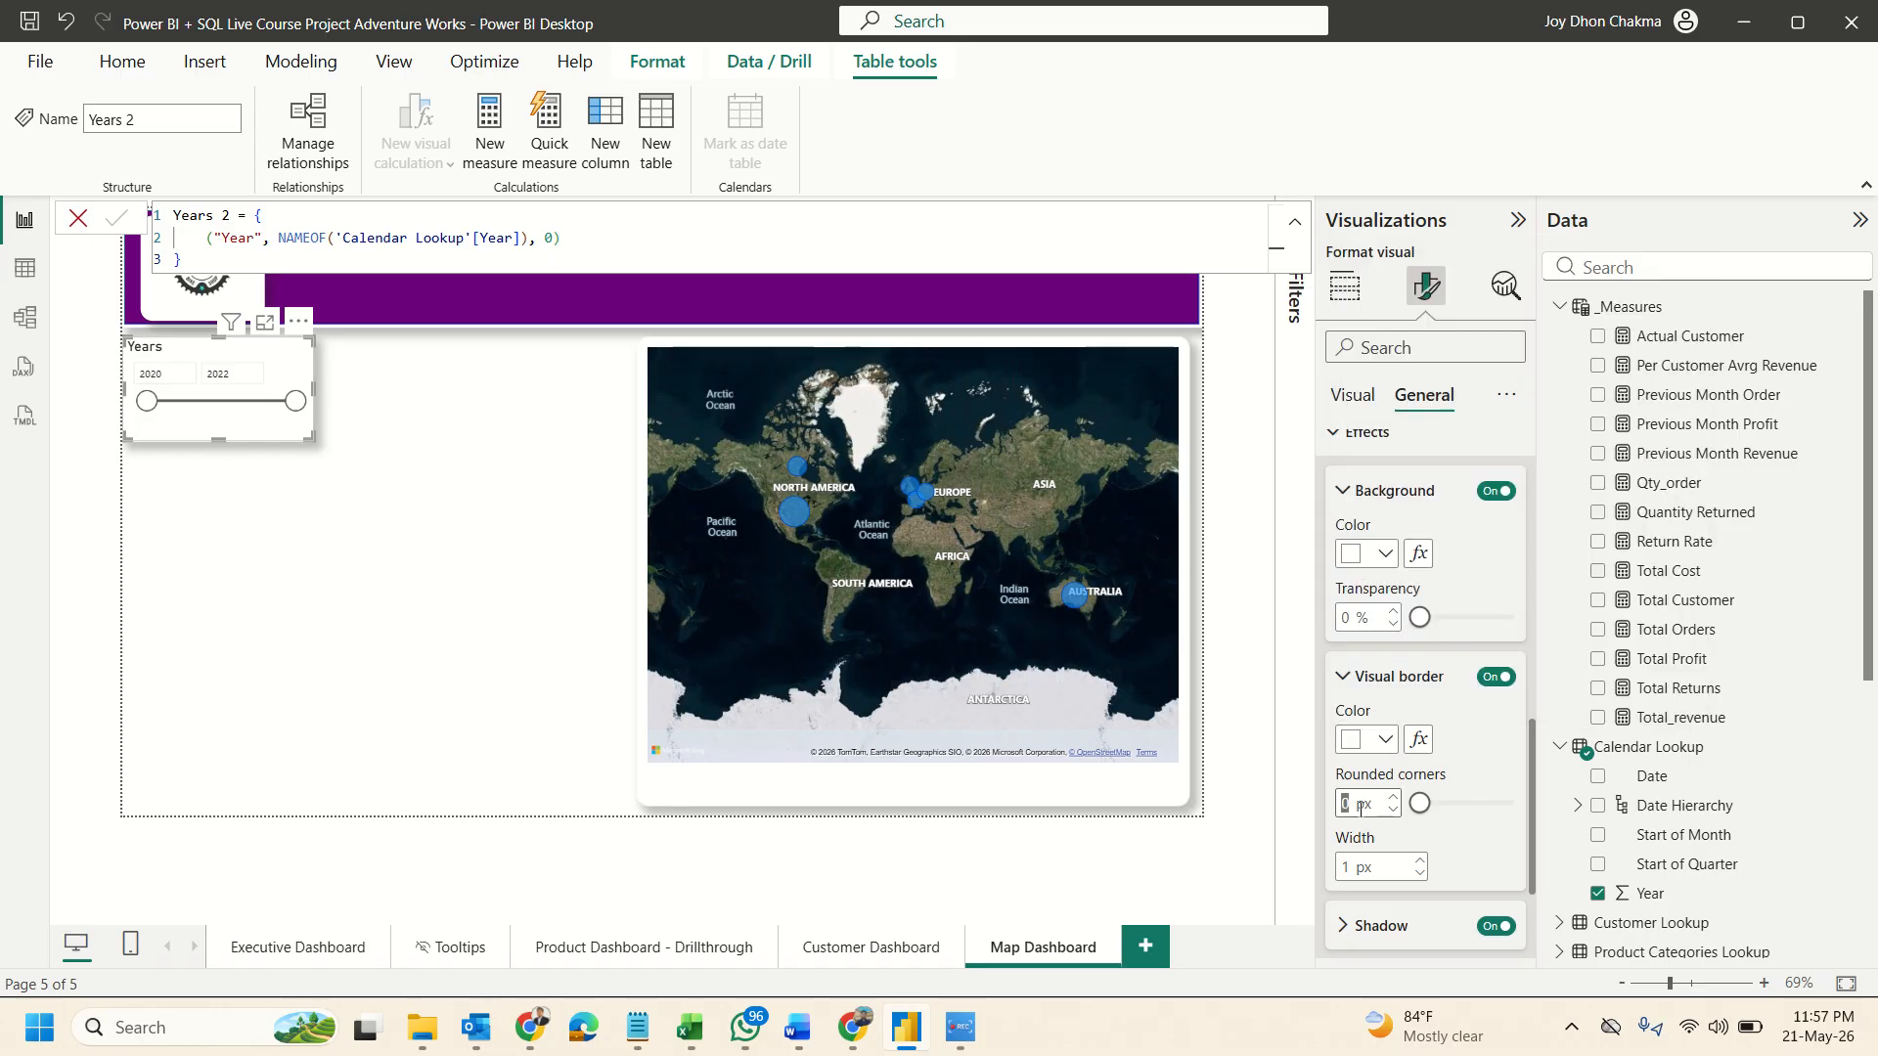
left_click_drag(1419, 803, 1462, 803)
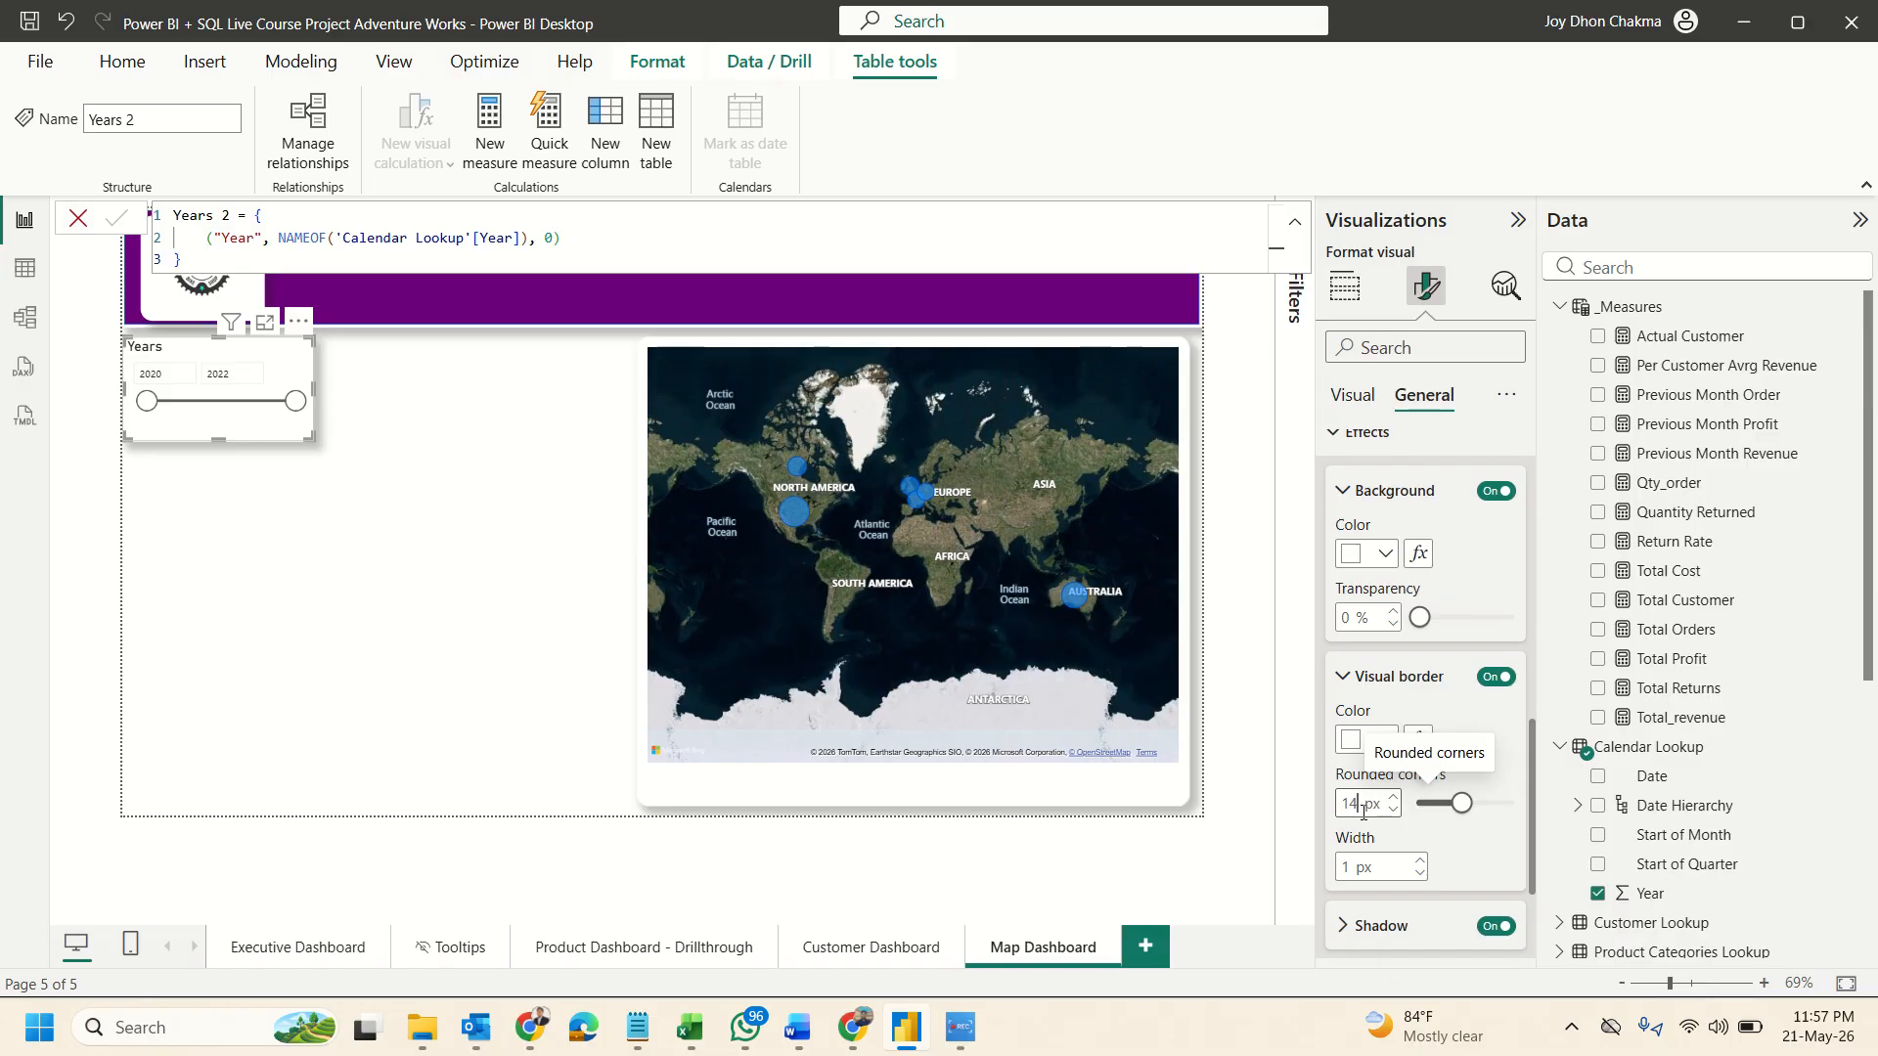
left_click(1419, 861)
left_click(1419, 861)
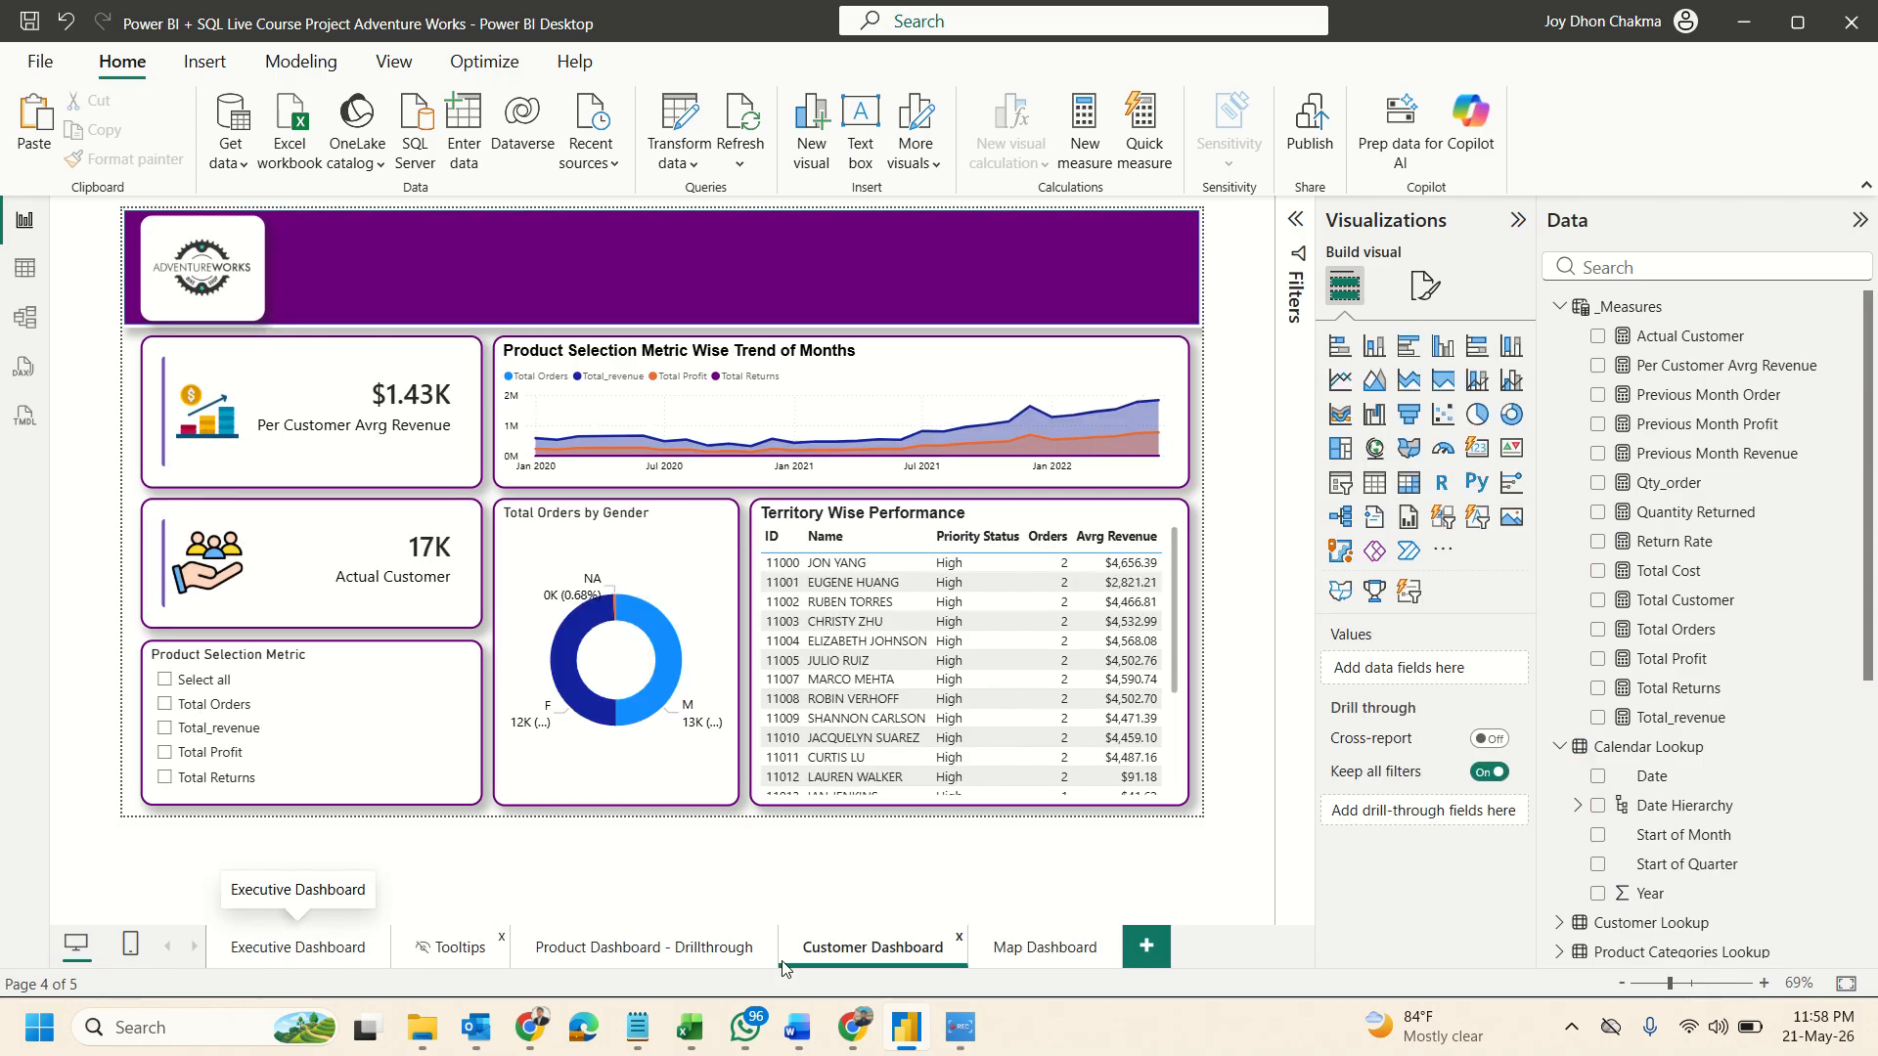
Return to the Map Dashboard page and set the Years slicer's border color to the header banner's dark purple.
left_click(1047, 965)
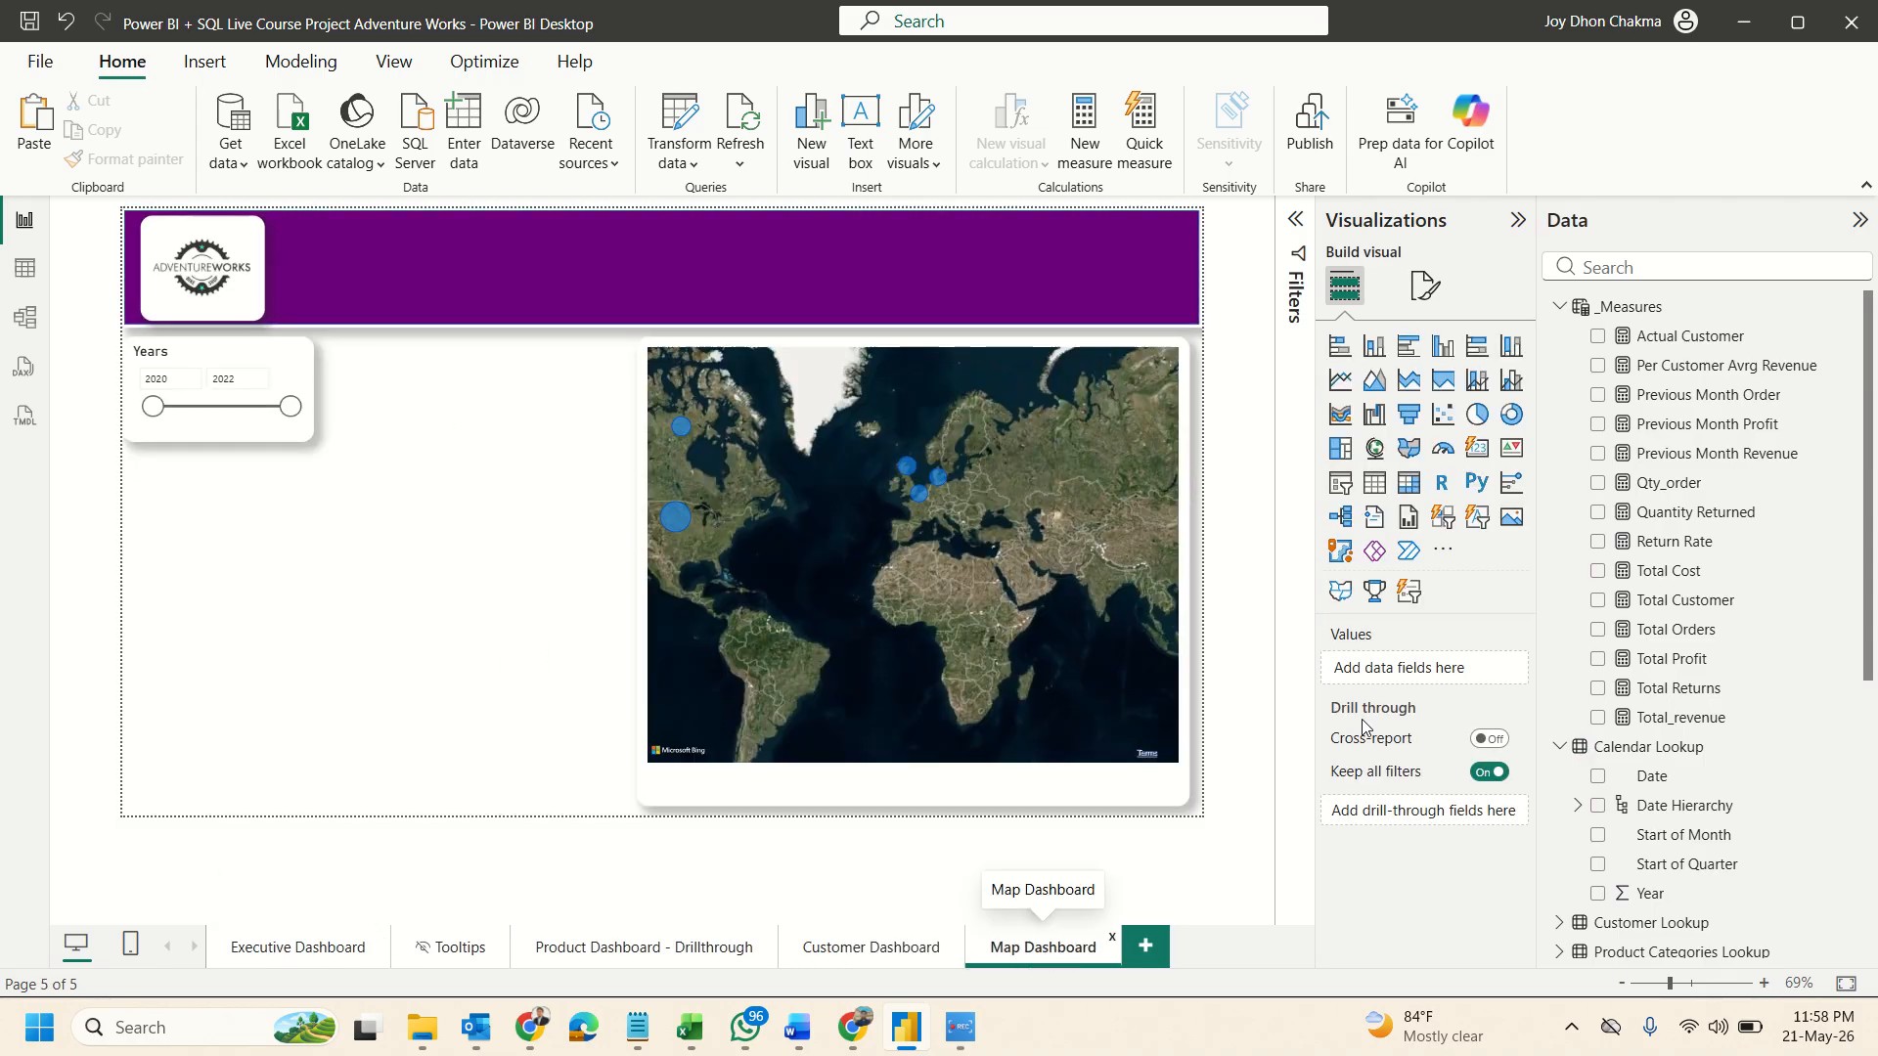
left_click(292, 361)
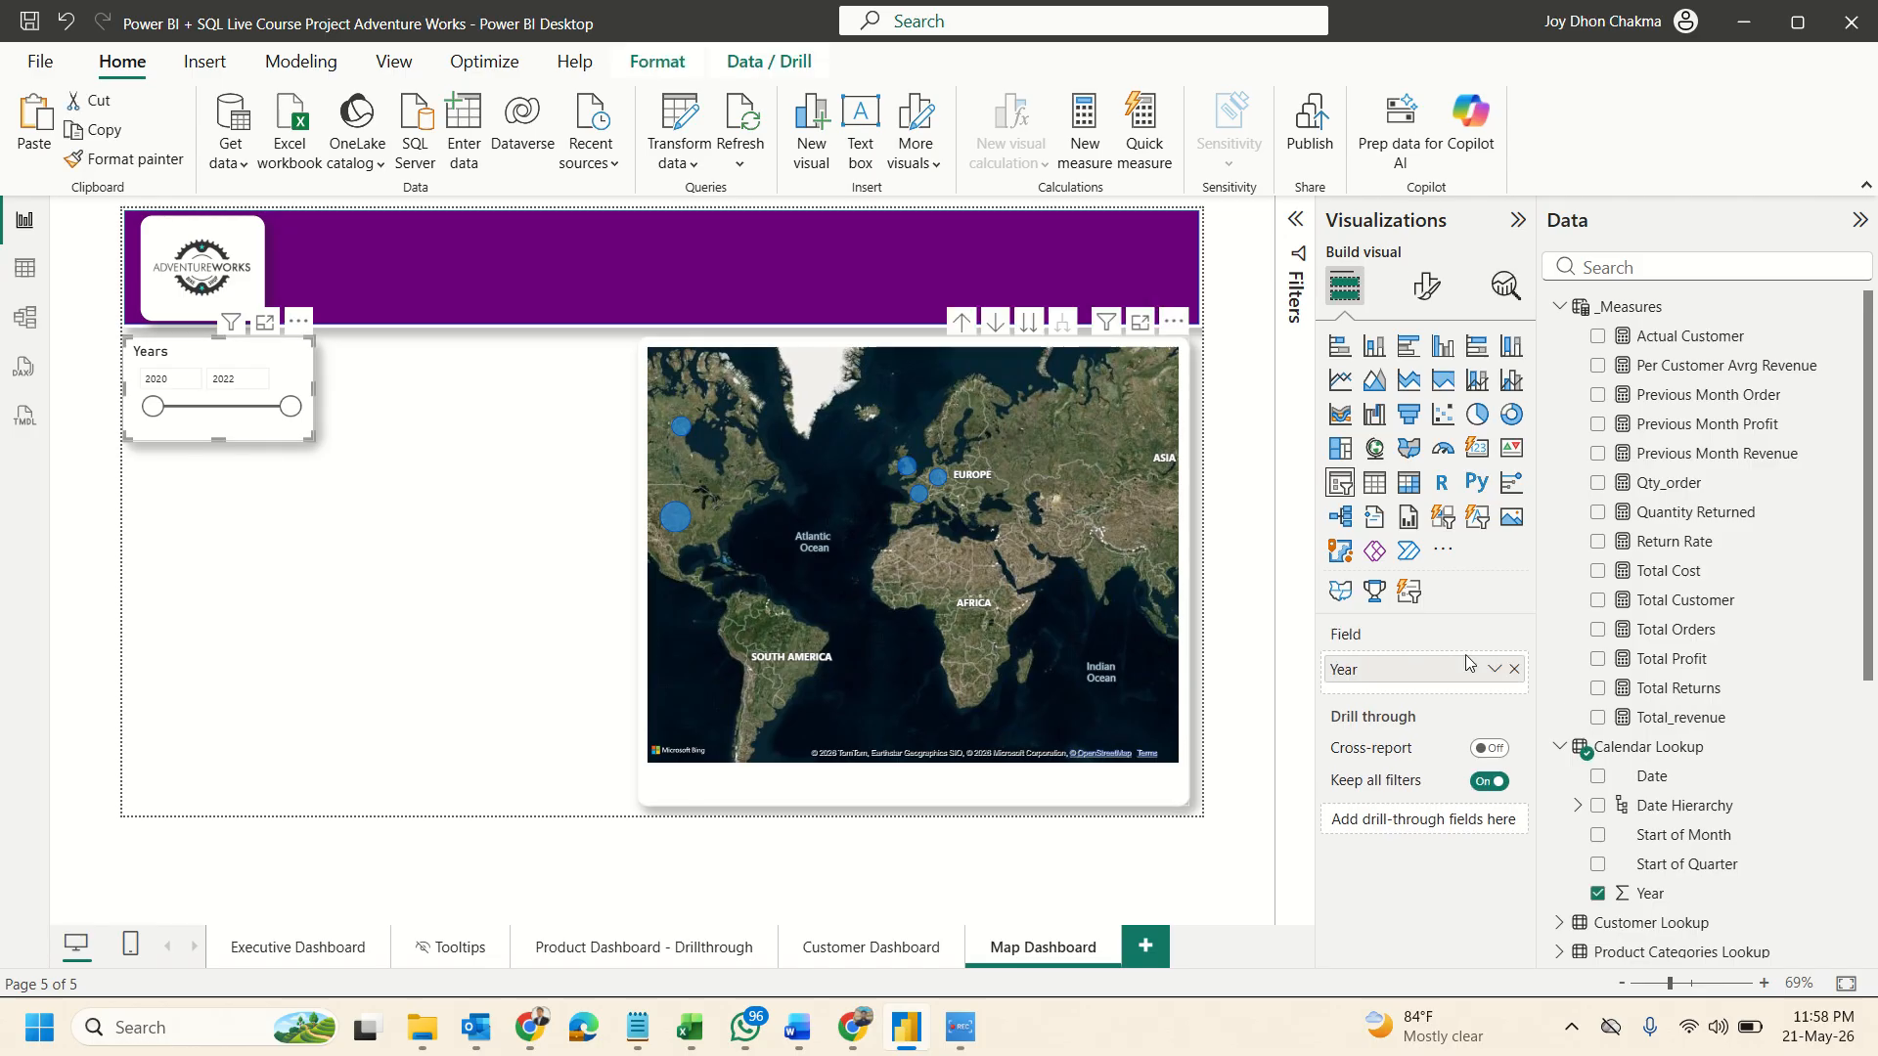
left_click(1424, 286)
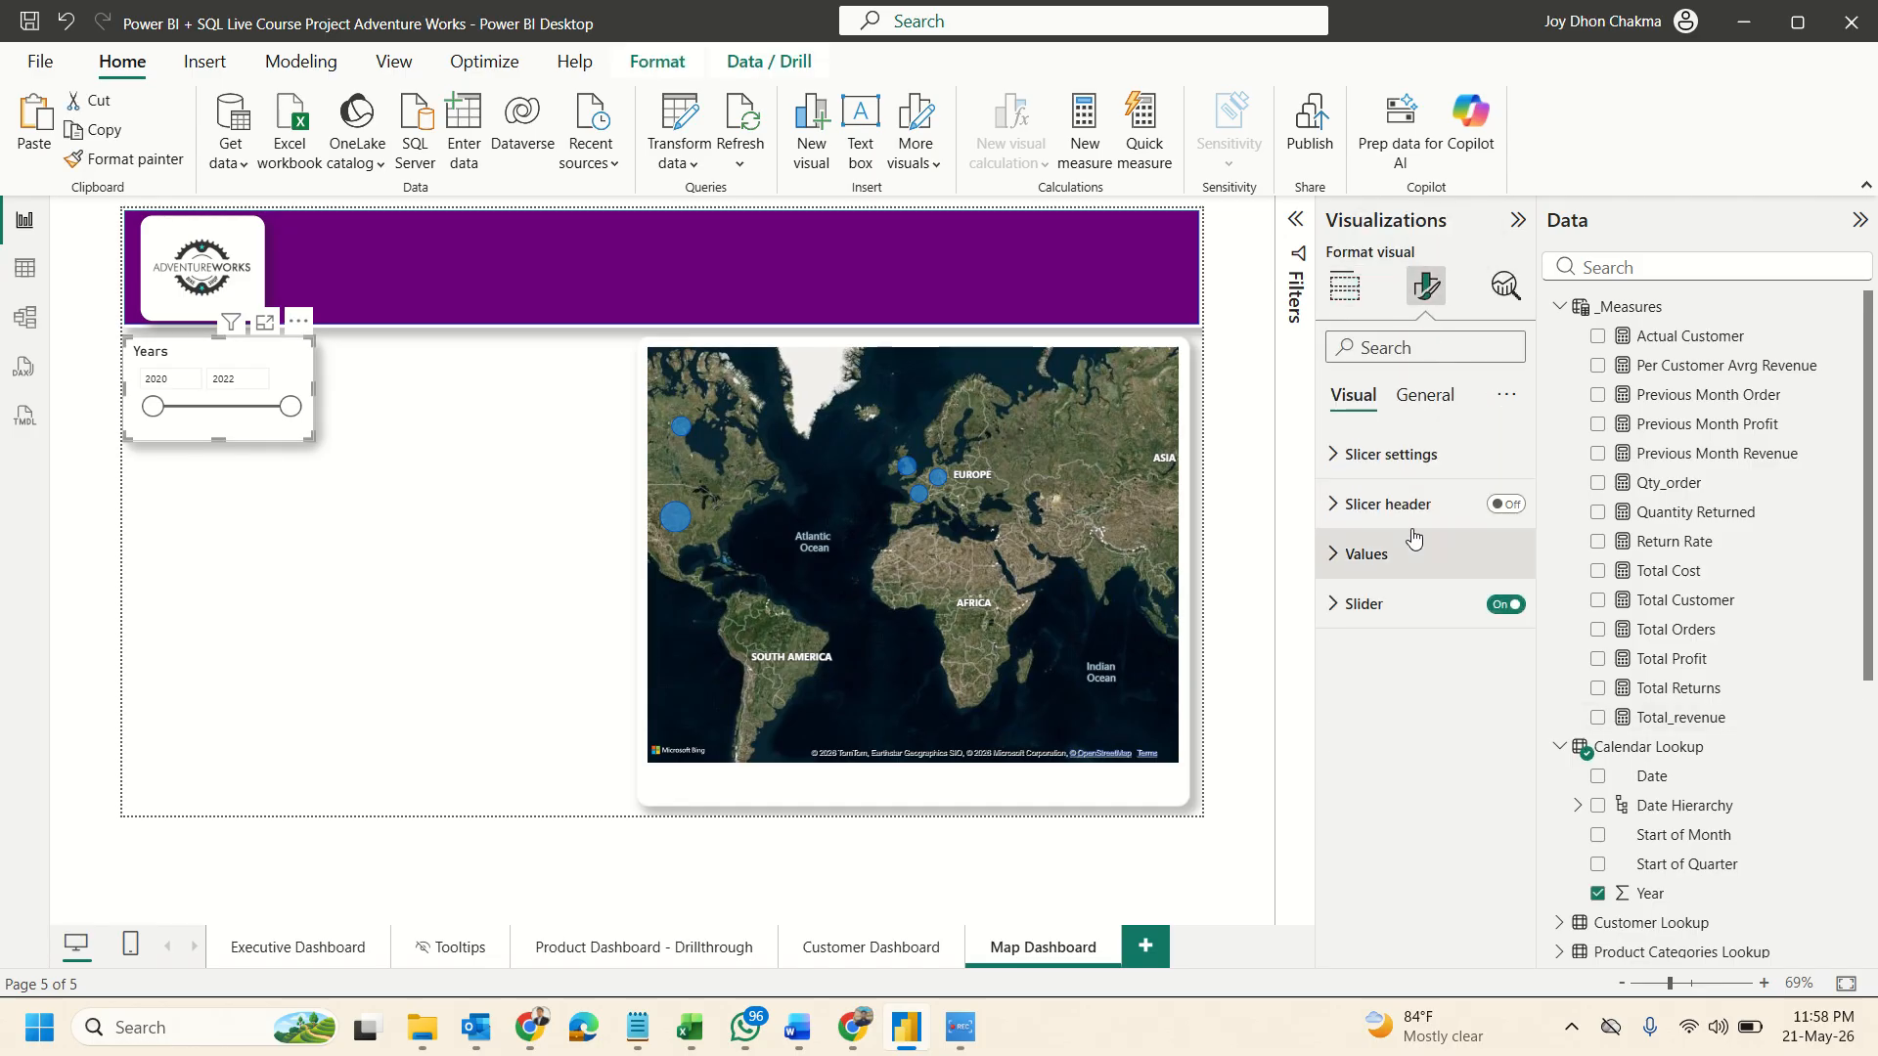
left_click(1374, 553)
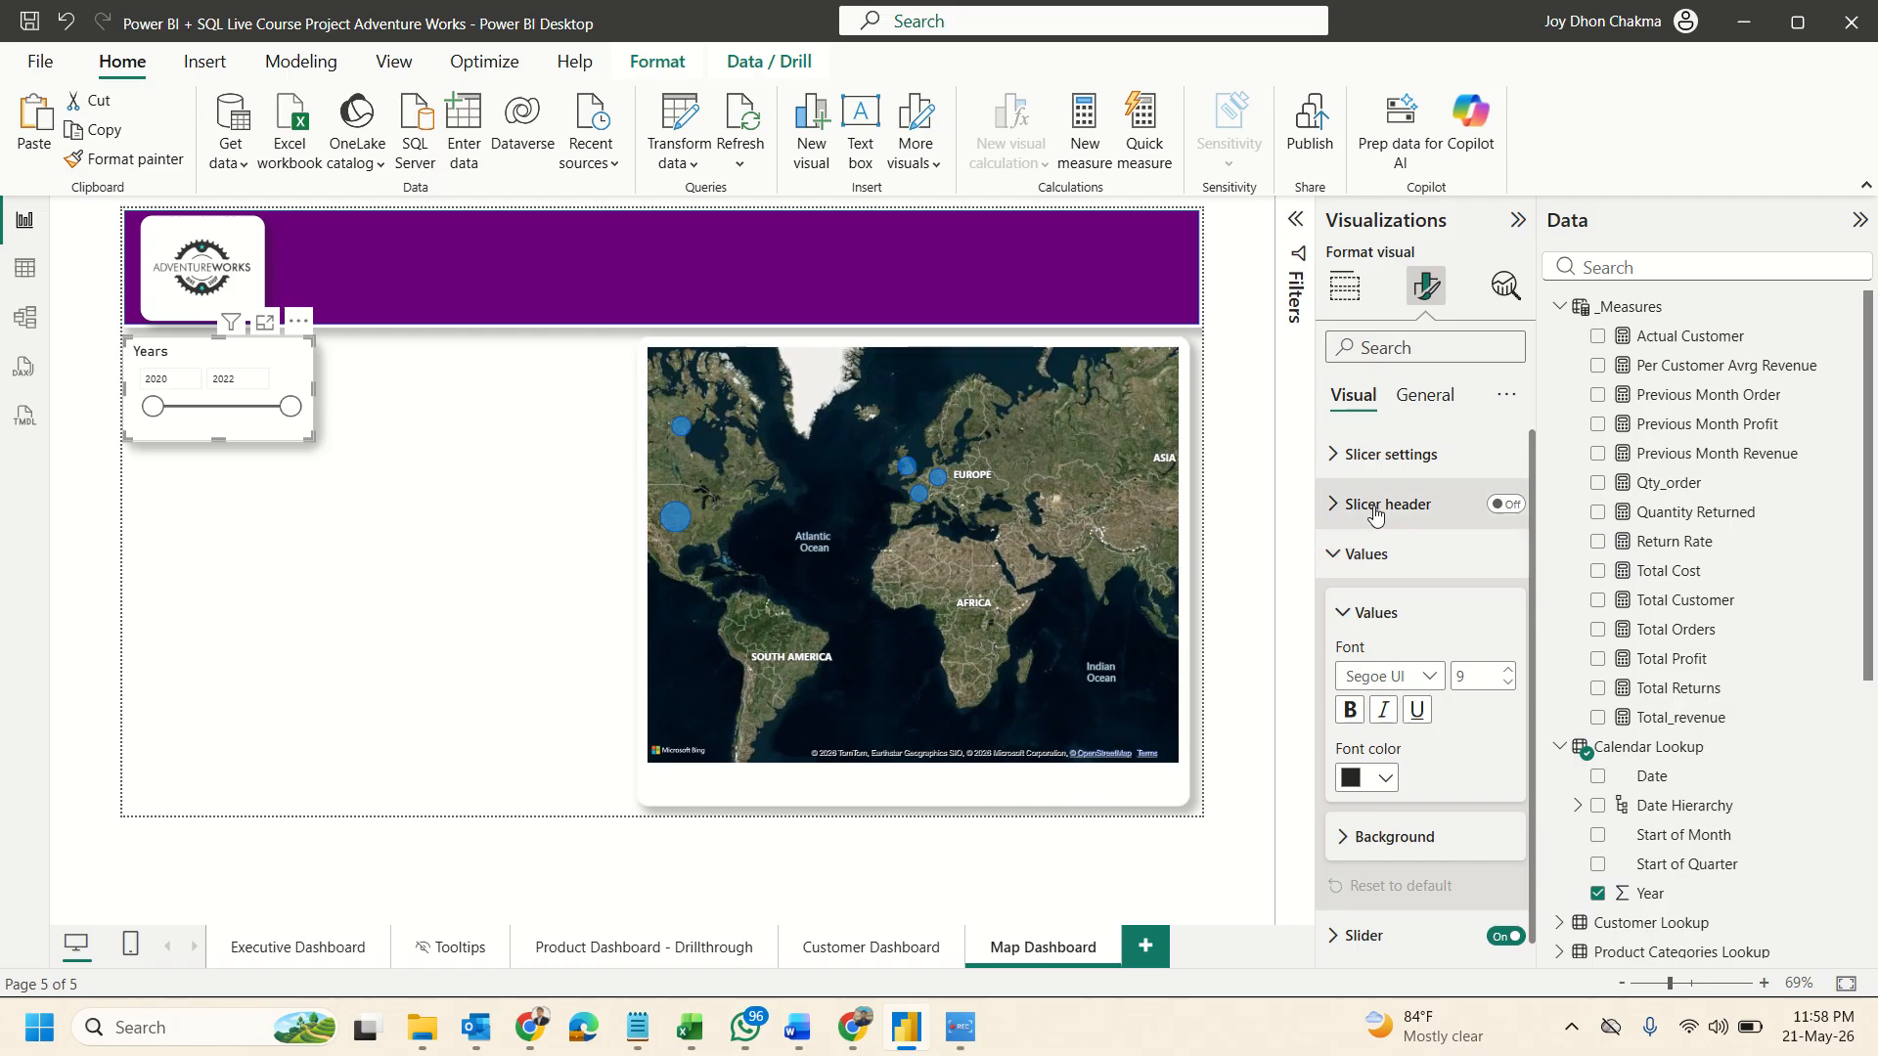
left_click(1367, 554)
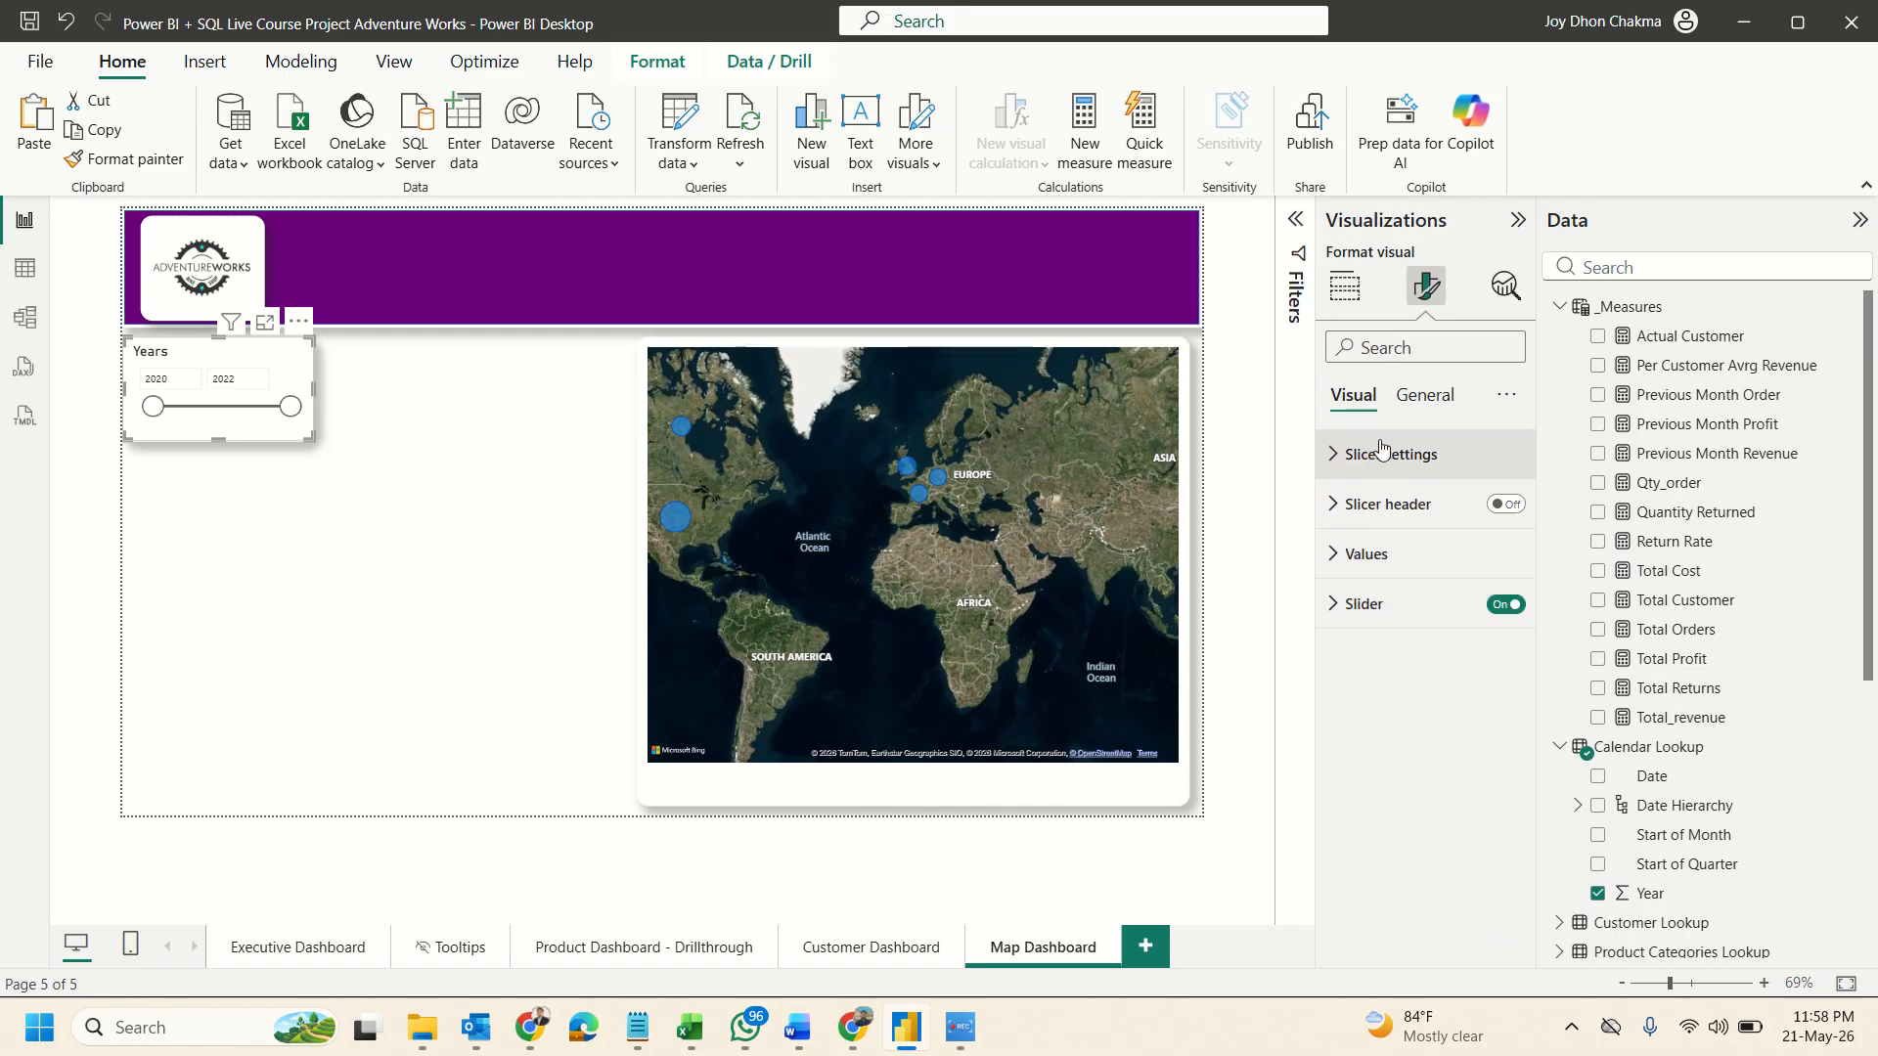
left_click(1424, 395)
left_click(1385, 554)
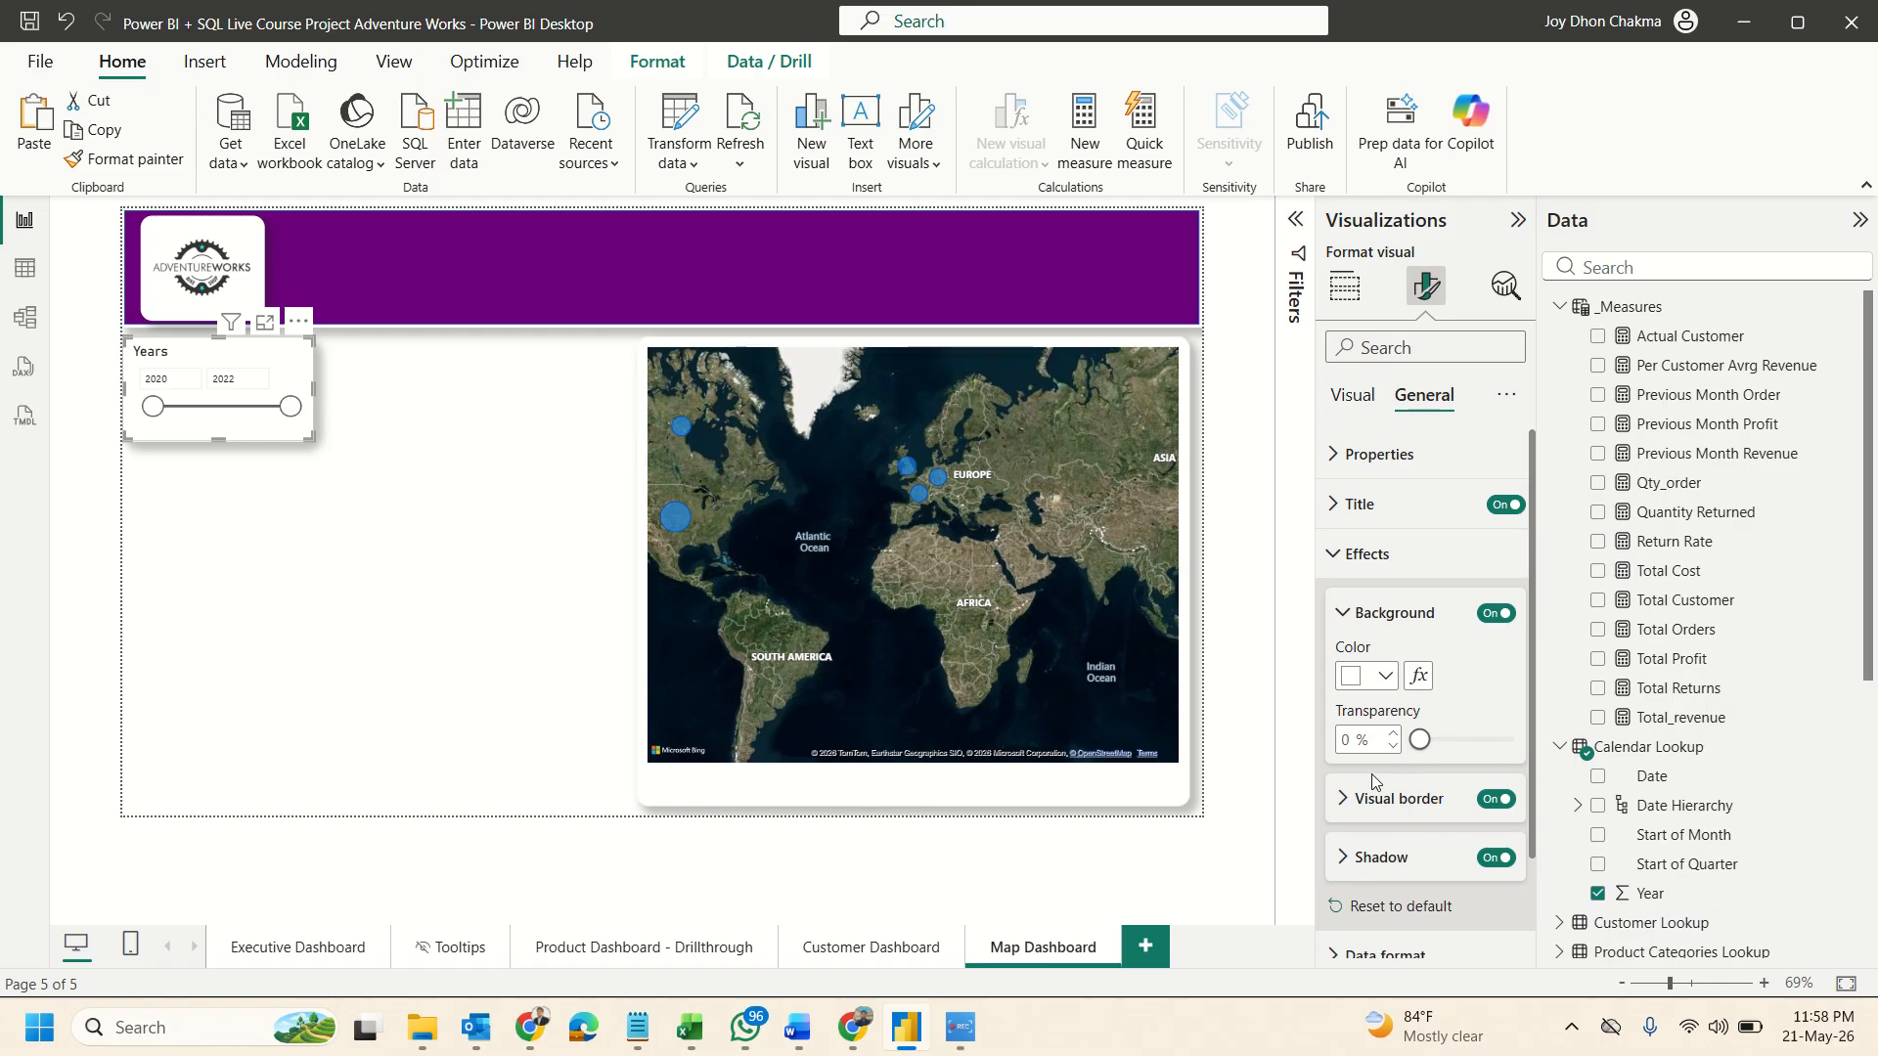
left_click(1377, 799)
left_click(1387, 860)
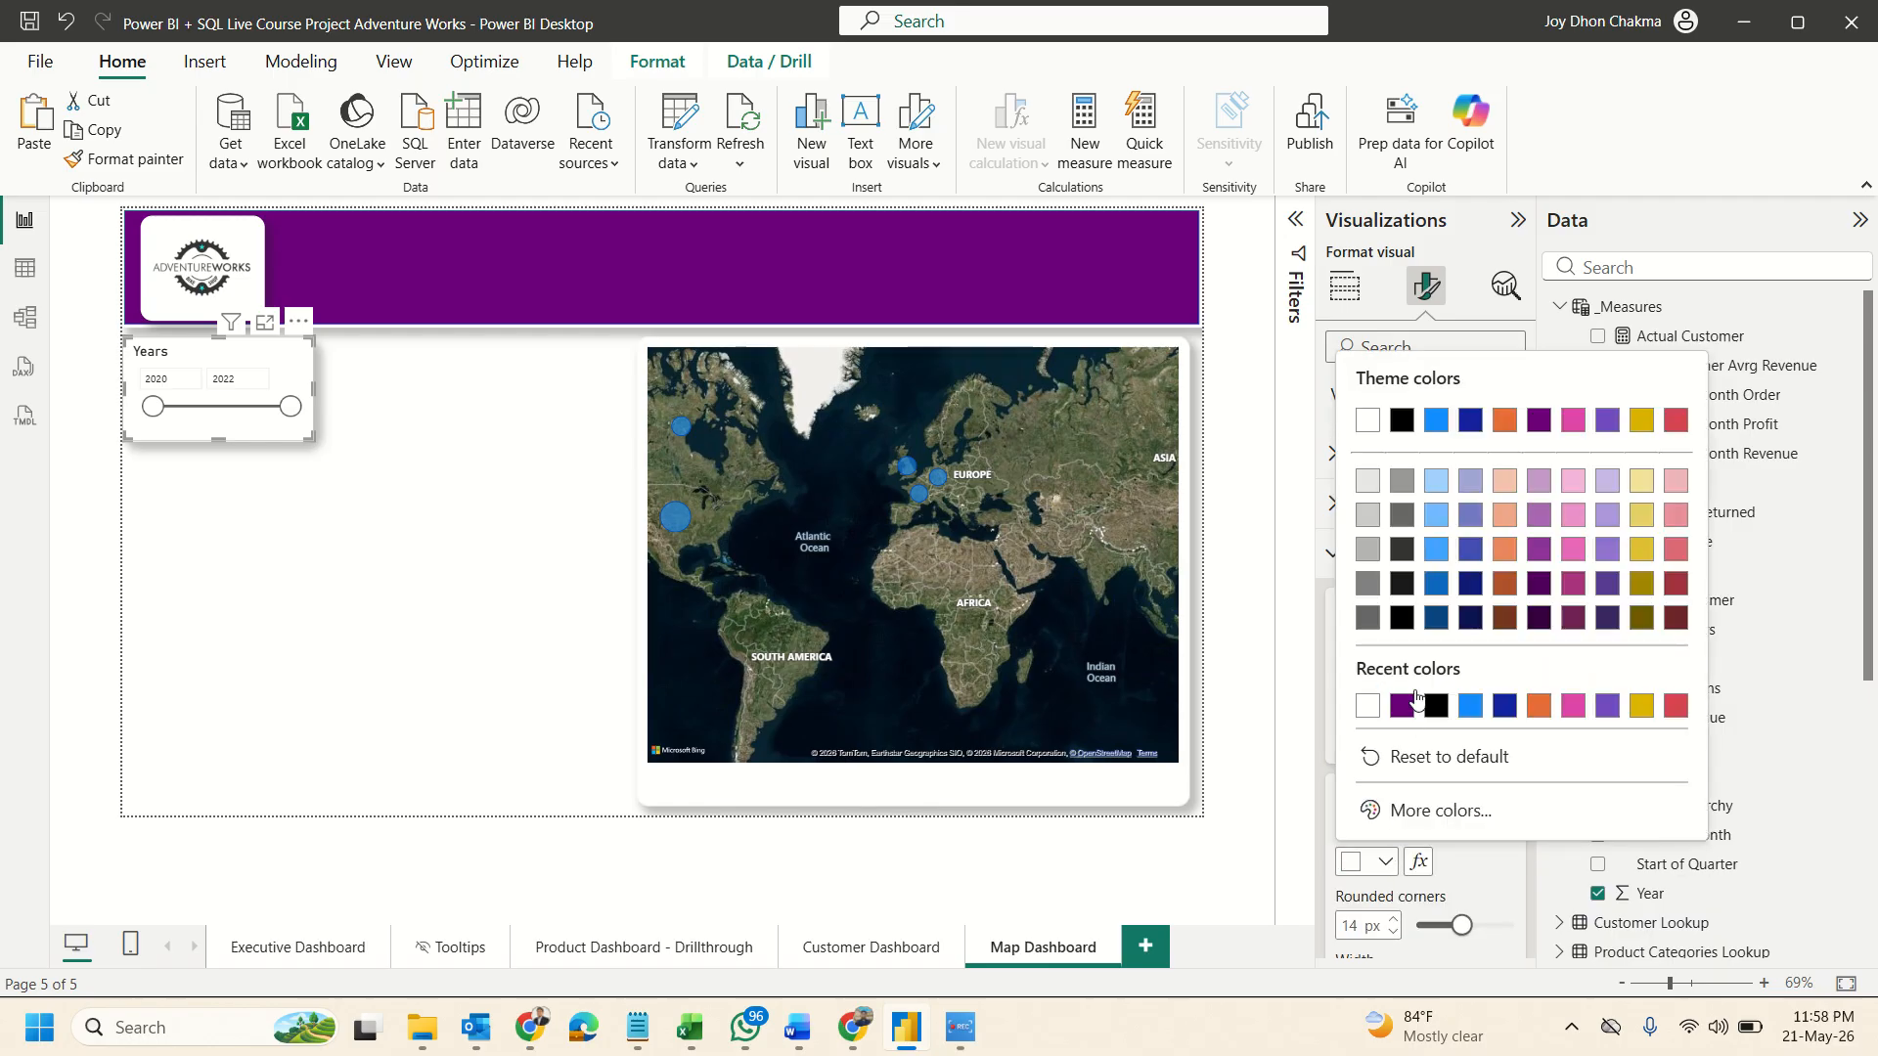
left_click(1401, 706)
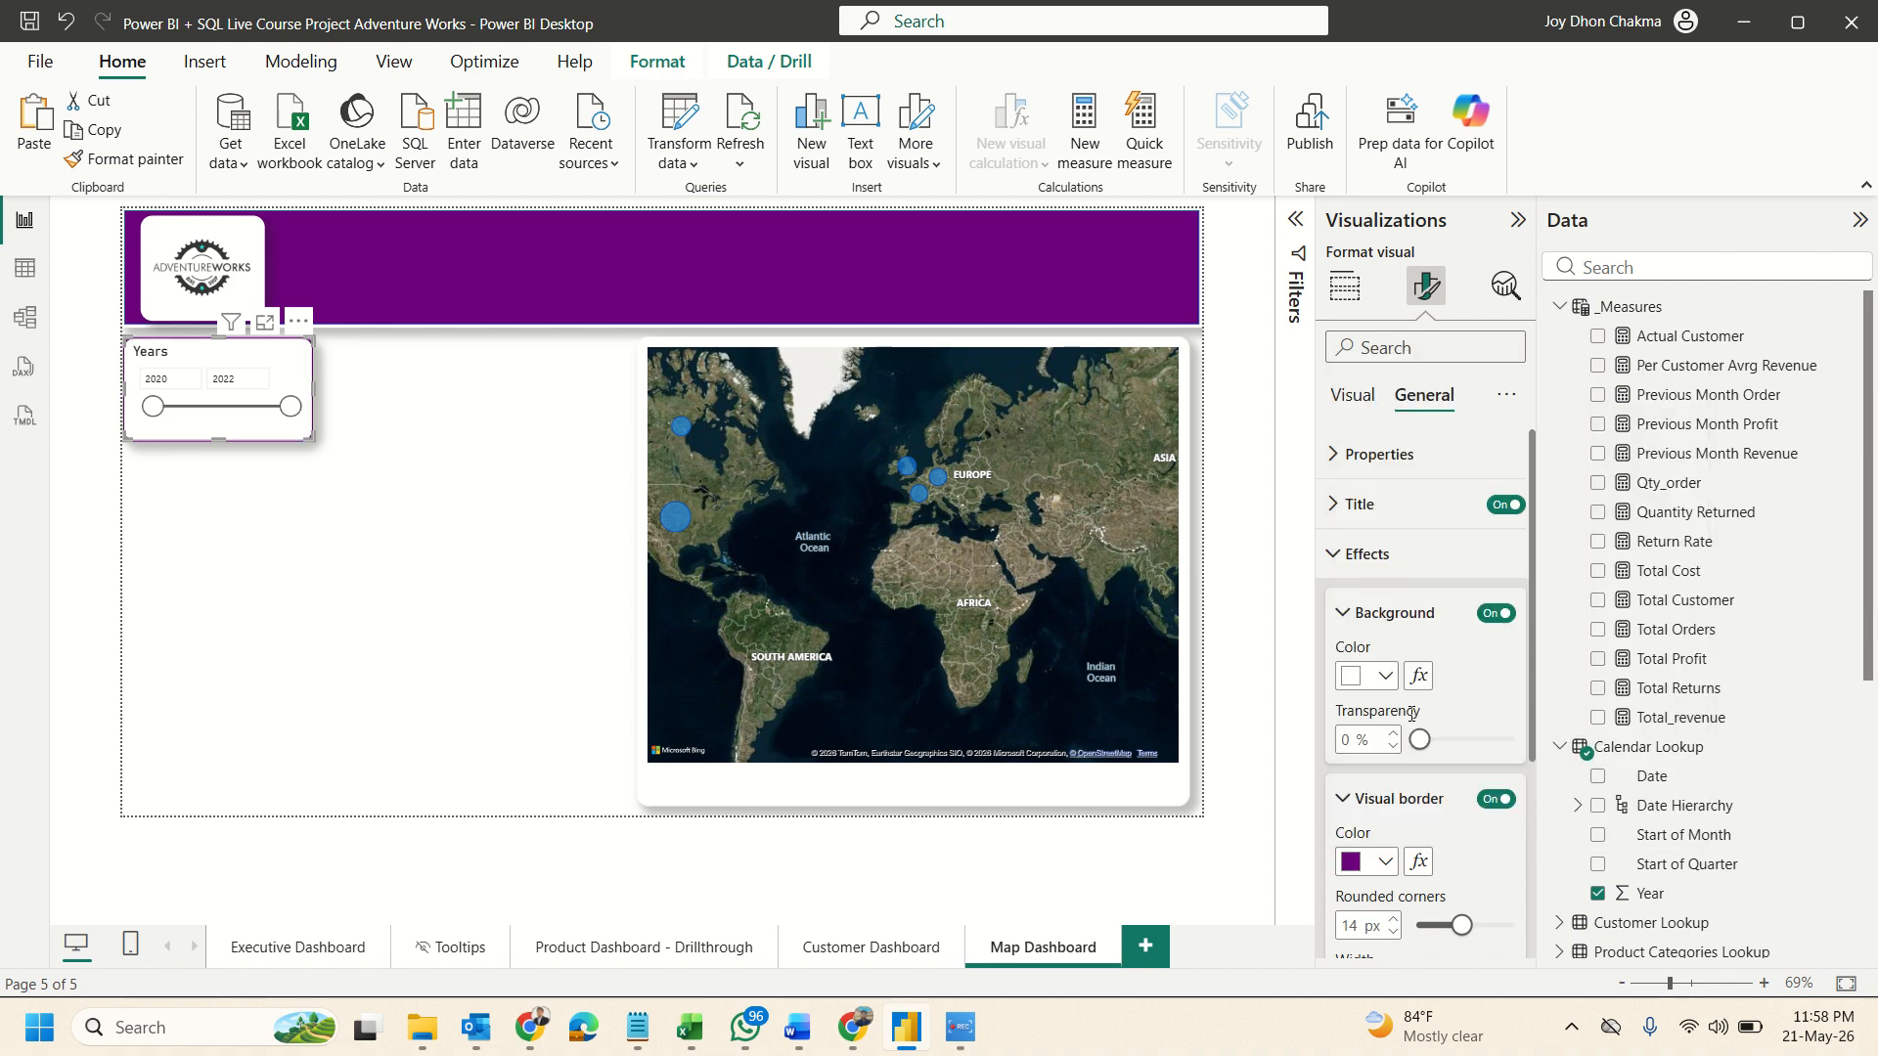
Set the territory map's visual border color to the header banner's dark purple.
left_click(816, 352)
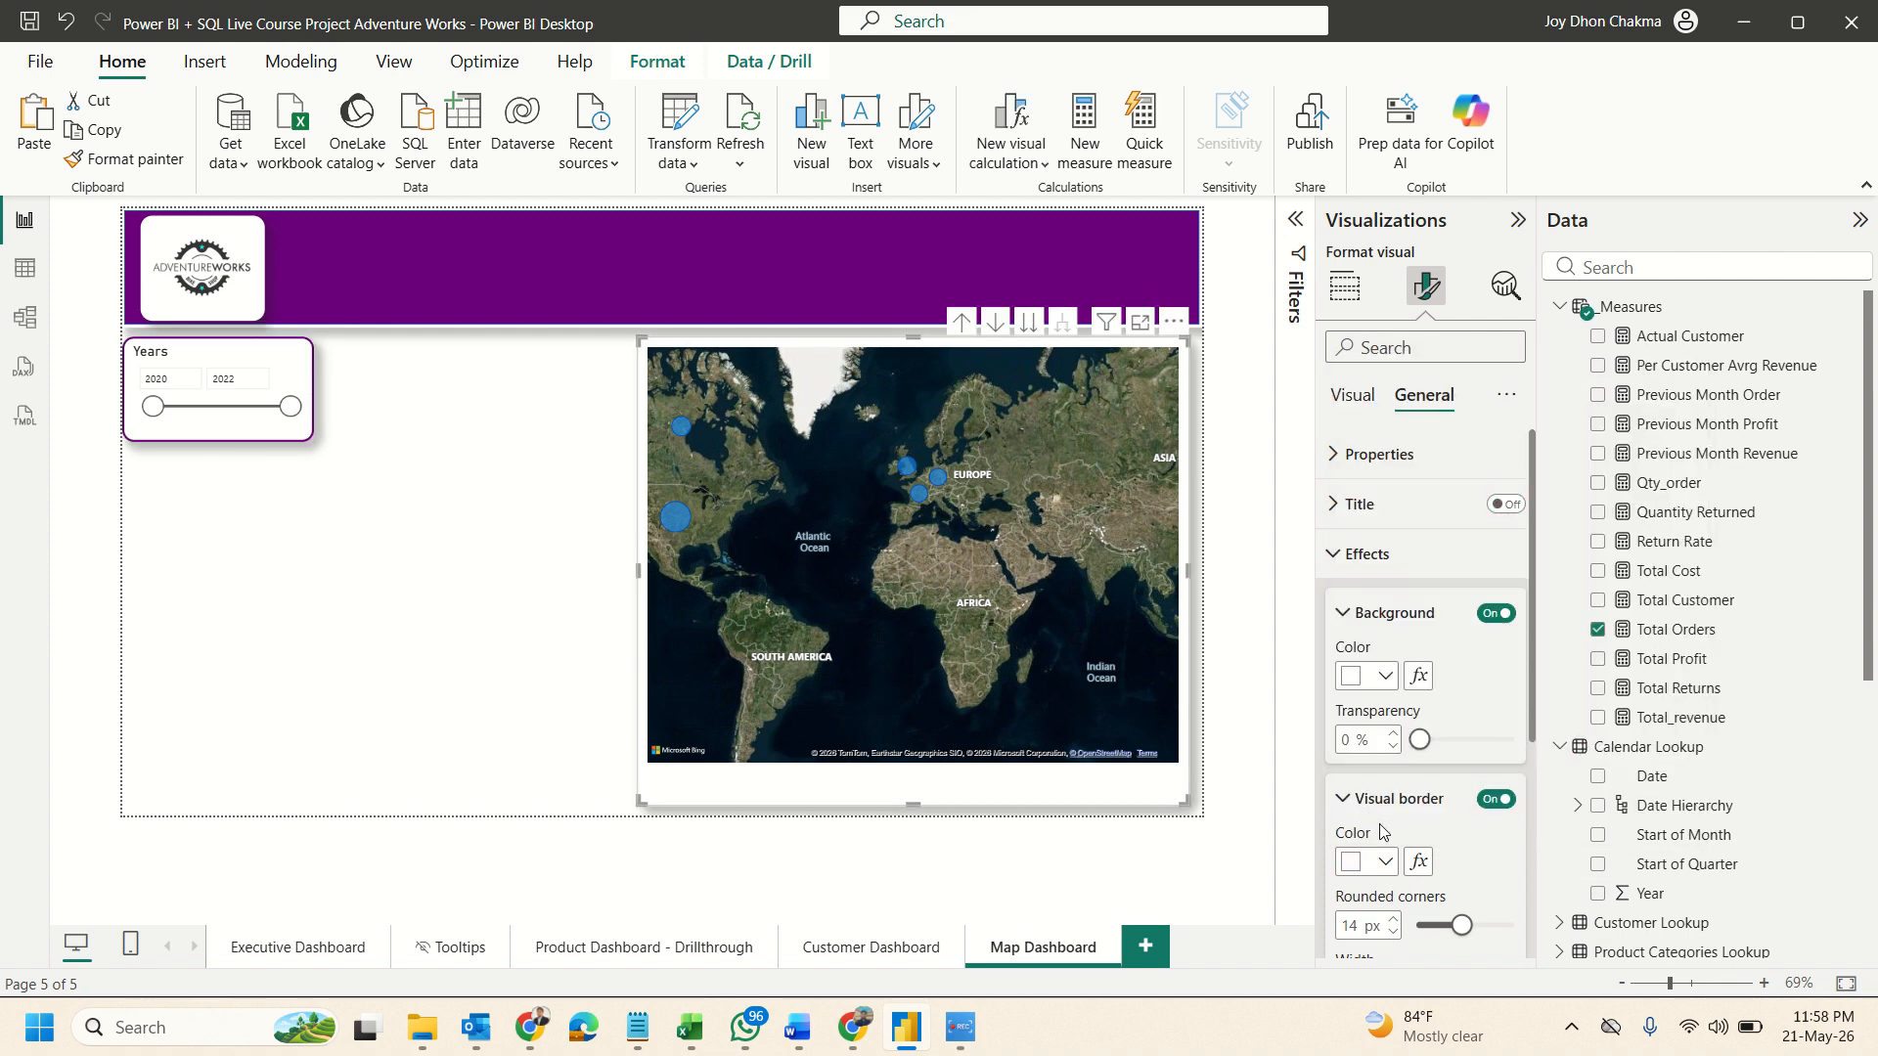
left_click(1384, 864)
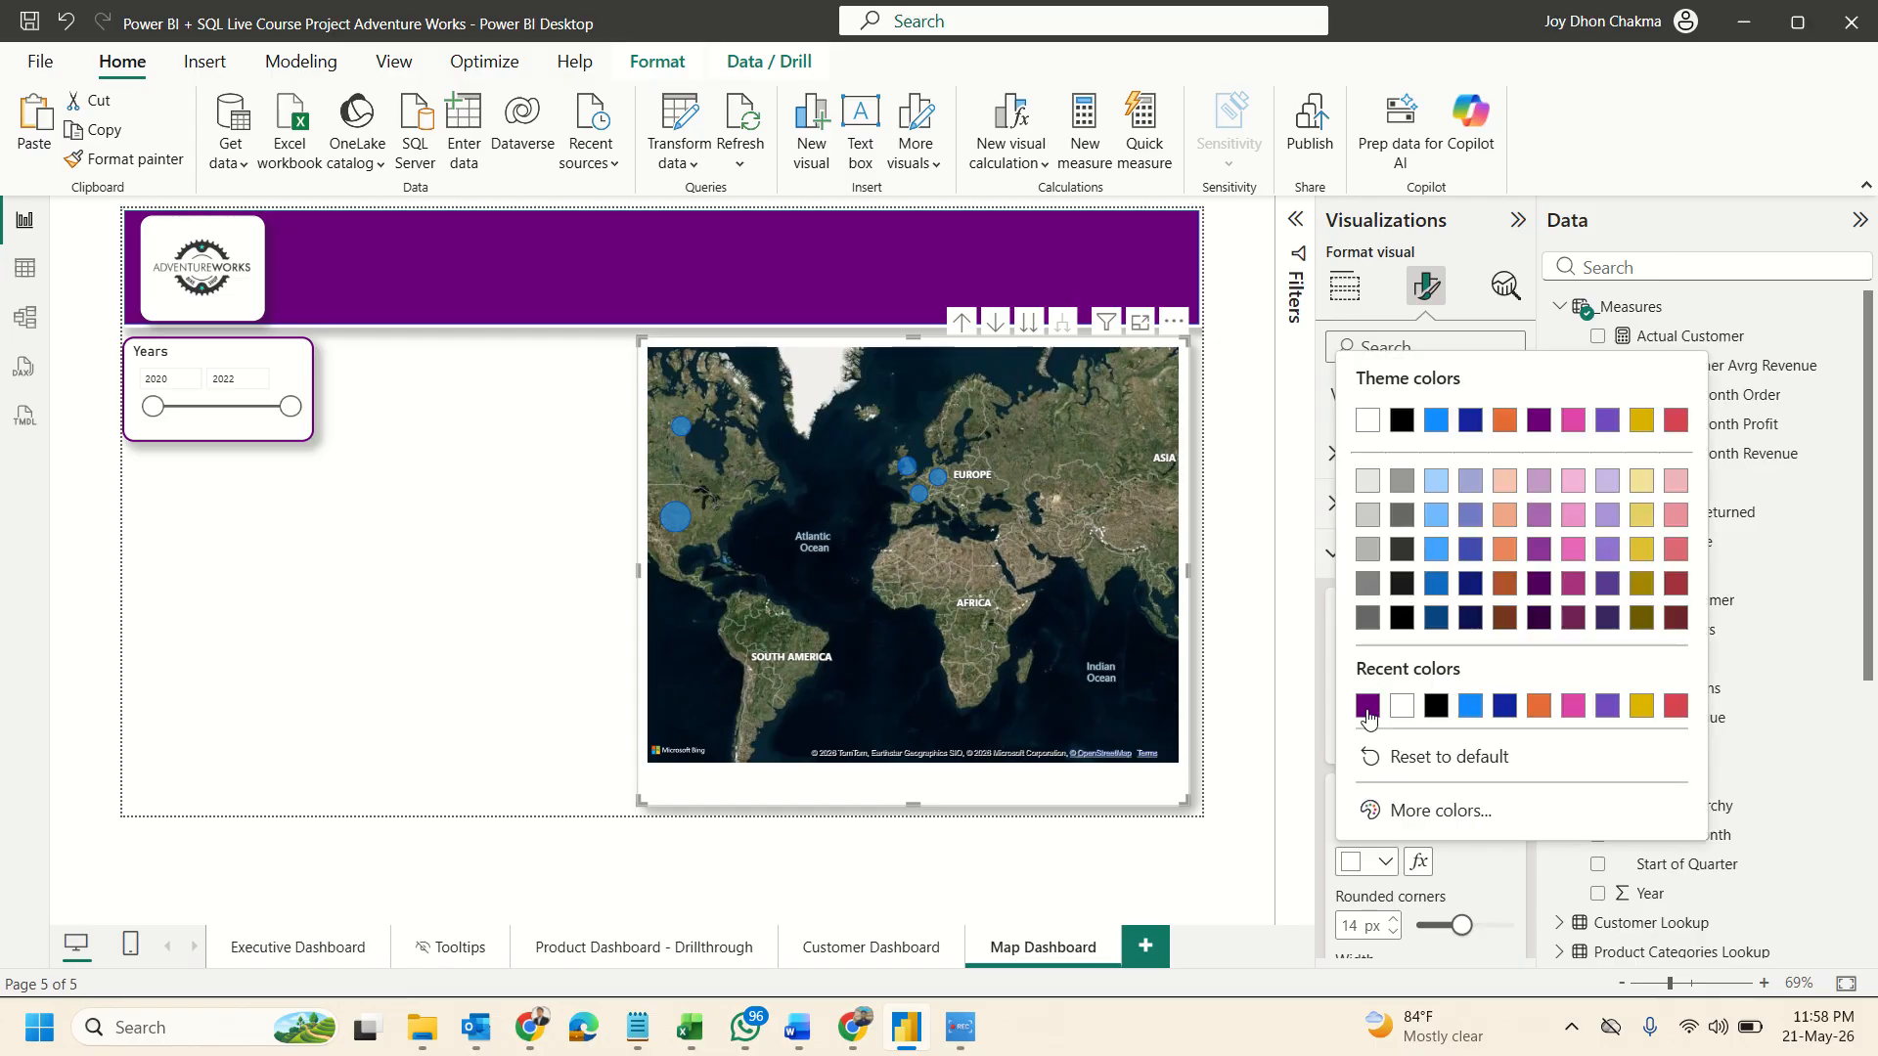
left_click(1367, 705)
left_click(489, 528)
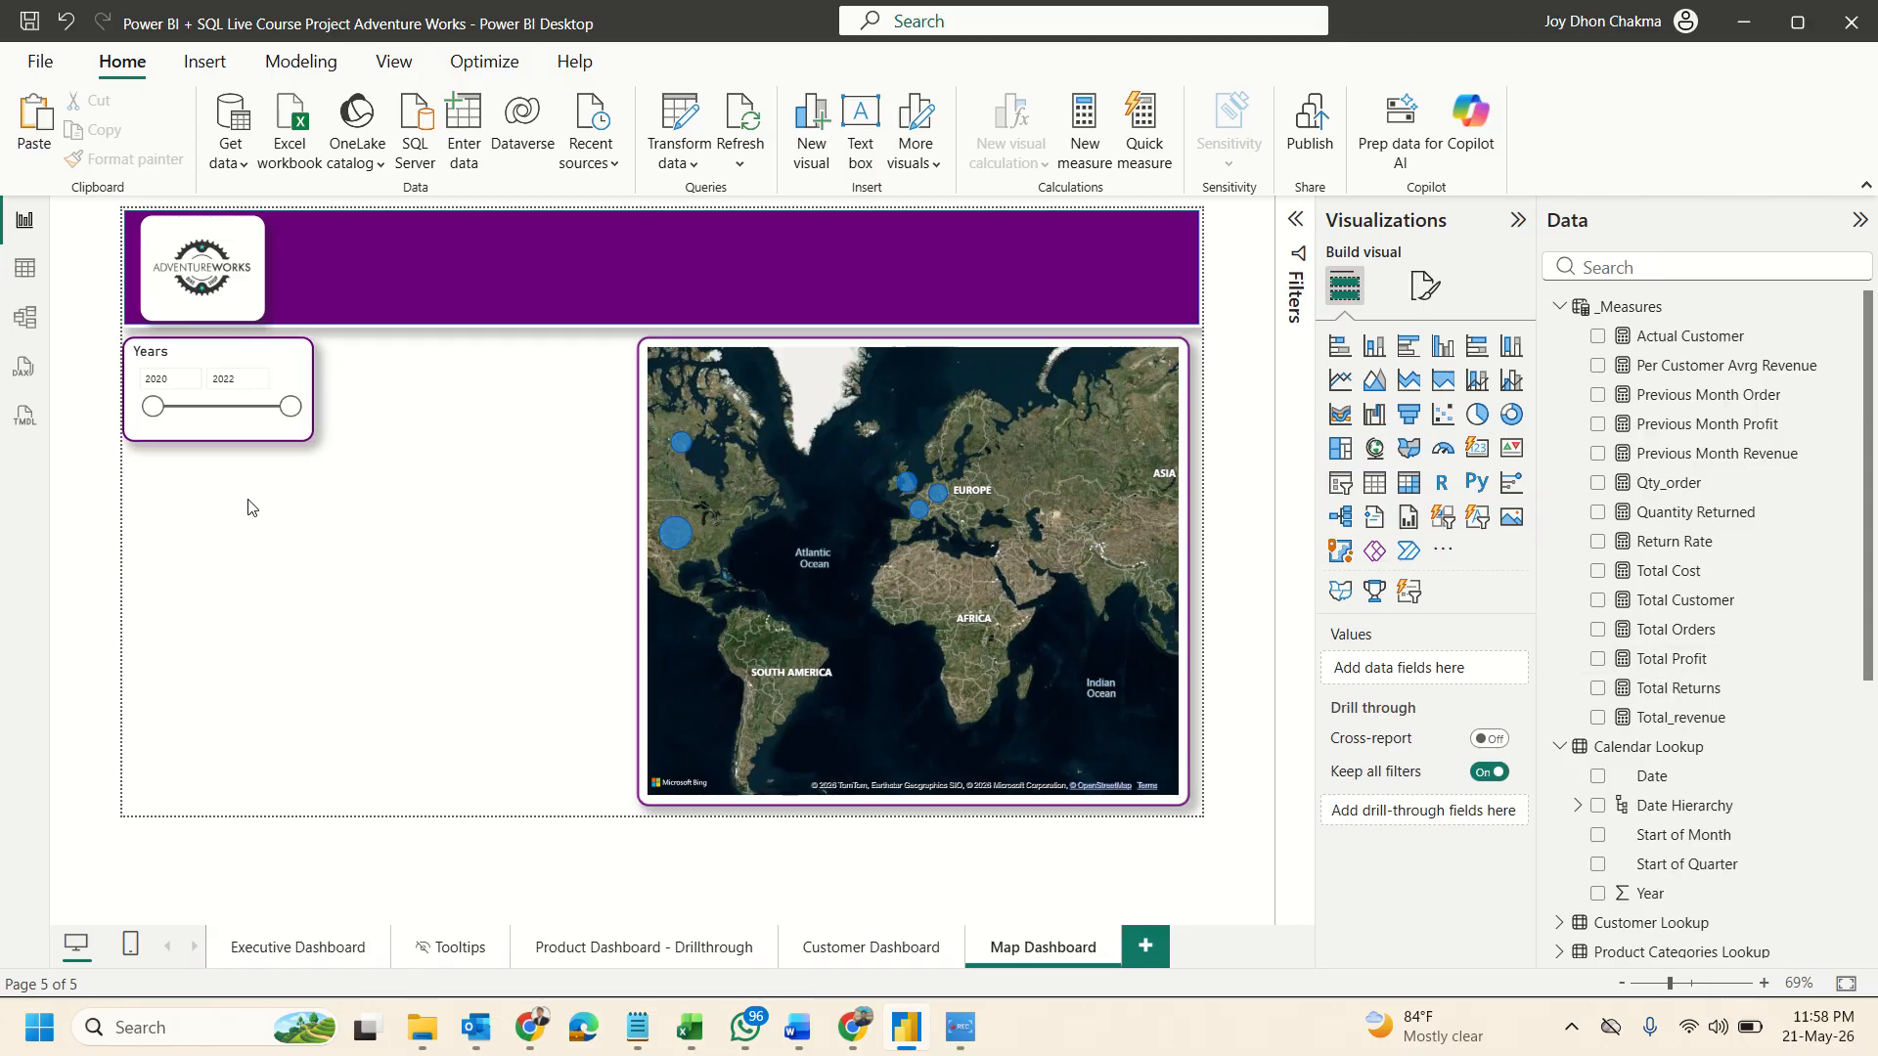
Nudge the Years slicer slightly inward from the page edge and place a duplicate of it directly below.
left_click(278, 360)
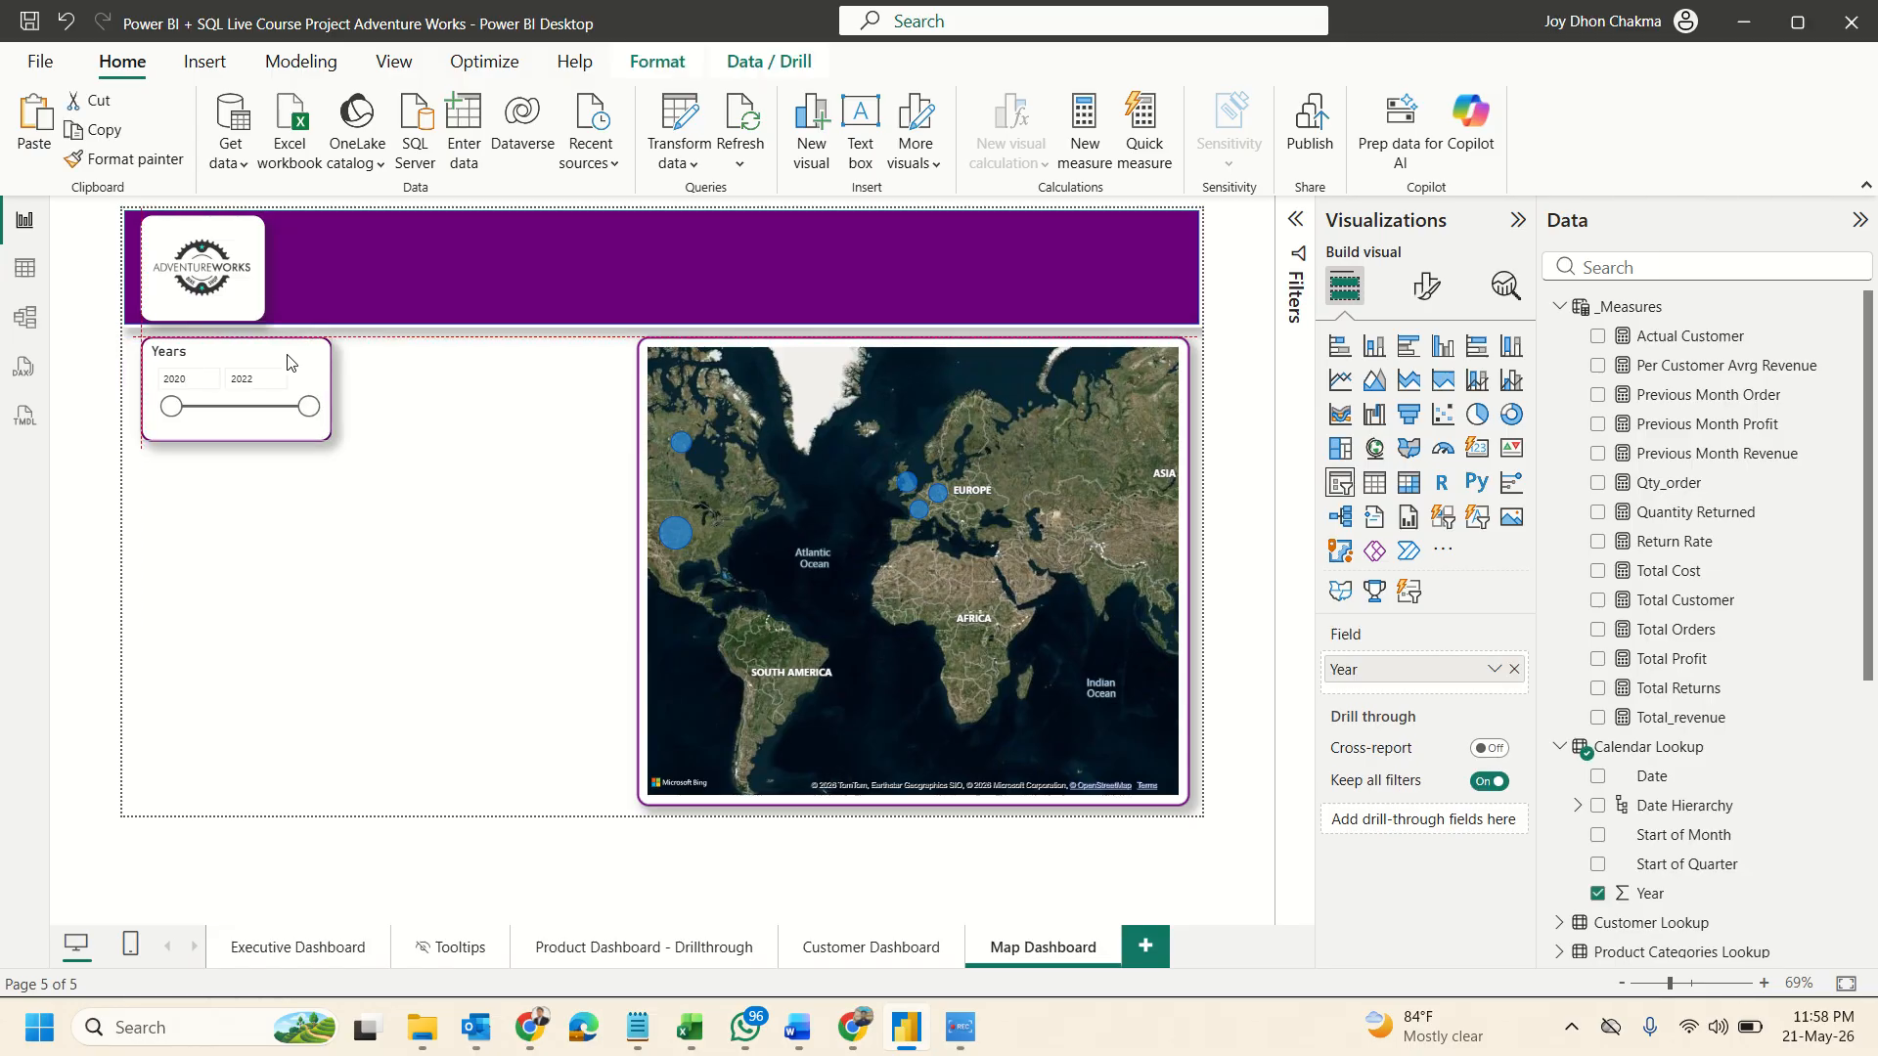
left_click_drag(282, 357, 287, 362)
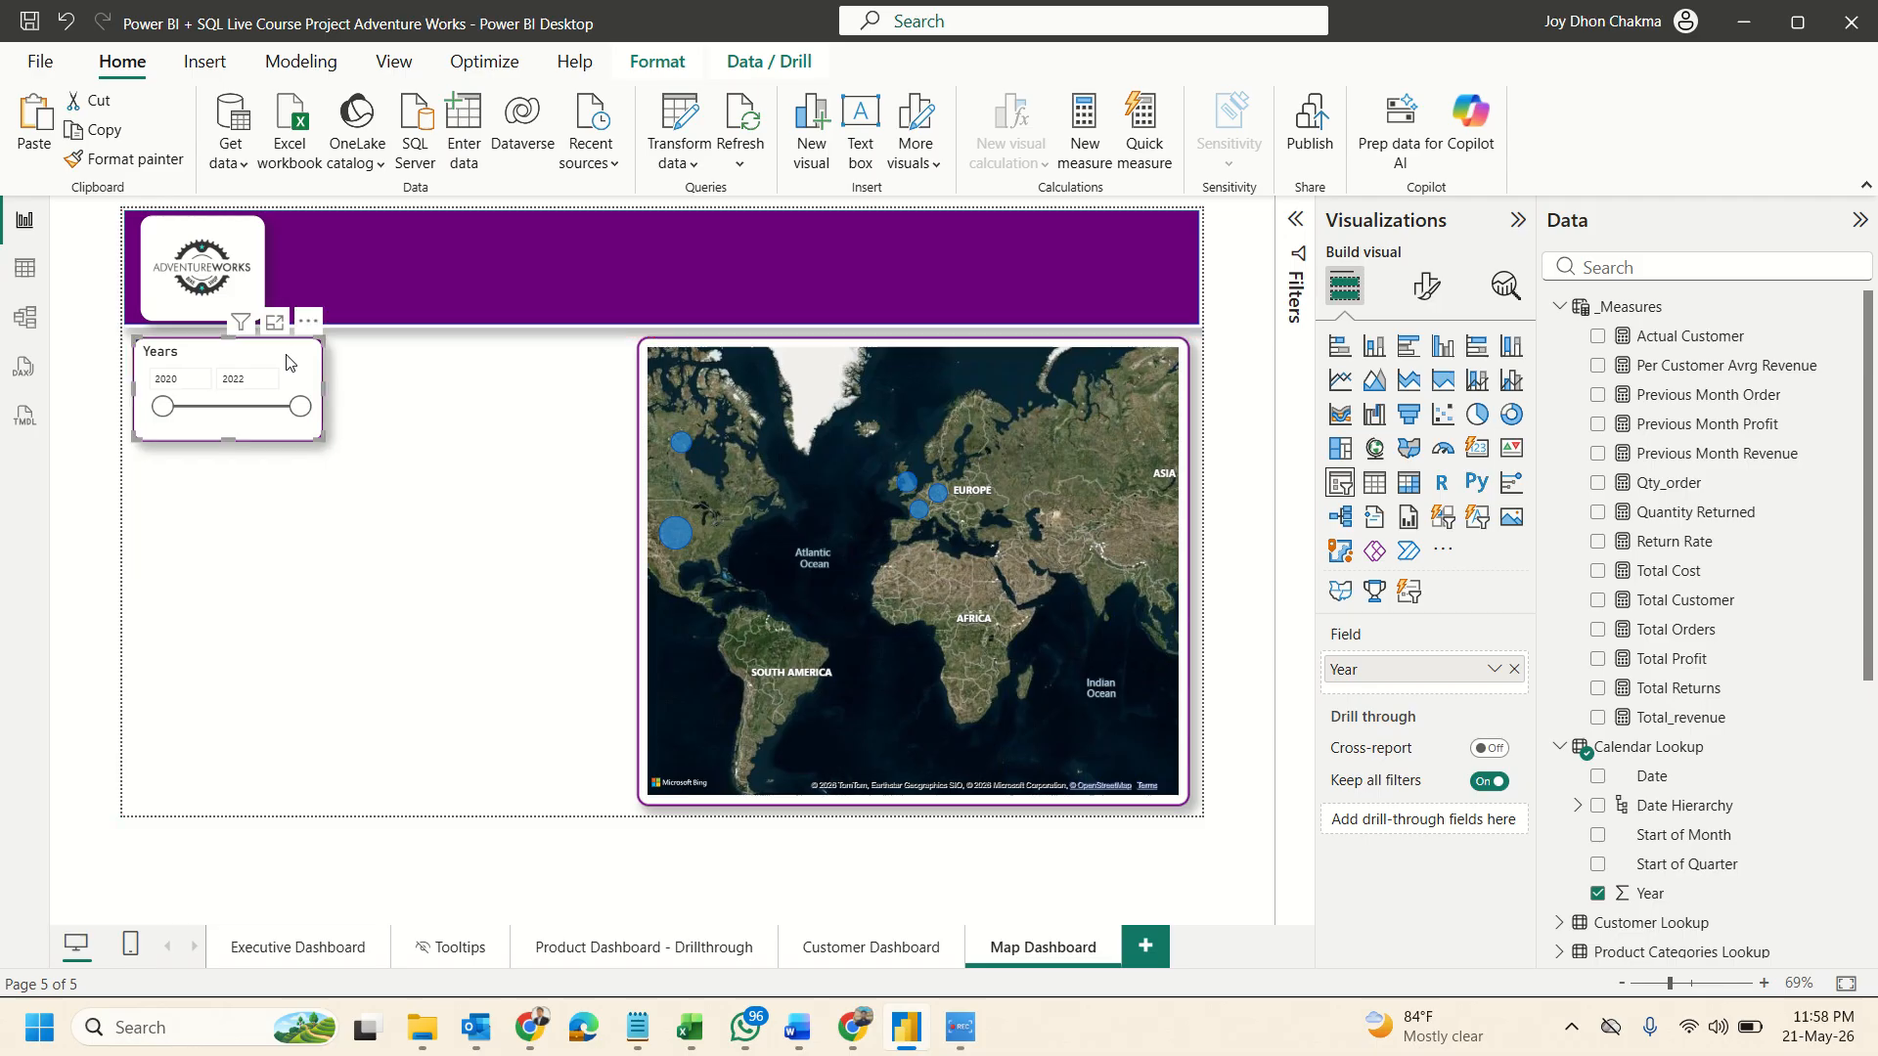
key("ctrl+v")
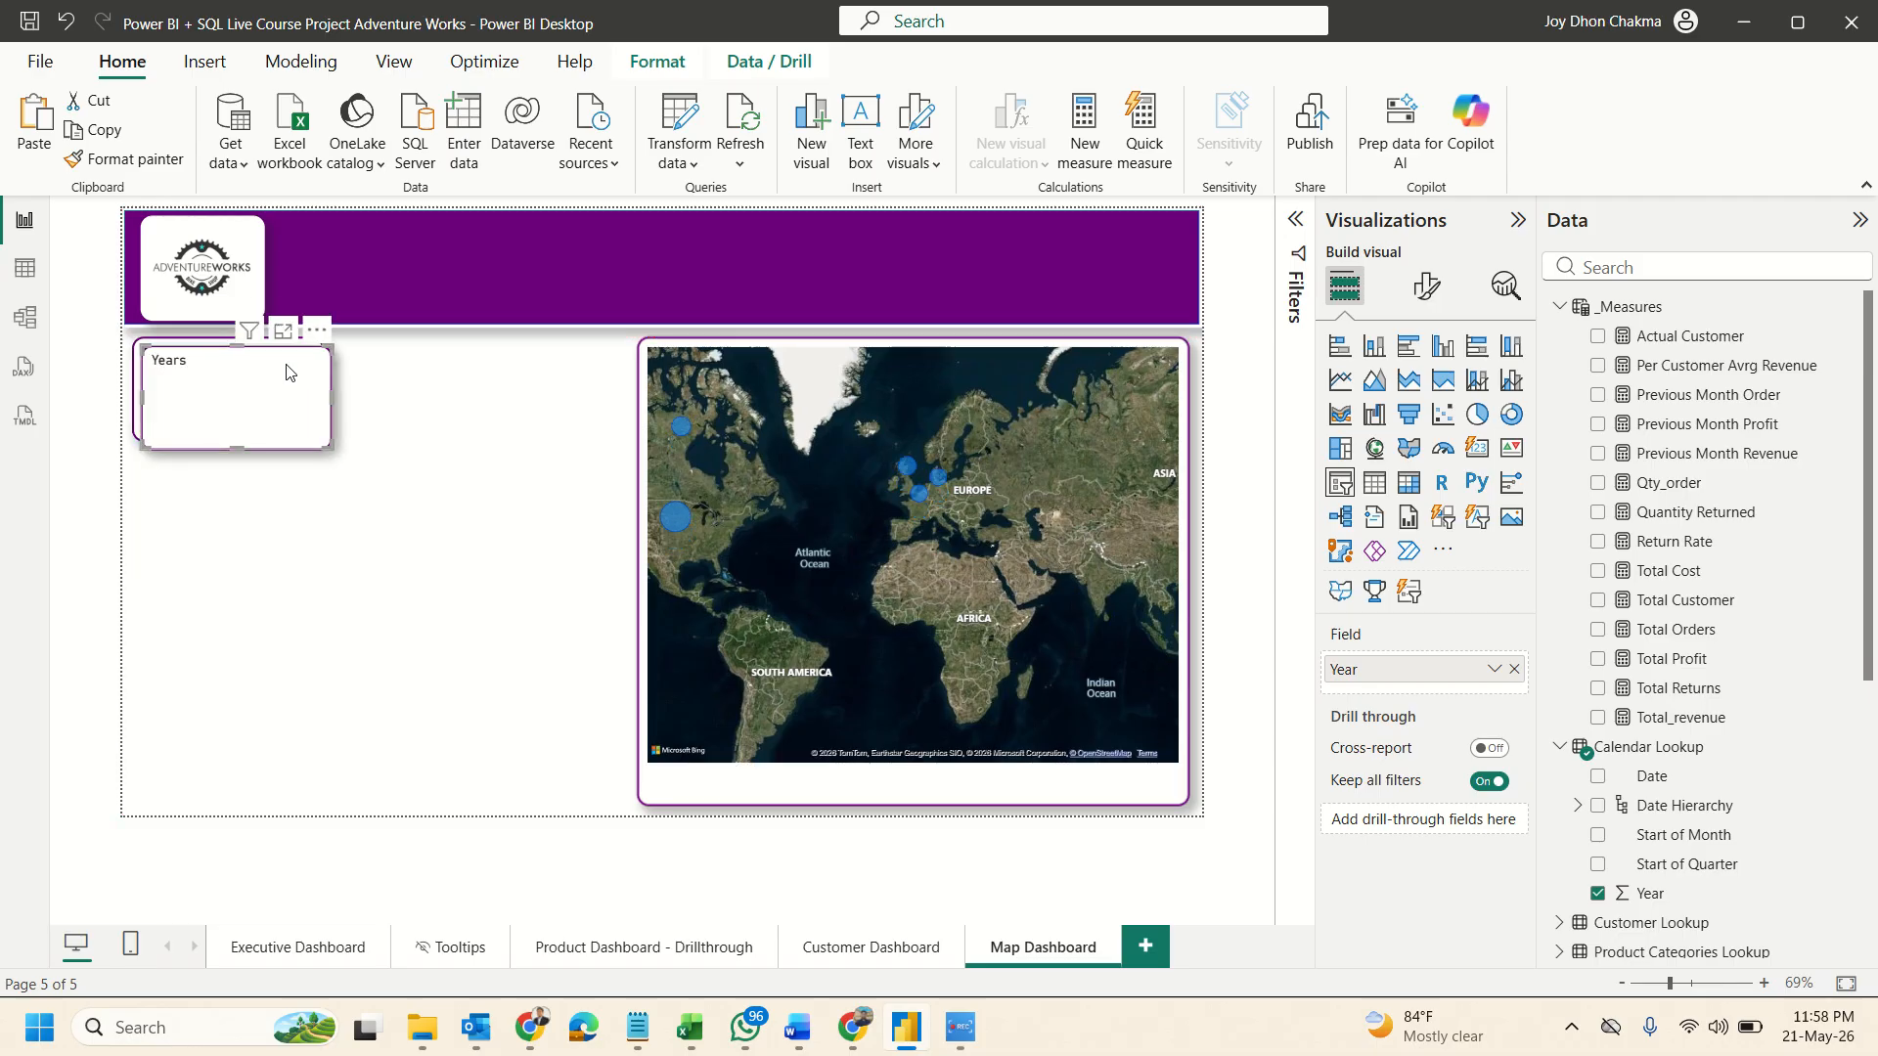
left_click_drag(297, 353, 294, 477)
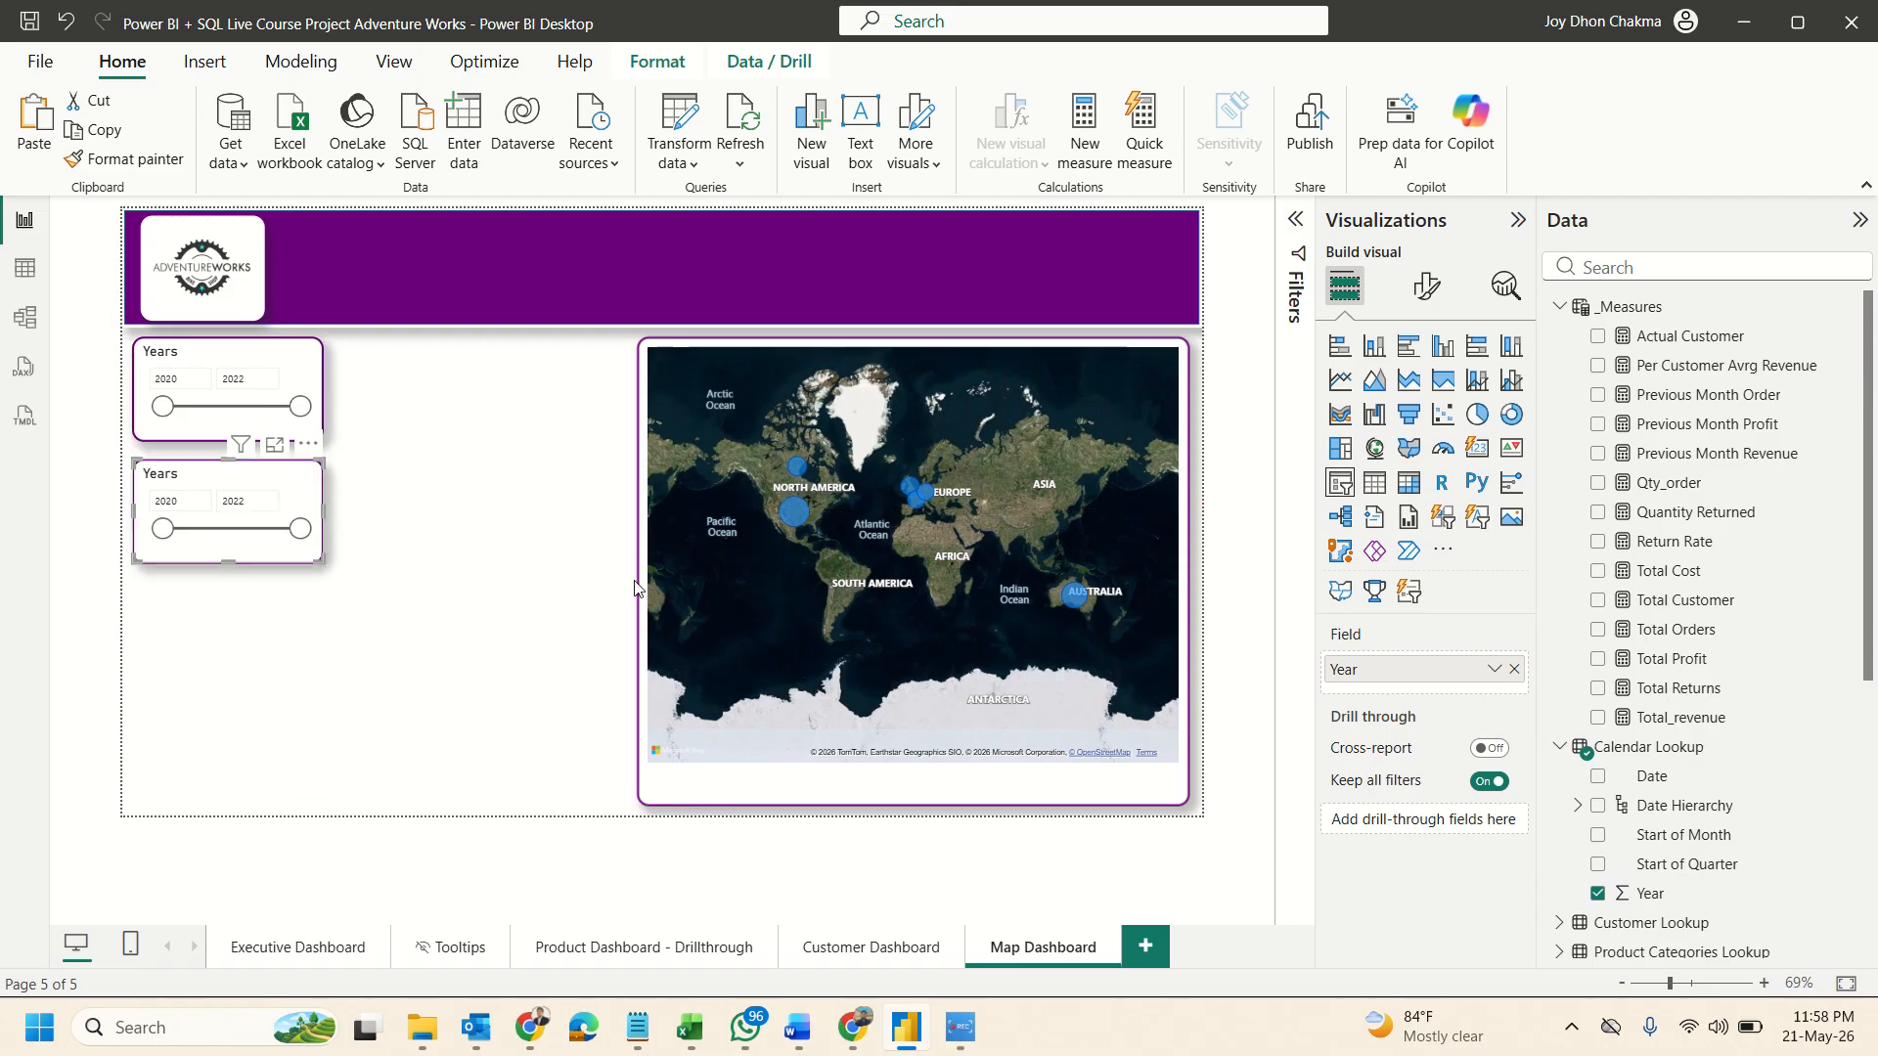
Replace the duplicated slicer's Year field with the standalone Country field from Territory Lookup, not the hierarchy level.
left_click(1514, 668)
scroll(1709, 778, "down", 1)
scroll(1710, 778, "down", 5)
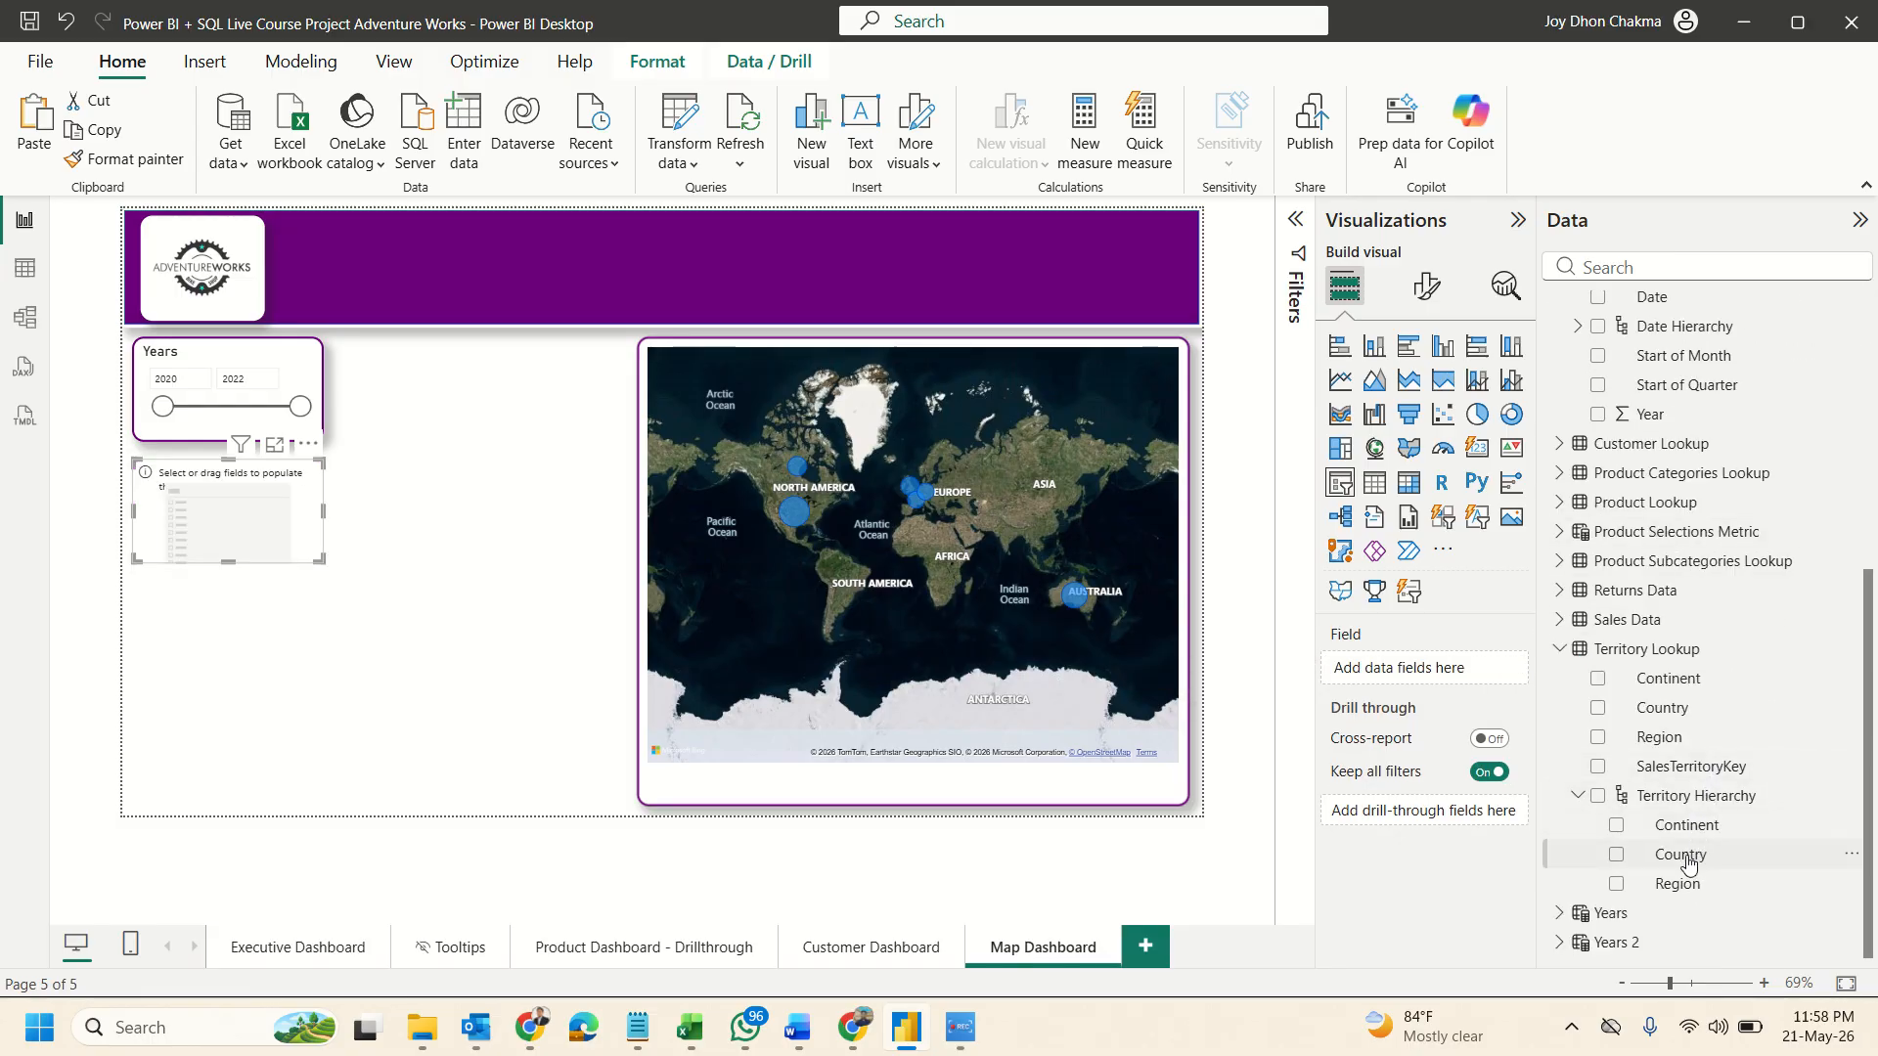
left_click_drag(1678, 855, 1423, 671)
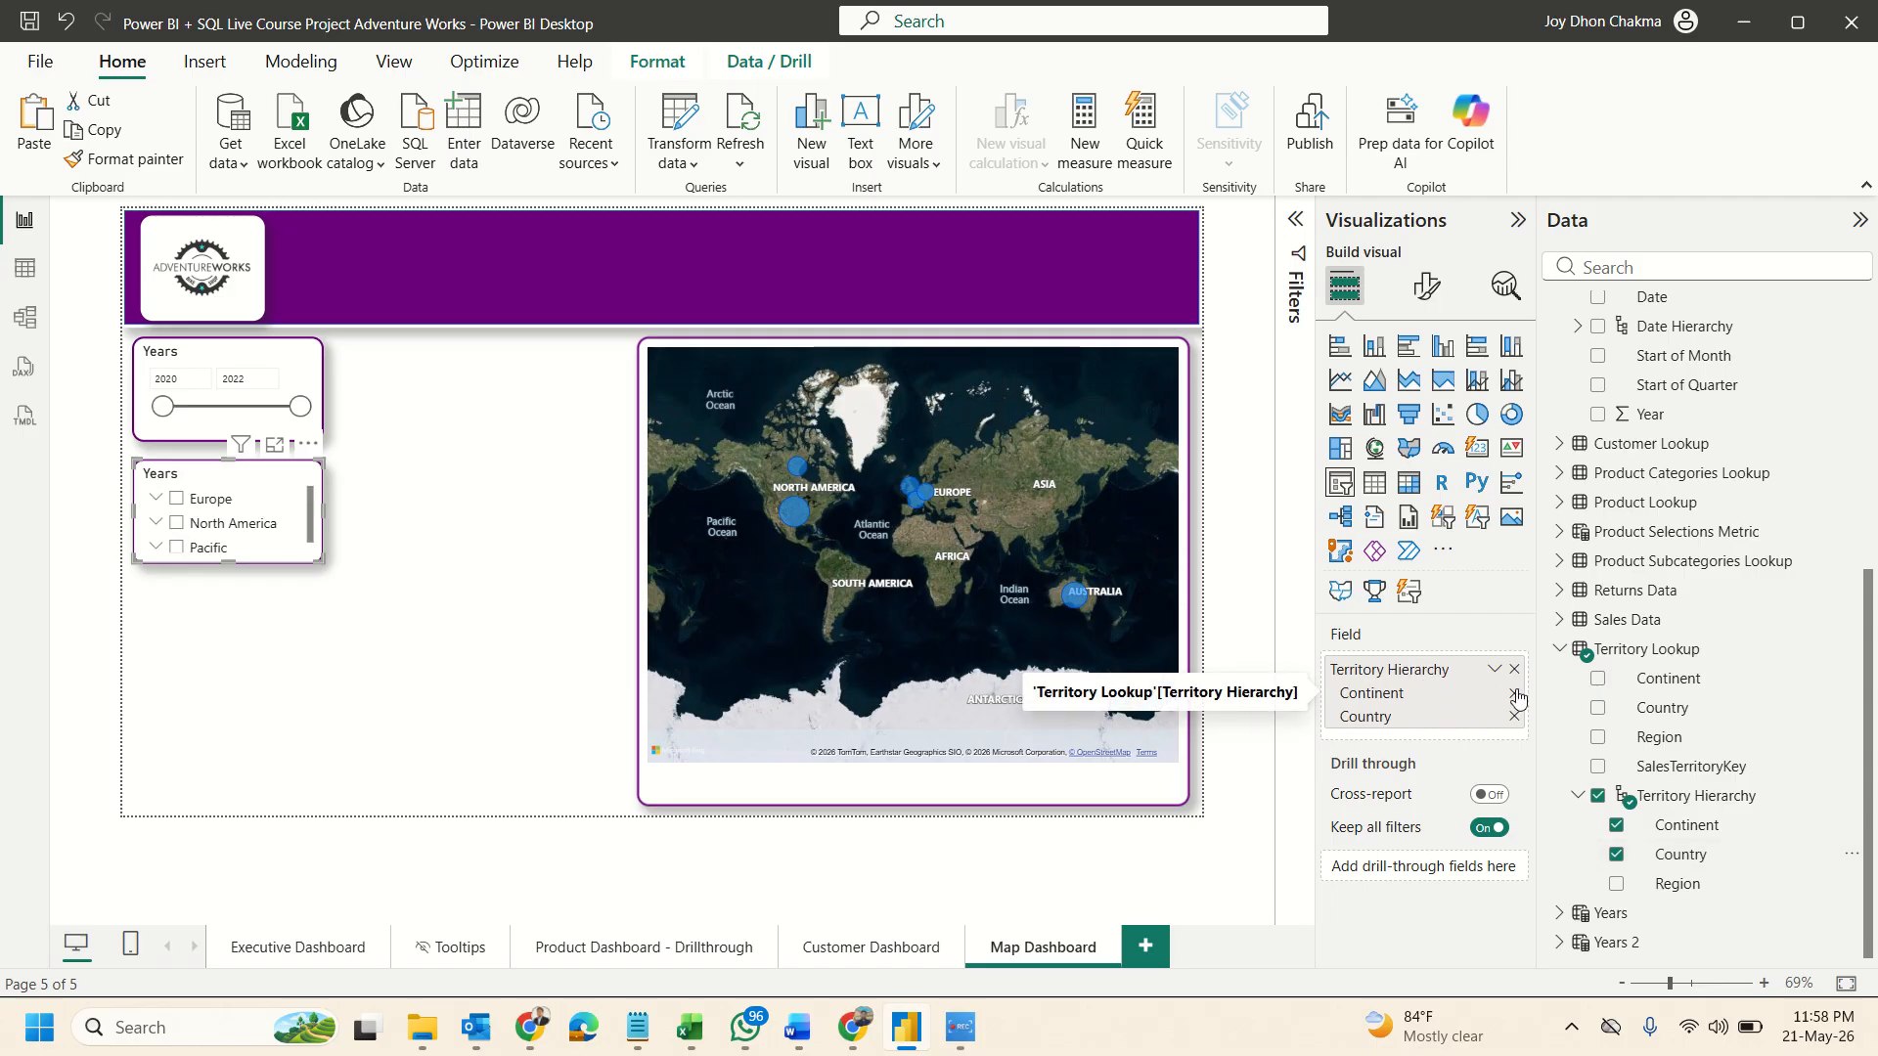
left_click(1515, 671)
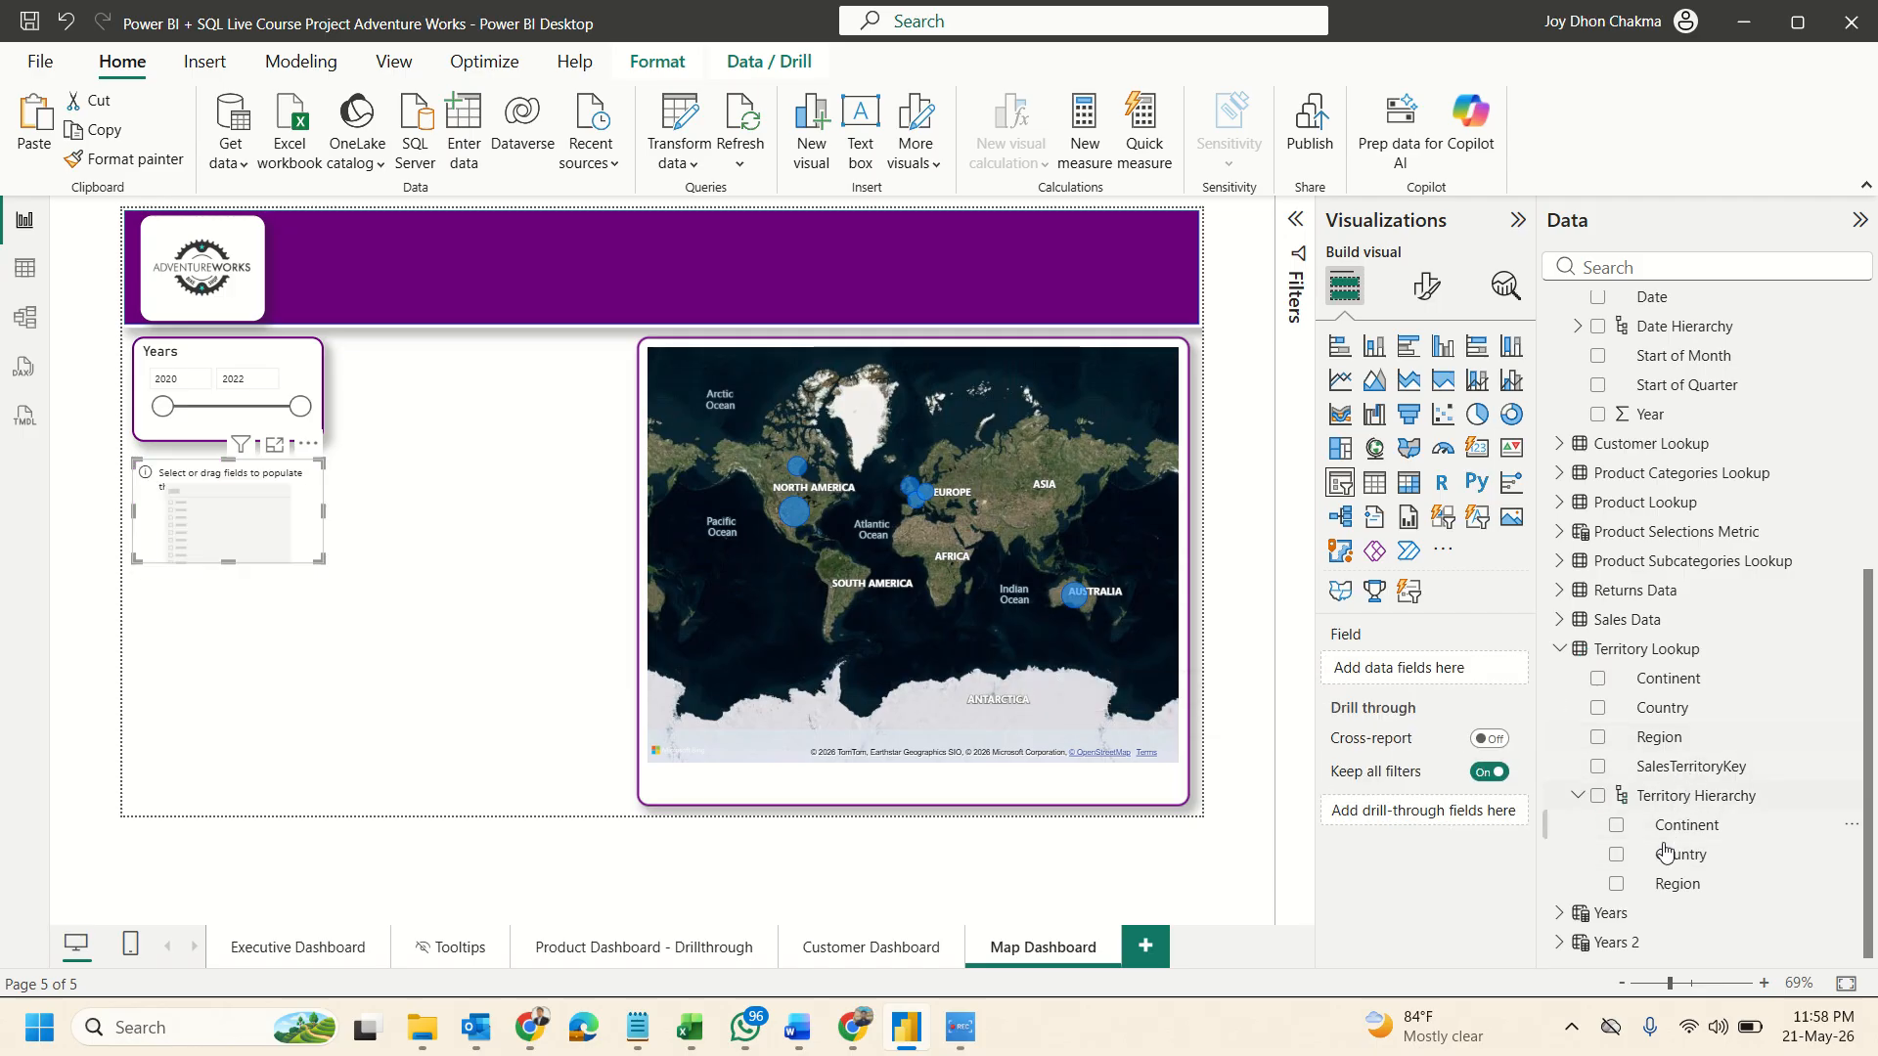
left_click_drag(1663, 707, 1452, 671)
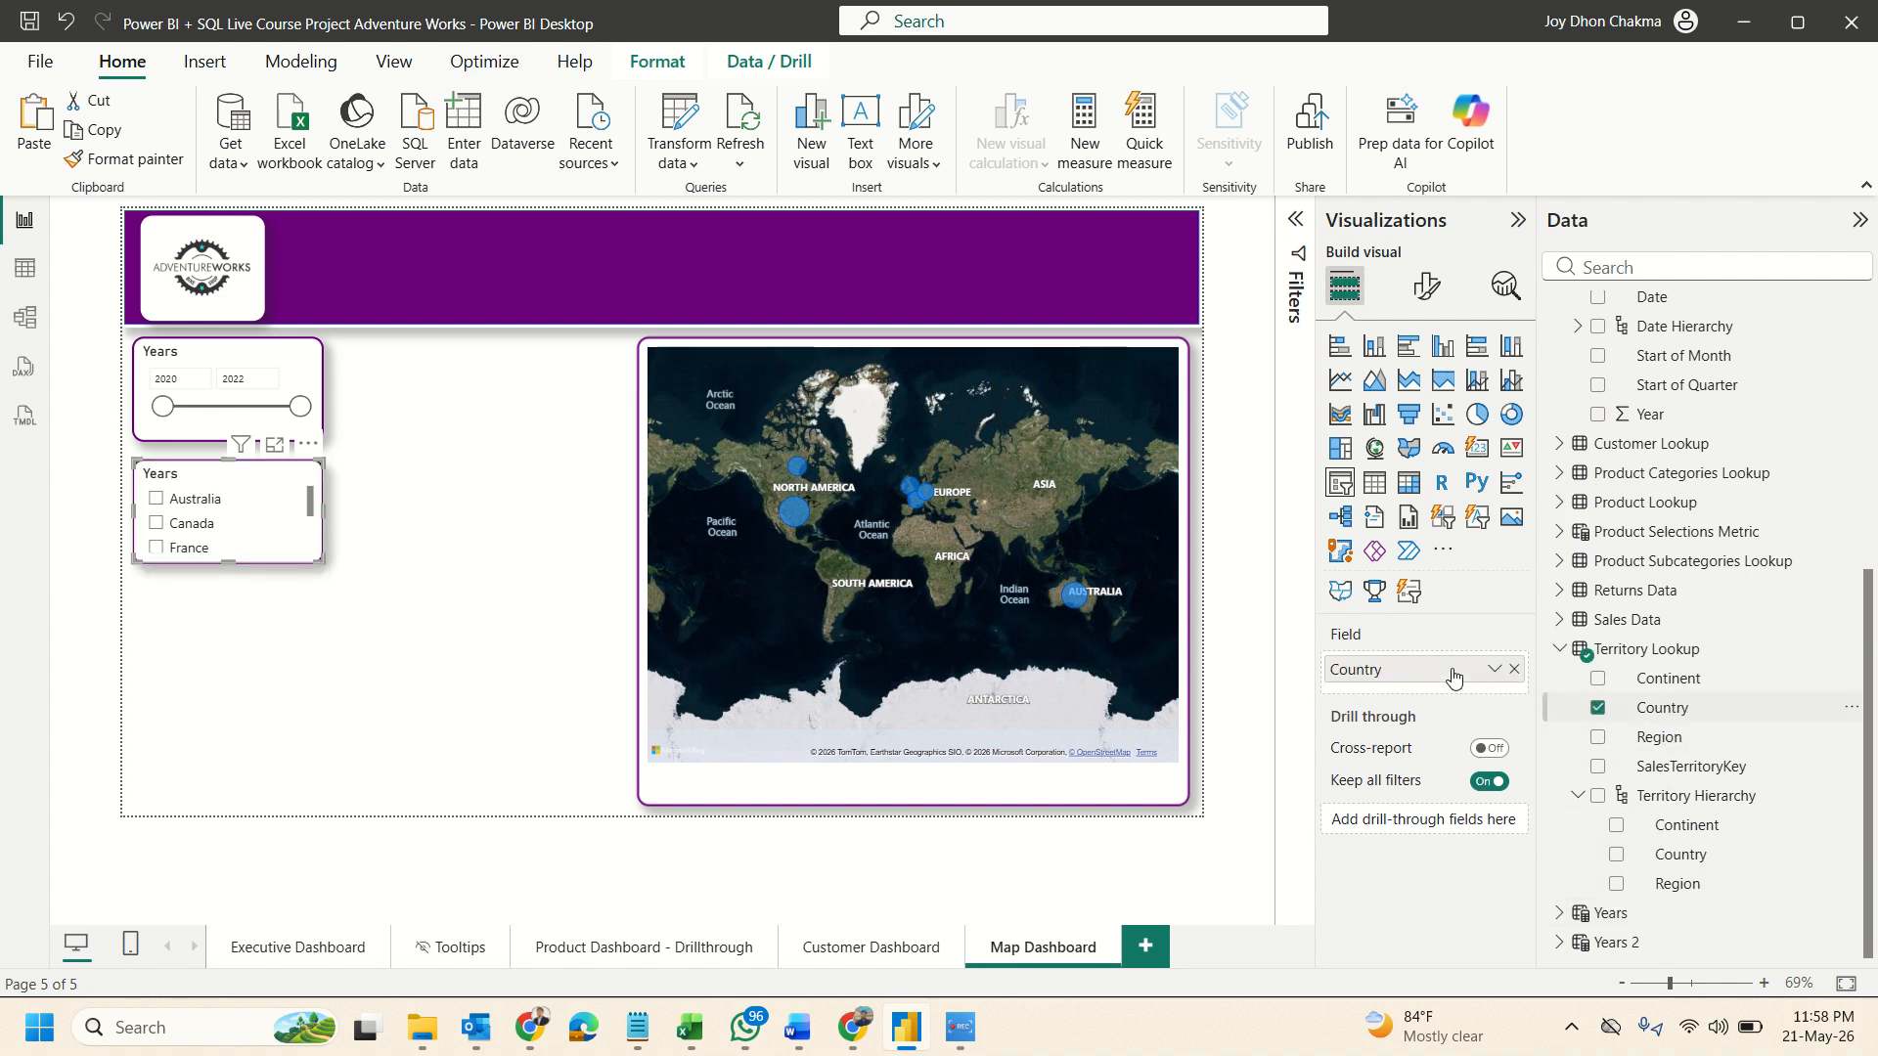
Give the duplicated slicer the title Country and stretch it down to align with the map's lower edge.
left_click(1427, 286)
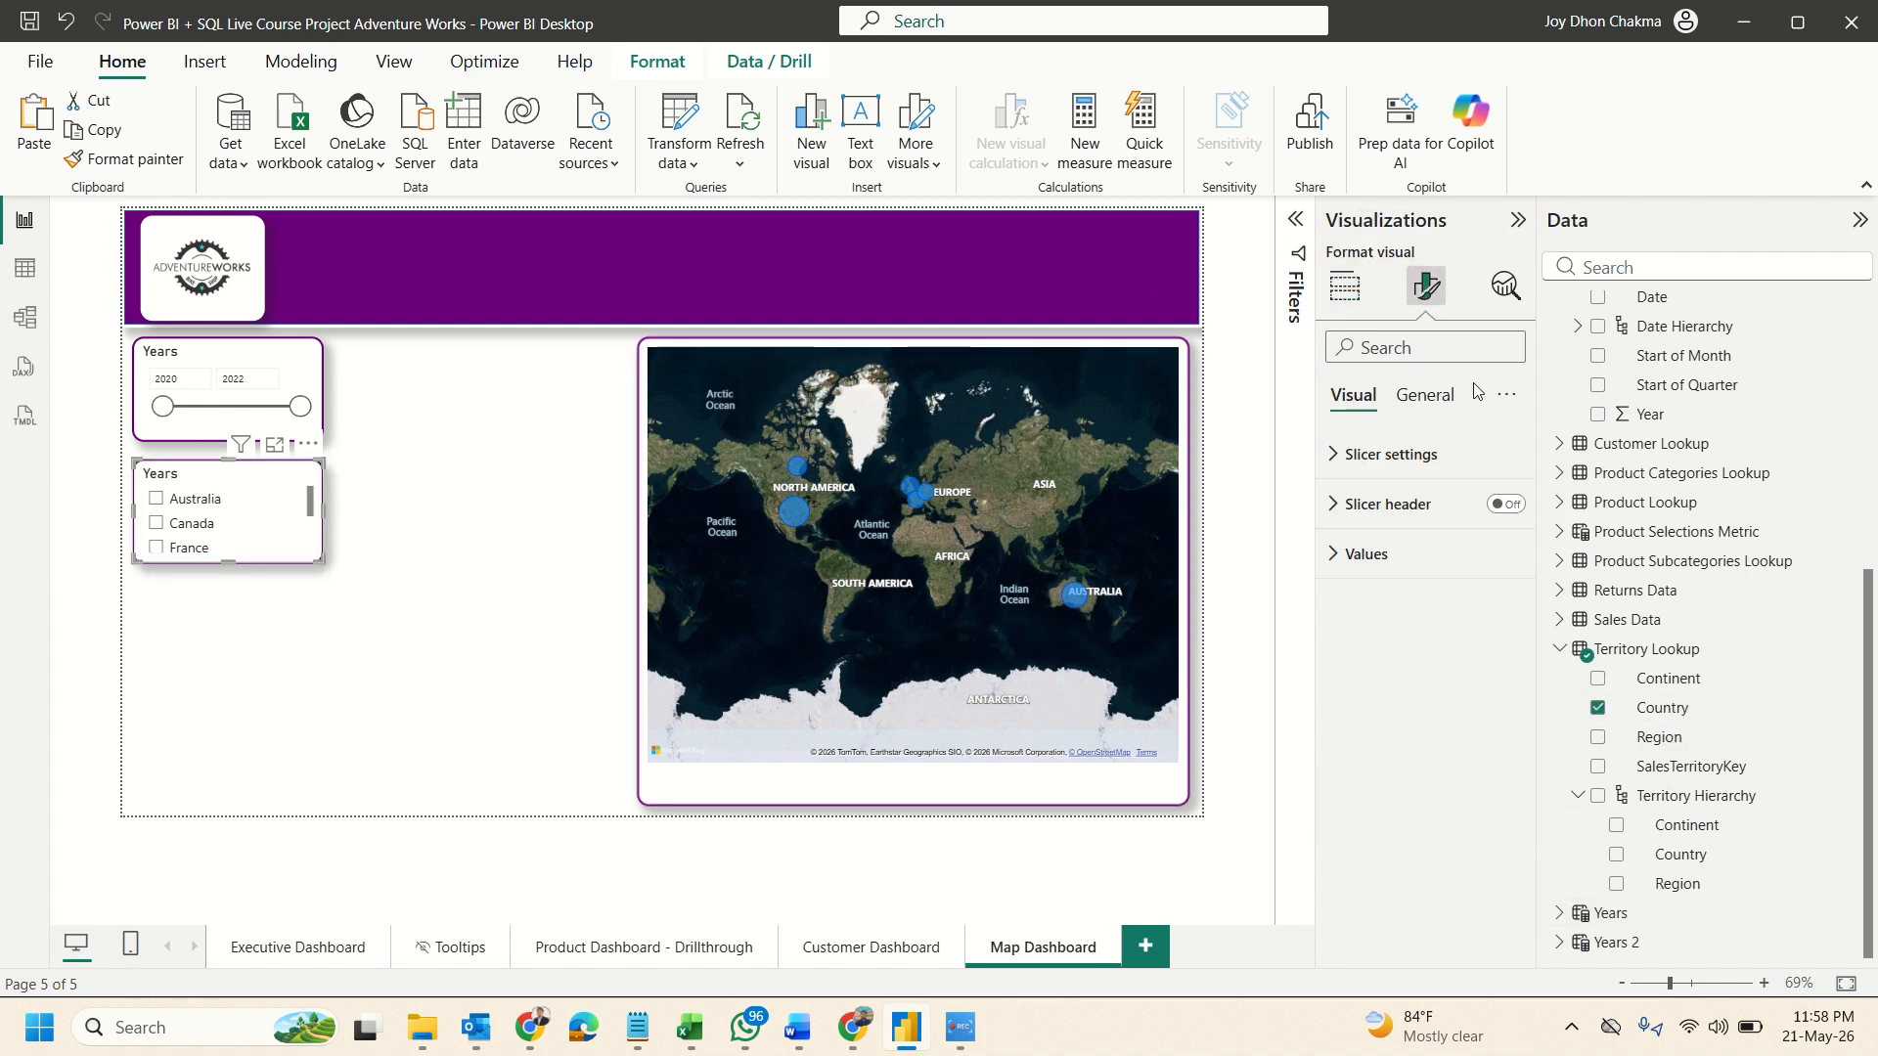
left_click(1425, 394)
left_click(1359, 504)
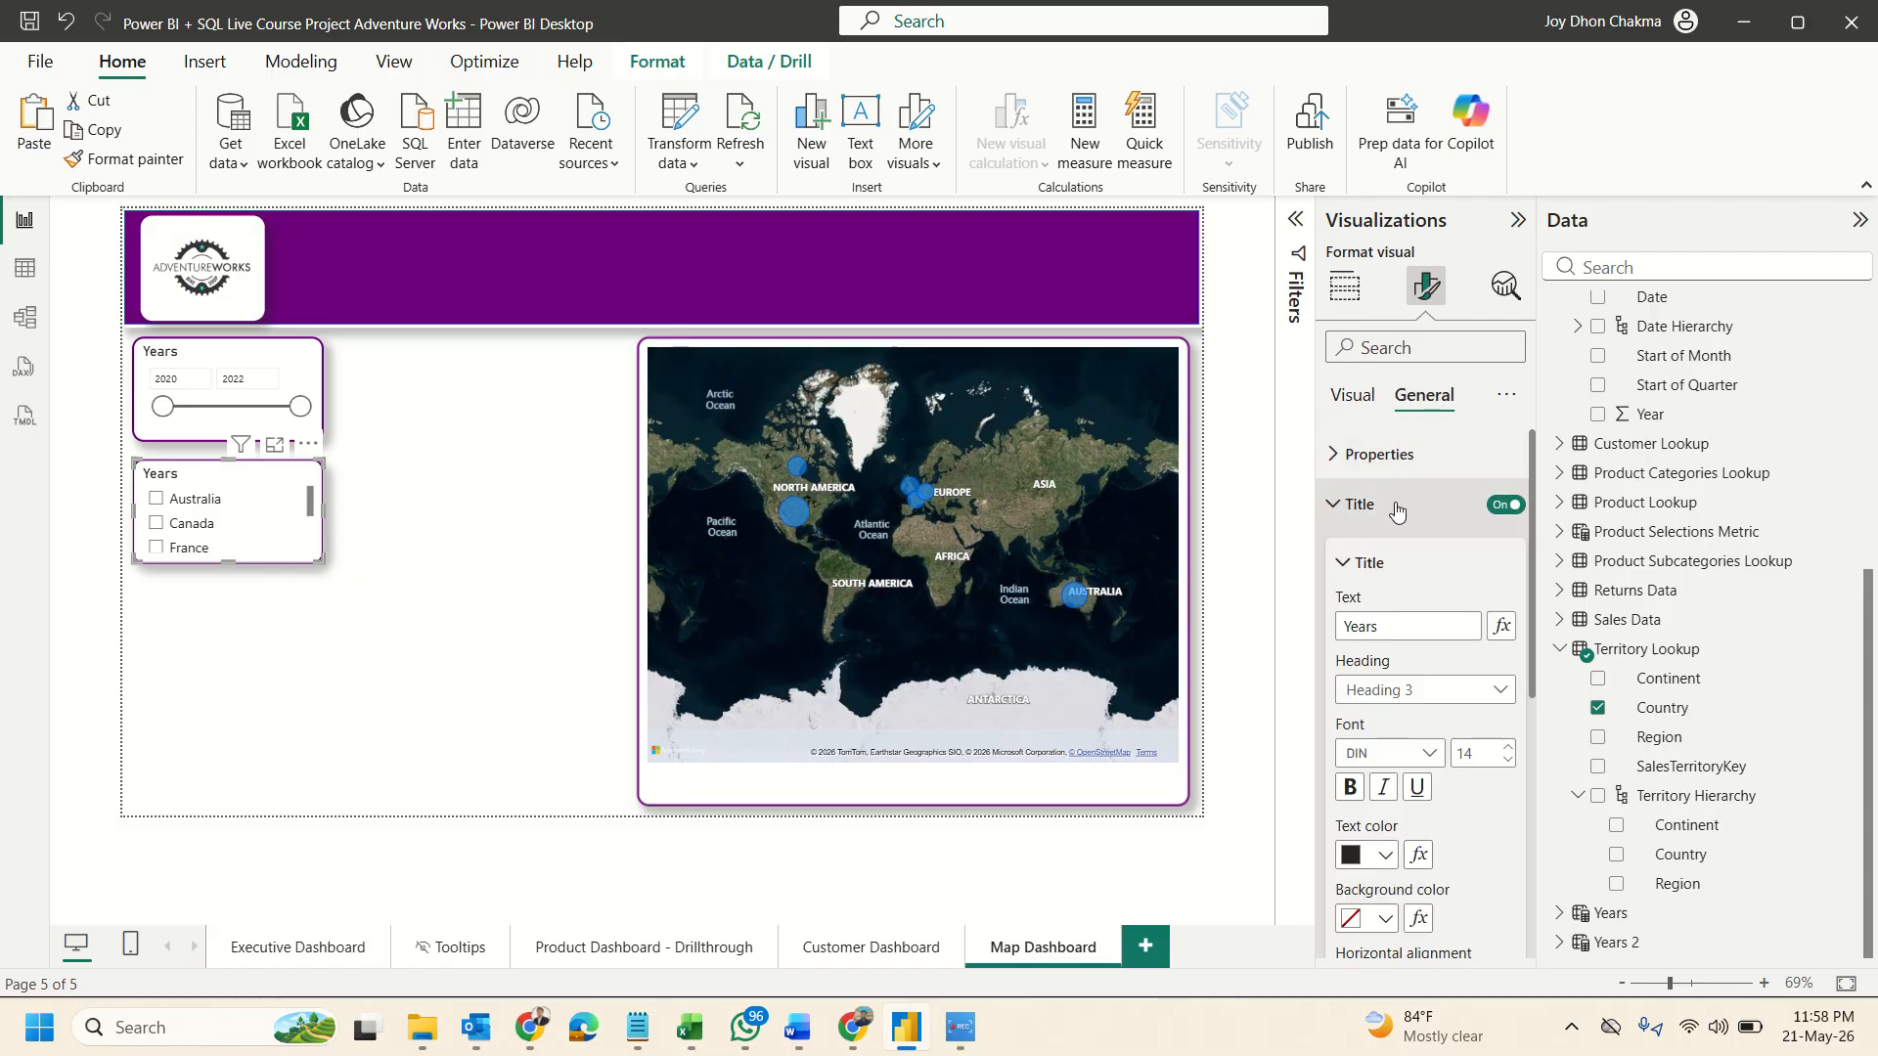
double_click(1397, 626)
type("Country")
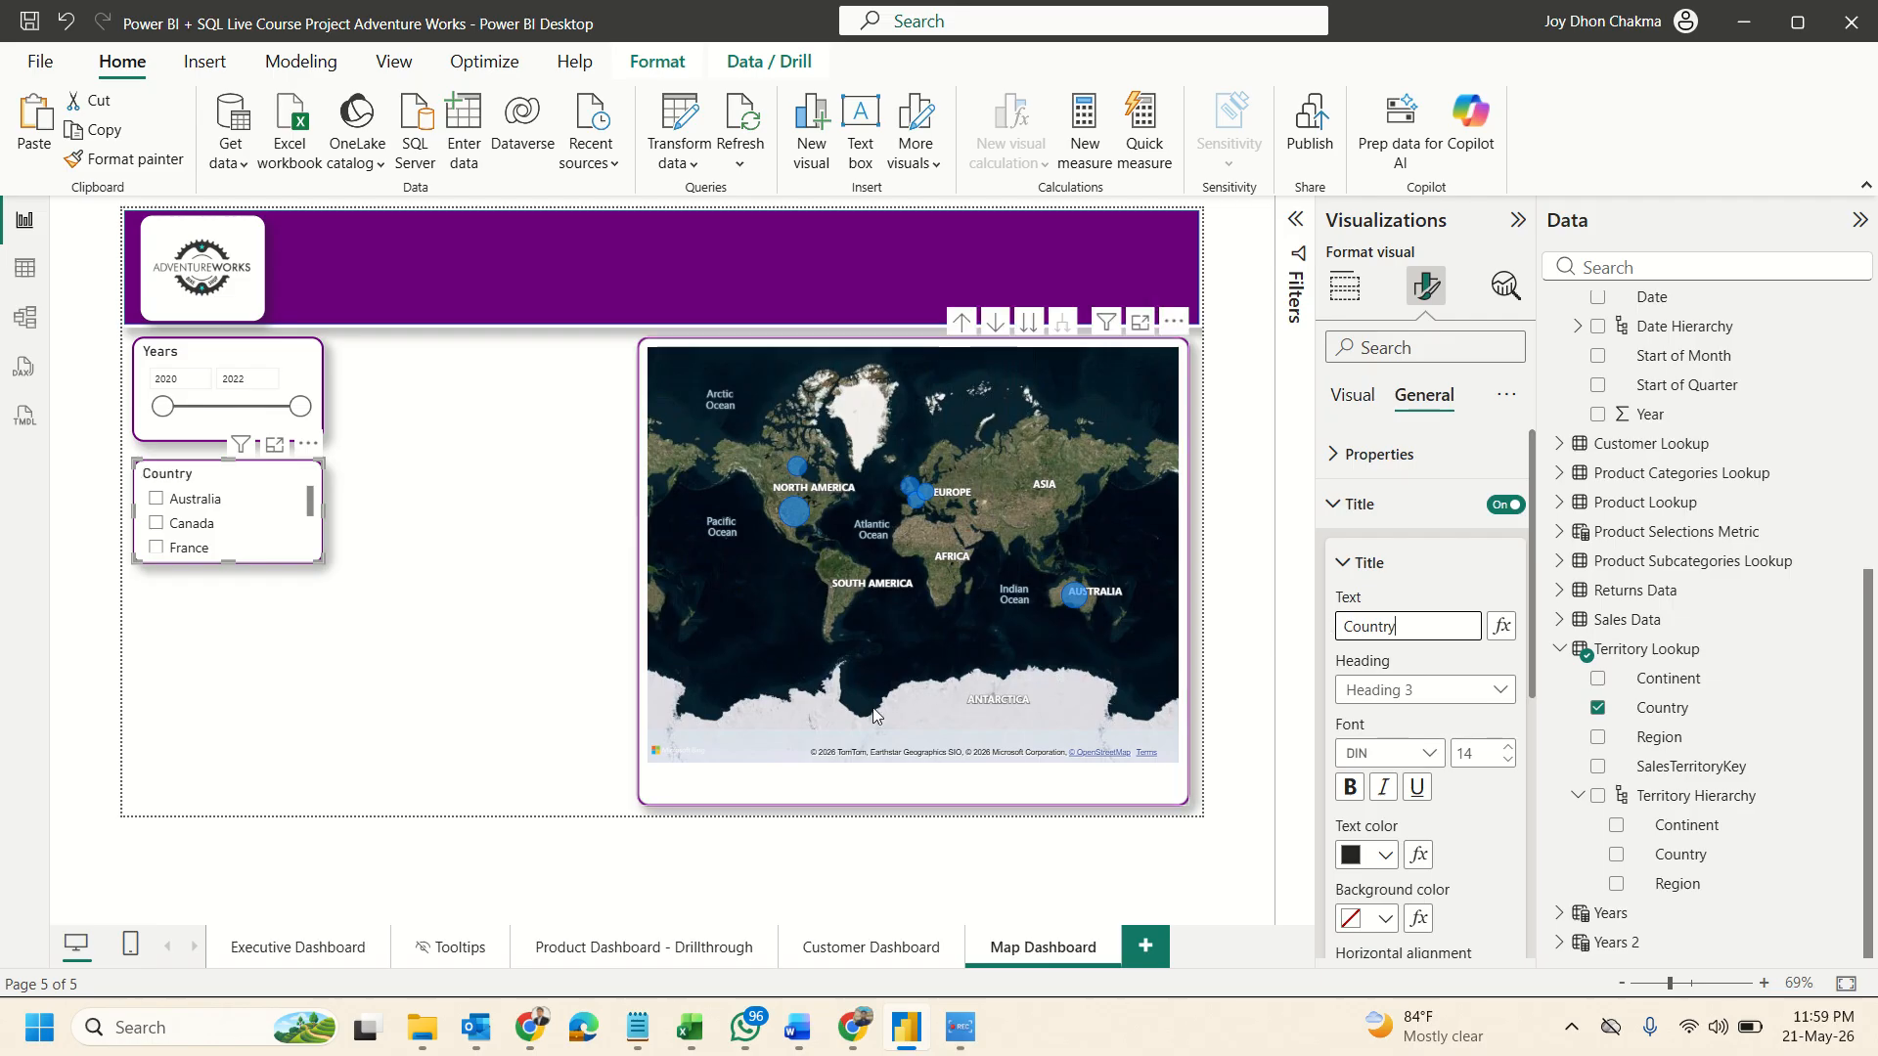
left_click_drag(226, 590, 210, 808)
left_click(400, 611)
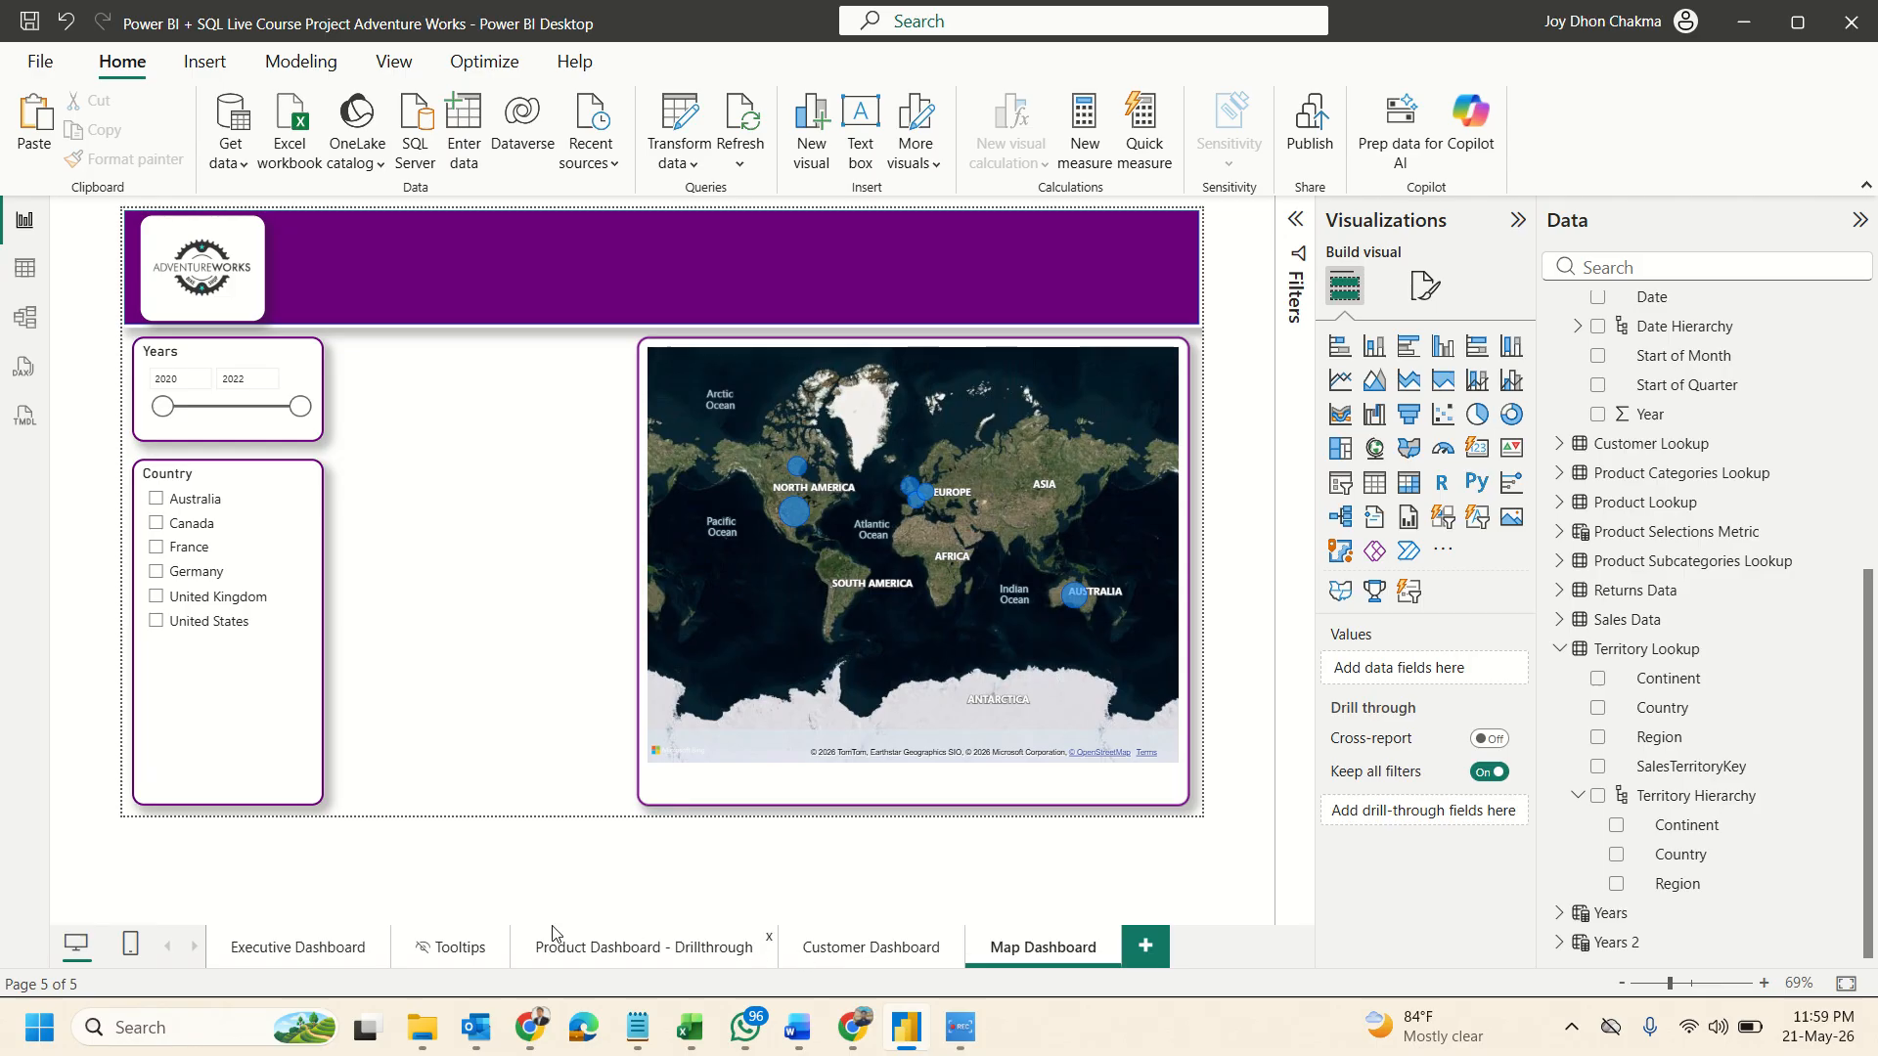
Copy the multi-value card from the Tooltips page to Map Dashboard and place it between the slicers and the map.
left_click(450, 949)
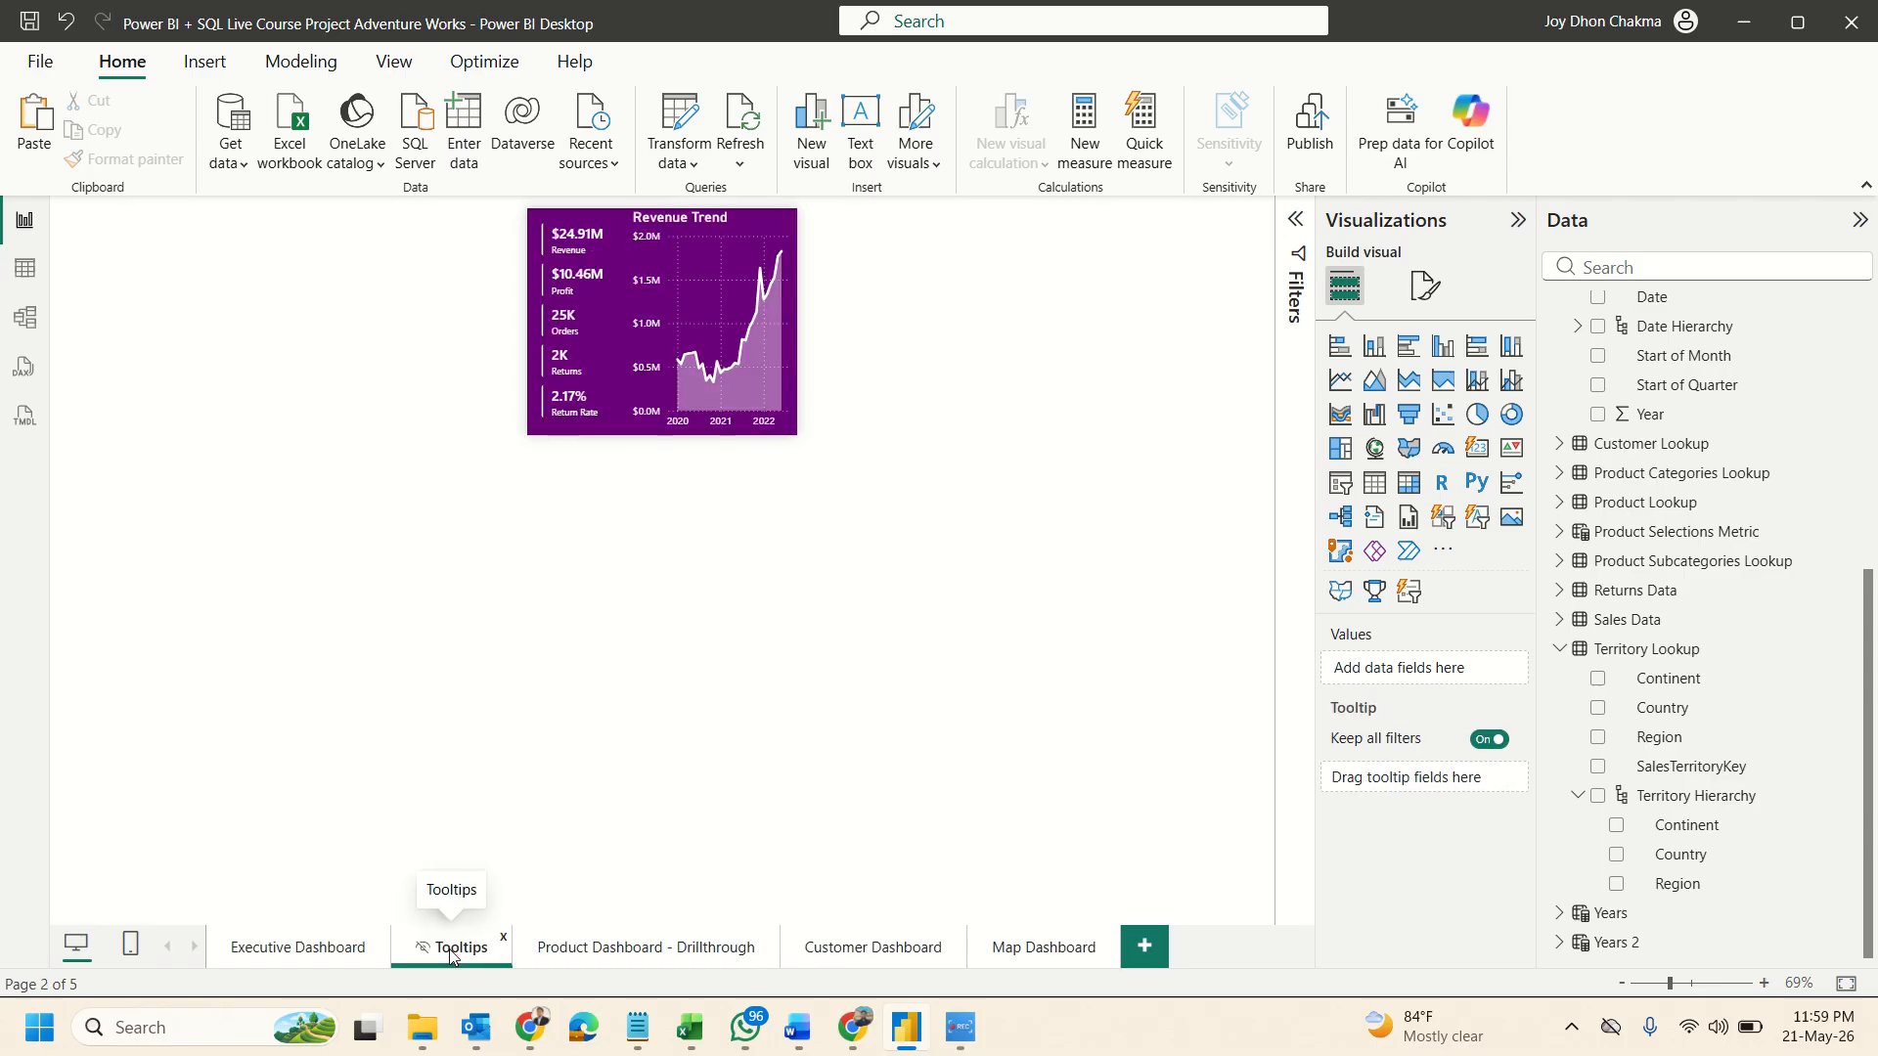
left_click(595, 355)
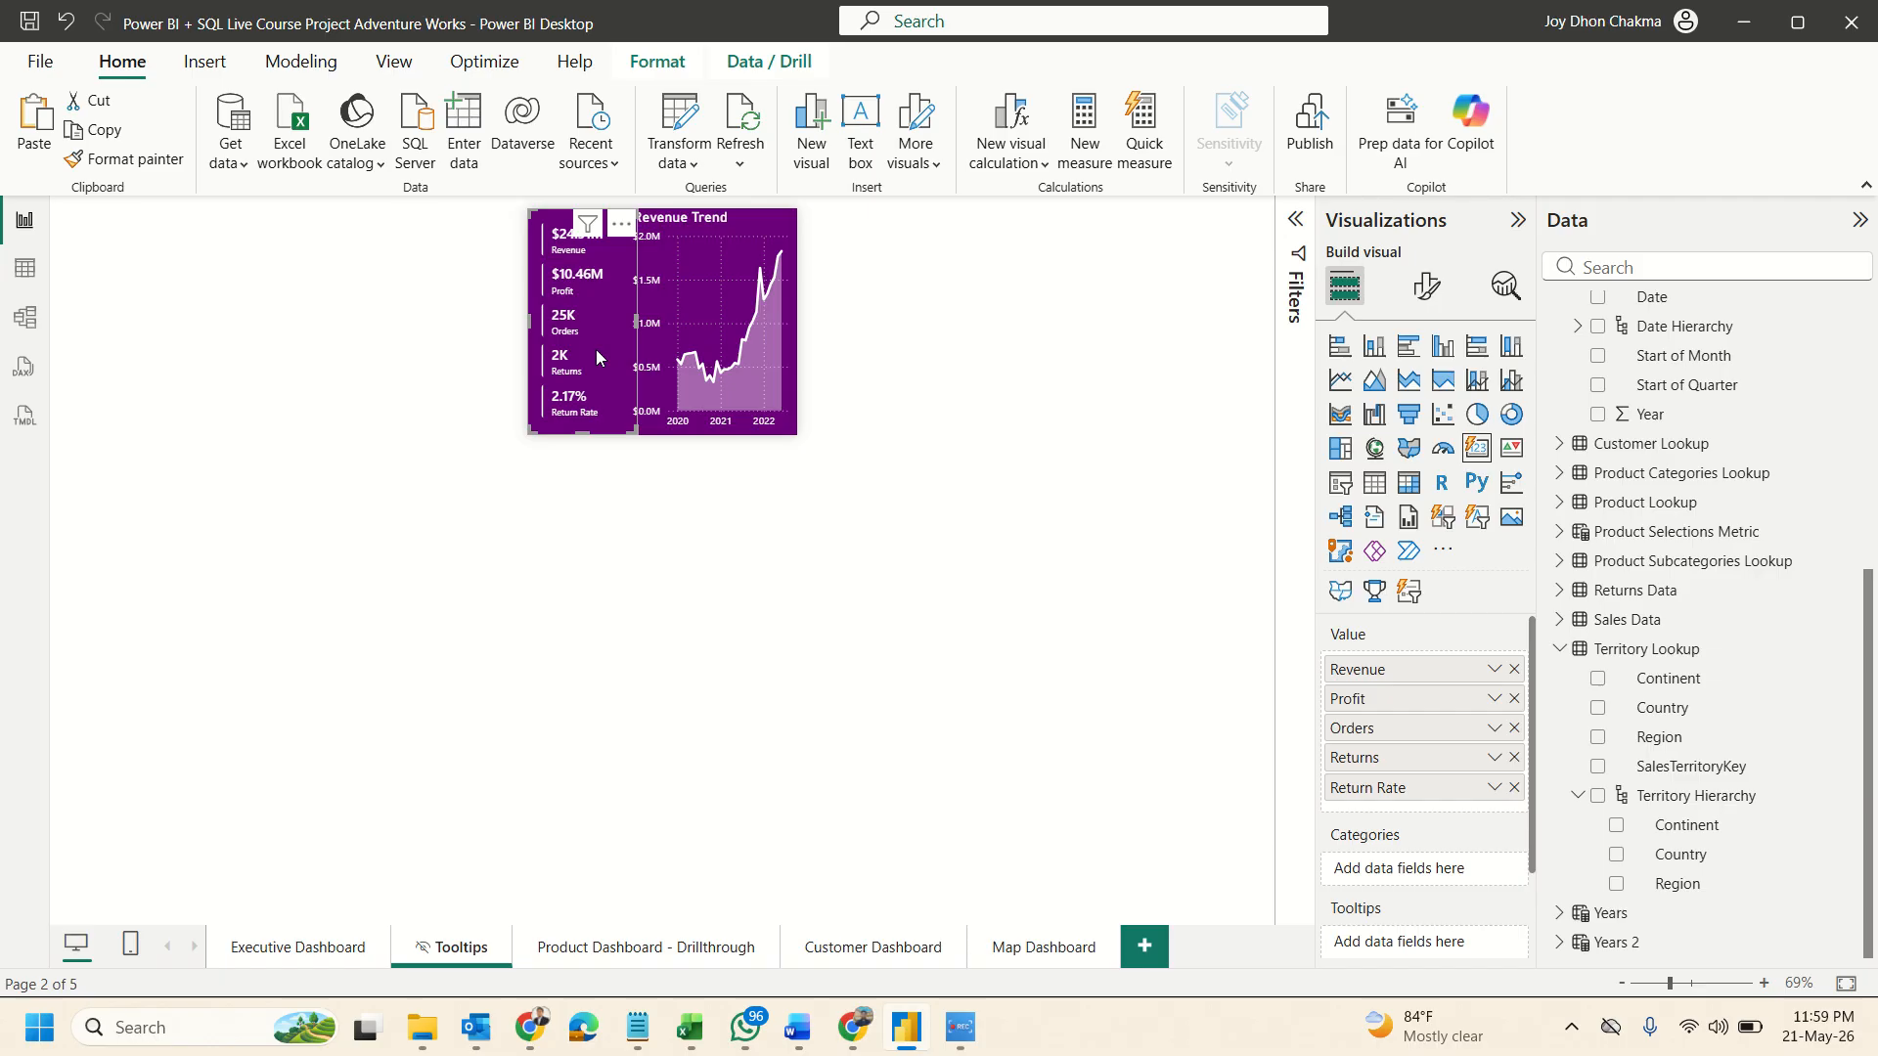
left_click(1017, 951)
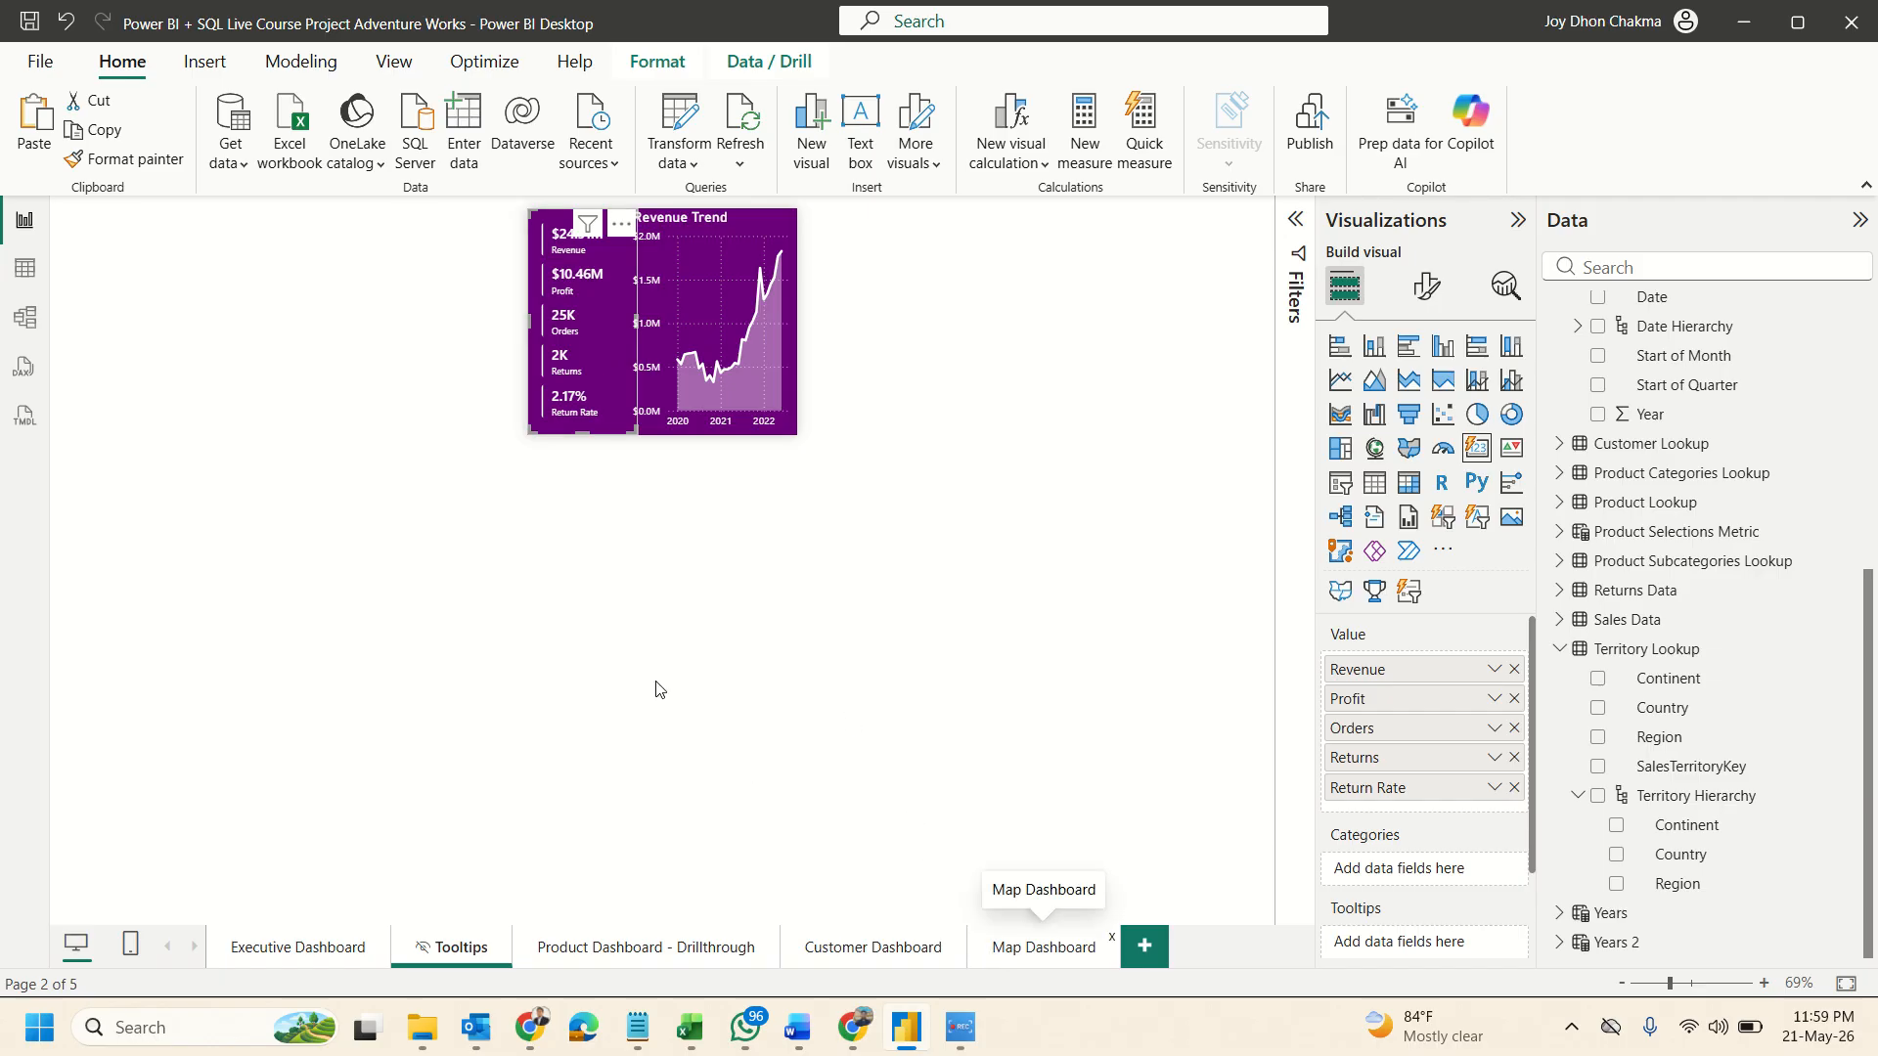
key("ctrl+v")
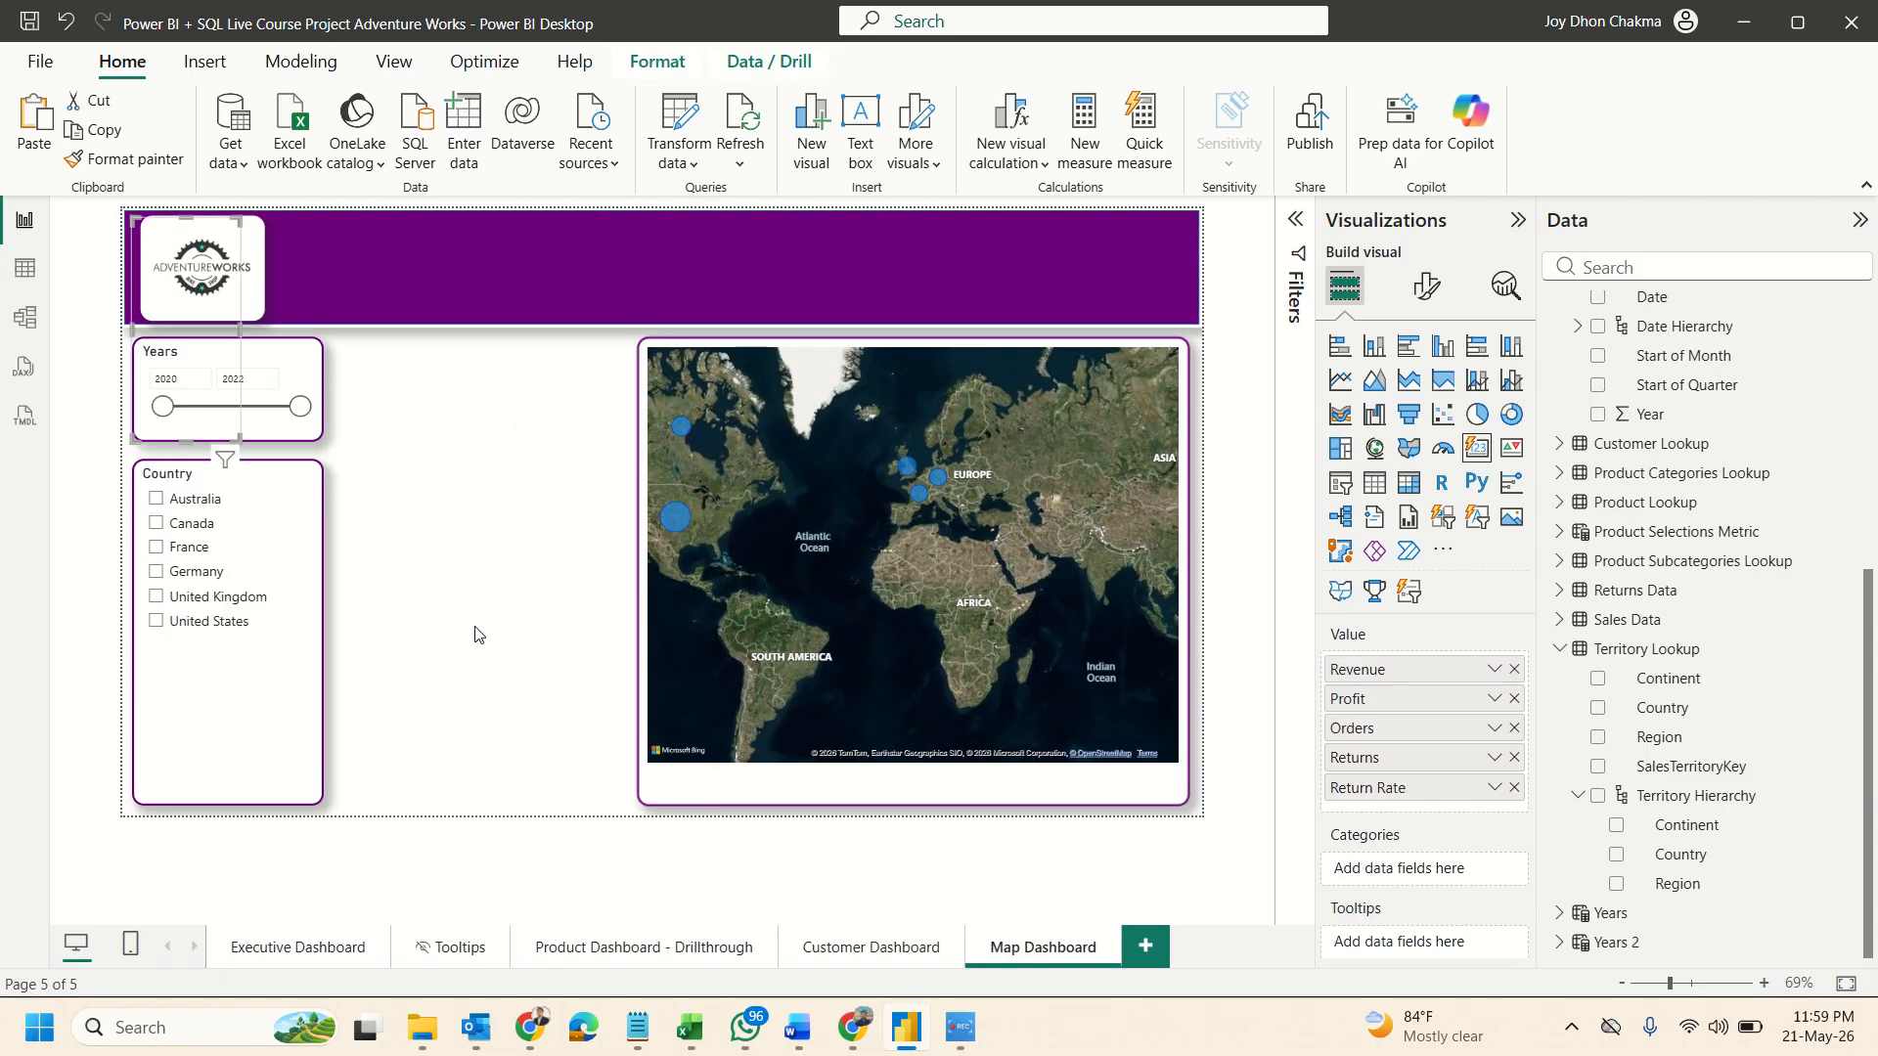
left_click_drag(227, 313, 491, 484)
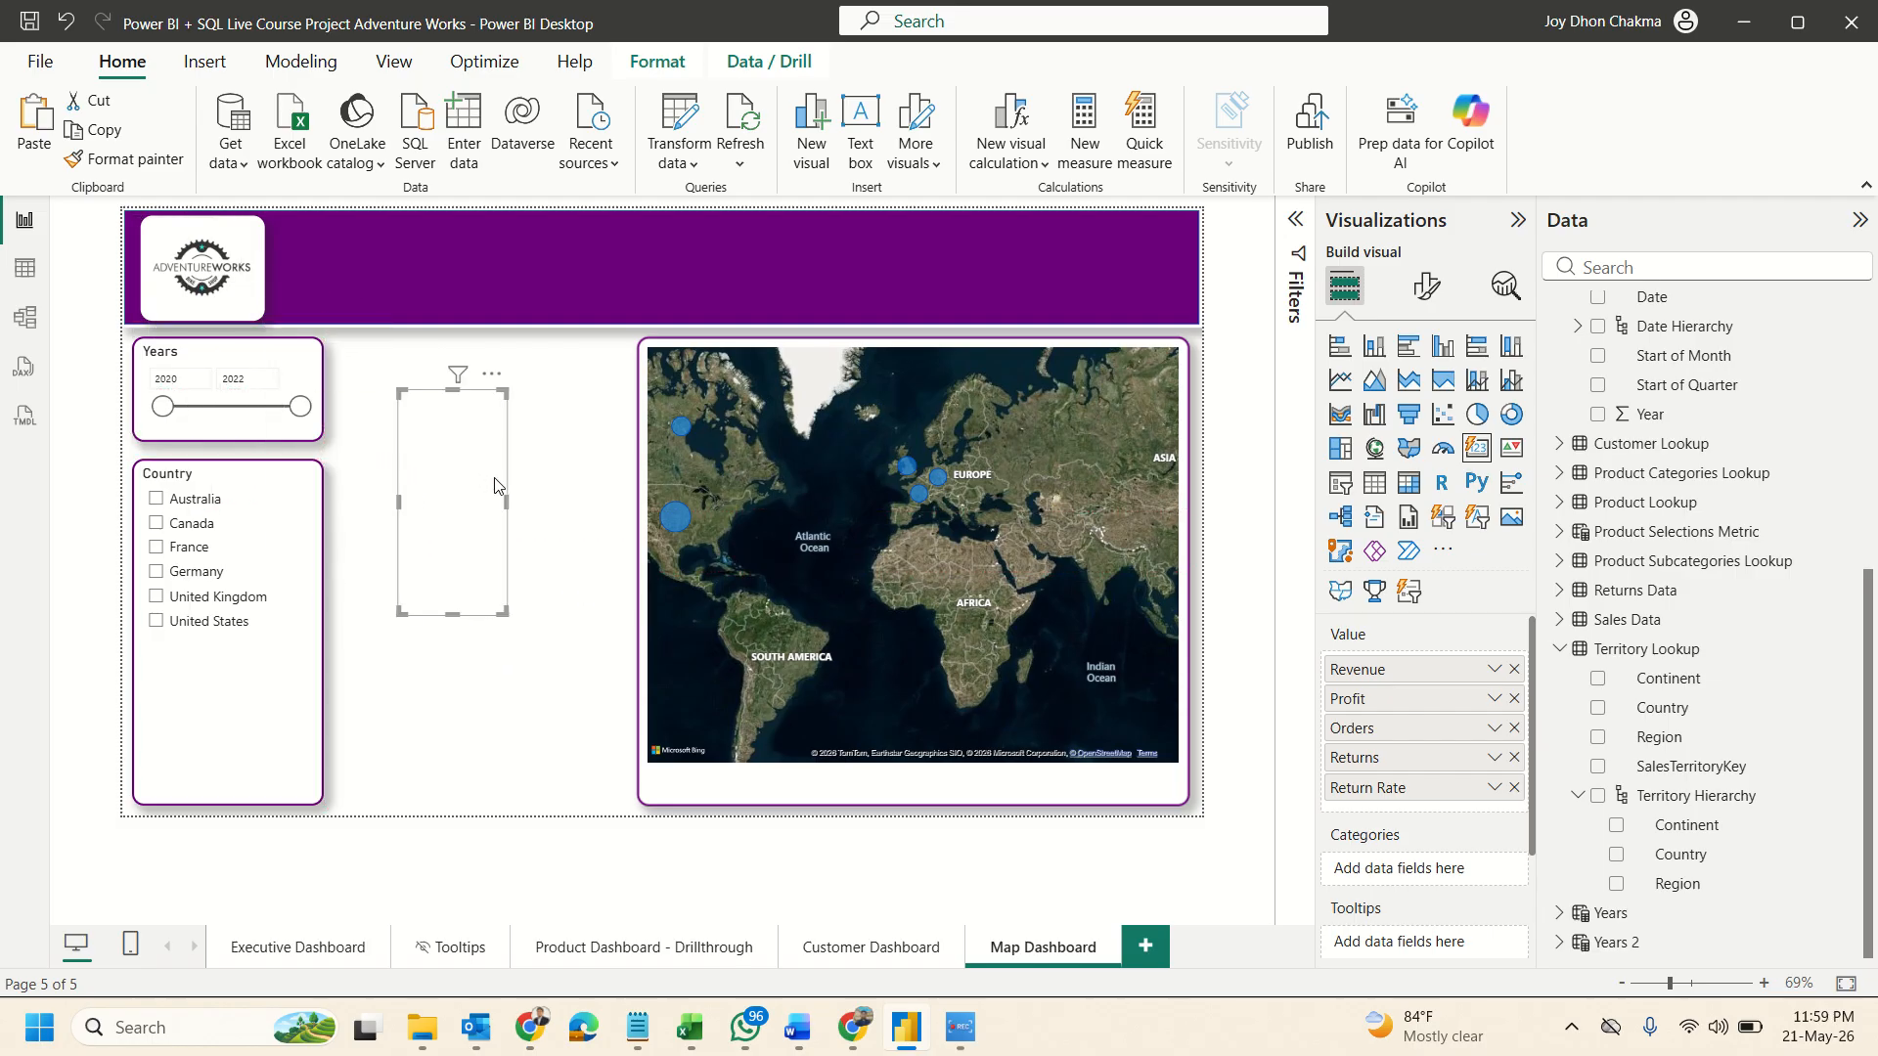
Set the pasted card's white background to 0% transparency.
left_click(1429, 290)
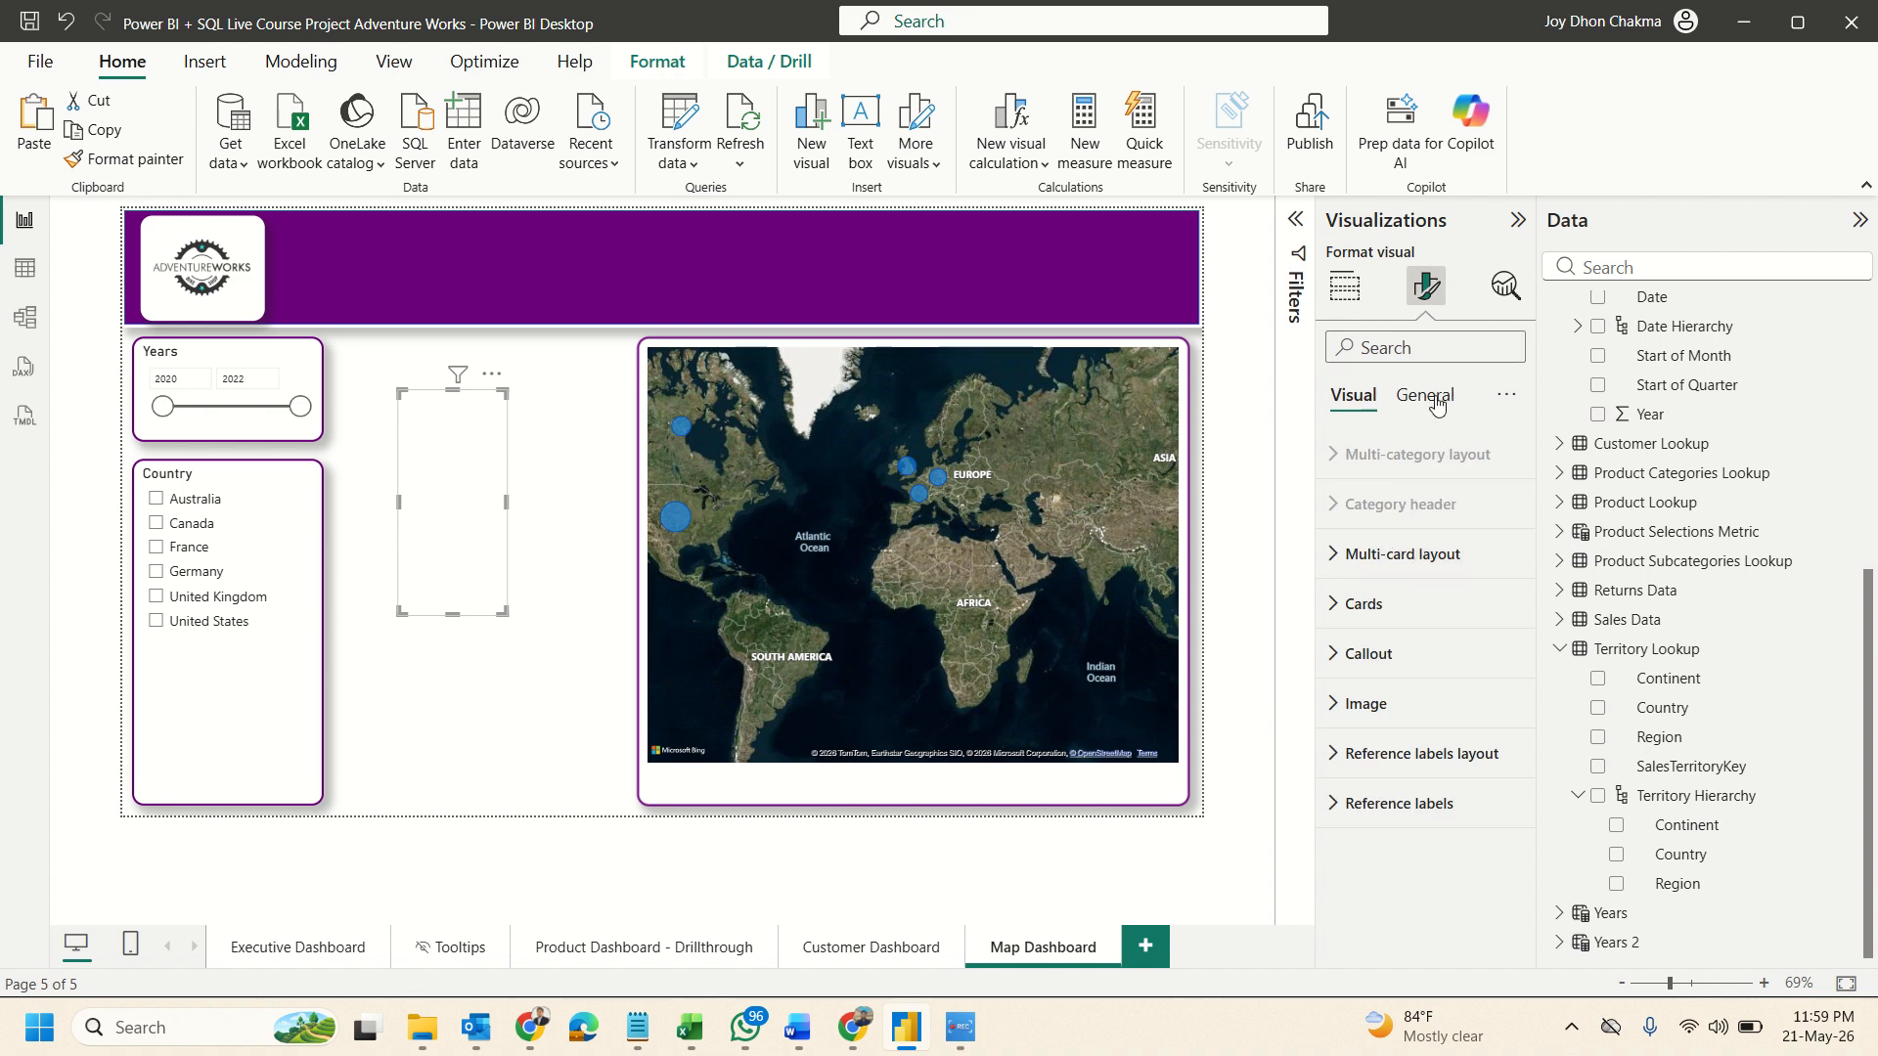
left_click(1436, 405)
left_click(1385, 562)
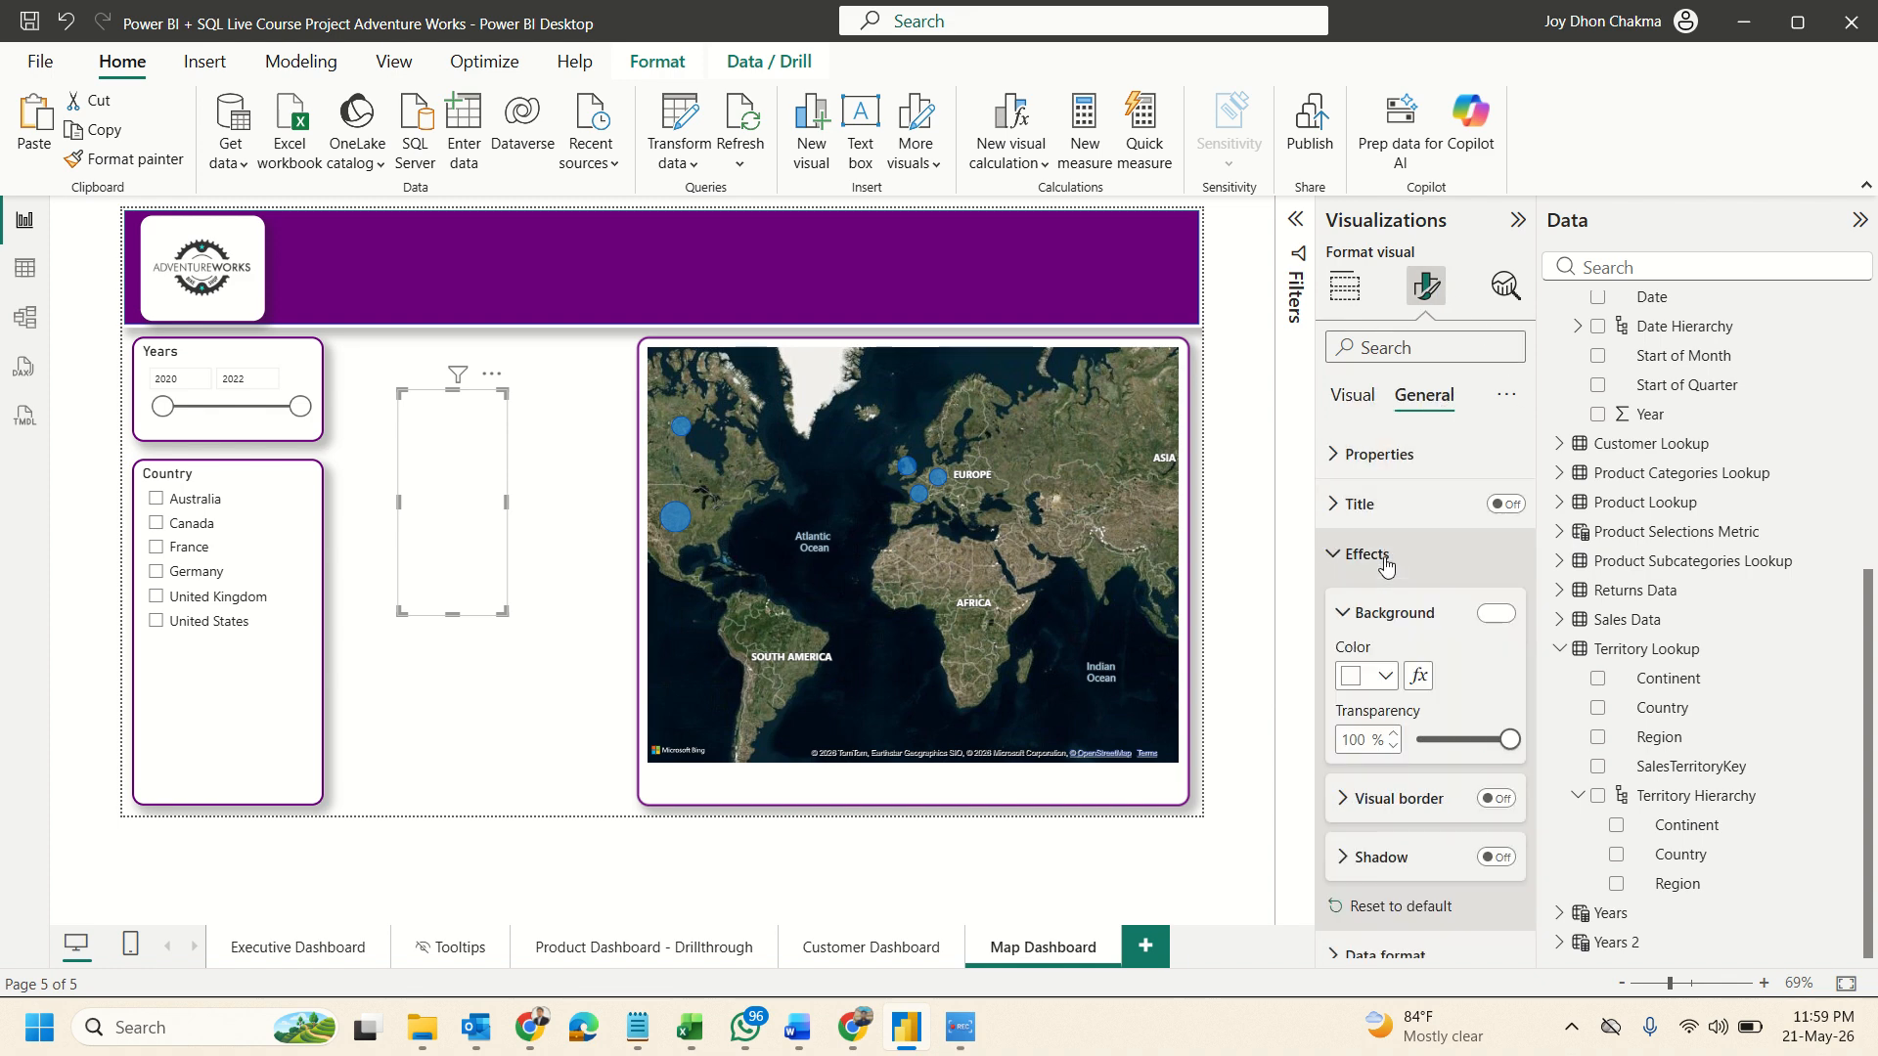
left_click_drag(1499, 742, 1281, 734)
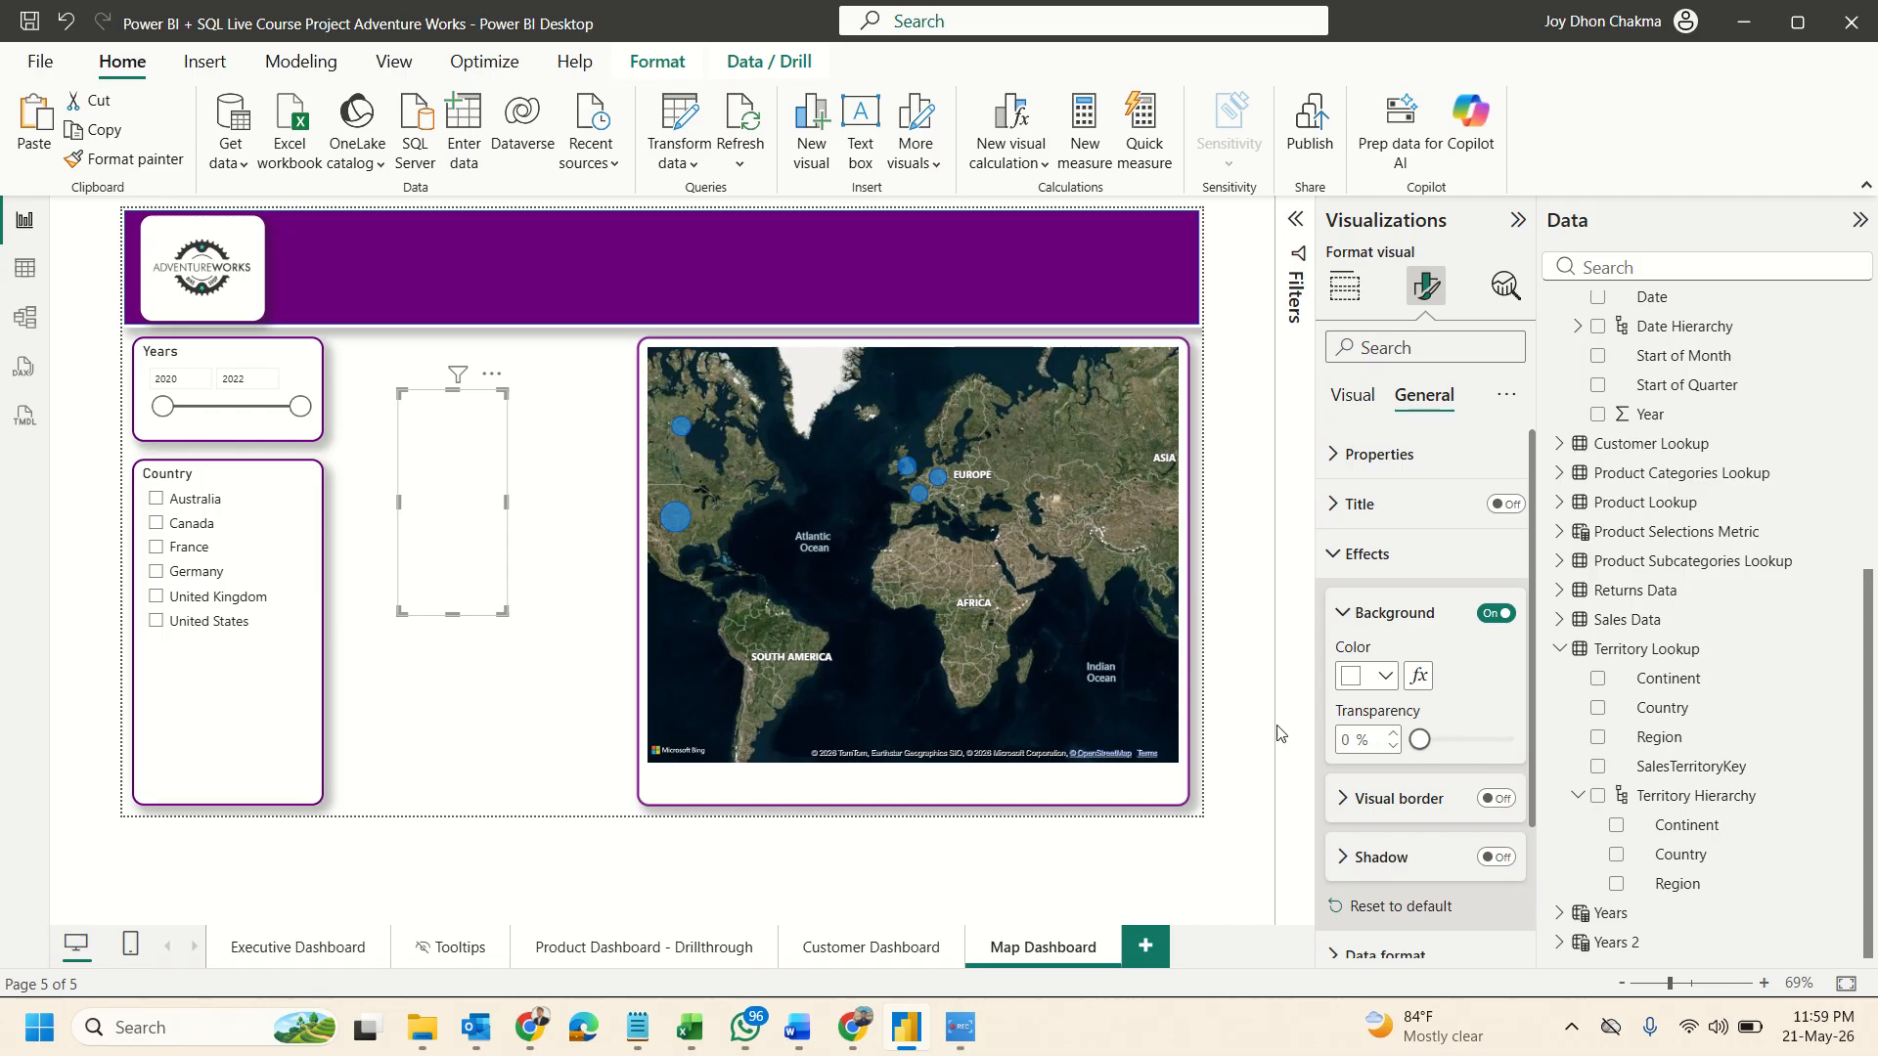
Set the color of the card's callout values to black.
left_click(1359, 404)
left_click(1381, 653)
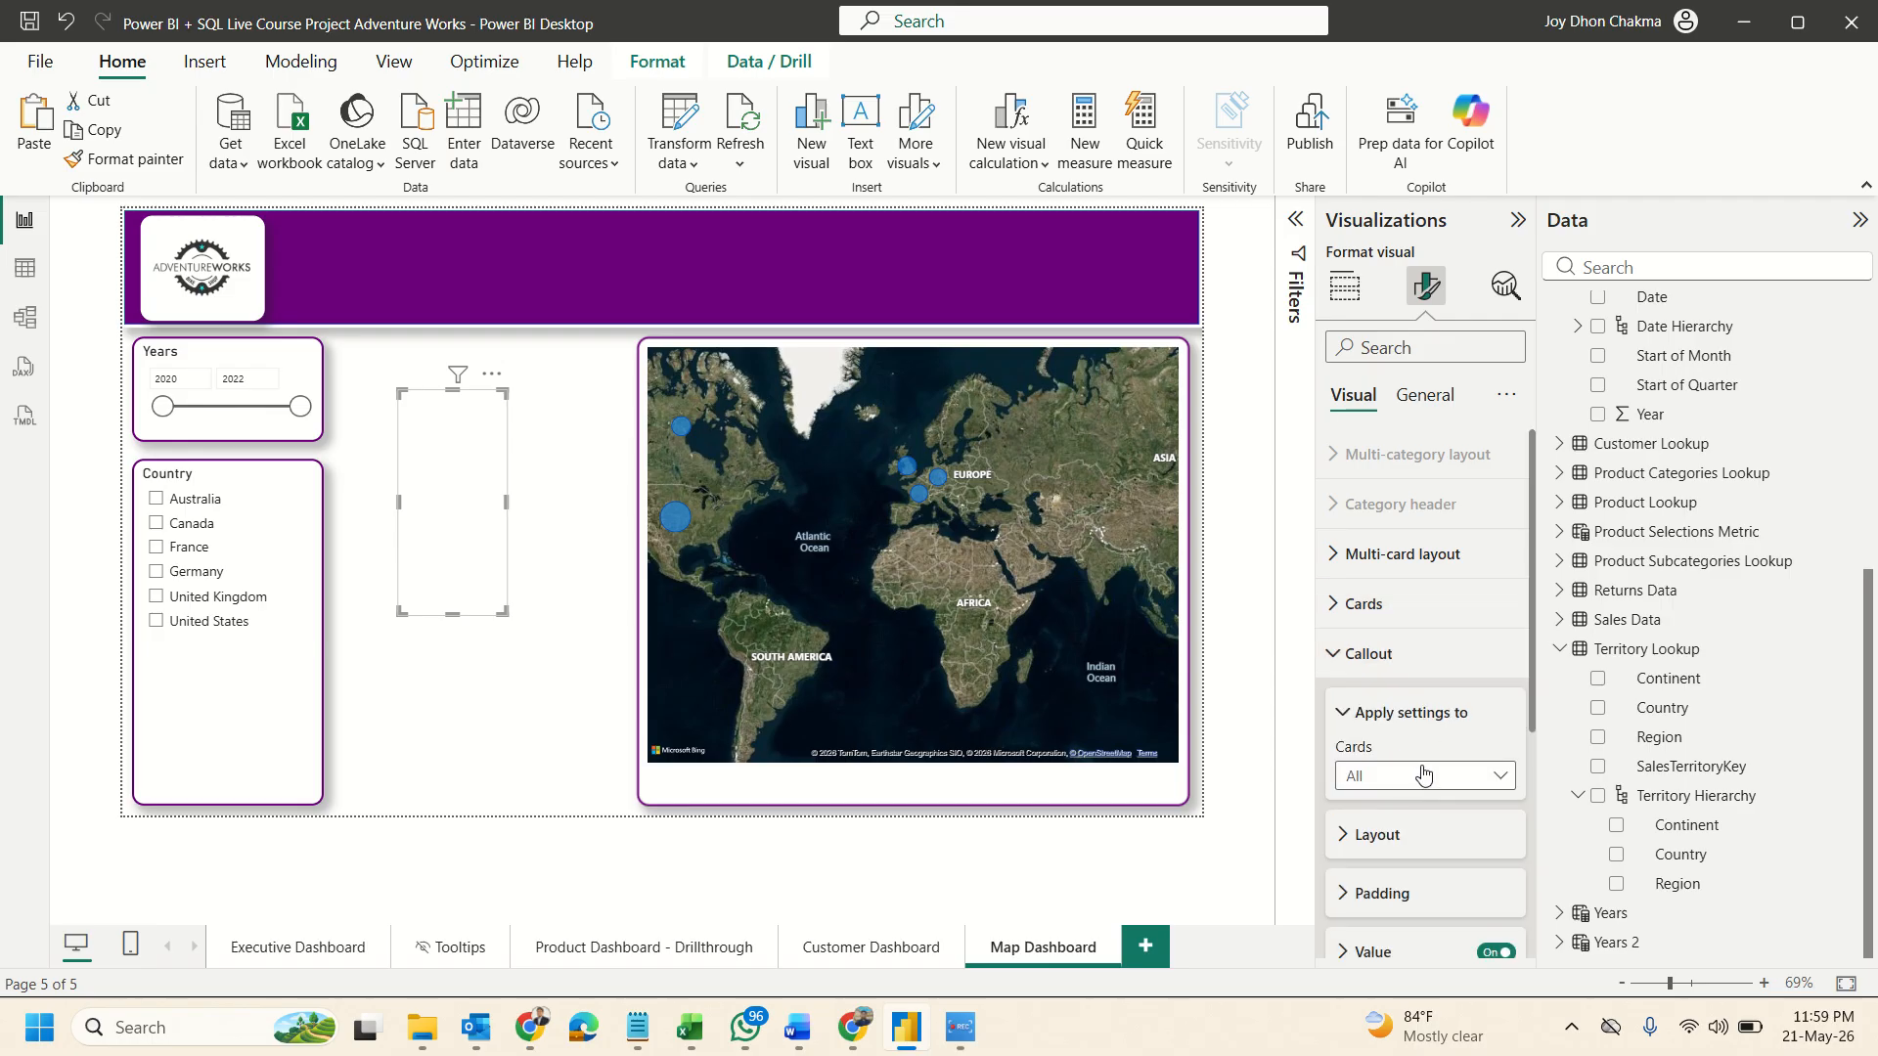
scroll(1400, 656, "down", 4)
left_click(1374, 591)
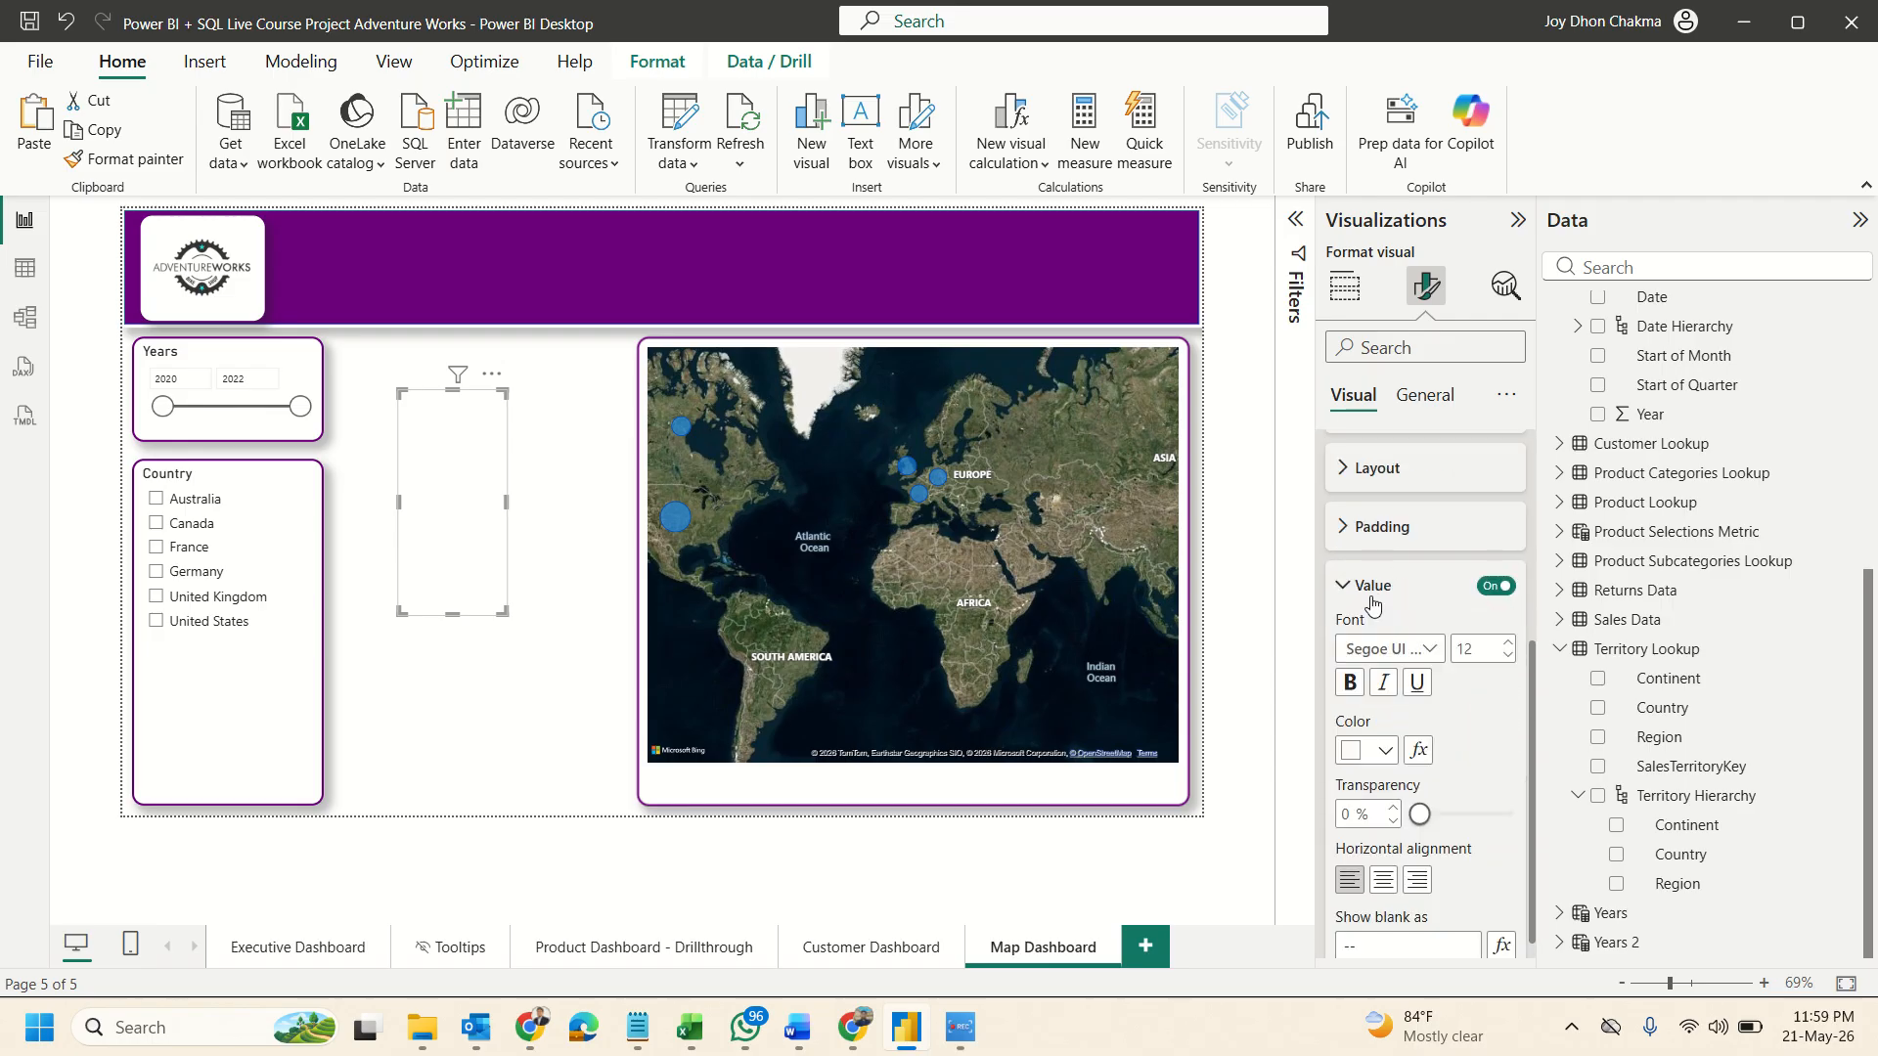
left_click(1387, 751)
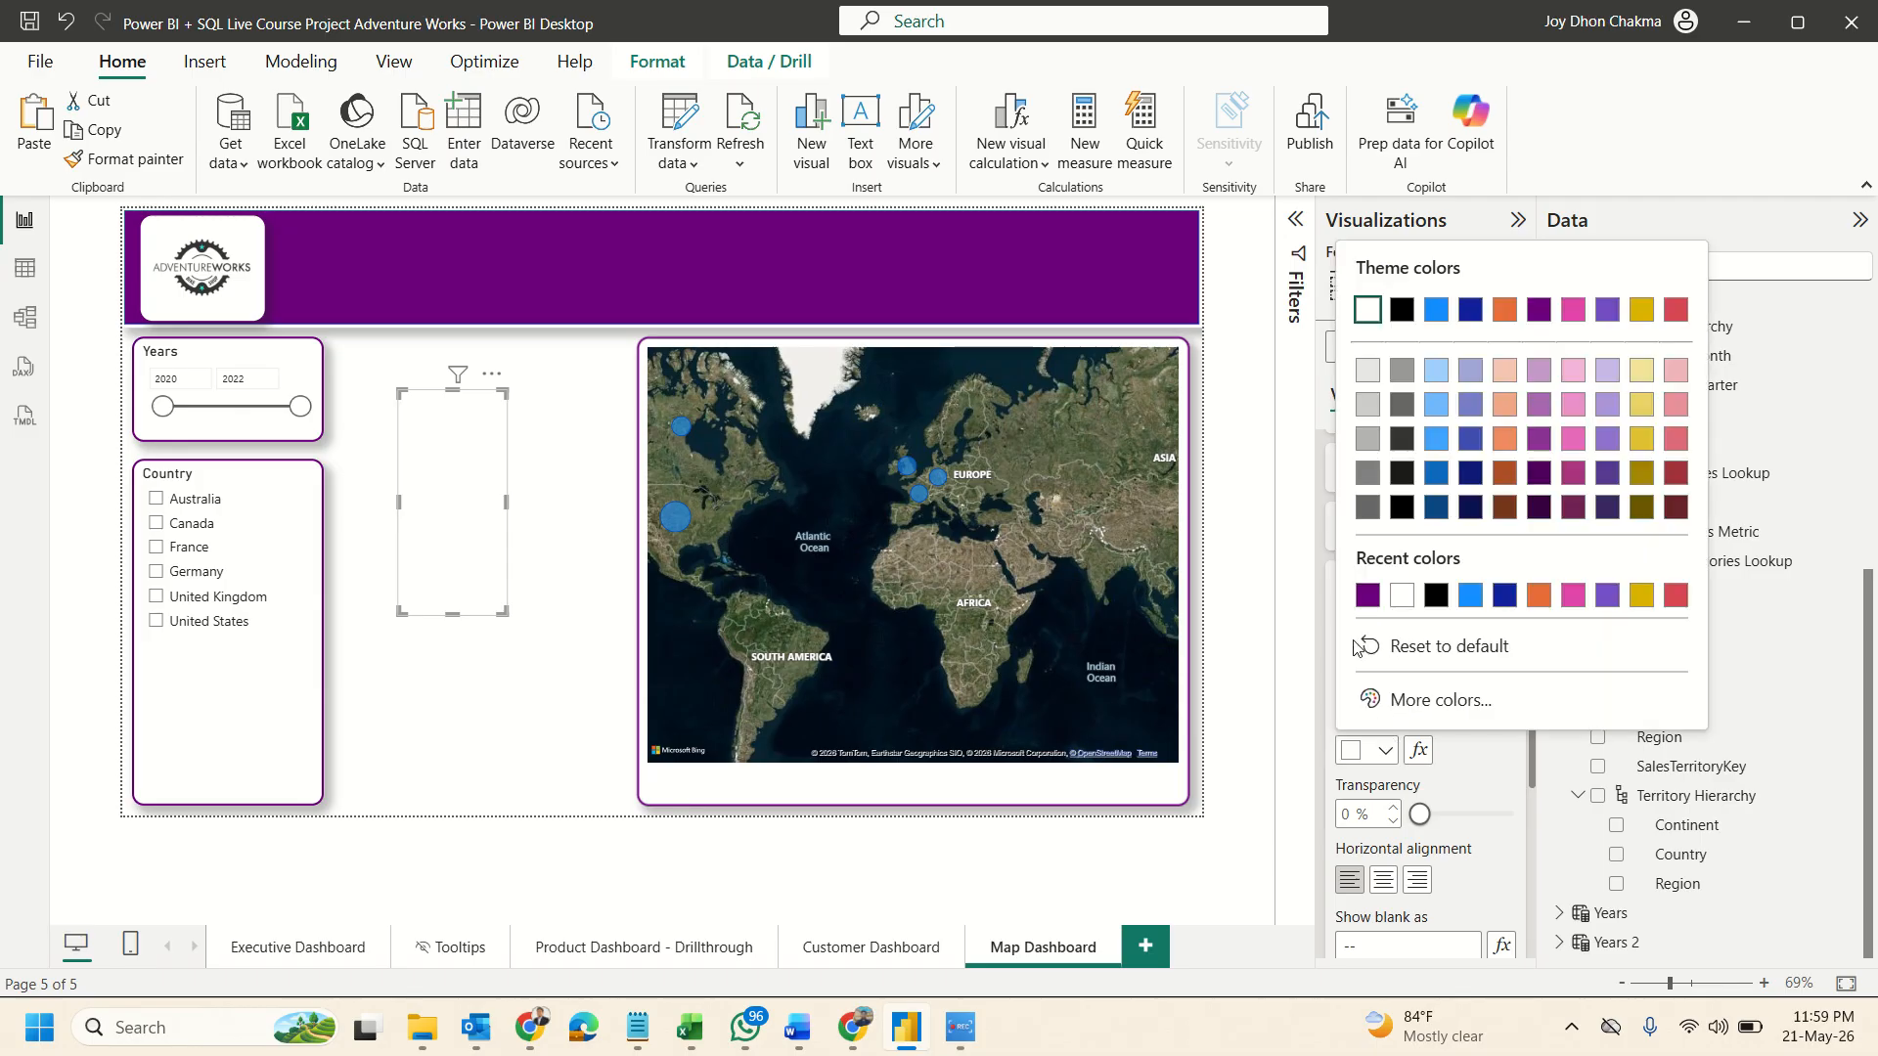
left_click(1401, 310)
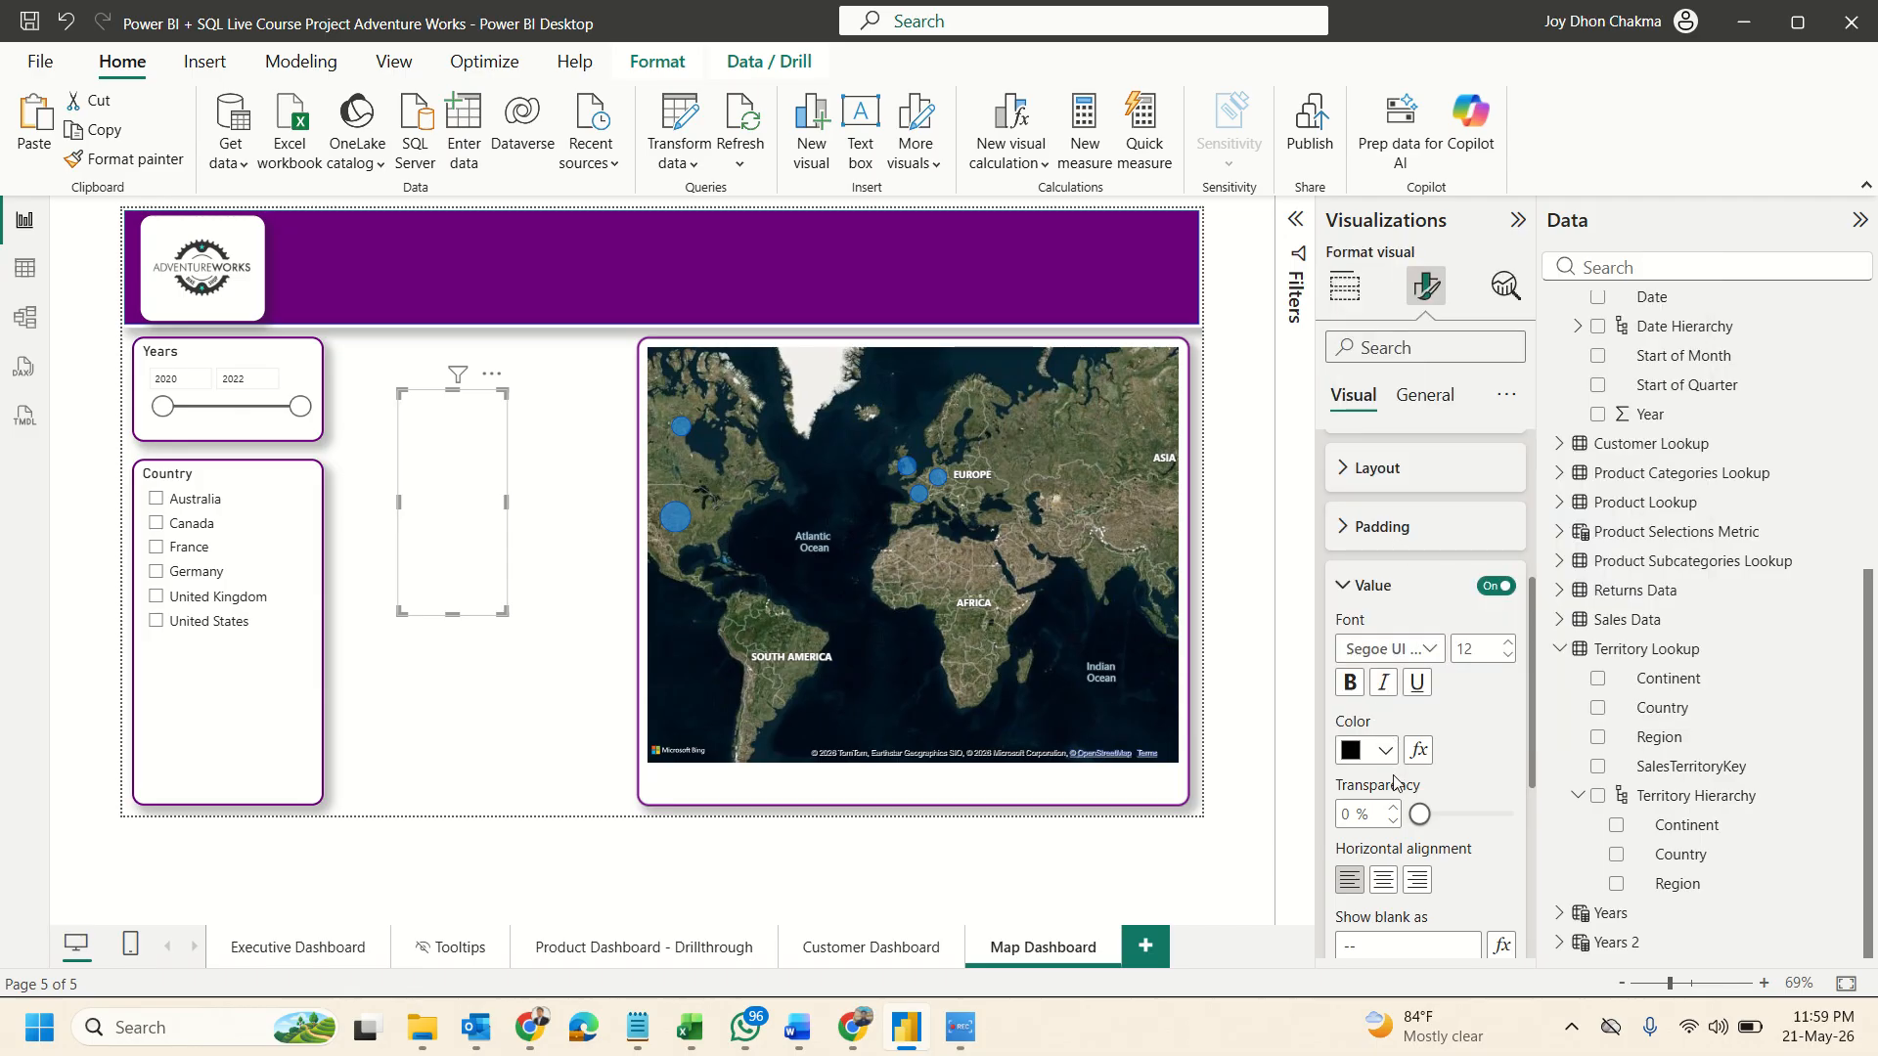
Set the color of the card's callout labels to black.
scroll(1365, 733, "down", 1)
left_click(1357, 675)
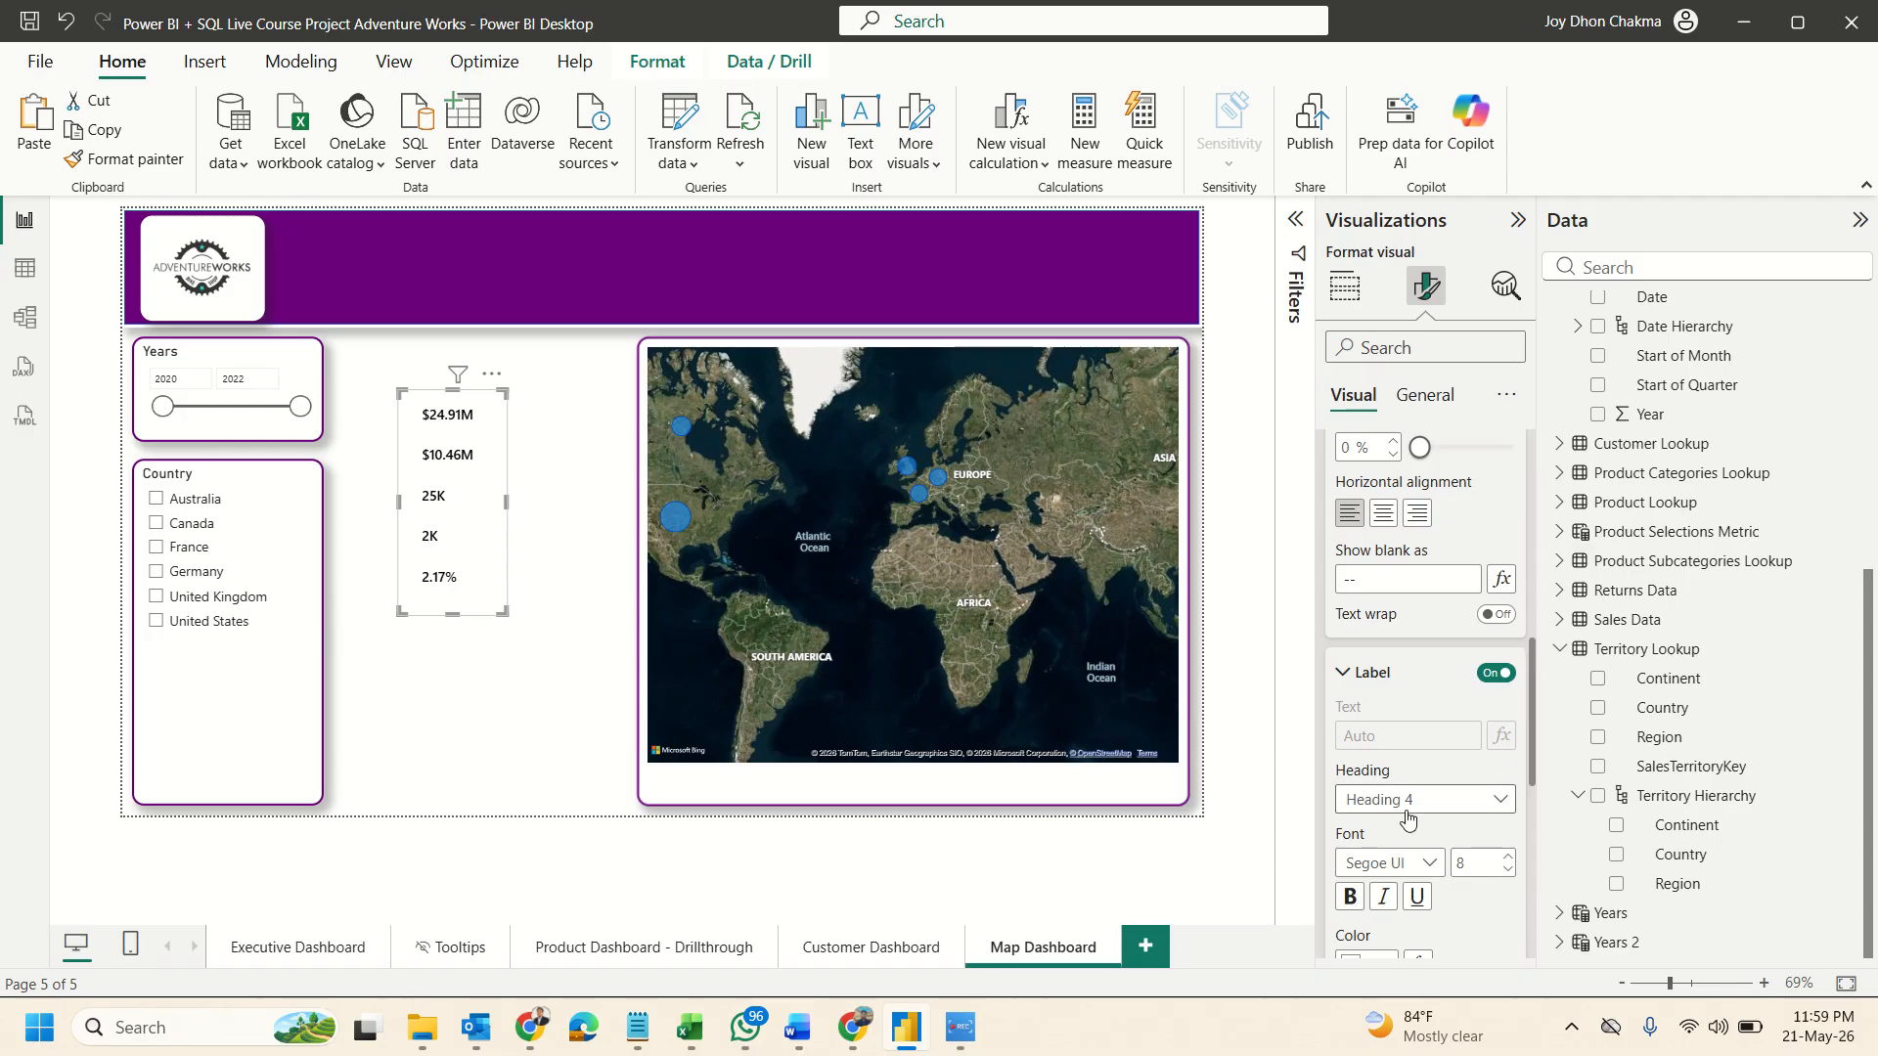
scroll(1384, 841, "down", 1)
left_click(1385, 847)
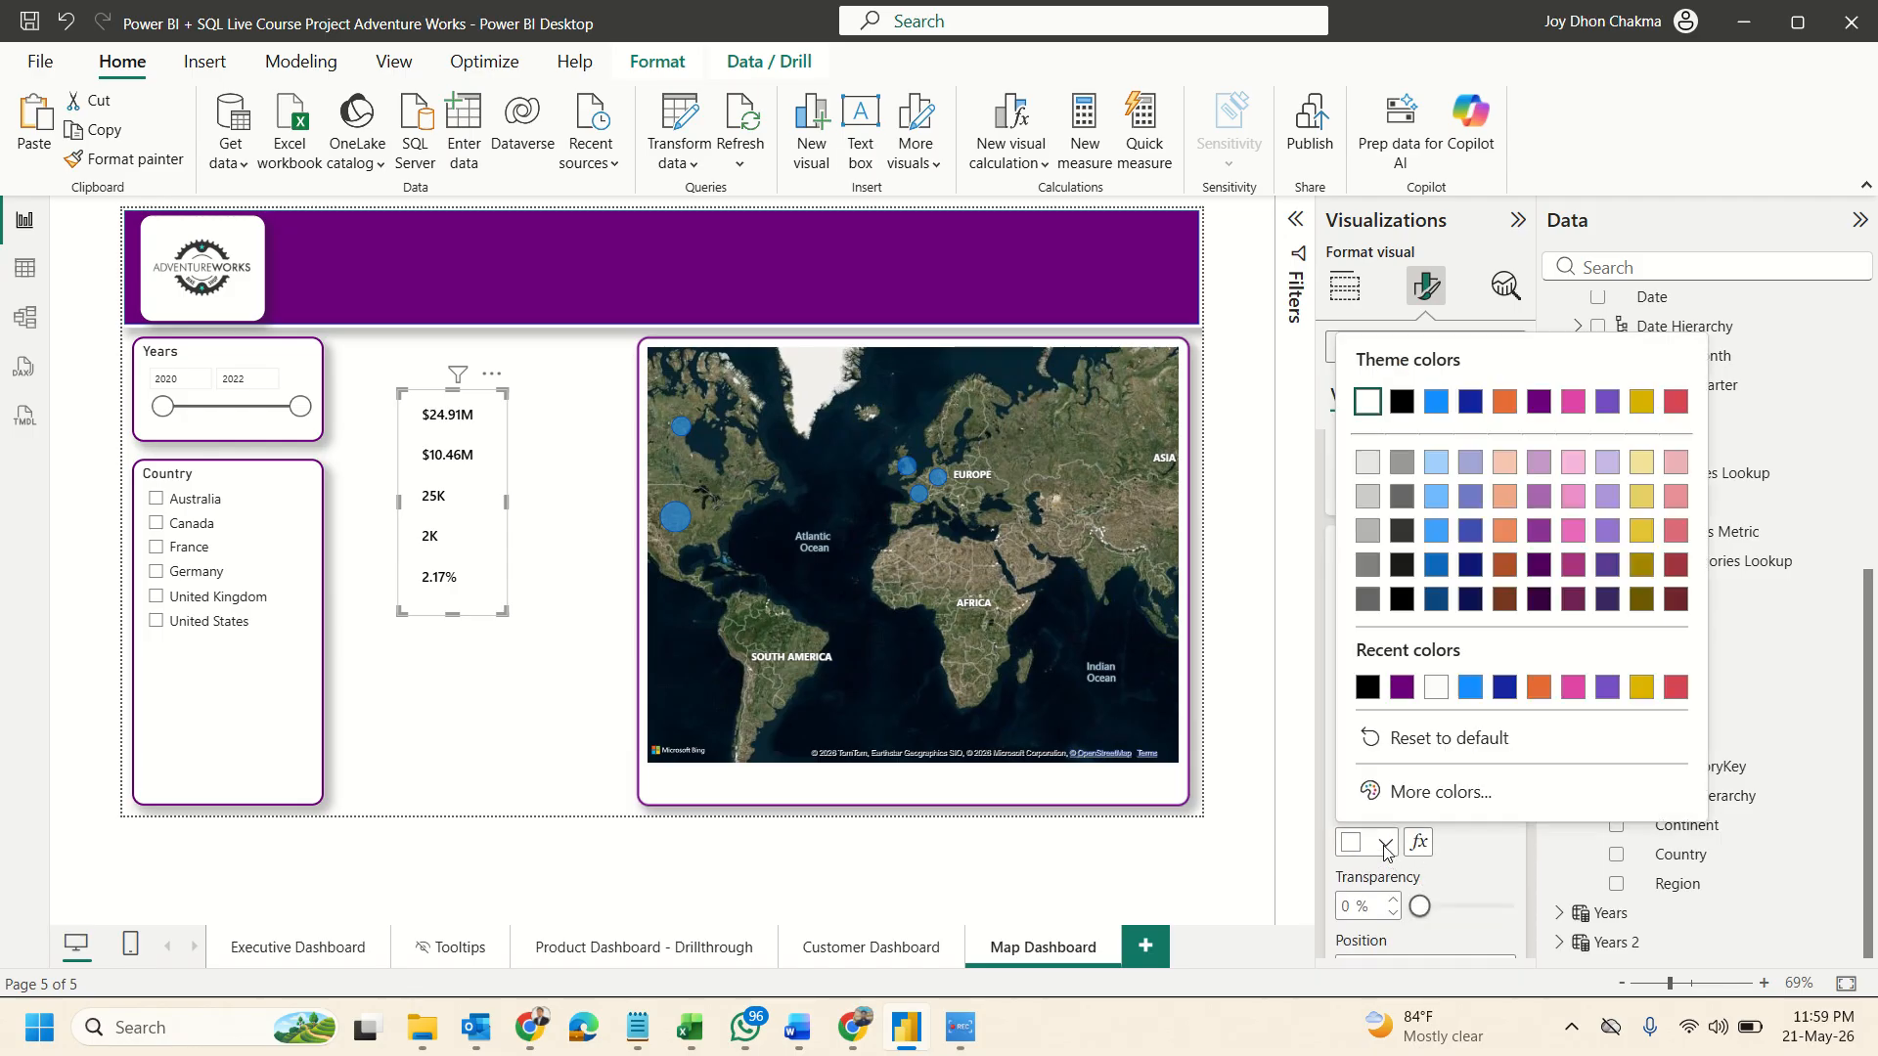
left_click(1367, 688)
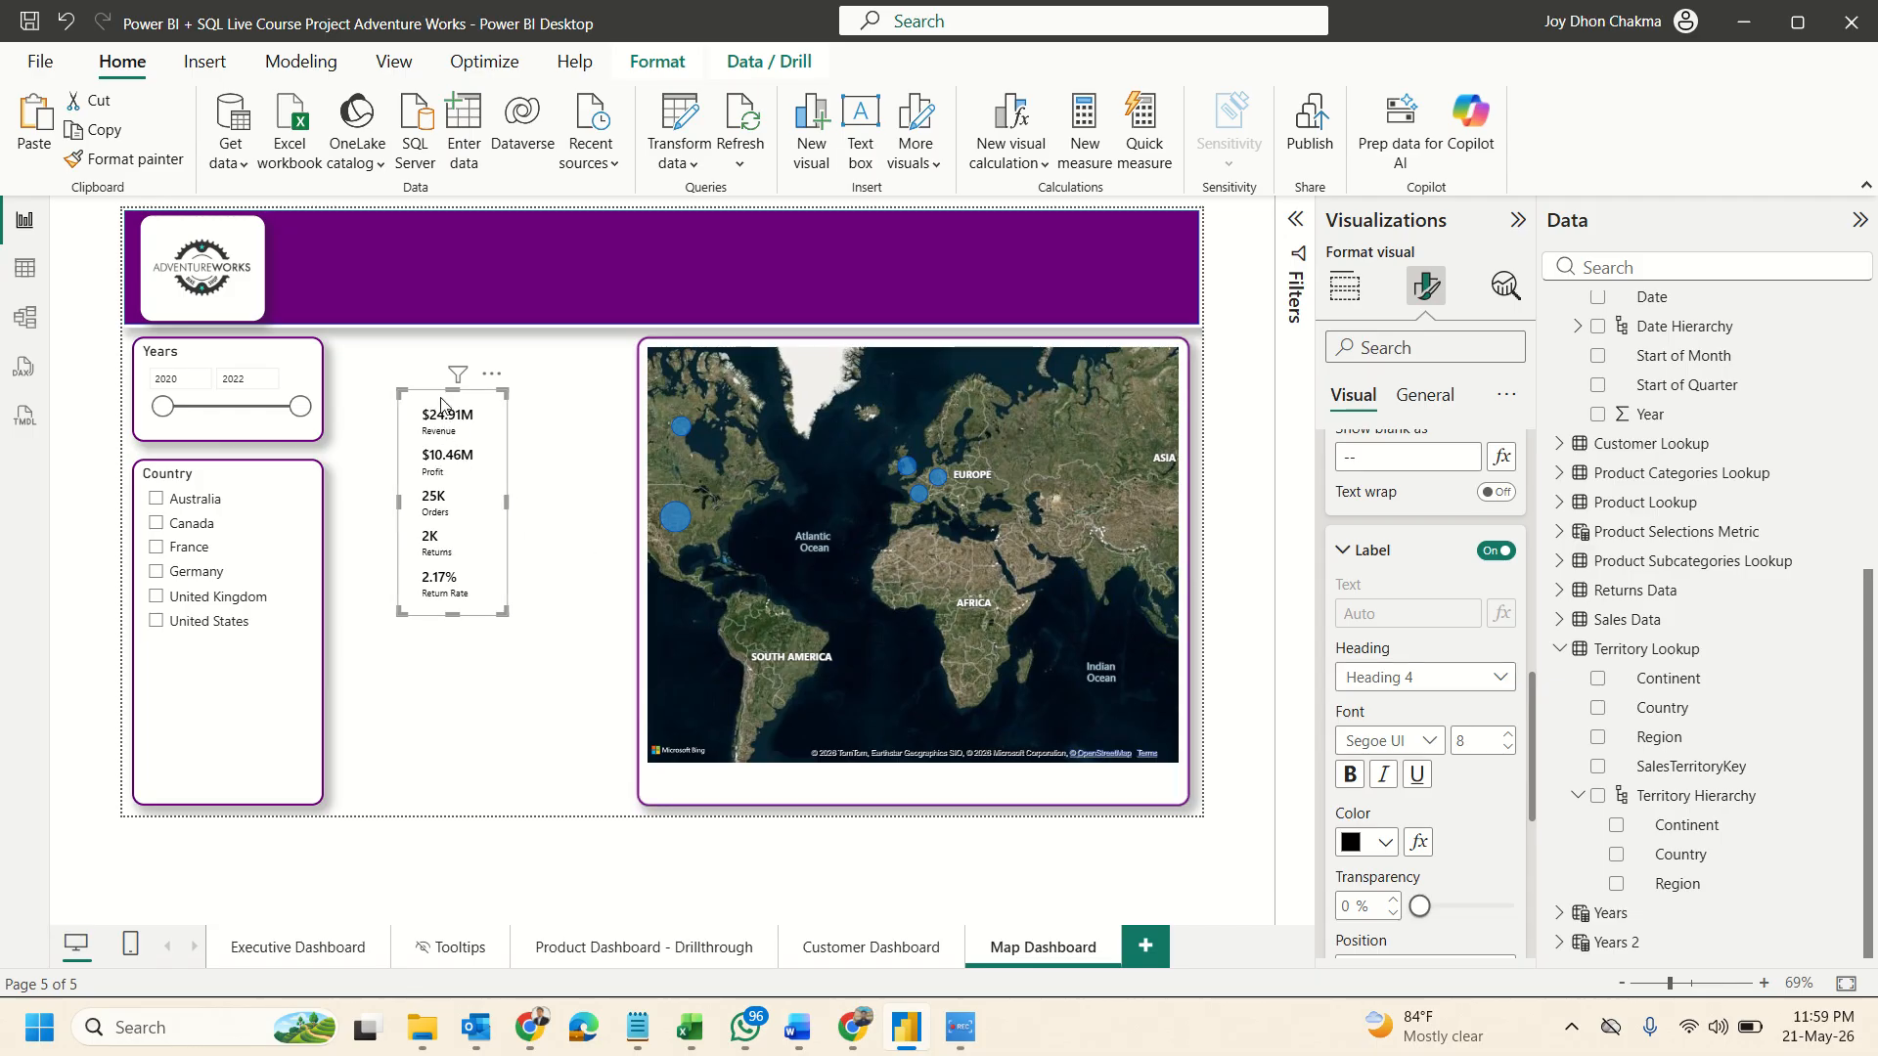
Extend the card upward toward the header banner and enable its shadow and visual border.
left_click_drag(449, 383, 449, 341)
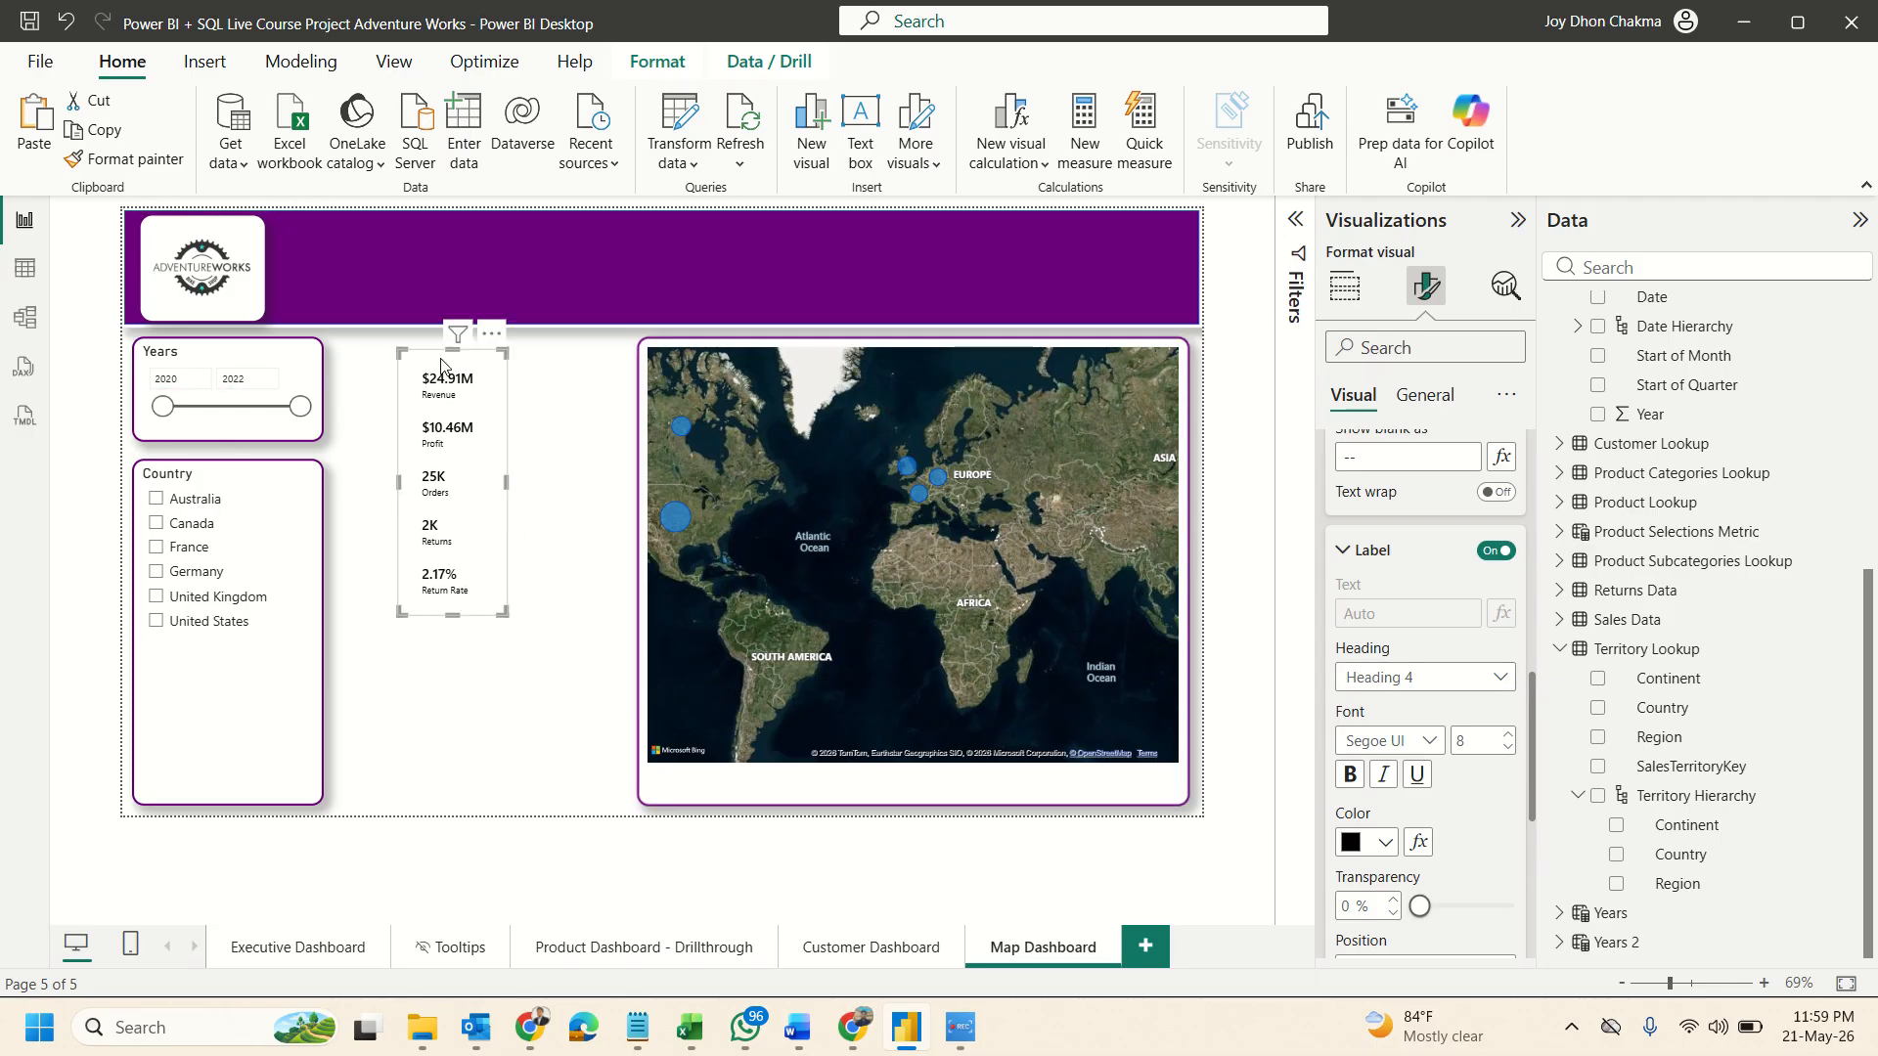
left_click(1446, 396)
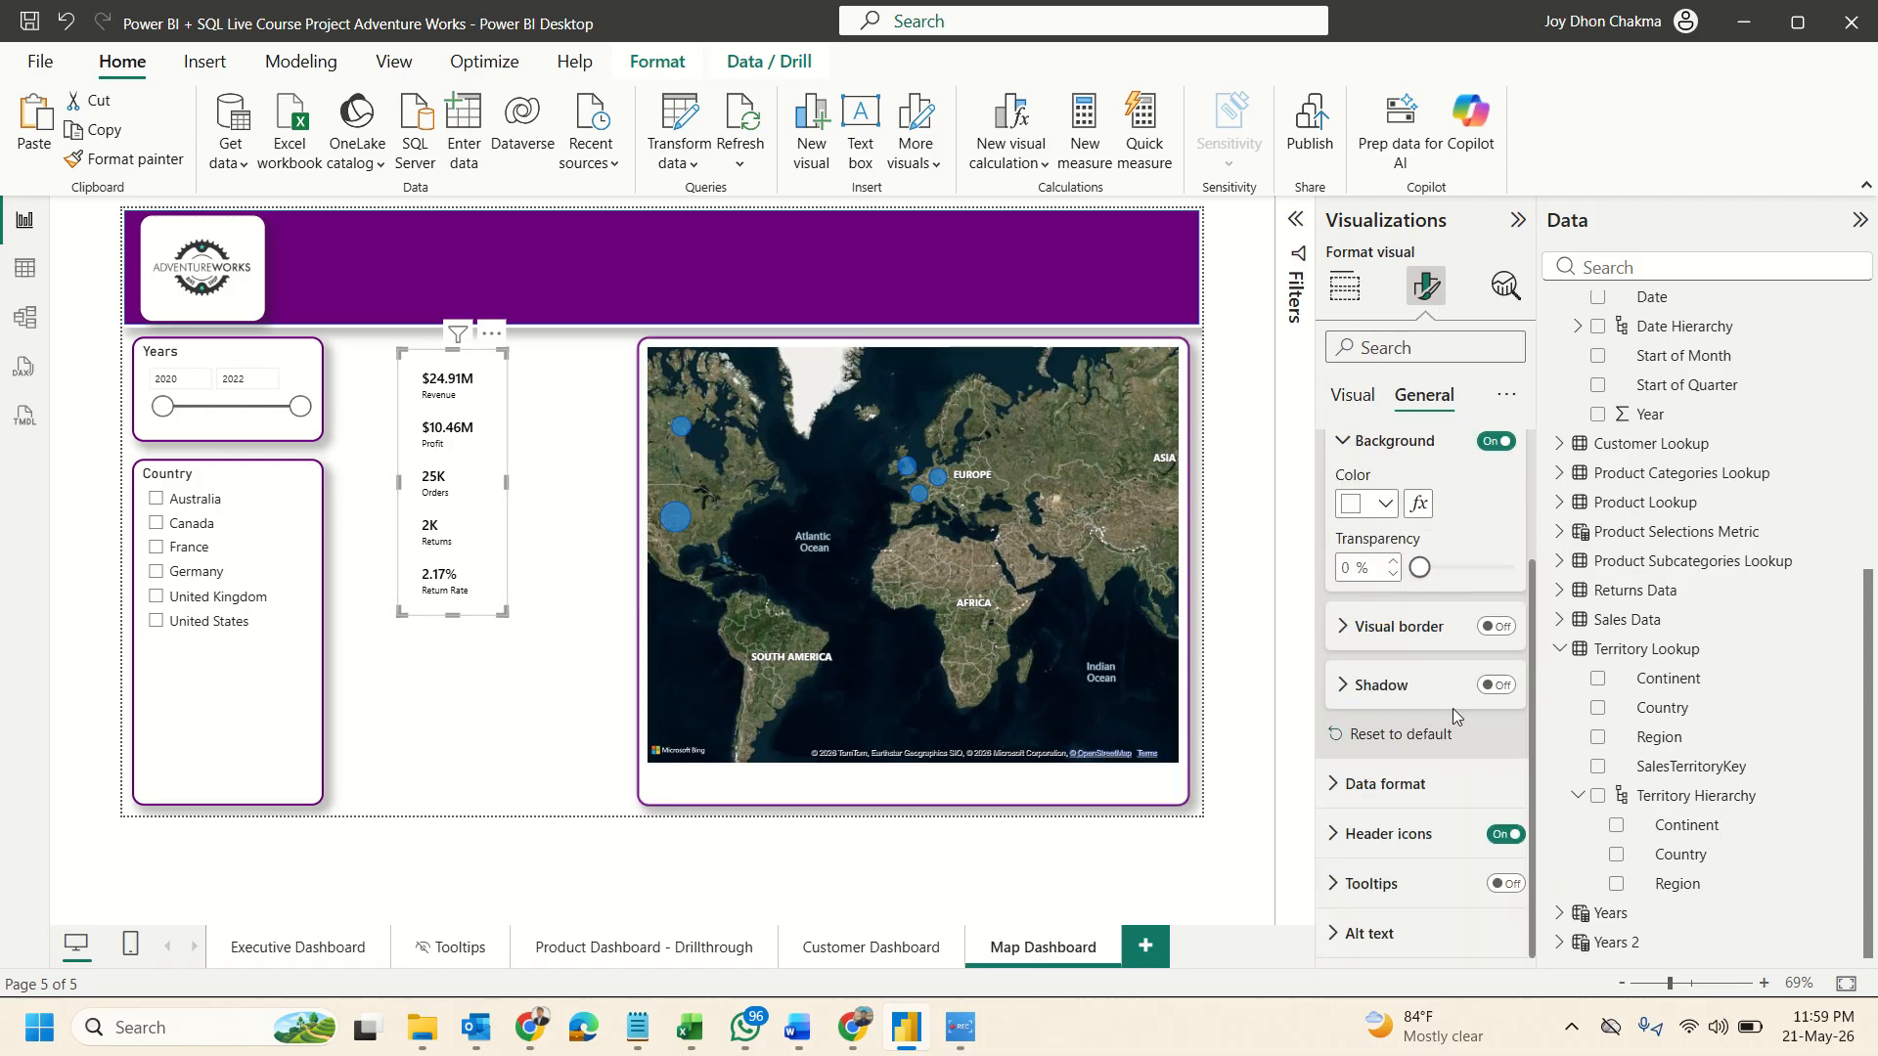
left_click(1497, 684)
left_click(1495, 628)
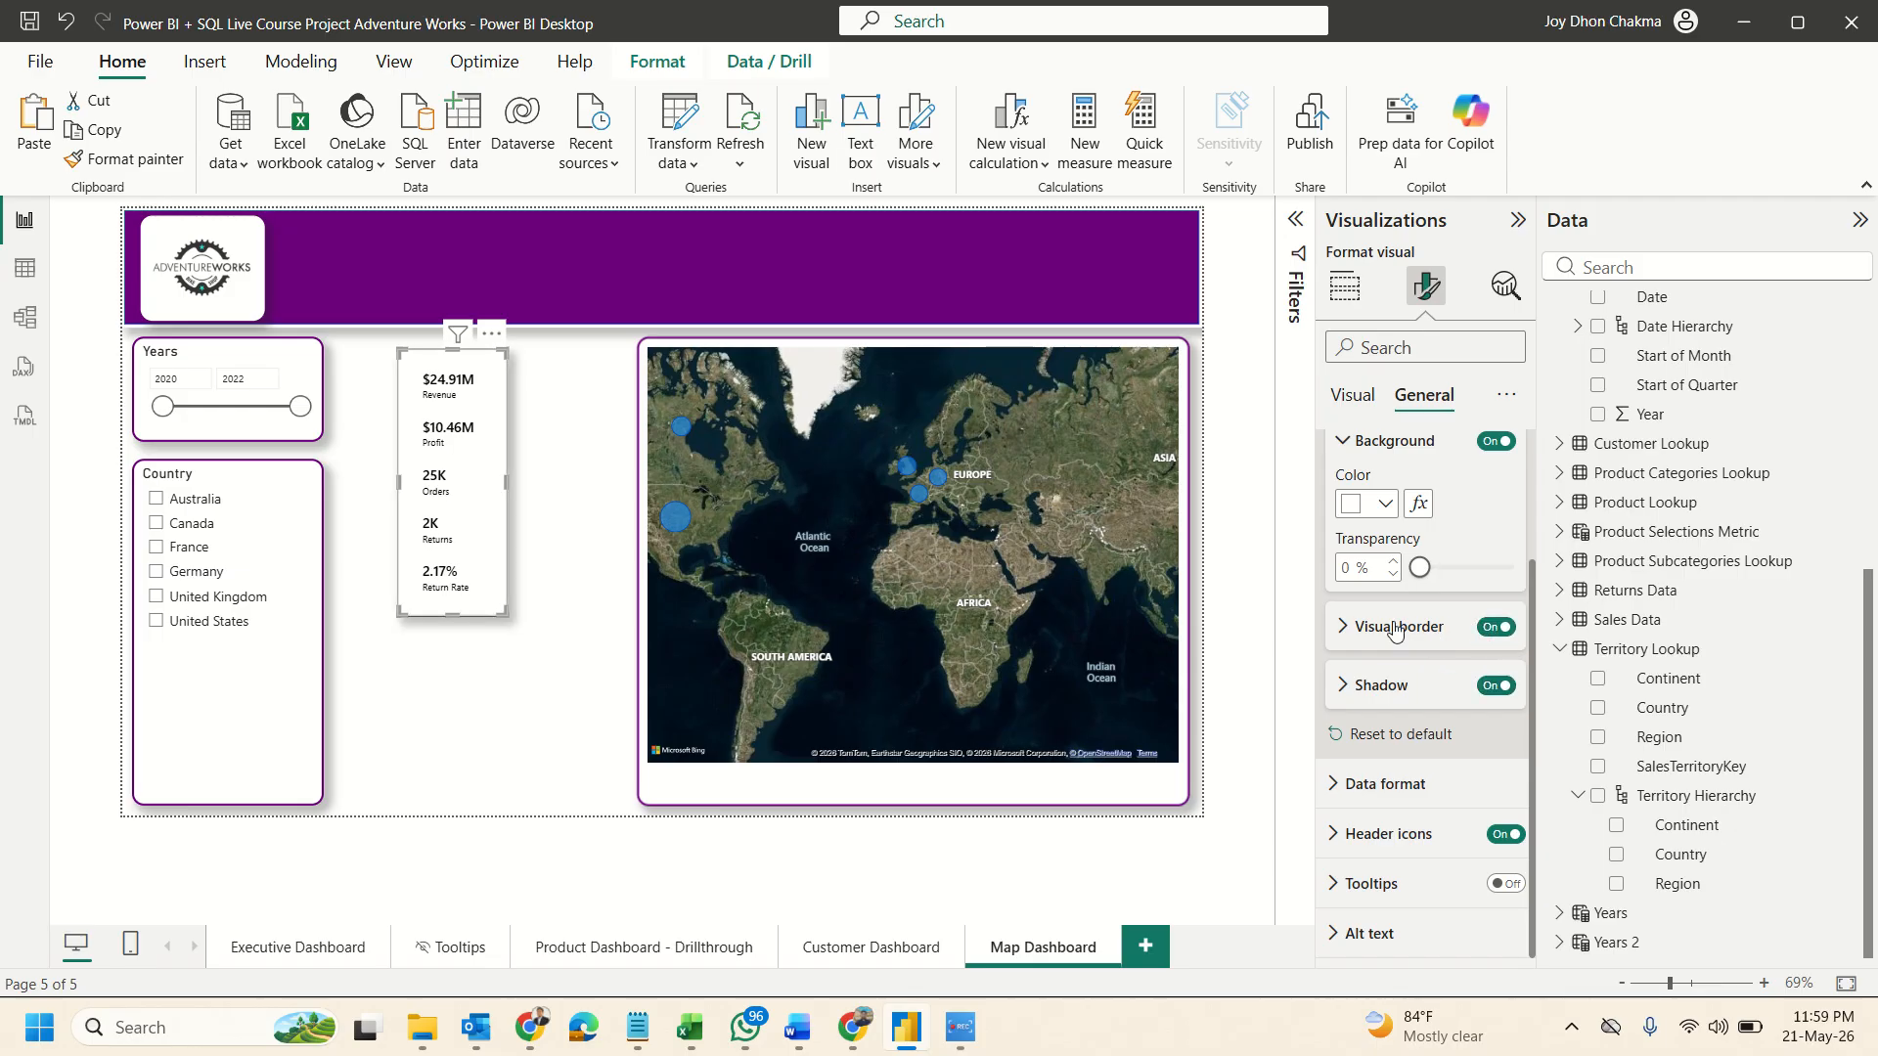
Format the card's border in the header banner's dark purple with 14 px rounded corners.
left_click(1400, 627)
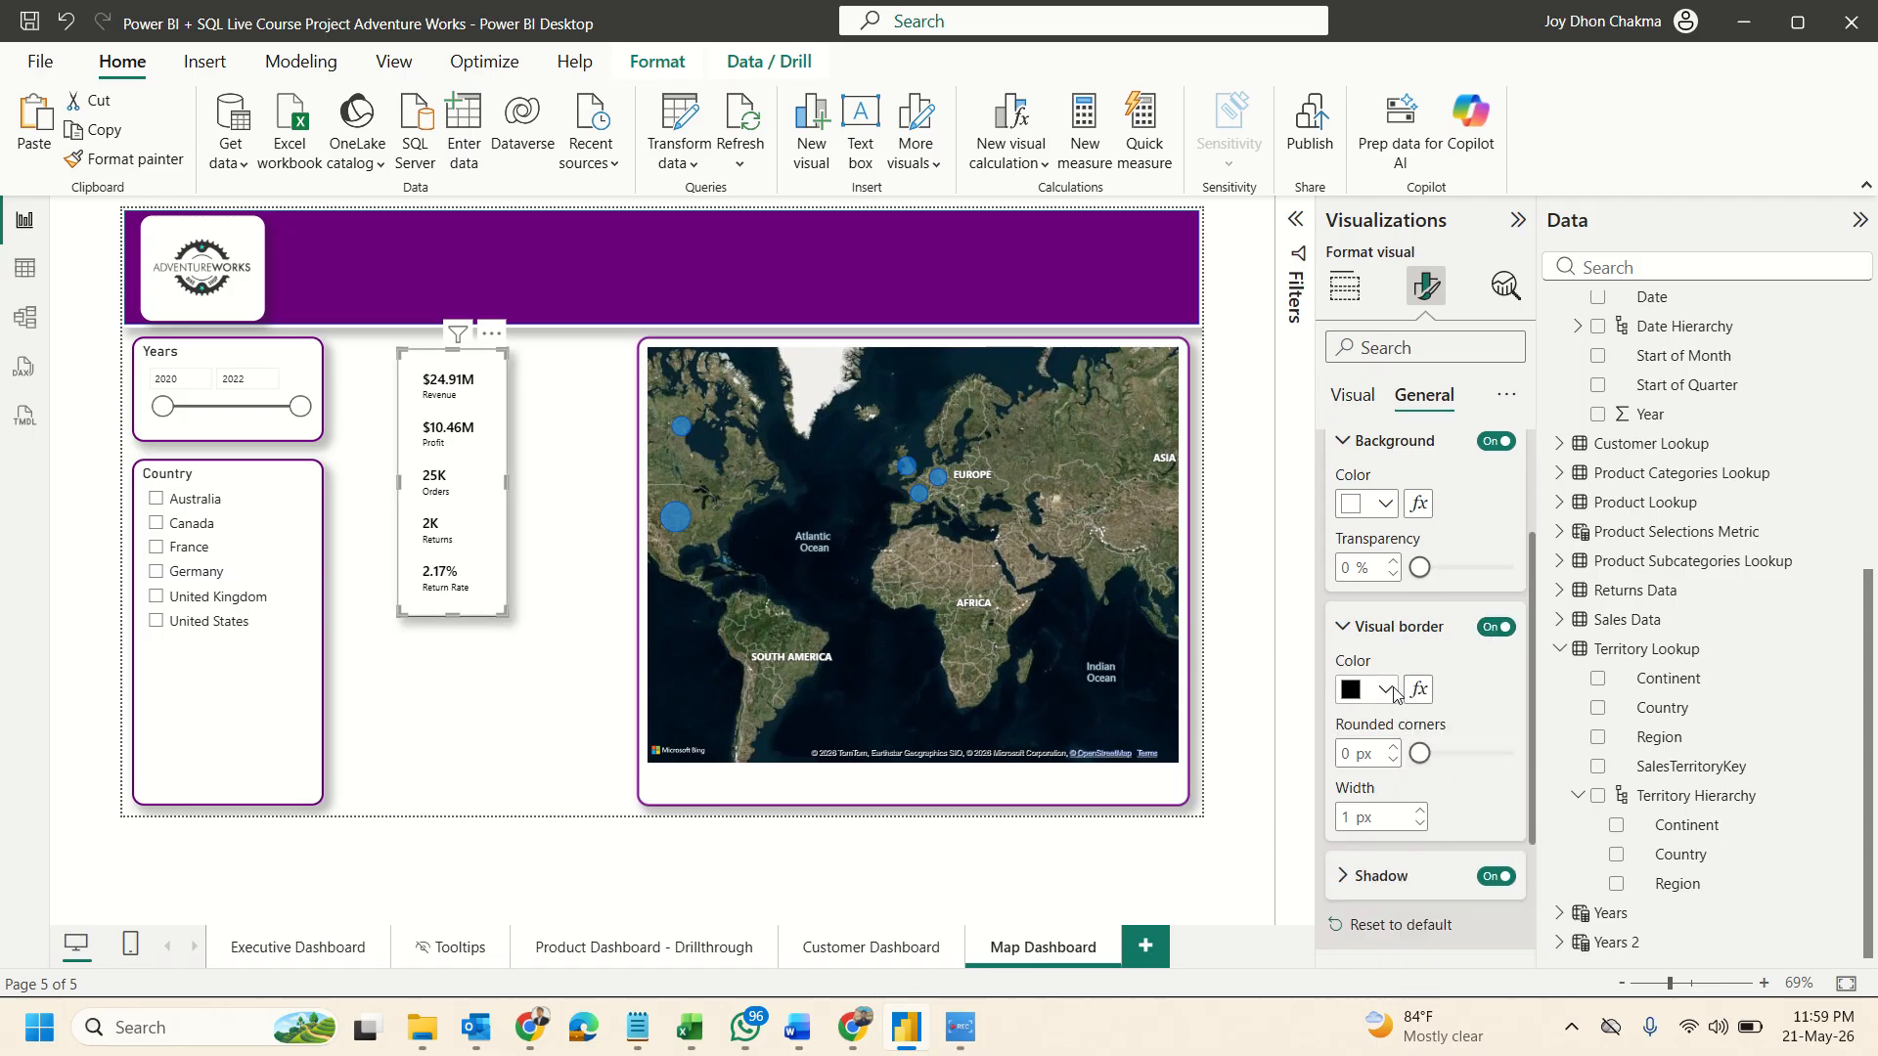
left_click(1387, 690)
left_click(1402, 534)
left_click(1364, 754)
type("14")
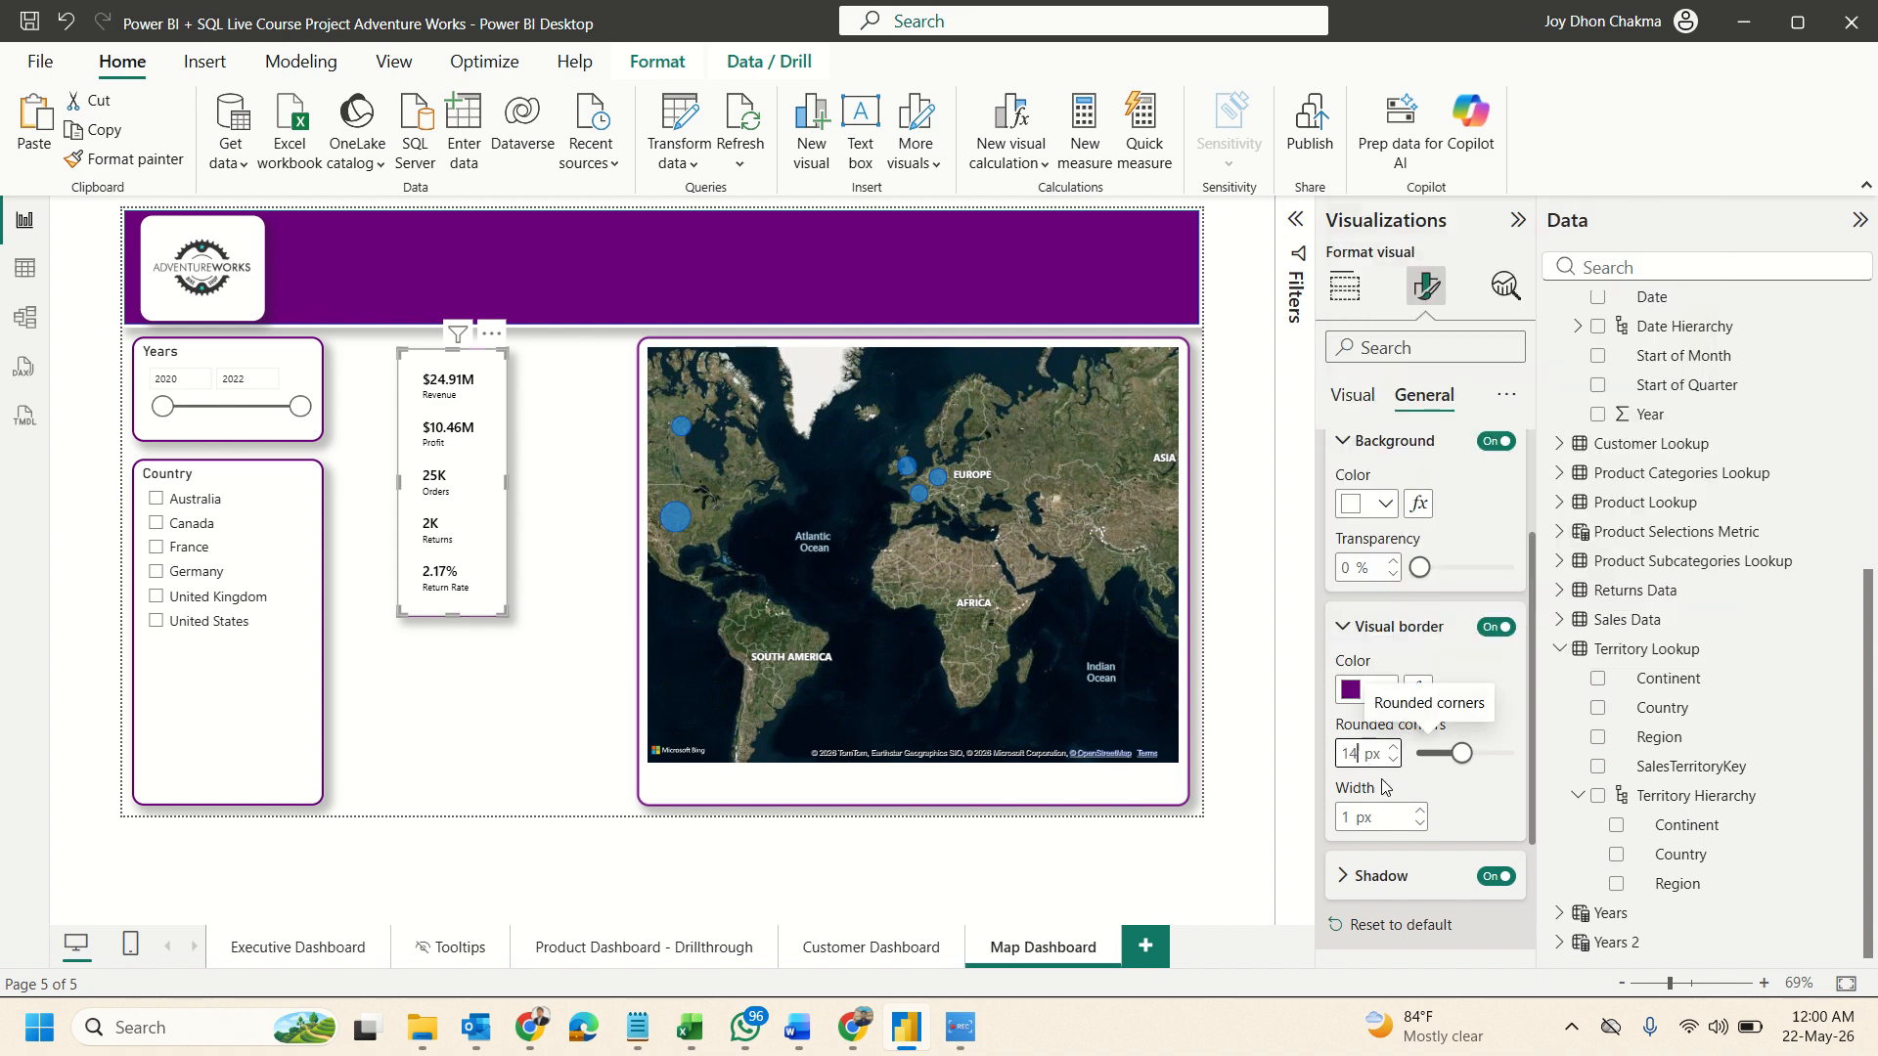
Set the card's border width to 3 px and resize the card to span from the header to the bottom beside the slicers.
left_click(1420, 811)
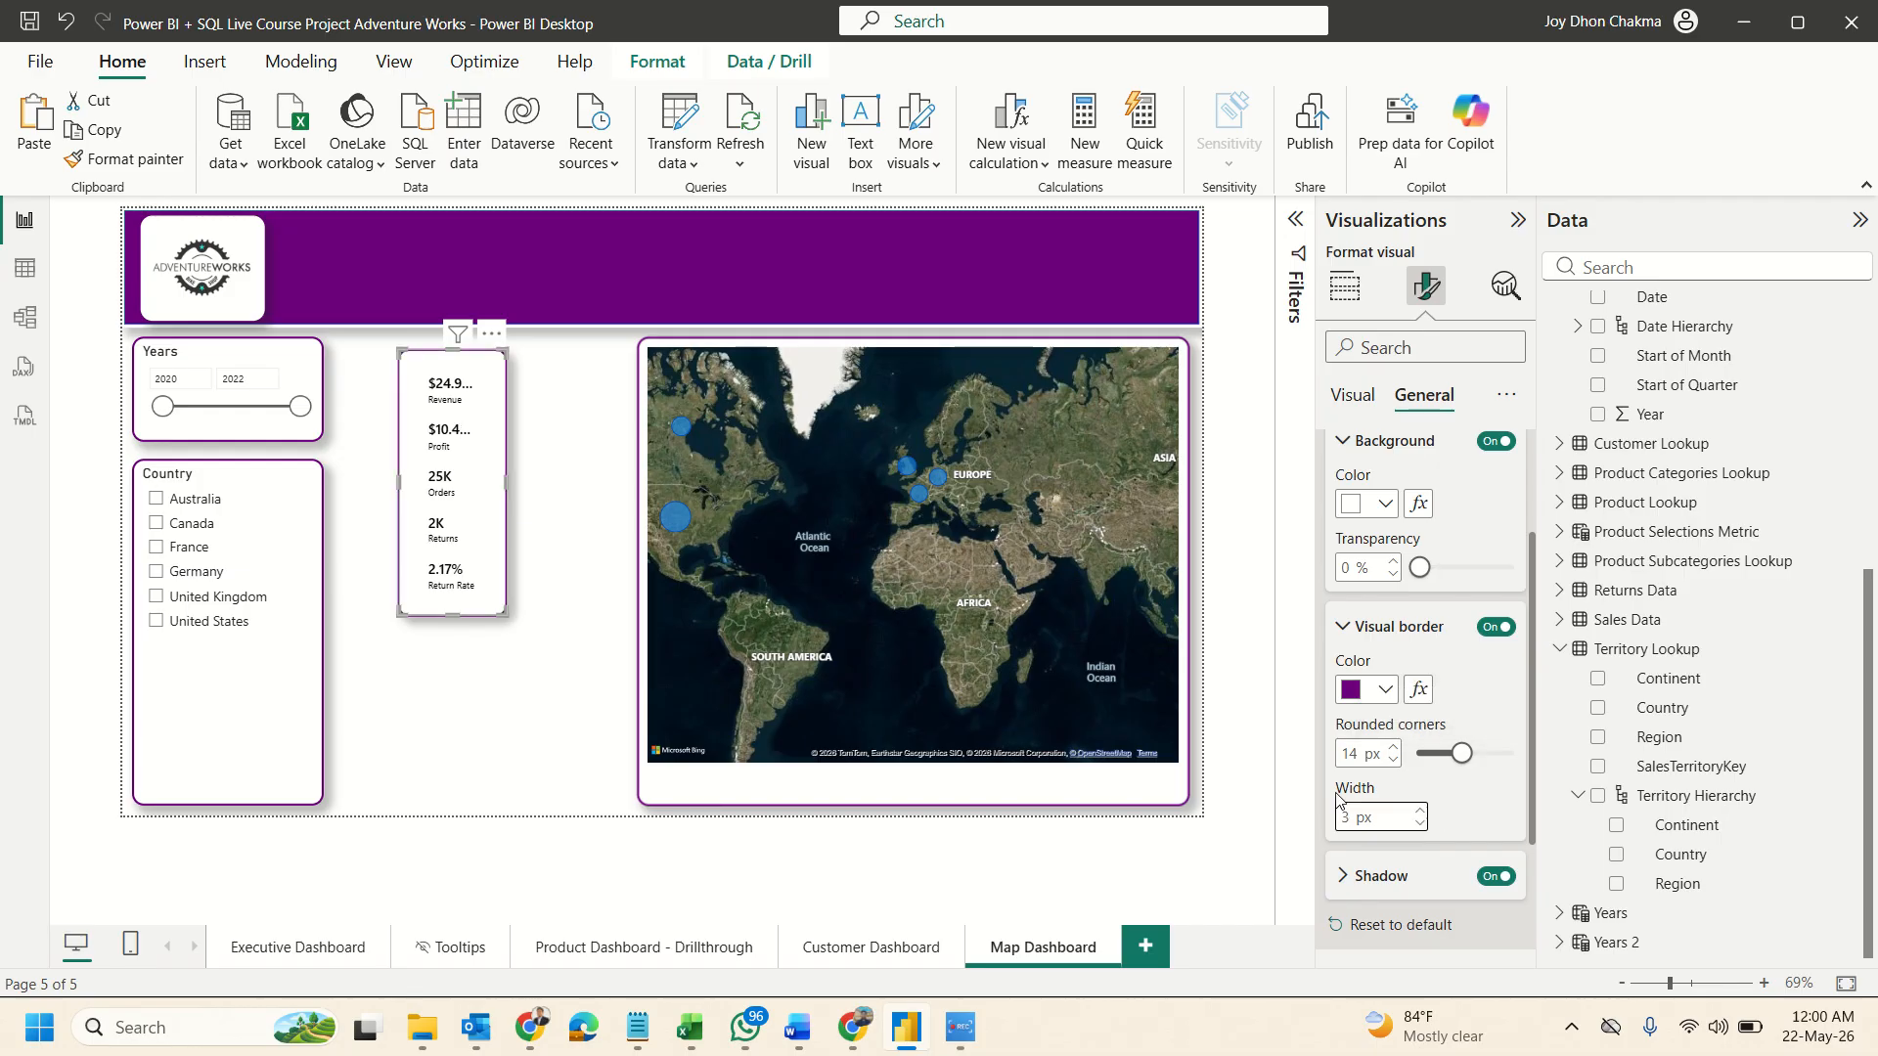
left_click_drag(508, 486, 584, 504)
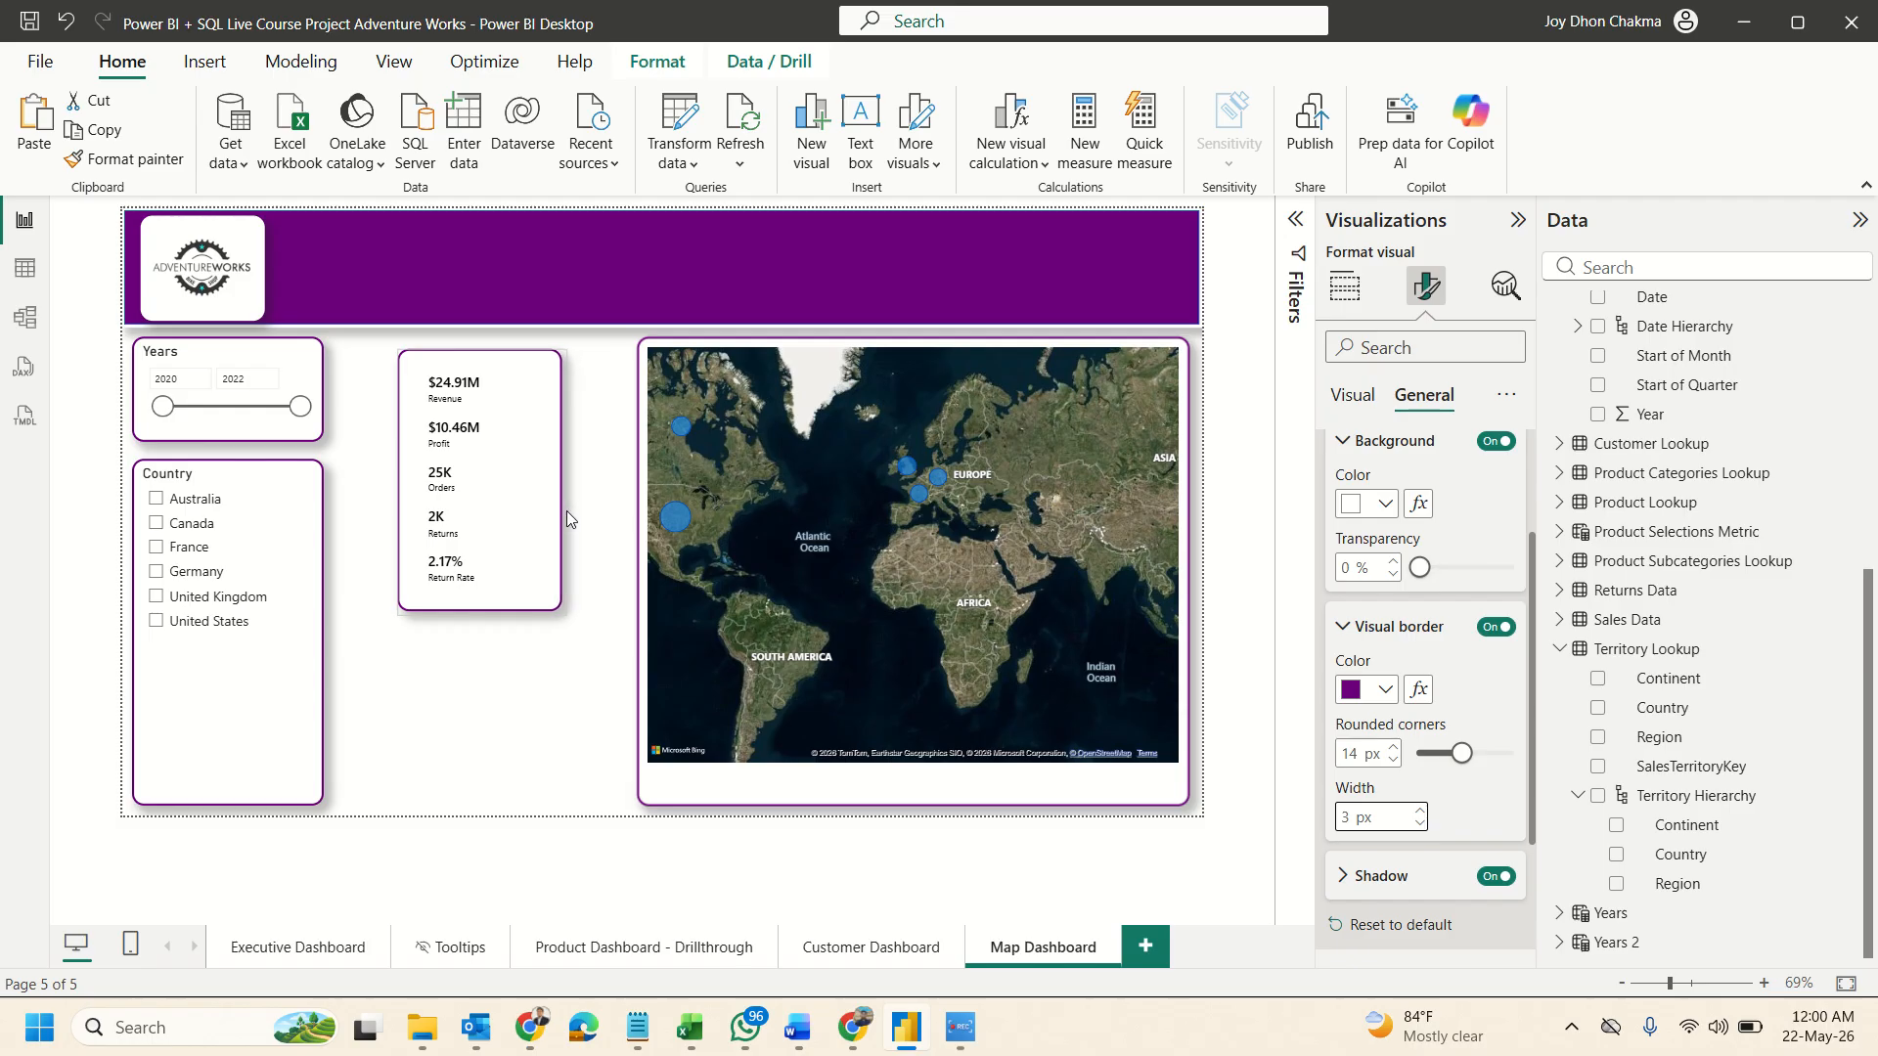
left_click_drag(486, 610, 457, 804)
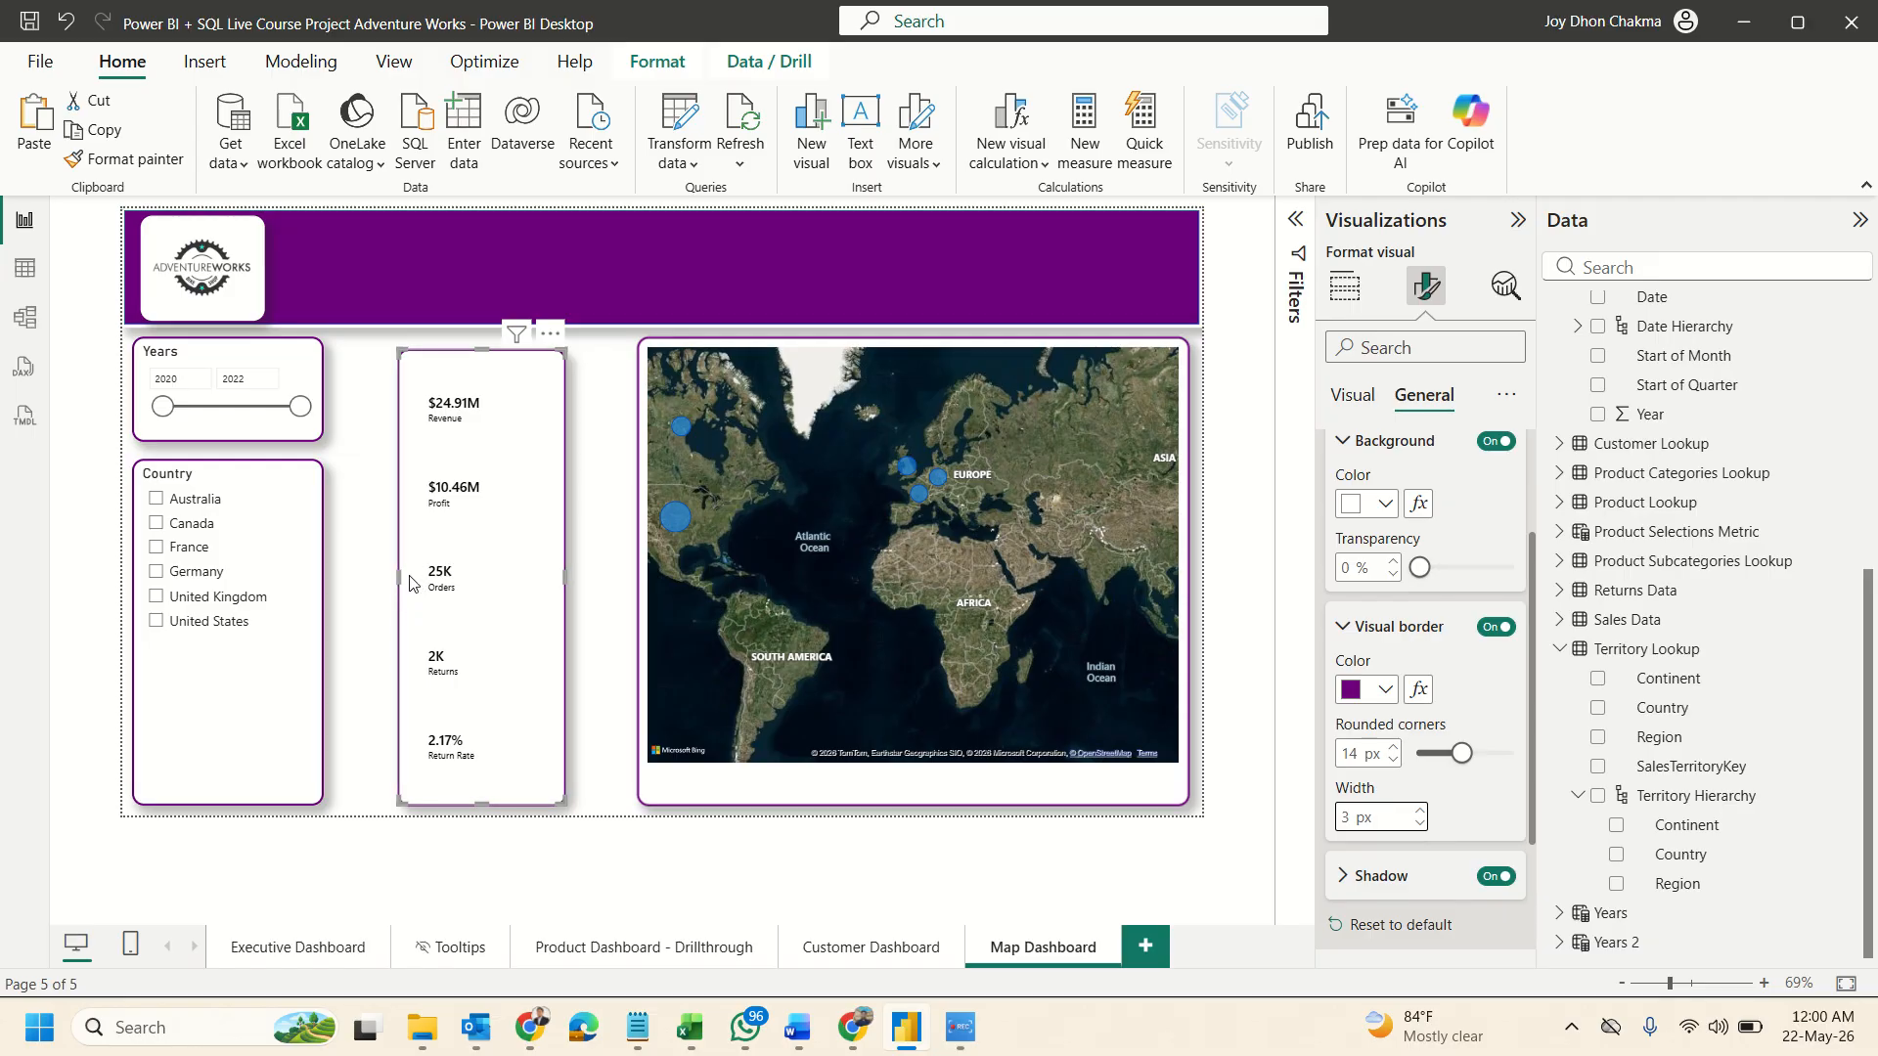
left_click_drag(398, 577, 341, 572)
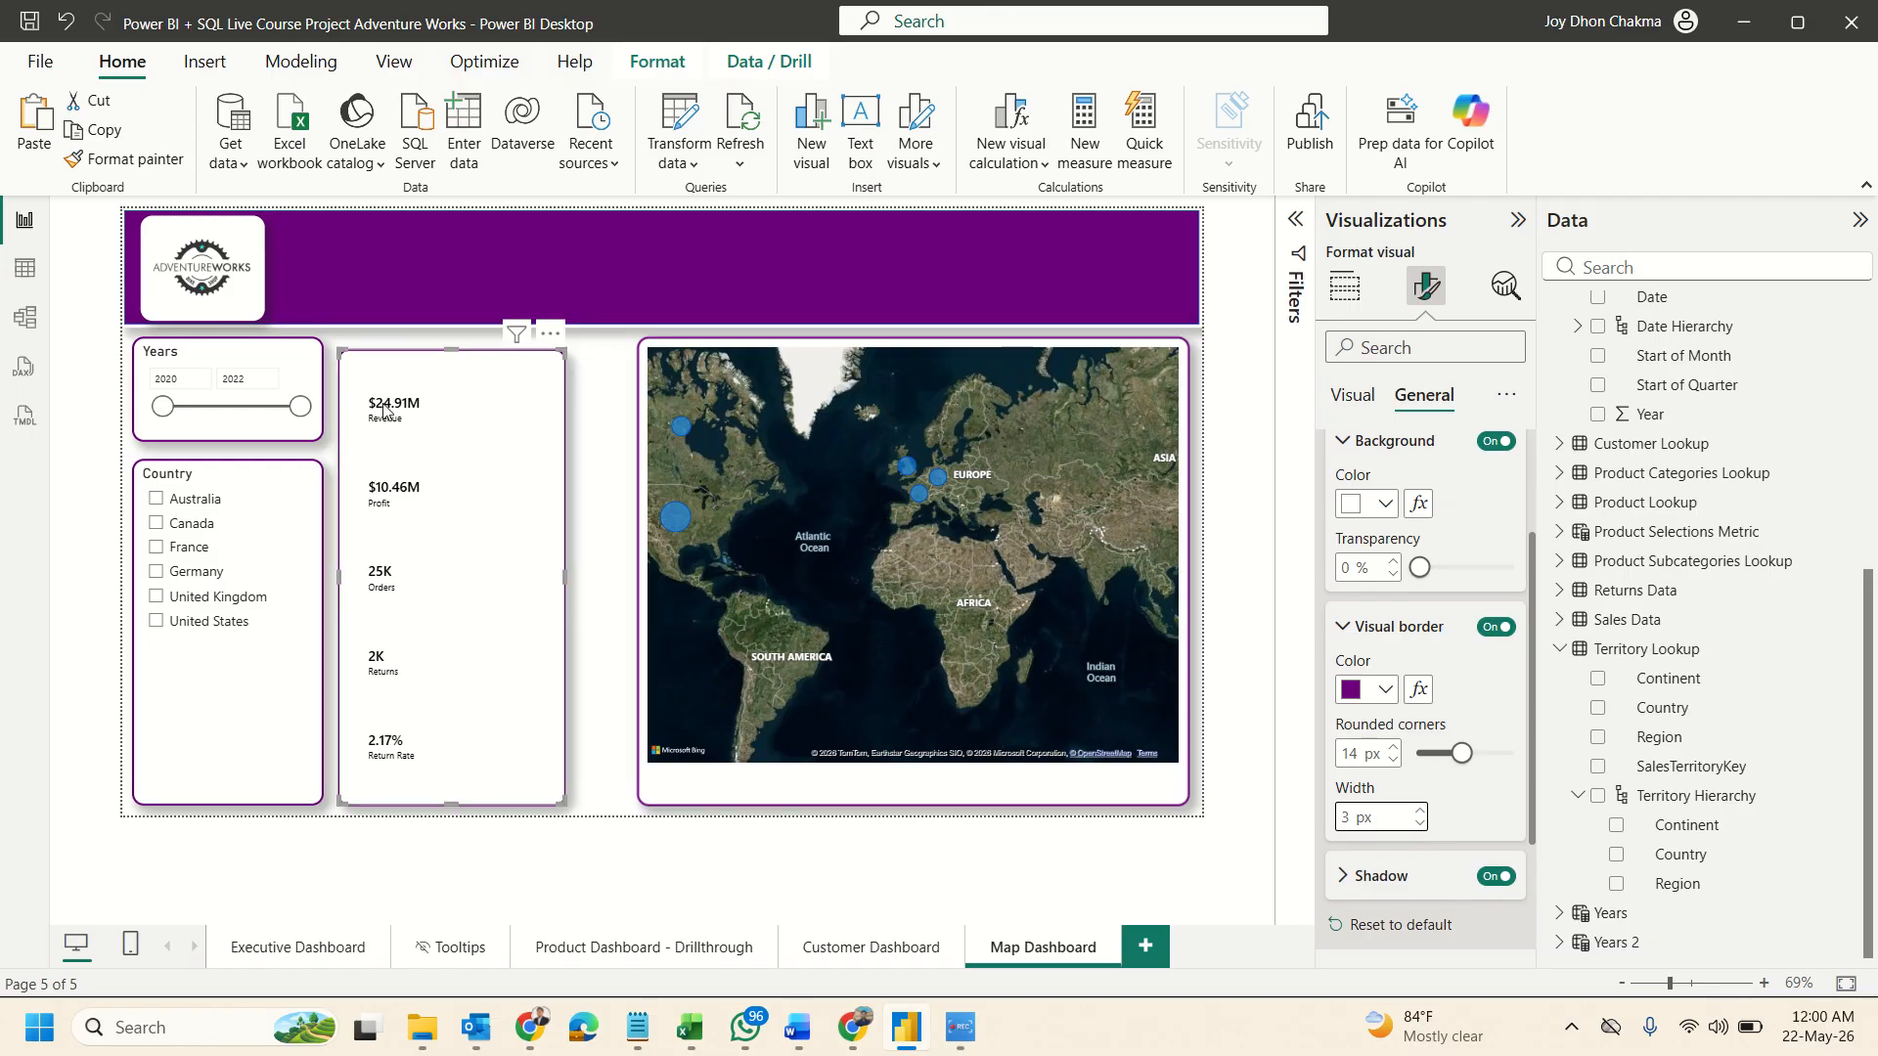
left_click(448, 351)
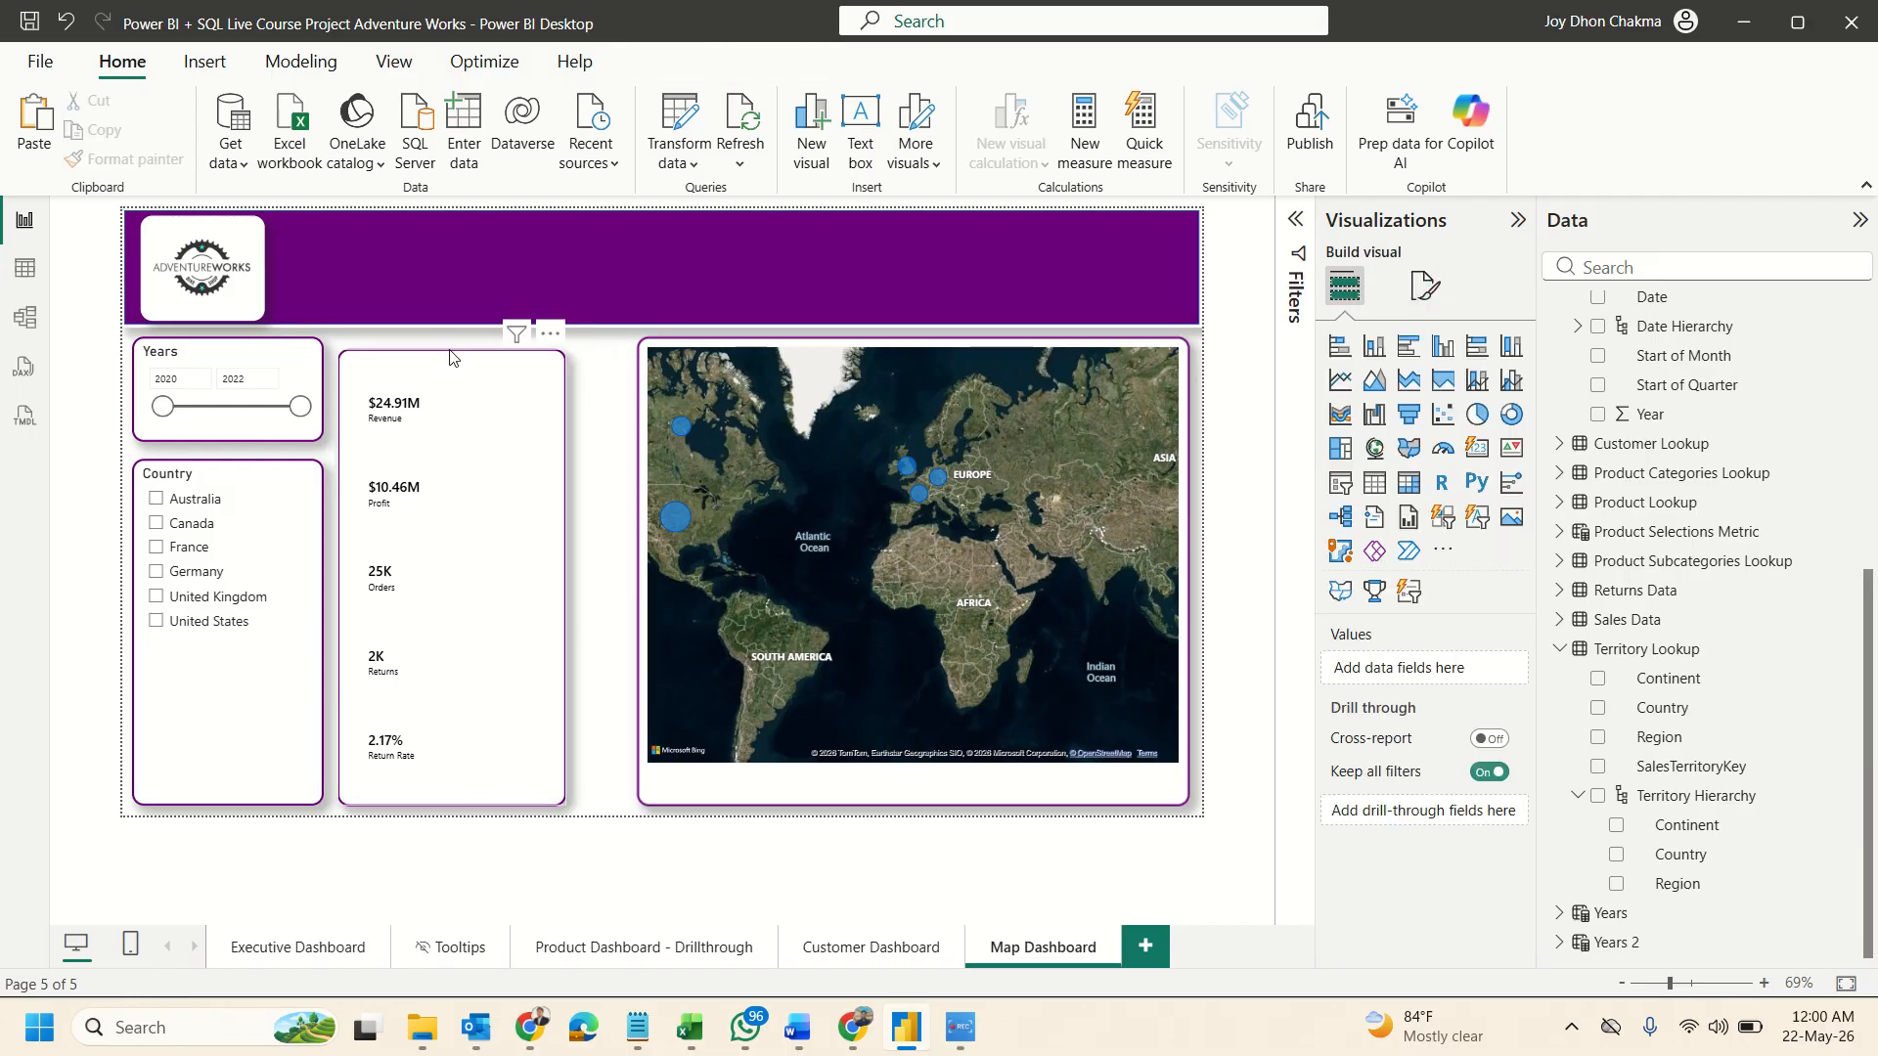
left_click(489, 421)
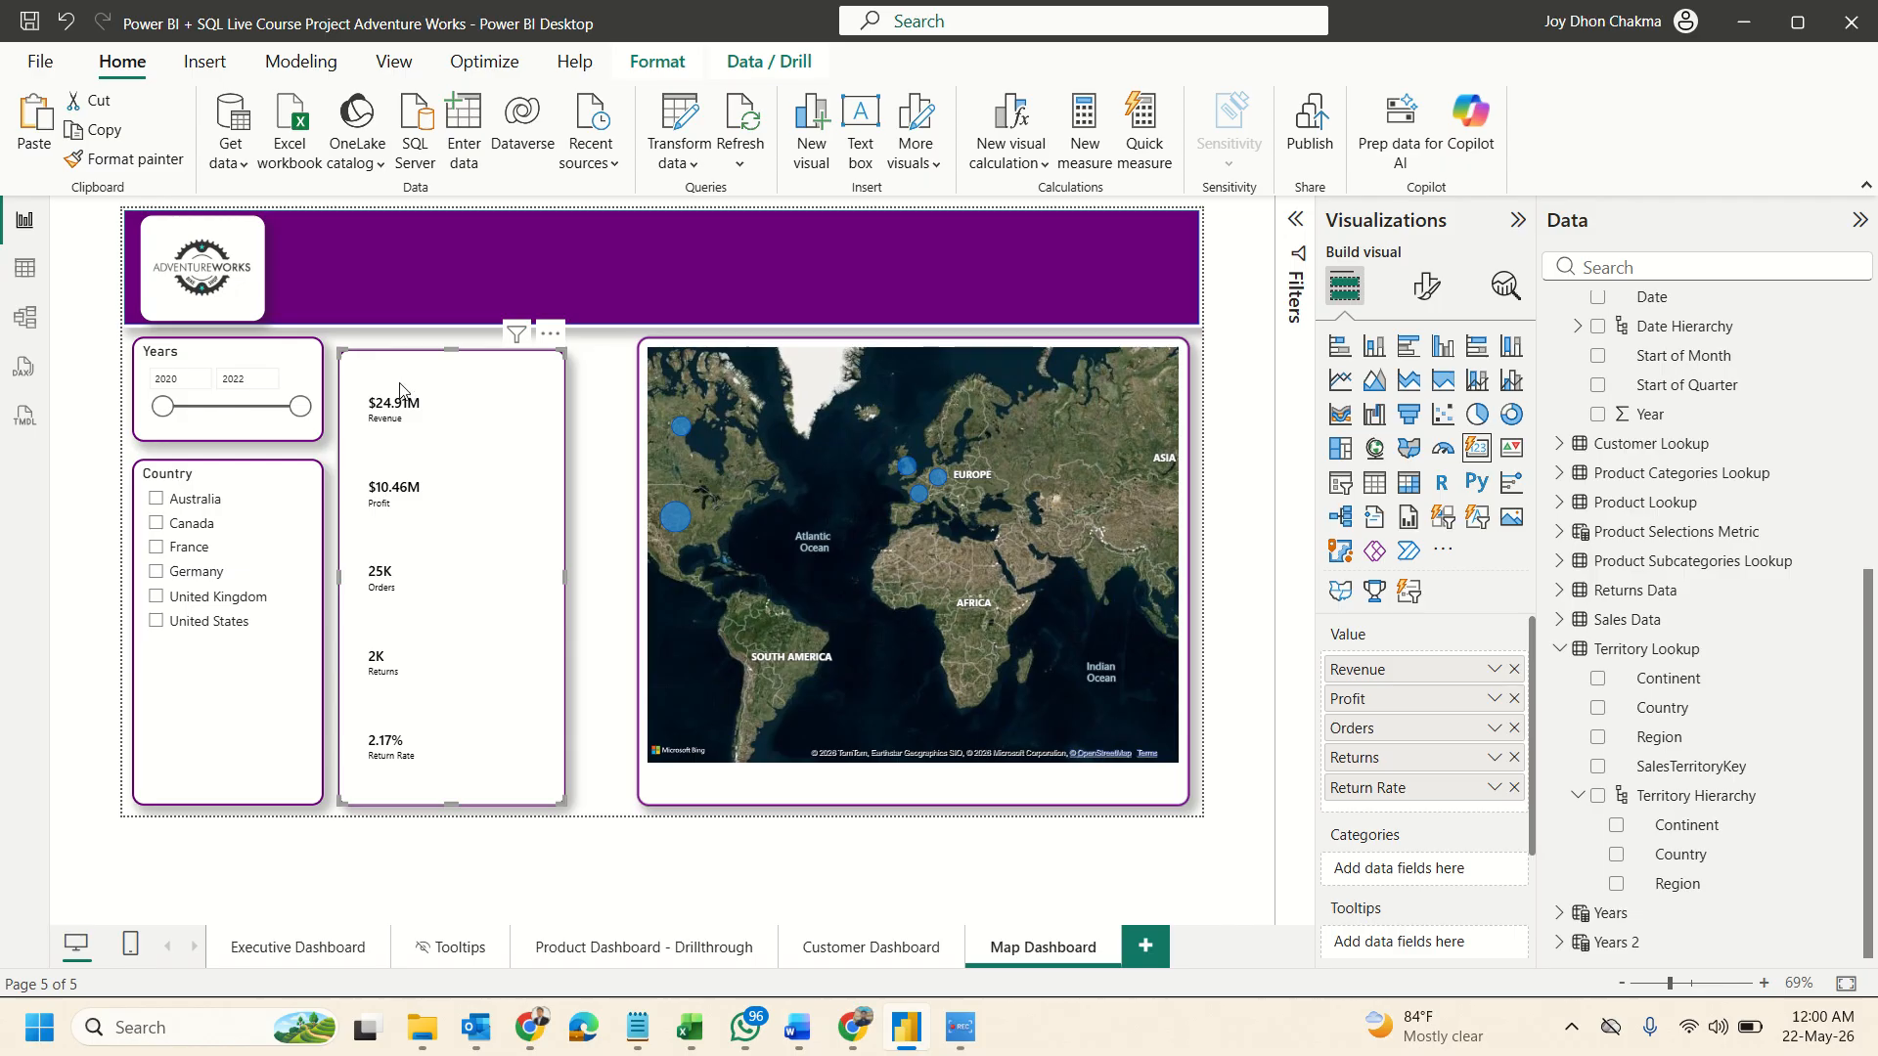
left_click_drag(456, 349, 456, 338)
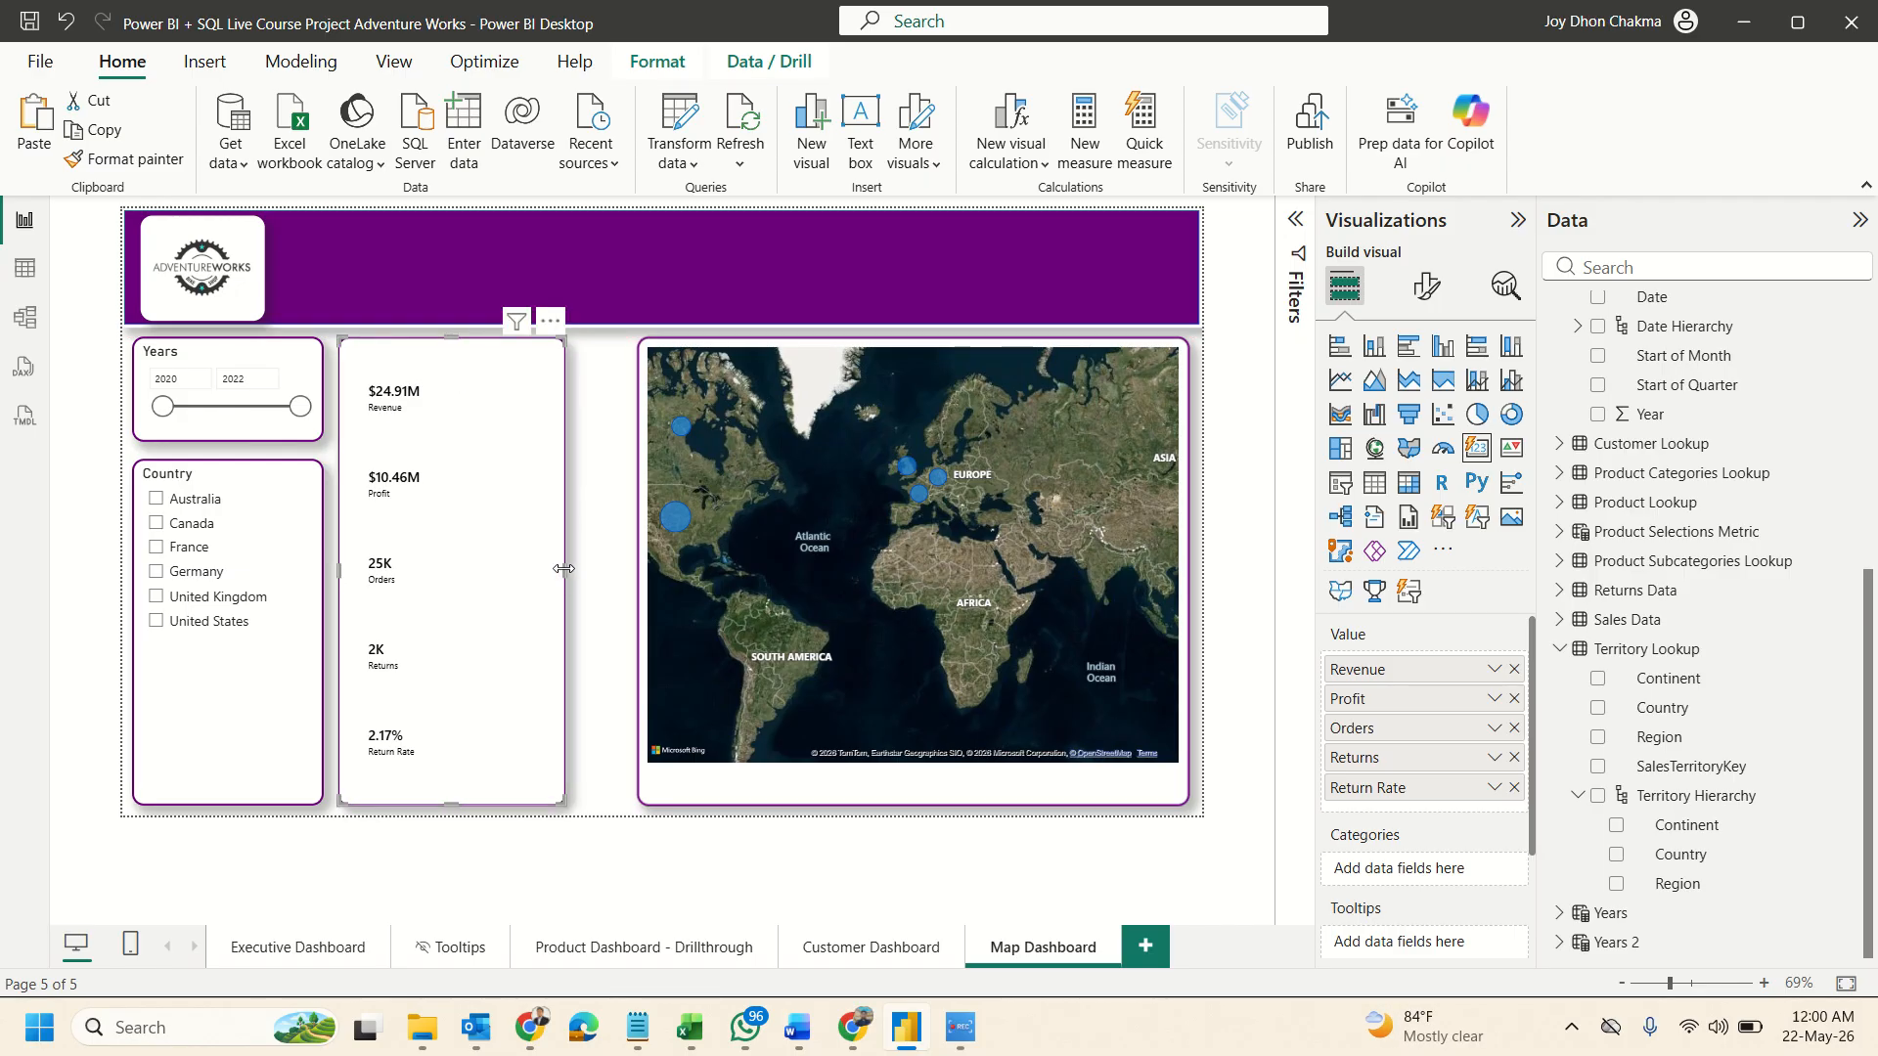
left_click_drag(564, 568, 529, 569)
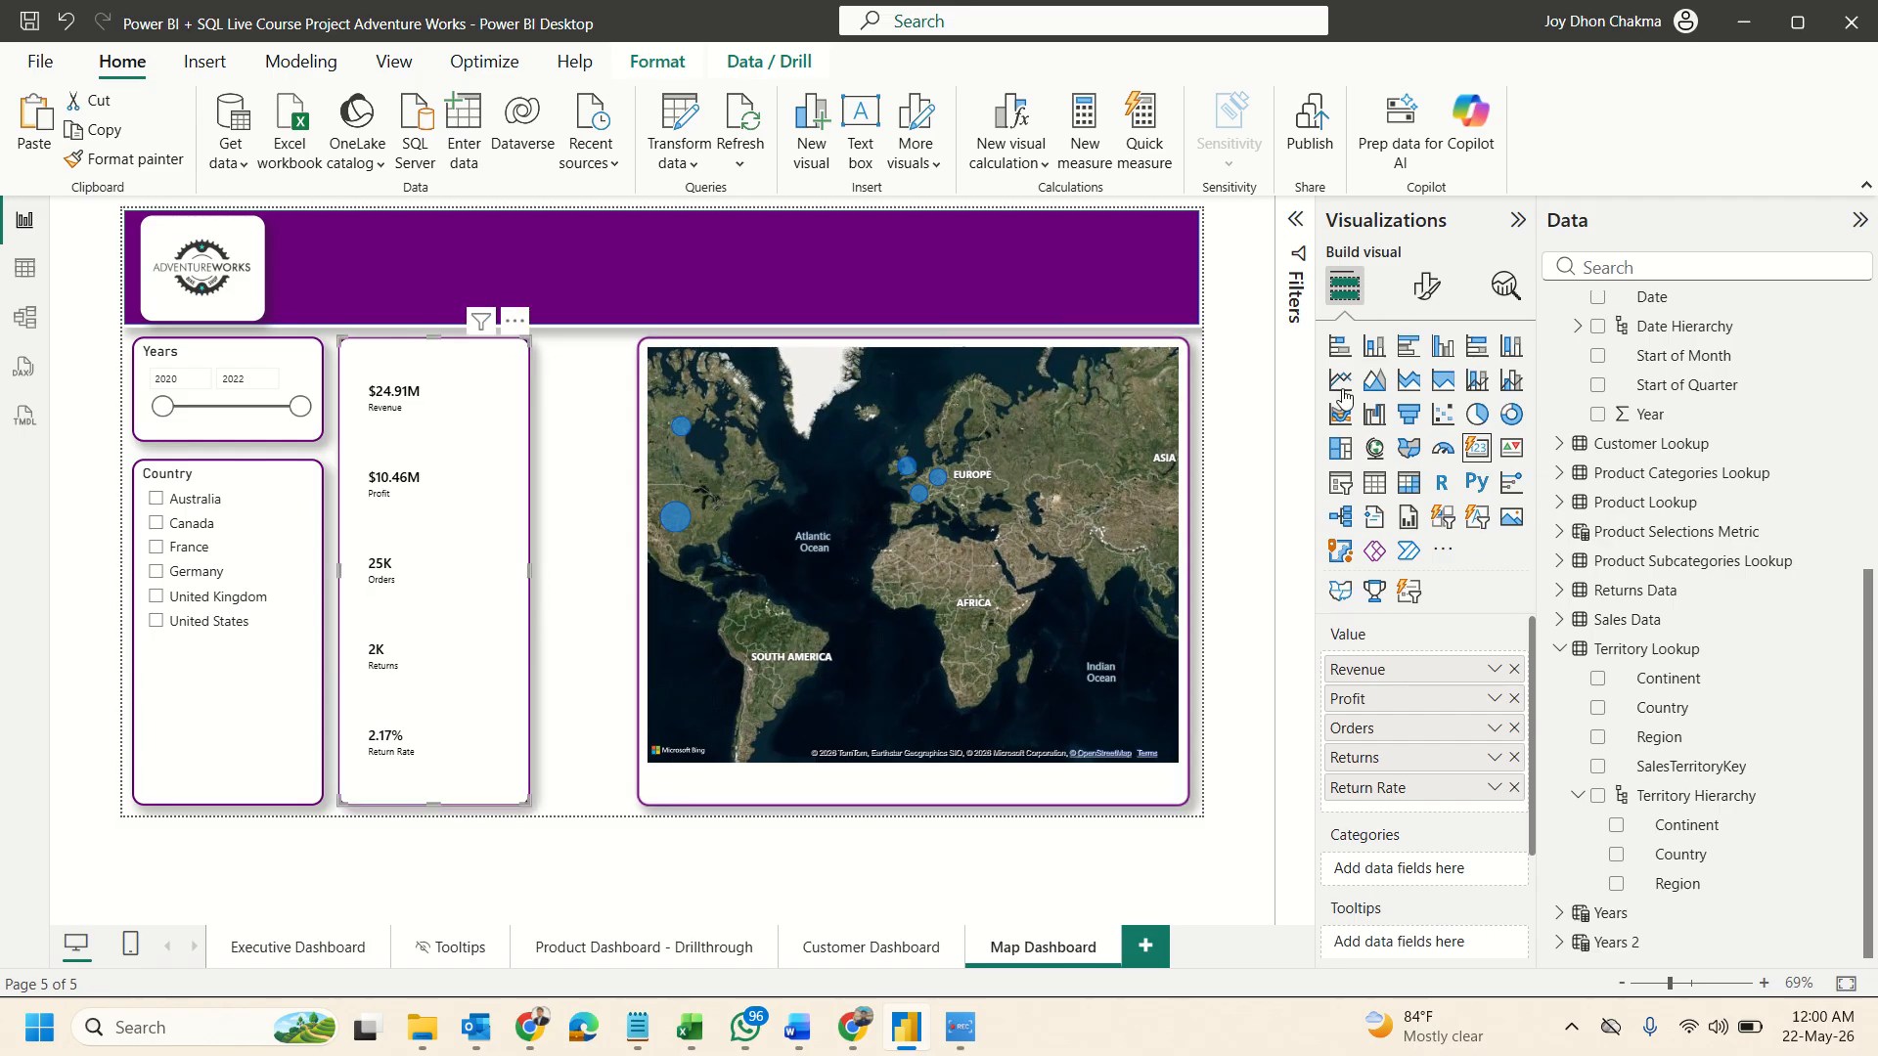
Set the card's callout value font size to 24 and its callout label font size to 19.
left_click(1426, 286)
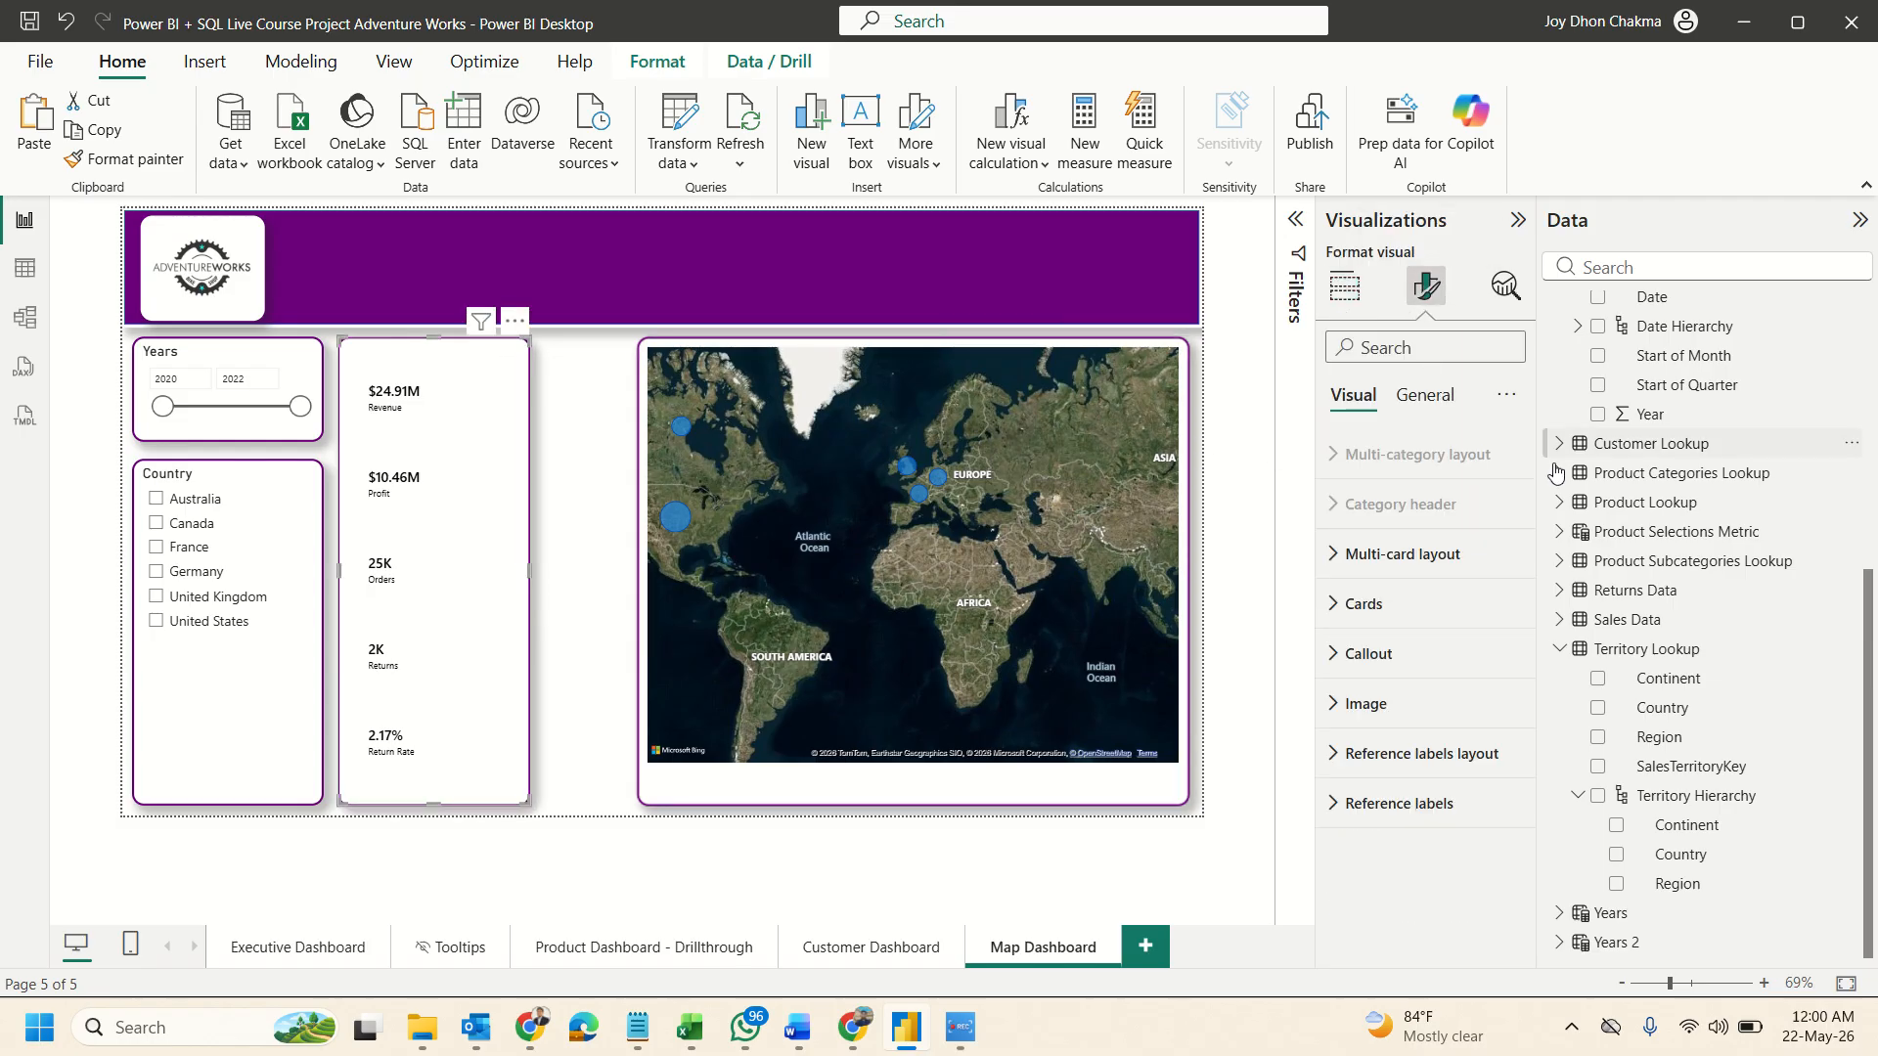
left_click(1369, 607)
scroll(1393, 734, "down", 3)
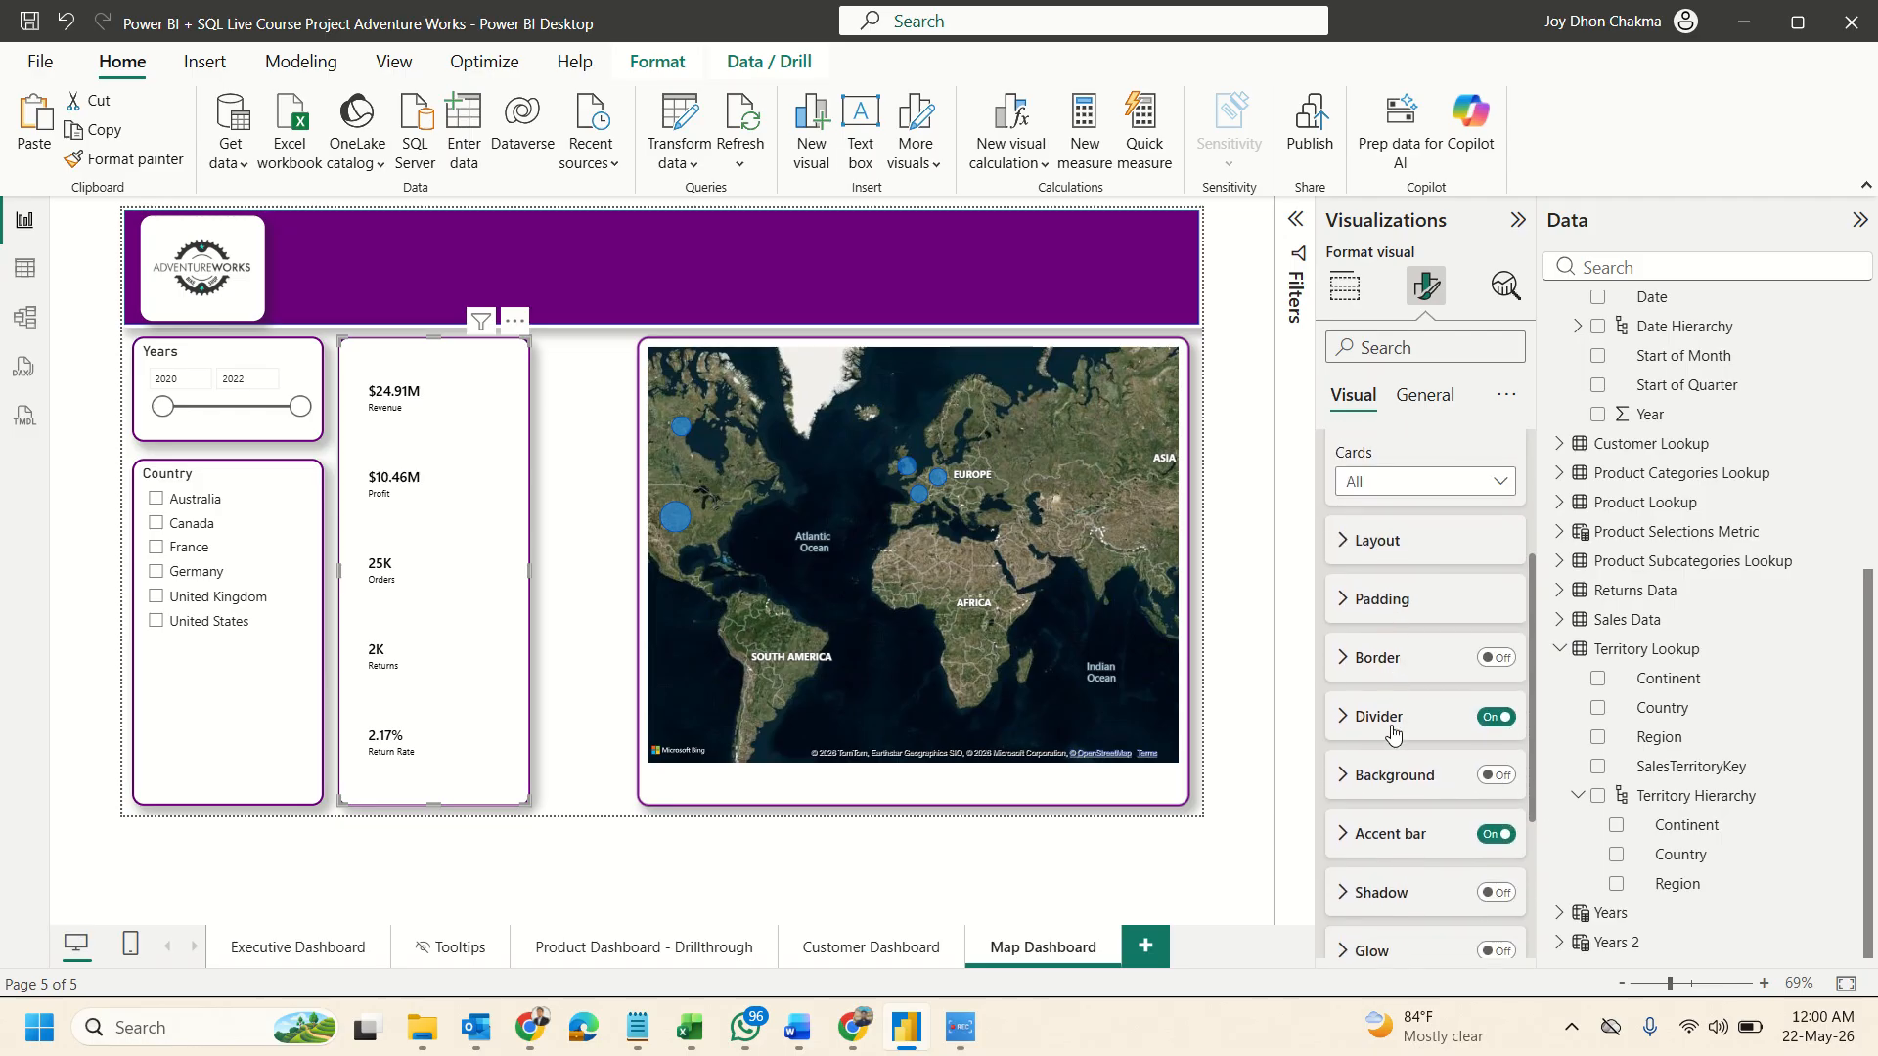
scroll(1398, 723, "up", 3)
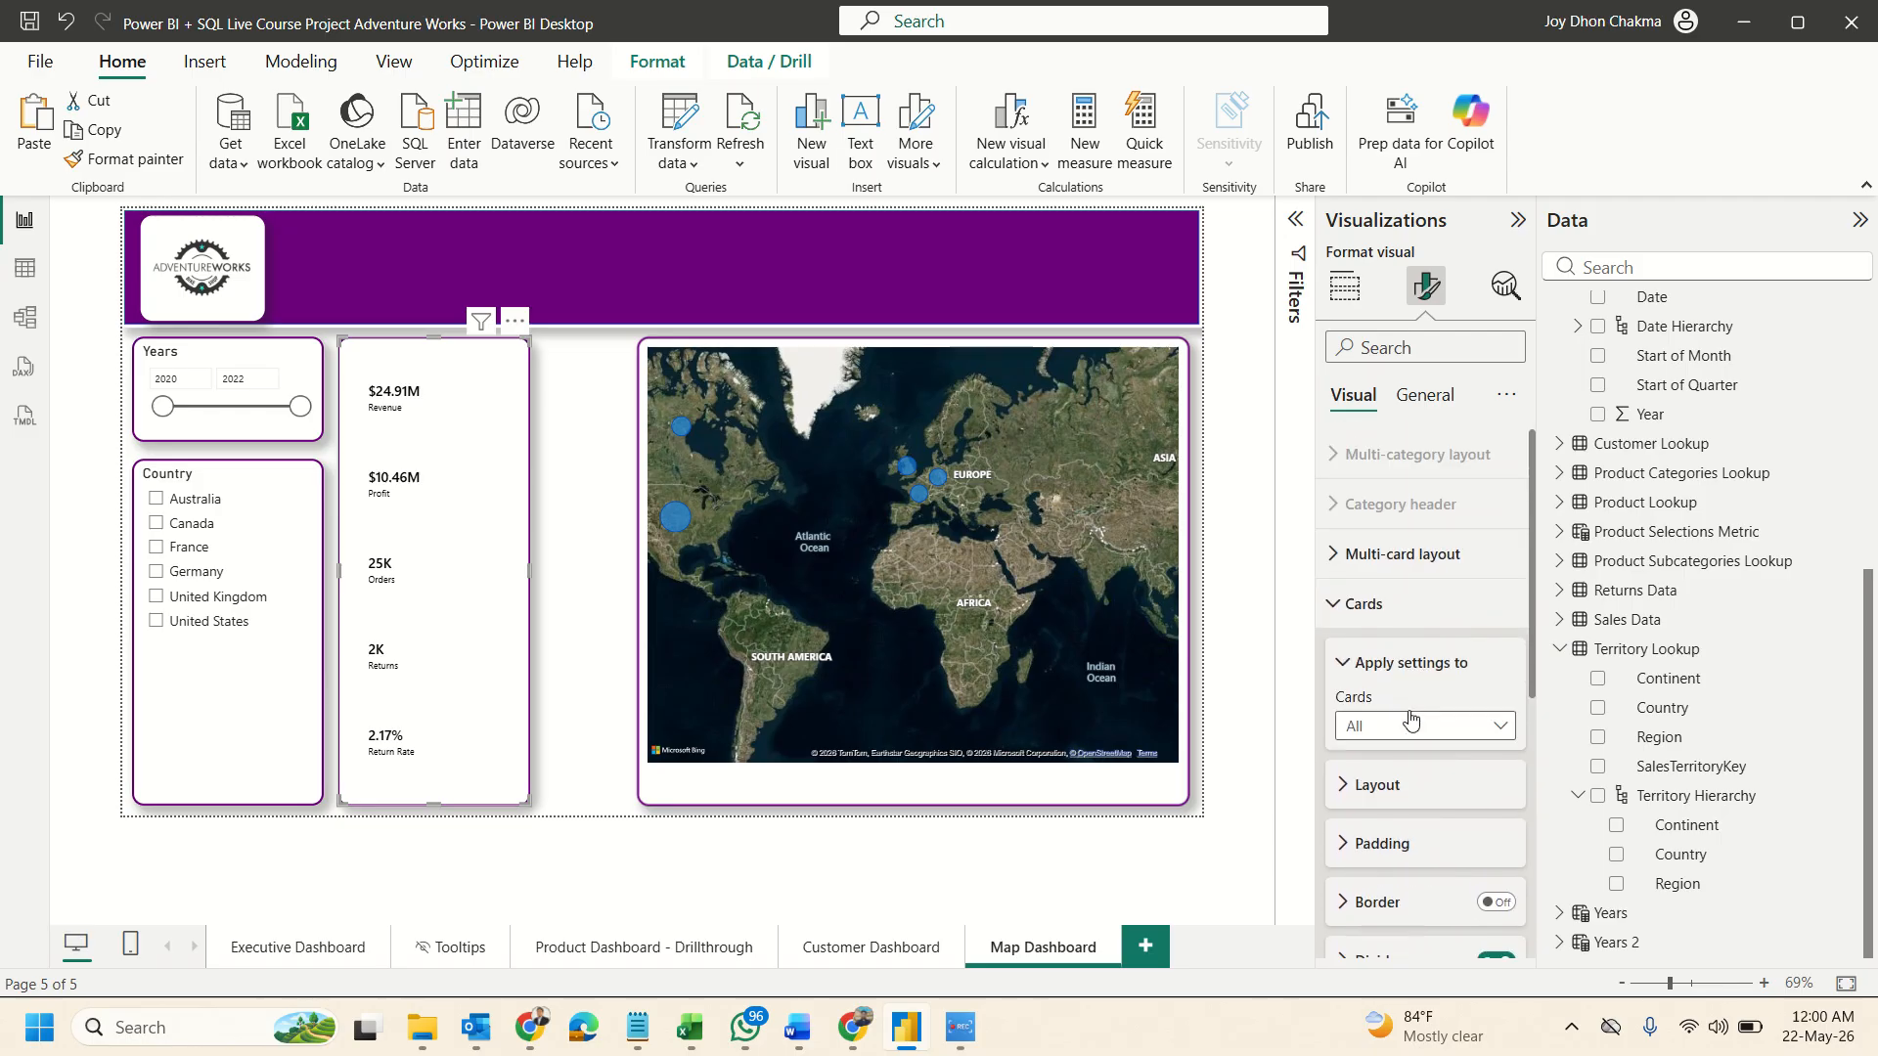
left_click(1379, 622)
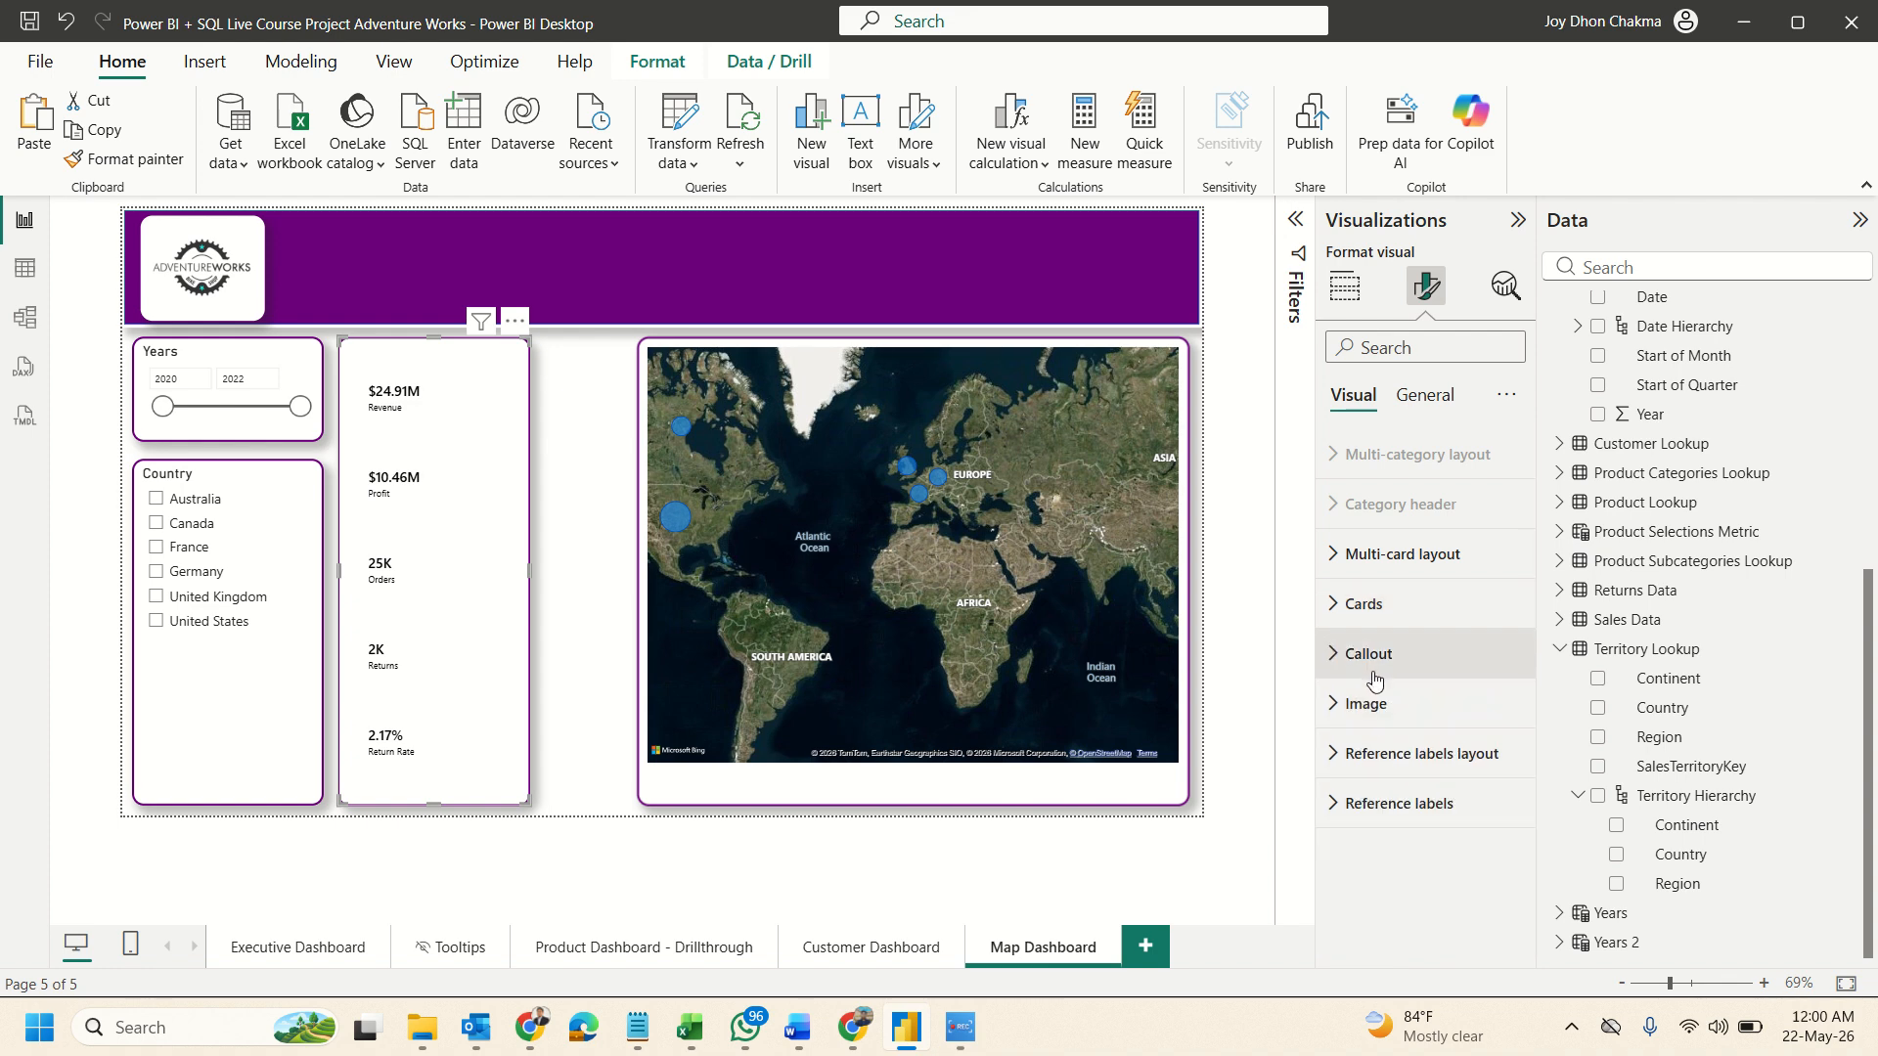
left_click(1375, 677)
scroll(1399, 724, "down", 3)
left_click(1403, 707)
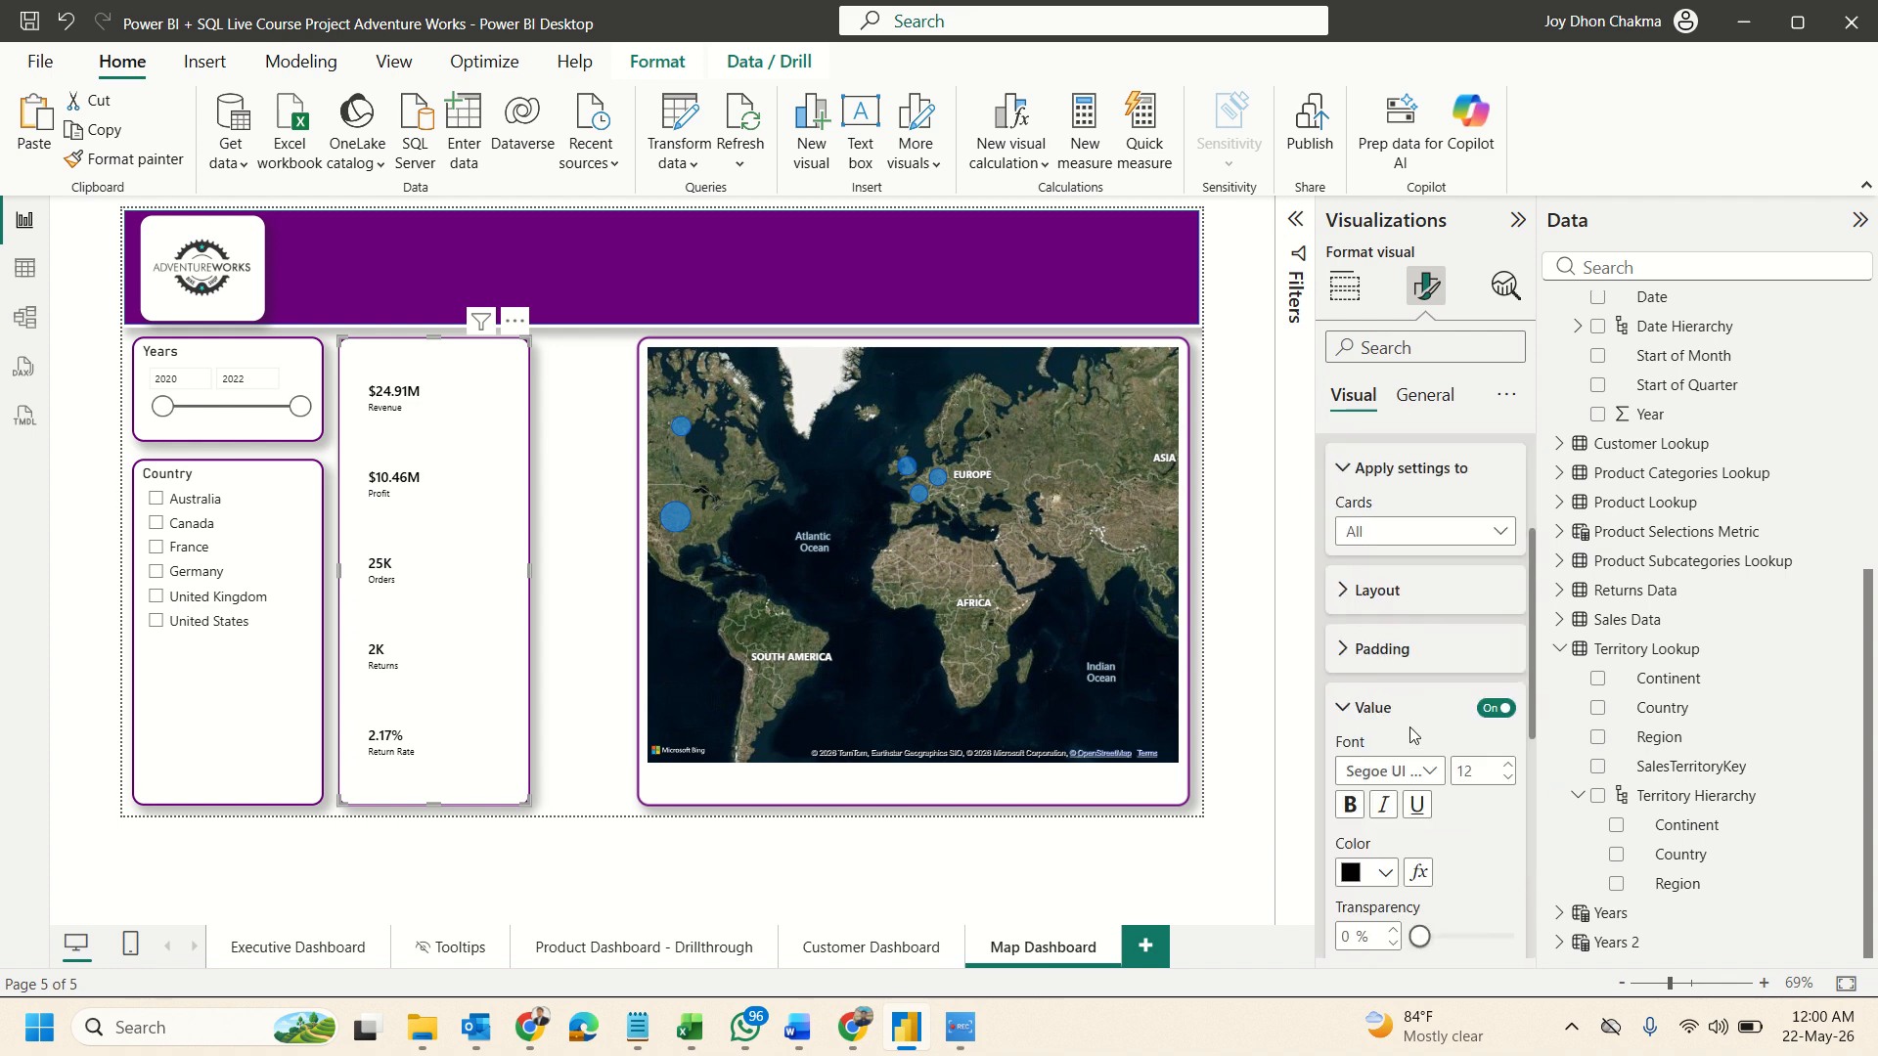
scroll(1488, 760, "down", 2)
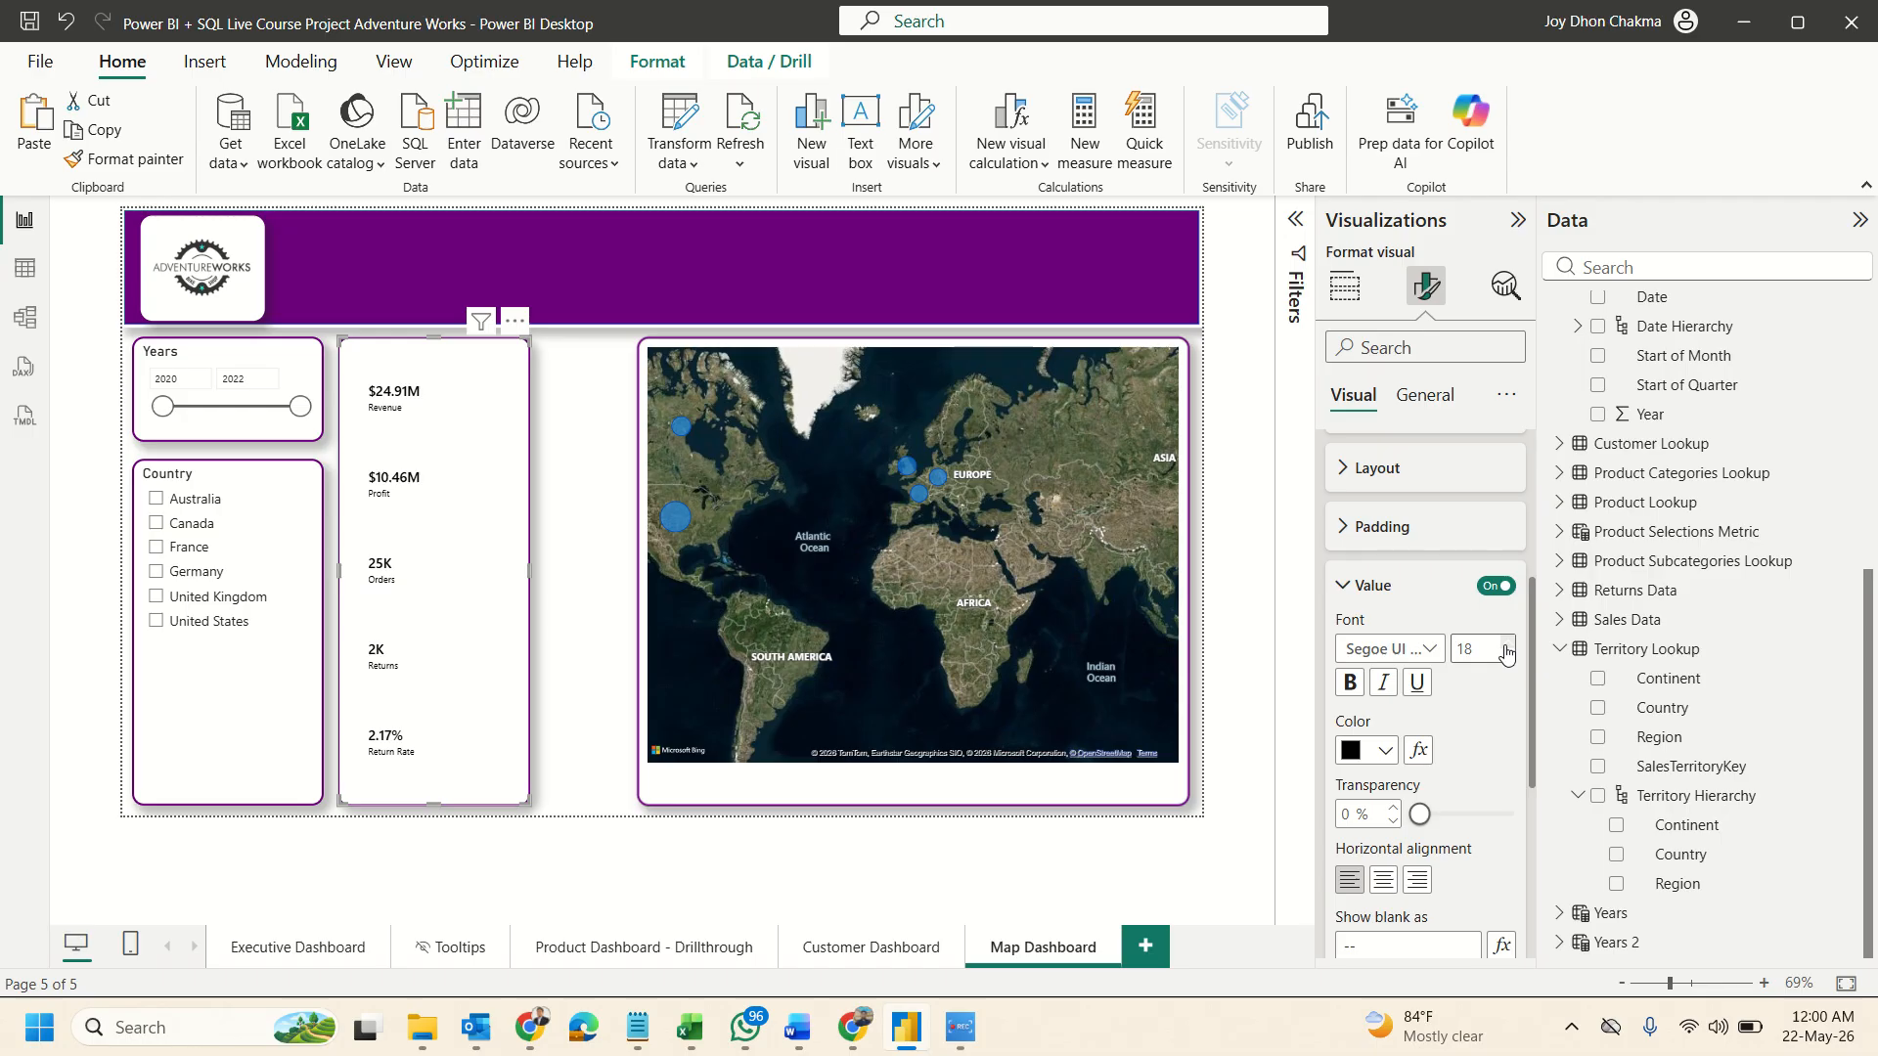
left_click(1505, 646)
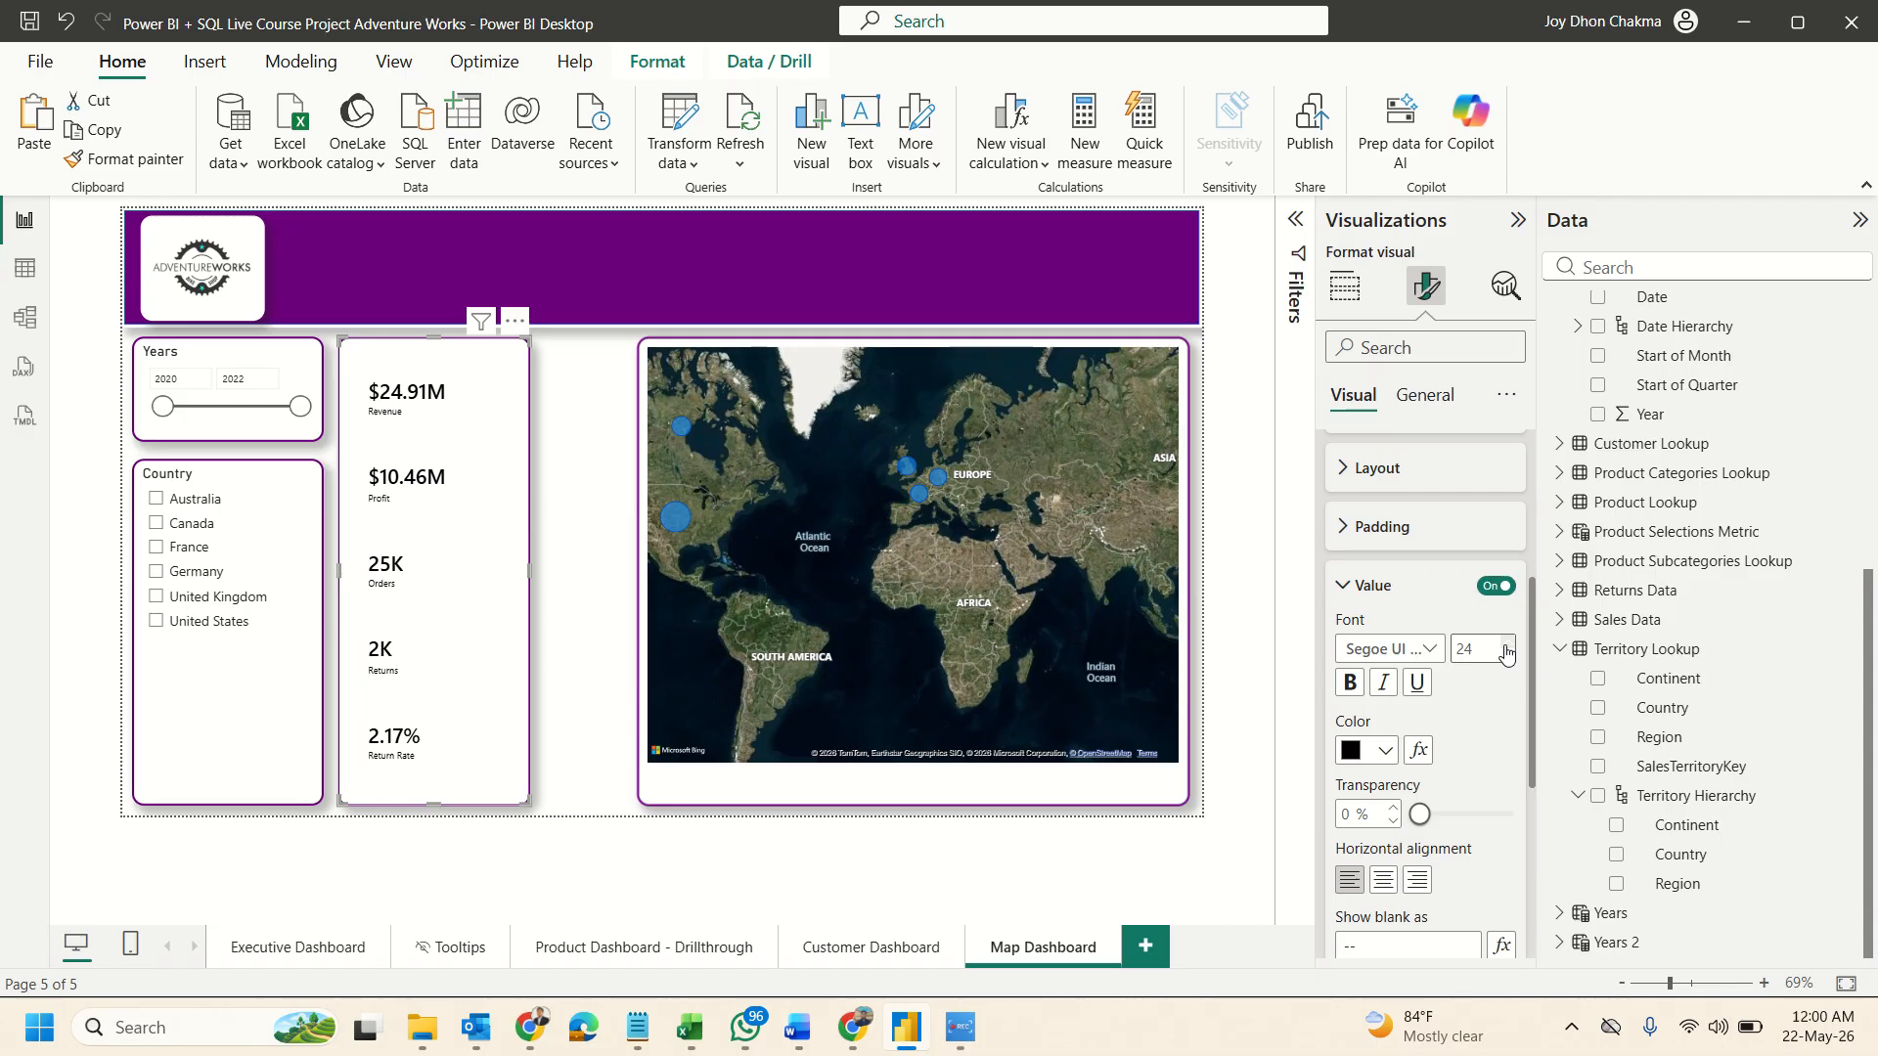
scroll(1467, 765, "down", 5)
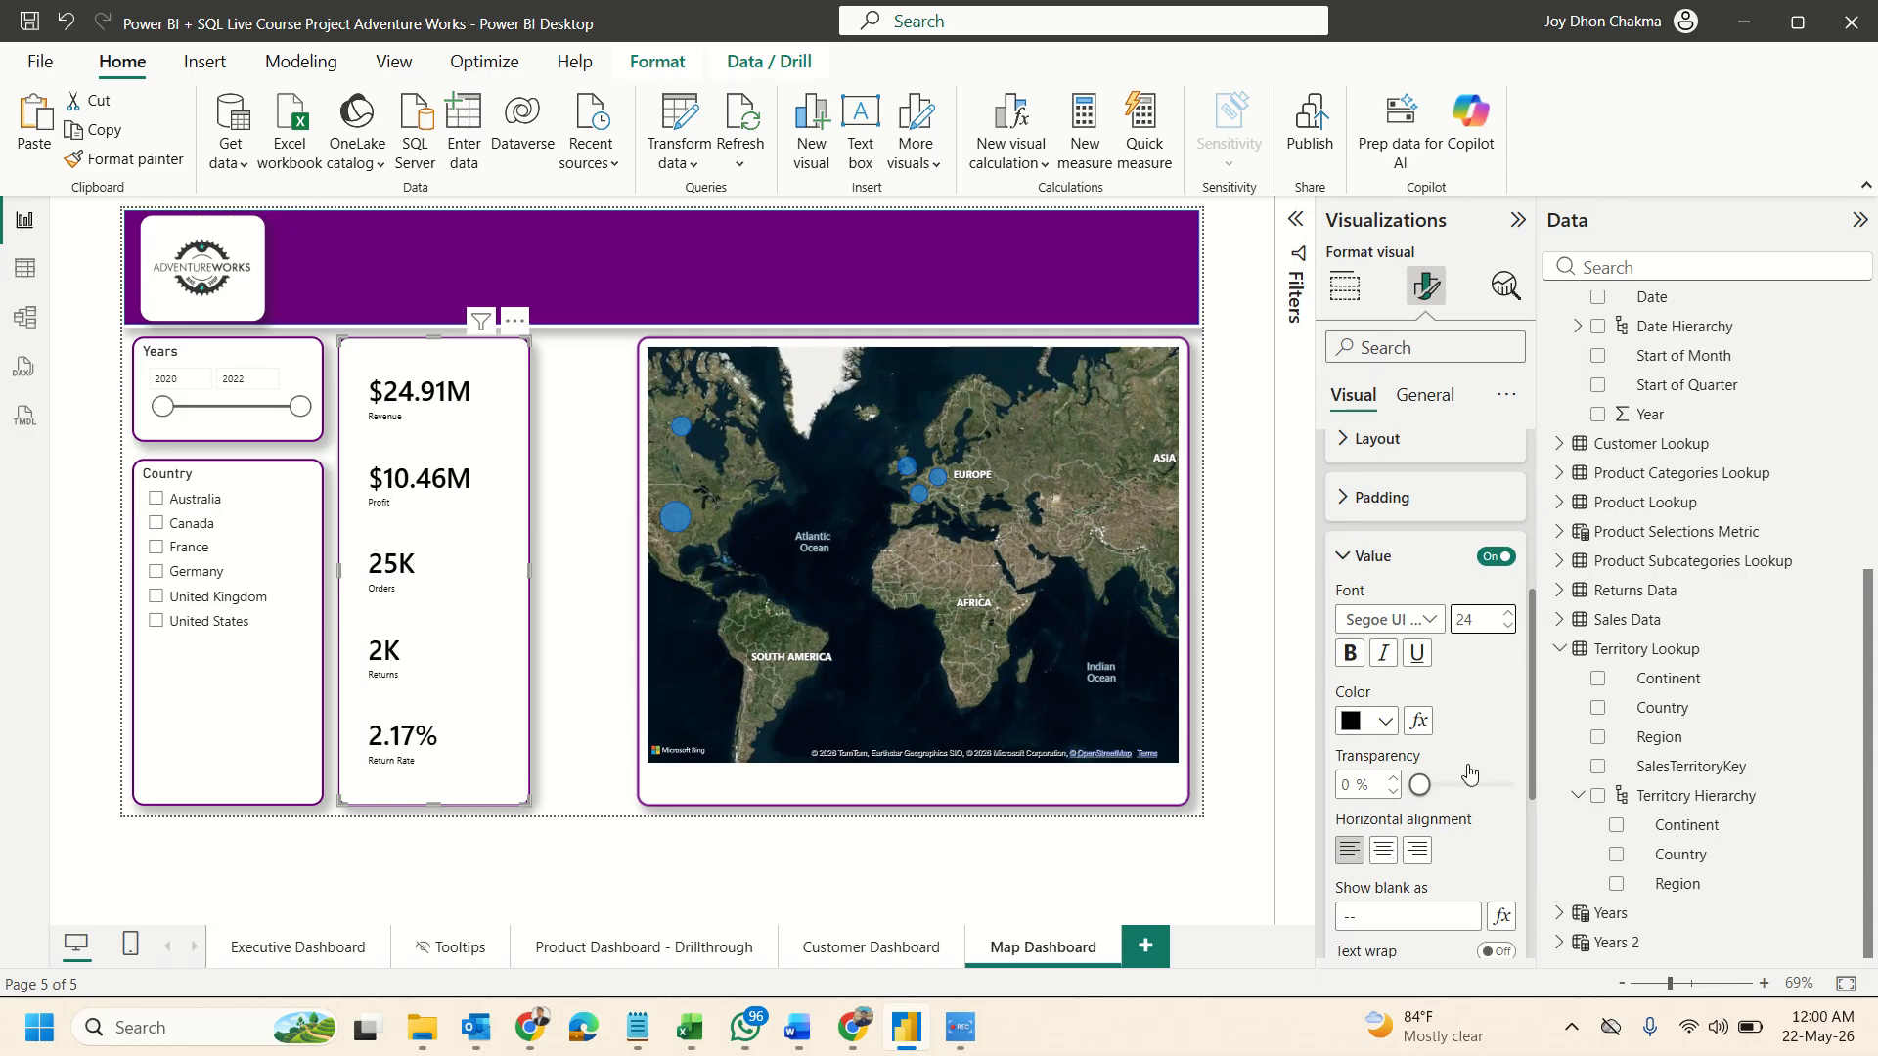
left_click(1395, 628)
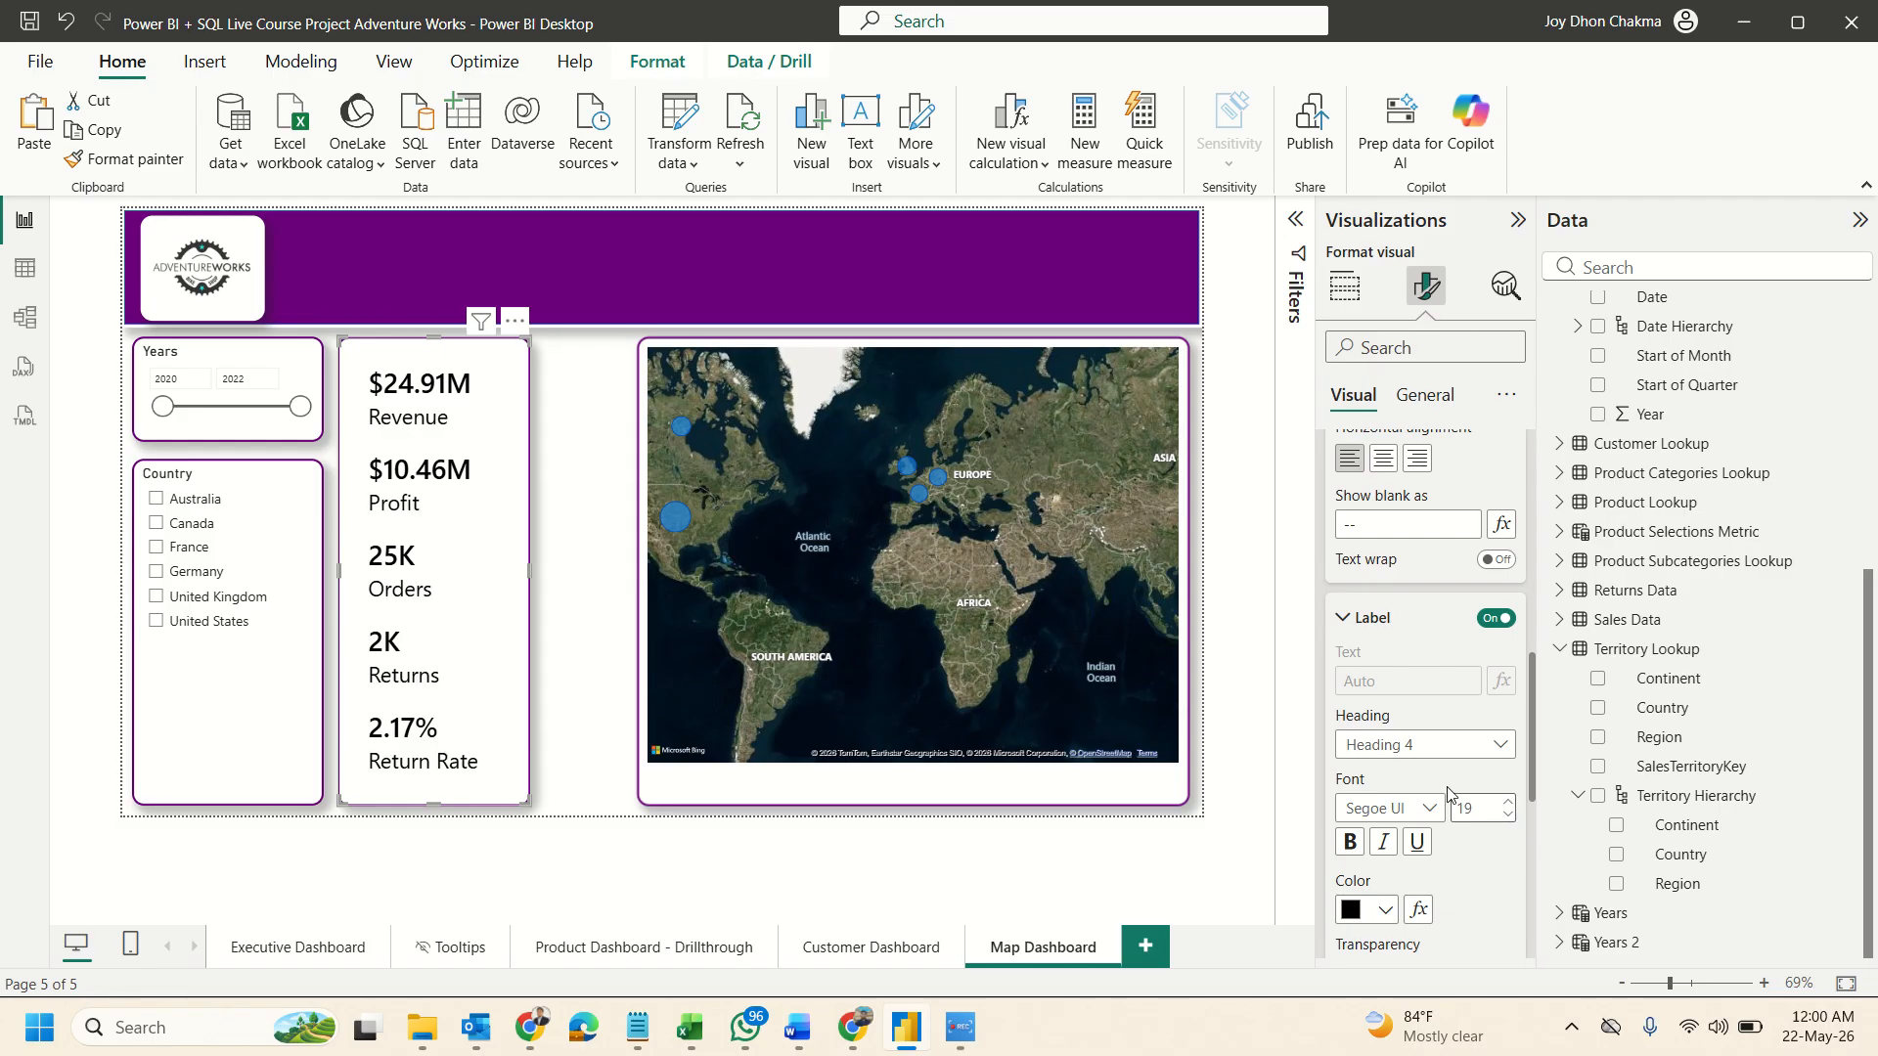
Widen the territory map toward the KPI card so that only a narrow gap separates them.
left_click(646, 530)
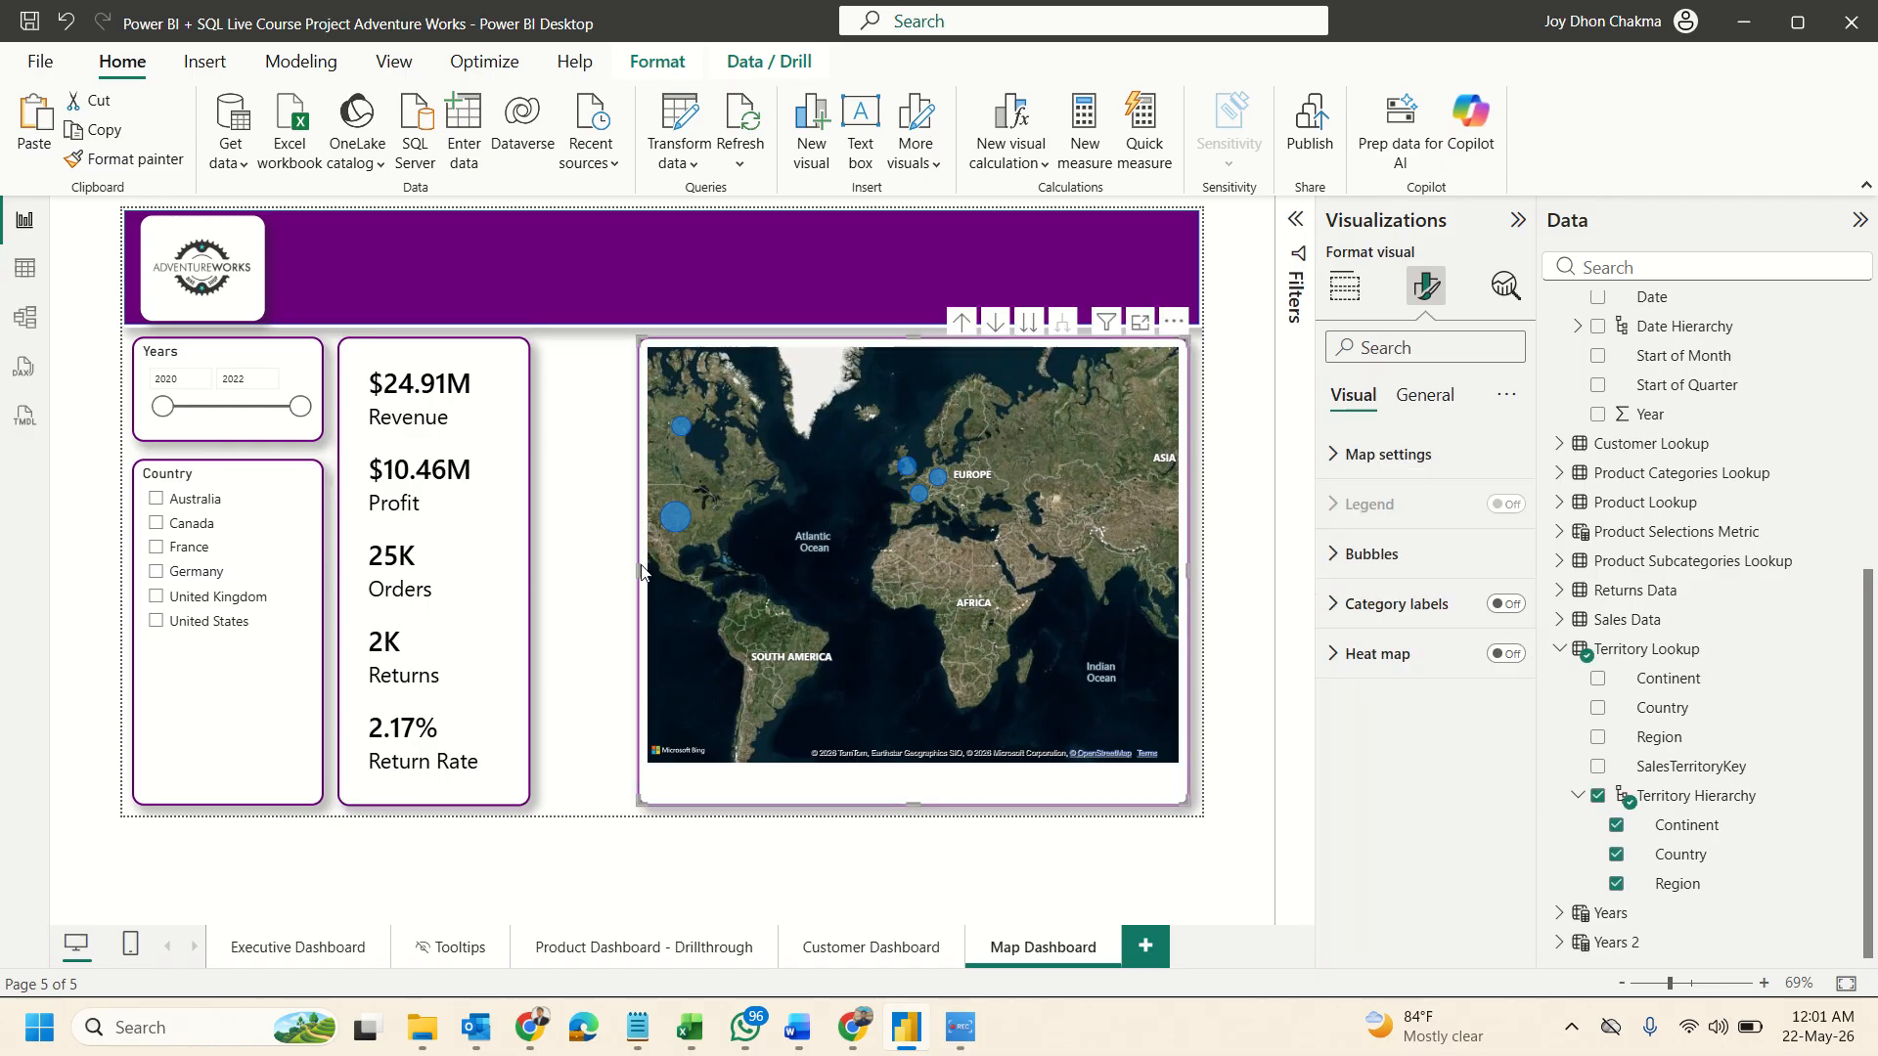
left_click_drag(641, 573, 549, 552)
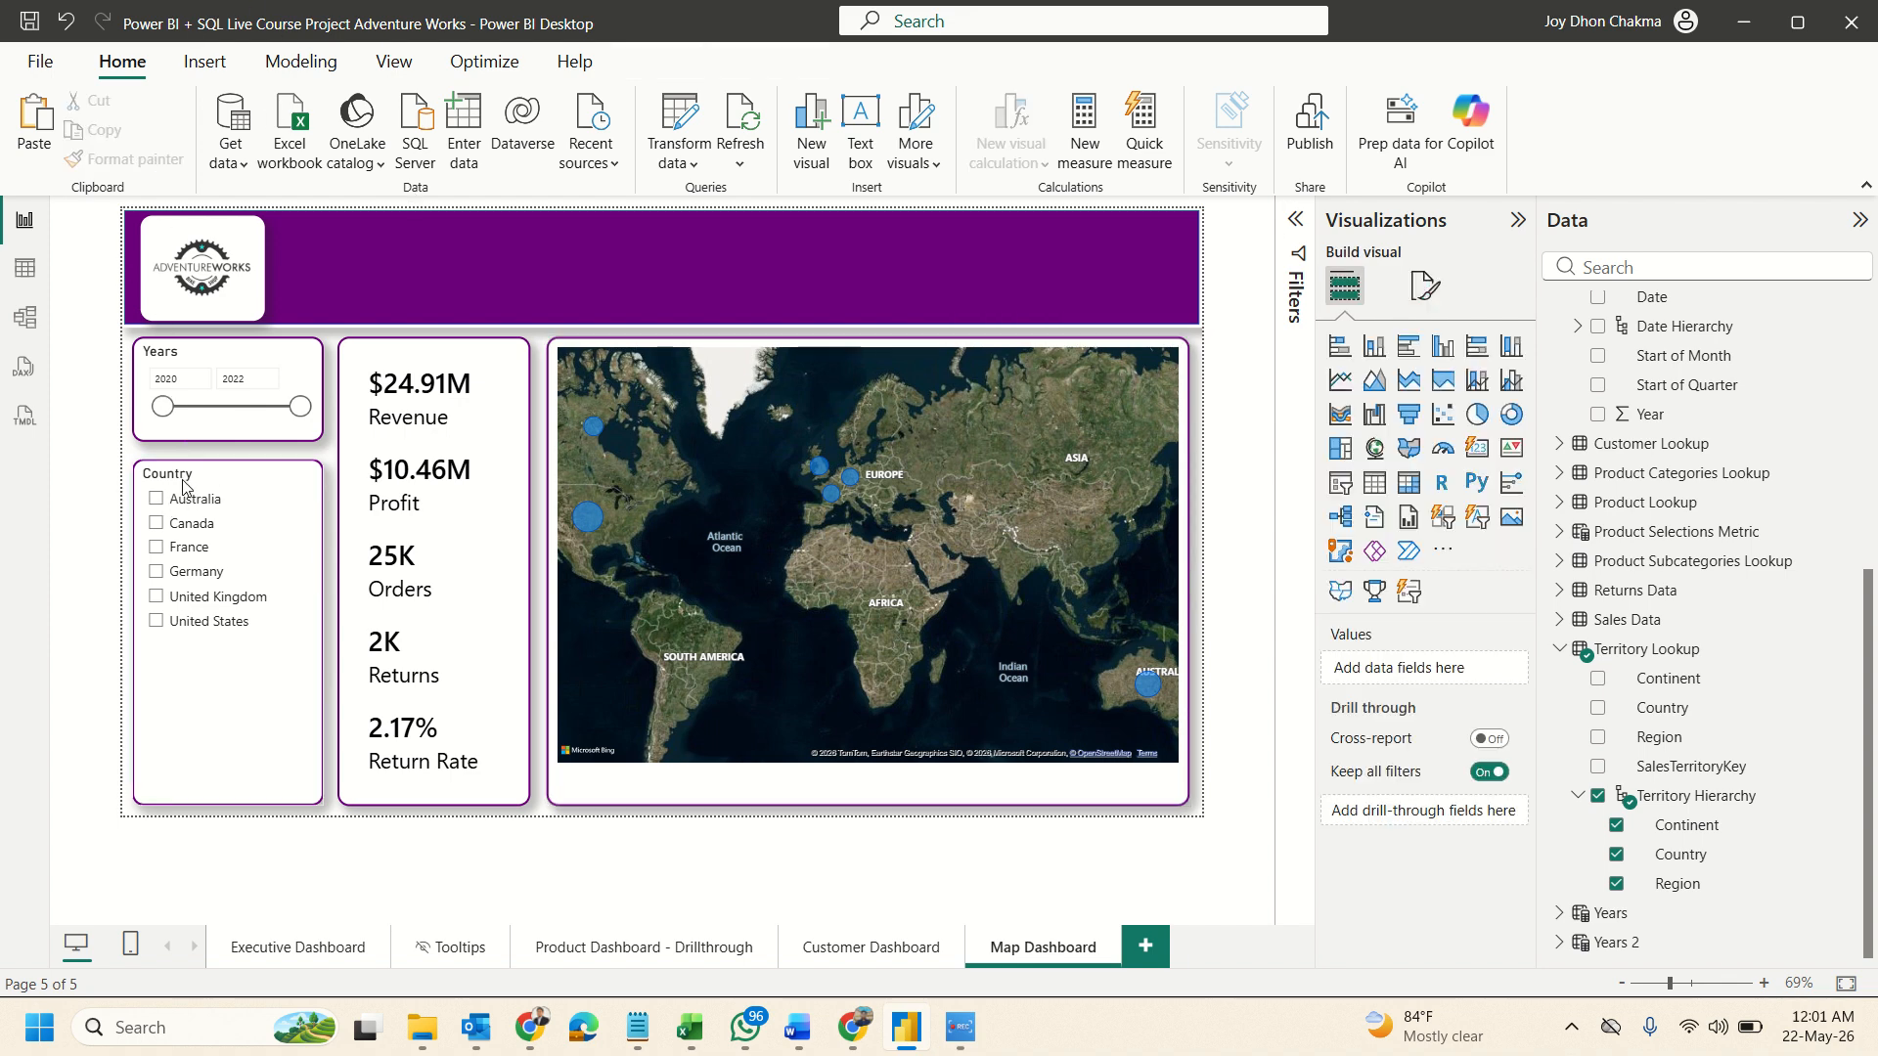
Check the page's filtering by selecting Canada and France in turn in the Country slicer, and clear the selection.
left_click(160, 501)
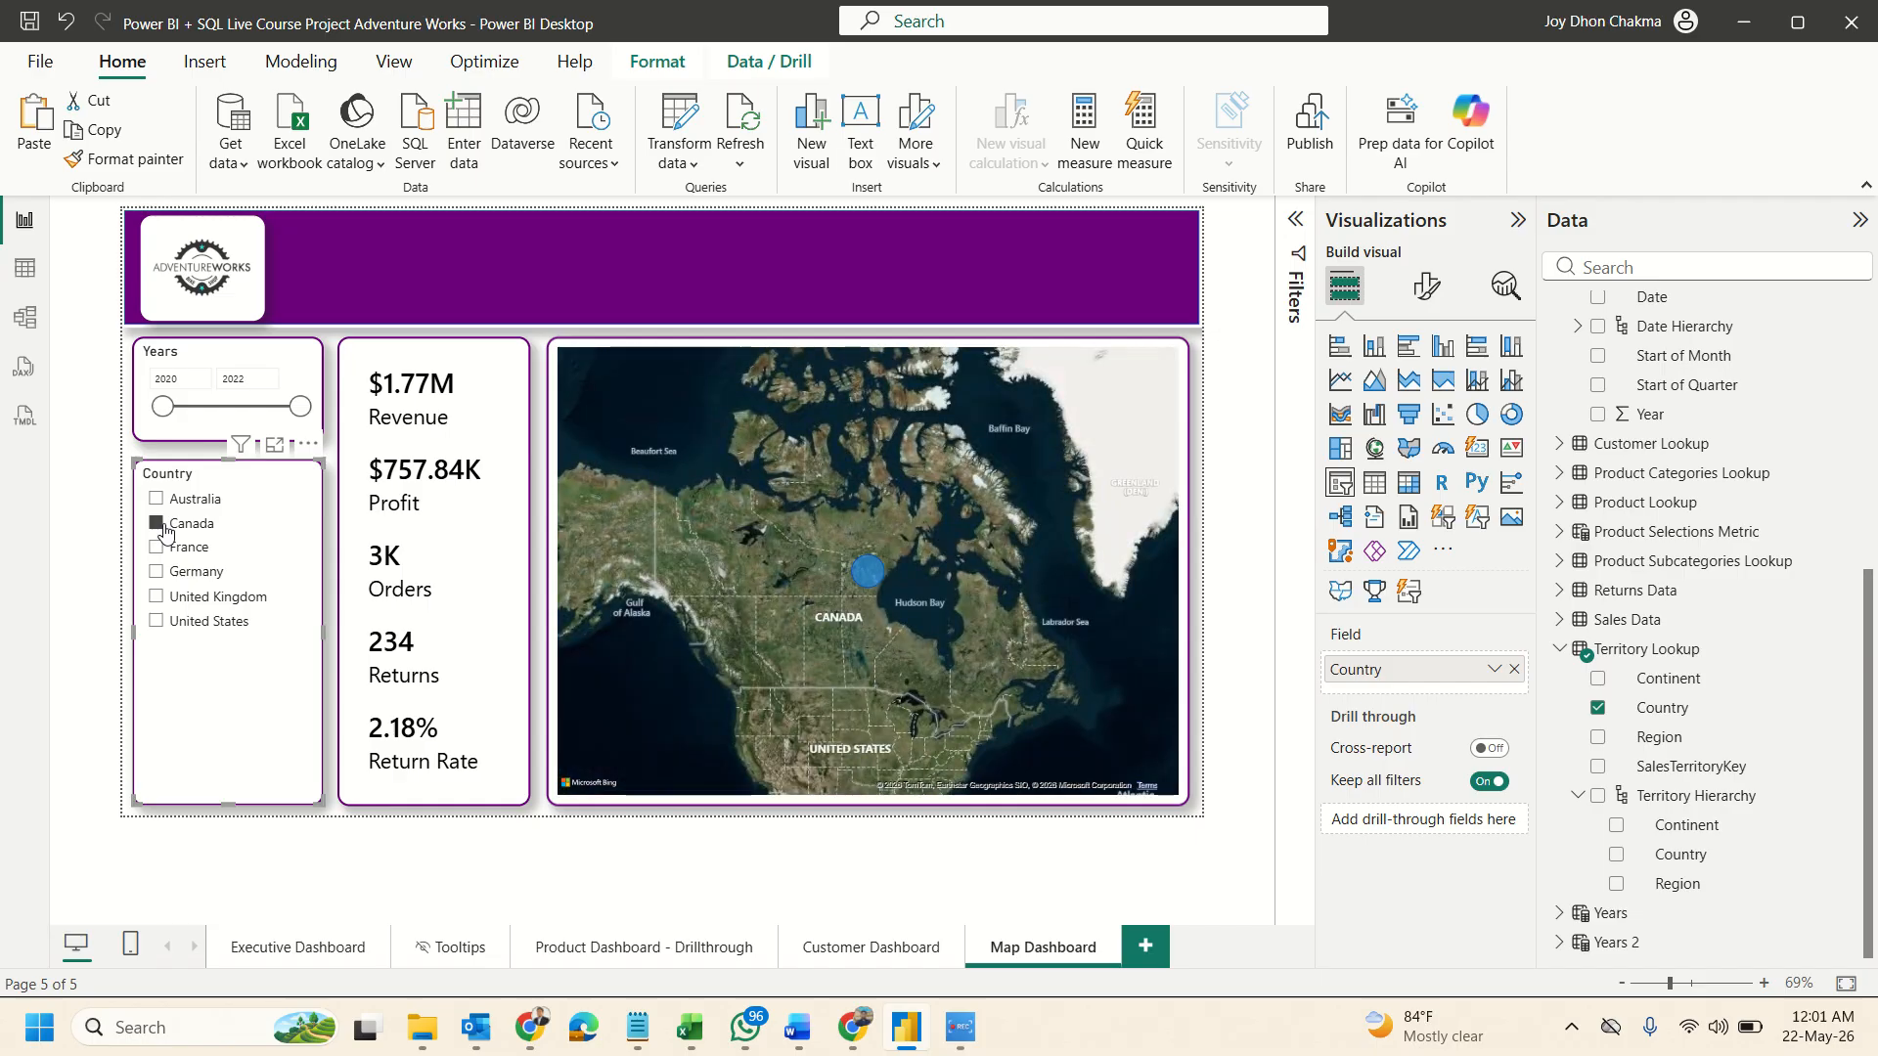
left_click(160, 550)
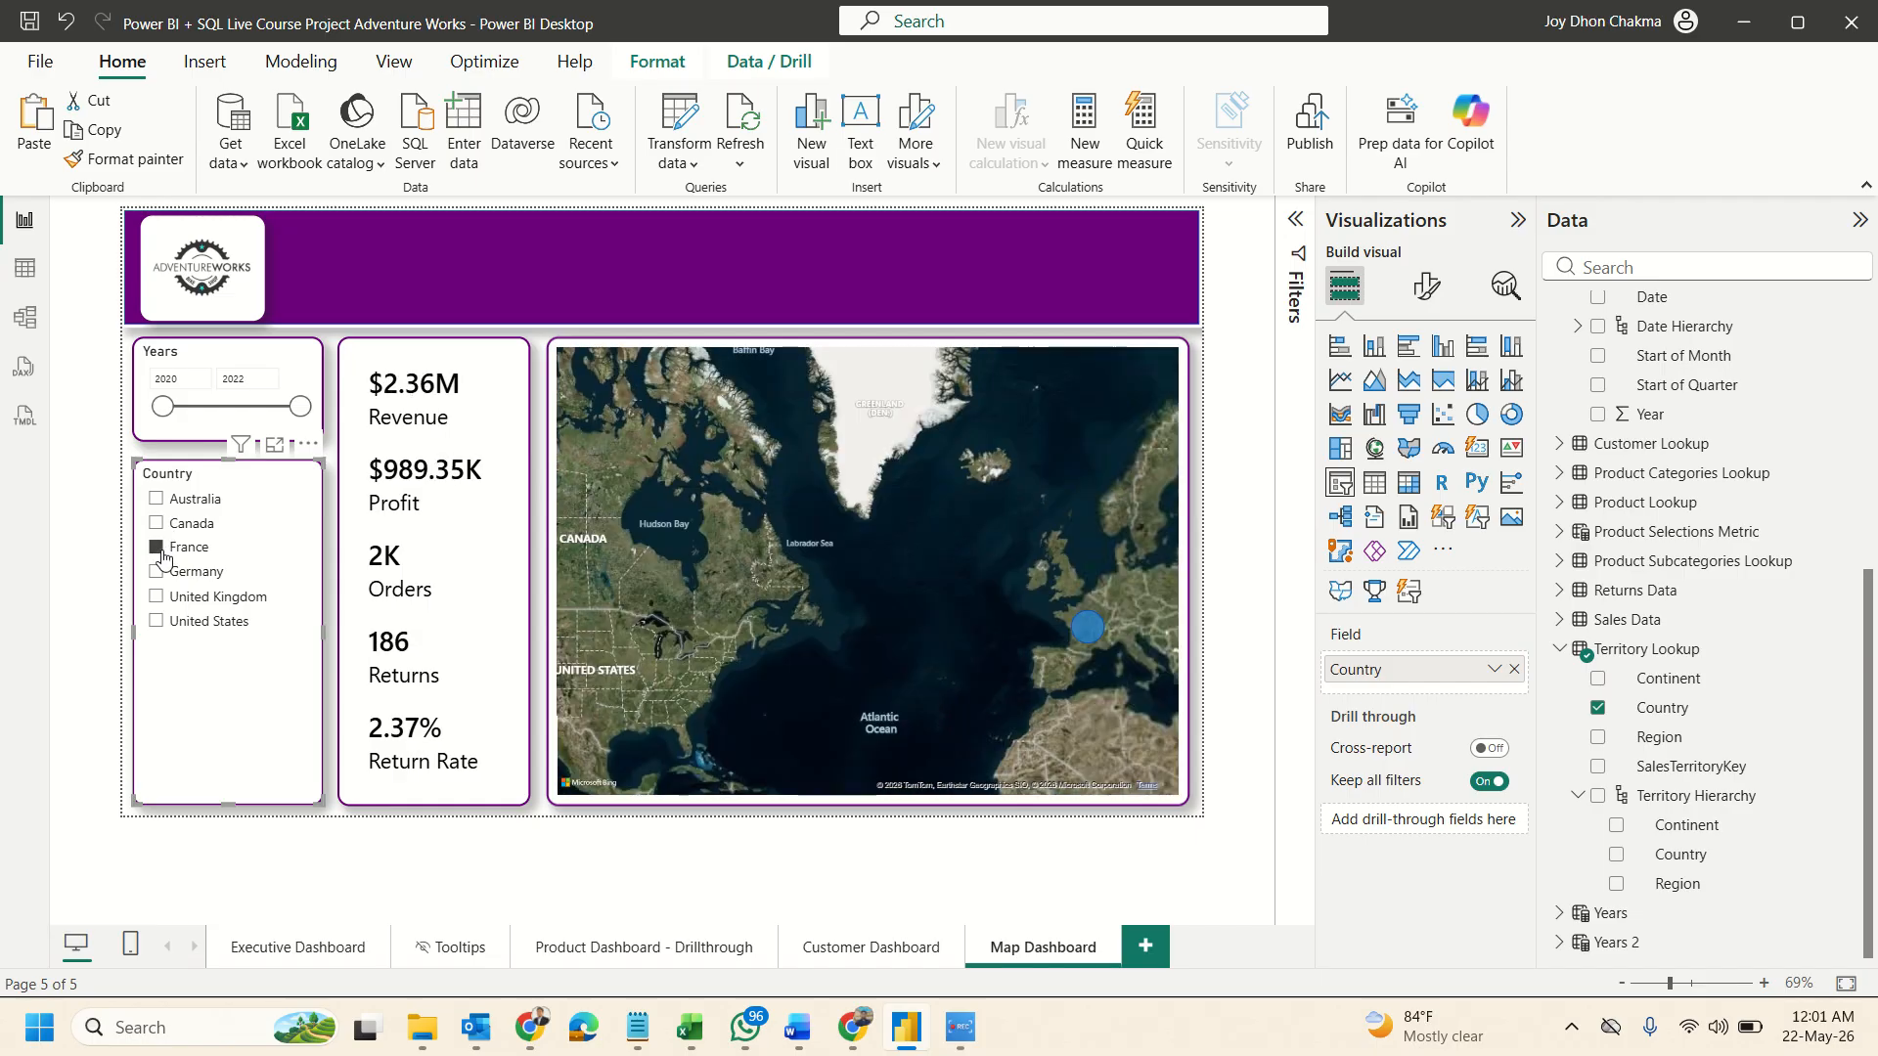
left_click(158, 550)
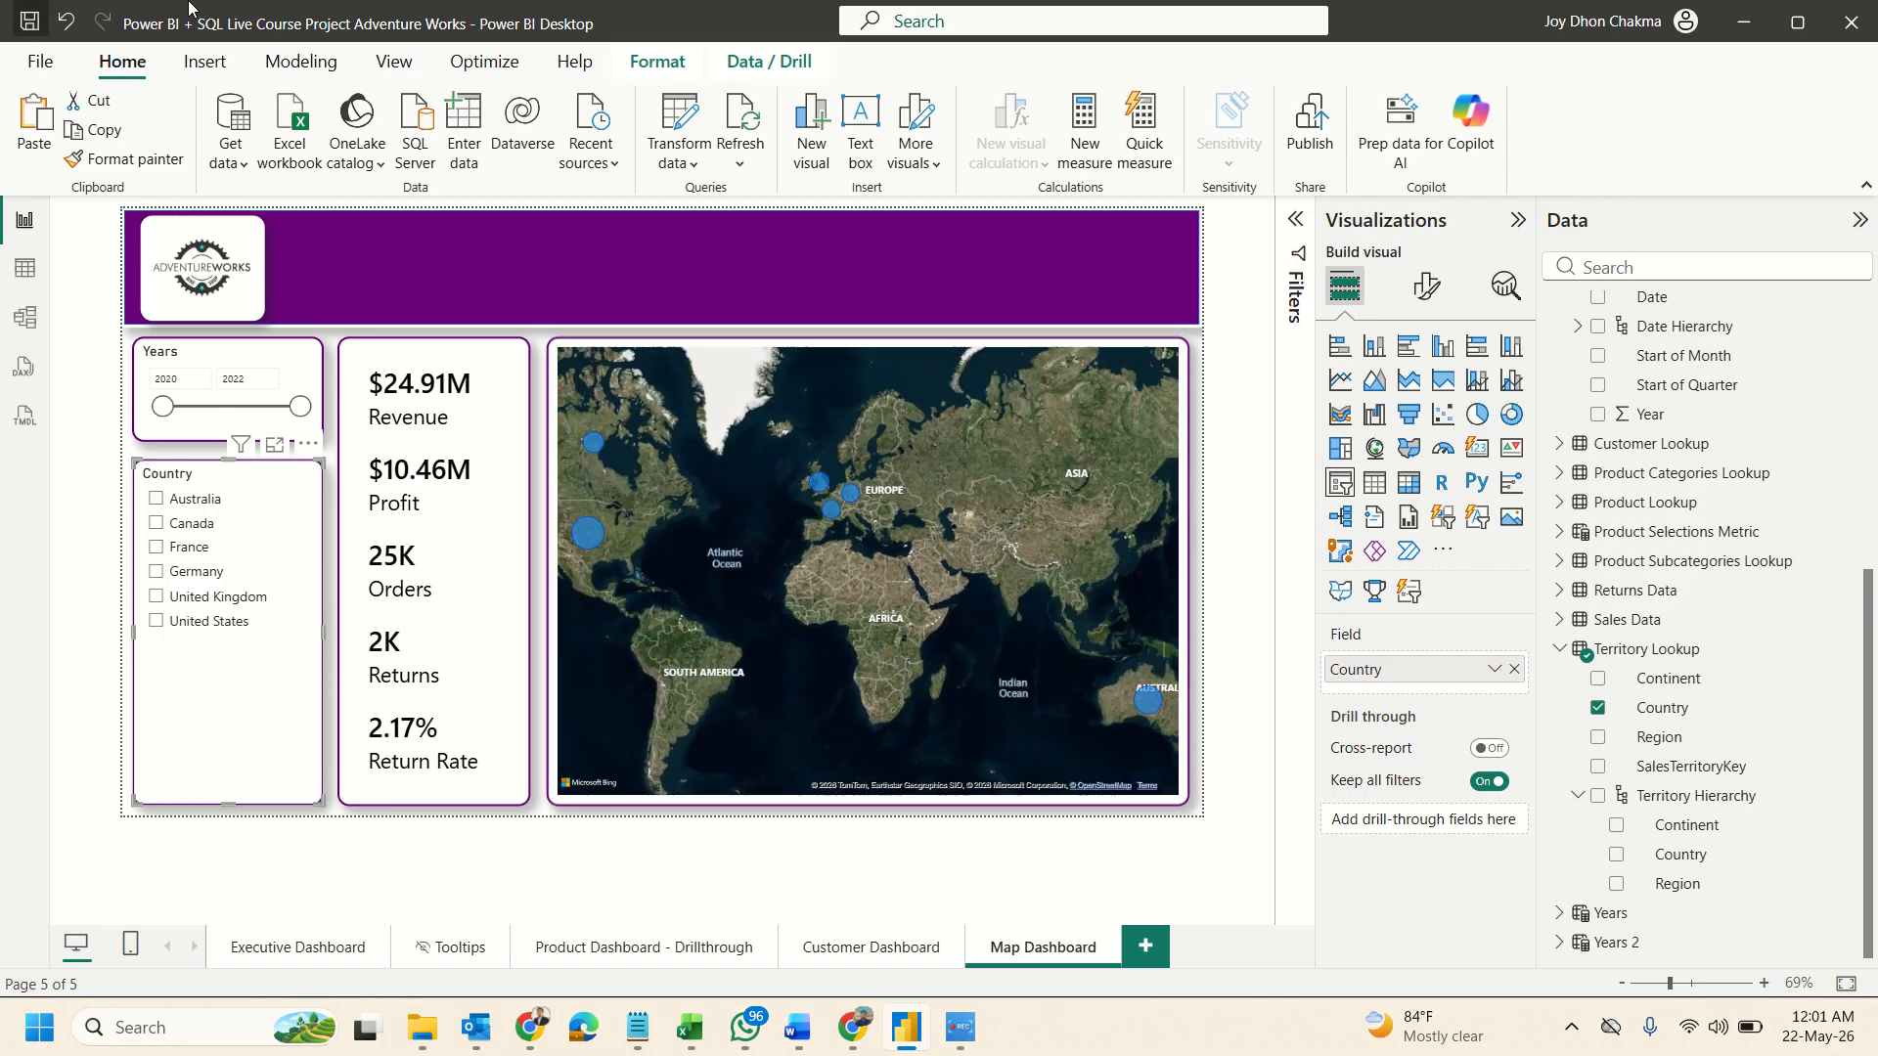
left_click(75, 426)
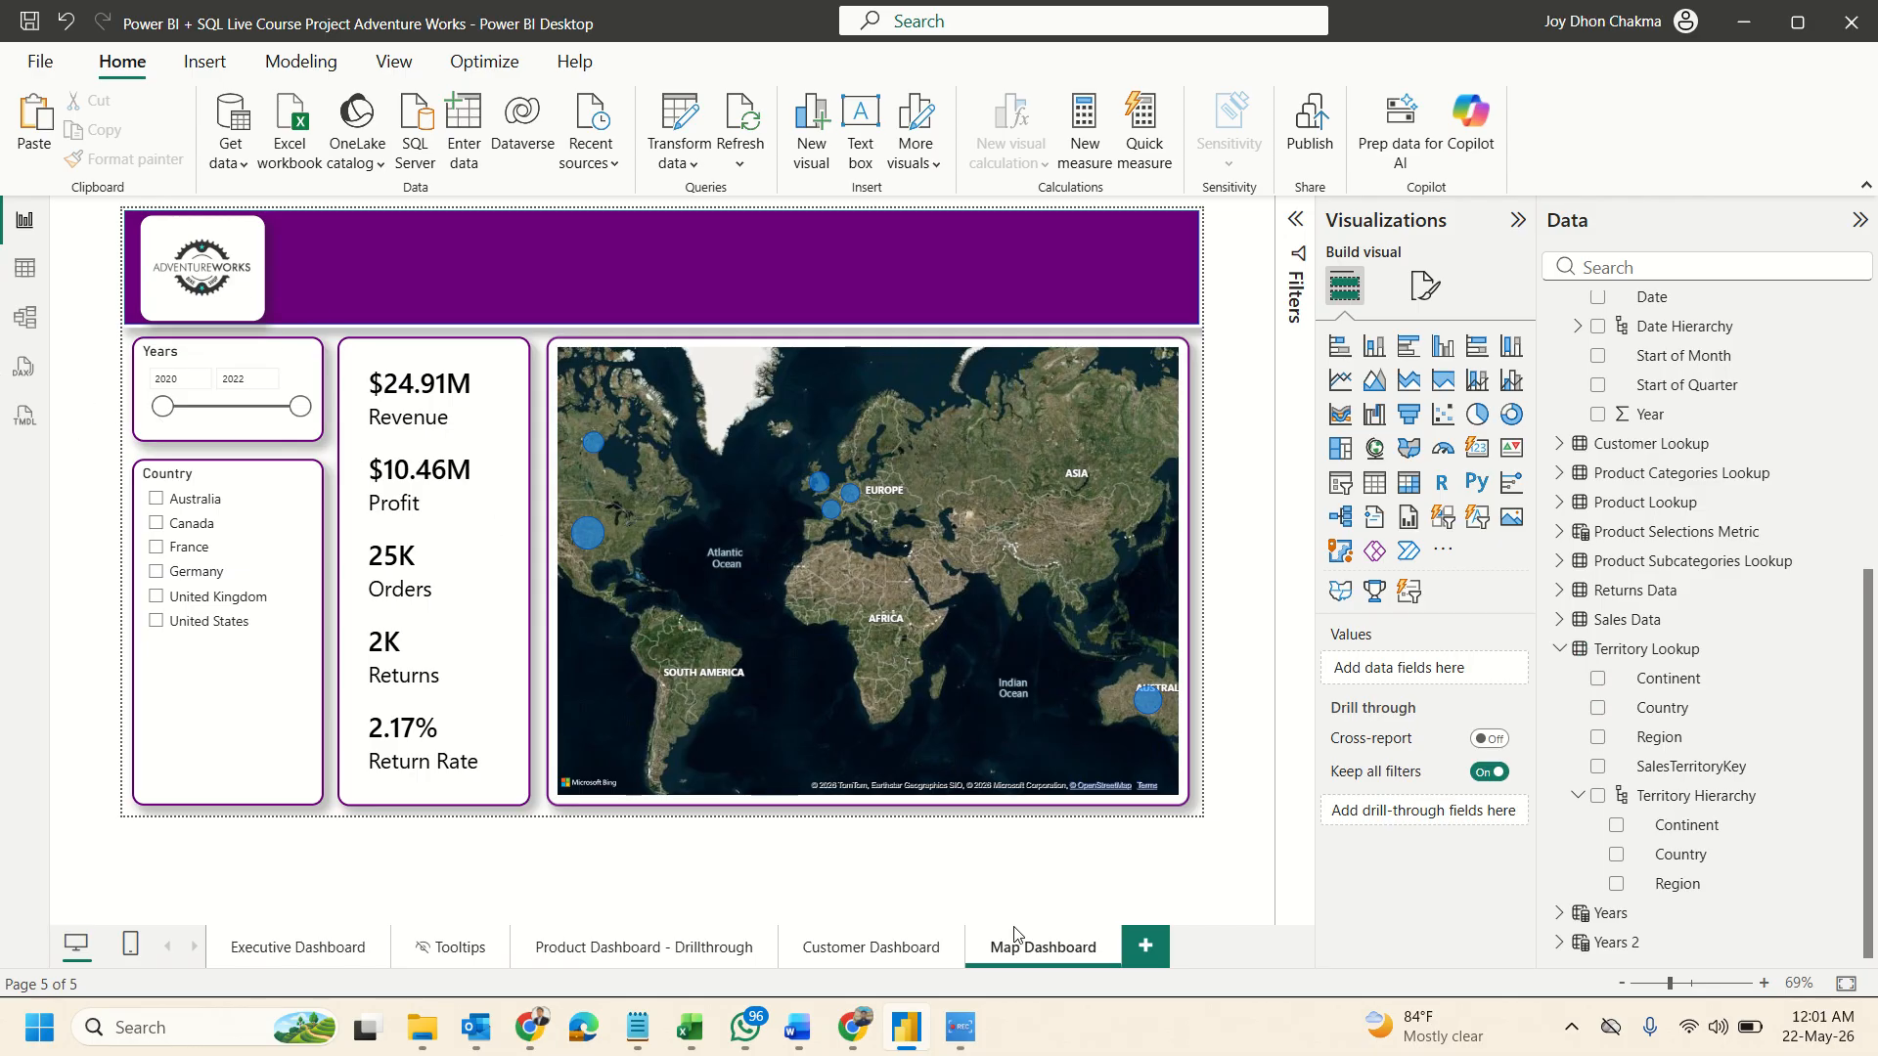
Reorder the report pages so that Map Dashboard sits between Tooltips and Product Dashboard - Drillthrough.
left_click(905, 954)
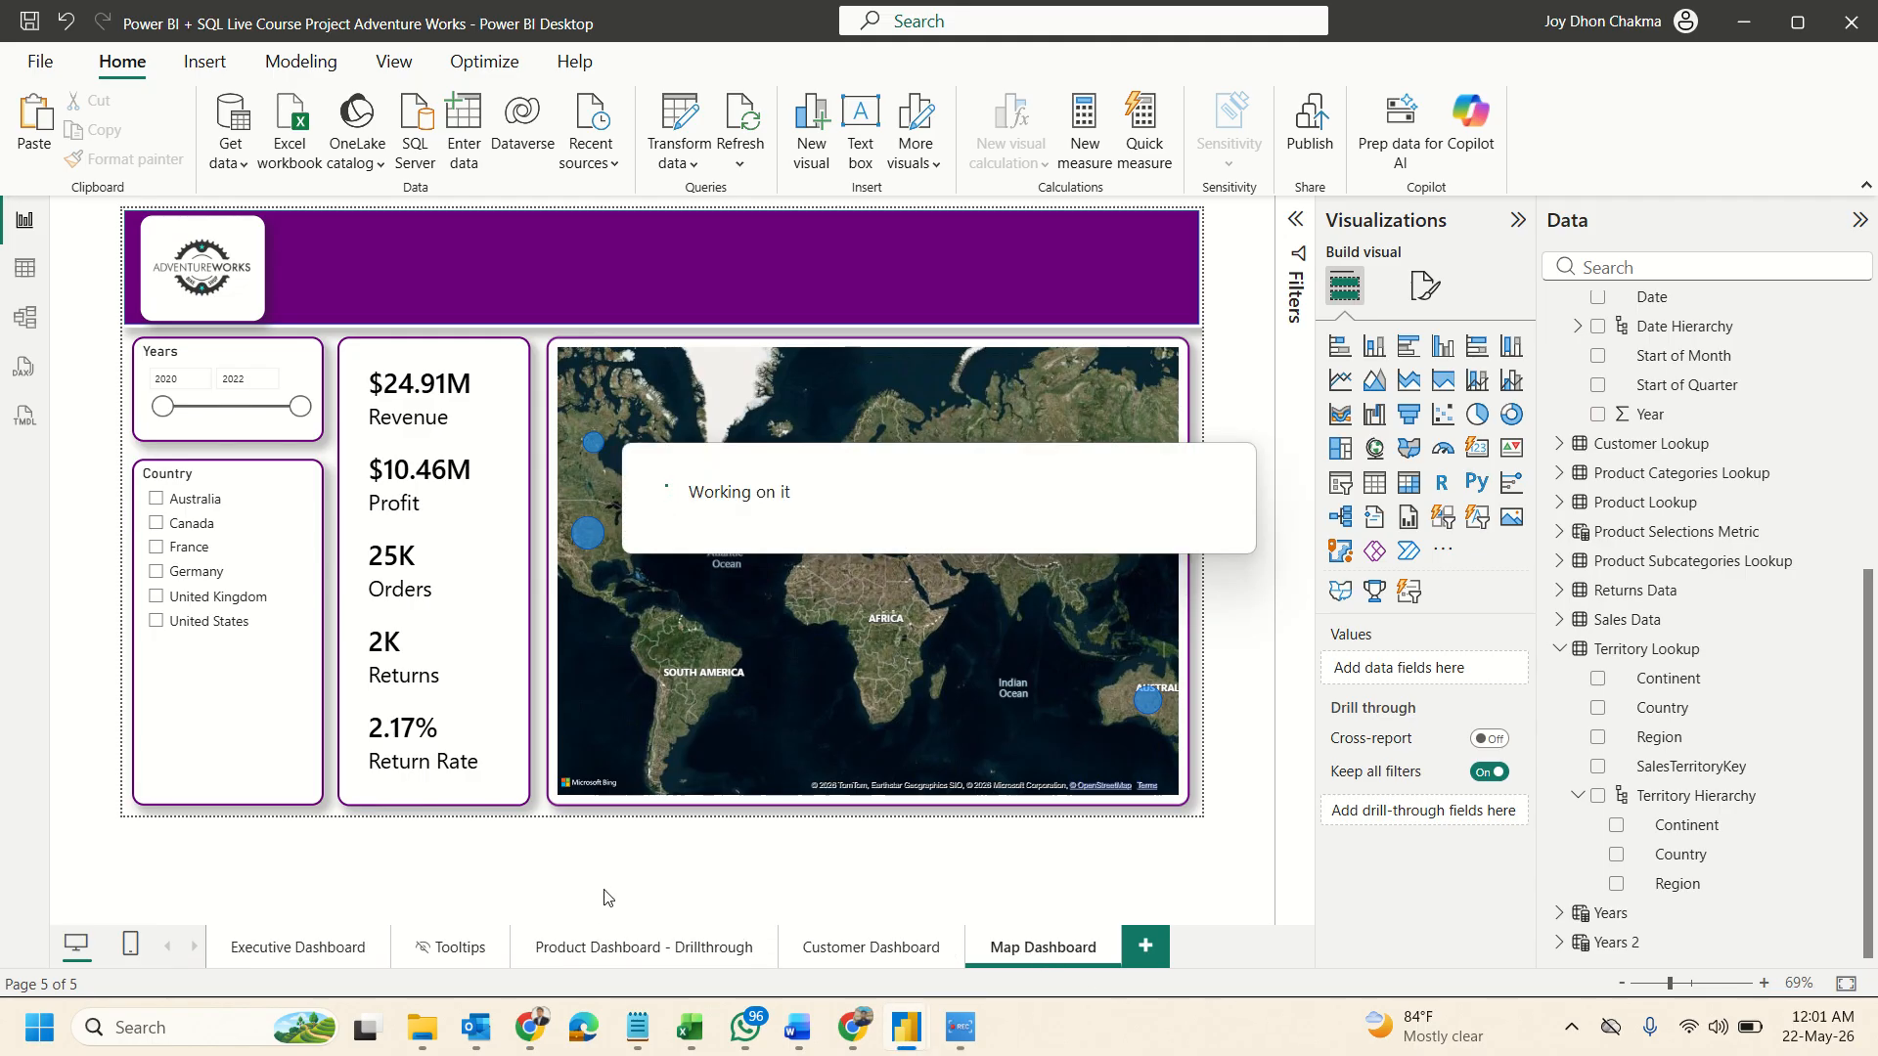
left_click_drag(1092, 972, 572, 947)
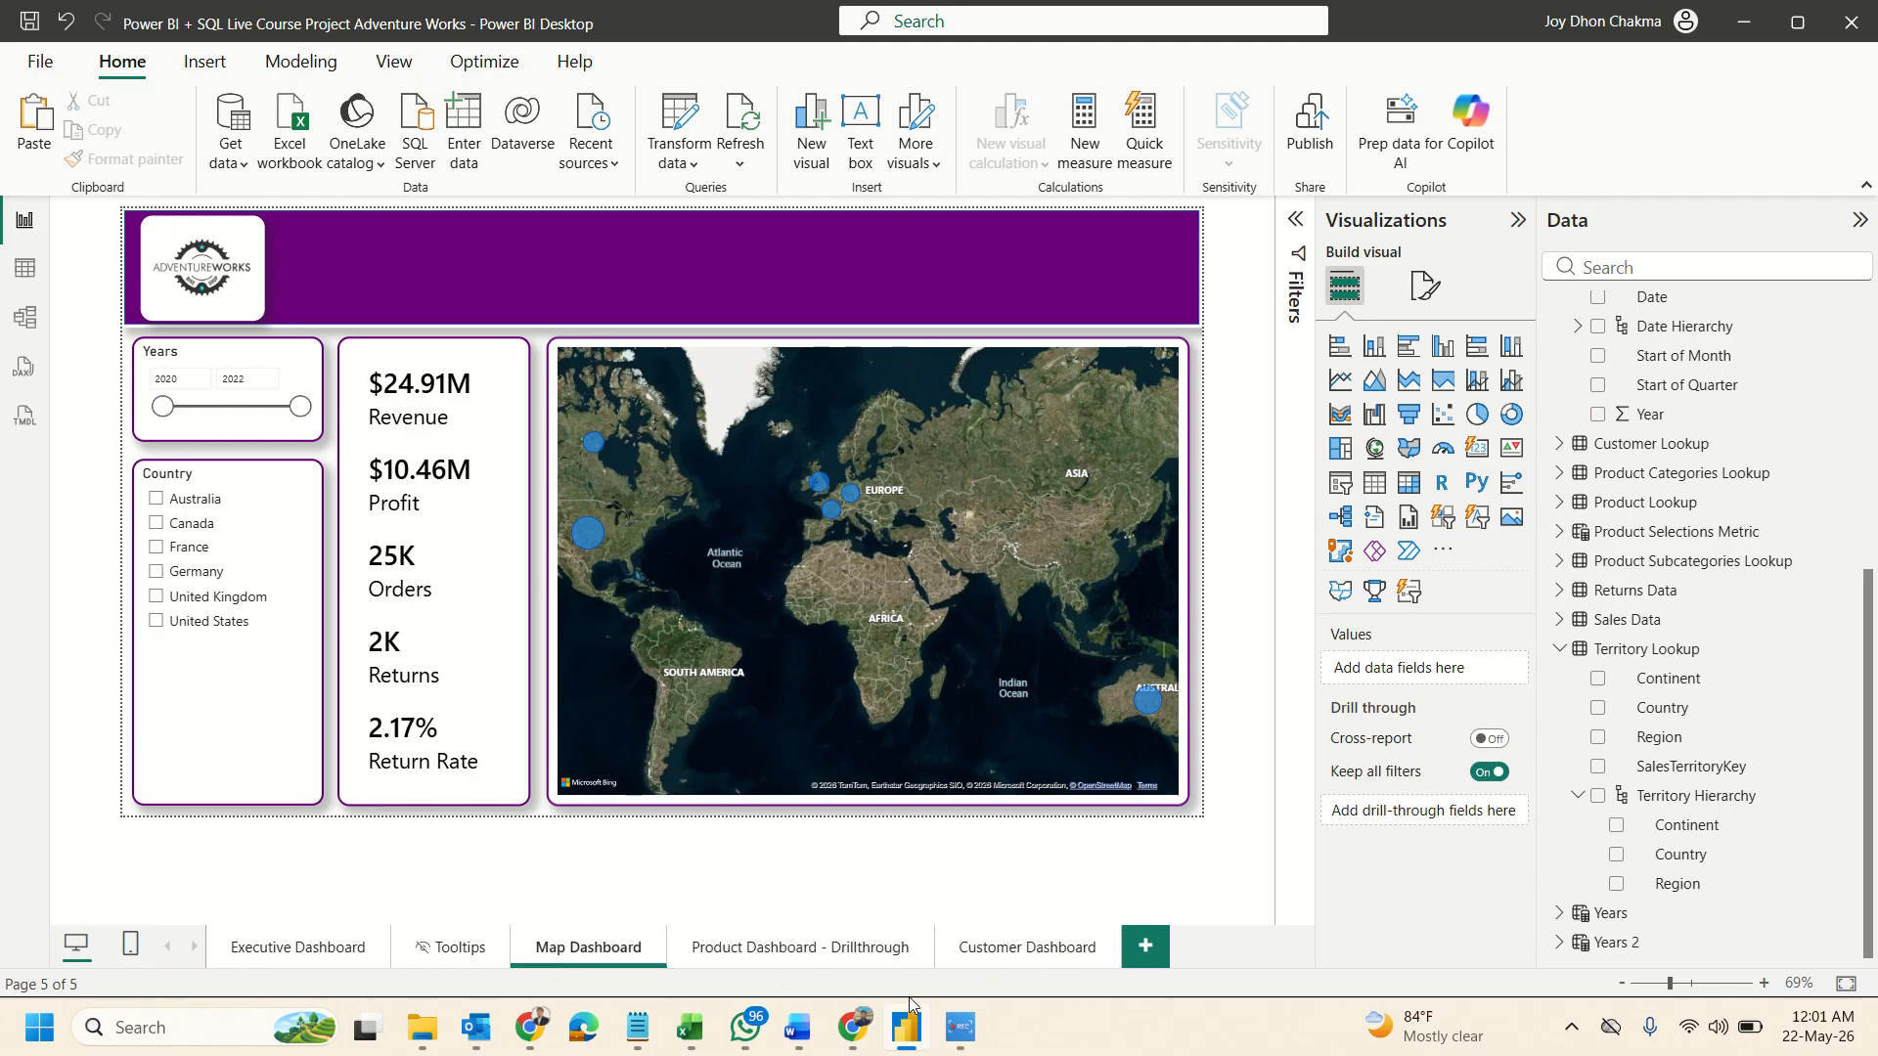
left_click(973, 1030)
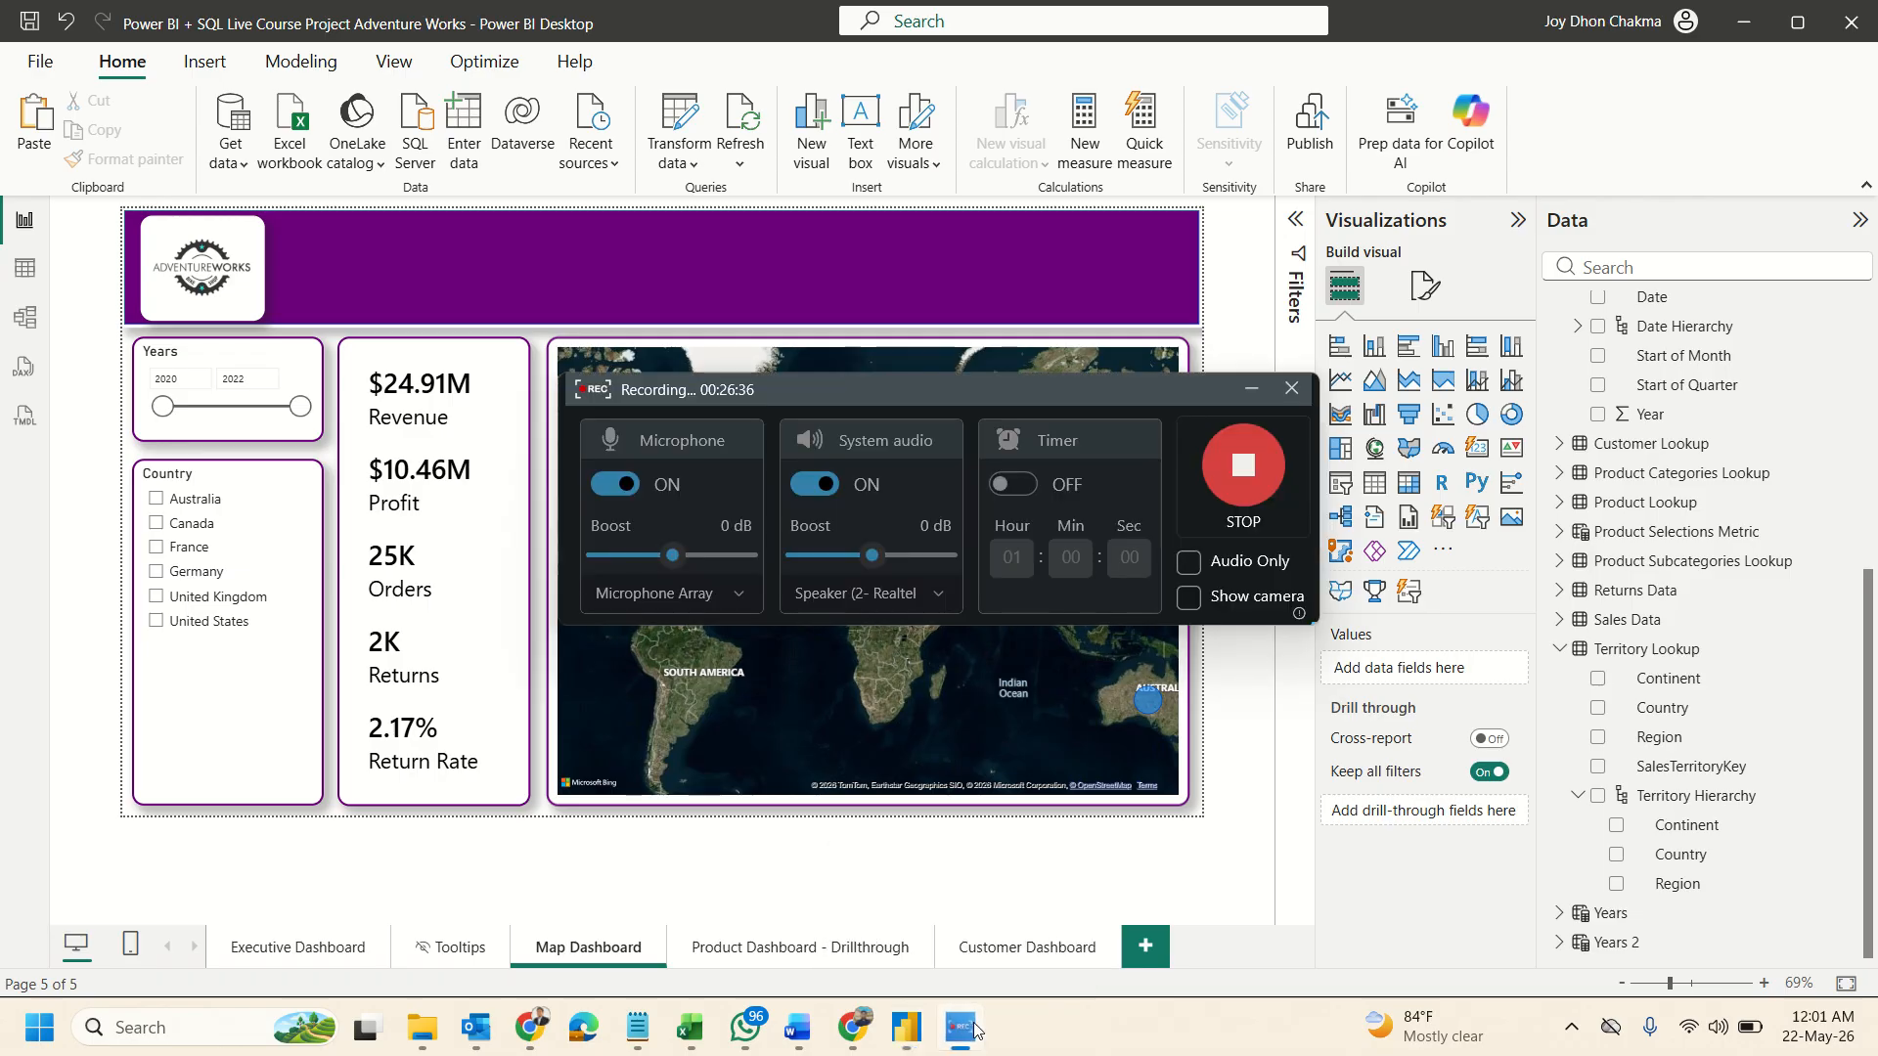